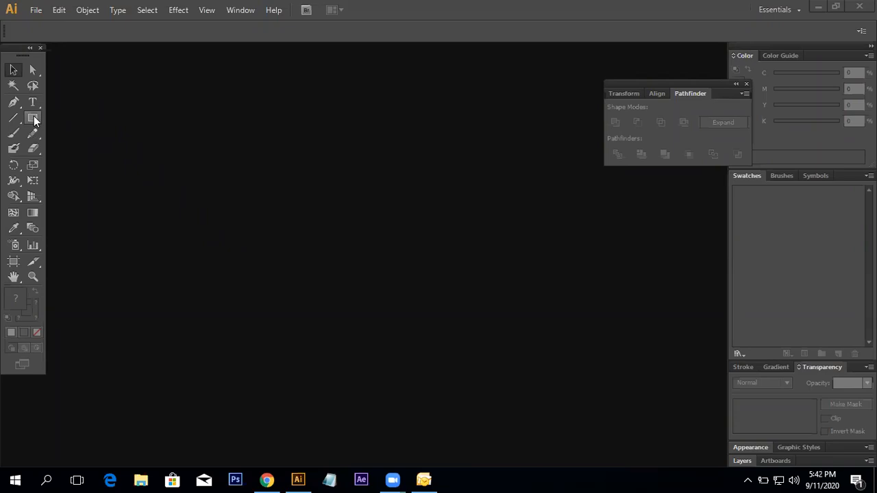
Create a new one-artboard A4 document in portrait orientation.
left_click(39, 13)
left_click(45, 26)
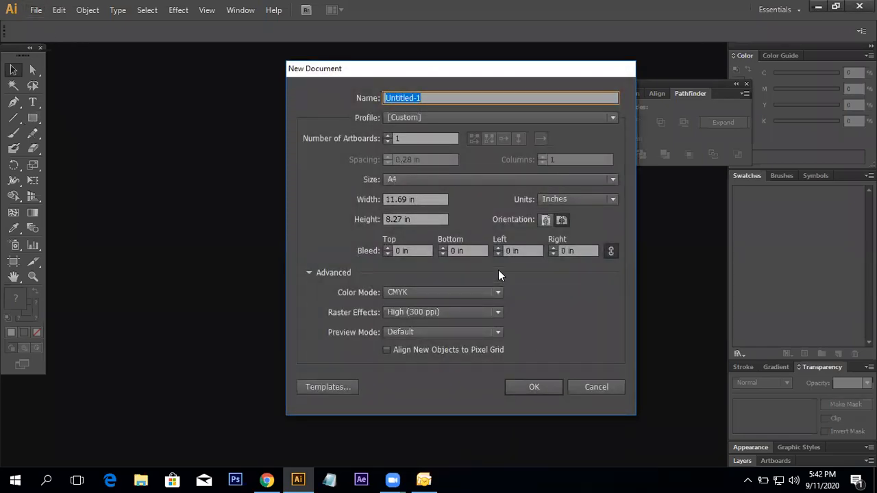
left_click(546, 220)
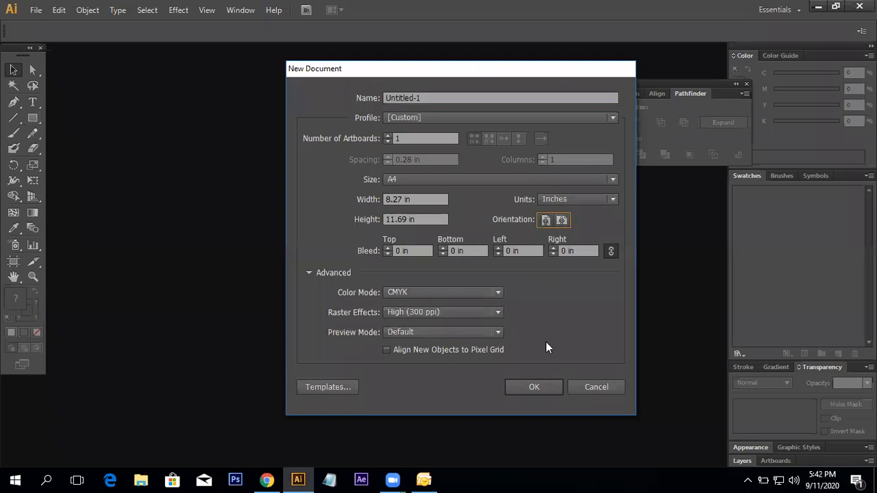
left_click(540, 387)
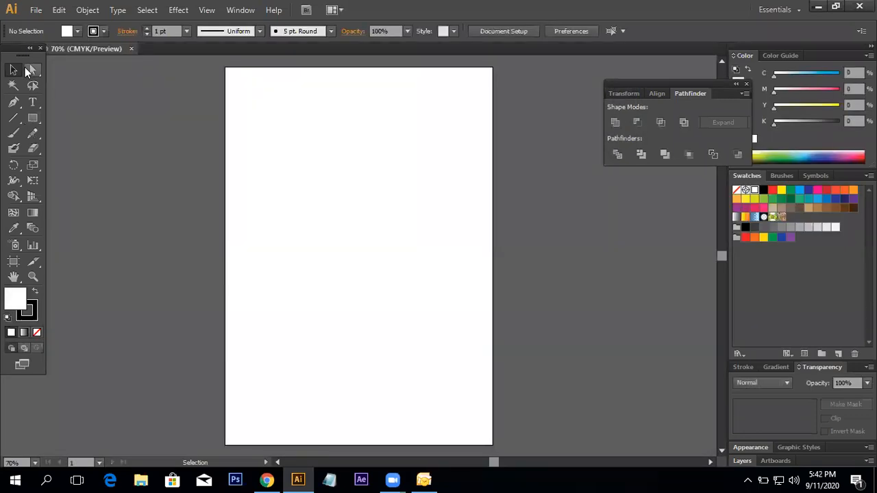
Resize the artboard to 5 in wide and 7 in high.
left_click_drag(293, 280, 374, 268)
left_click(391, 262, "ctrl+alt")
left_click(391, 261, "ctrl+alt")
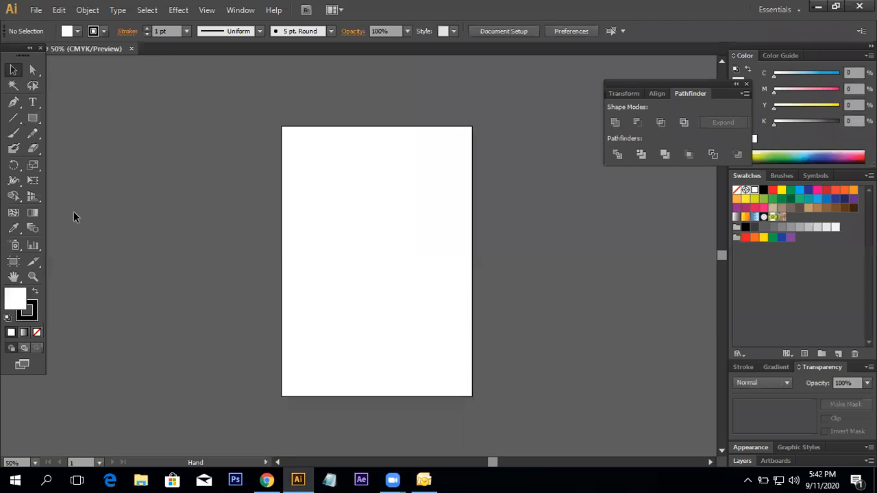
left_click(14, 263)
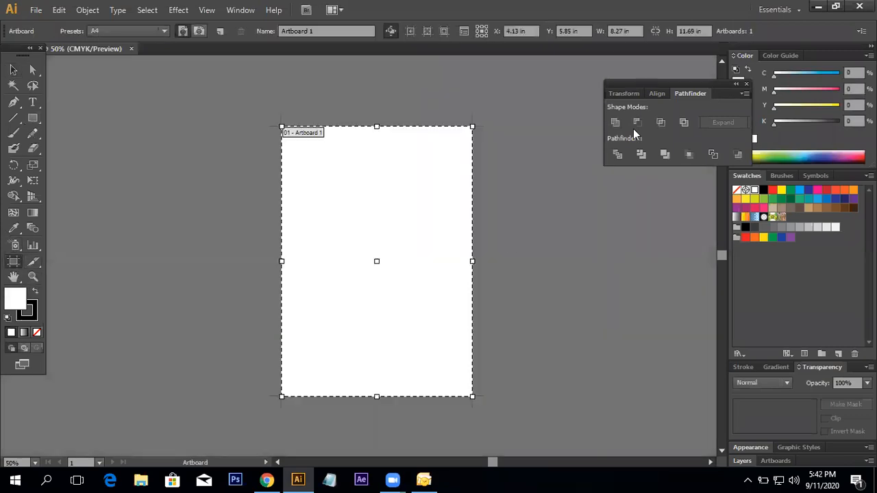
left_click(633, 32)
type("5")
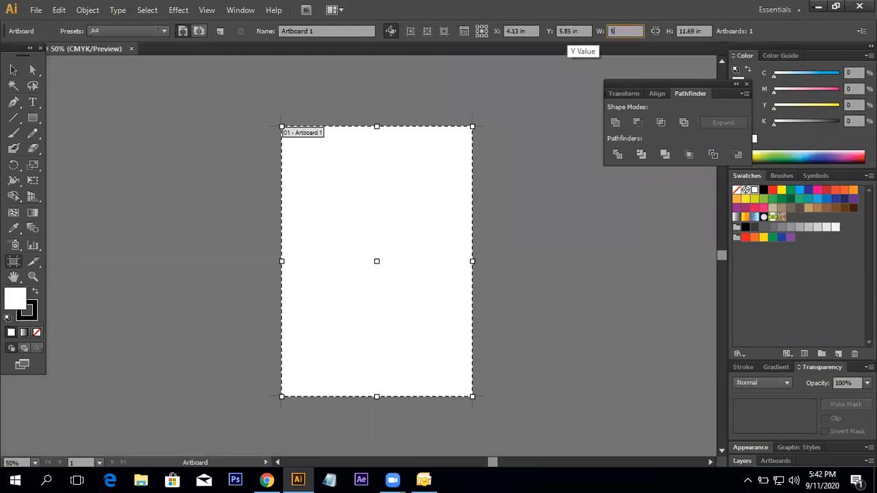
key("Tab")
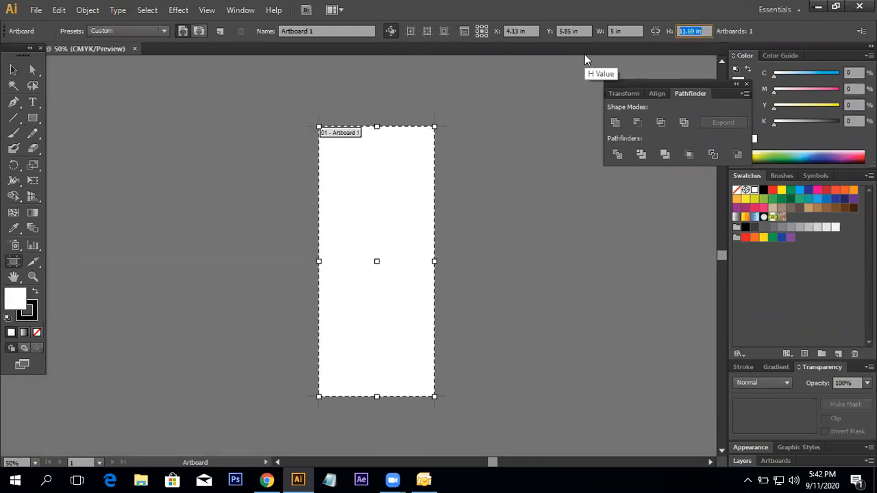
type("7")
key("Return")
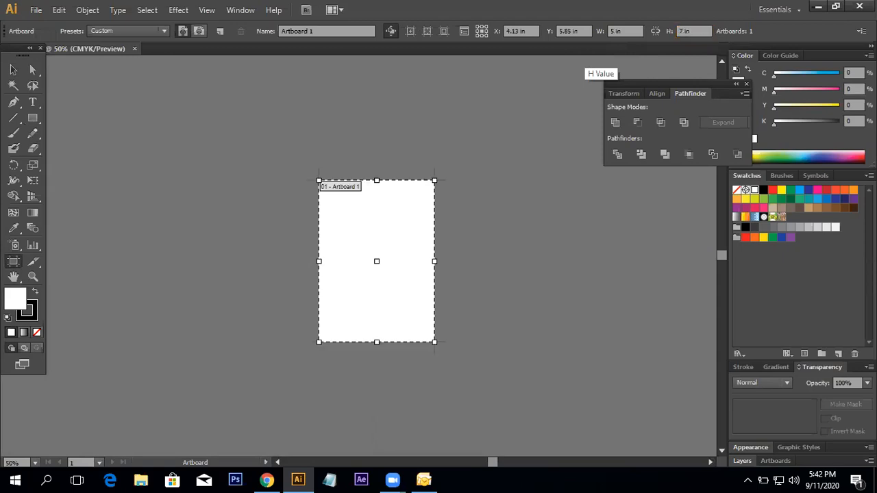
left_click(22, 71)
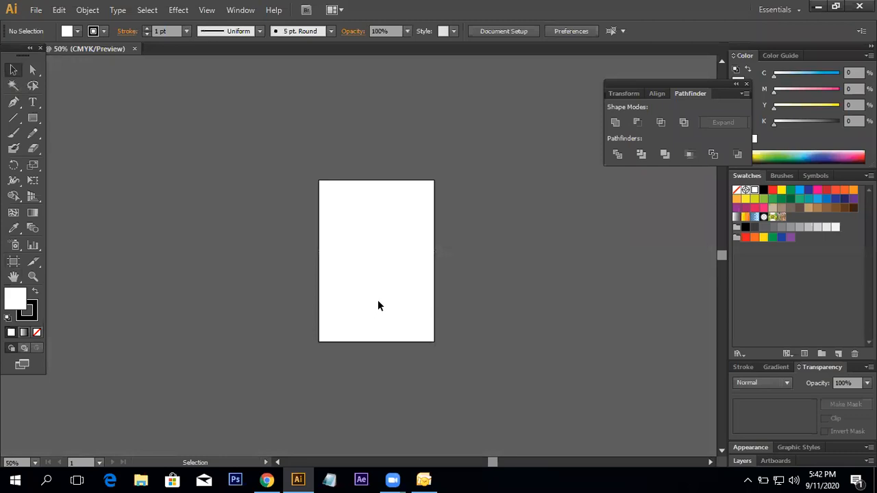
Draw a white rectangle covering the whole artboard and remove its stroke.
left_click(390, 271, "ctrl")
left_click(390, 271, "ctrl")
left_click_drag(346, 246, 382, 306)
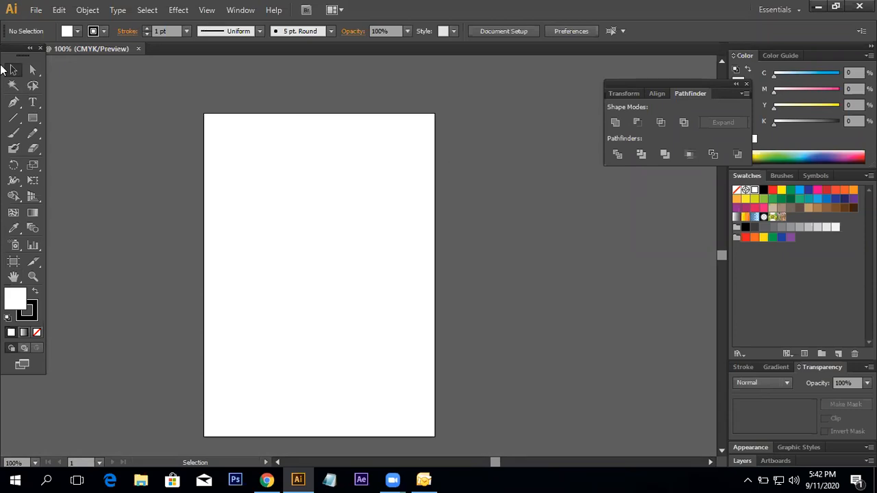
left_click(34, 120)
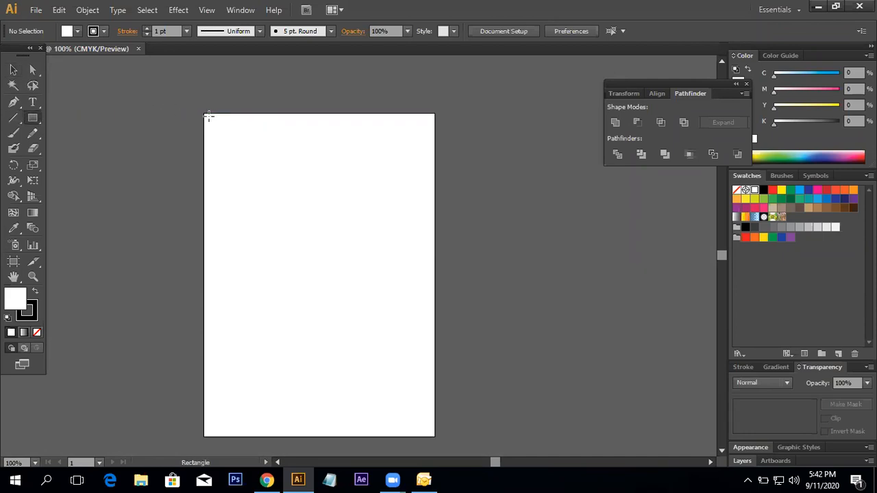
left_click_drag(204, 114, 435, 436)
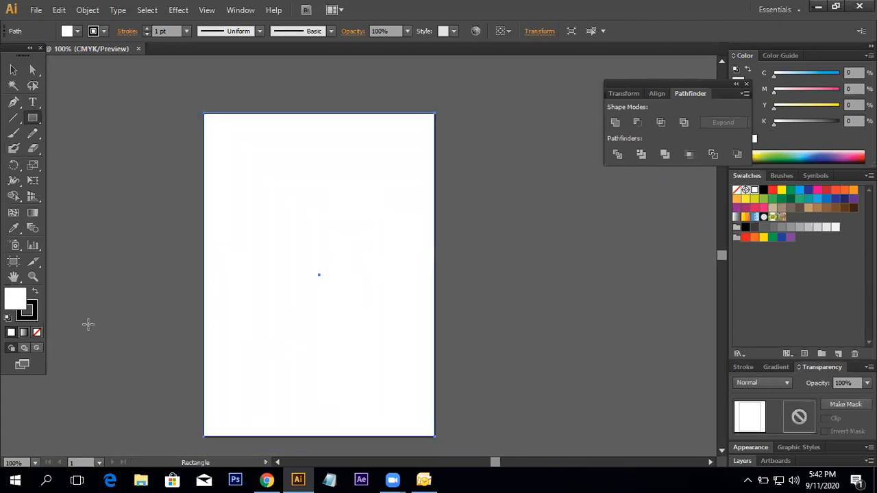
left_click(35, 315)
left_click(37, 332)
left_click(11, 297)
left_click(11, 69)
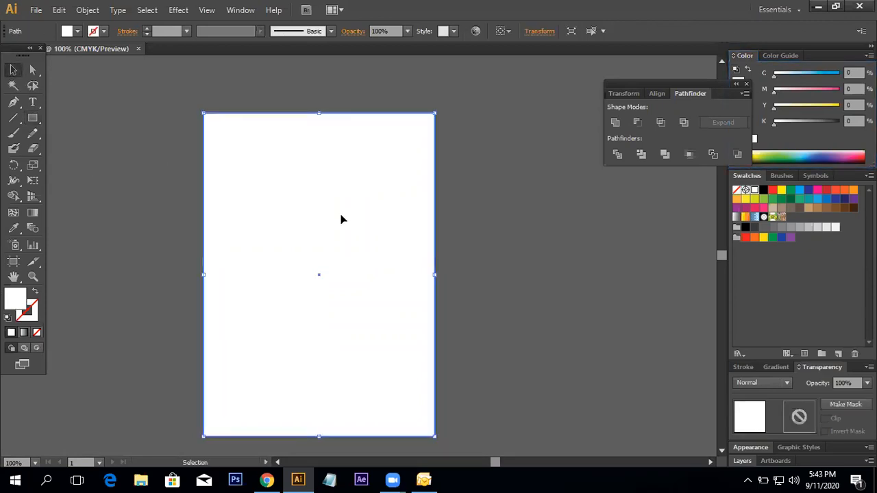
Replace the rectangle with an exact 5 by 7 in one starting at the artboard's upper-left corner.
left_click_drag(343, 219, 537, 236)
key("Delete")
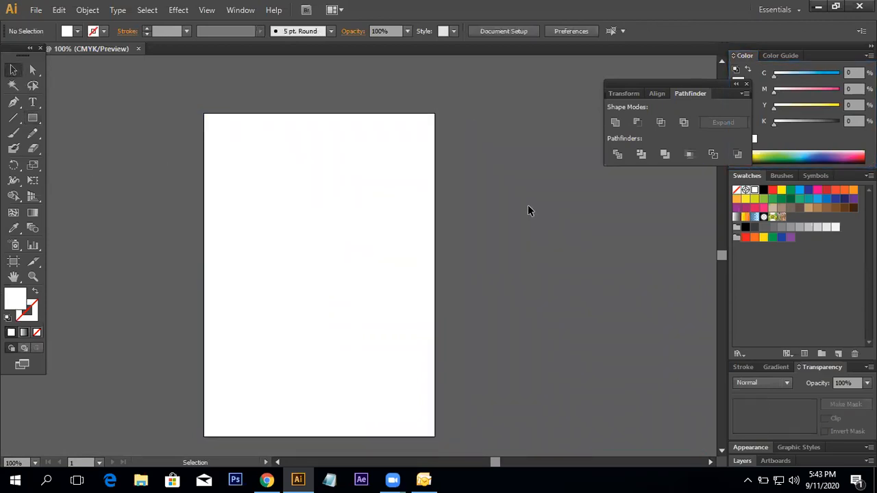
left_click(35, 118)
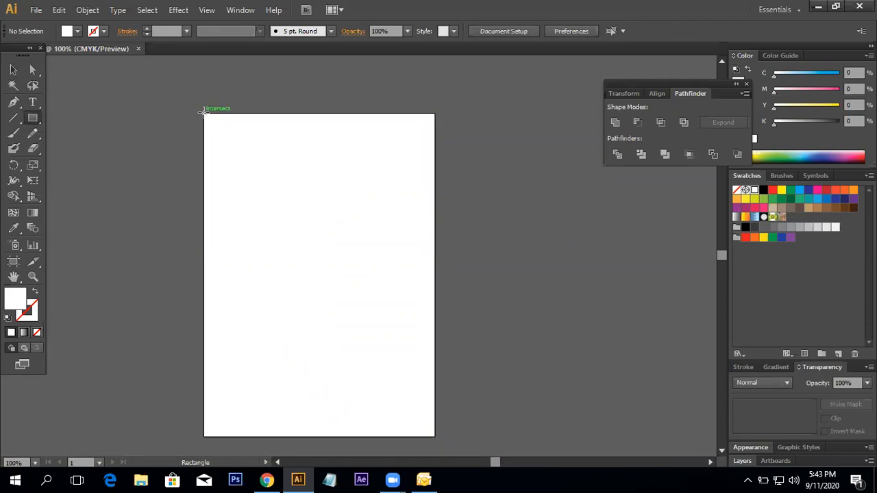
left_click(203, 113)
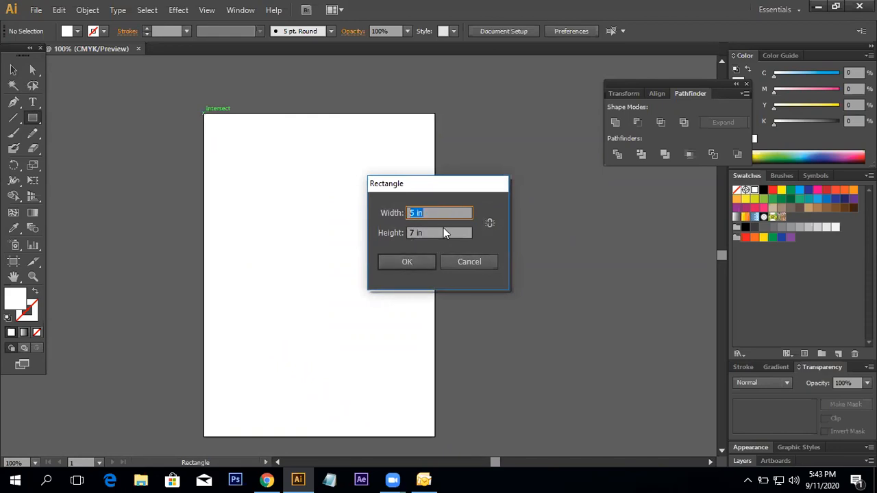
key("Tab")
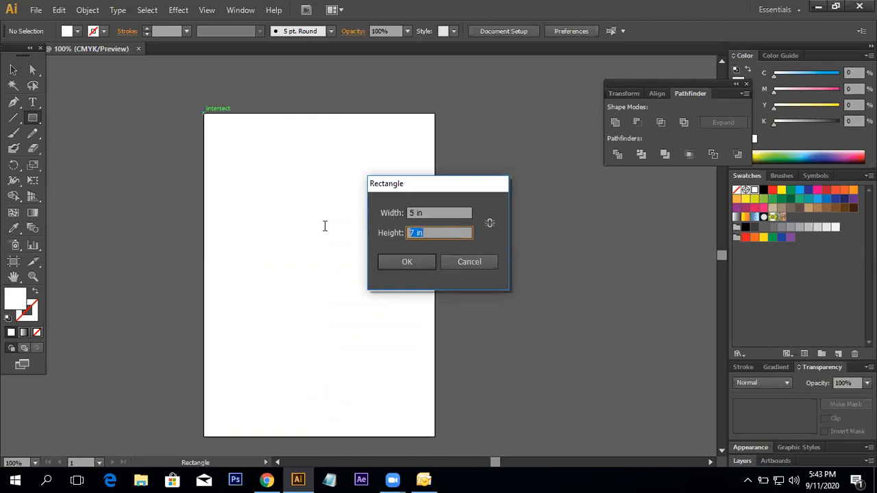
type("7")
left_click(405, 261)
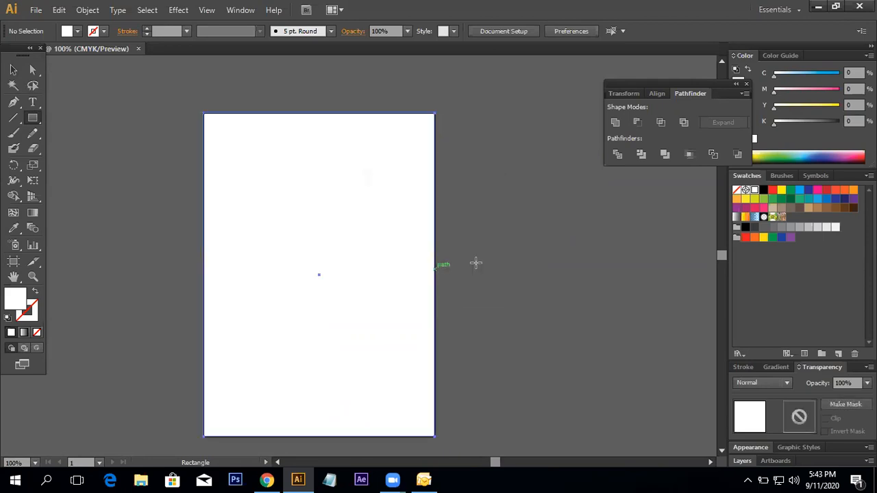
left_click(13, 69)
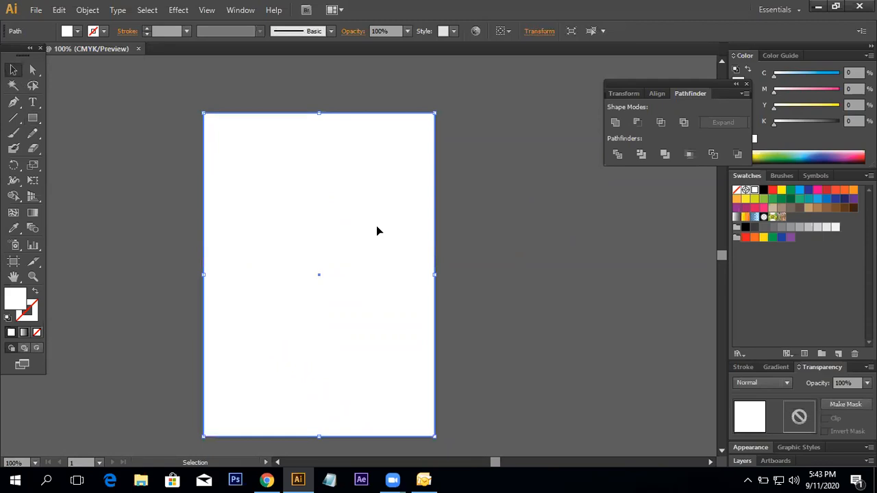
left_click(497, 213)
left_click(284, 229)
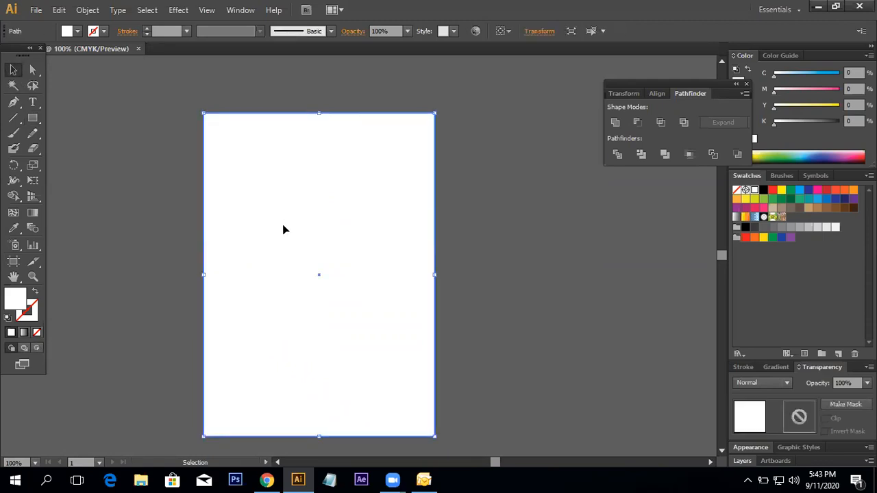
left_click(526, 209)
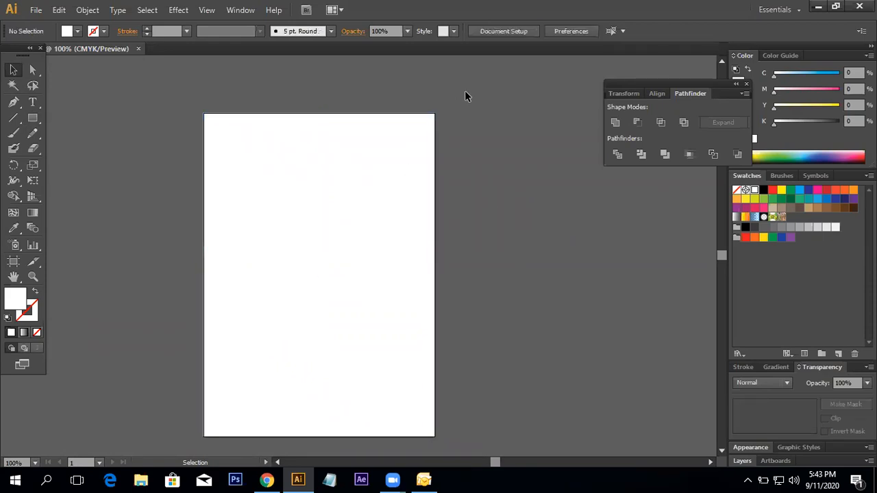
left_click(364, 219)
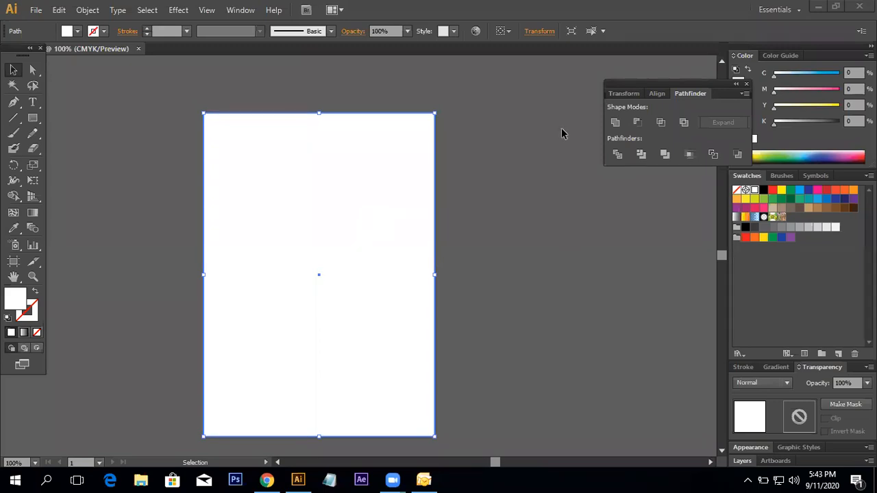
left_click(505, 148)
left_click(526, 227)
left_click(414, 263)
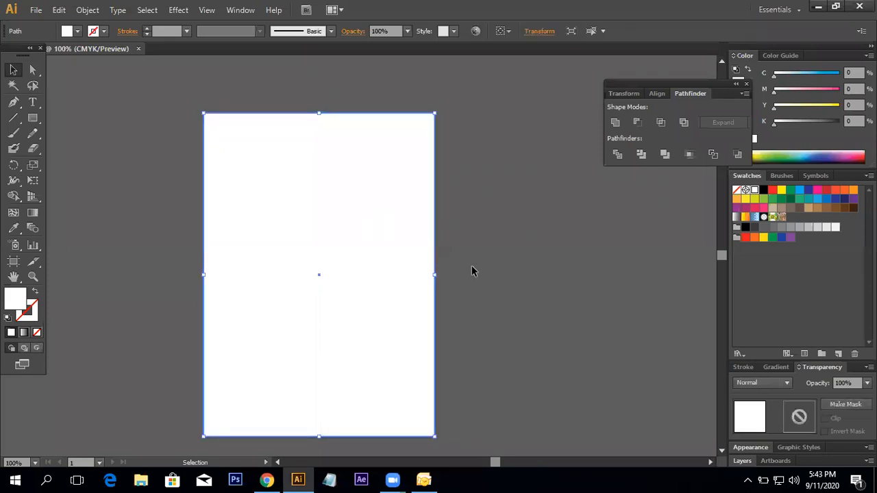
left_click_drag(376, 263, 406, 261)
left_click(469, 248)
Fill the artboard-sized rectangle with the orange swatch.
left_click(243, 255)
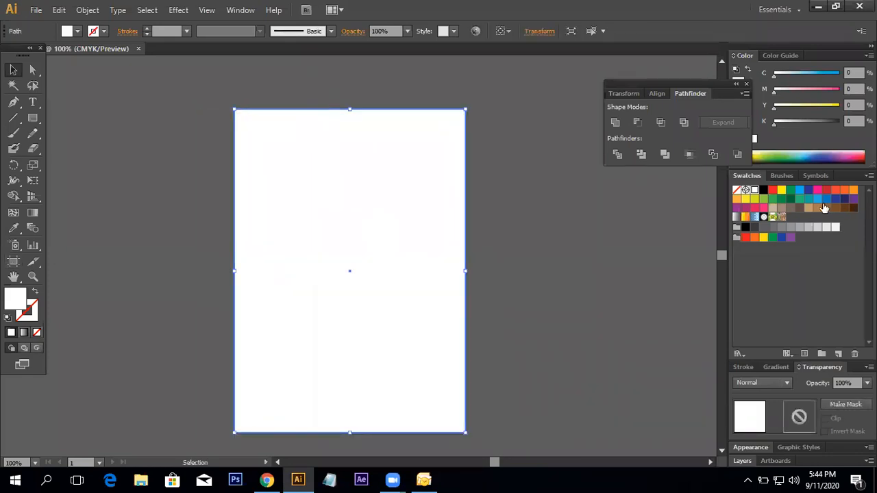
left_click(853, 190)
left_click(487, 225)
left_click(360, 236)
left_click(542, 236)
left_click(419, 239)
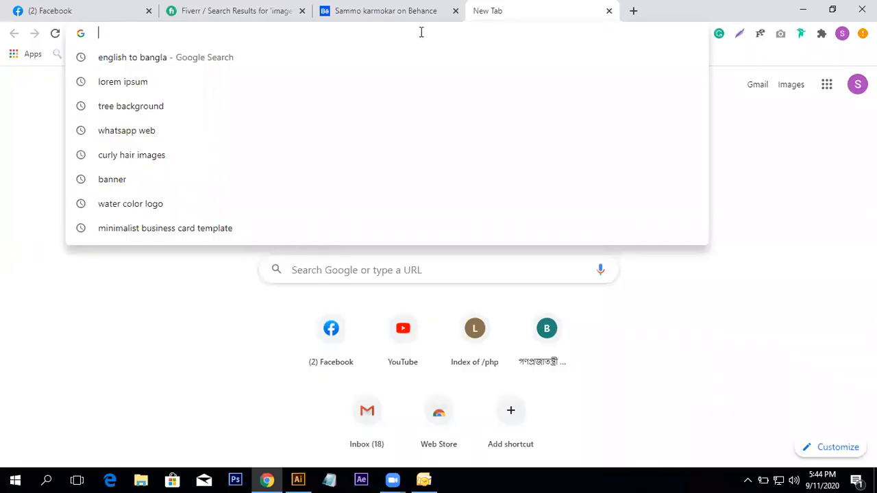
type("Col")
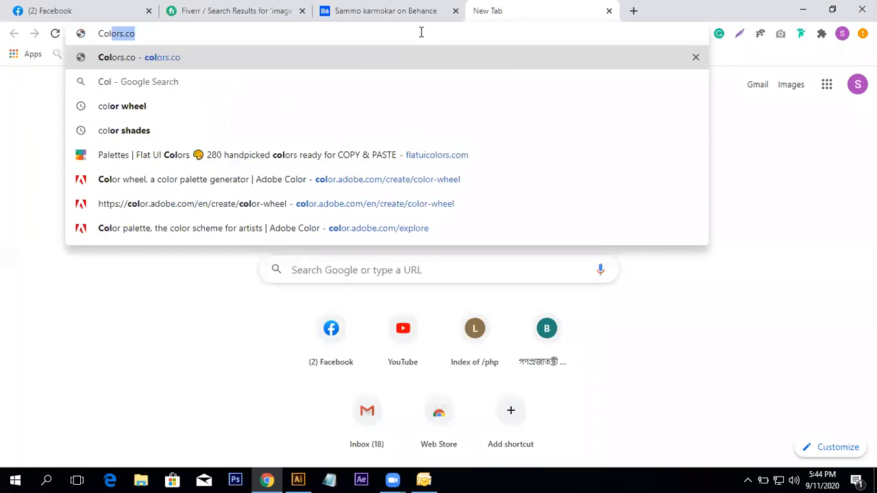
type("ors.co")
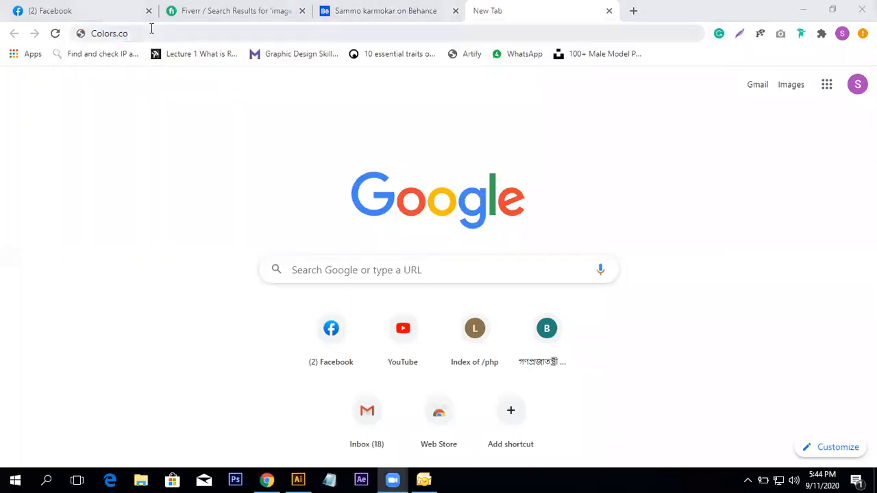
left_click(152, 29)
left_click_drag(166, 36, 1, 43)
key("BackSpace")
In the Chrome browser, search Google for "color wheel" and show the image results.
type("co")
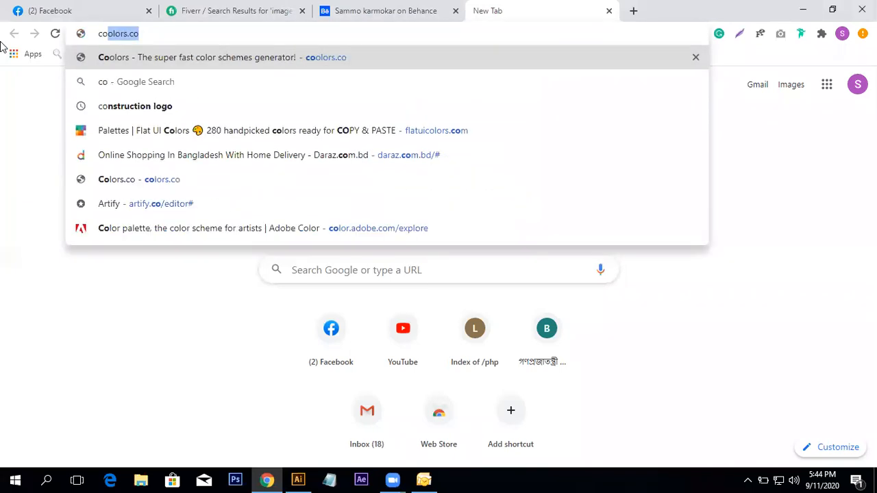
type("lor wheel")
key("Return")
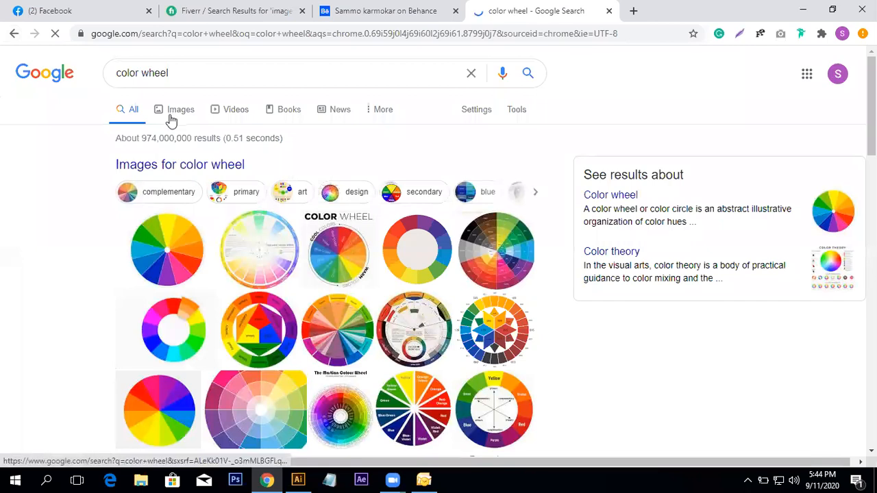
left_click(266, 248)
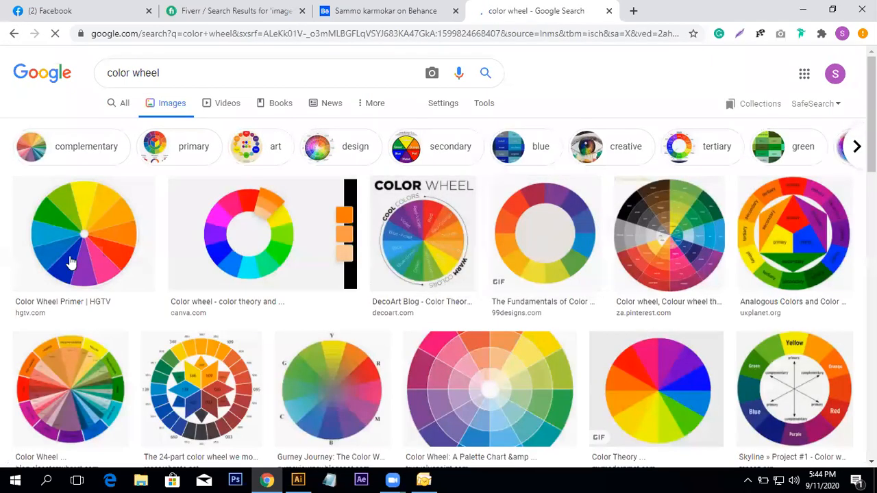
Copy the DecoArt color wheel image with labelled cool and warm colors from the image results.
left_click(579, 248)
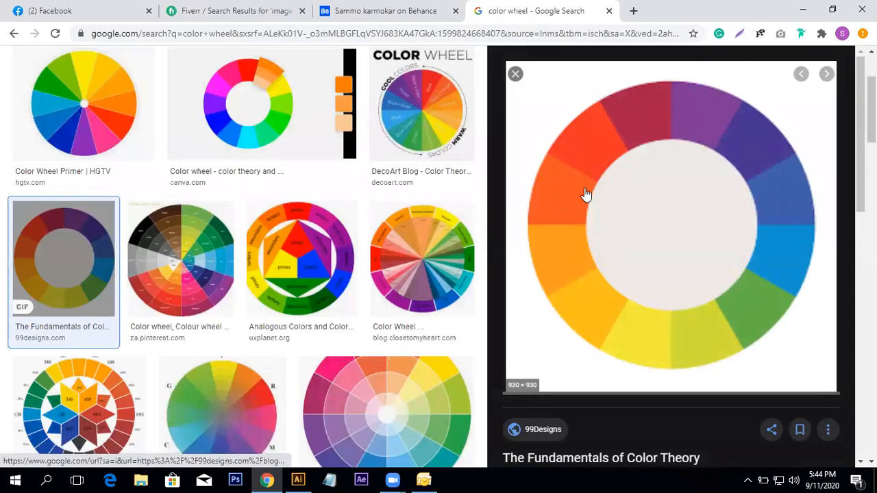
left_click(516, 74)
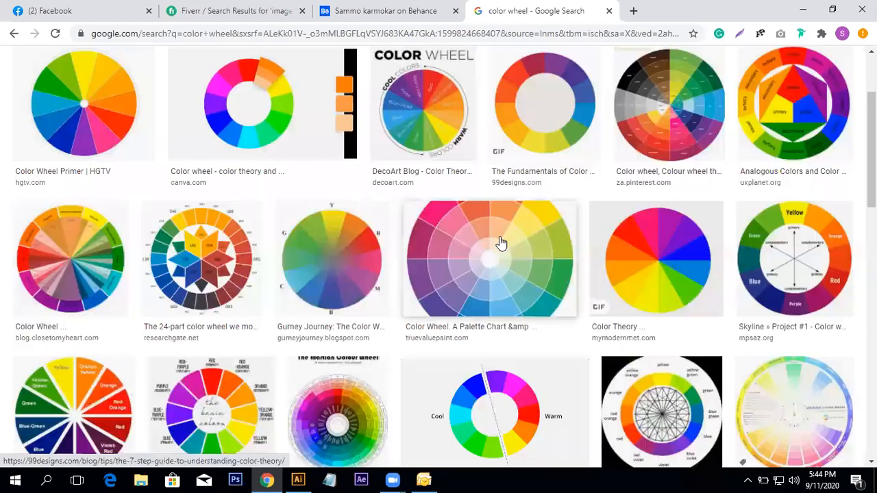
left_click(428, 139)
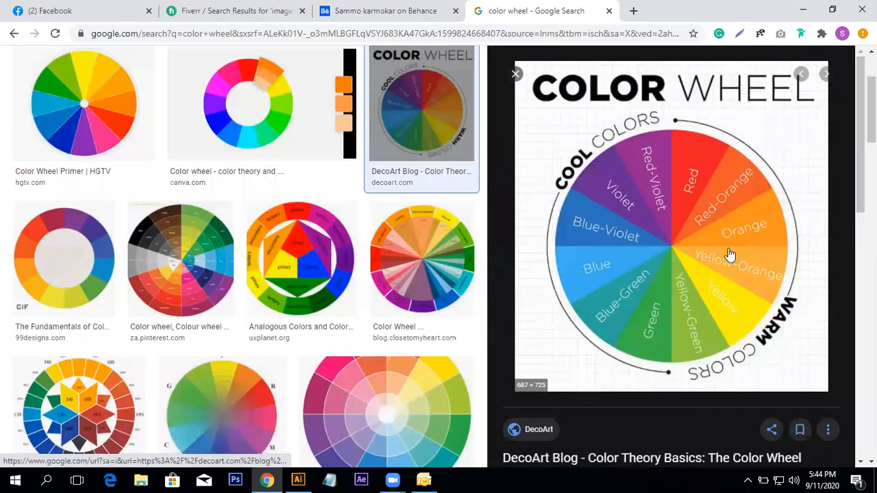
right_click(659, 206)
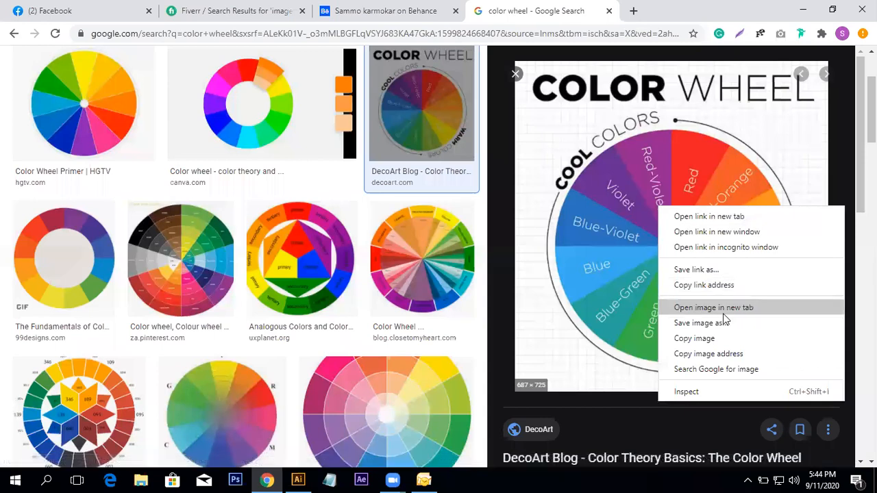
left_click(712, 338)
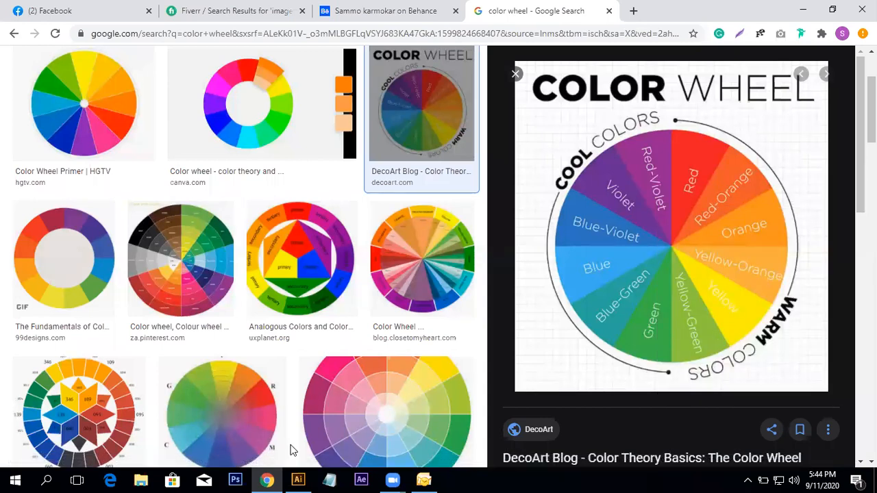
Switch to Illustrator, paste the color wheel image, and place it beside the artboard.
left_click(298, 480)
key("ctrl+v")
left_click_drag(257, 264, 488, 264)
Try yellow-orange, yellow, green and blue-green on the artboard rectangle by sampling the color wheel with the Eyedropper.
left_click(304, 234)
left_click(13, 227)
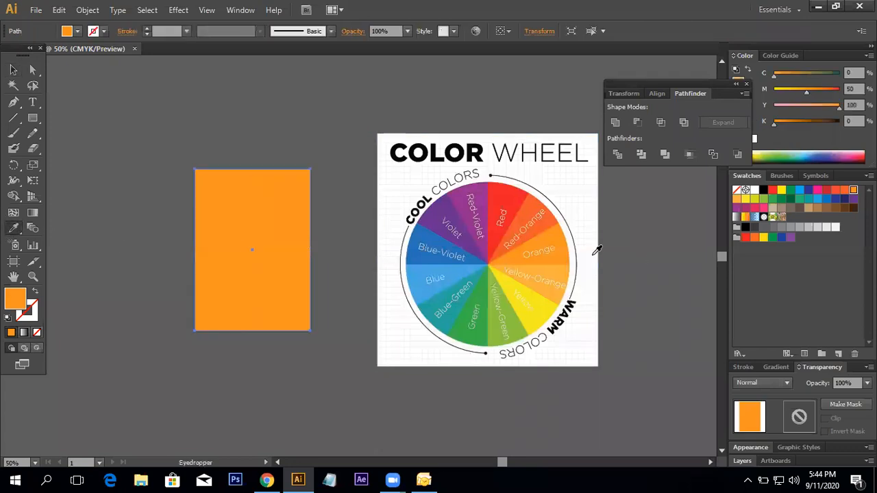
left_click(549, 274)
left_click(534, 309)
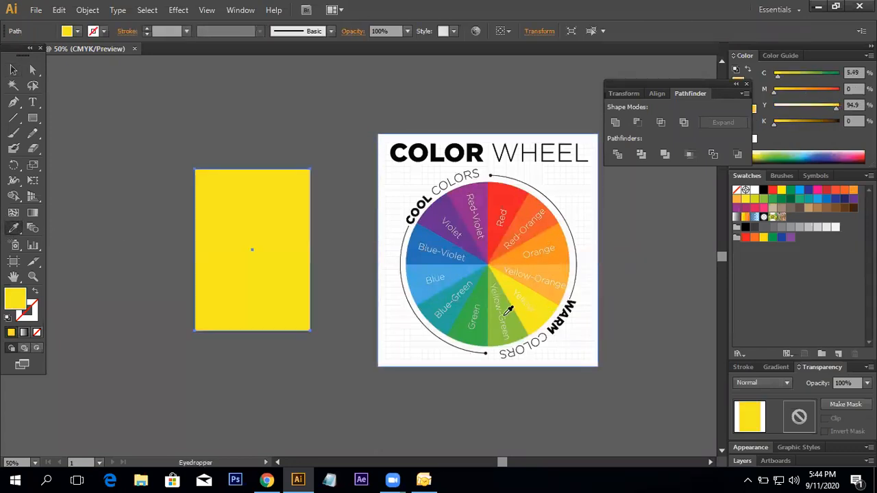
left_click(461, 322)
left_click(471, 319)
left_click(450, 317)
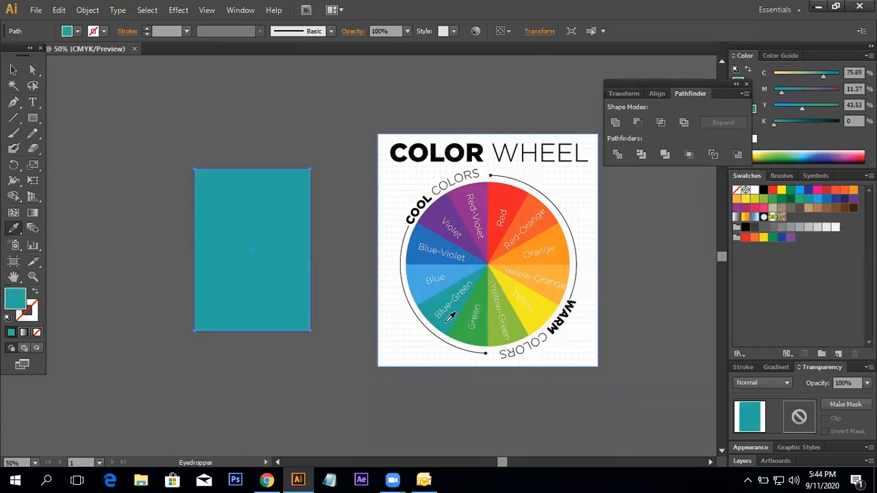
Try blue-violet, violet, red-violet, red, red-orange and orange from the color wheel as the rectangle's fill.
left_click(423, 255)
left_click(436, 222)
left_click(459, 200)
left_click(553, 202)
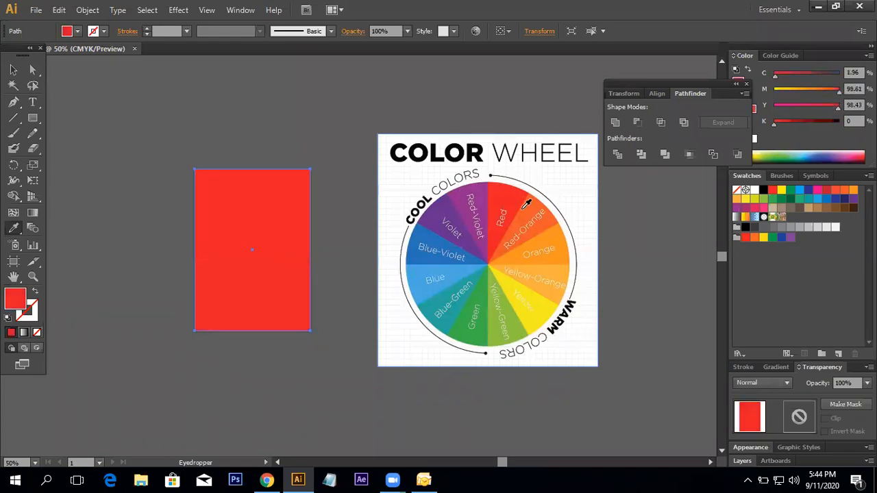
left_click(532, 206)
left_click(558, 232)
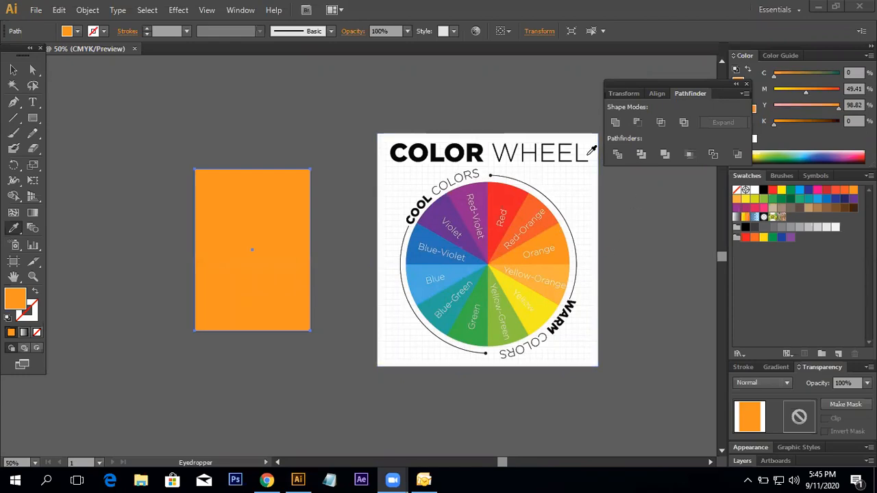
Move the color wheel image slightly up and to the right.
left_click(32, 70)
left_click(13, 70)
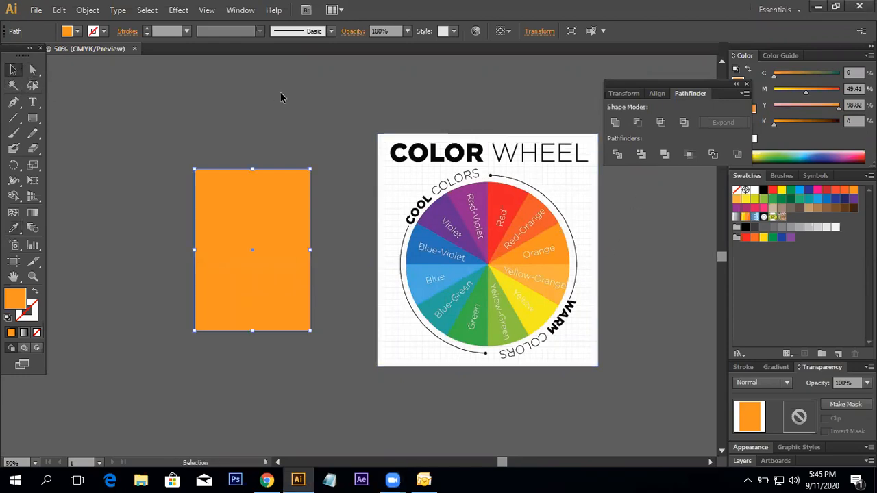
left_click(471, 286)
left_click_drag(472, 287, 480, 275)
Sample the wheel's red, red-orange, orange, yellow-orange, yellow, yellow-green and green segments while the wheel image is selected.
left_click(13, 229)
left_click(512, 175)
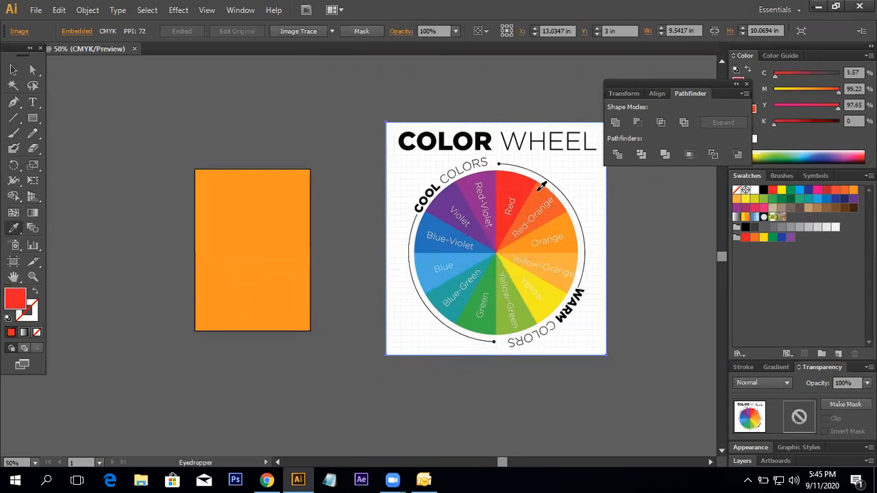
left_click(539, 190)
left_click(567, 227)
left_click(576, 255)
left_click(552, 288)
left_click(507, 301)
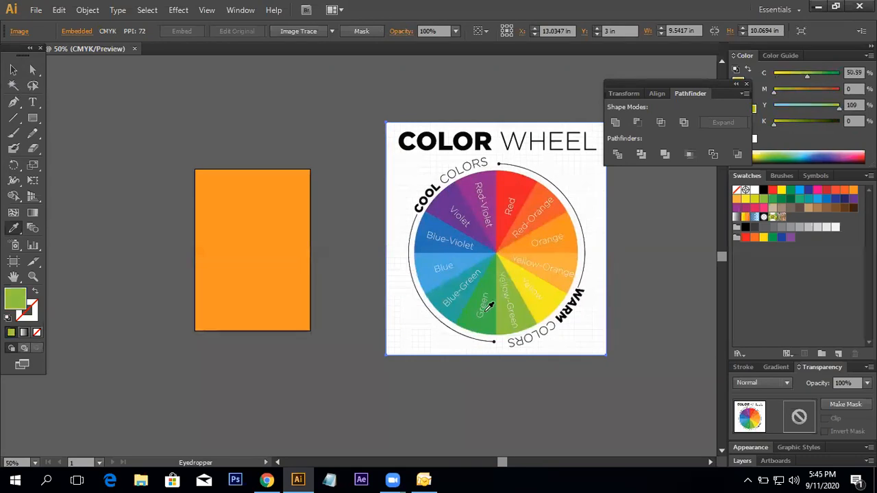
left_click(489, 309)
Reselect the artboard rectangle and try the wheel's green, yellow-green and blue as its fill.
left_click(13, 70)
left_click(253, 170)
left_click(13, 229)
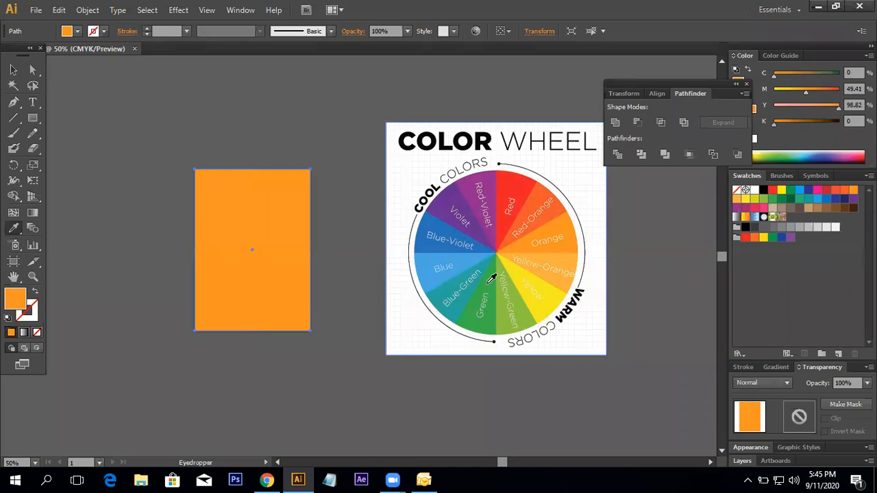
left_click(492, 276)
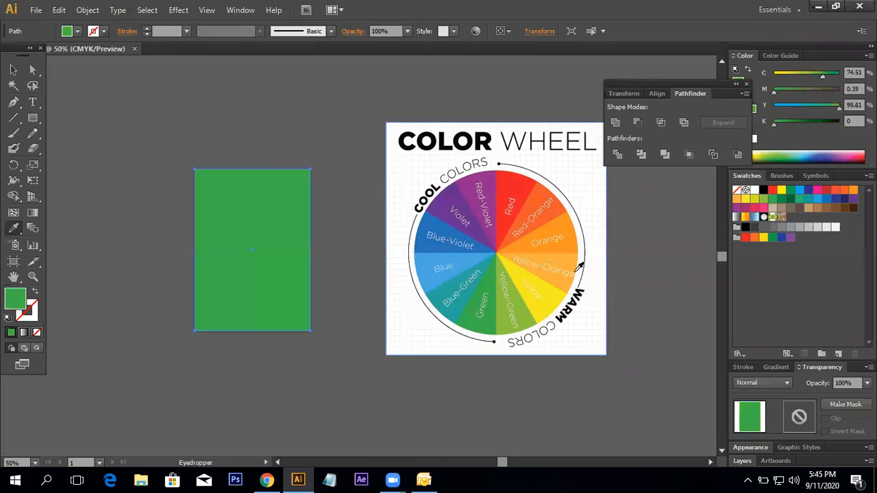
left_click(511, 305)
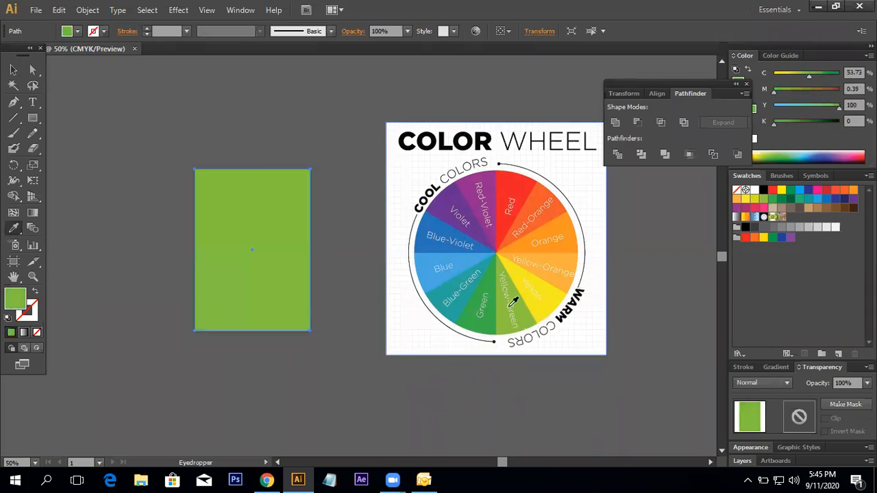
left_click(484, 256)
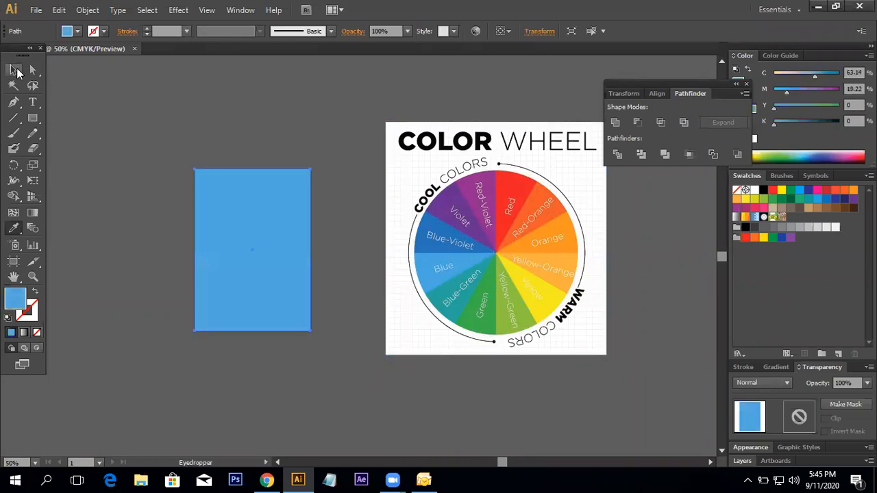
Sample red-orange and red from the wheel for the rectangle, settling on the Orange segment as its fill.
left_click(13, 69)
left_click(312, 205)
left_click(310, 245)
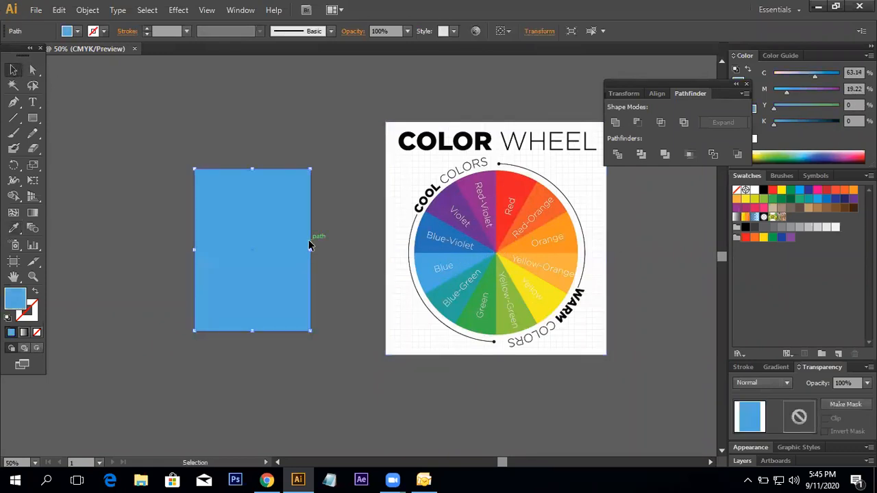
left_click(13, 228)
left_click(530, 197)
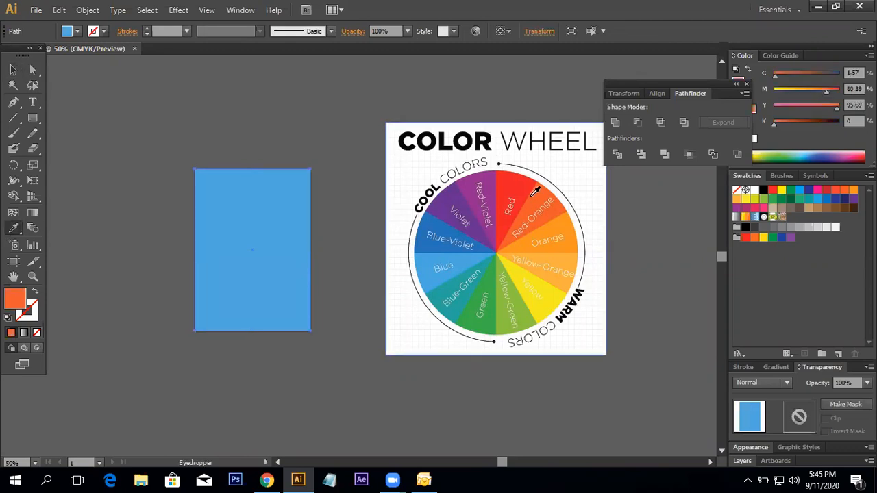
left_click(517, 192)
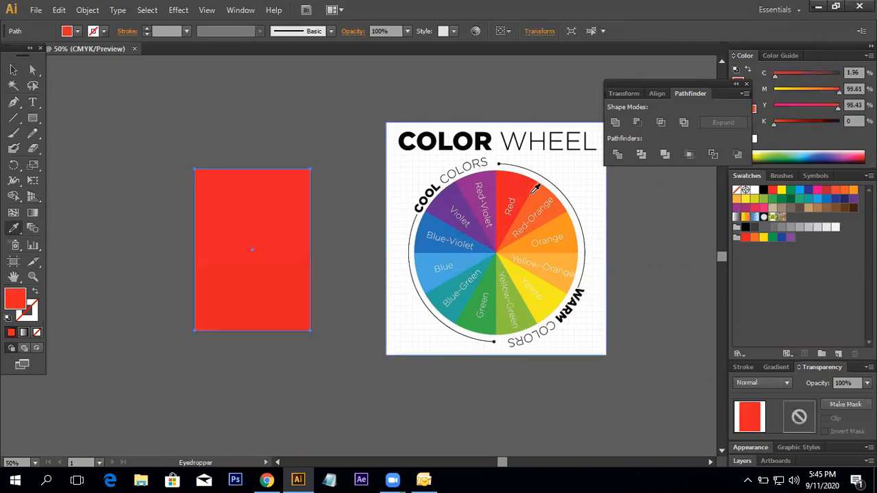
left_click(541, 194)
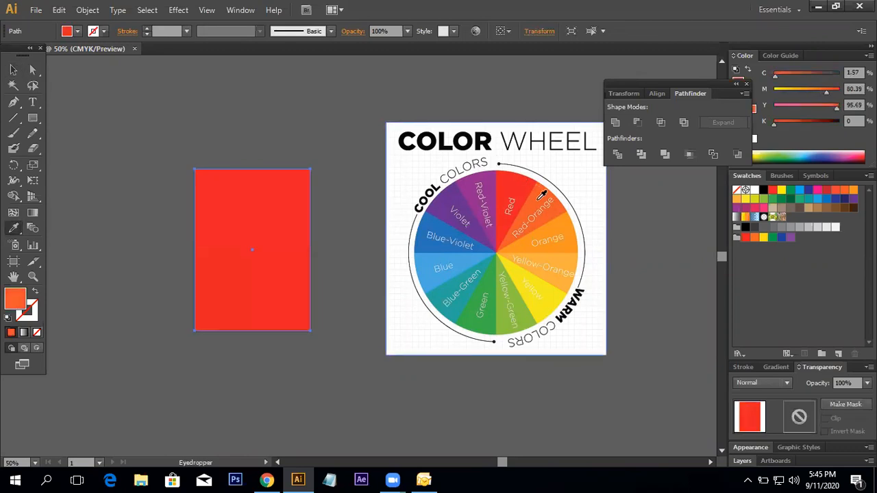
left_click(568, 237)
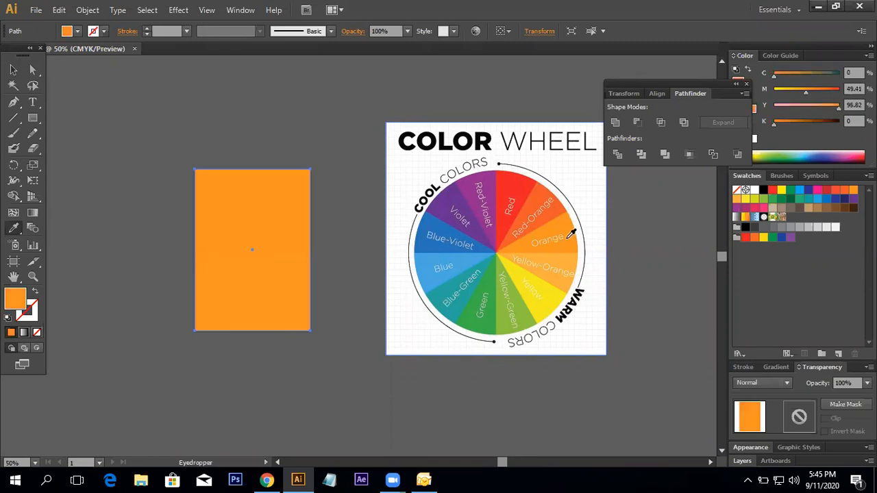
left_click(13, 70)
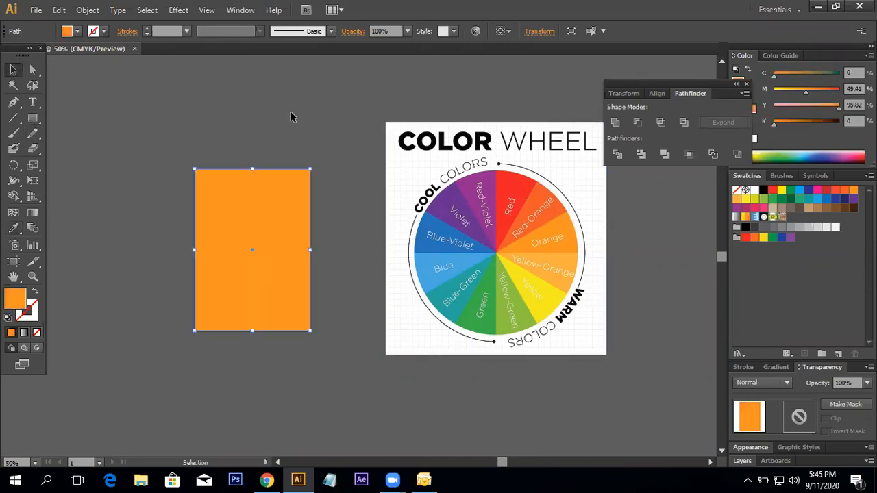
Move the orange rectangle's lower-left anchor up along the artboard's left edge to about Y 0.83 in.
left_click(292, 116)
left_click_drag(239, 234, 395, 234)
left_click(397, 233, "ctrl")
left_click(396, 234, "ctrl")
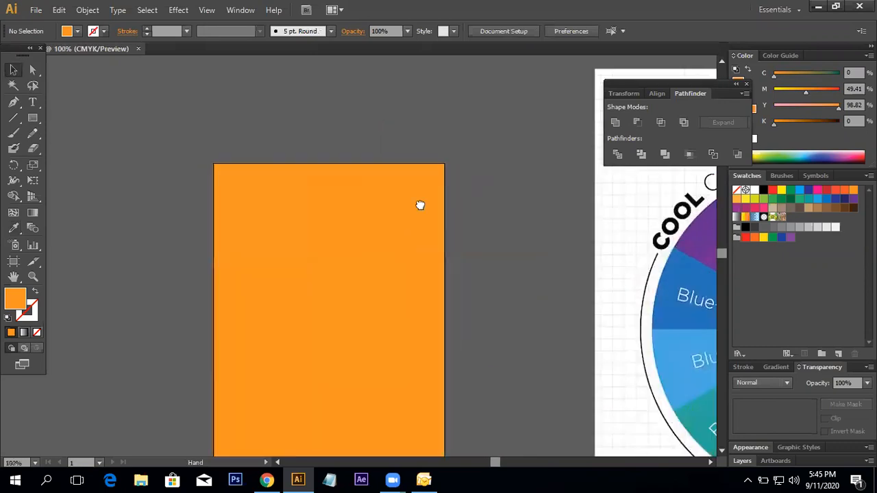
left_click_drag(200, 265, 209, 154)
left_click(32, 70)
left_click_drag(240, 350, 205, 118)
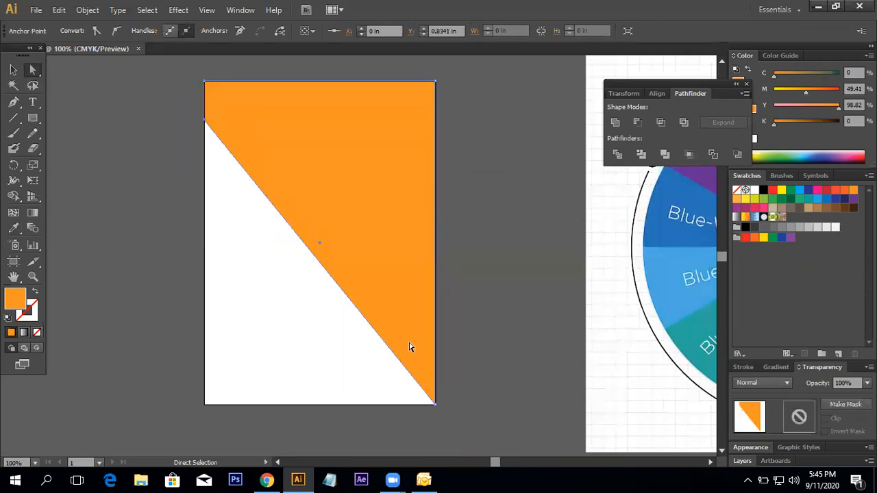
Move the orange shape's lower-right anchor up and inward, and adjust it slightly down-left to form a downward-pointing corner.
left_click_drag(436, 404, 258, 189)
left_click(470, 178)
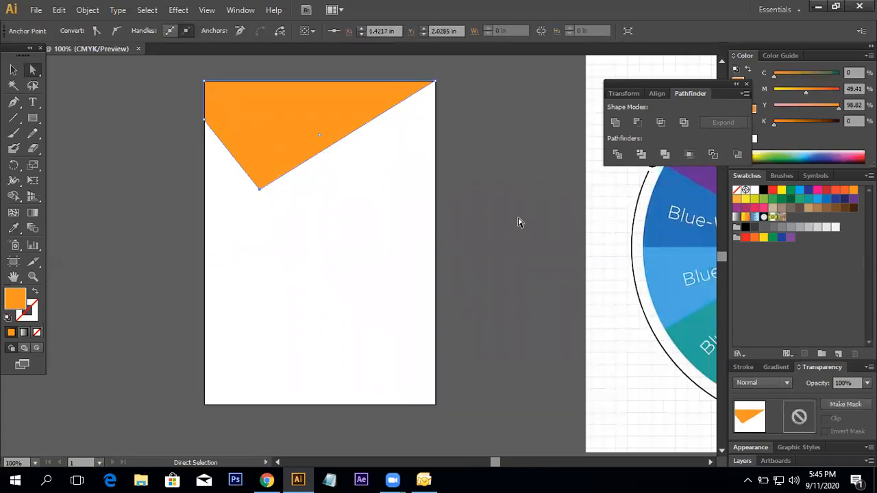
left_click_drag(489, 196, 497, 218)
left_click_drag(267, 212, 251, 230)
left_click(494, 217)
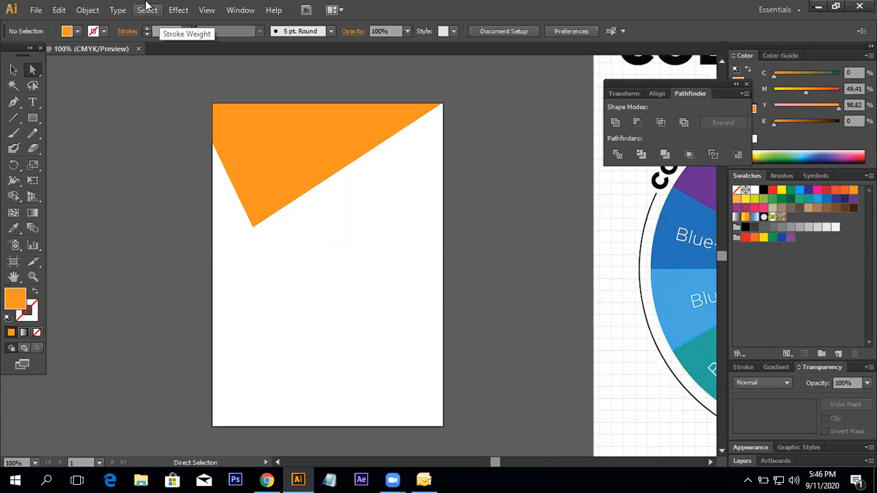
Draw a closed orange triangle with the Pen tool in the empty area left of the artboard and shift it slightly left.
left_click_drag(104, 98, 204, 101)
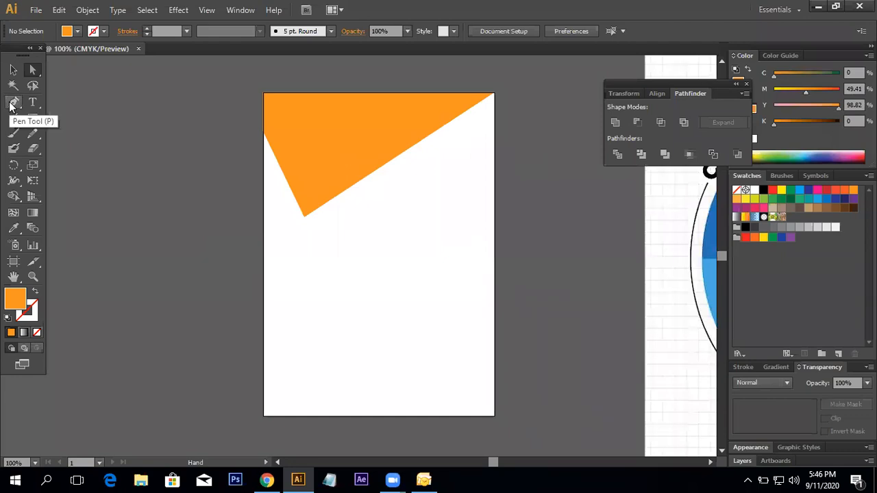
left_click_drag(211, 163, 342, 168)
left_click(20, 103)
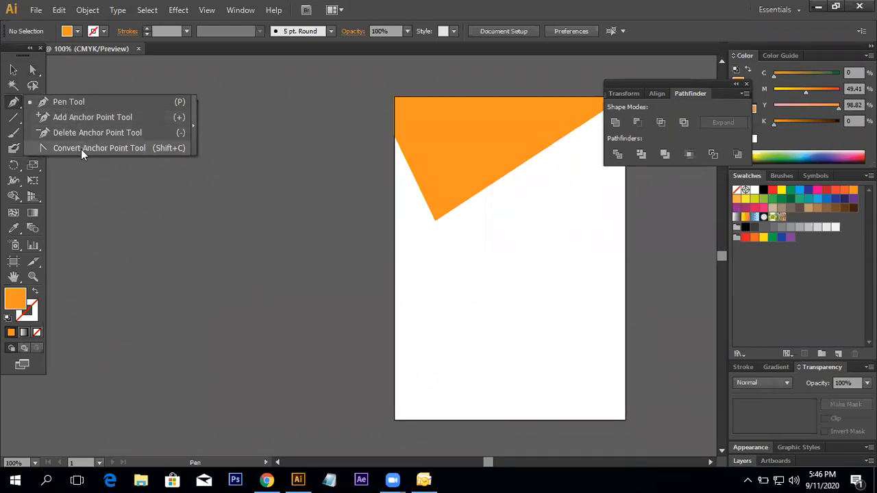
left_click(74, 105)
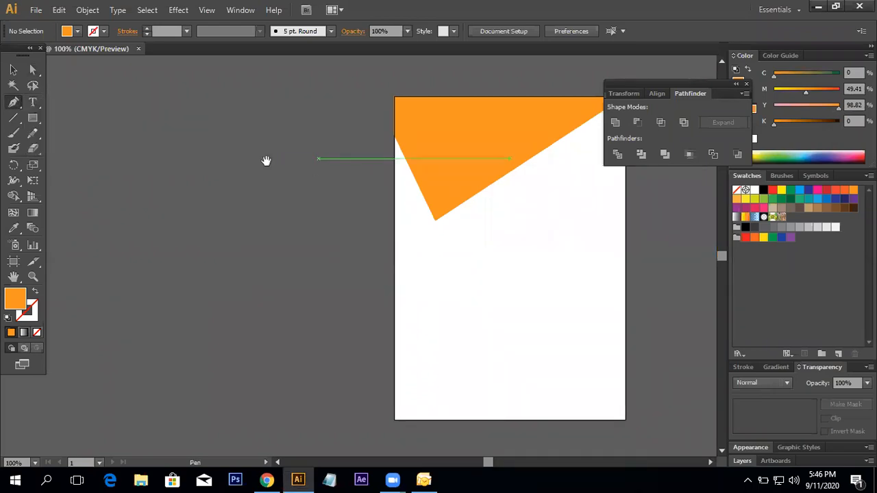
left_click(155, 138)
left_click(308, 290)
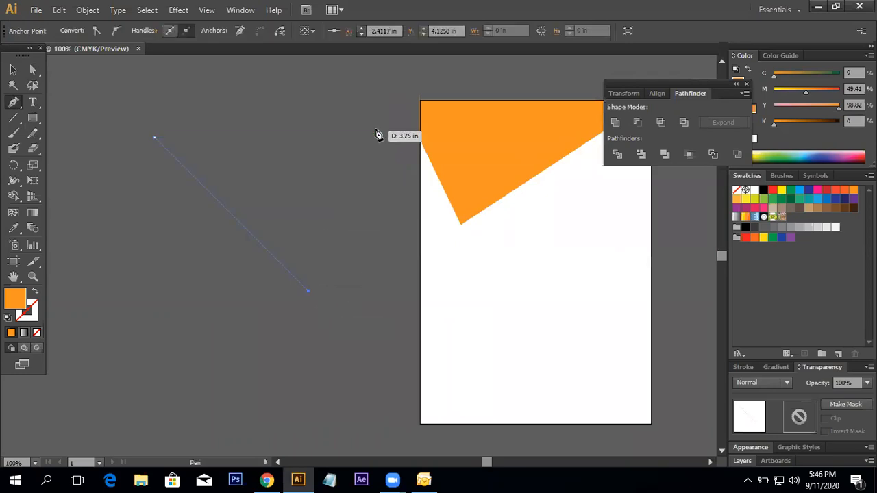
left_click(376, 129)
key("ctrl+z")
left_click(156, 138)
key("v")
left_click(220, 97)
left_click_drag(289, 207, 243, 205)
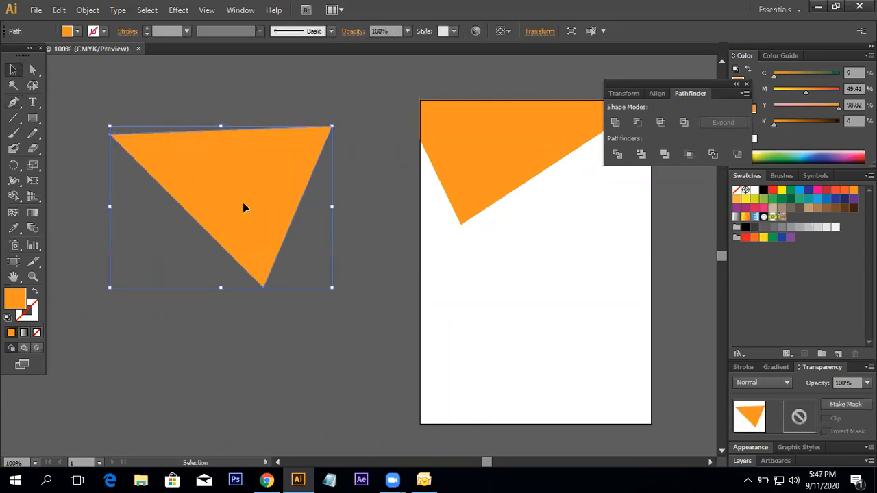
Add an anchor point to the triangle's lower-left edge with the Add Anchor Point tool.
left_click(16, 108)
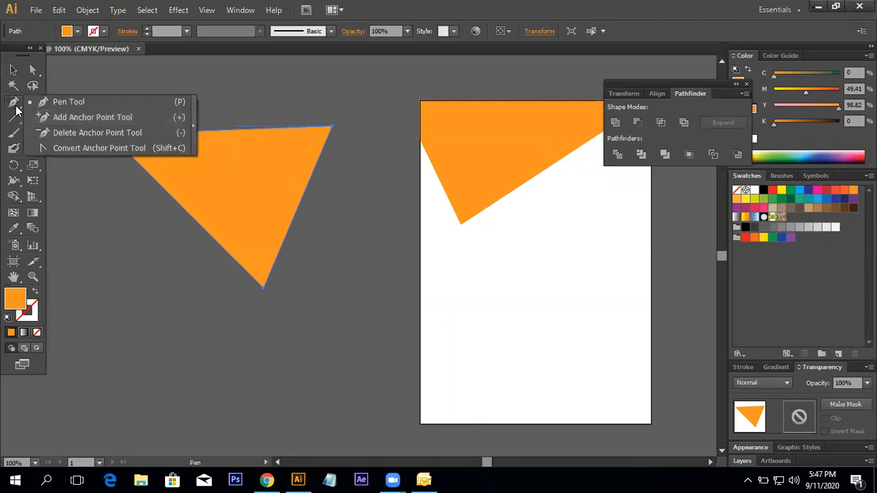
left_click(70, 120)
scroll(228, 227, "up", 2)
left_click_drag(540, 250, 343, 225)
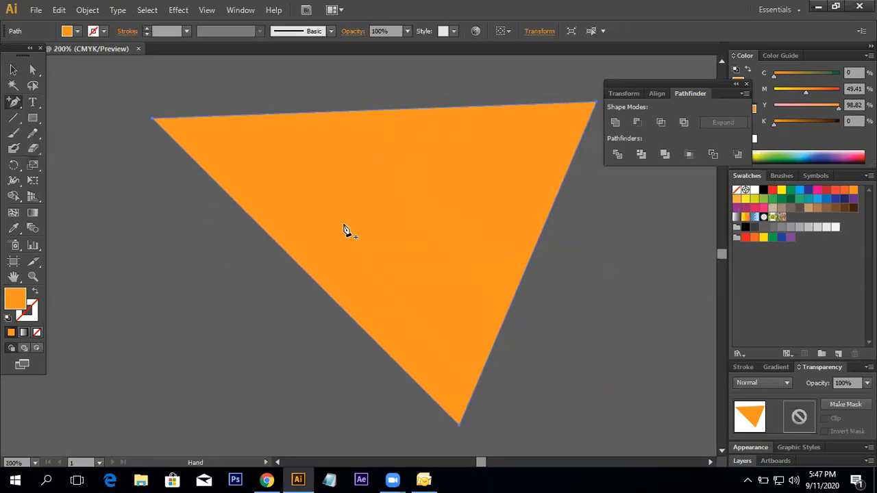
left_click(346, 231)
left_click(547, 255)
left_click(296, 265)
left_click_drag(348, 290, 330, 259)
Move the added anchor outward and back deep inside the triangle, shaping it into a notched, arrow-like form.
left_click(34, 70)
left_click_drag(277, 232, 168, 298)
left_click_drag(308, 293, 294, 235)
left_click(597, 288)
left_click_drag(196, 258, 441, 146)
left_click(169, 278)
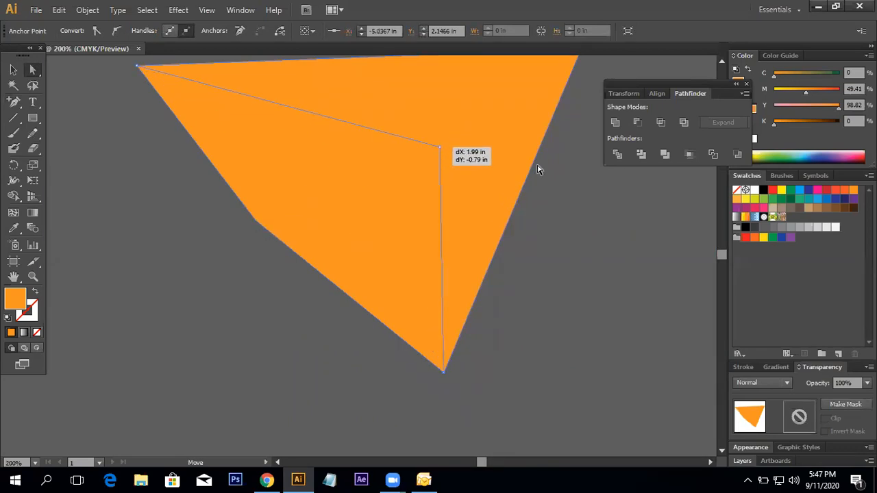
left_click(574, 186)
left_click_drag(576, 186, 520, 284)
left_click(383, 244)
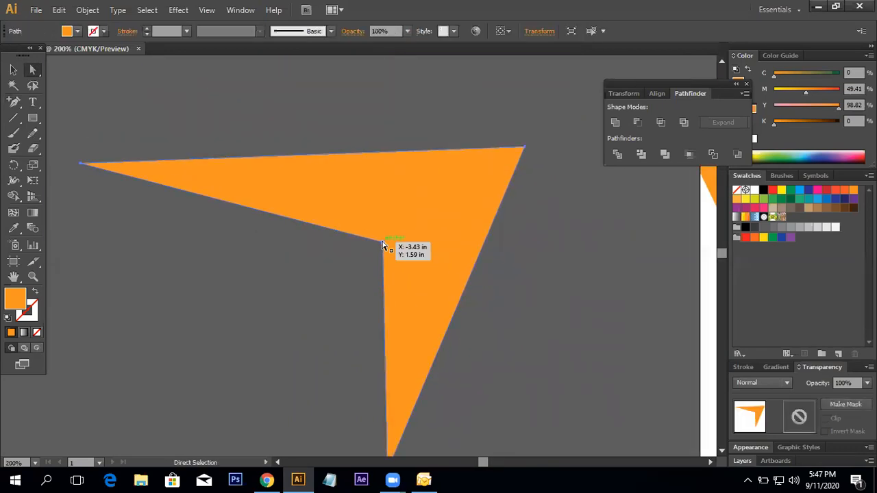
left_click_drag(384, 244, 376, 227)
left_click(505, 296)
Move the arrow-like shape onto the artboard below the orange corner shape, with its tip at the right edge.
left_click_drag(577, 266, 593, 208)
left_click(416, 230, "ctrl+alt")
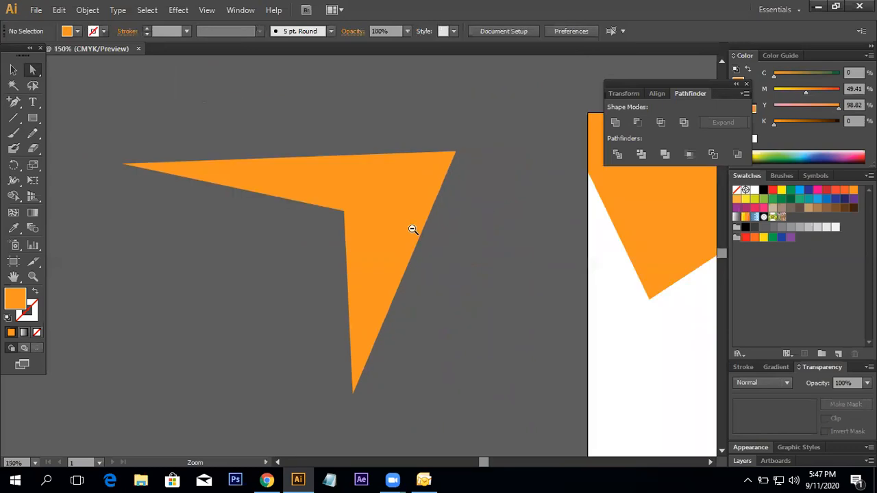
left_click(414, 239, "ctrl+alt")
left_click(328, 252)
left_click_drag(372, 240, 538, 255)
left_click(599, 256)
left_click_drag(668, 262, 633, 253)
left_click(486, 291)
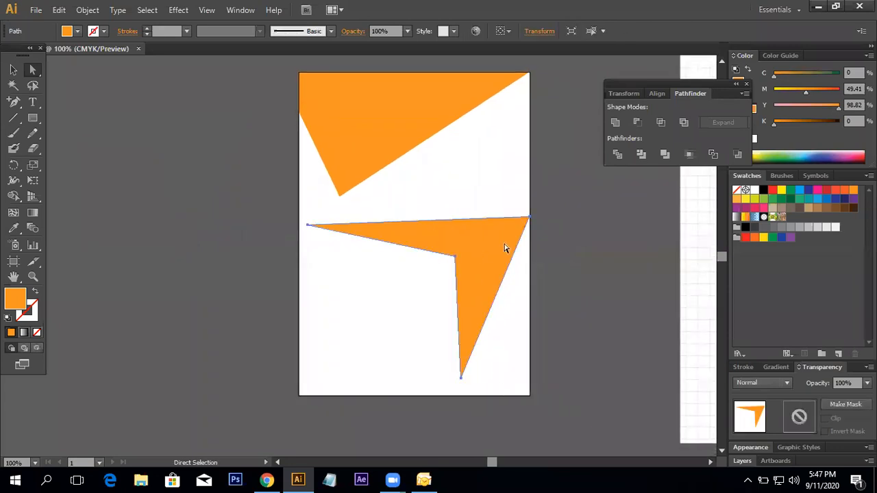
Rotate the arrow-like shape counterclockwise to follow the upper shape's diagonal edge and move it up close beneath that edge.
left_click(14, 70)
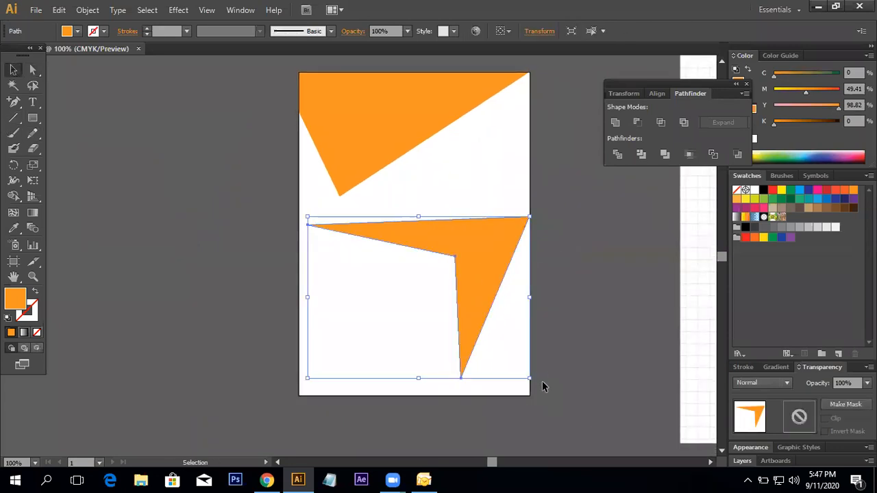
left_click_drag(536, 381, 607, 266)
left_click(607, 266)
left_click_drag(457, 266, 492, 204)
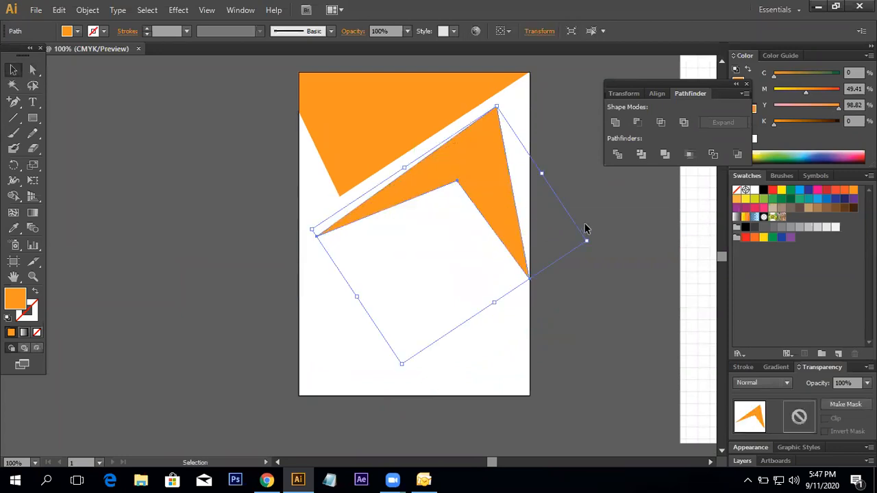
Move the arrow-like shape's outer anchors with the Direct Selection tool so they meet the artboard's left and right edges.
left_click(585, 223)
left_click_drag(582, 205, 588, 263)
left_click(457, 233)
left_click(32, 73)
left_click(473, 206, "ctrl")
left_click_drag(407, 196, 456, 159)
left_click(546, 223)
left_click_drag(511, 231, 576, 186)
left_click(471, 232)
Move the arrow-like shape off the artboard into the empty area at its upper left.
left_click_drag(202, 346, 163, 350)
left_click(163, 323)
left_click_drag(162, 303, 158, 258)
left_click_drag(725, 258, 726, 263)
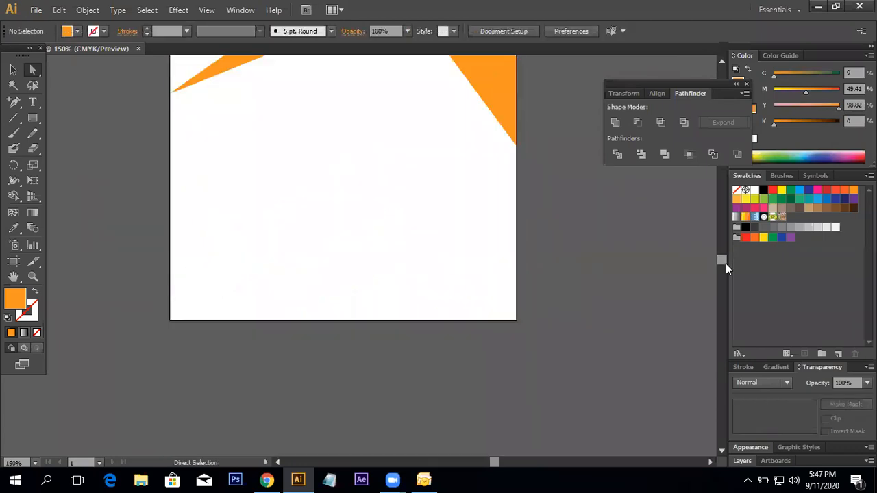
left_click_drag(464, 224, 457, 366)
left_click(454, 348, "ctrl+alt")
left_click(337, 160, "ctrl+alt")
left_click_drag(375, 195, 170, 181)
left_click(394, 299)
left_click_drag(162, 229, 230, 234)
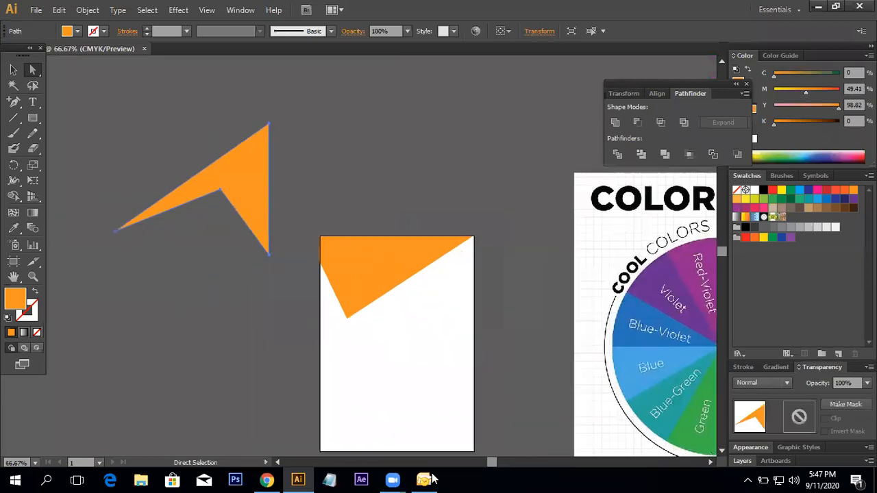
Remove the arrow-like shape's anchor points one by one with the Delete Anchor Point tool until nothing is left of it.
left_click_drag(14, 102, 77, 130)
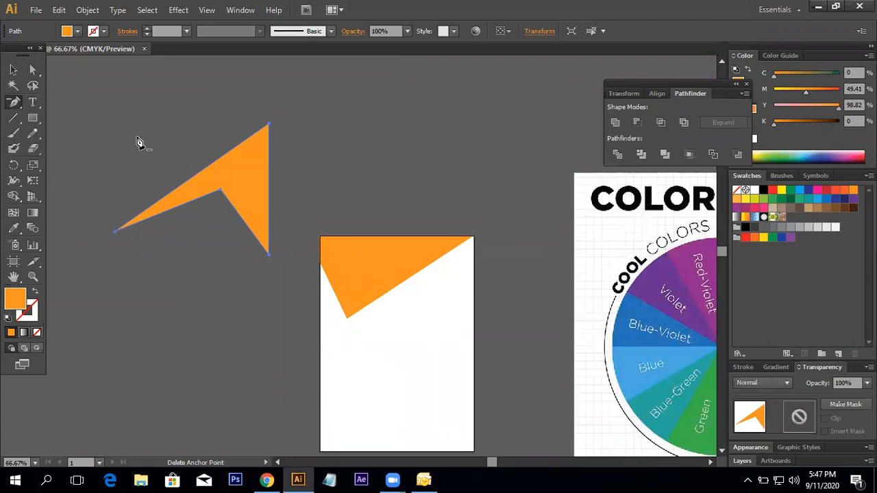
left_click(268, 127)
left_click(269, 258)
left_click(554, 257)
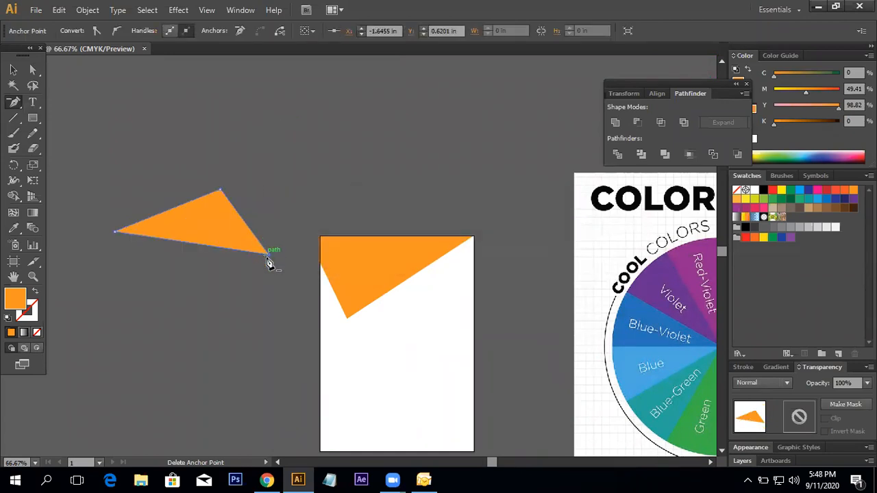
left_click(269, 253)
left_click(219, 192)
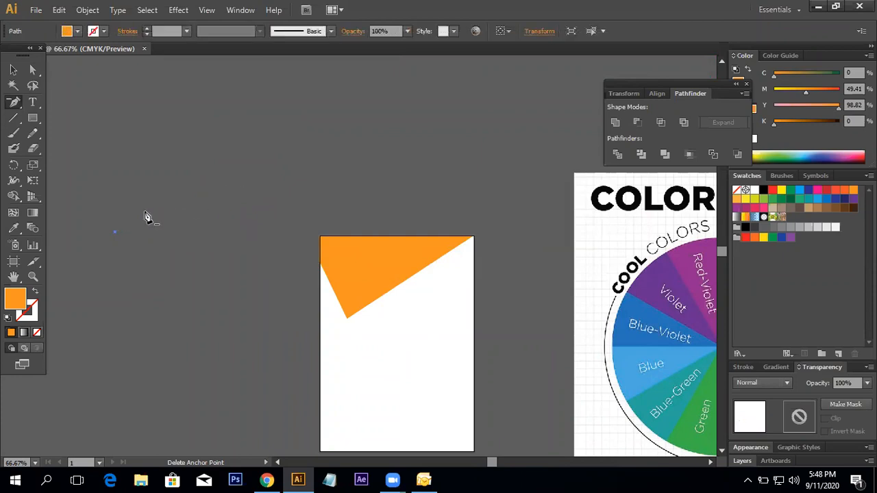
left_click(115, 231)
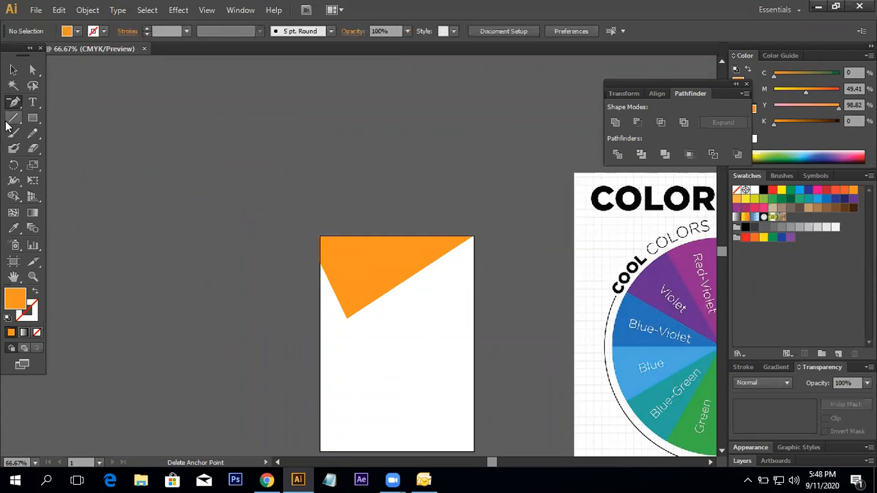
Undo the anchor point deletions to bring back the full arrow-like shape.
key("ctrl+z")
key("ctrl+z")
key("ctrl+z")
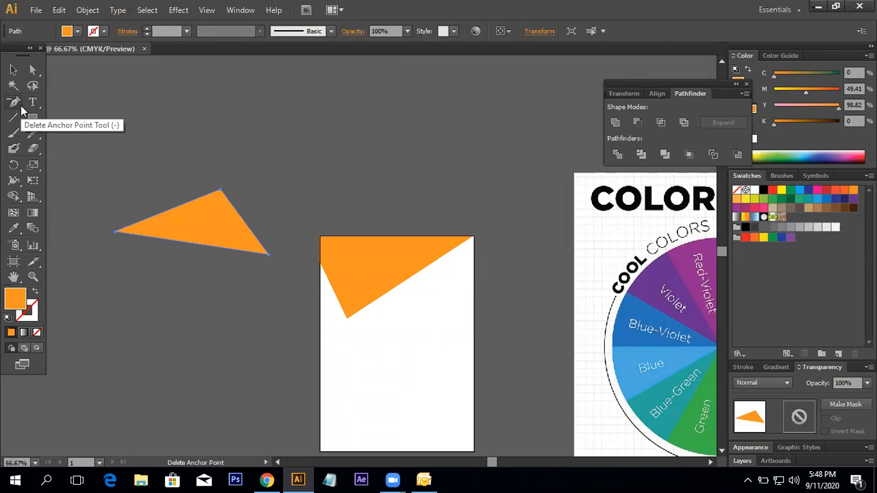
key("ctrl+z")
Convert the arrow shape's notch, lower-right tip, left tip and top anchors to smooth points, rounding its outline.
left_click_drag(20, 109, 90, 147)
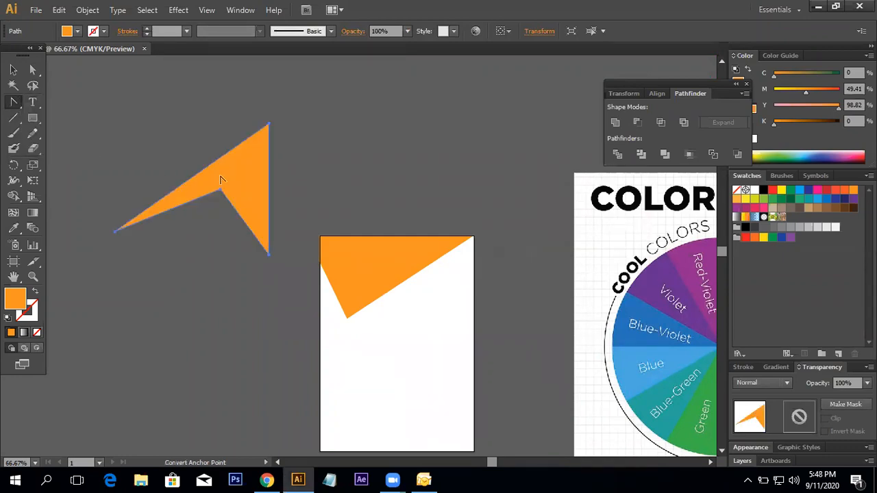
left_click_drag(220, 189, 243, 189)
left_click_drag(269, 255, 285, 247)
left_click_drag(115, 233, 130, 247)
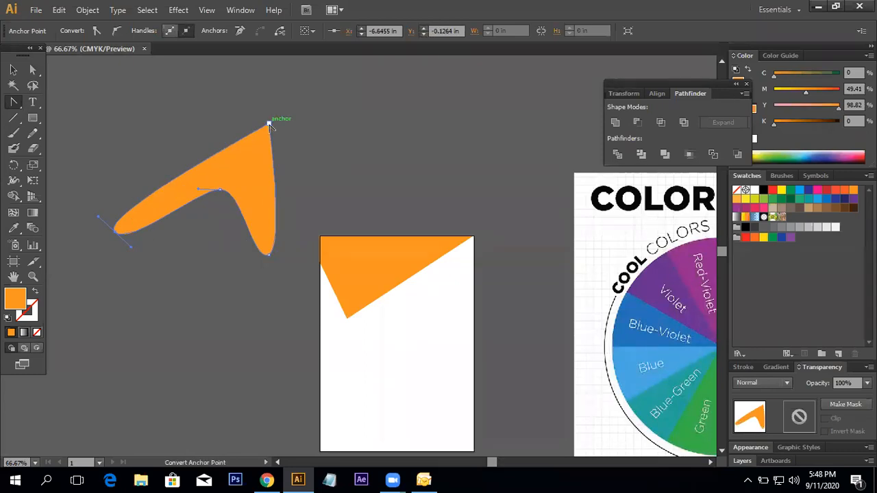
left_click(269, 124)
left_click(116, 32)
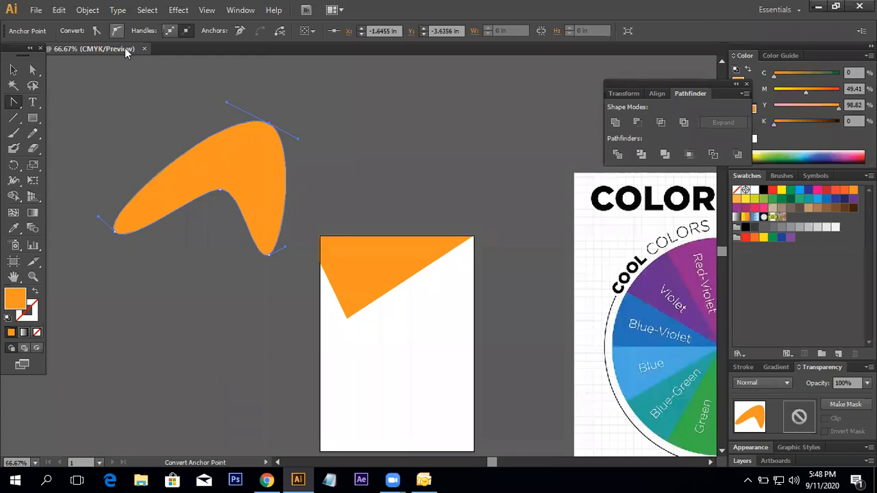
Convert the rounded shape's left tip, lower-right tip and top anchor to corner points.
left_click(115, 232)
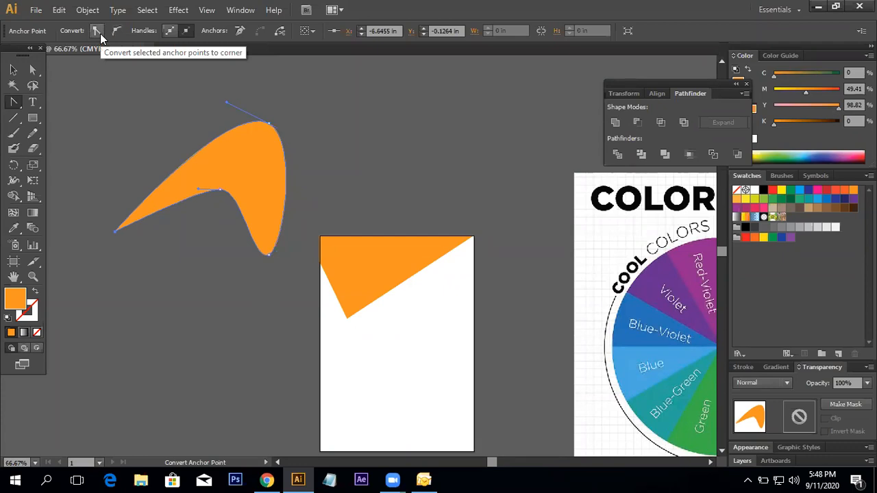
left_click_drag(11, 105, 47, 103)
left_click(34, 71)
left_click(114, 233)
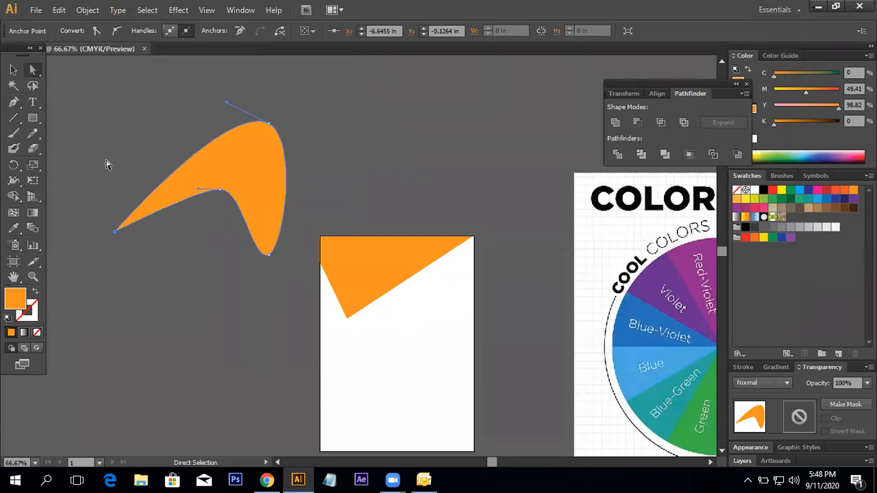
left_click(266, 258)
left_click(159, 114)
left_click(257, 174)
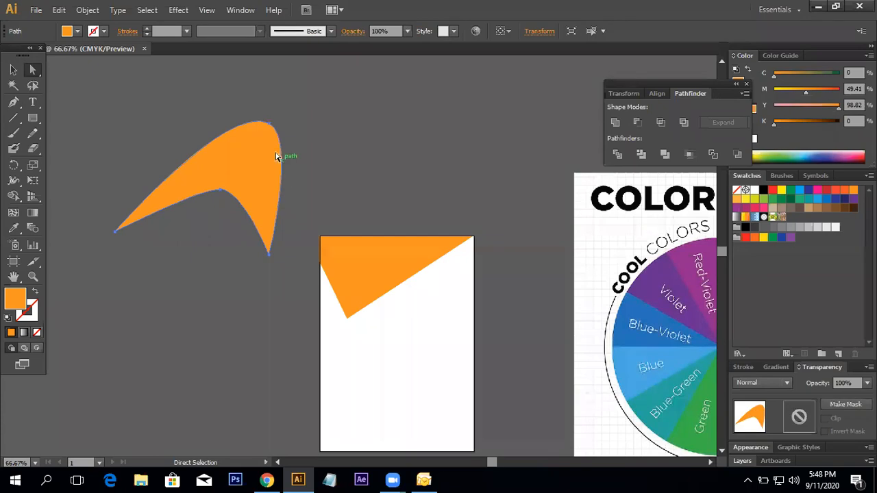
left_click(273, 126)
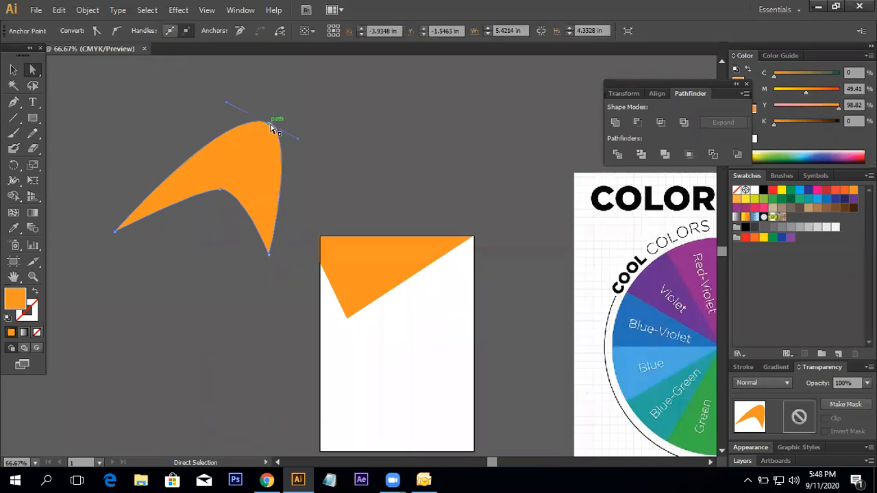
left_click(95, 31)
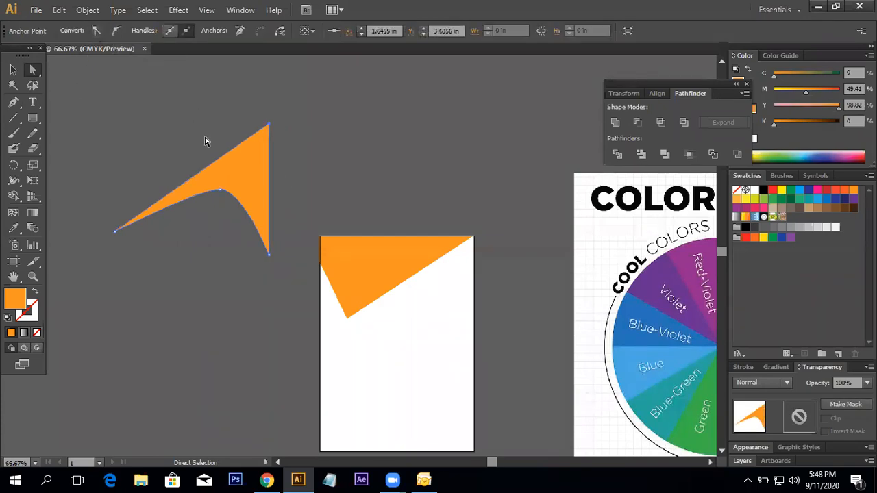
Convert the top anchor, left tip and lower-right tip back to smooth points.
left_click(117, 30)
left_click(116, 233)
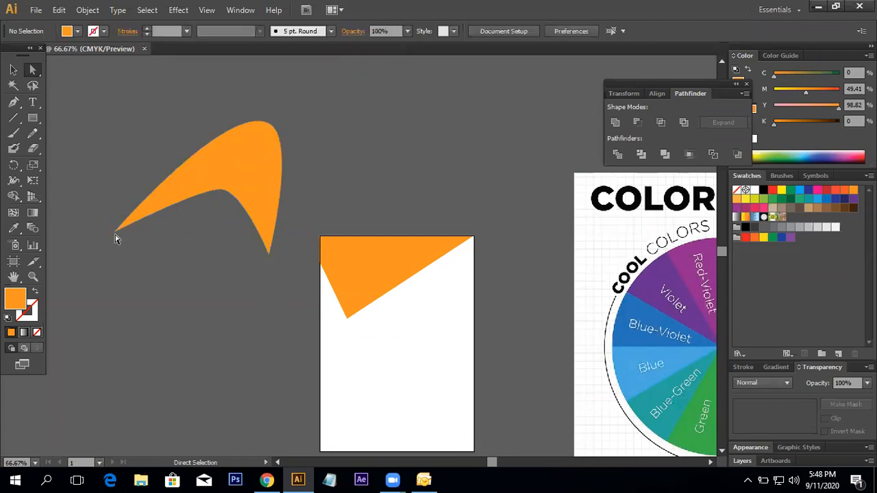
left_click(117, 30)
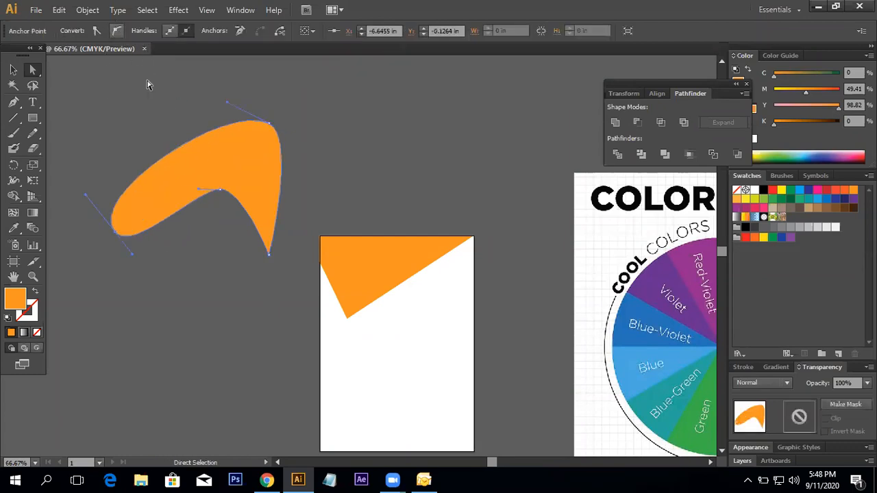
left_click(269, 261)
left_click(270, 254)
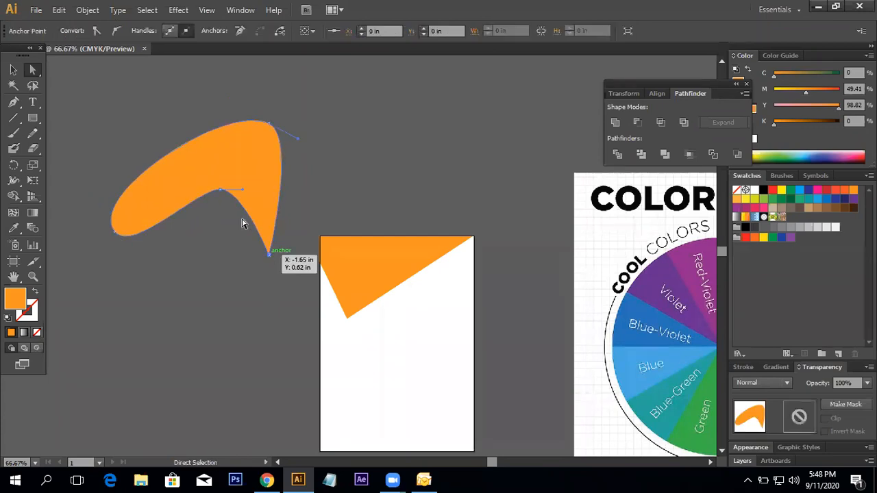
left_click(117, 30)
Delete the rounded arrow shape beside the artboard.
left_click(355, 183)
left_click_drag(246, 171, 442, 342)
left_click_drag(479, 352, 473, 290)
left_click_drag(366, 261, 122, 221)
key("Delete")
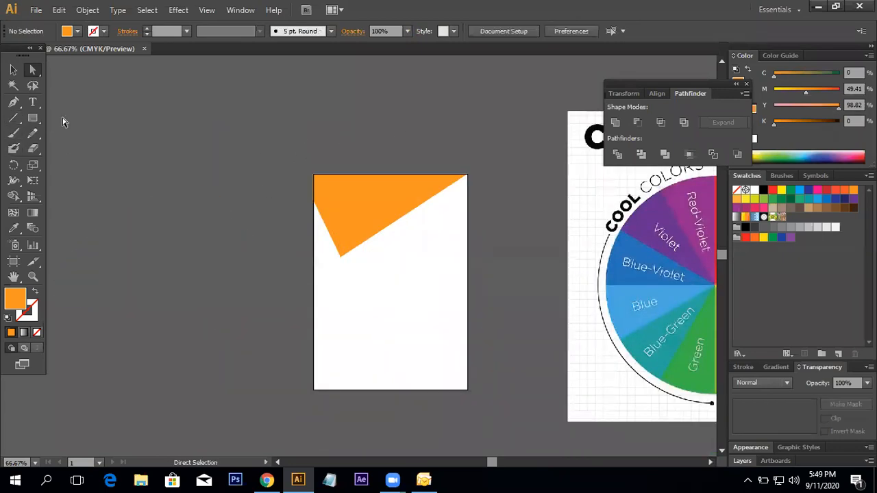
Draw an orange circle to the left of the artboard and add an anchor point on its upper-right edge.
left_click_drag(32, 118, 82, 147)
mouse_move(145, 218)
left_mouse_down()
mouse_move(190, 285)
mouse_move(217, 290)
left_mouse_up()
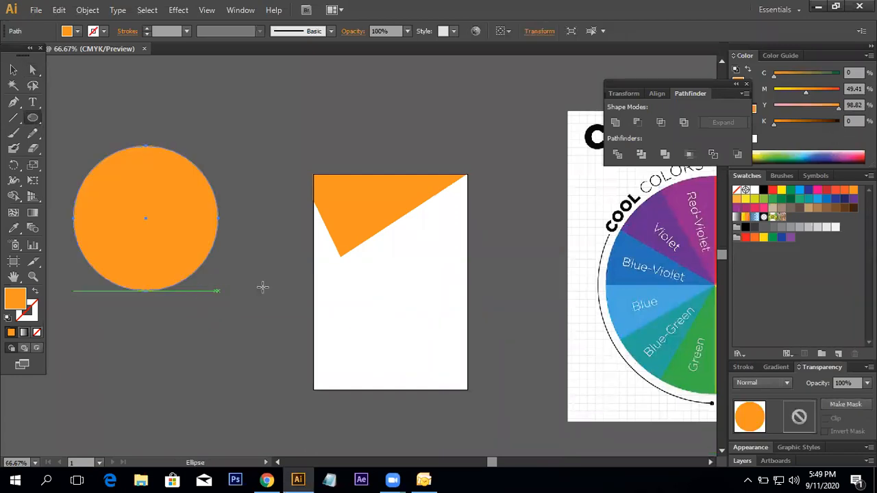
left_click(36, 71)
left_click_drag(13, 101, 60, 117)
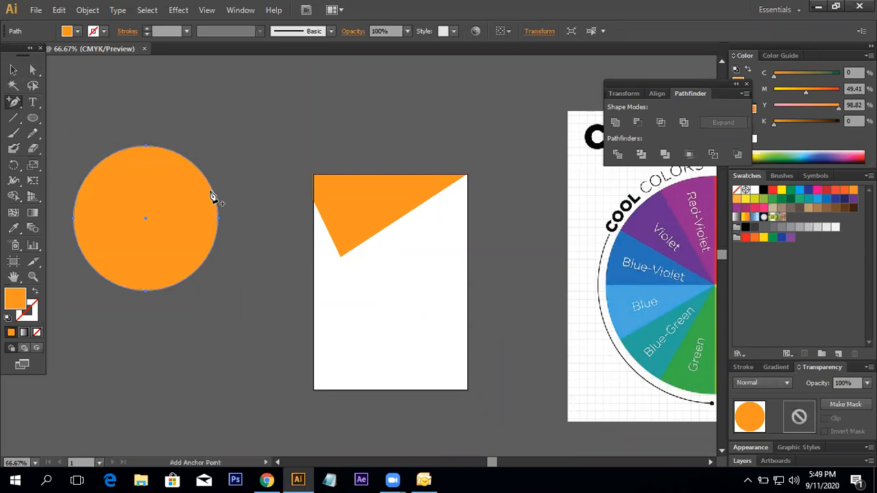
left_click(208, 180)
Reshape the circle by moving the added anchor inward to form a notch and pulling the right and top anchors outward.
left_click(38, 69)
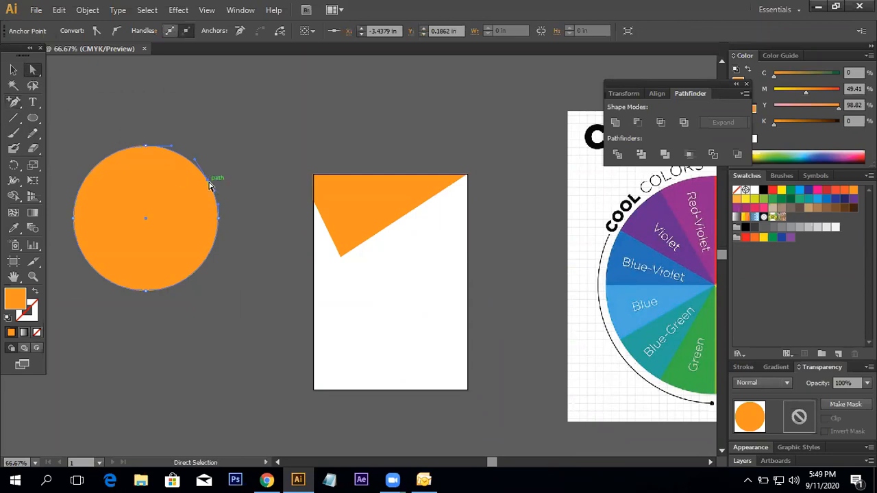
left_click_drag(211, 186, 230, 162)
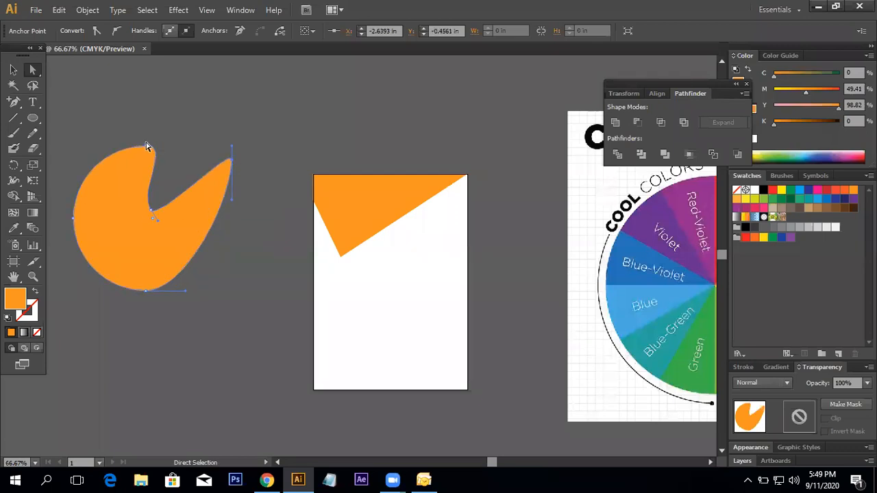
left_click_drag(146, 146, 117, 107)
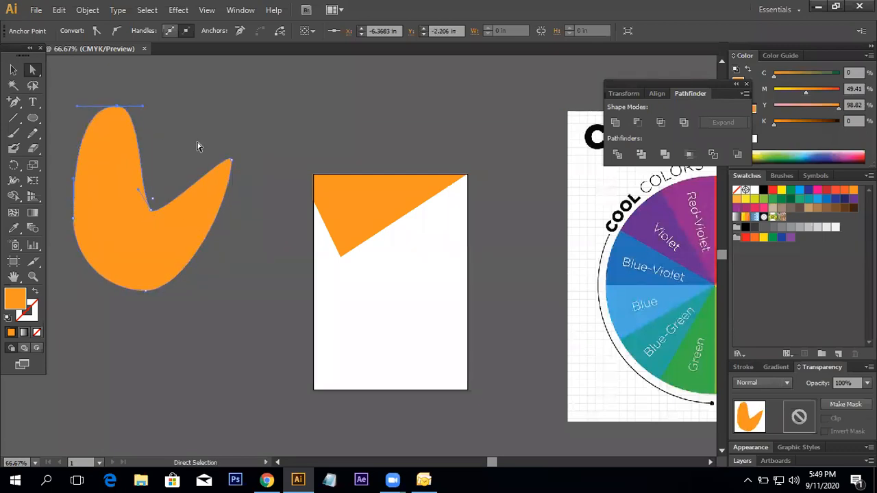
left_click(196, 148)
Delete the notch, right-hand and top anchors of the reshaped circle with the Delete Anchor Point tool.
key("space")
left_click_drag(190, 158, 262, 167)
left_click(194, 117)
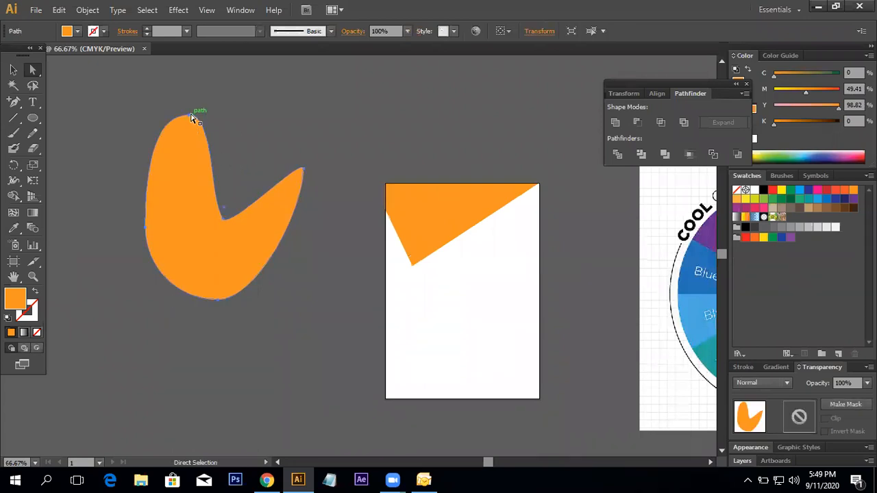
left_click_drag(14, 102, 72, 135)
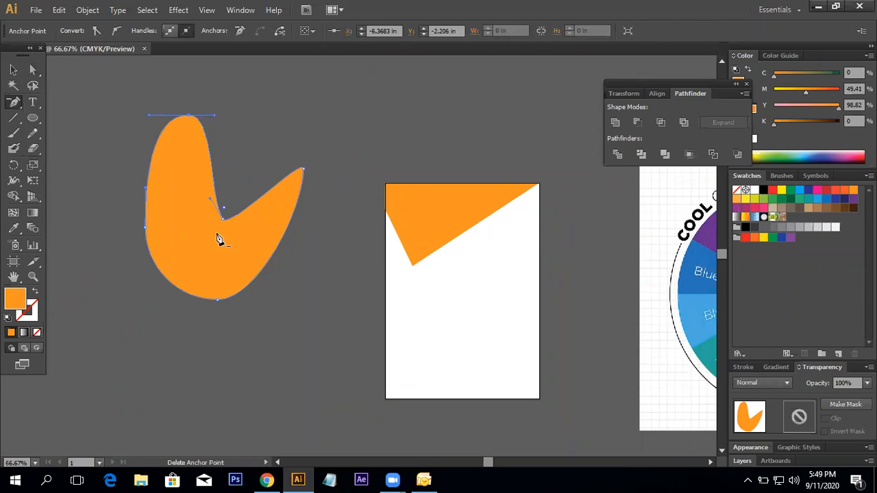
left_click(223, 222)
left_click(303, 170)
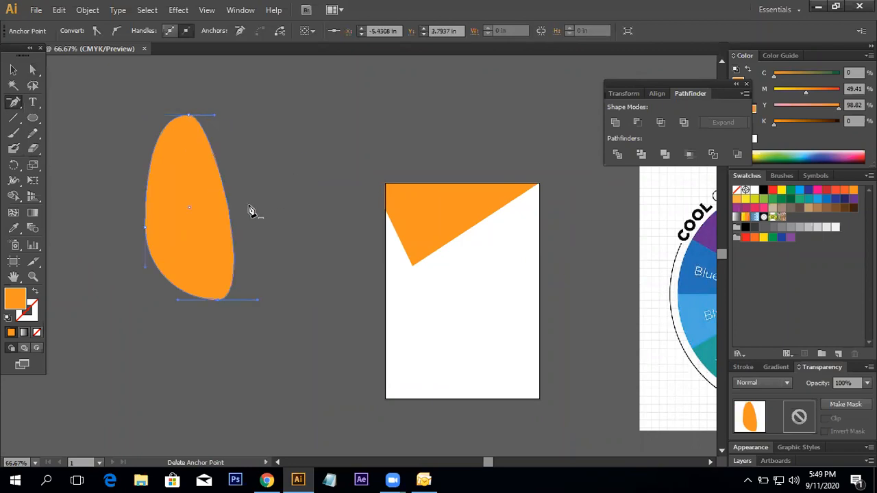
left_click(188, 116)
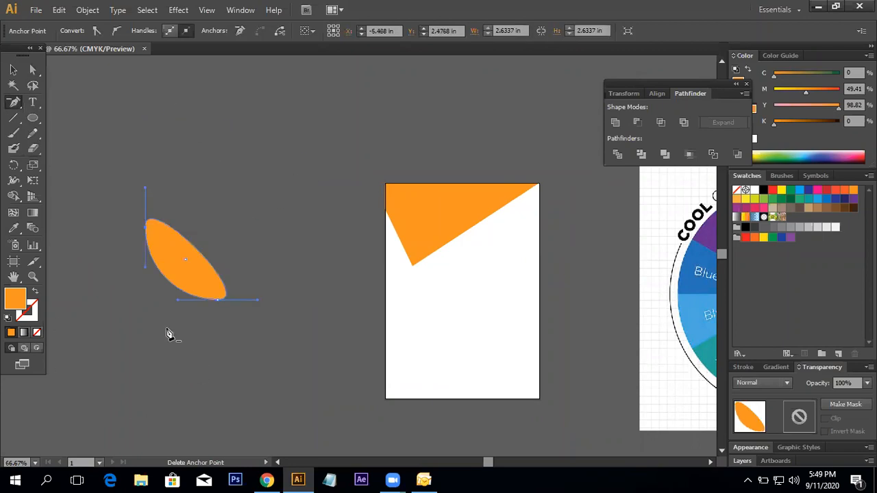
Adjust the left anchor's handles with the Convert Anchor Point tool to form a leaf shape, and delete that shape.
left_click(21, 104)
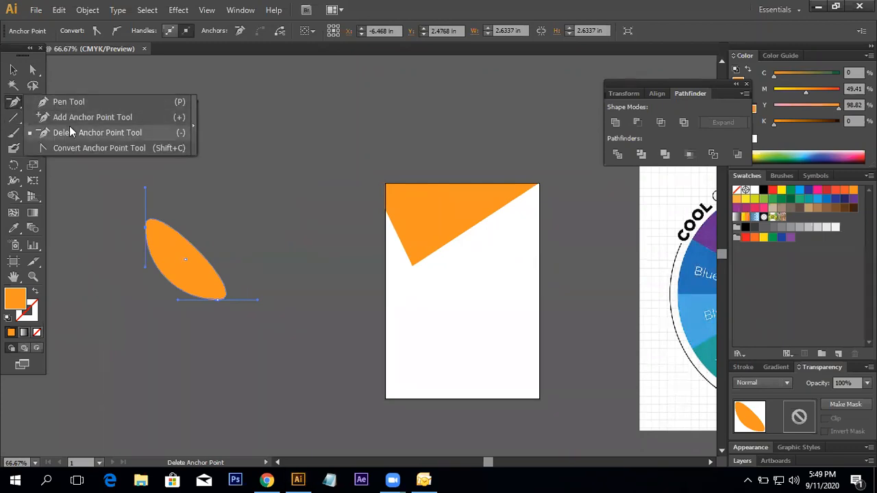
left_click(96, 148)
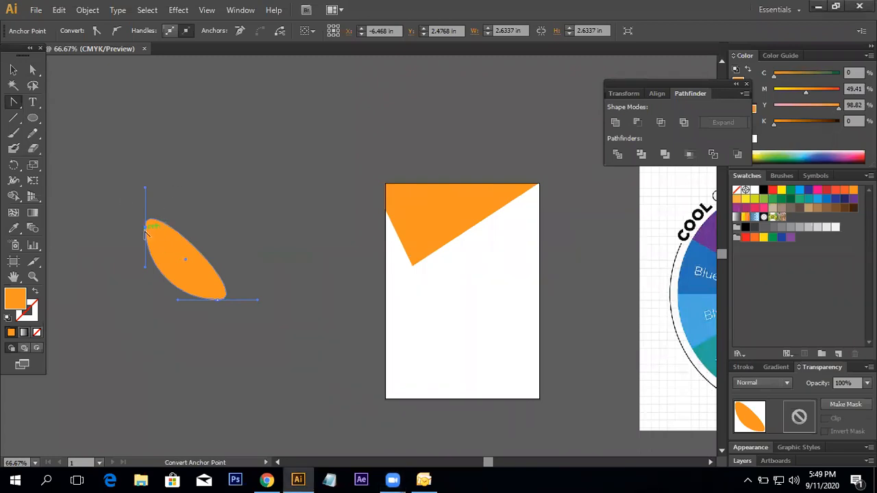
left_click_drag(145, 234, 96, 312)
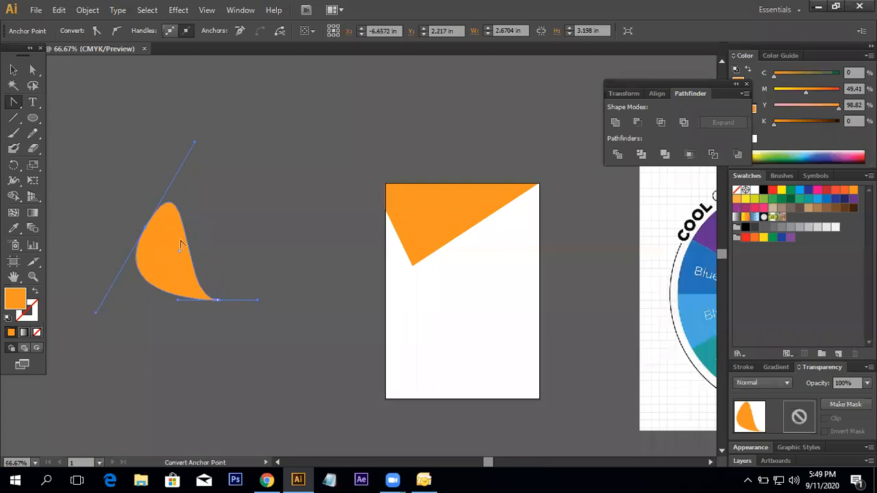
left_click_drag(196, 144, 198, 241)
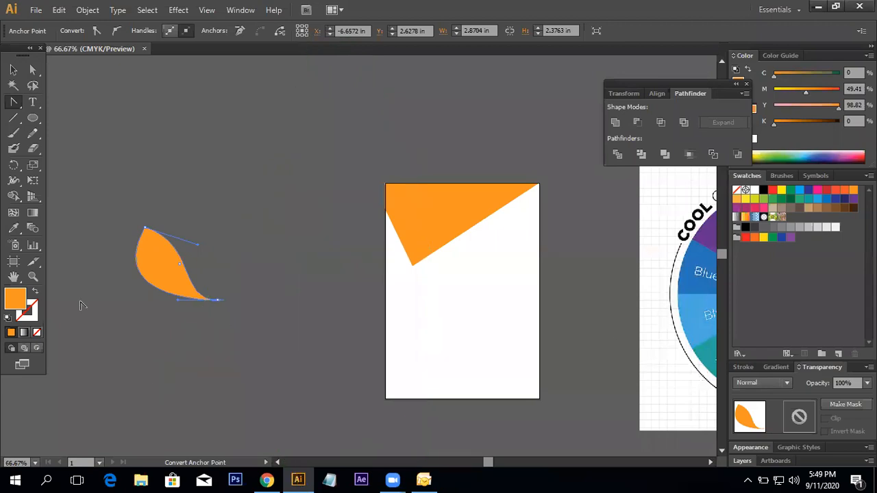
left_click_drag(145, 228, 220, 267)
left_click(13, 69)
key("Delete")
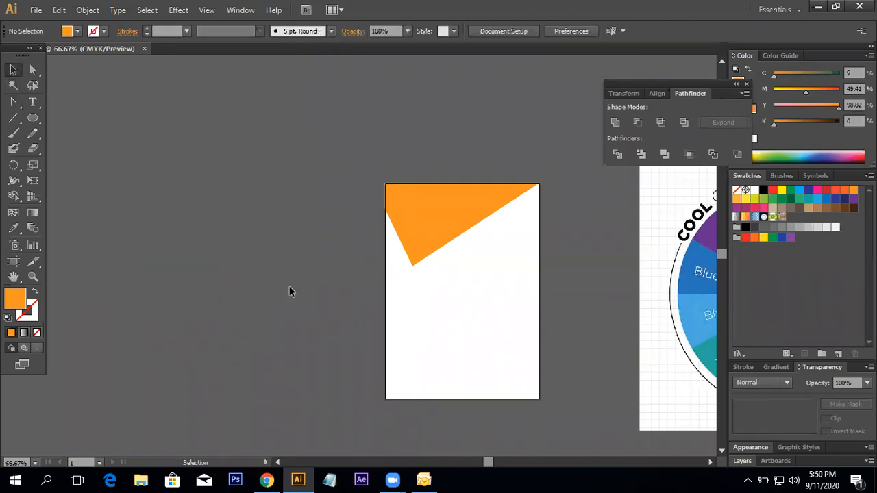
Draw an angular band with the Pen tool beneath the orange shape, with points at about 0.50 in down the right edge and (0.84, 3) in.
key("space")
left_click_drag(405, 258, 278, 255)
left_click_drag(13, 101, 55, 98)
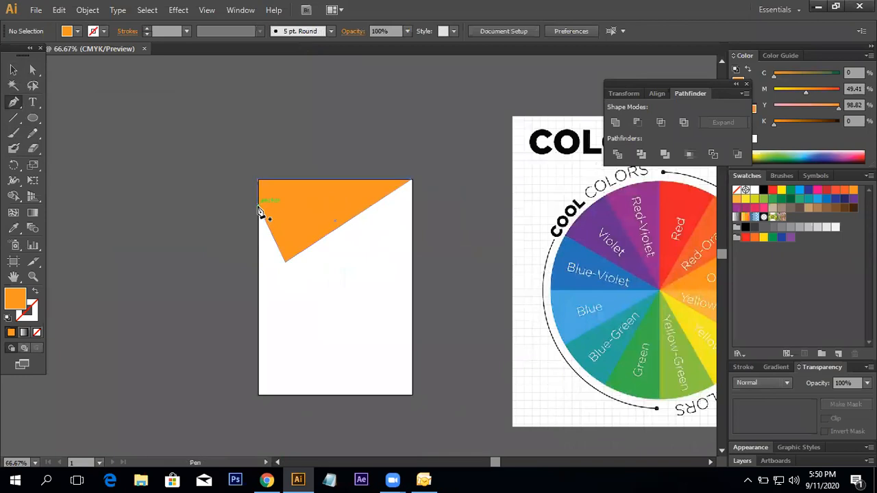
left_click(258, 205)
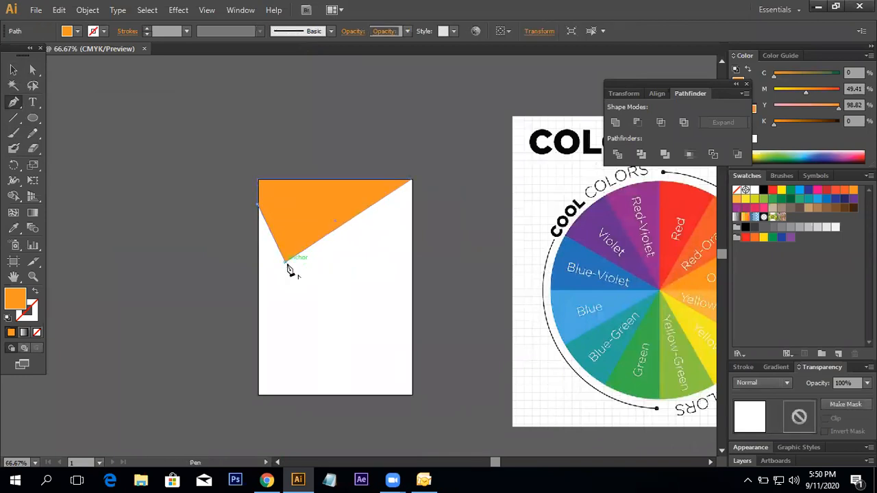
left_click(286, 263)
left_click(411, 181)
left_click(412, 195)
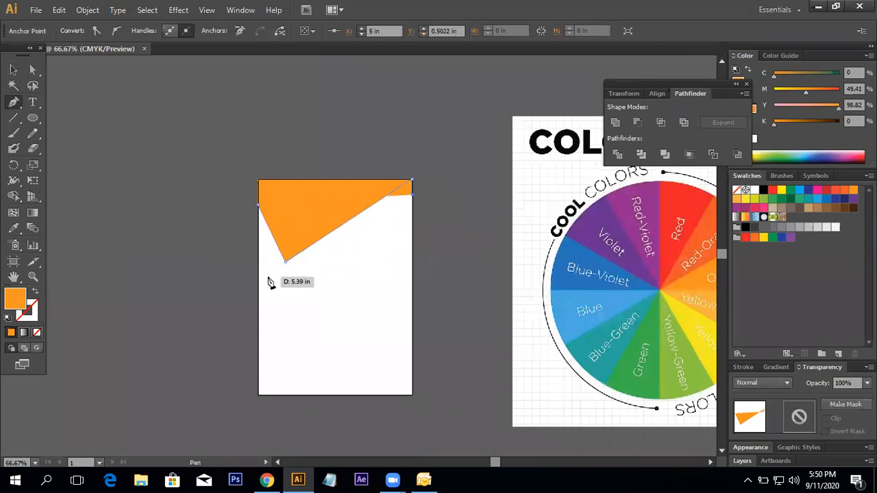
left_click(277, 271)
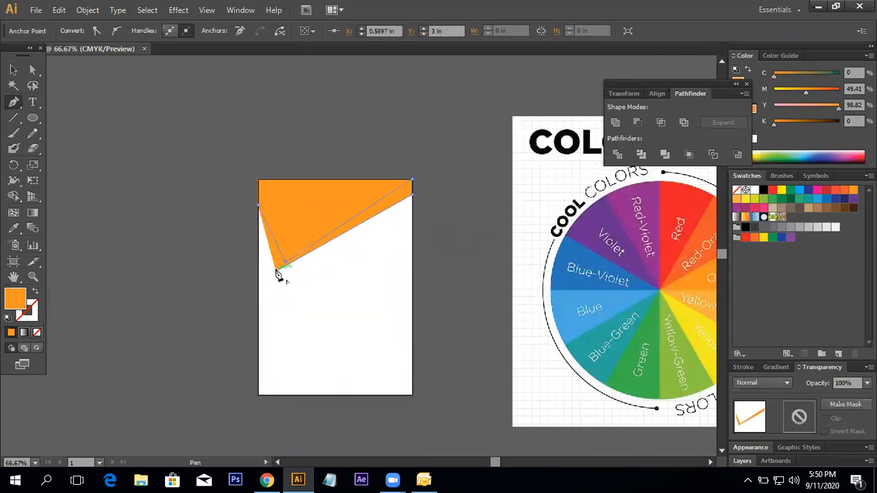
left_click(284, 271)
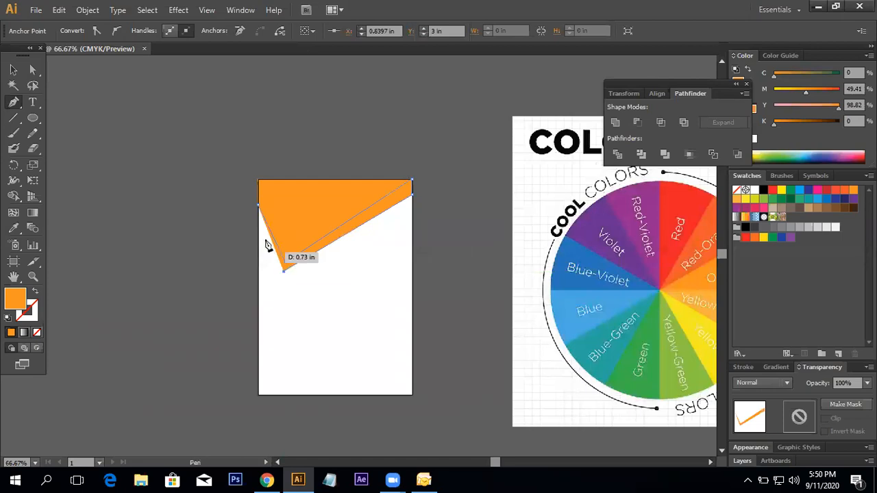
left_click(259, 205)
left_click(15, 69)
left_click(32, 86)
left_click_drag(442, 221, 393, 187)
left_click(393, 185)
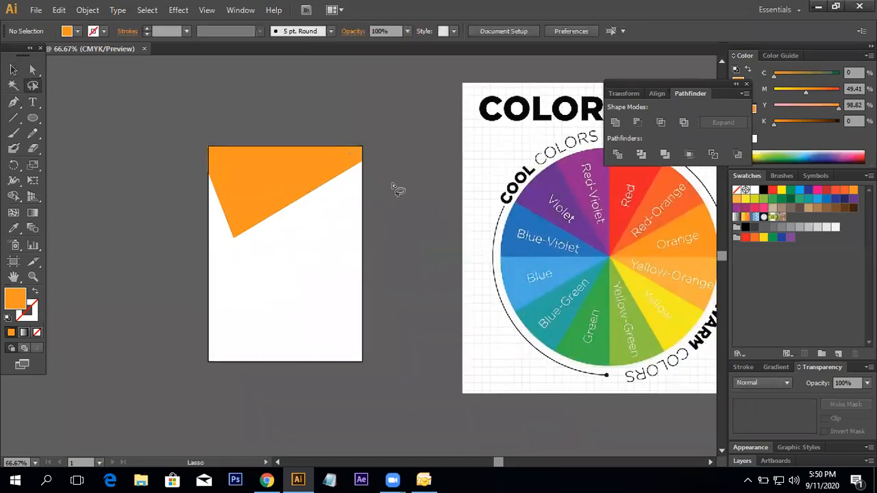
Try blue, yellow-orange, yellow and blue-green from the color wheel as the band's fill using the Eyedropper.
left_click(14, 70)
left_click(330, 180)
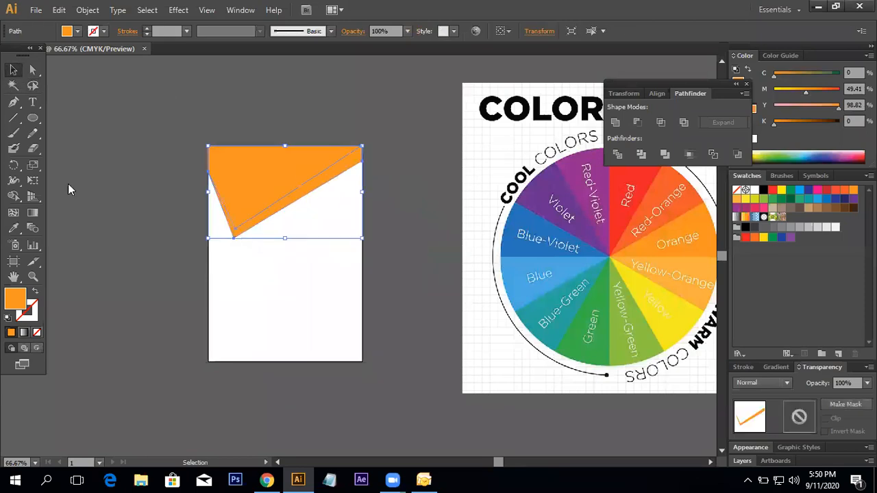
left_click(13, 228)
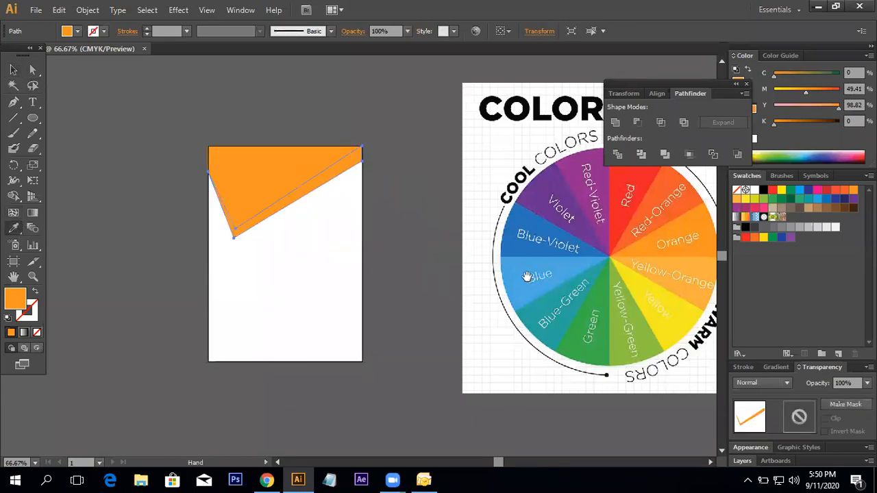
left_click_drag(451, 289, 312, 279)
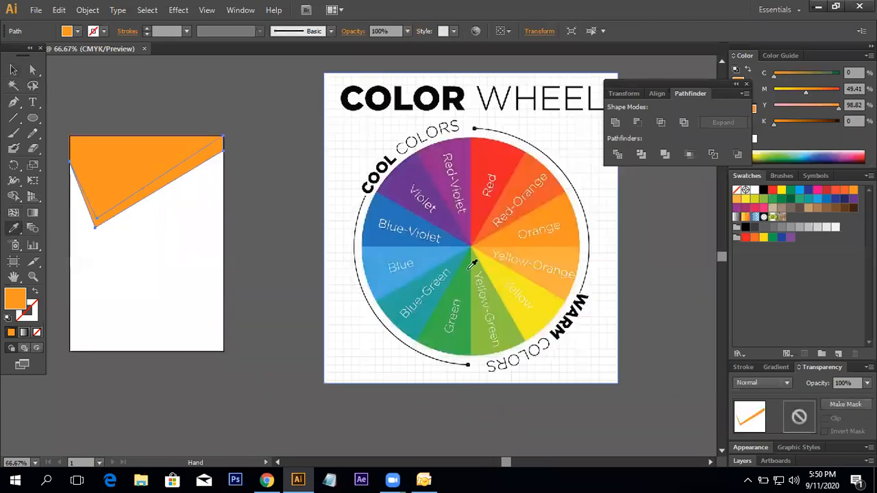
left_click(433, 252)
left_click(559, 257)
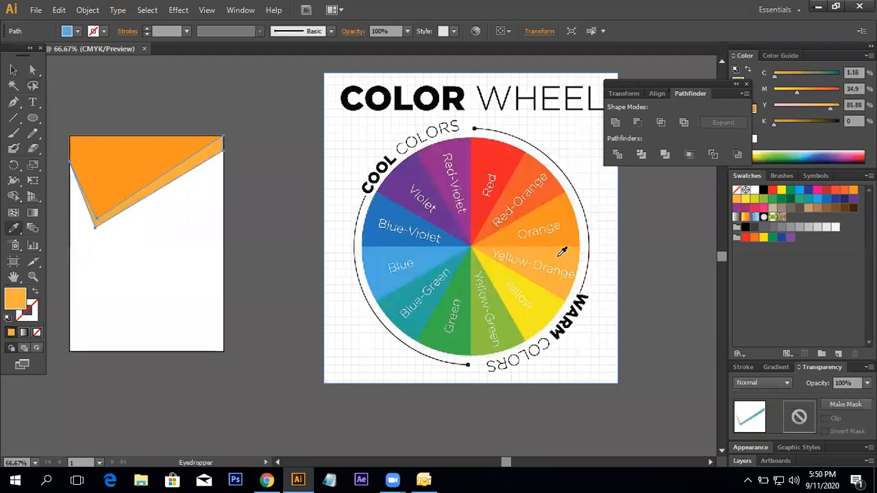
left_click(547, 306)
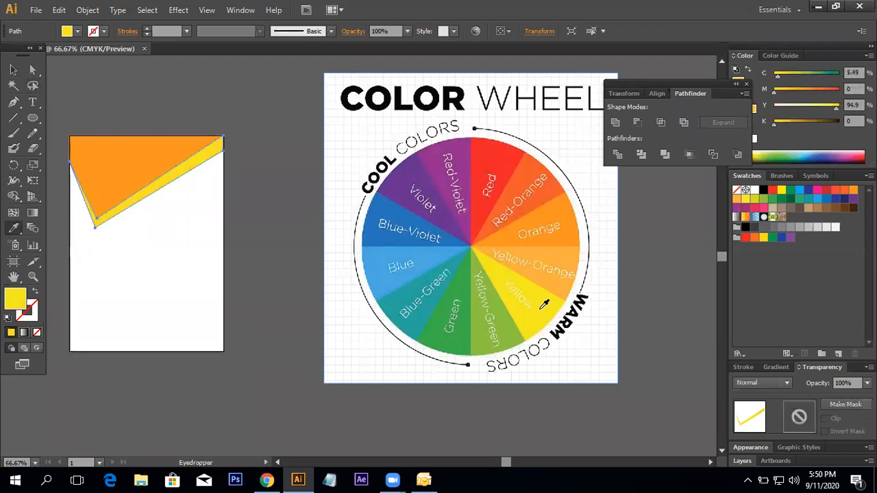
left_click(435, 267)
left_click(446, 288)
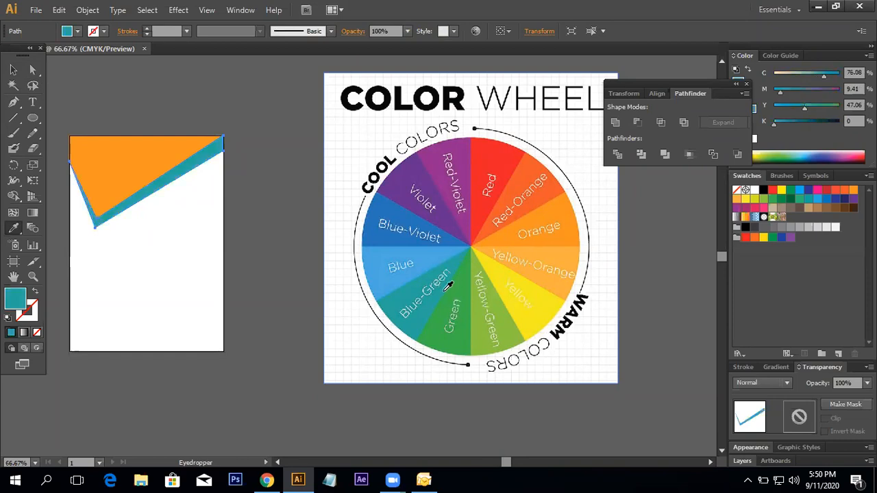
left_click(13, 70)
left_click(206, 122)
left_click_drag(340, 201, 416, 211)
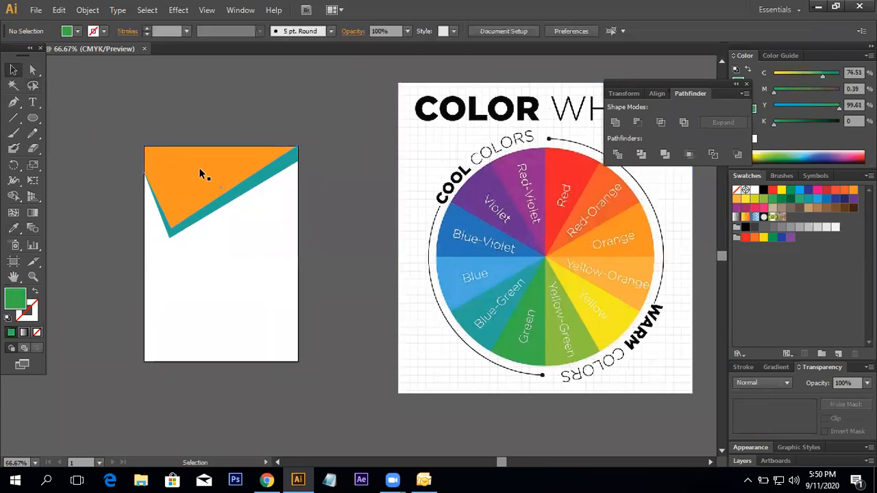
left_click(235, 169)
left_click(14, 229)
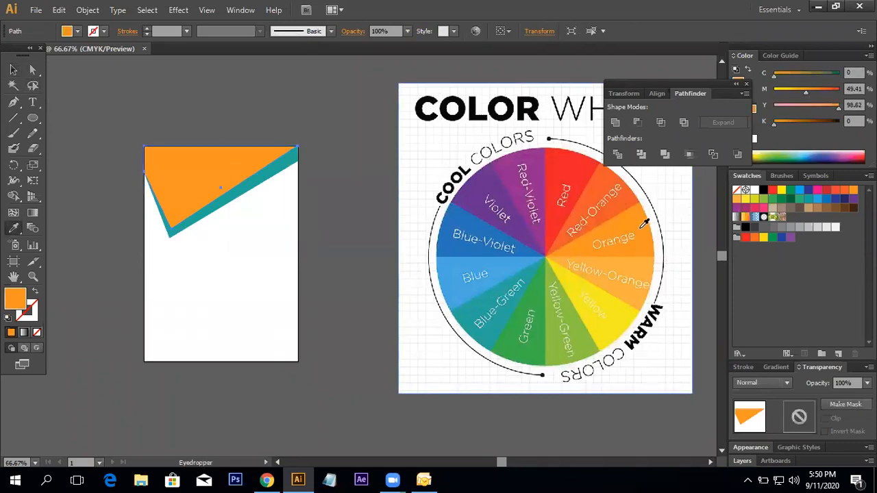
left_click(179, 90)
key("ctrl+z")
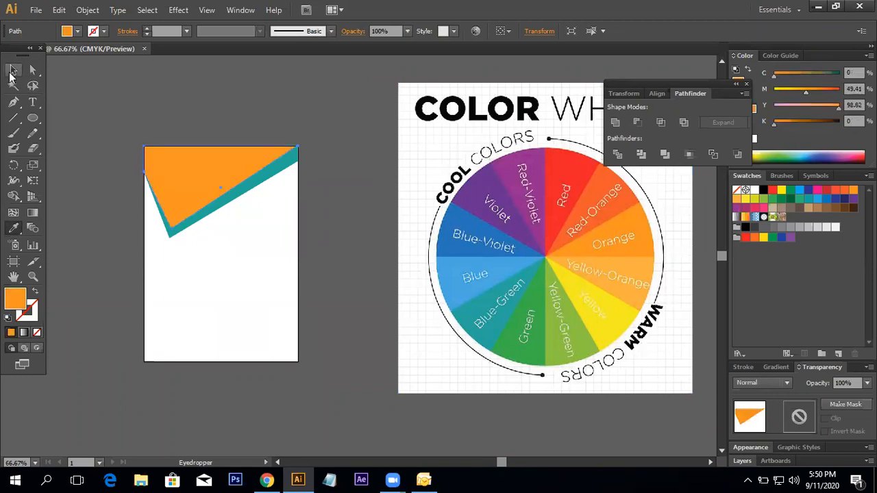
left_click(10, 72)
left_click(308, 155)
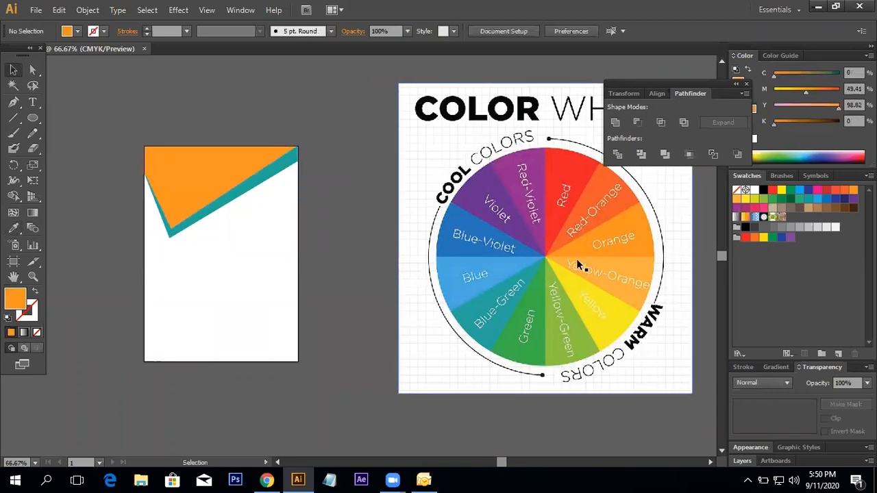
Fill the band with the color wheel's yellow-orange using the Eyedropper, after trying its blue.
left_click(286, 170)
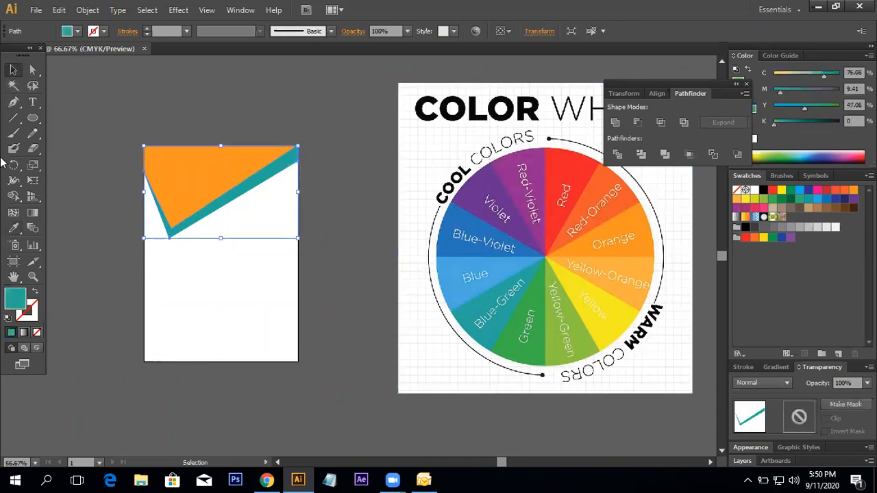
left_click(13, 228)
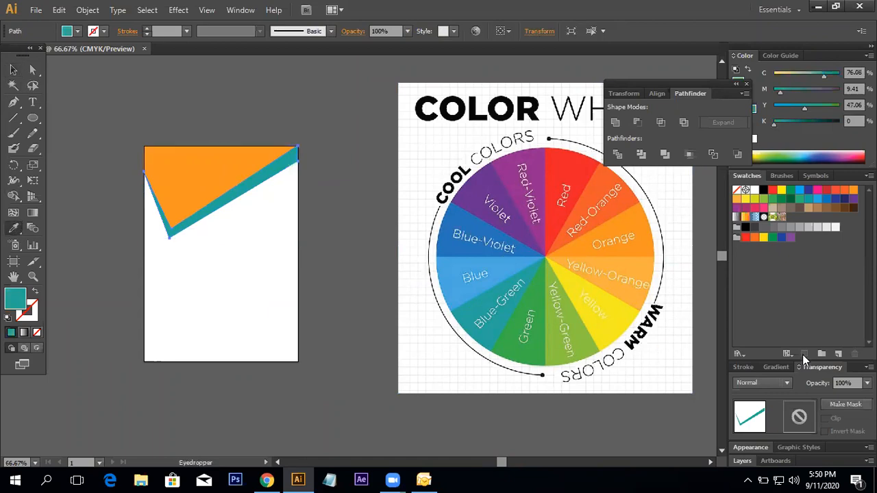
left_click(508, 269)
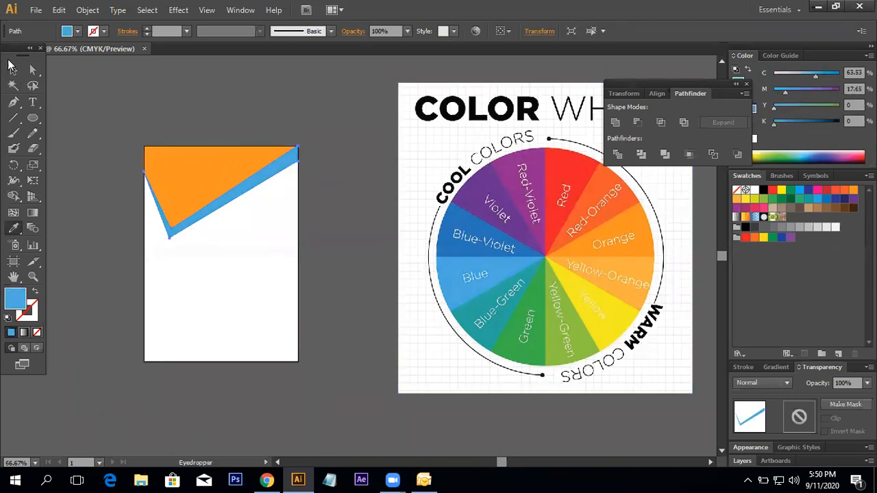
left_click(645, 266)
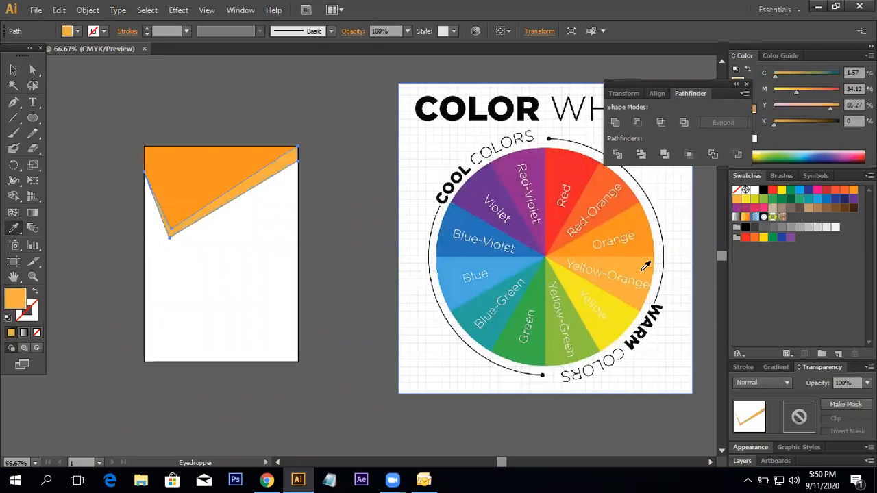
left_click(13, 70)
left_click(379, 186)
Narrow the band at the artboard's upper-right corner by moving its right-edge anchor upward with the Direct Selection tool.
left_click_drag(331, 211, 363, 211)
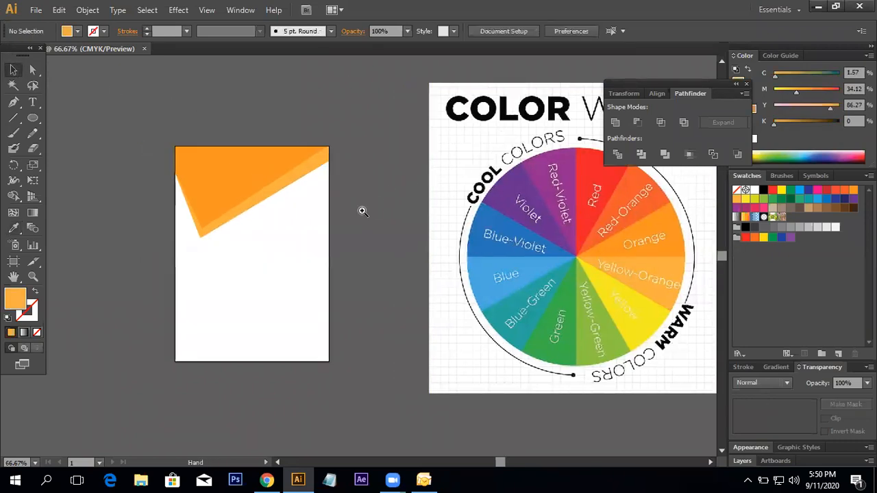
left_click(330, 215, "ctrl")
left_click(329, 223, "ctrl")
left_click_drag(288, 260, 345, 213)
left_click(31, 70)
left_click_drag(456, 144, 458, 108)
left_click(479, 131)
Reposition the anchor at the band's lower tip to even out the band's thickness around the orange shape.
left_click_drag(143, 279, 217, 241)
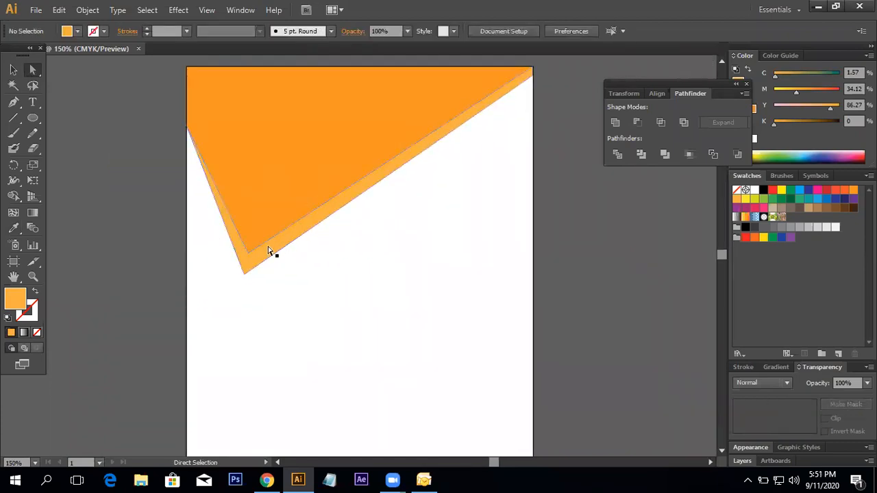
mouse_move(242, 278)
left_mouse_down()
mouse_move(225, 275)
mouse_move(237, 266)
left_mouse_up()
left_click(630, 283)
left_click_drag(592, 232, 591, 264)
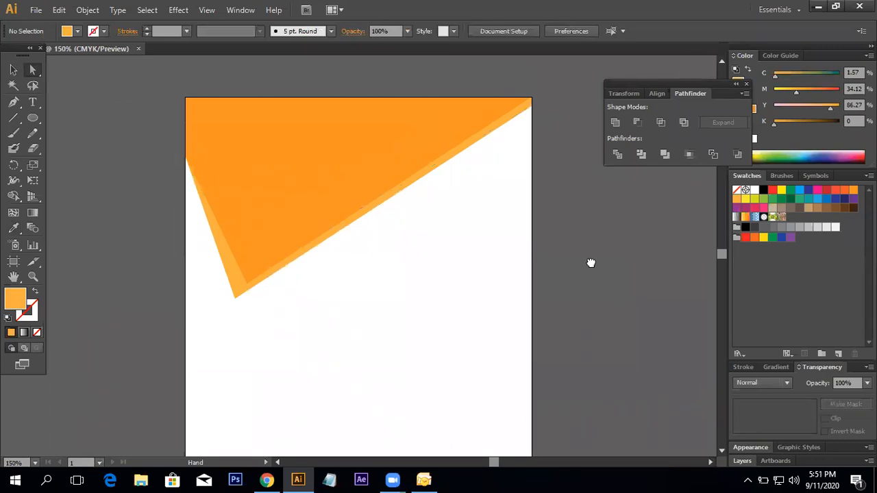
left_click_drag(235, 297, 243, 304)
left_click(559, 350)
Start a Pen tool path on the artboard's top edge, to the right of its centre.
left_click(363, 214, "ctrl+alt")
left_click(361, 244, "ctrl+alt")
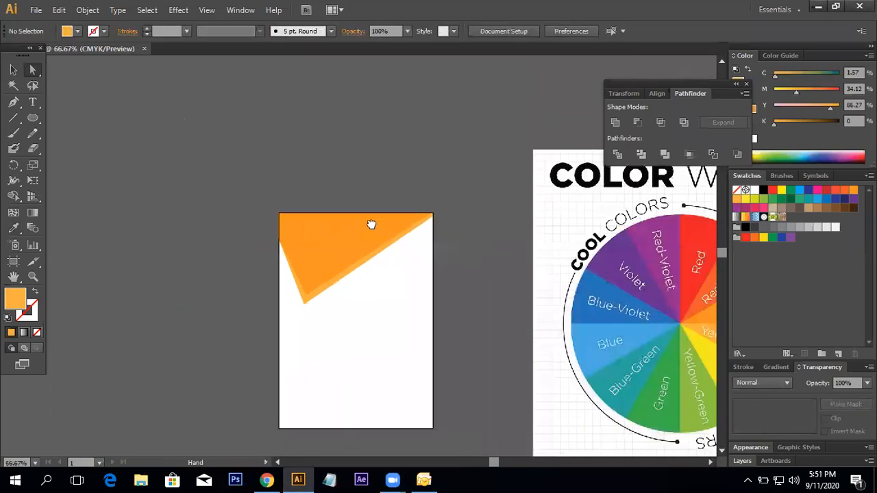
left_click_drag(371, 225, 359, 190)
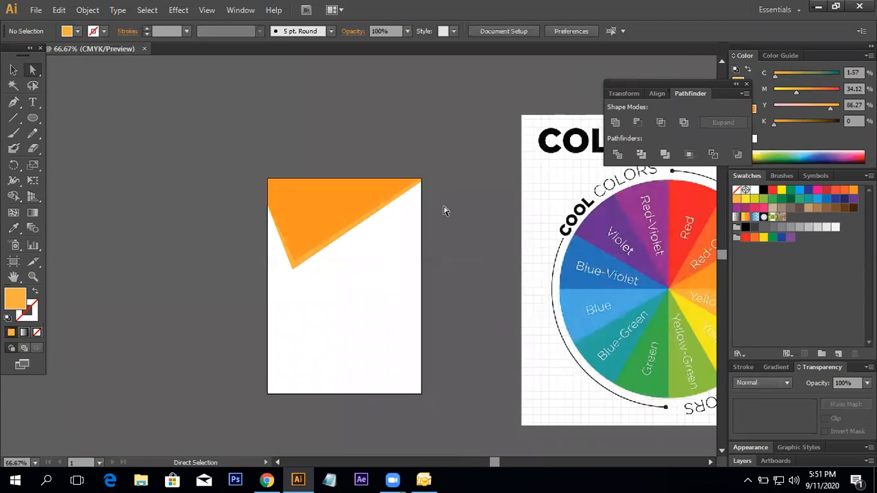
left_click(14, 103)
left_click(422, 222, "ctrl")
left_click_drag(367, 263, 414, 217)
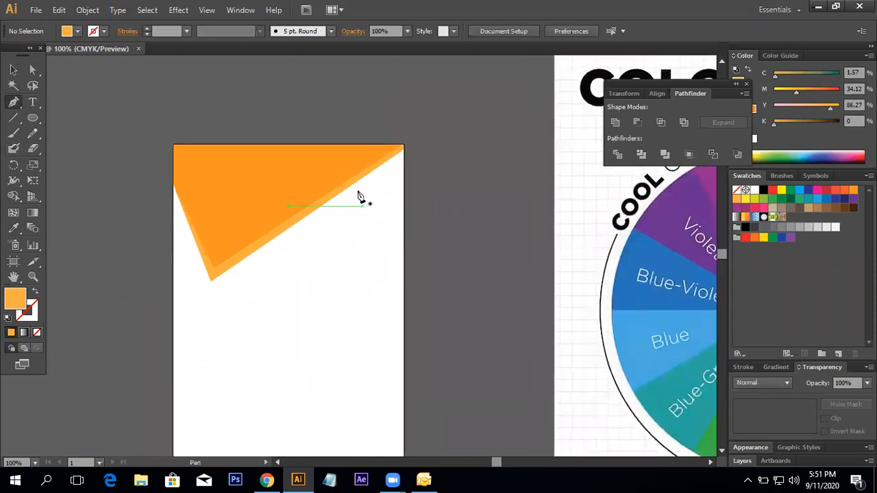
left_click(316, 144)
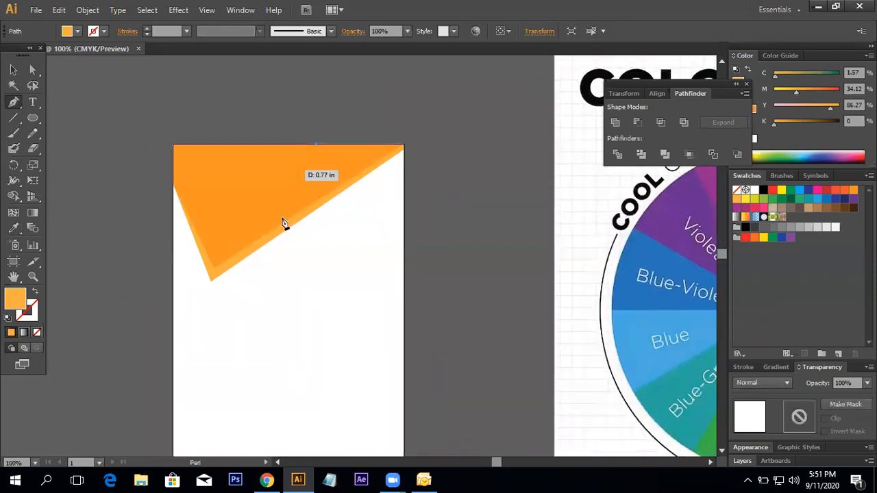
left_click(405, 329)
left_click_drag(412, 331, 657, 348)
key("ctrl+z")
left_click_drag(306, 346, 440, 339)
key("ctrl+z")
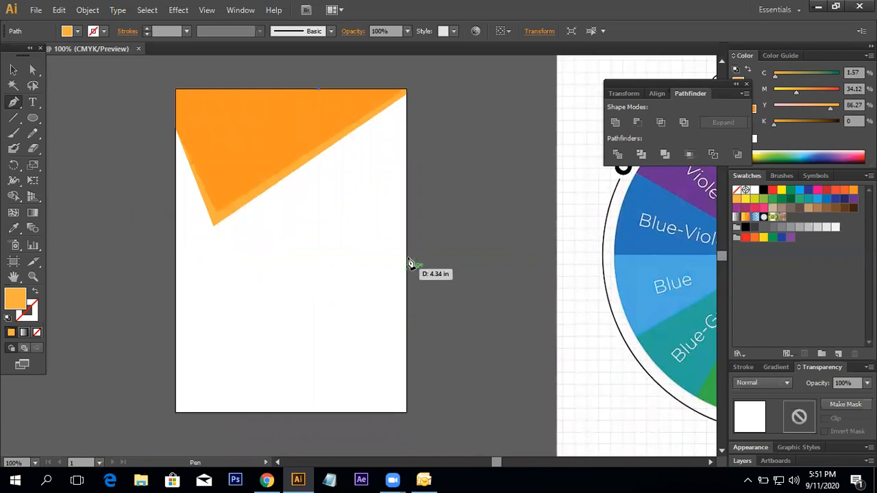
Curve the path to about 3.14 in down the artboard's right edge, and close it through the upper-right corner.
left_click_drag(405, 248, 645, 225)
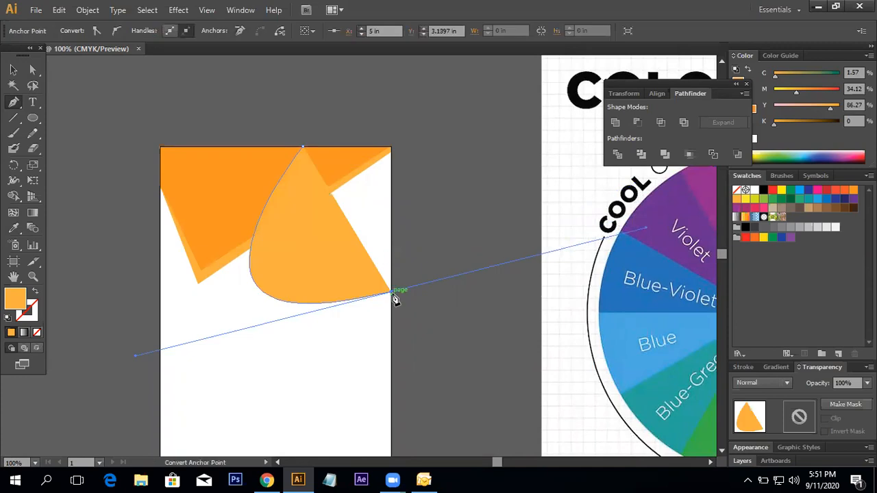
left_click(392, 294)
key("ctrl+z")
left_click(392, 294)
left_click(391, 147)
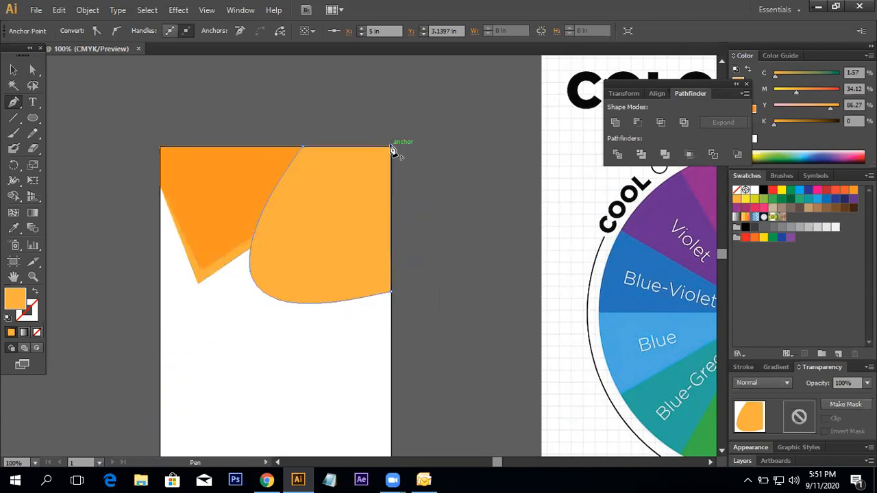
left_click(303, 147)
left_click(13, 69)
left_click(437, 152)
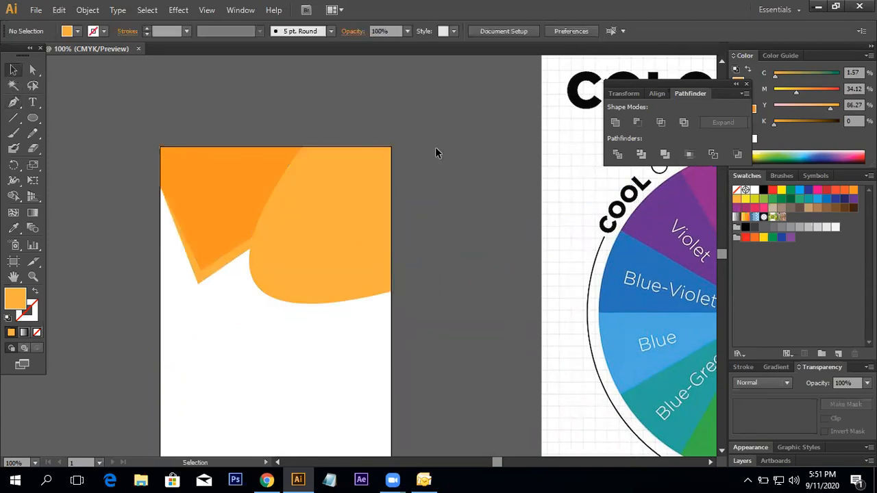
left_click(346, 236)
left_click(455, 253)
Draw a closed four-sided shape with the Pen tool in the artboard's lower-left corner, peaking about 1.51 in across and 5.61 in down.
left_click_drag(460, 251, 381, 227)
left_click(341, 226, "ctrl+alt")
left_click(341, 228, "ctrl+alt")
left_click(362, 265, "ctrl")
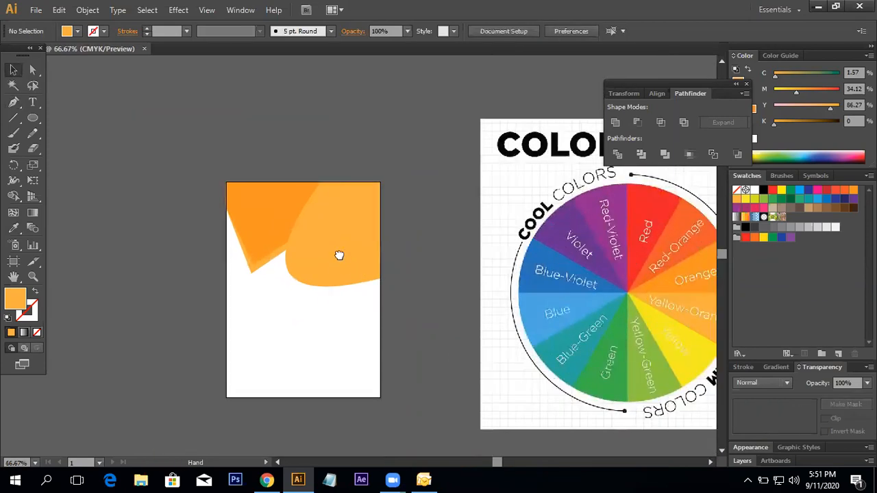
left_click_drag(339, 255, 340, 240)
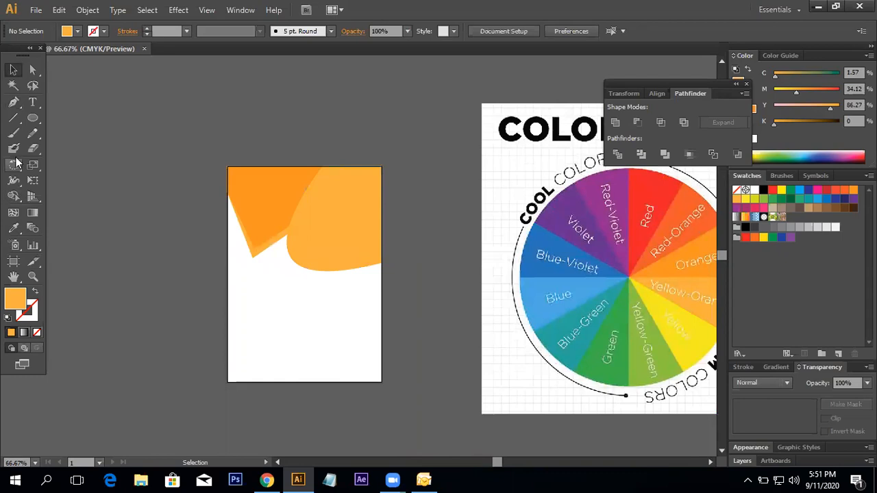
left_click(13, 103)
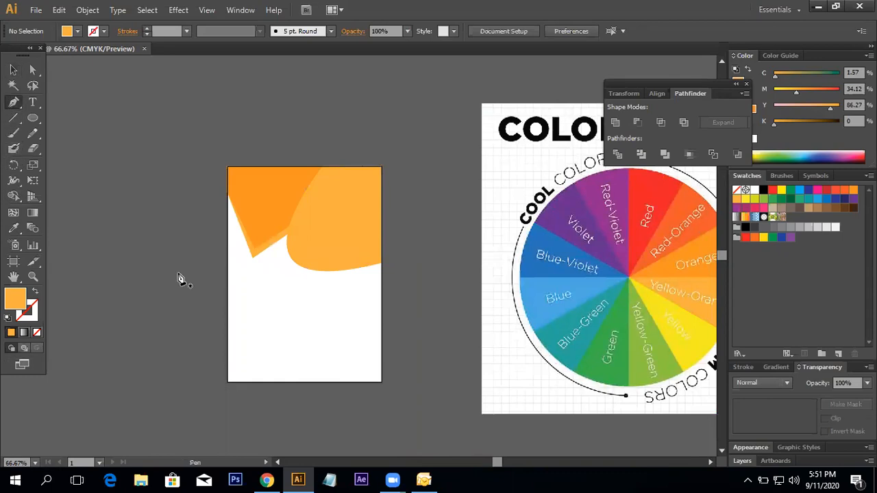
left_click(228, 360)
left_click(273, 339)
left_click(269, 381)
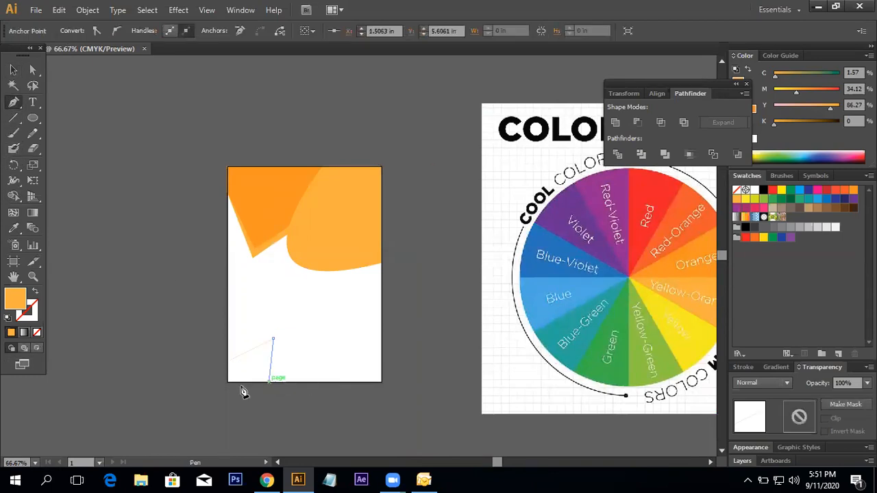
left_click(228, 382)
left_click(228, 360)
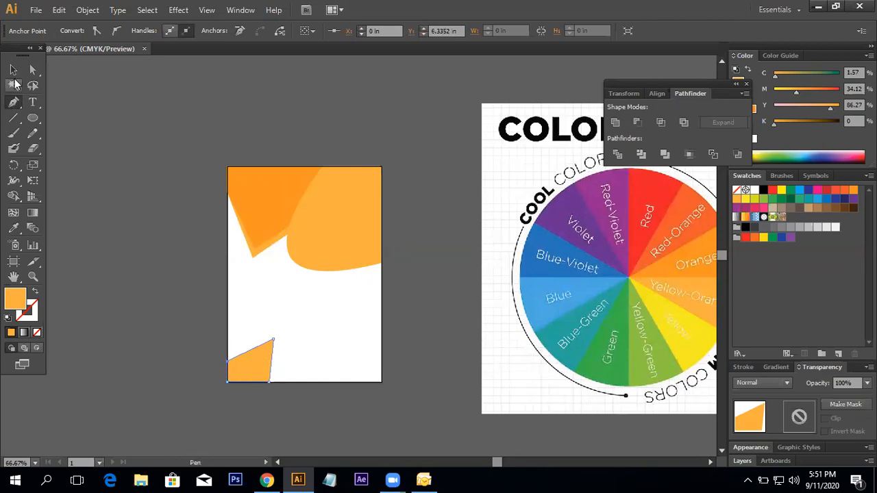
left_click(14, 70)
left_click(410, 277)
left_click(245, 354)
left_click(341, 253)
left_click(275, 205, "shift")
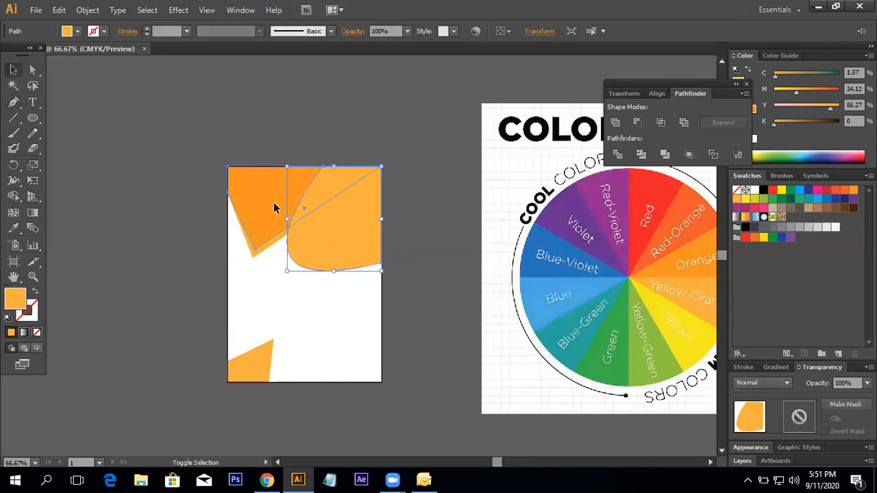
left_click(342, 312)
left_click_drag(343, 403, 411, 367)
left_click(419, 258)
left_click(412, 365)
left_click_drag(185, 151, 389, 378)
left_click(394, 356)
left_click_drag(204, 163, 454, 430)
Delete the curved orange shape and the small four-sided shape in the artboard's lower-left corner.
left_click(351, 239)
key("Delete")
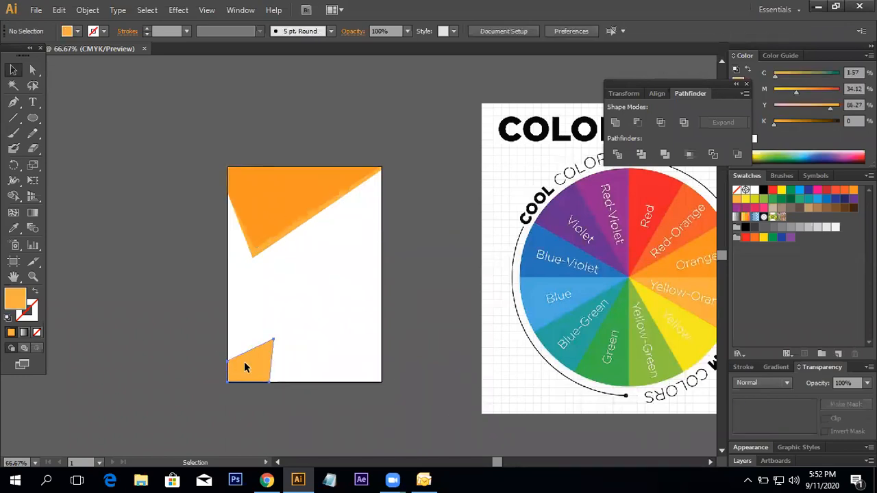
left_click(244, 362)
key("Delete")
Move the lighter band's right-edge anchor onto the artboard's upper-right corner with the Direct Selection tool.
key("space")
left_click_drag(335, 263, 362, 306)
left_click(343, 317, "ctrl")
left_click_drag(459, 256, 498, 292)
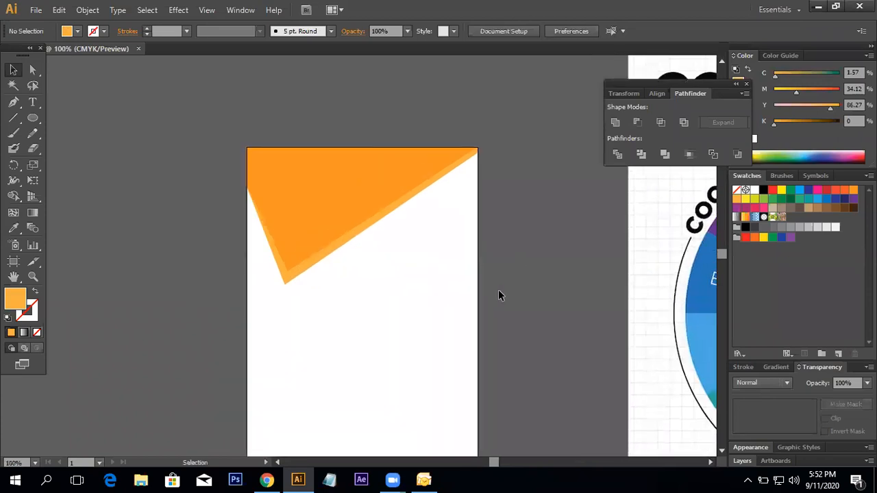
key("space")
left_click_drag(363, 268, 365, 286)
left_click(32, 71)
left_click_drag(482, 172, 480, 166)
left_click(570, 172)
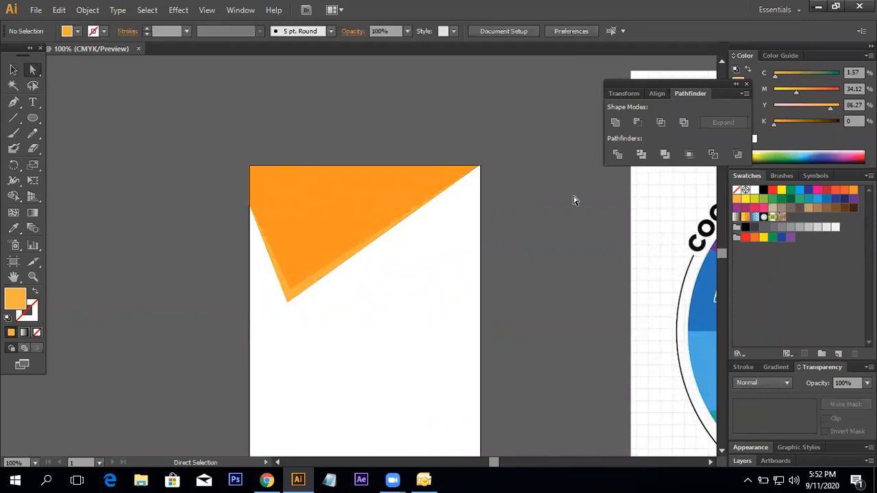
key("space")
left_click_drag(403, 293, 367, 267)
key("ctrl+minus")
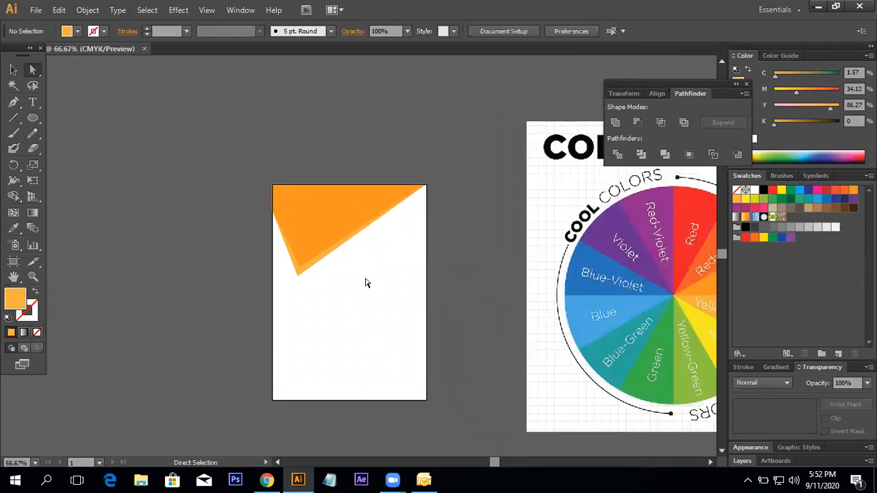
left_click(16, 107)
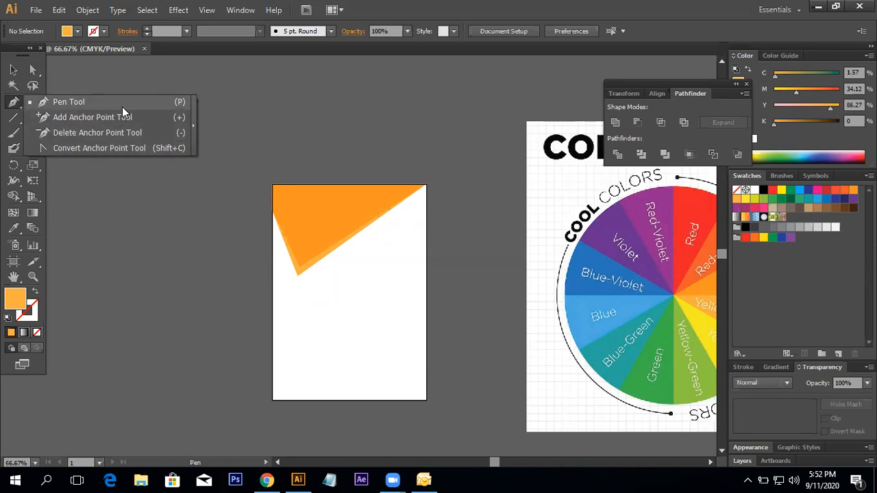
left_click(127, 153)
left_click(14, 69)
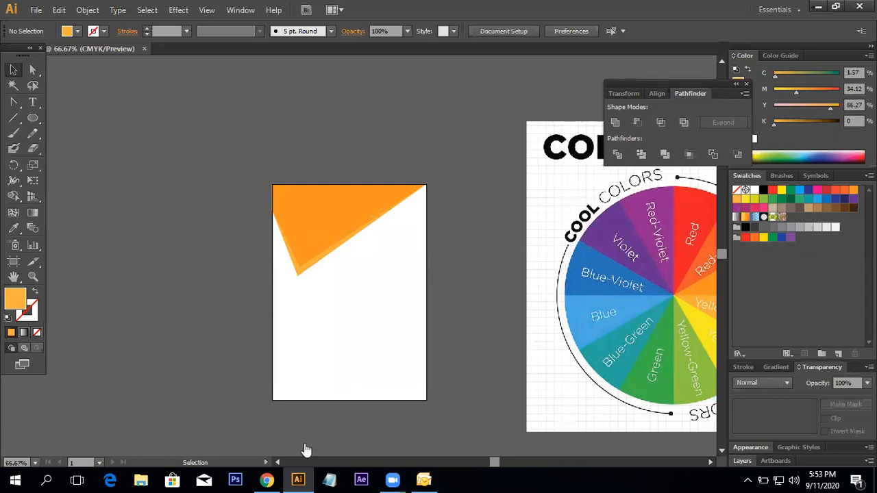
Switch to Chrome and search Google Images for "business fyer design" in a new tab.
left_click(266, 480)
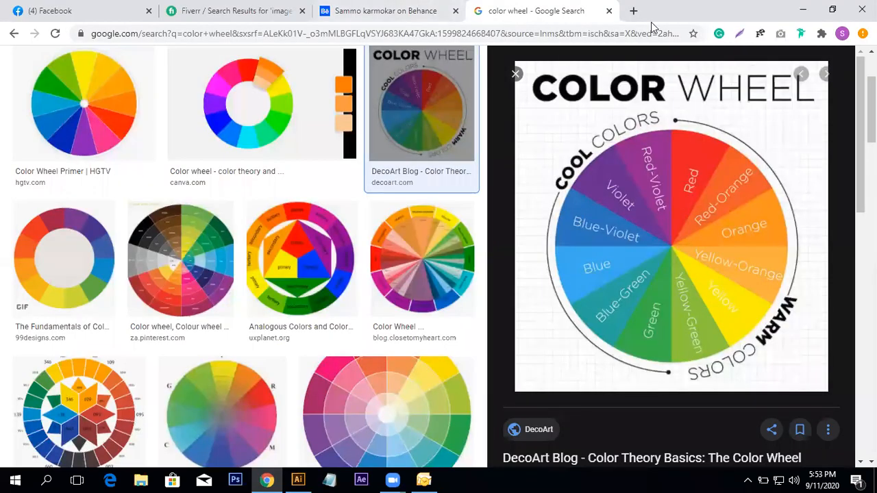
key("ctrl+t")
type("b")
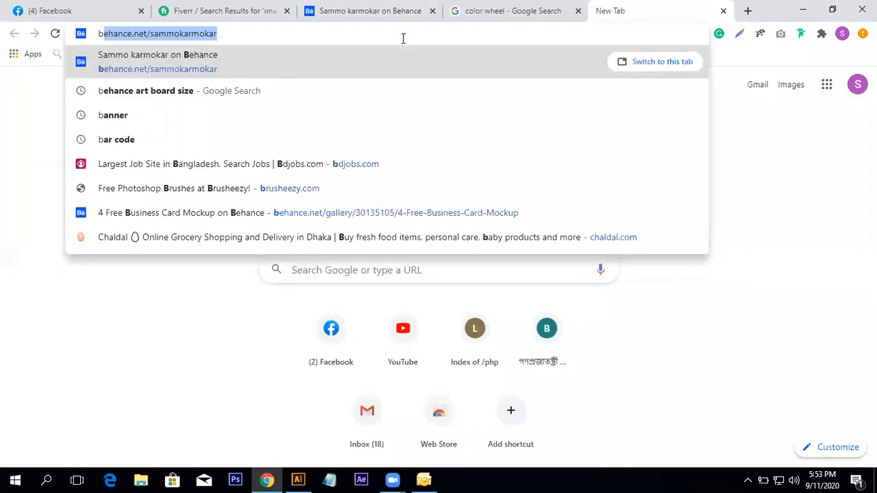
type("usiness f")
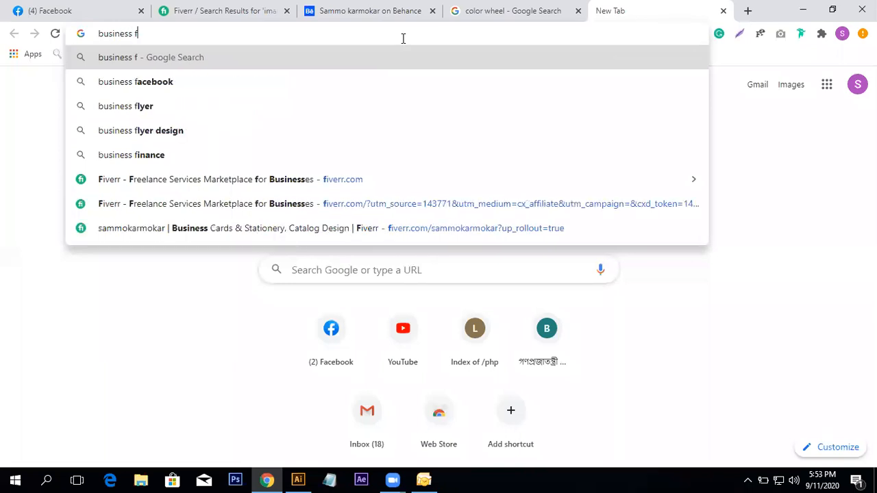
type("yer design")
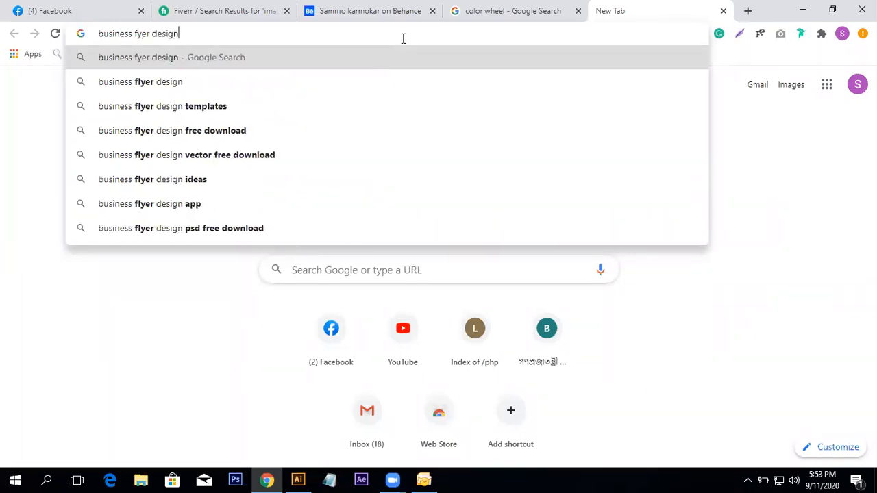
key("Return")
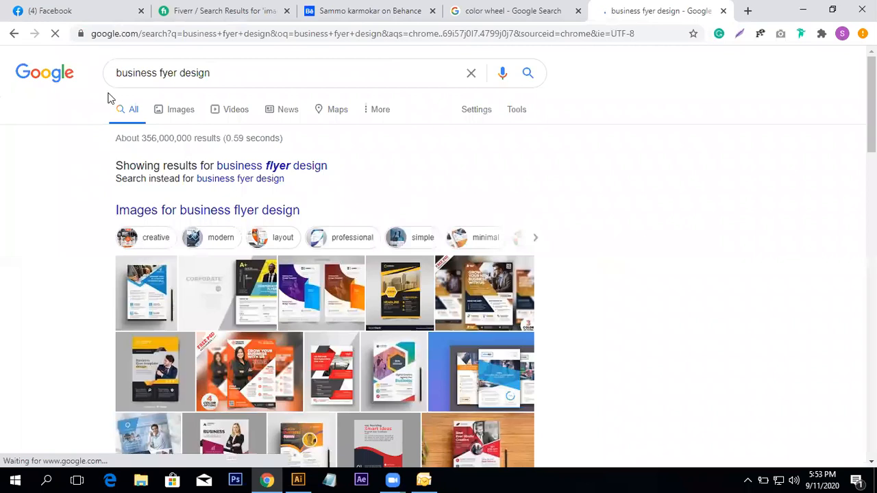
left_click(179, 110)
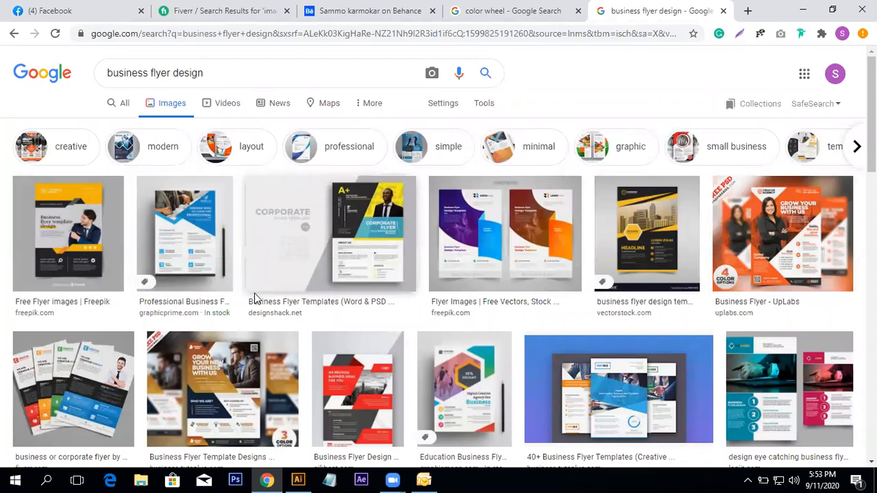
Examine the flyer image results for layout and shape ideas, including a larger preview of Pikbest's Company Business Flyer Design.
scroll(499, 316, "down", 2)
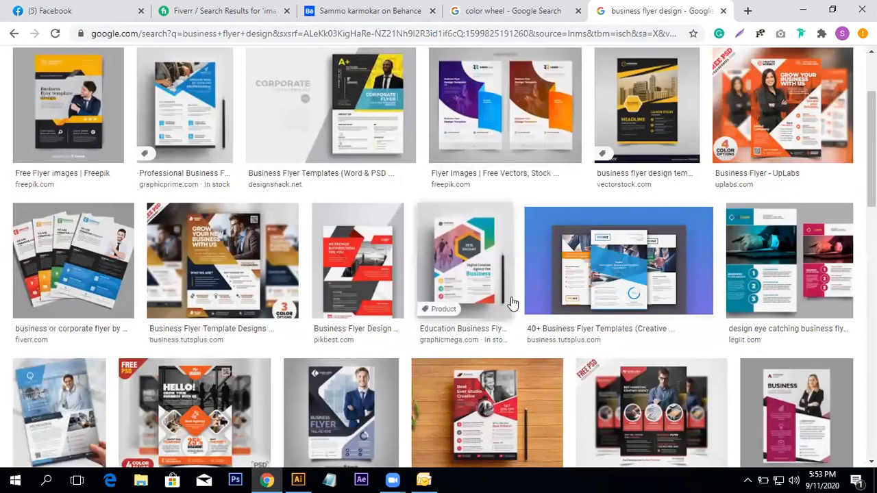
scroll(510, 302, "down", 3)
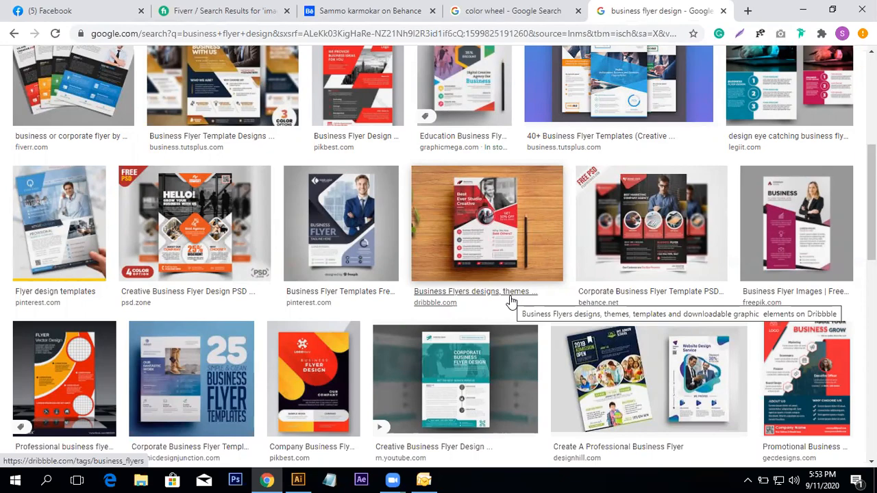
scroll(346, 373, "down", 4)
scroll(348, 375, "up", 2)
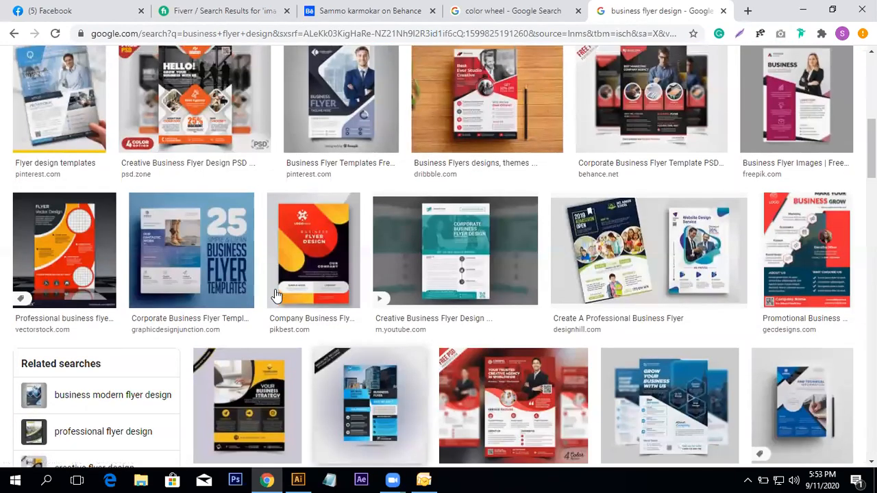
left_click(347, 281)
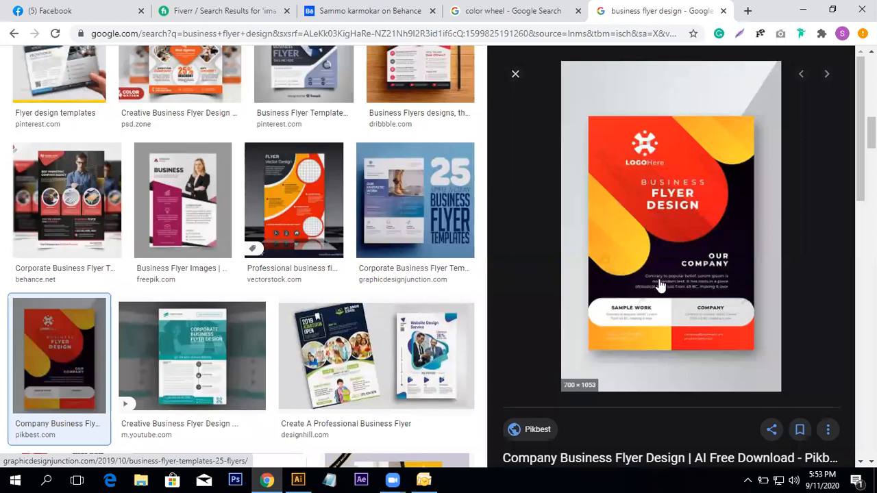
left_click(518, 84)
scroll(539, 338, "down", 2)
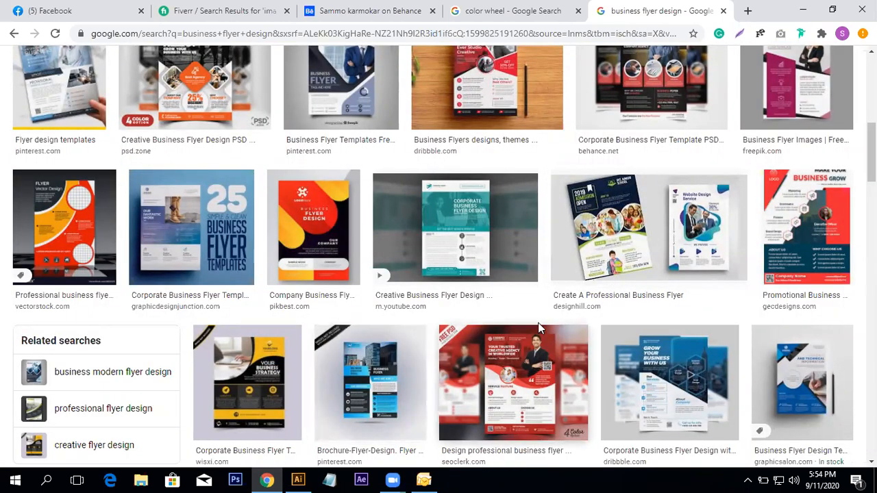
scroll(540, 323, "up", 2)
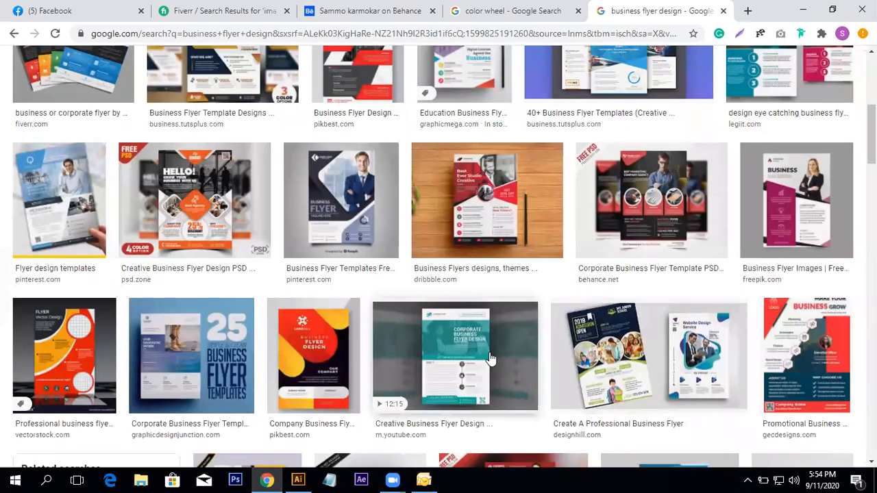
scroll(491, 359, "down", 1)
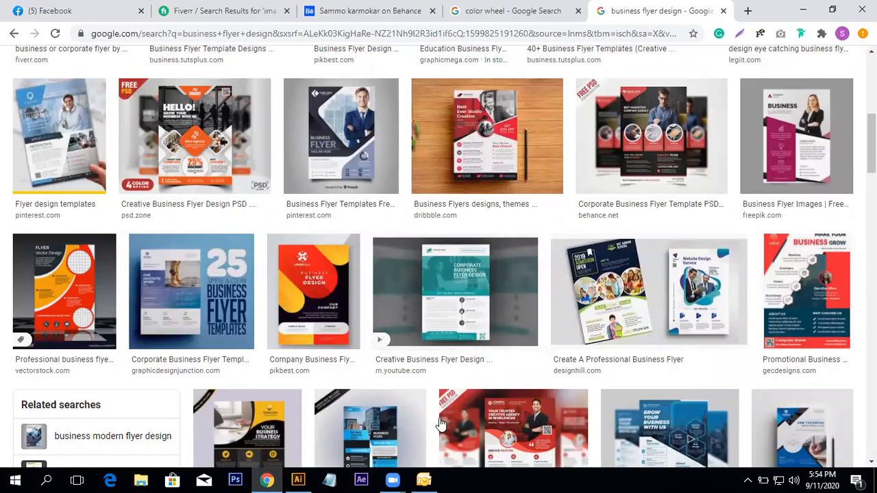
Switch back to Illustrator and delete the remaining angular orange shapes from the artboard.
left_click(303, 480)
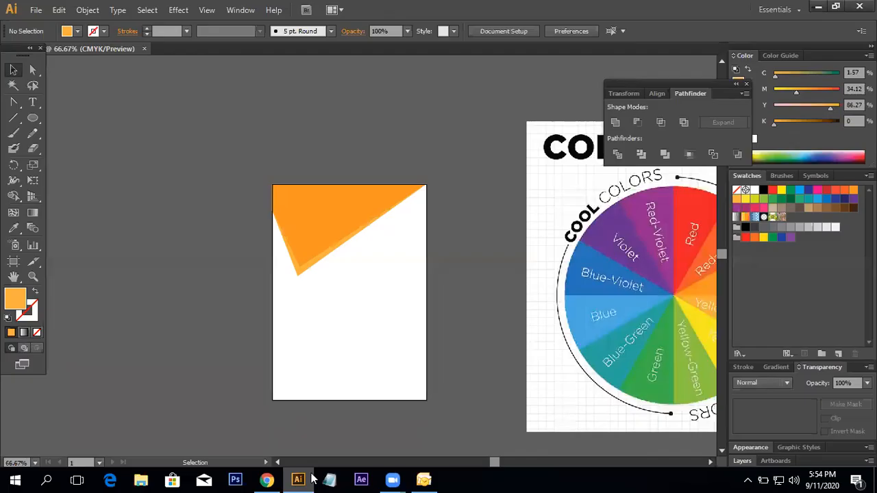
left_click_drag(301, 261, 423, 265)
key("Delete")
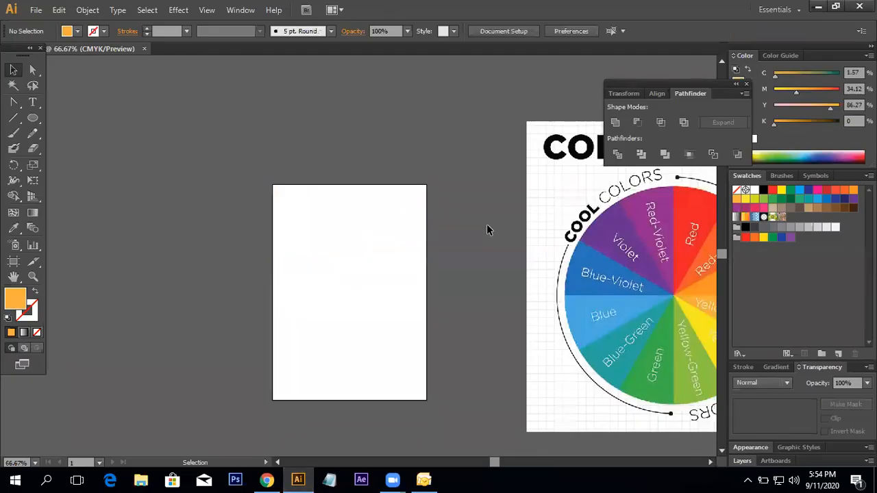
Draw a Pen shape from about 1.52 in along the artboard's top edge, curving to about 3.2 in down the right edge, closed through the upper-right corner.
left_click(14, 101)
left_click(61, 102)
left_click(352, 215, "ctrl")
left_click_drag(396, 227, 365, 170)
left_click(278, 139)
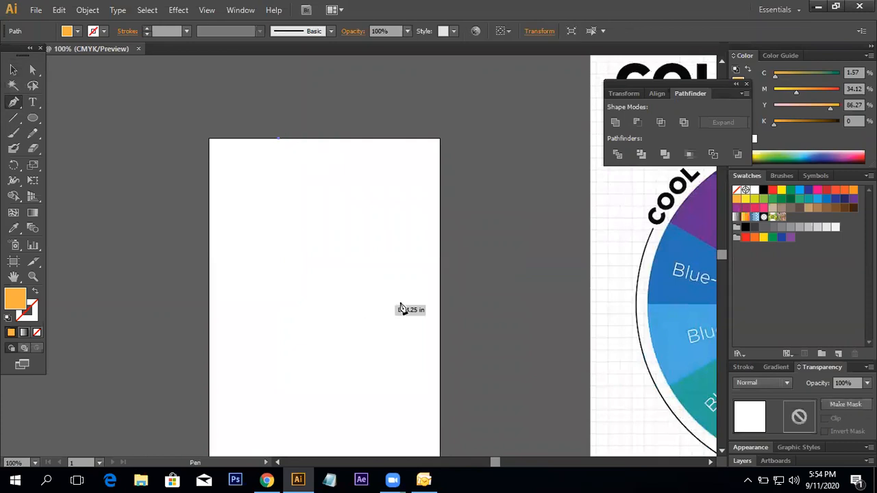
left_click_drag(439, 288, 694, 215)
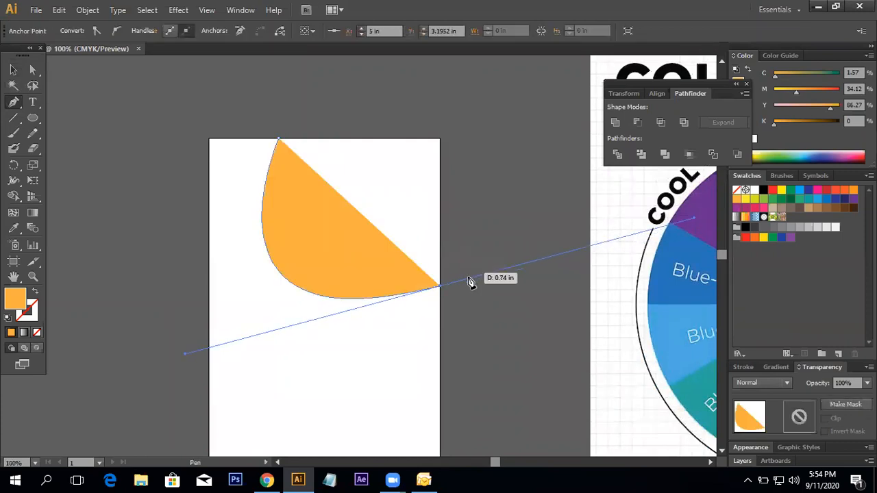
left_click(439, 285)
left_click(440, 139)
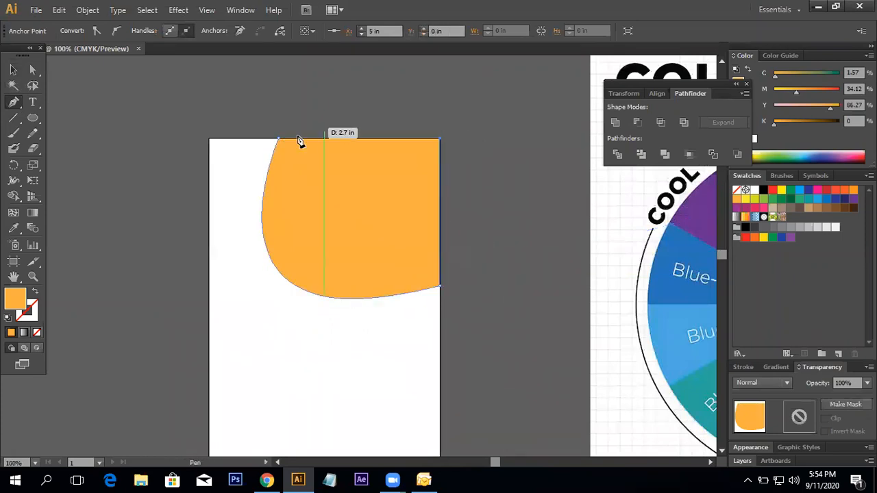
left_click(279, 139)
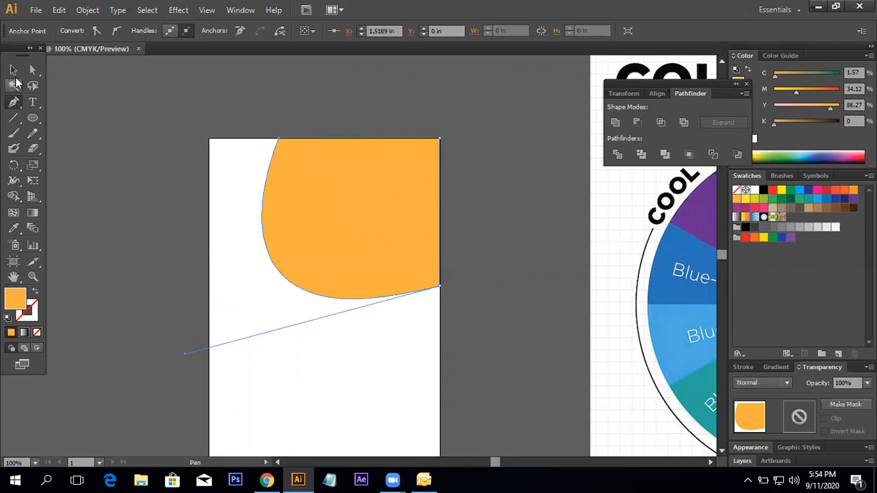
left_click(13, 71)
left_click(263, 99)
left_click_drag(263, 99, 307, 107)
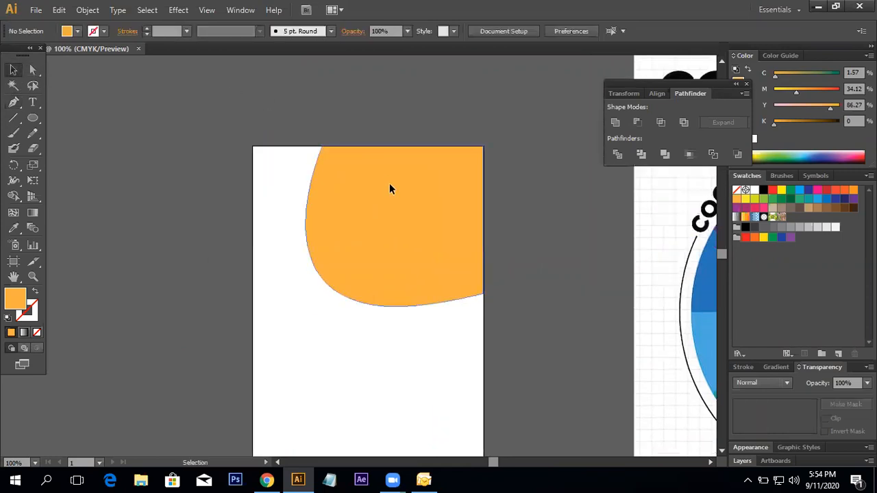
Select the curved orange shape and check the flyer reference images in Chrome before returning to Illustrator.
left_click(389, 183)
left_click_drag(518, 289, 452, 237)
key("ctrl+minus")
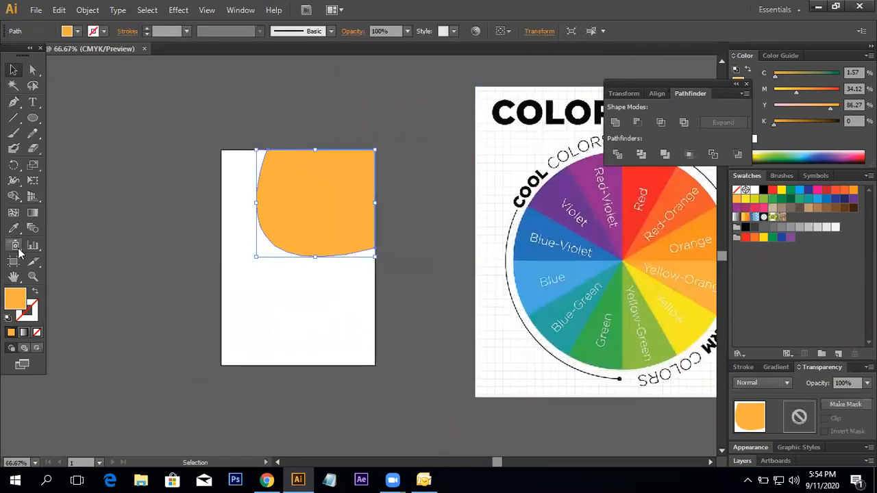
left_click(267, 480)
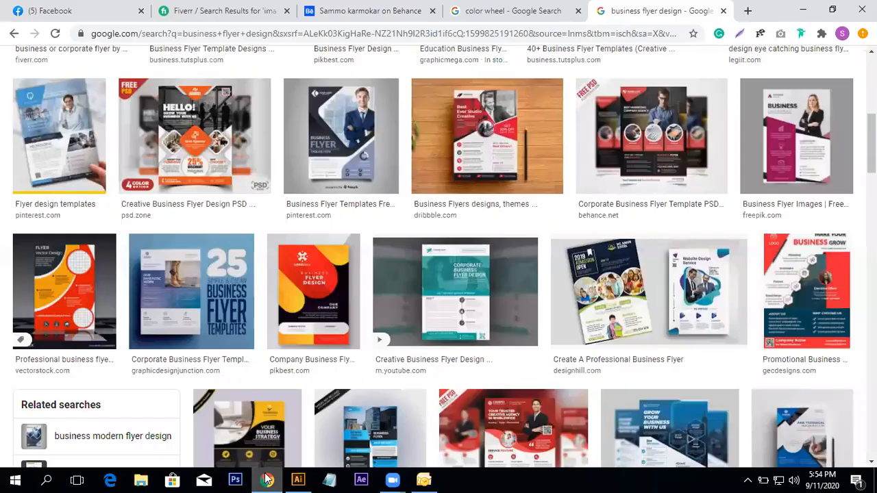
left_click(267, 480)
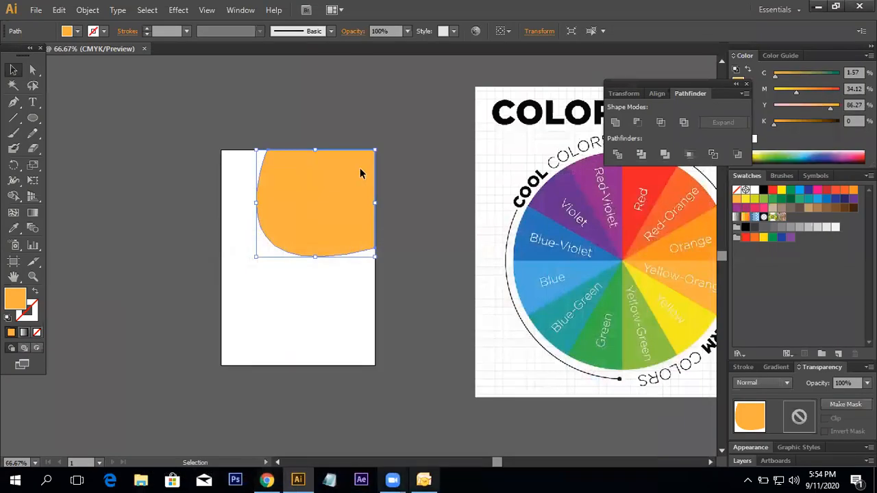
Draw an orange rectangle covering the whole artboard and send it to the back.
left_click_drag(38, 117, 75, 118)
left_click_drag(221, 148, 375, 366)
left_click(13, 69)
left_click(145, 103)
right_click(250, 222)
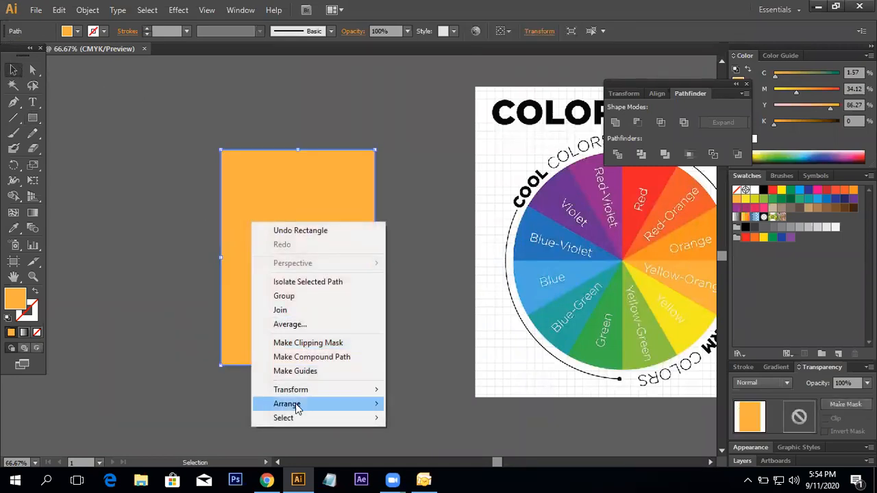
mouse_move(296, 408)
left_click(455, 451)
left_click(434, 286)
left_click(342, 198)
key("Delete")
left_click(360, 271)
Recolor the full-artboard rectangle with the white sampled from the color wheel image's background, leaving the curved shape selected.
right_click(291, 322)
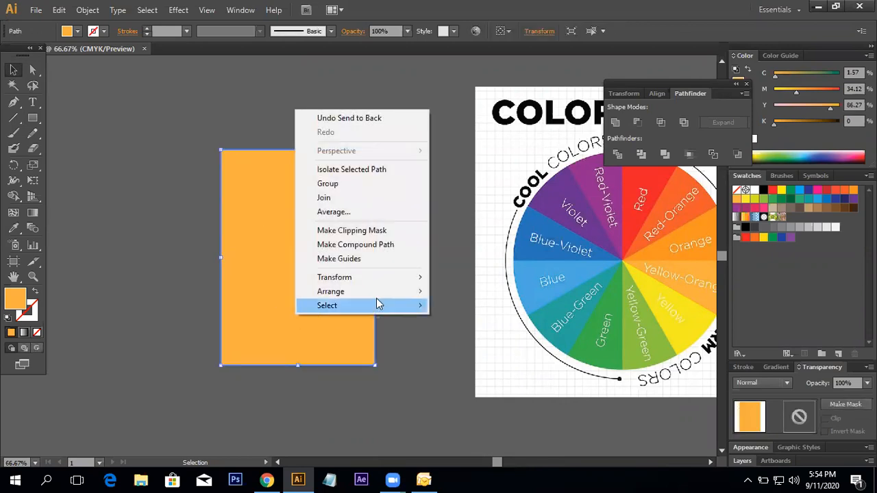
mouse_move(383, 292)
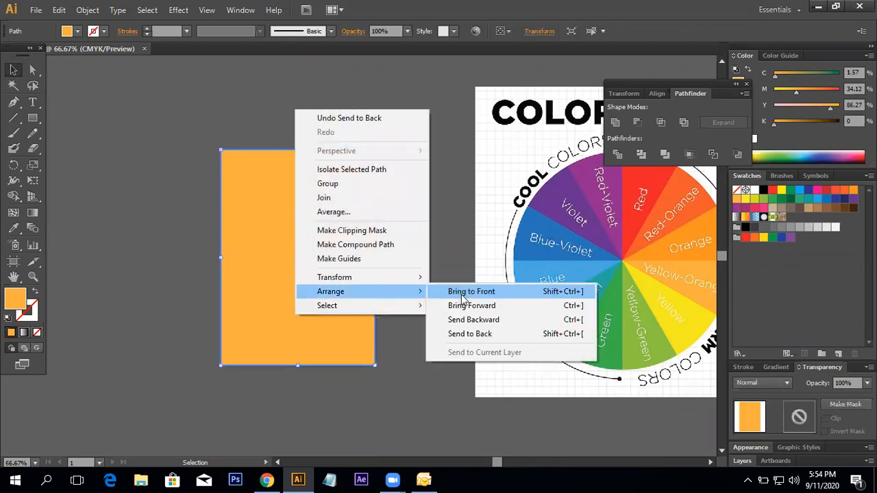
left_click(454, 242)
left_click(265, 268)
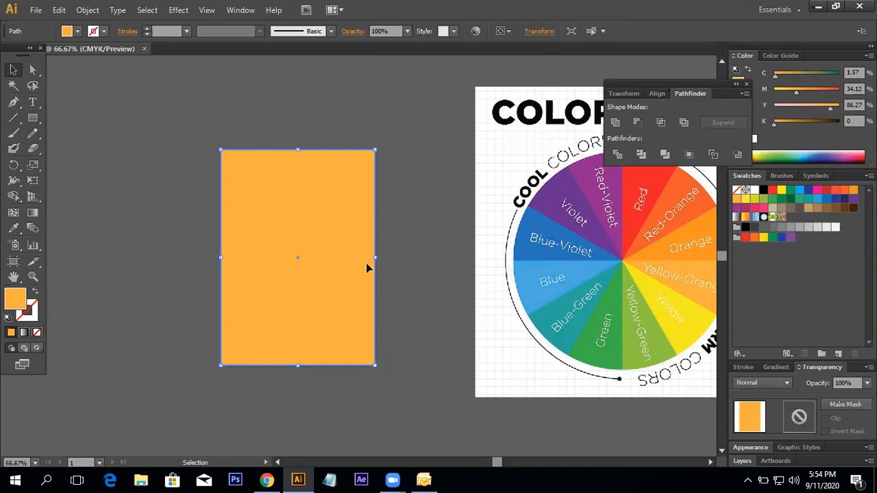
left_click(371, 194)
left_click(301, 312)
left_click(16, 228)
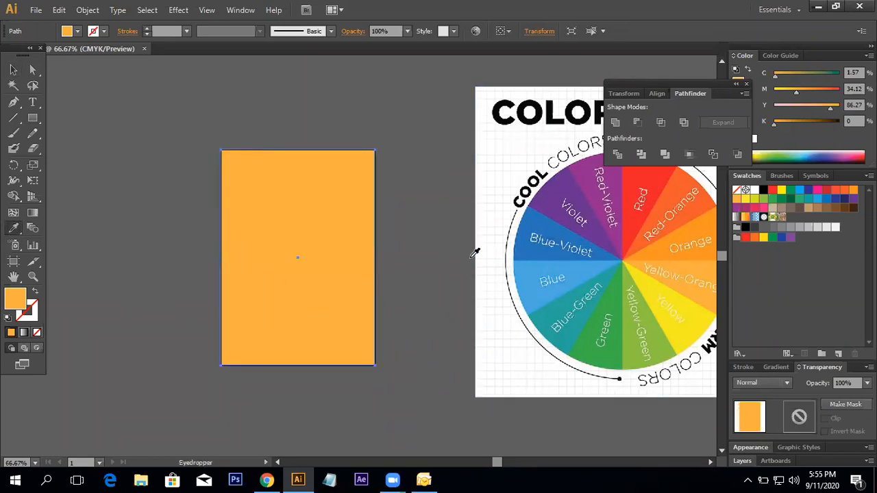
left_click(500, 216)
left_click(14, 70)
left_click(97, 73)
left_click(278, 156)
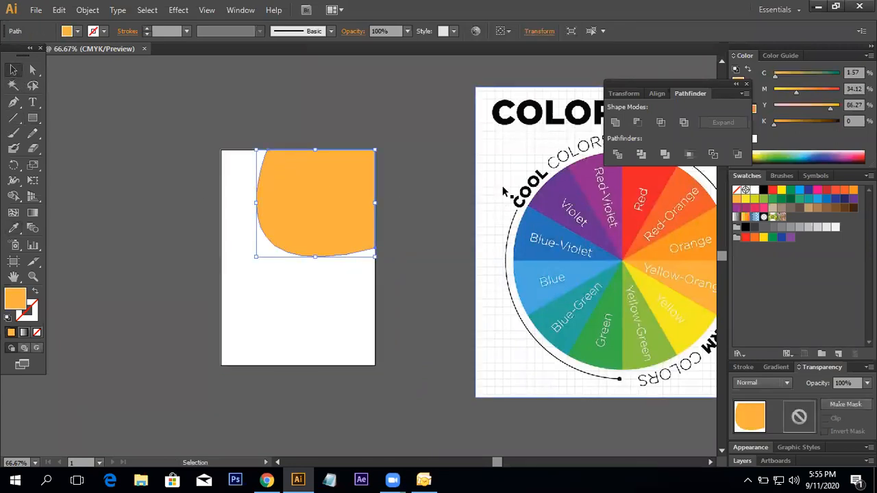
Draw an orange circle with the Ellipse tool on the empty canvas beside the artboard.
scroll(356, 189, "left", 5)
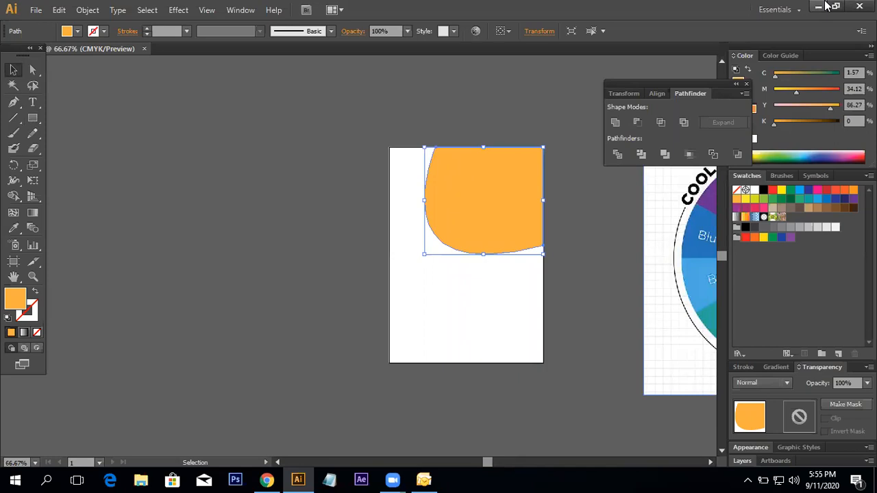
left_click(267, 149)
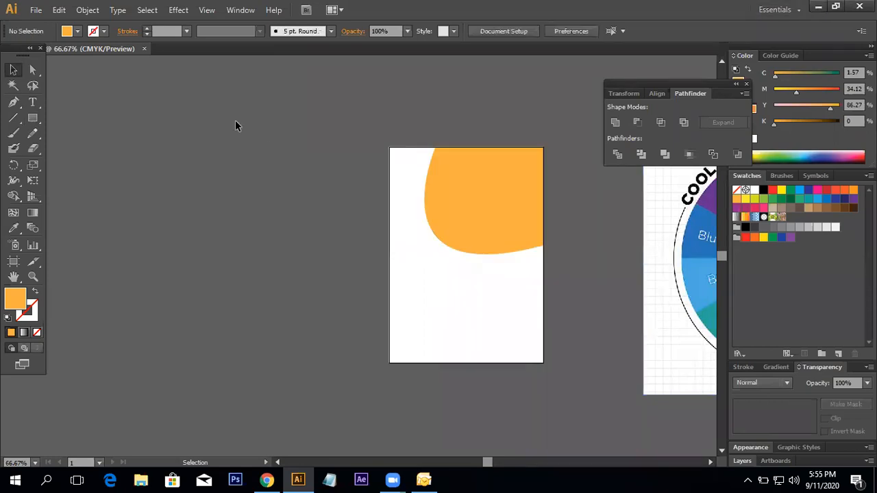
left_click(32, 118)
left_click(92, 148)
left_click_drag(74, 110, 163, 200)
Duplicate the circle so the copy partly overlaps it, and fill the copy with the red-orange swatch (M 80, Y 95).
left_click(84, 111)
left_click_drag(124, 142, 185, 139)
left_click(150, 110)
left_click(152, 154)
left_click(845, 191)
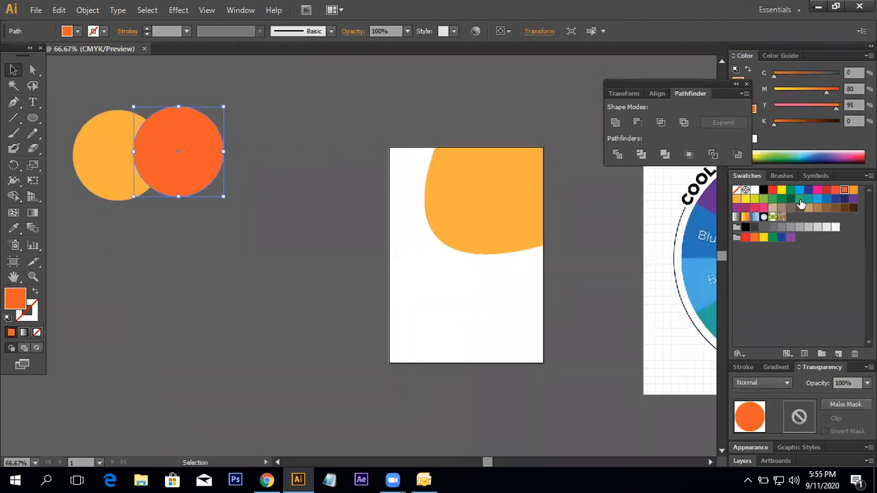
left_click(316, 113)
left_click_drag(191, 137, 267, 138)
left_click(200, 152)
left_click(272, 156)
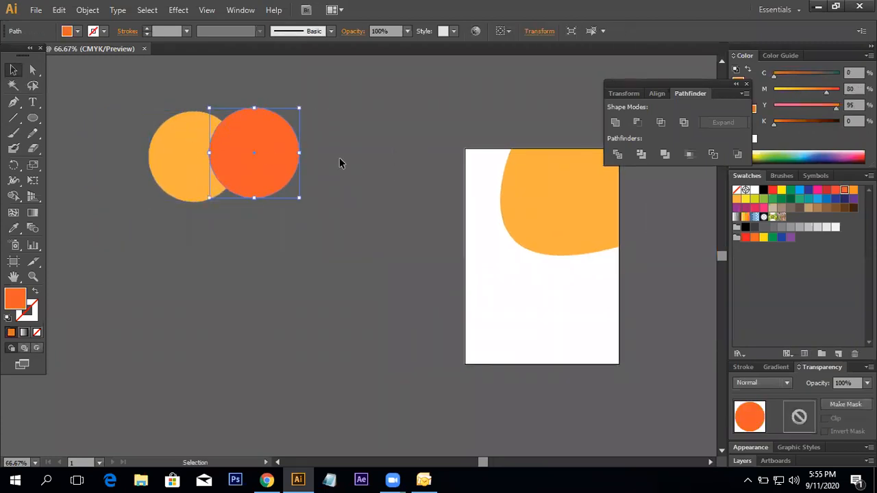
left_click(332, 111)
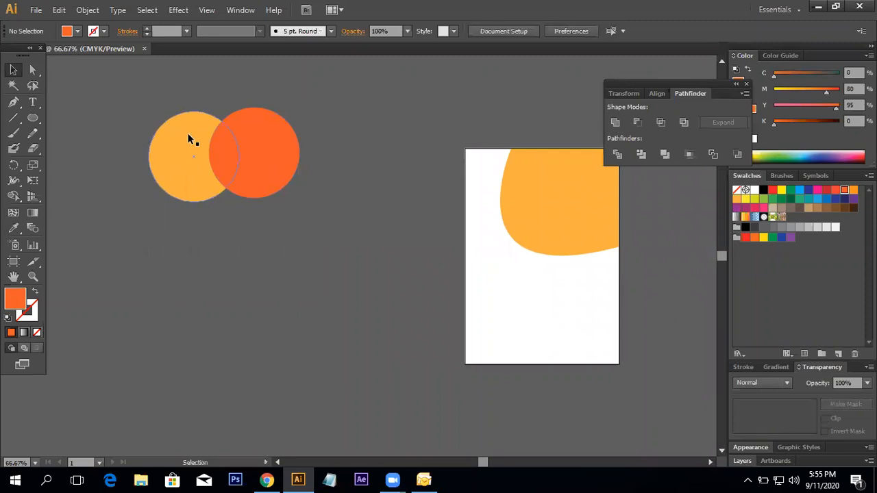
Send the red-orange circle to the back and bring it to the front again.
left_click(248, 127)
right_click(248, 128)
mouse_move(305, 313)
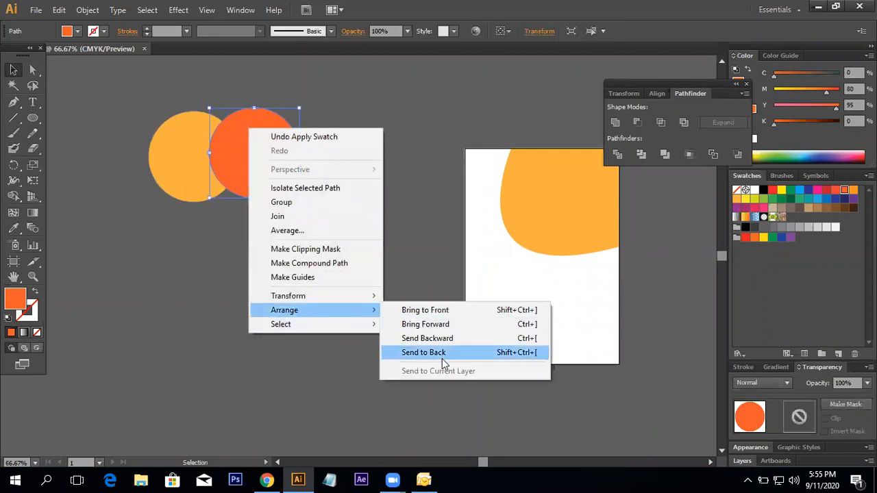
left_click(440, 353)
right_click(270, 160)
mouse_move(367, 346)
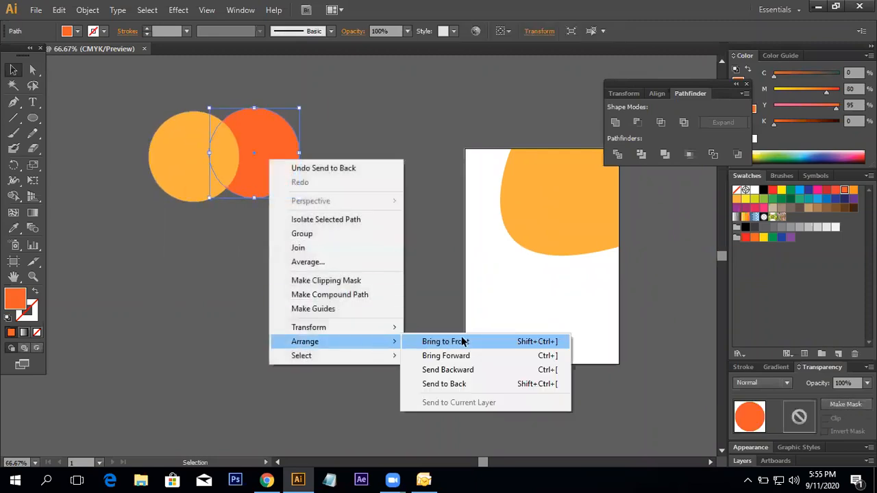
left_click(466, 341)
Send the red-orange circle one level backward and bring it forward again.
right_click(241, 157)
mouse_move(317, 339)
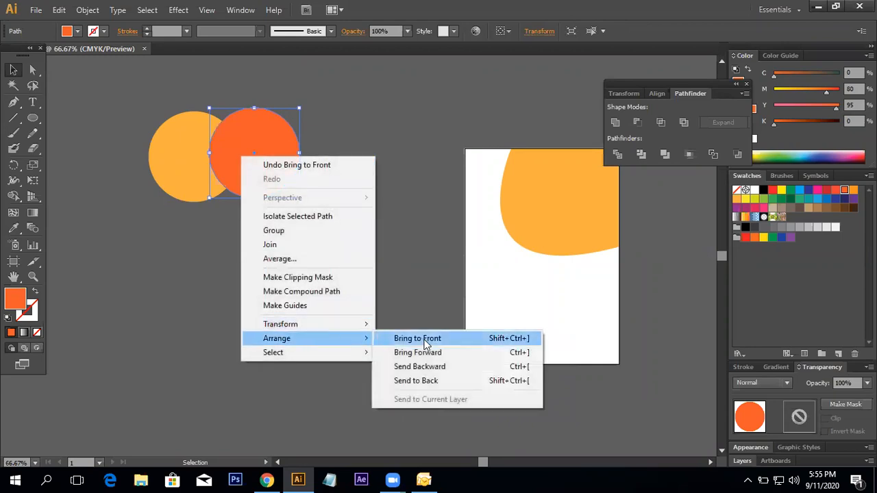
left_click(432, 368)
right_click(295, 199)
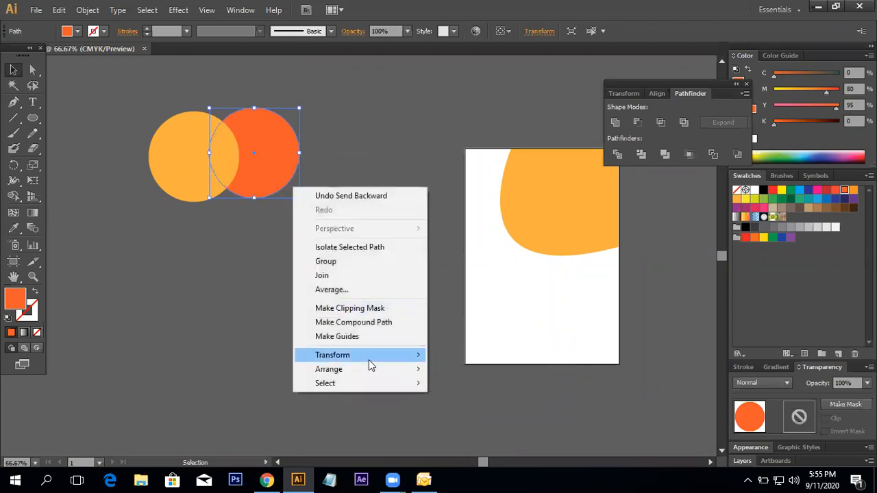
mouse_move(368, 369)
left_click(488, 389)
Delete both practice circles and the curved orange shape on the artboard.
left_click_drag(344, 217, 196, 152)
key("Delete")
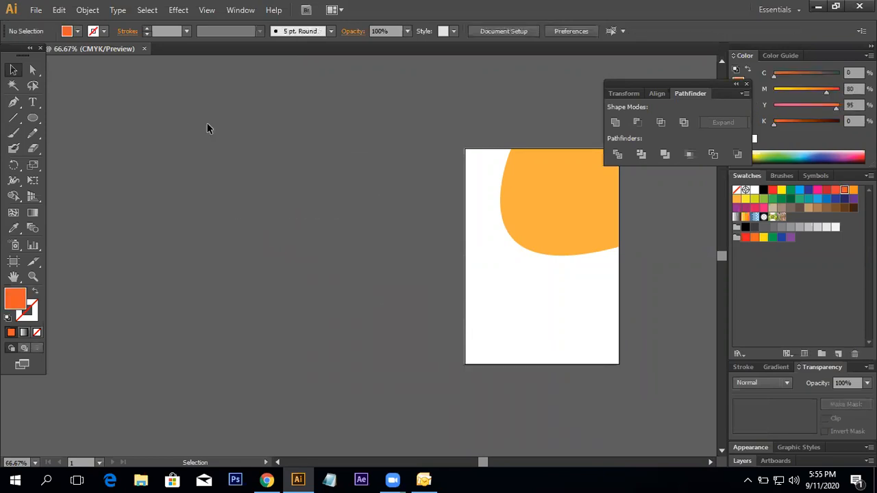
left_click(542, 210)
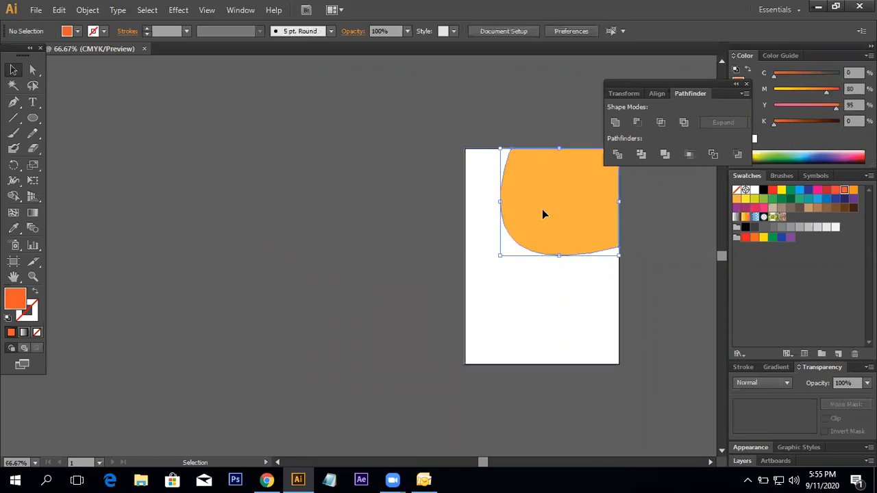
left_click_drag(542, 211, 360, 182)
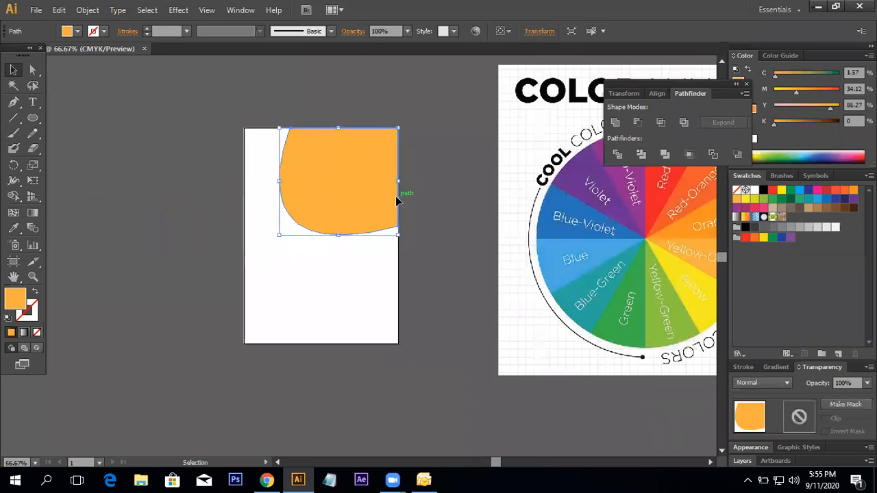
key("Delete")
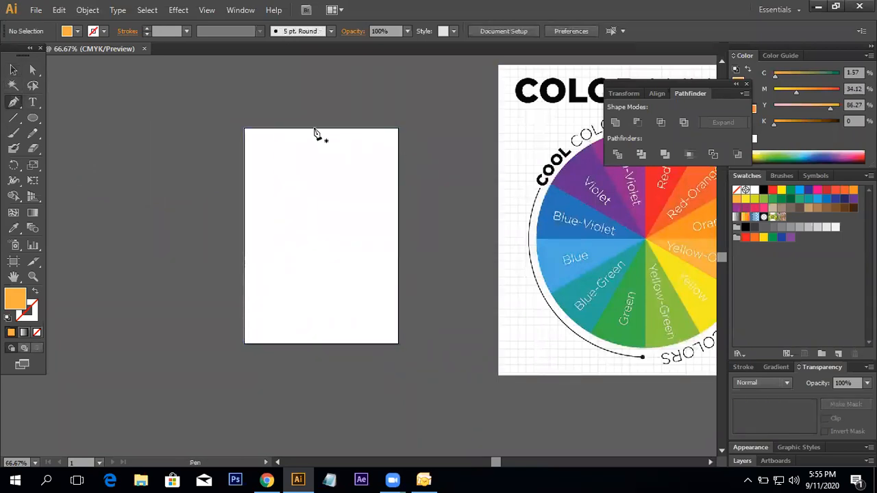
left_click(348, 127)
left_click_drag(331, 224, 430, 222)
key("ctrl+z")
left_click_drag(320, 234, 425, 281)
key("ctrl+z")
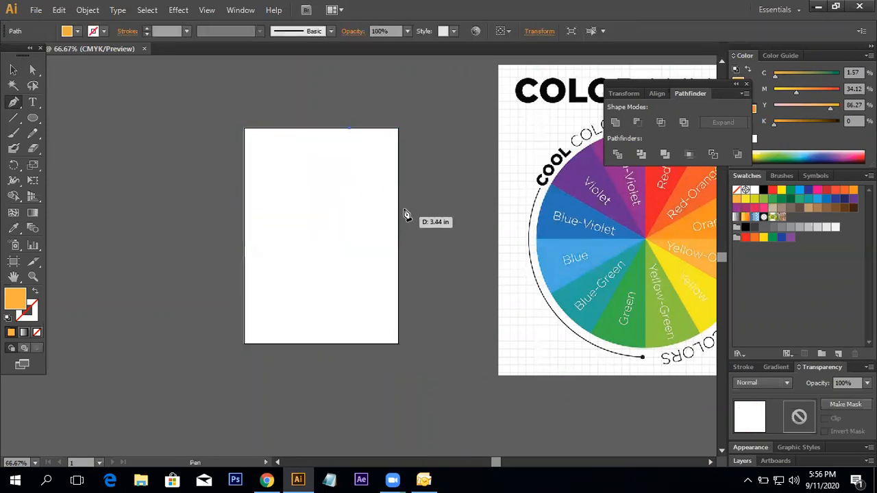
left_click_drag(390, 219, 382, 258)
left_click(291, 173, "ctrl")
Draw a Pen shape curving from about 1.59 in along the artboard's top edge to about 1.86 in down its right edge, closed through the upper-right corner.
left_click(283, 168)
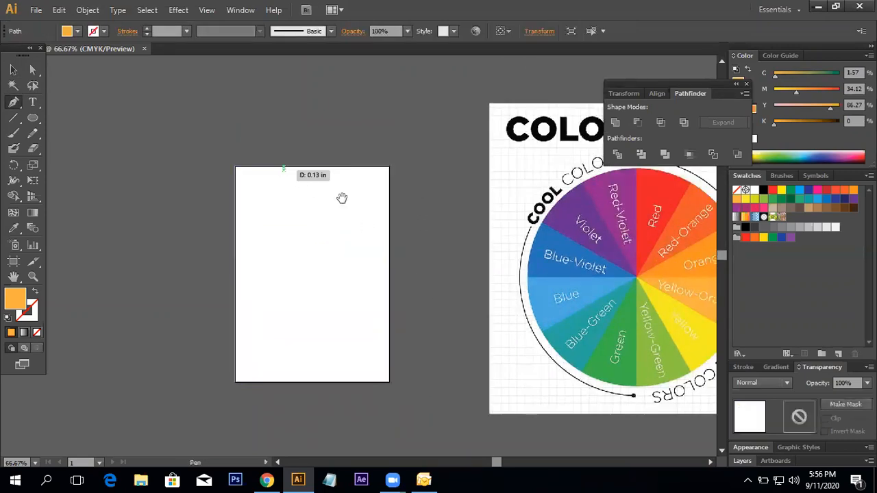
left_click_drag(342, 198, 292, 232)
left_click_drag(339, 259, 511, 176)
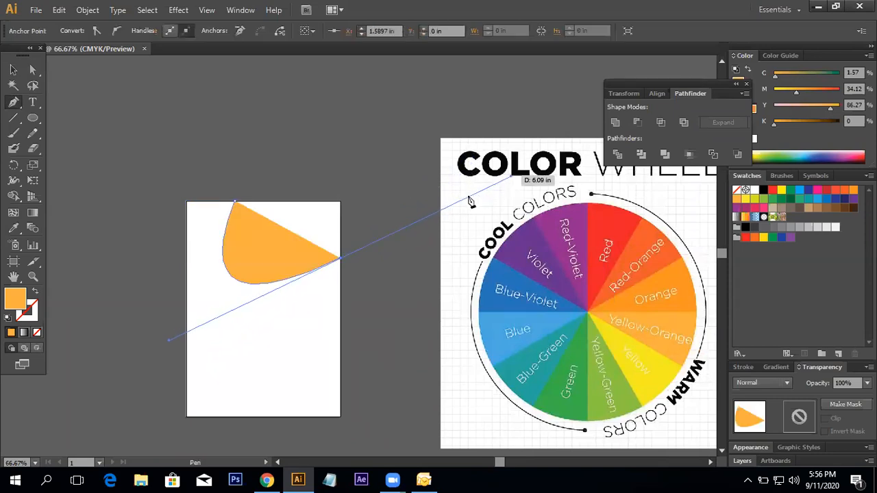
left_click(339, 259)
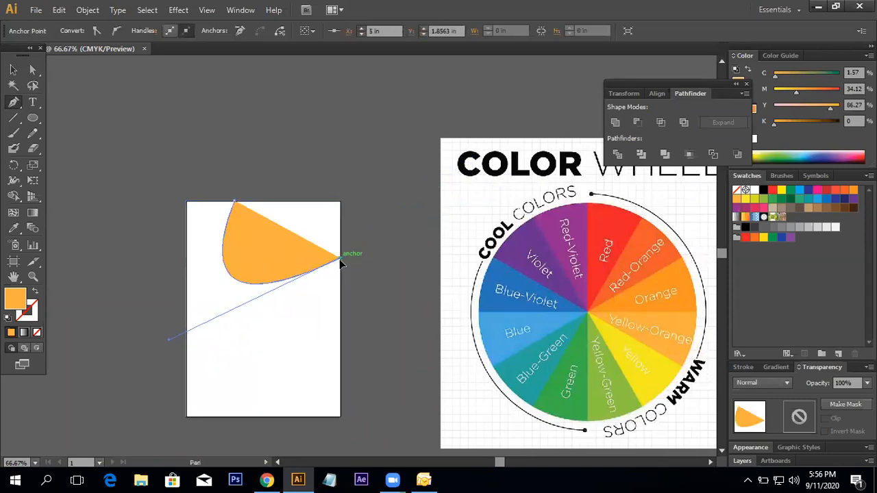
left_click(339, 203)
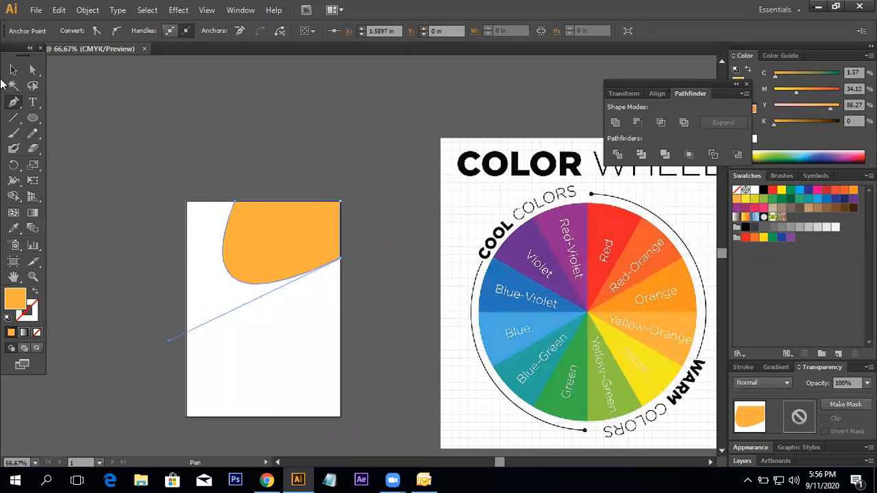
left_click(13, 69)
left_click(427, 219)
left_click_drag(381, 250, 436, 221)
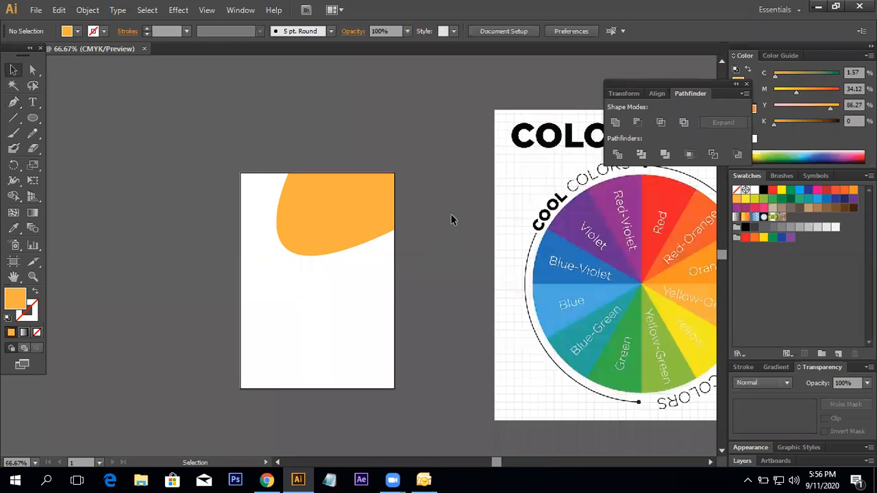
left_click_drag(444, 217, 475, 213)
Move the orange shape's lower-right anchor to about 2.93 in down the artboard's right edge and swing its curve handle nearly horizontal.
left_click(353, 263, "ctrl")
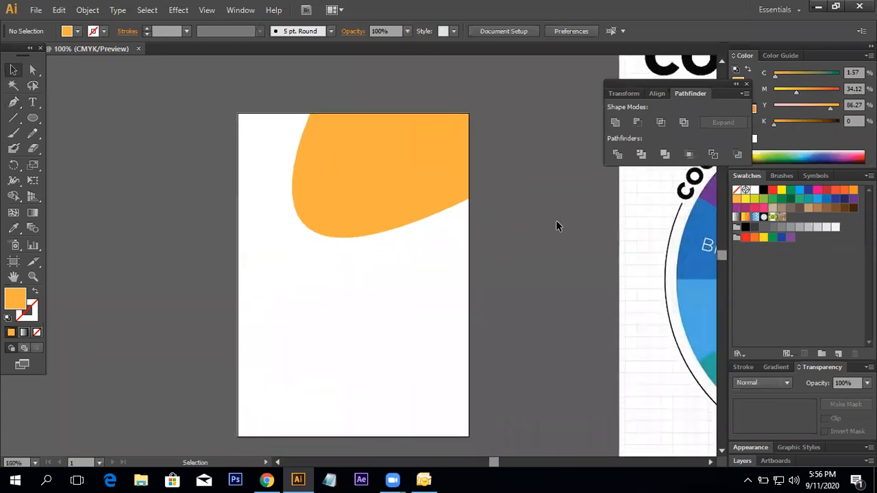
left_click_drag(469, 198, 470, 250)
left_click_drag(211, 374, 263, 245)
left_click(439, 254)
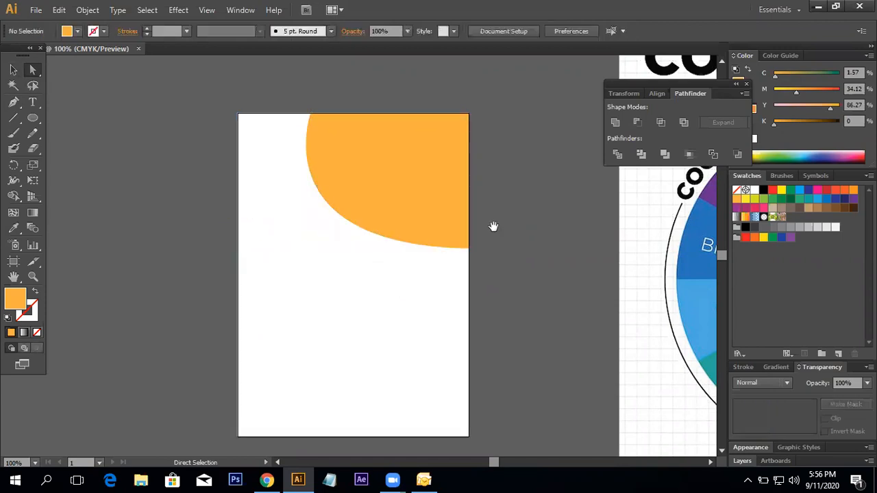
left_click_drag(494, 226, 492, 271)
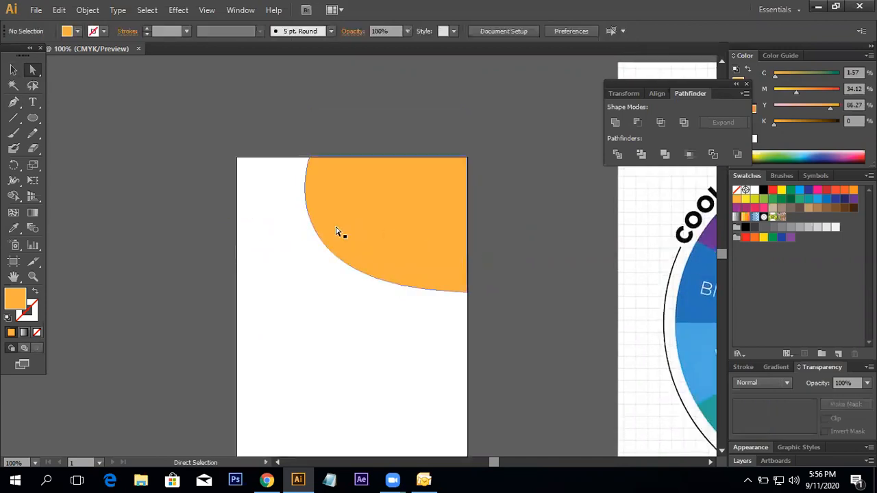
Extend the orange shape by moving its lower-right anchor farther straight down the artboard's right edge.
left_click(420, 240)
left_click(470, 292)
left_click(463, 295)
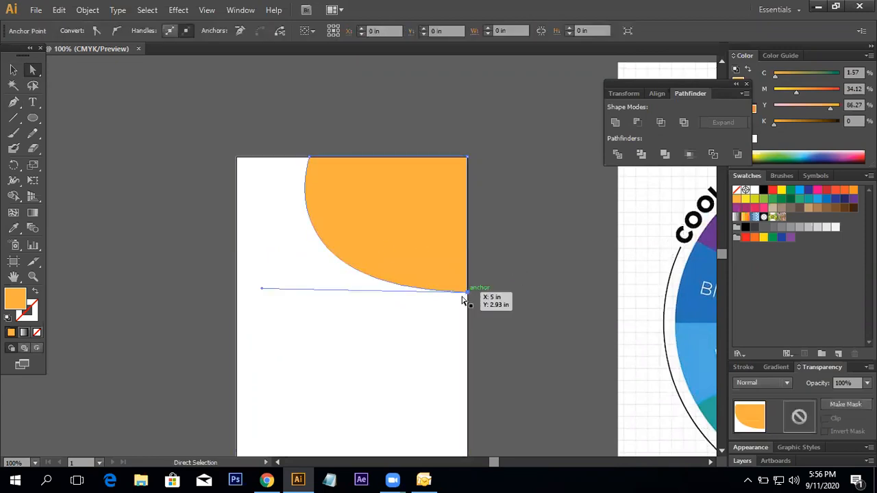
left_click_drag(466, 294, 466, 341)
left_click(501, 254)
scroll(525, 233, "down", 2)
scroll(543, 236, "up", 1)
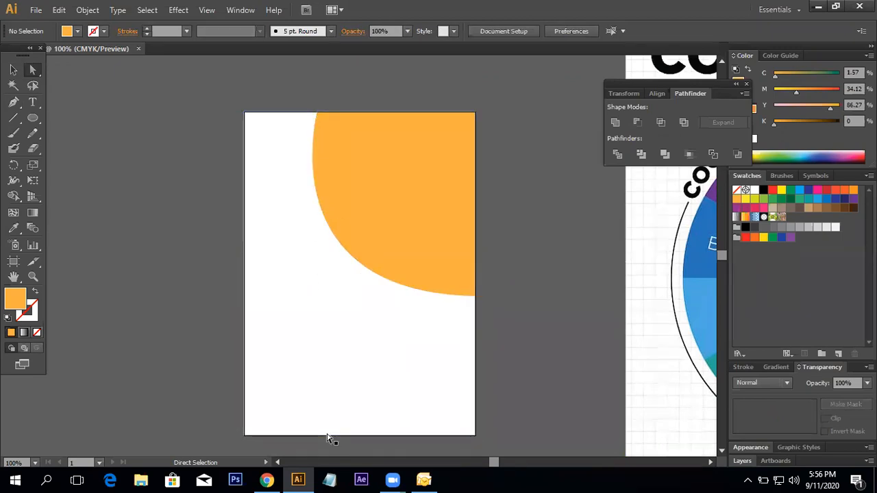
Switch to Chrome and run a Google Images search for "business background" in a new tab.
key("alt+Tab")
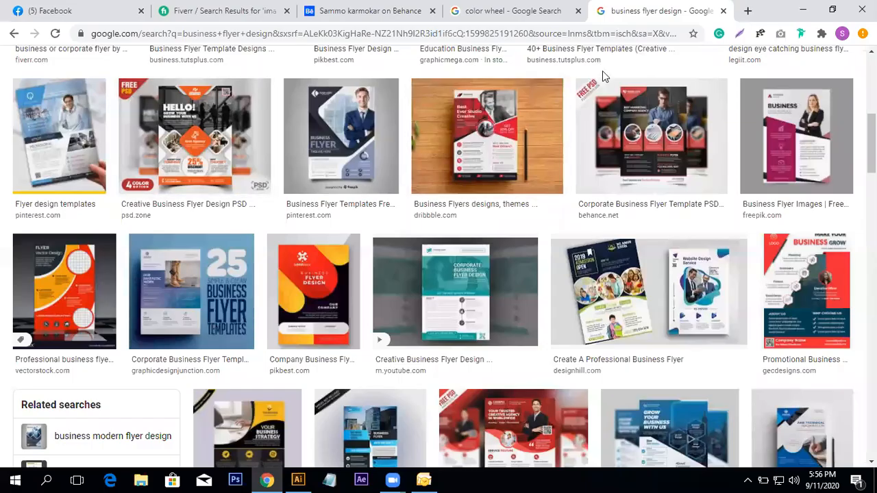
left_click(748, 11)
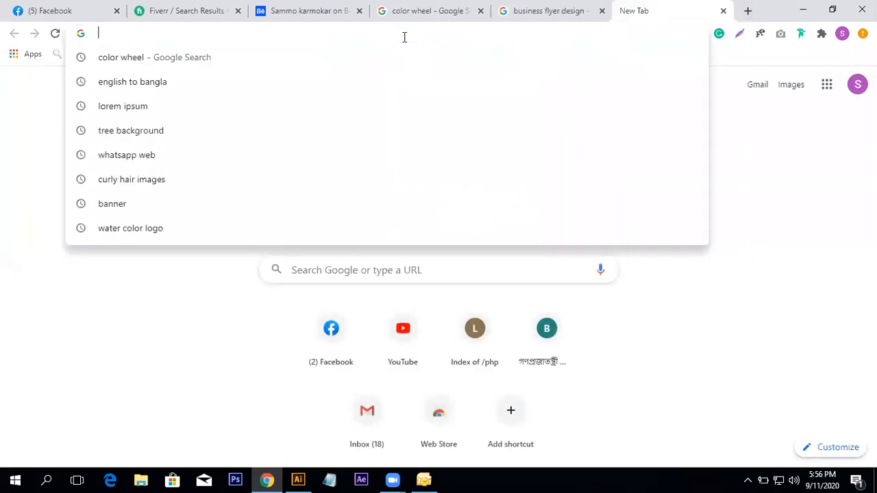
type("bus")
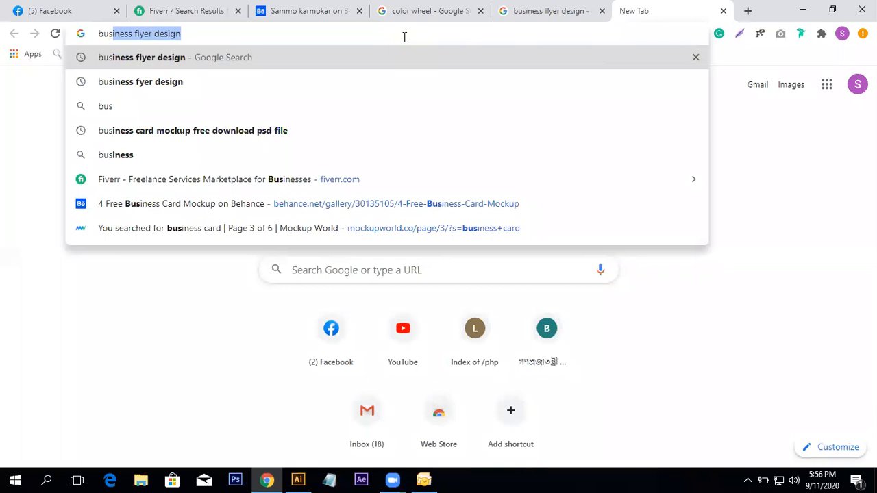
type("iness ")
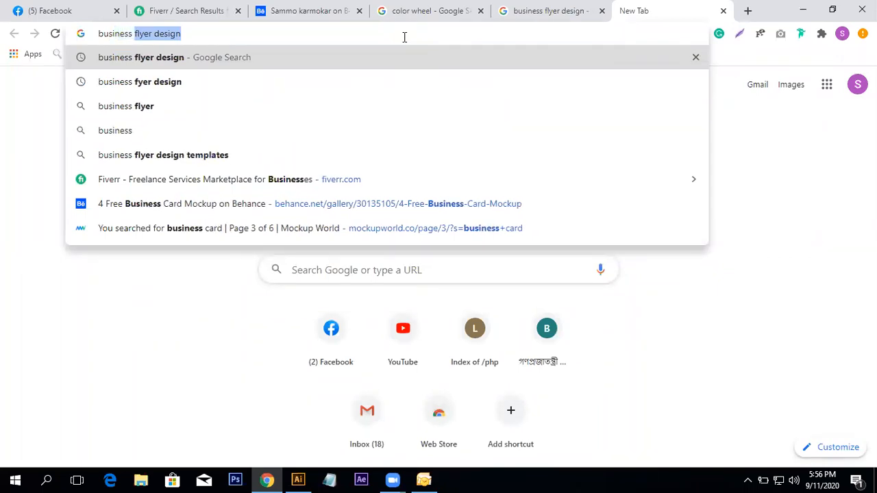
type("backgro")
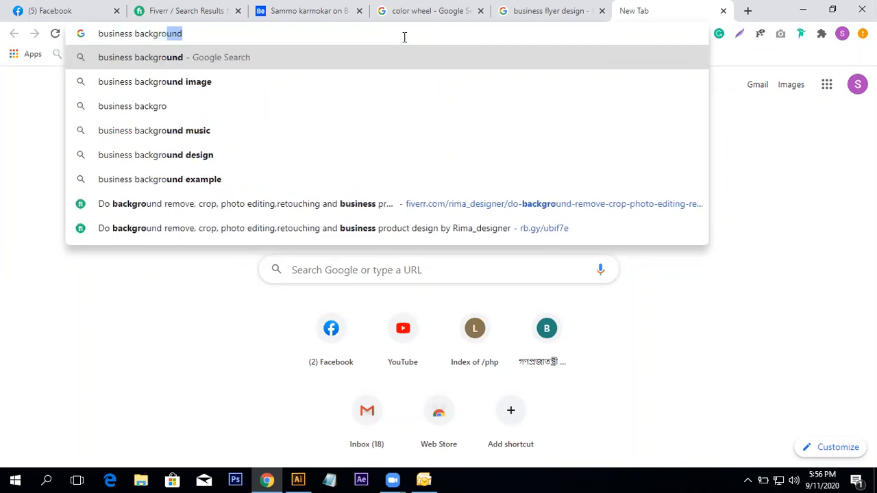
type("und")
key("Return")
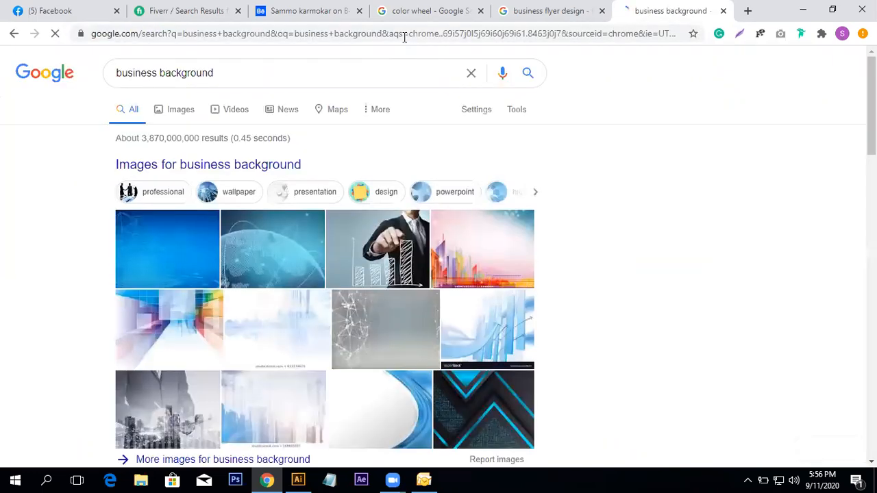
left_click(178, 113)
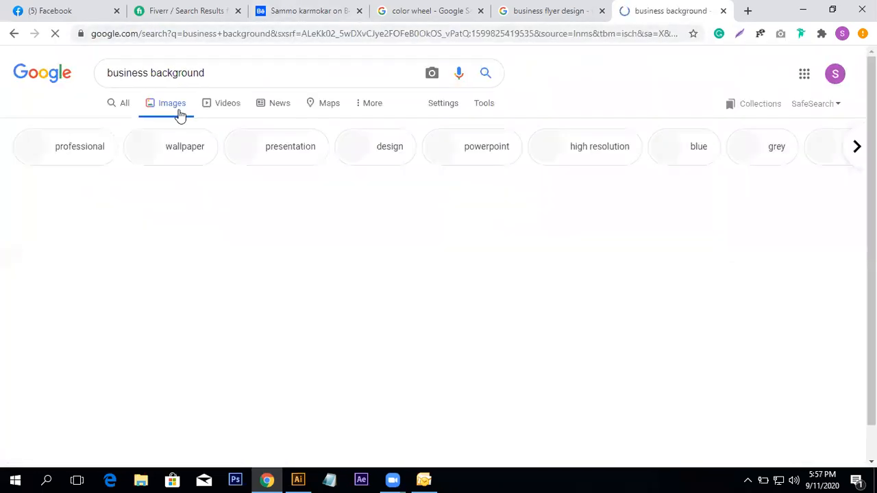
Examine the business background image results for a picture suited to the flyer.
scroll(417, 267, "down", 15)
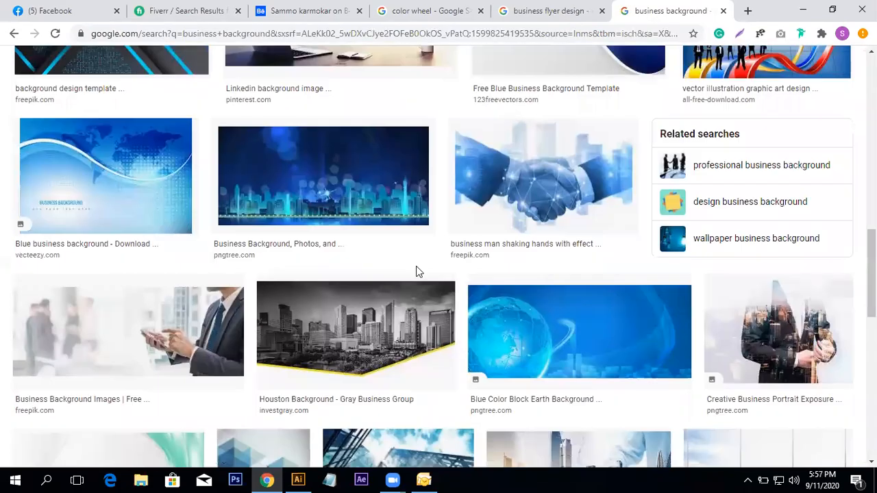
scroll(418, 273, "up", 4)
scroll(417, 273, "down", 6)
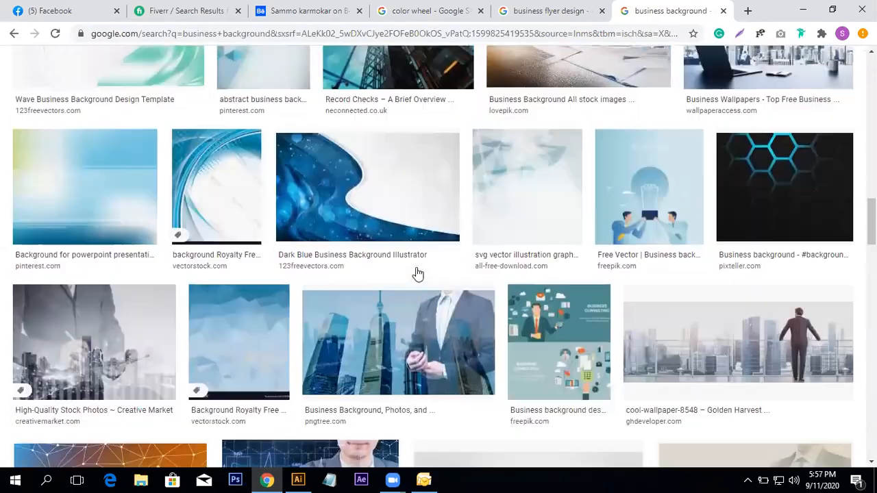
scroll(418, 273, "up", 2)
scroll(418, 273, "down", 7)
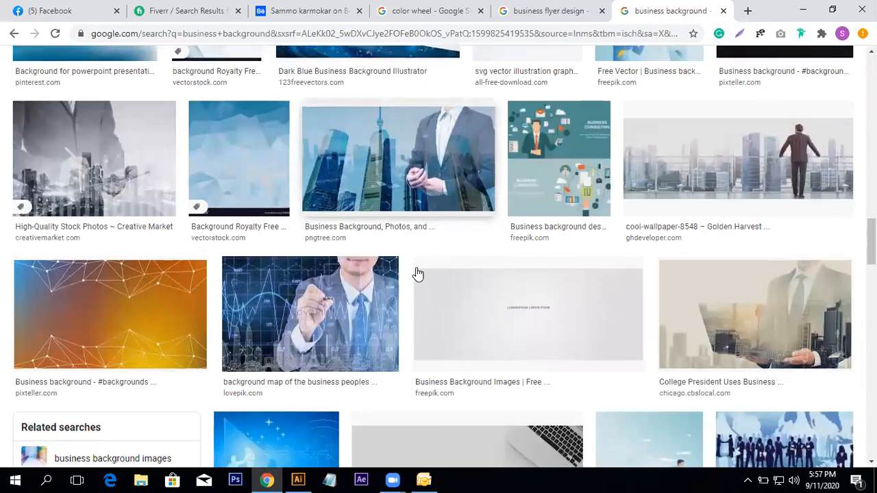
scroll(417, 274, "down", 11)
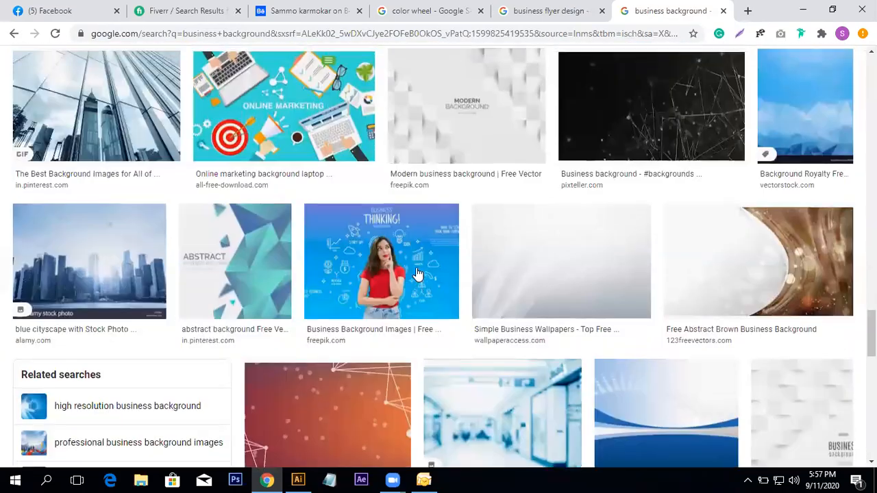
scroll(418, 274, "up", 3)
scroll(417, 273, "down", 12)
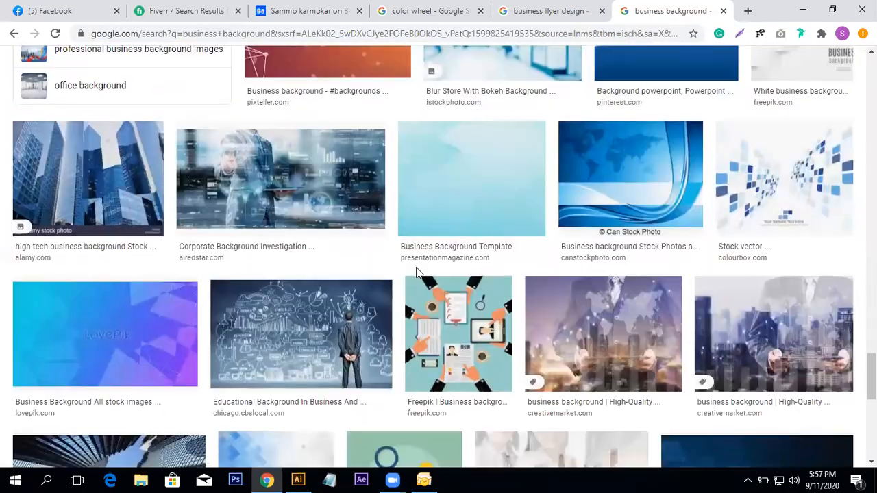
scroll(416, 267, "down", 12)
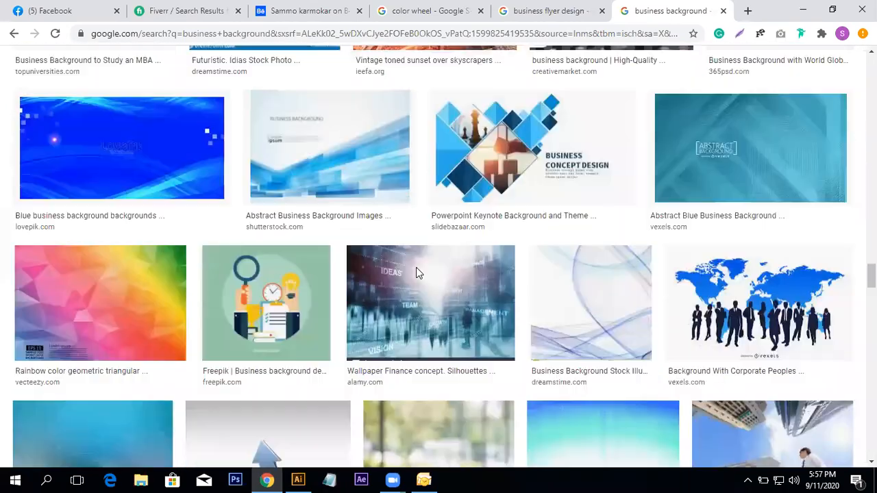
scroll(416, 267, "up", 3)
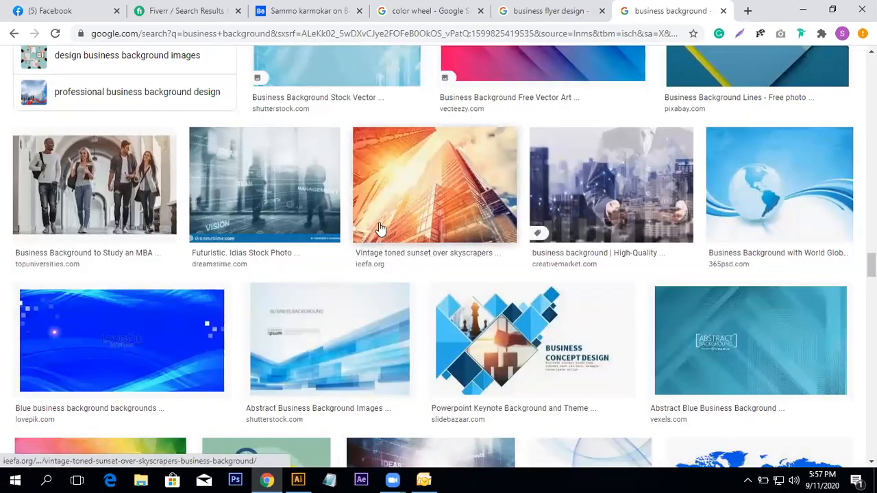
scroll(391, 199, "down", 8)
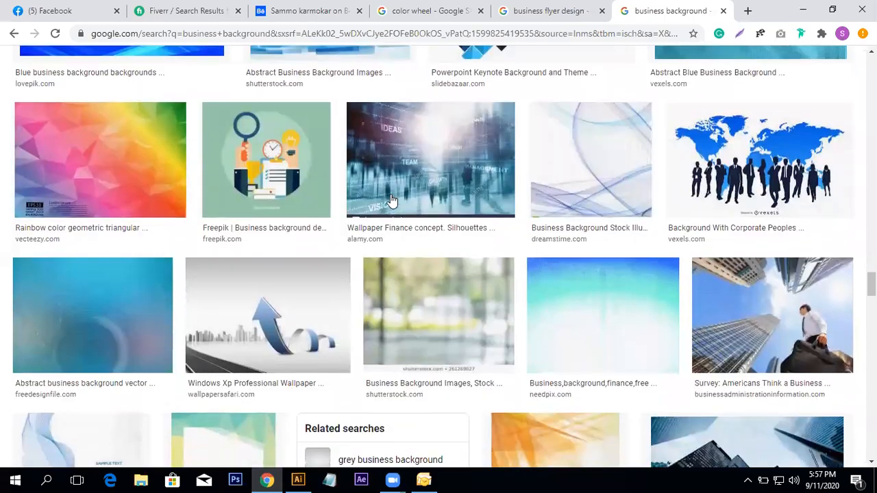
scroll(390, 199, "down", 4)
scroll(387, 203, "up", 9)
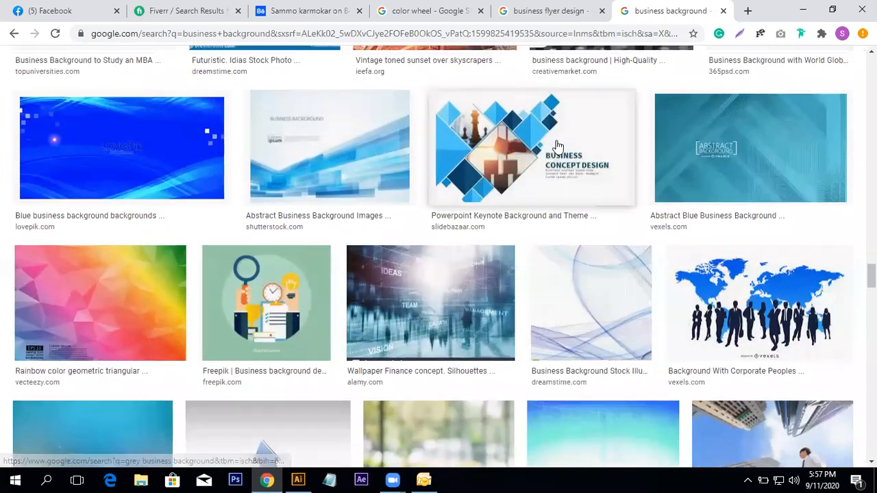
Save the slidebazaar business concept design image to the Desktop as JPEG Business-Concept-Powerpoint-Keynote-Background-and-Theme and close its preview.
right_click(564, 140)
left_click(499, 152)
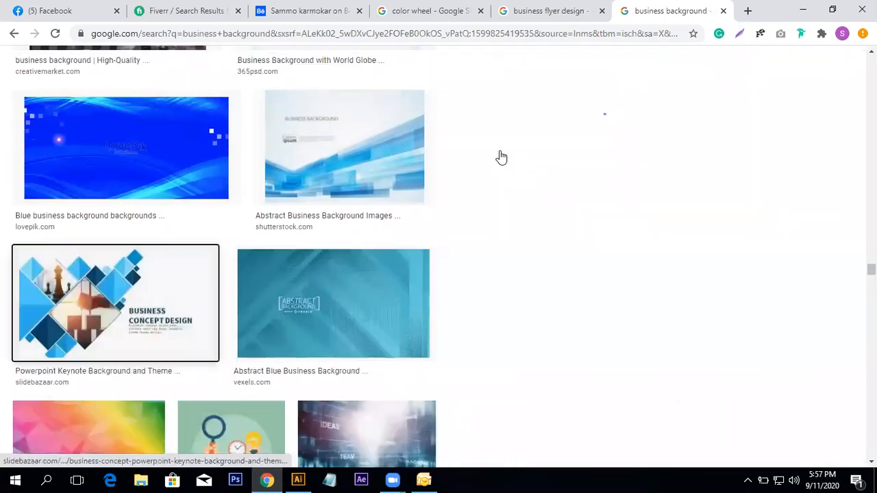
right_click(576, 179)
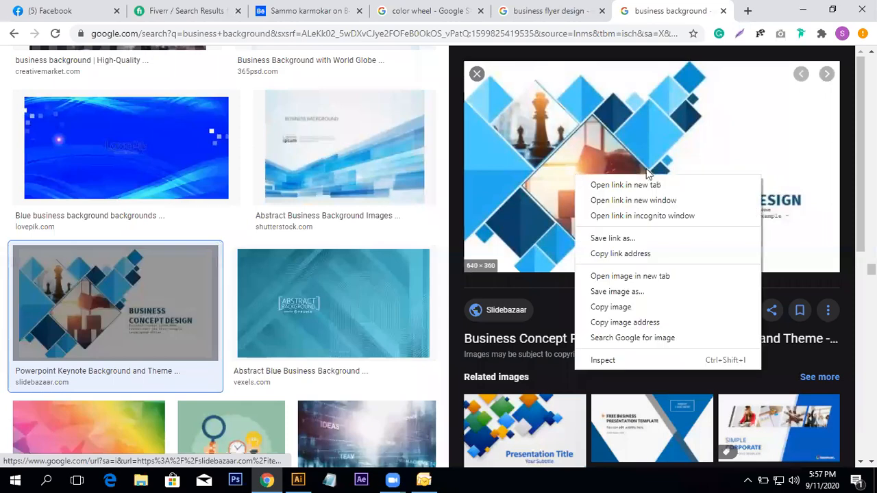
left_click(639, 292)
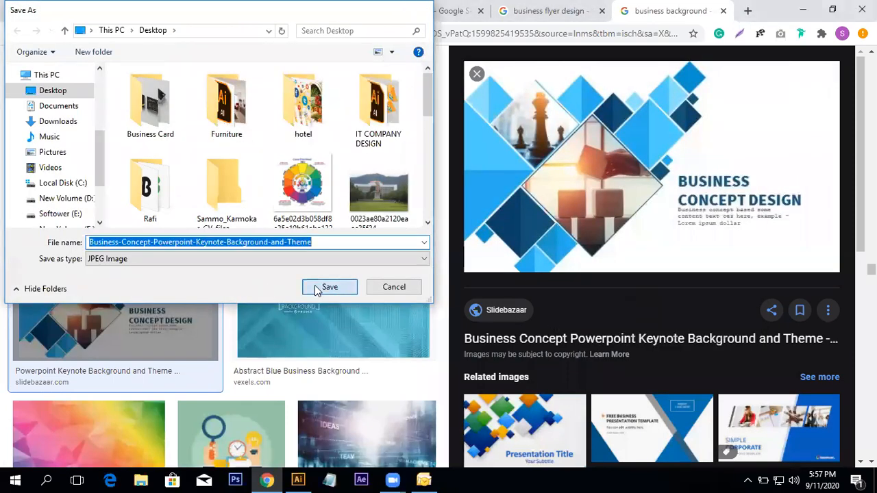
left_click(323, 286)
key("Escape")
Look further through the business background results for another usable photo.
scroll(402, 251, "down", 5)
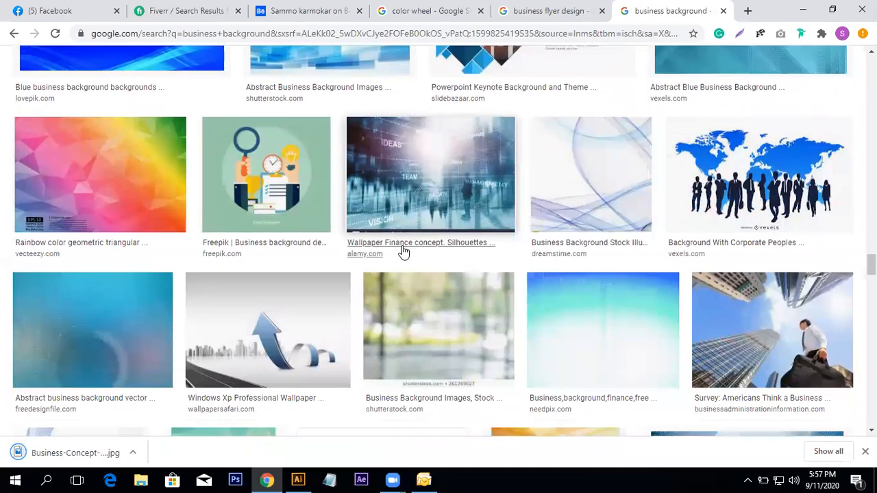
scroll(402, 251, "down", 4)
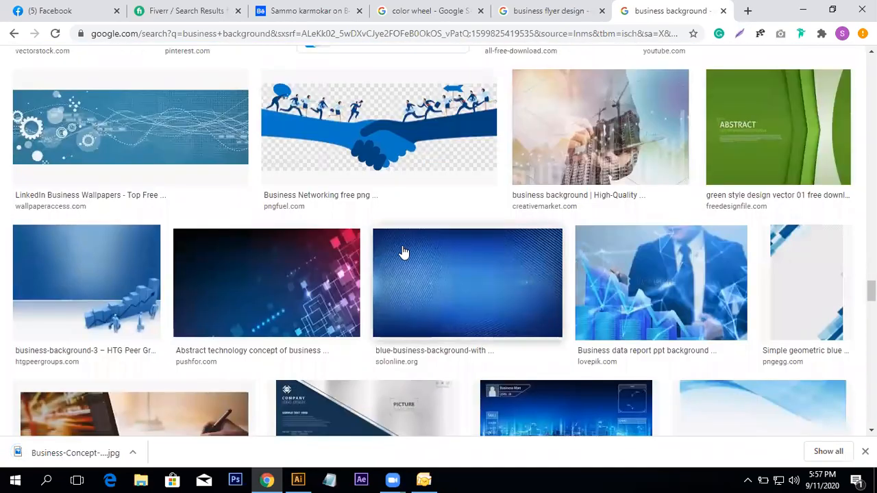
scroll(404, 252, "down", 8)
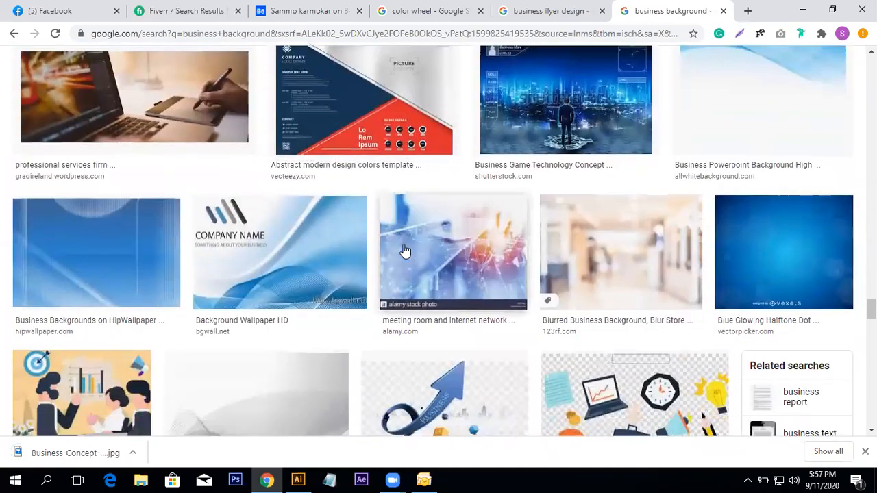
scroll(404, 251, "down", 12)
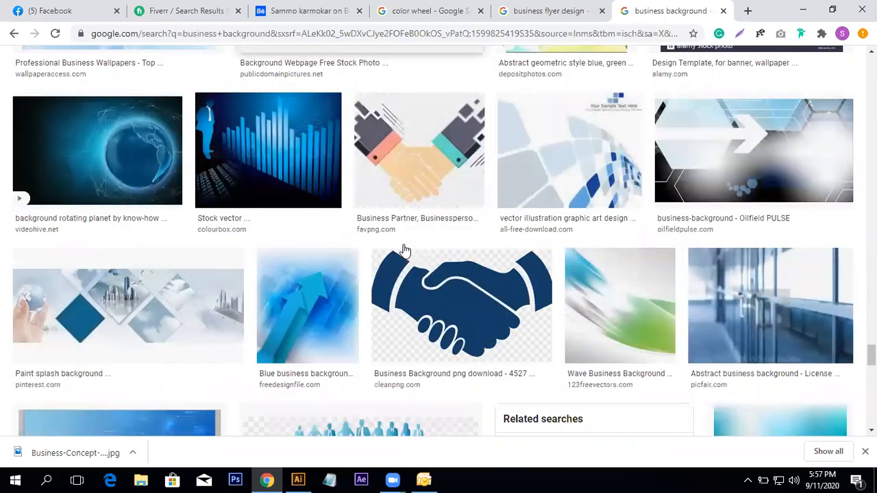
scroll(405, 251, "down", 6)
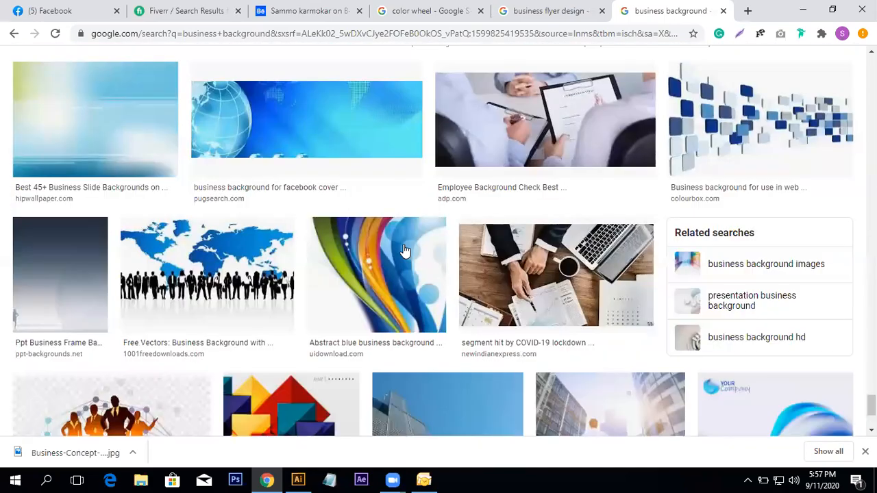
scroll(405, 251, "up", 1)
scroll(404, 251, "down", 2)
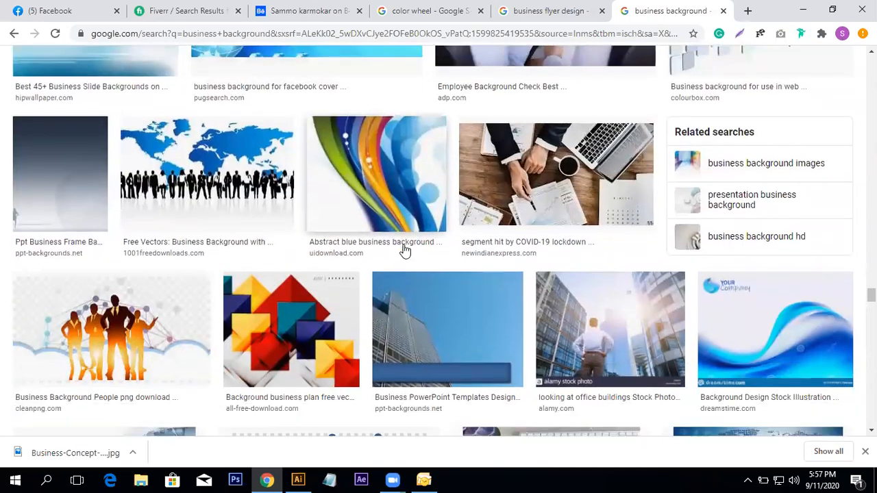
scroll(405, 251, "down", 9)
scroll(498, 319, "down", 5)
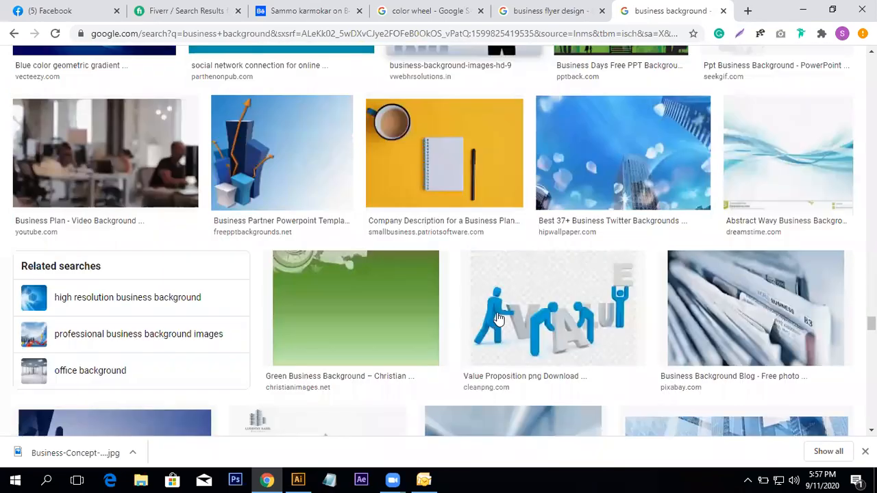
scroll(499, 319, "up", 1)
scroll(499, 318, "down", 10)
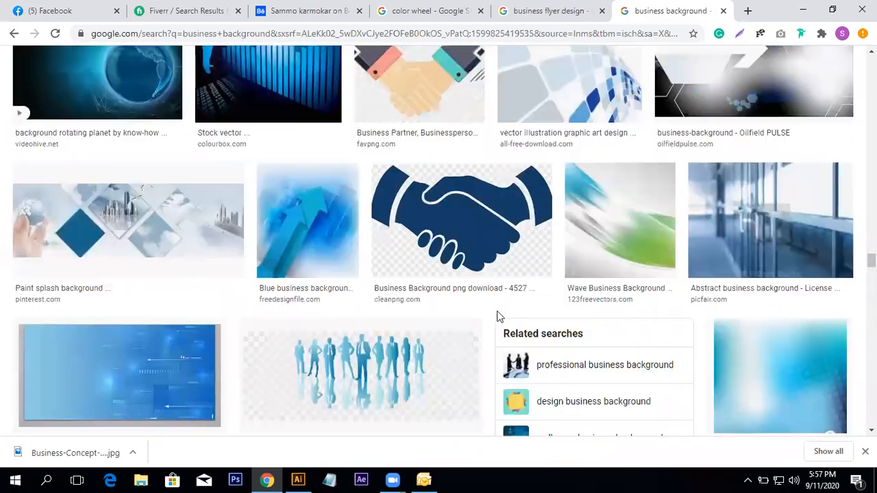
scroll(498, 314, "down", 20)
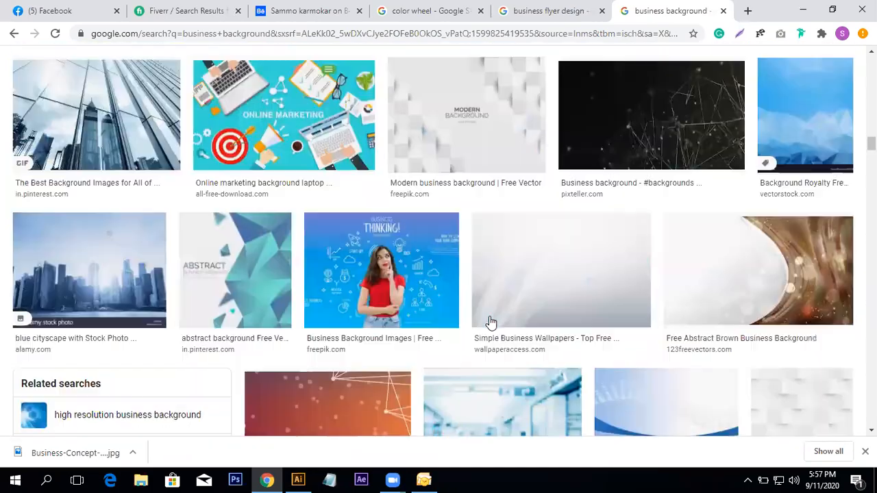
scroll(488, 325, "up", 20)
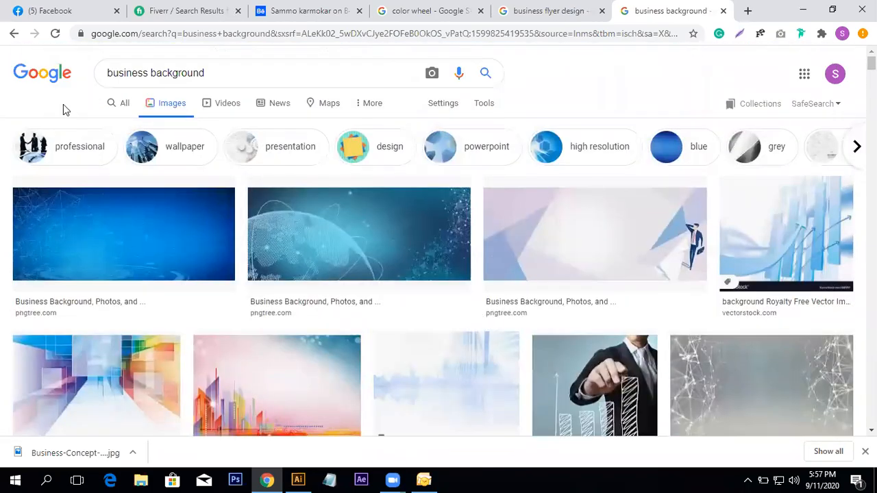
Narrow the image results to "professional" and open the preview of the Business Cooperation Background handshake image.
left_click(102, 171)
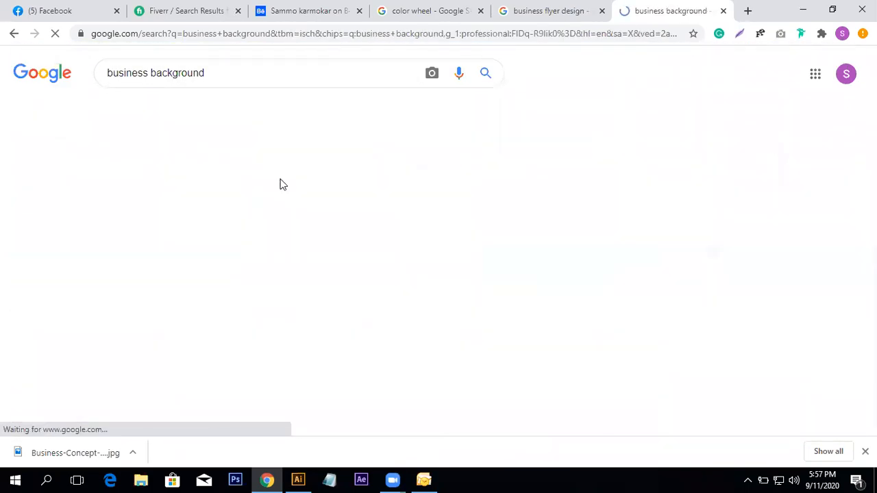
scroll(381, 343, "down", 4)
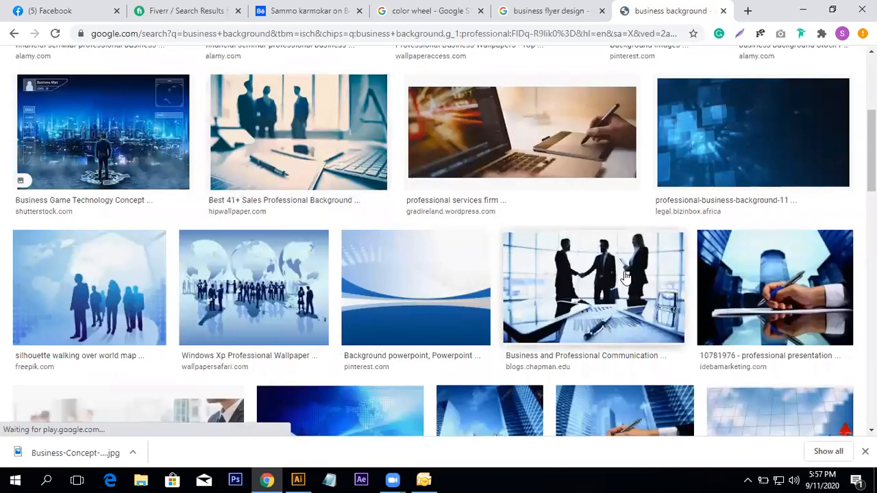
scroll(441, 362, "down", 5)
scroll(351, 310, "down", 6)
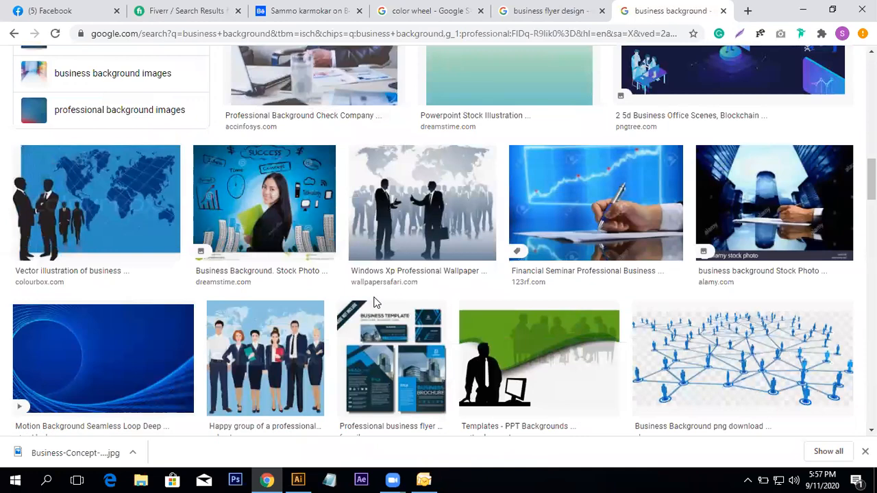
scroll(231, 285, "down", 2)
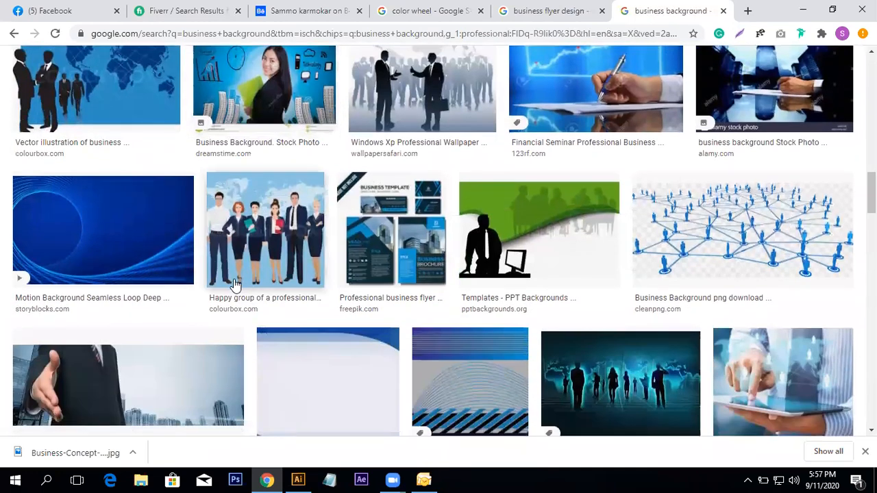
scroll(269, 251, "down", 2)
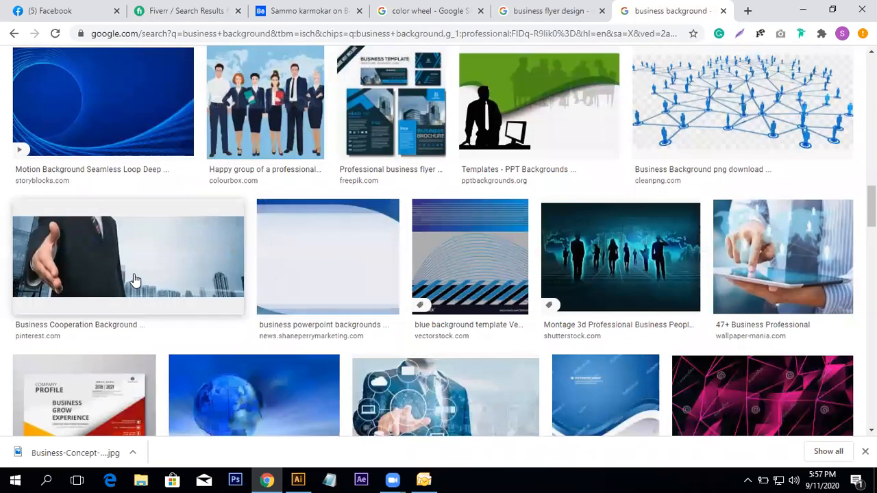
left_click(135, 279)
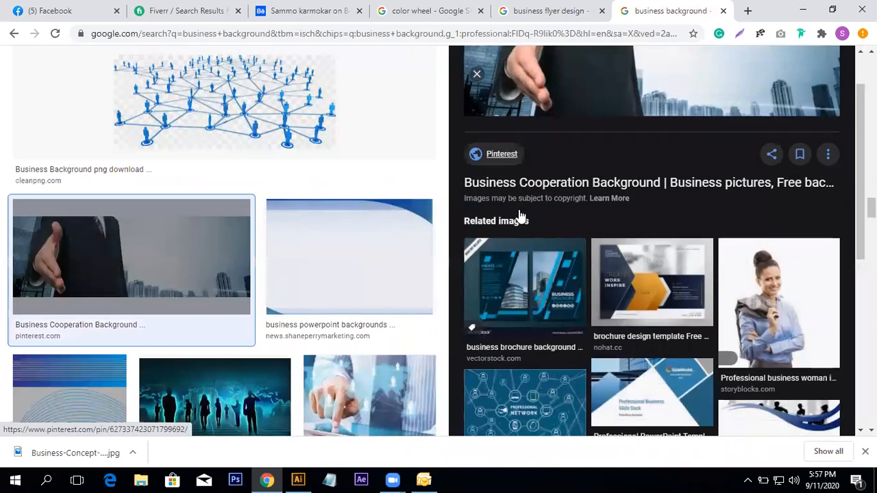
Copy the Business Cooperation Background handshake image from its preview and paste it into the Illustrator flyer document.
left_click(597, 125)
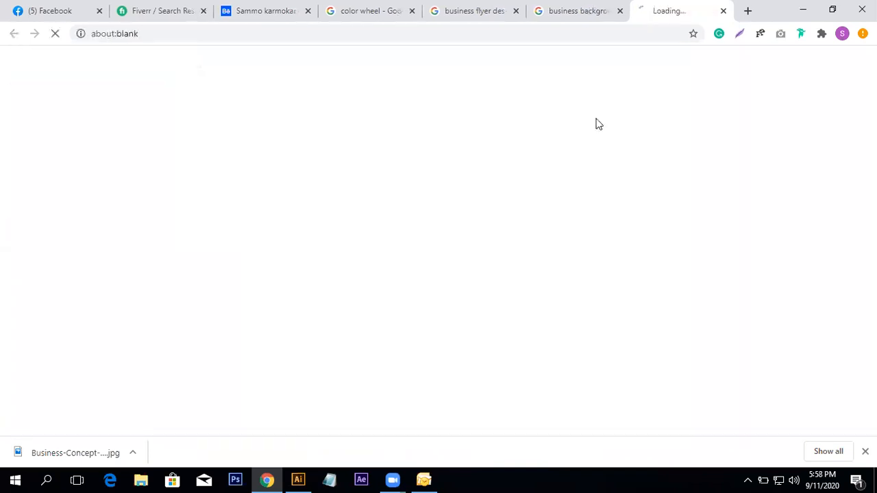
left_click(569, 6)
right_click(673, 81)
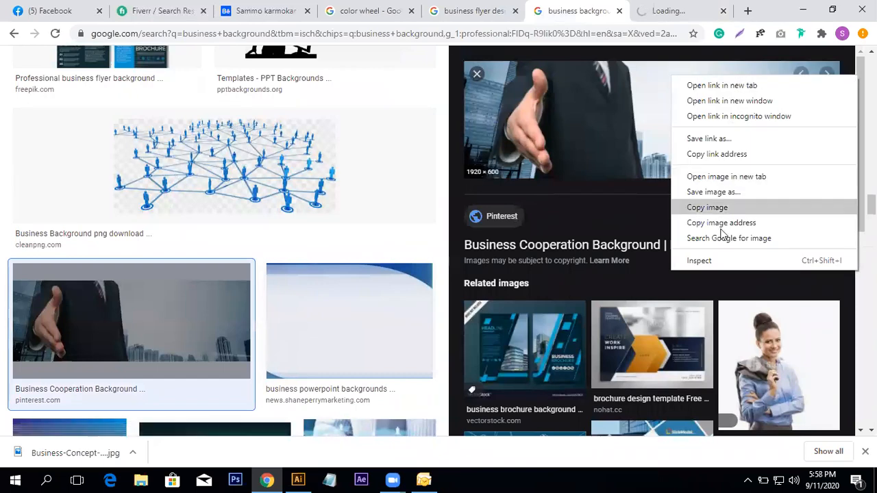
left_click(719, 206)
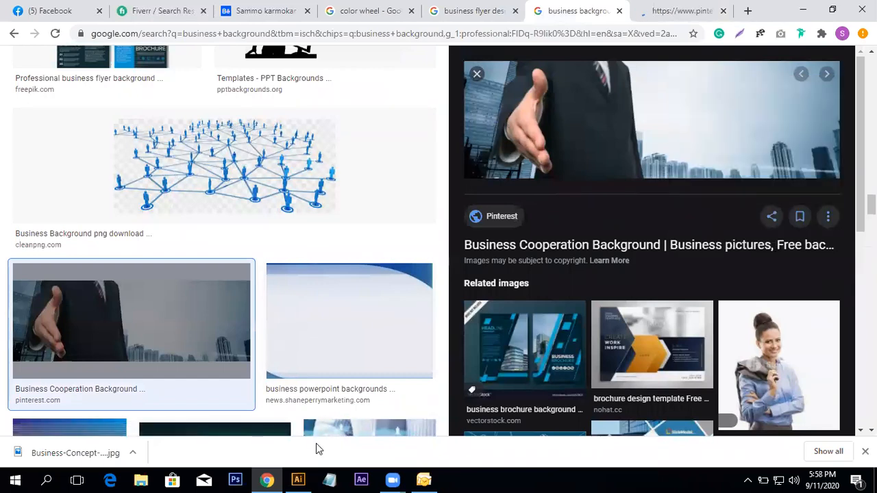
left_click(299, 479)
key("ctrl+v")
Scale the pasted handshake photo down to about 12.96 by 4.05 inches near the flyer artboard.
left_click(445, 272, "ctrl+alt")
left_click(445, 272, "ctrl+alt")
left_click(446, 271, "ctrl+alt")
left_click_drag(322, 249, 455, 271)
left_click_drag(426, 265, 479, 269)
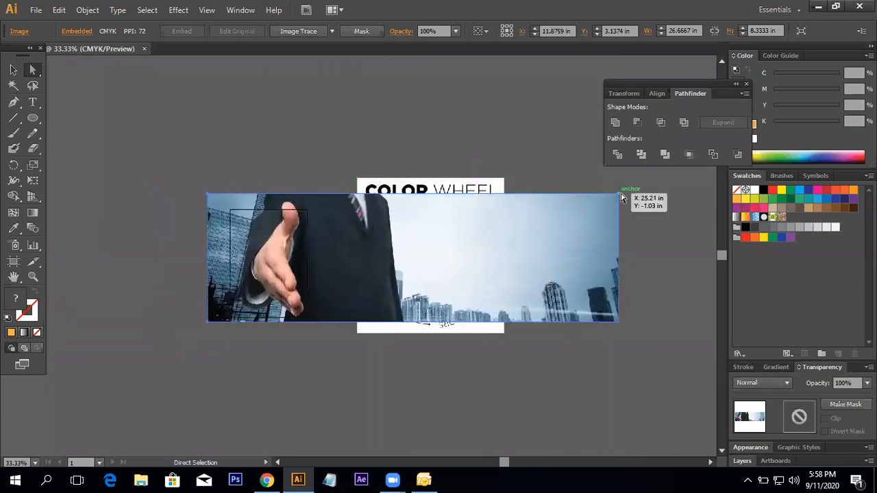
key("ctrl+z")
left_click_drag(620, 195, 461, 265)
left_click_drag(376, 290, 410, 238)
left_click(355, 281, "ctrl")
left_click_drag(295, 296, 398, 287)
left_click_drag(379, 284, 334, 287)
left_click_drag(593, 323, 629, 337)
Move the handshake photo over the upper part of the flyer and send it to the back behind the orange shape.
left_click_drag(337, 293, 409, 298)
left_click_drag(371, 287, 495, 291)
left_click_drag(442, 288, 368, 281)
right_click(373, 281)
mouse_move(411, 355)
left_click(558, 397)
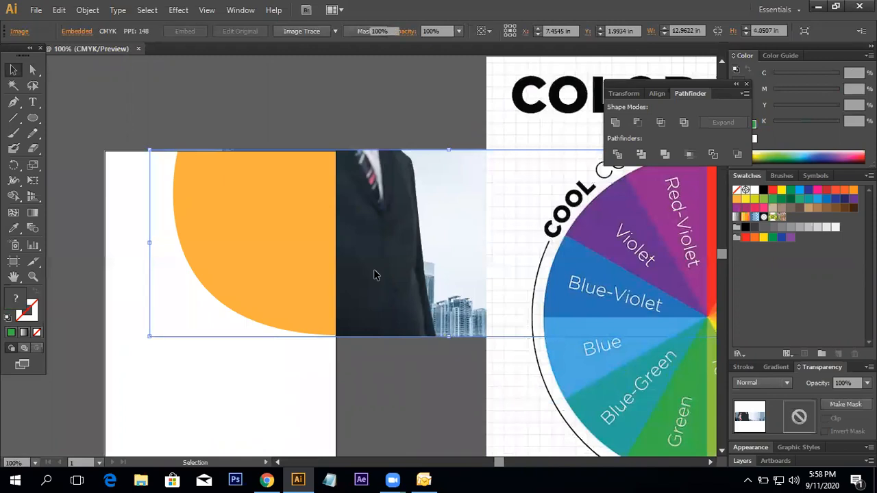
Switch to Chrome, close the handshake image preview and look back through the professional business background results.
key("alt+Tab")
scroll(647, 320, "up", 2)
left_click(475, 73)
scroll(354, 298, "up", 8)
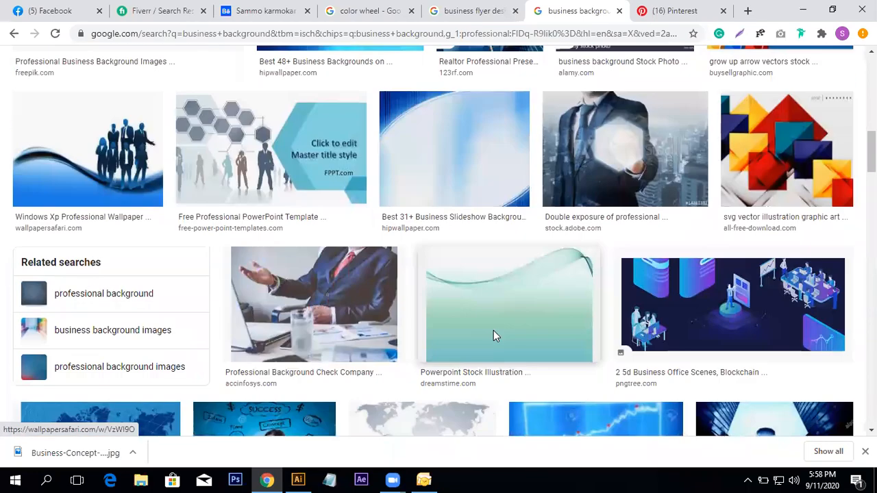
scroll(494, 337, "down", 2)
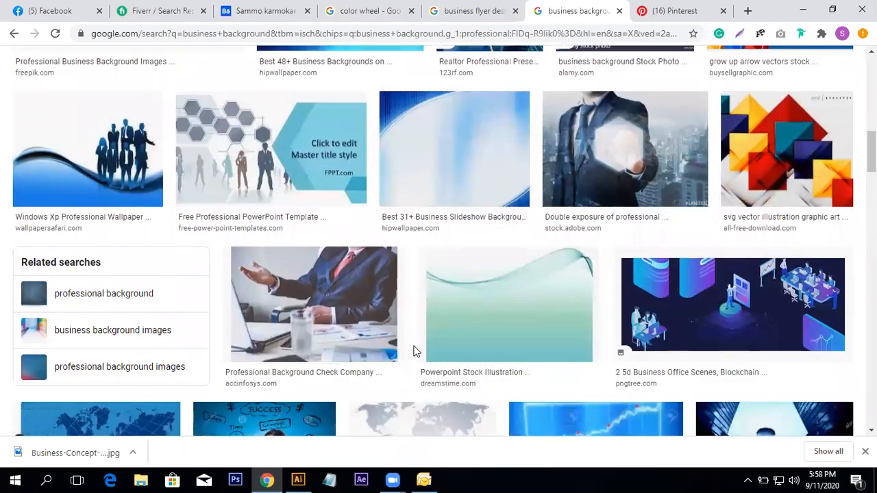
scroll(415, 351, "up", 10)
Search Google Images for "hand sheke business background" and accept the corrected query "hand shake business background".
left_click_drag(224, 73, 5, 72)
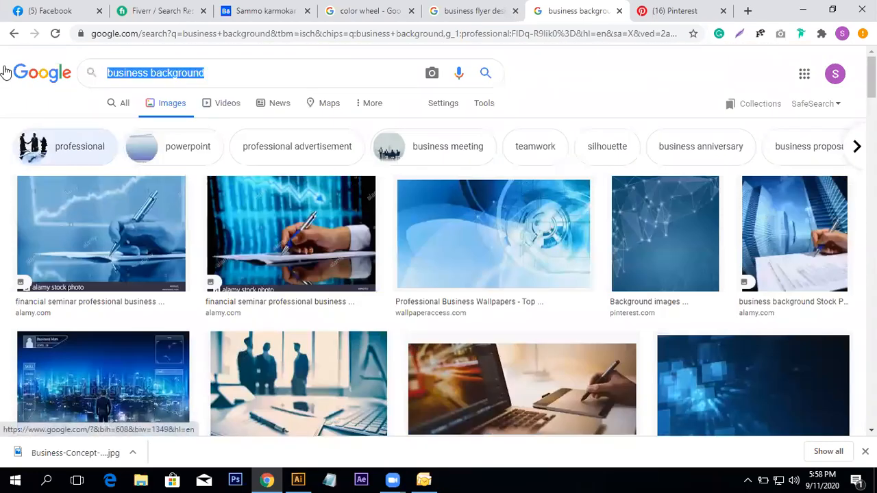
key("BackSpace")
type("hand ")
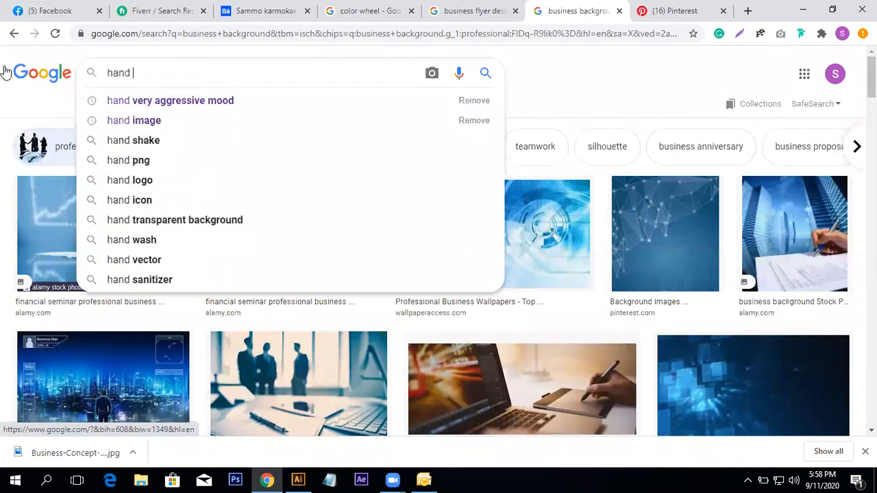
type("sheke business ba")
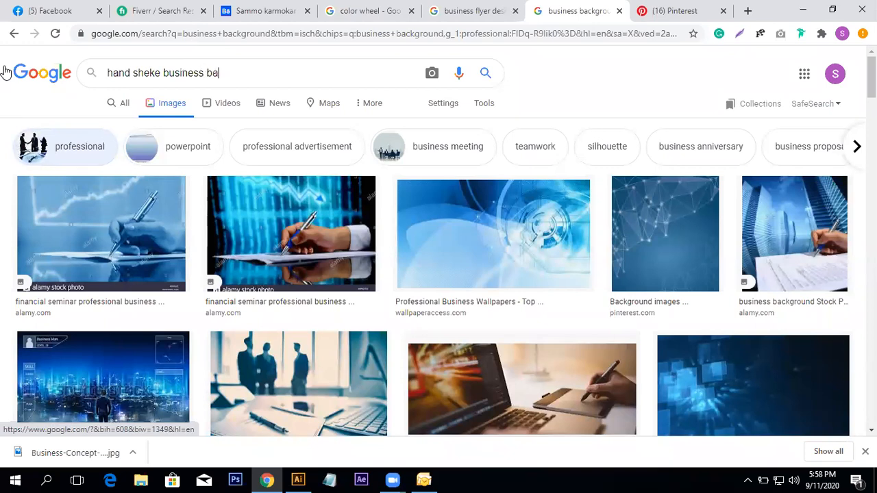
type("ckground")
key("Return")
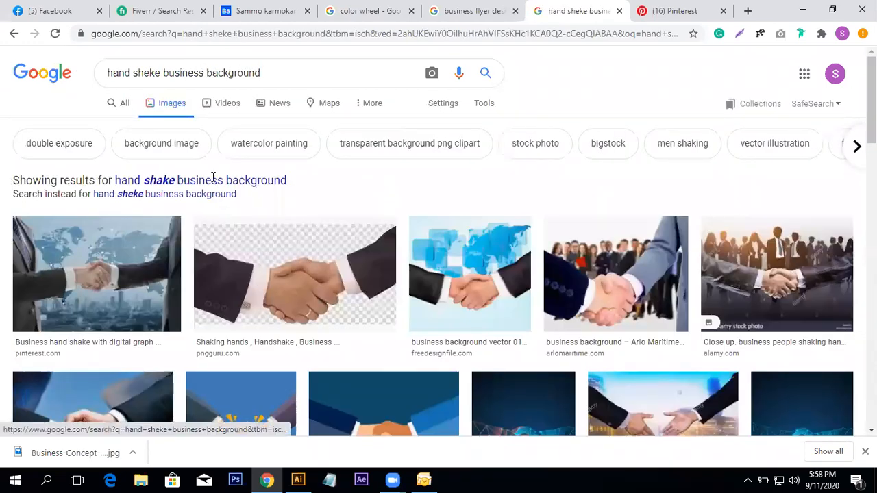
left_click(214, 180)
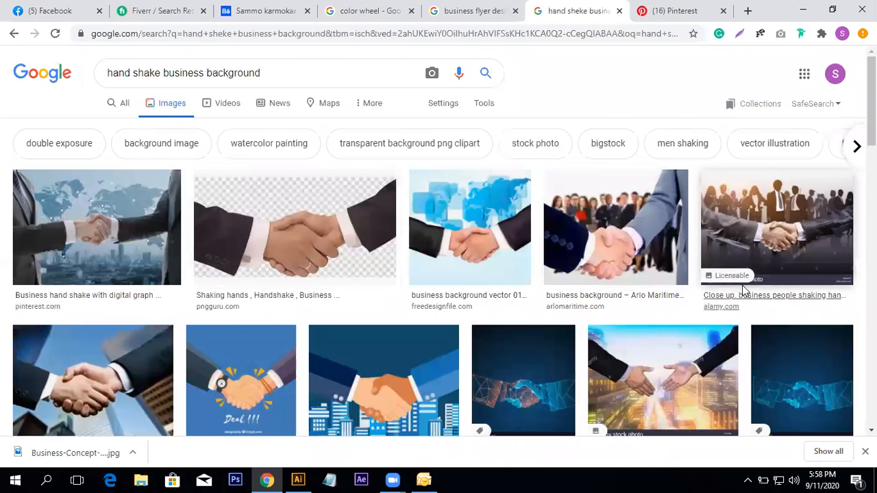
Examine the hand shake business background results for a photo suited to the flyer.
scroll(185, 289, "down", 2)
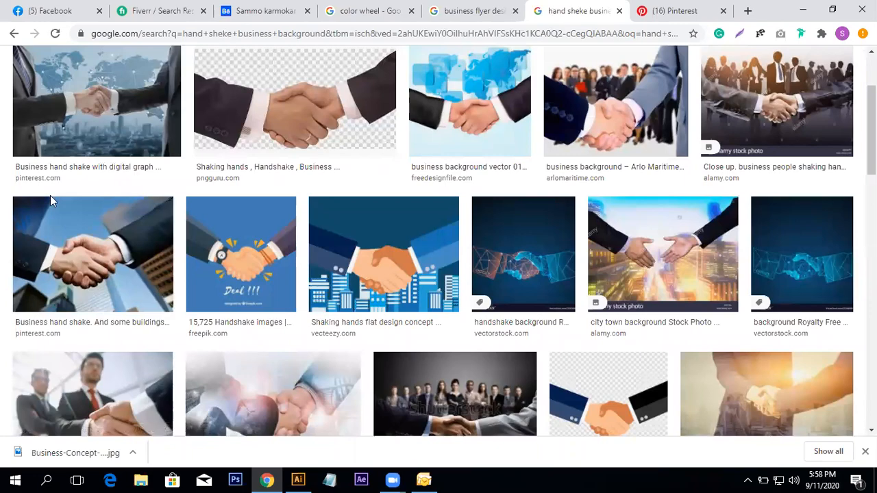
scroll(398, 349, "down", 4)
scroll(398, 349, "down", 10)
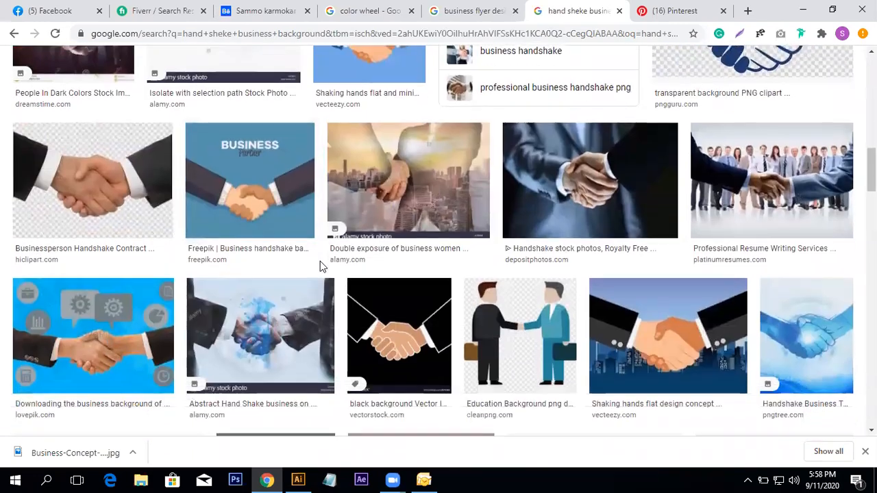
scroll(321, 268, "down", 5)
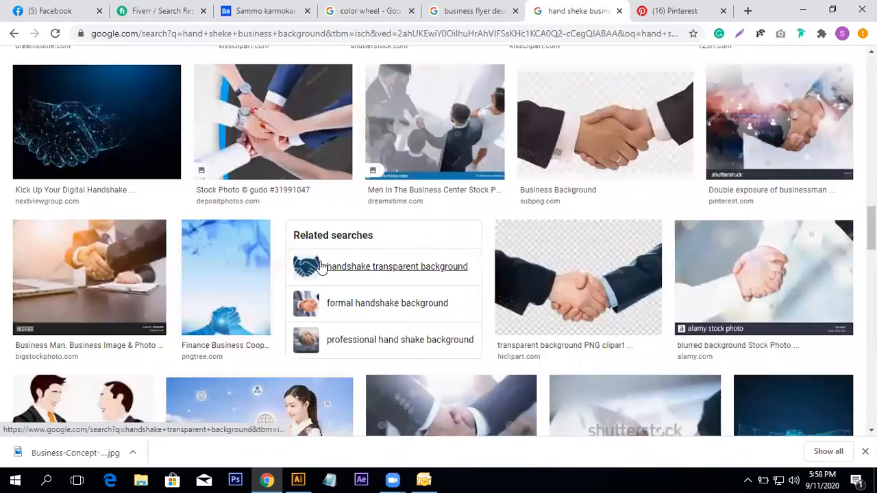
scroll(322, 267, "down", 1)
scroll(322, 267, "up", 2)
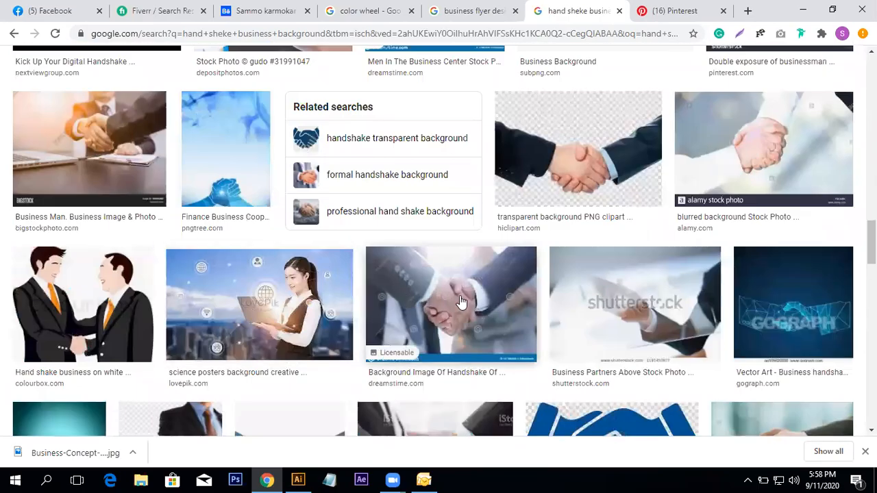
scroll(153, 294, "up", 2)
scroll(276, 296, "down", 3)
scroll(276, 296, "down", 5)
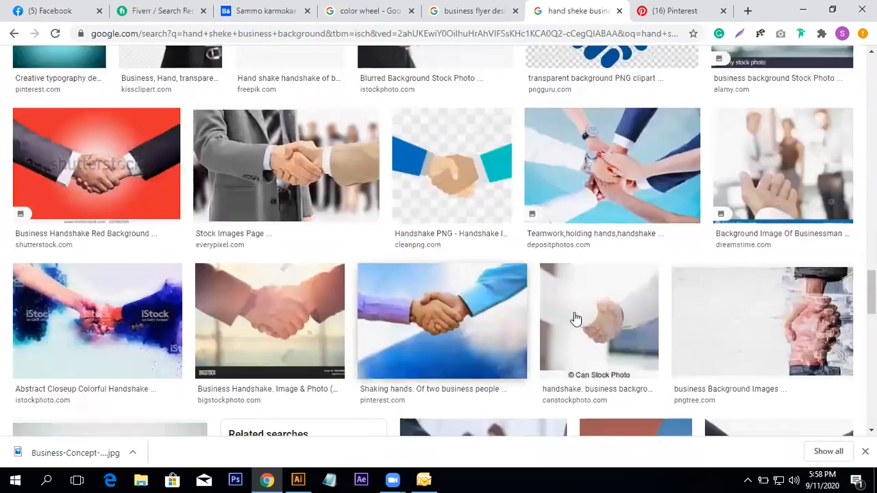
scroll(374, 346, "down", 1)
scroll(374, 346, "up", 20)
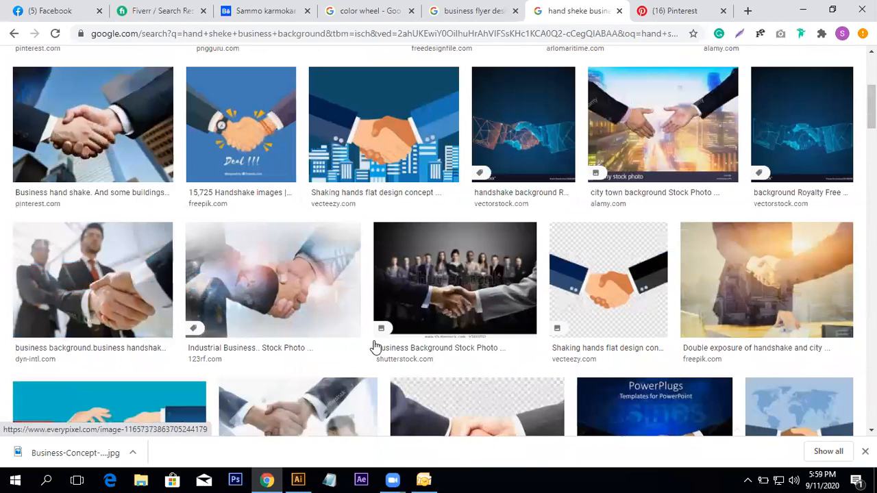
Open the Unsplash photo site at unsplash.com/s/photos/planet in a new browser tab.
left_click(666, 12)
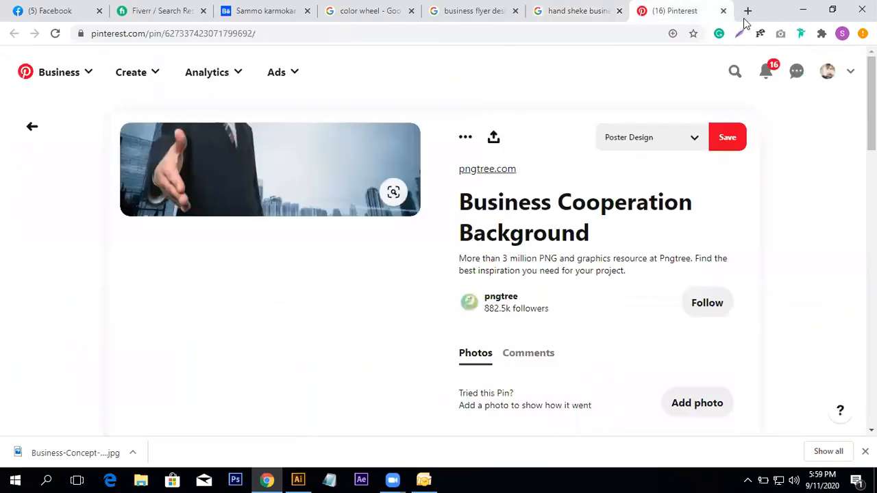
left_click(747, 10)
left_click(436, 32)
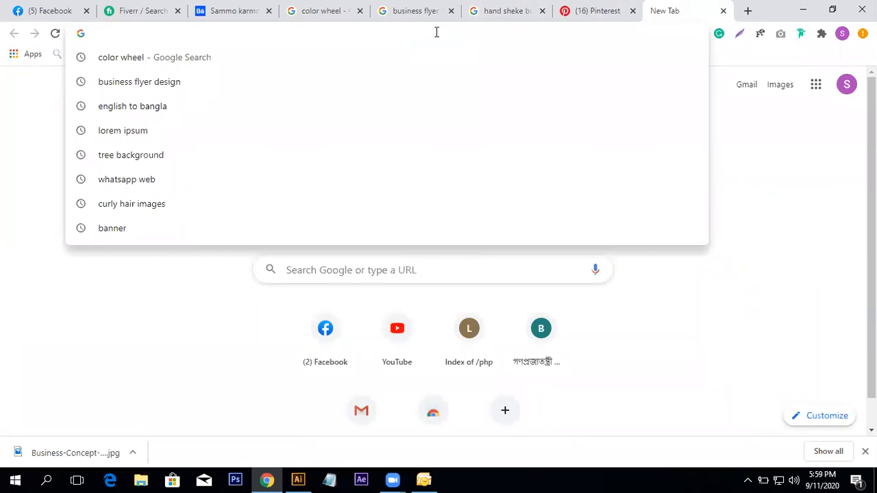
type("unsplash.com/s/photos/planet")
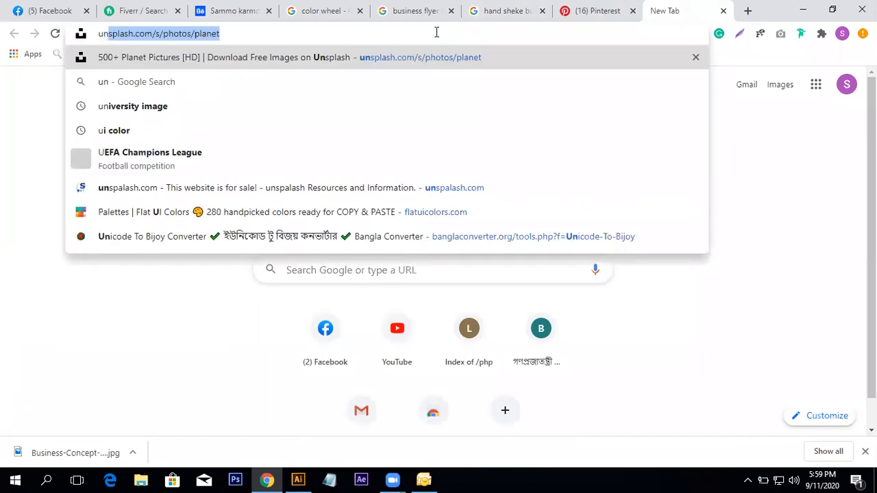
key("Return")
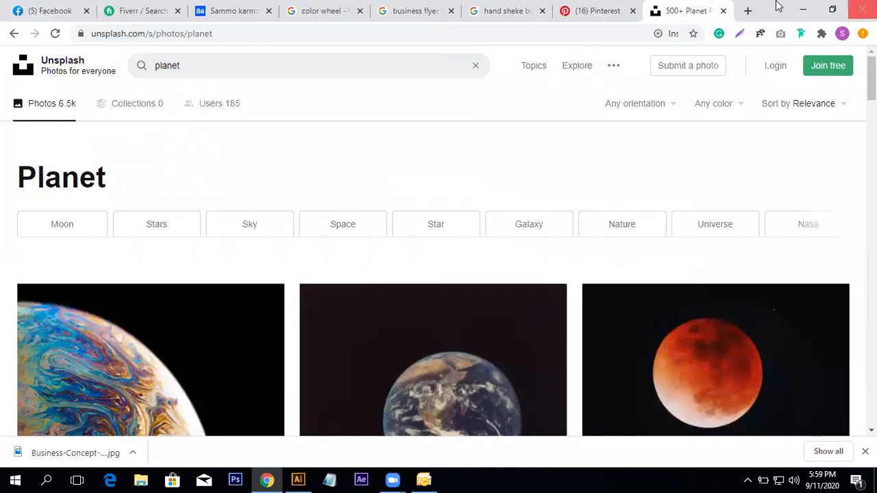
Copy the Google query "hand shake business background", search Unsplash for it and look through the photos.
left_click(504, 10)
left_click_drag(263, 81, 88, 74)
key("ctrl+c")
left_click(682, 9)
left_click(233, 64)
key("ctrl+v")
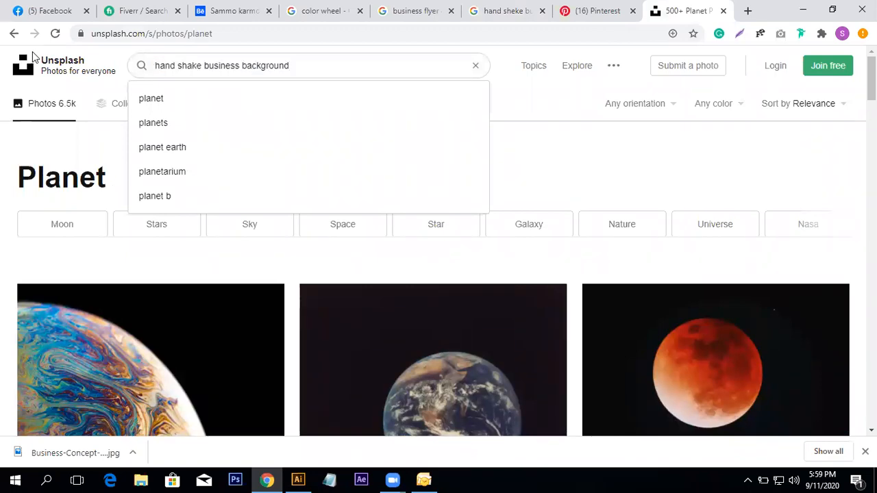
key("Return")
scroll(387, 369, "down", 5)
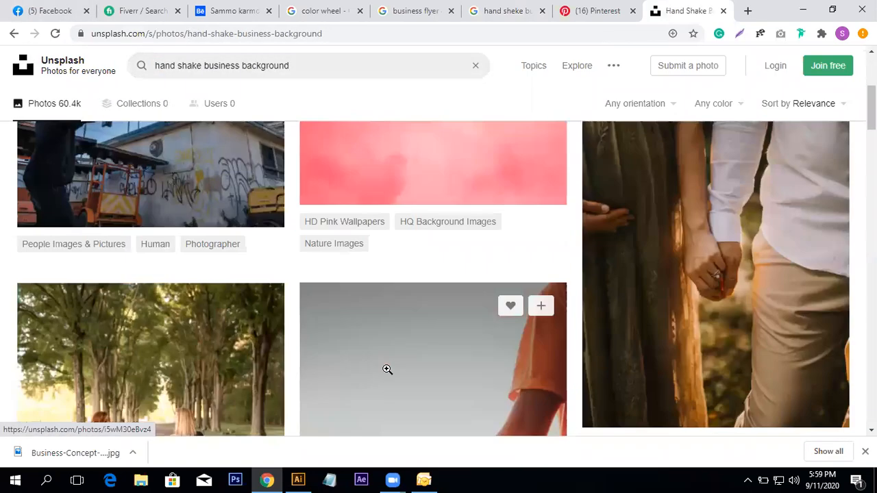
scroll(388, 370, "down", 10)
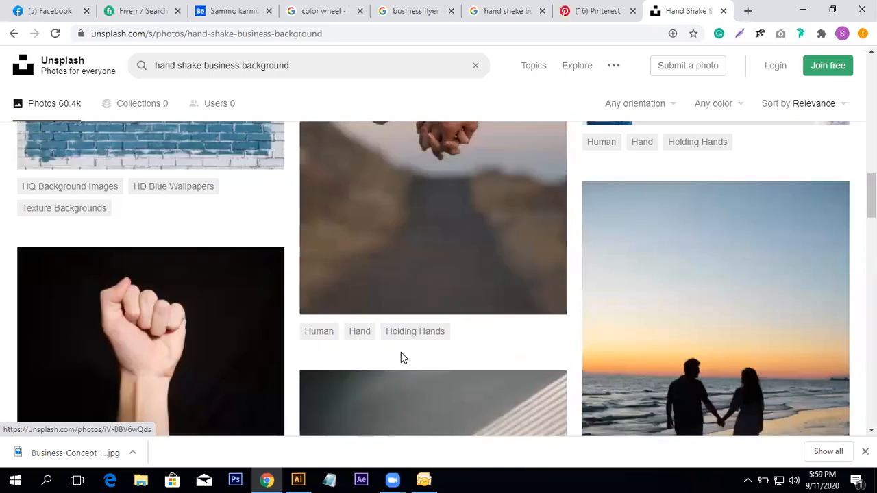
scroll(403, 357, "down", 10)
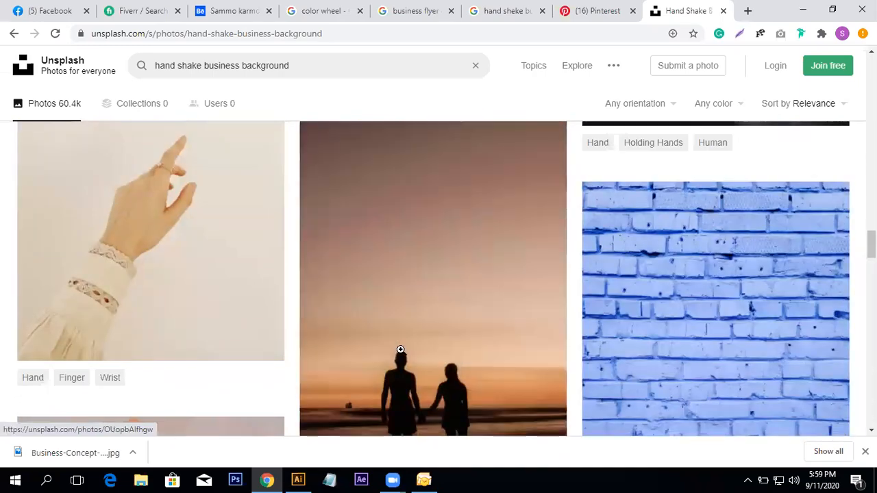
scroll(403, 349, "down", 10)
scroll(405, 346, "up", 20)
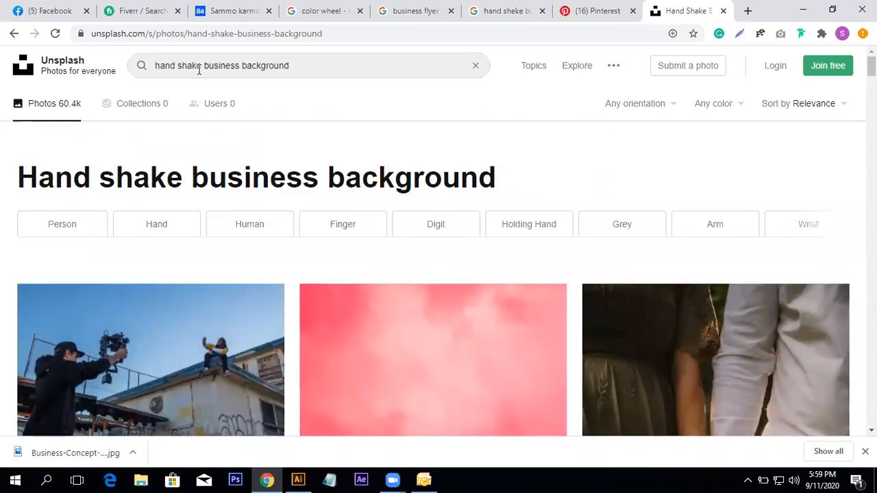
Shorten the Unsplash query to "business background", run the search and look through the photos.
left_click_drag(199, 68, 131, 76)
key("BackSpace")
key("Return")
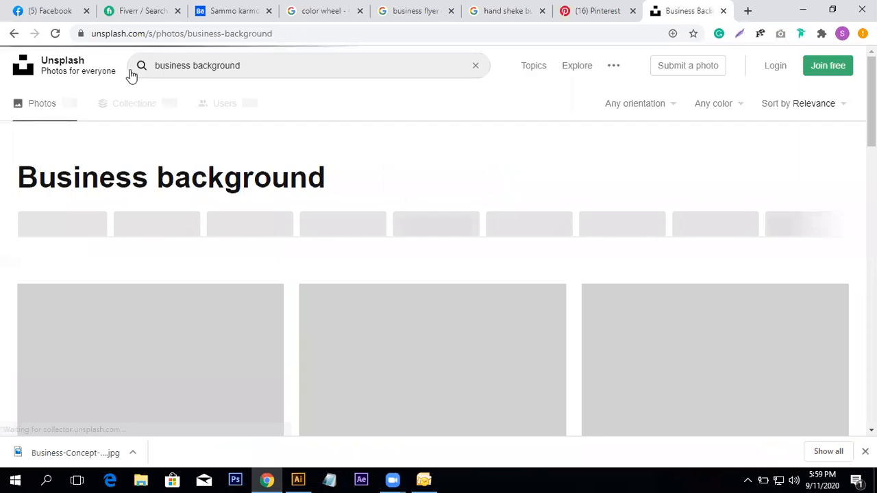
scroll(468, 347, "down", 5)
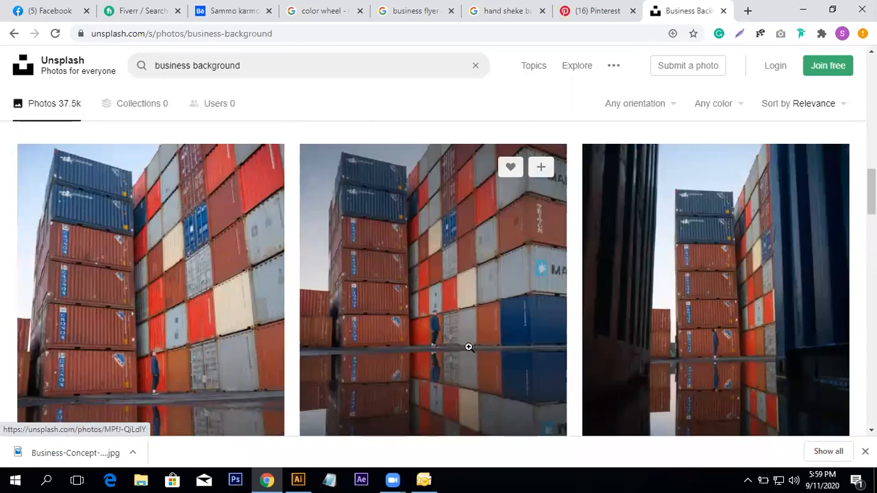
scroll(469, 348, "down", 17)
scroll(468, 347, "up", 20)
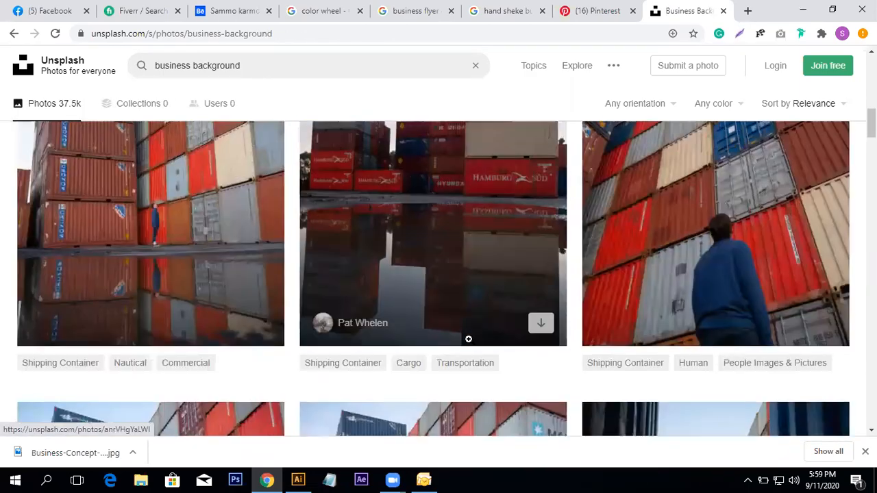
scroll(469, 339, "up", 5)
Search Unsplash for "businessman picture" and look through the photos for one suited to the flyer.
left_click(201, 65)
double_click(199, 65)
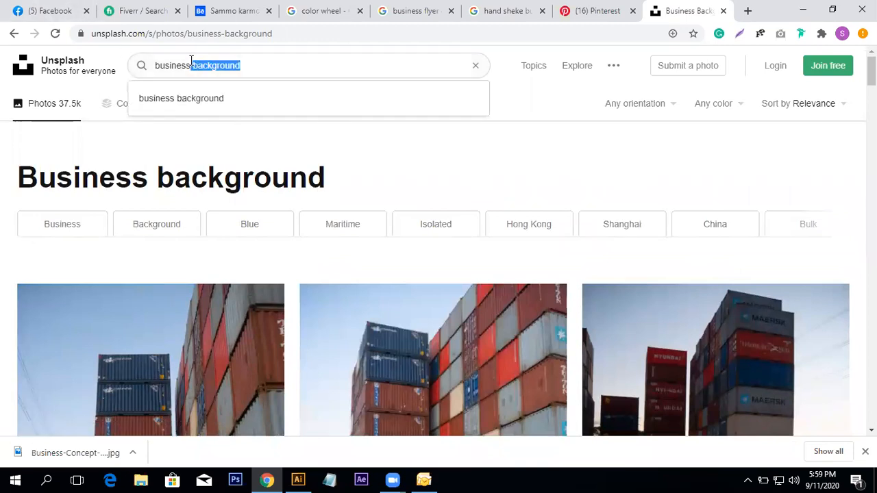
type("man")
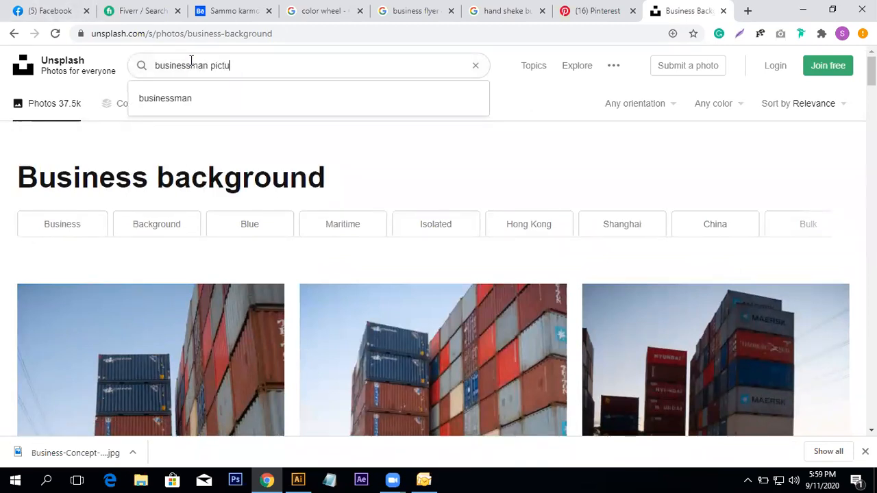
key("Return")
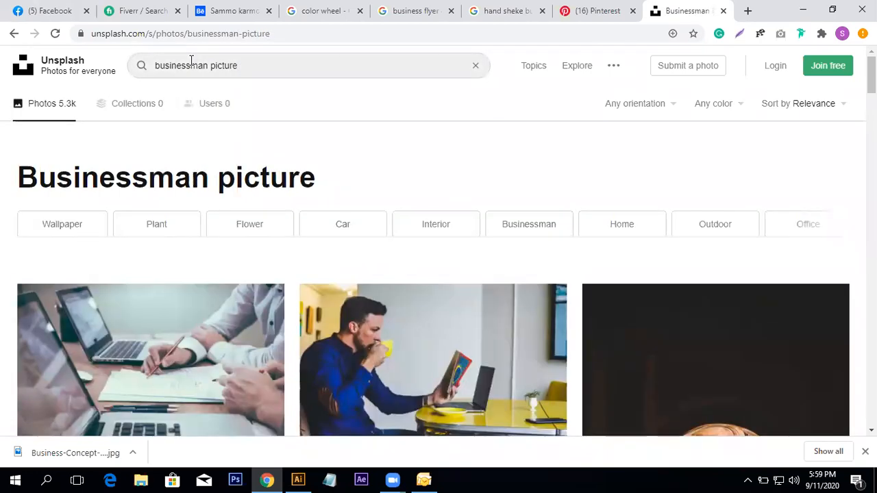
scroll(423, 293, "down", 10)
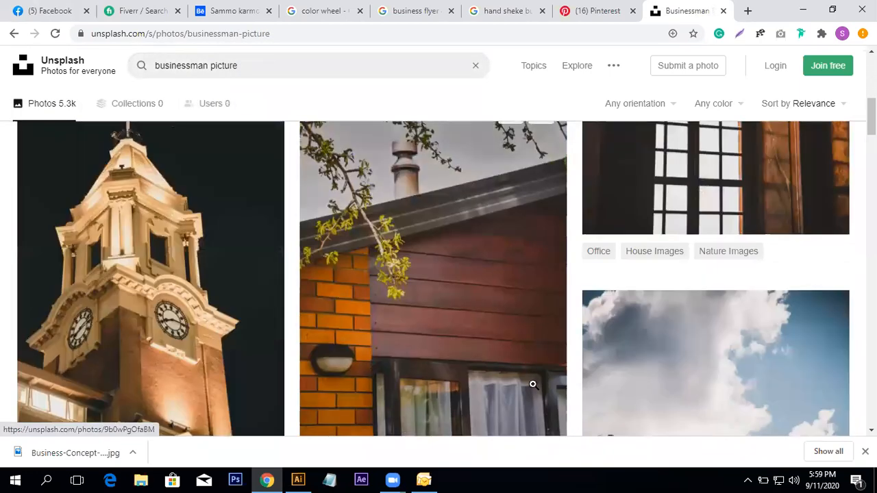
scroll(423, 293, "down", 10)
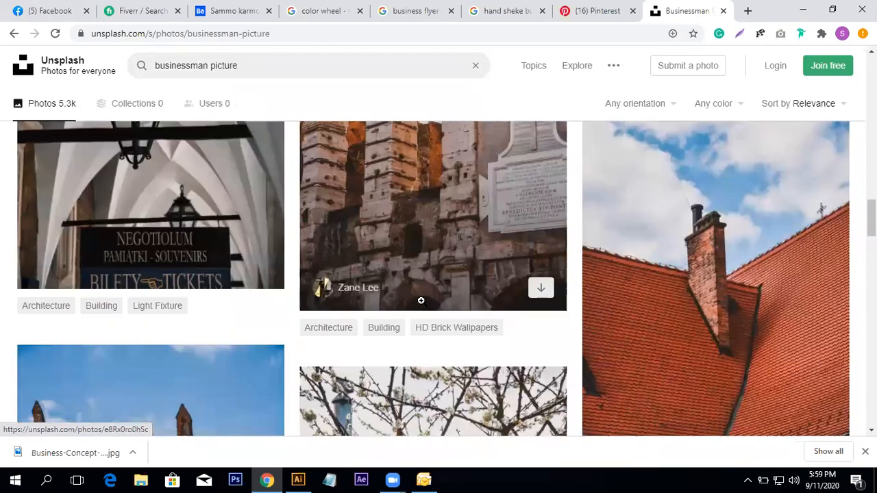
Return to the first "businessman picture" results and open the photo of people writing on paper beside laptops.
scroll(421, 300, "up", 15)
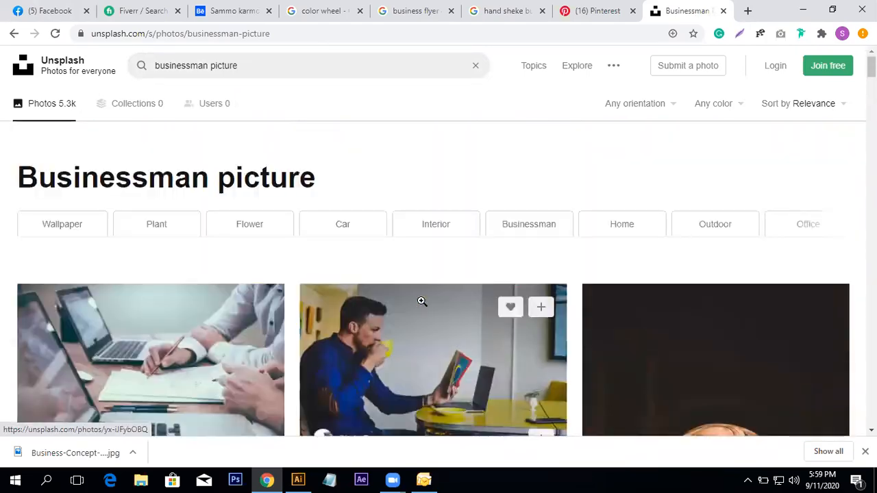
scroll(422, 301, "down", 3)
left_click(215, 226)
scroll(410, 248, "down", 3)
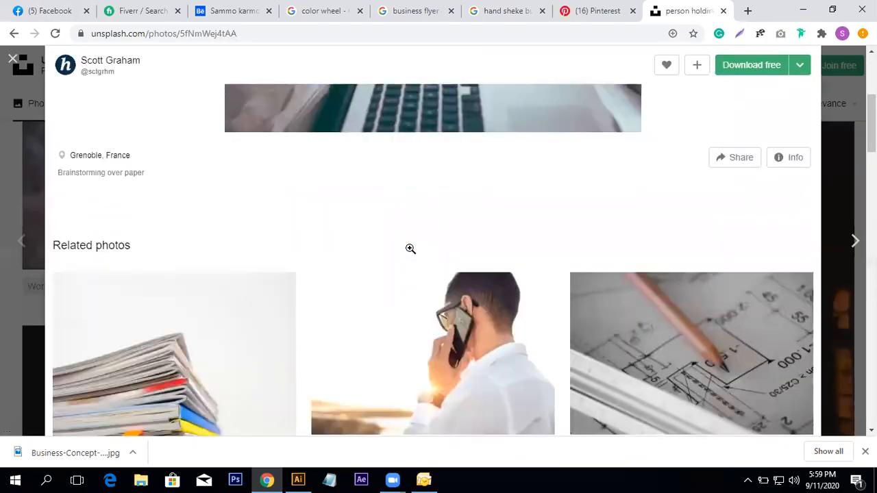
scroll(410, 249, "down", 4)
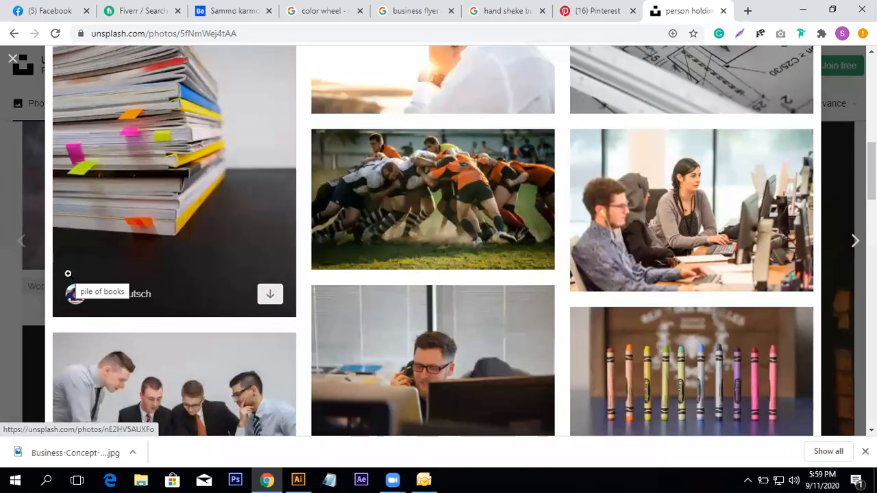
Look through the related photos and open the one of four men in ties around a meeting table.
scroll(213, 356, "down", 3)
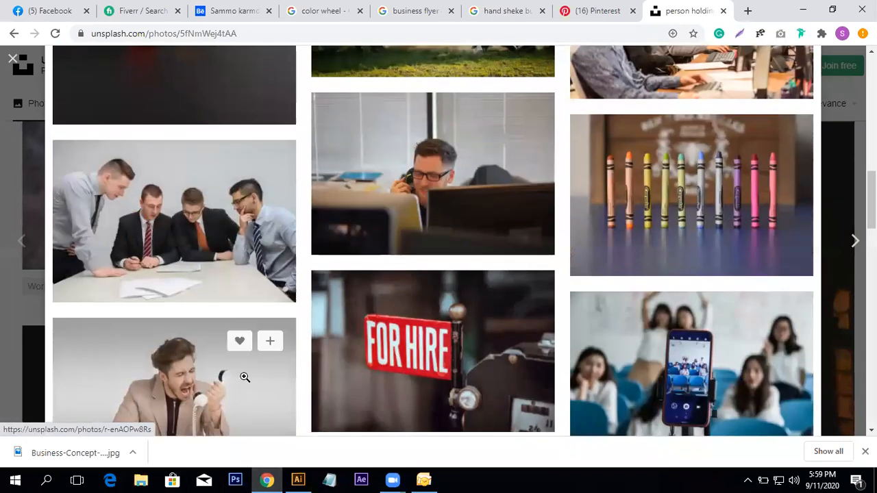
scroll(254, 370, "down", 3)
scroll(284, 349, "down", 3)
scroll(286, 350, "up", 4)
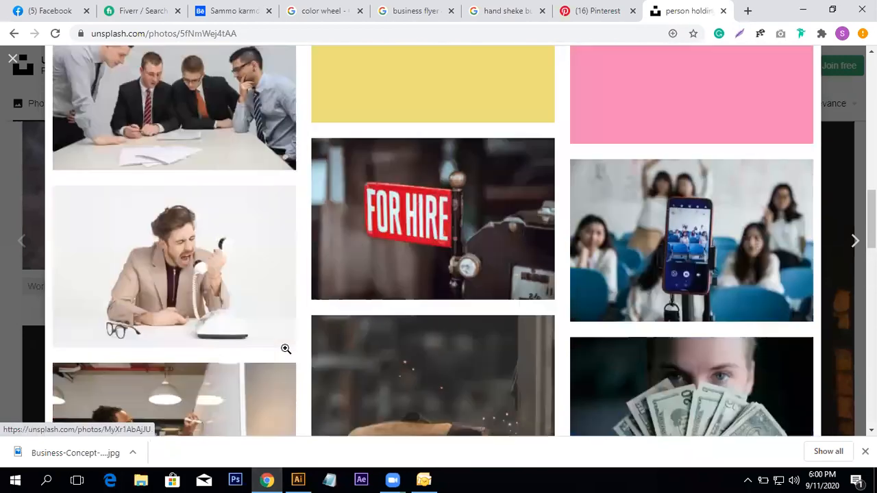
scroll(286, 350, "up", 3)
left_click(169, 312)
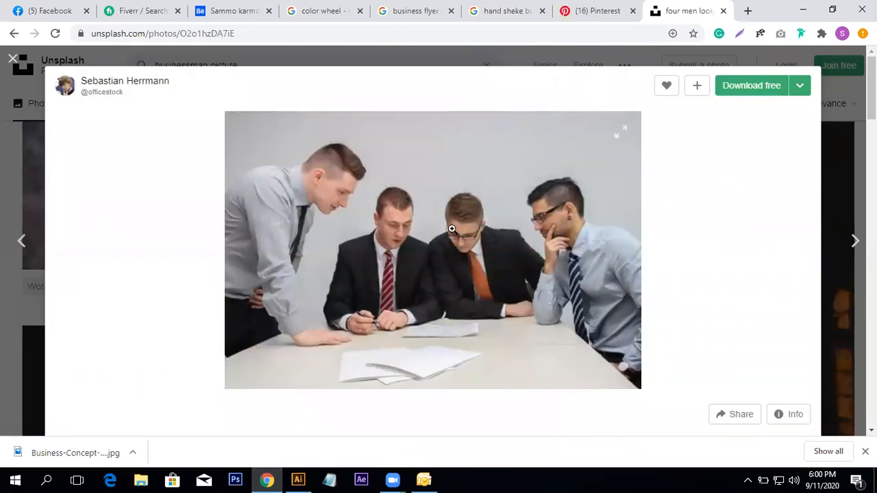
Save the photo of the four men to the Desktop as a JPEG image under its suggested file name.
right_click(378, 213)
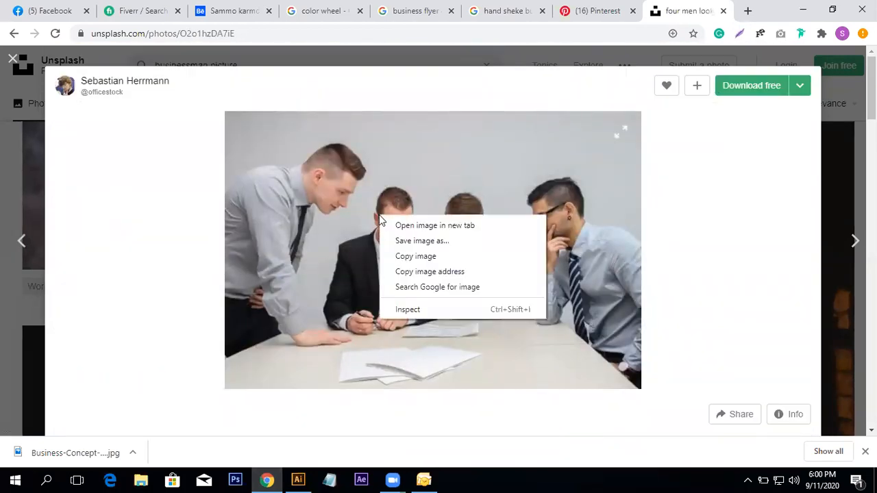
left_click(457, 243)
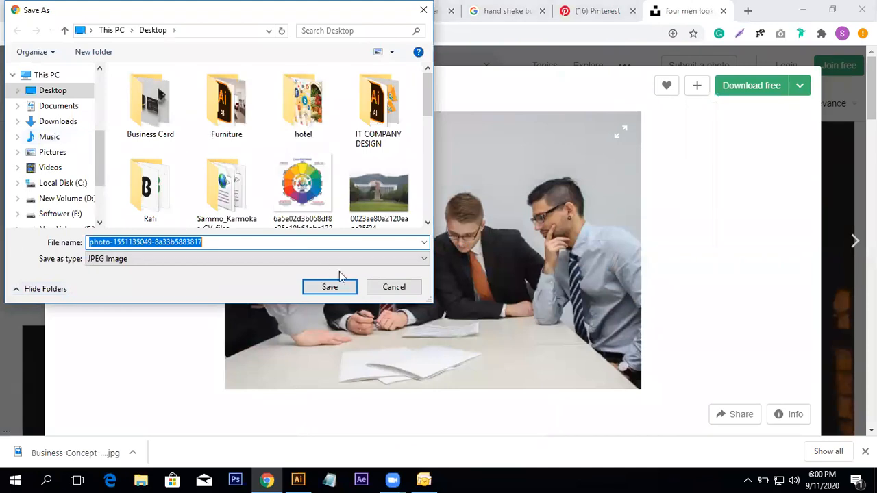
left_click(335, 288)
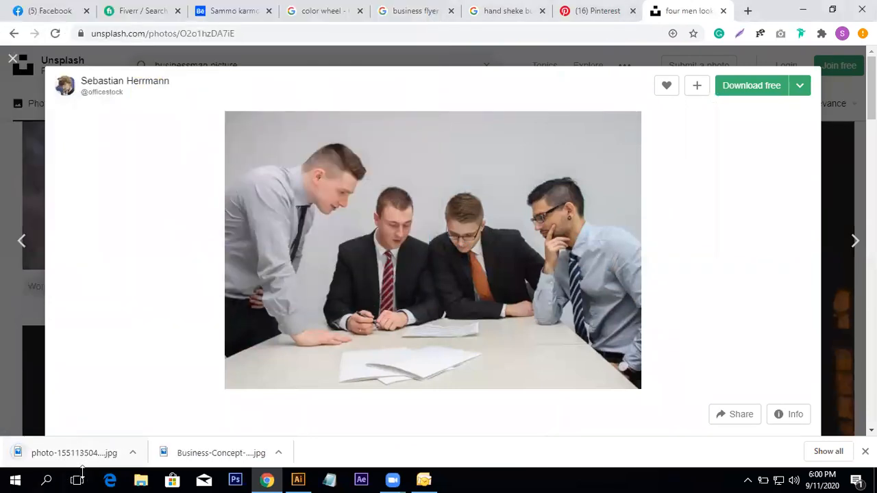
Switch to Illustrator and place the downloaded photo of the four men over the flyer artboard.
left_click(299, 480)
left_click_drag(305, 483, 306, 479)
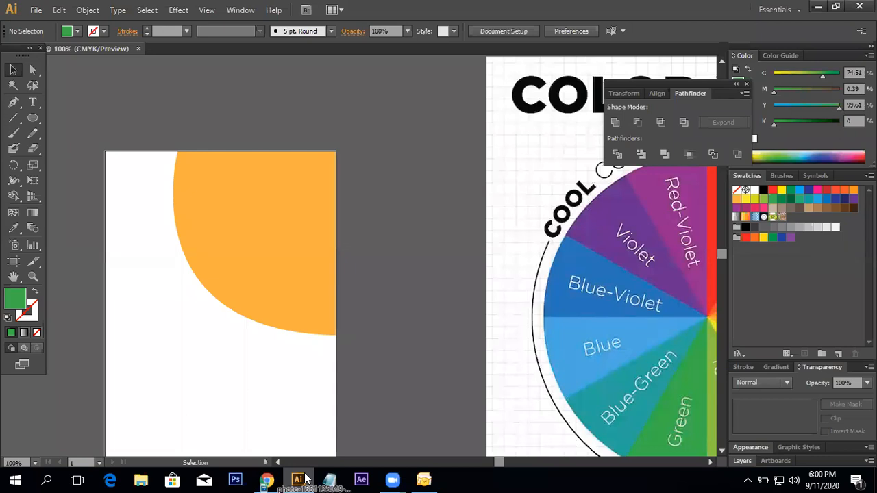
left_click(268, 480)
left_click_drag(79, 451, 323, 261)
left_click_drag(416, 268, 286, 274)
key("space")
left_click_drag(280, 274, 362, 277)
key("space")
left_click_drag(393, 351, 448, 292)
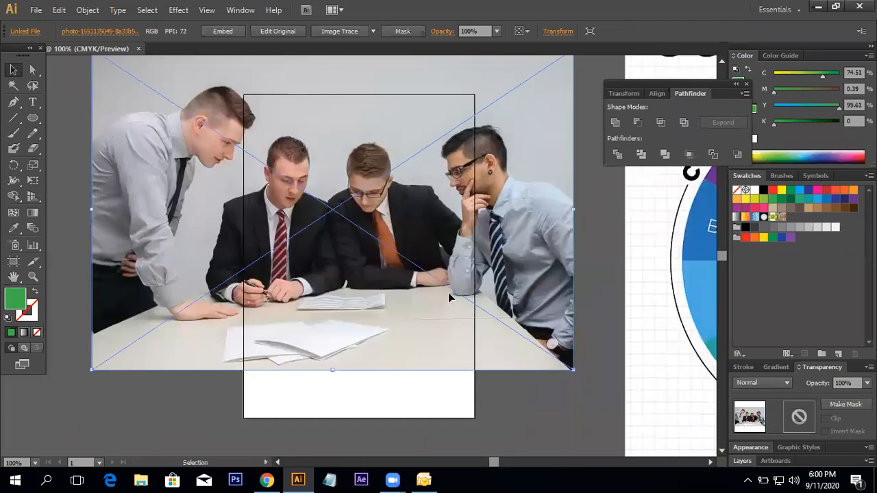
key("space")
left_click_drag(362, 264, 343, 324)
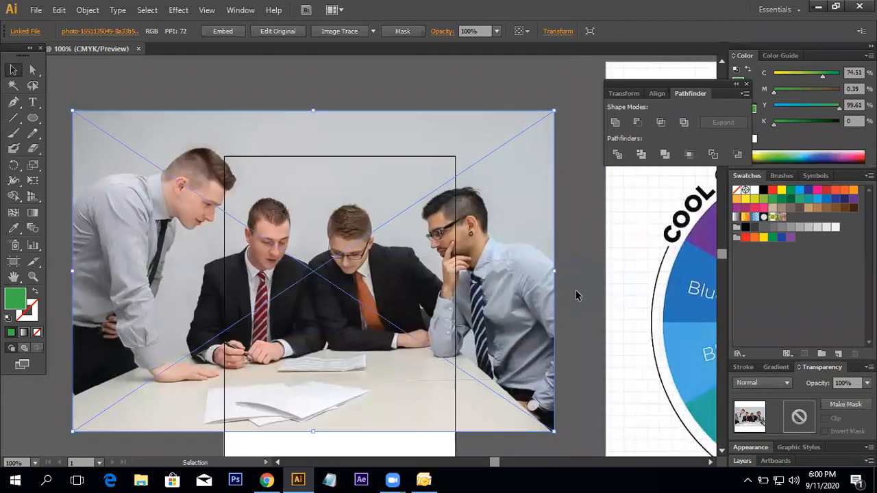
Move the placed photo off the flyer onto the empty canvas above it and deselect it.
left_click(577, 295)
key("space")
left_click_drag(357, 278, 354, 231)
key("space")
left_click_drag(375, 247, 406, 395)
left_click_drag(408, 396, 351, 283)
left_click_drag(510, 321, 510, 250)
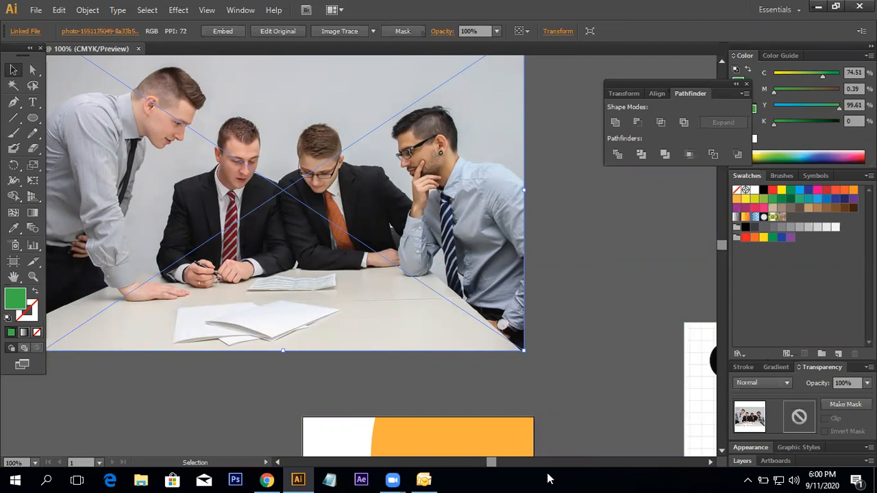
left_click(381, 253, "ctrl+alt")
left_click(381, 254, "ctrl+alt")
left_click_drag(495, 203, 462, 276)
left_click(462, 278)
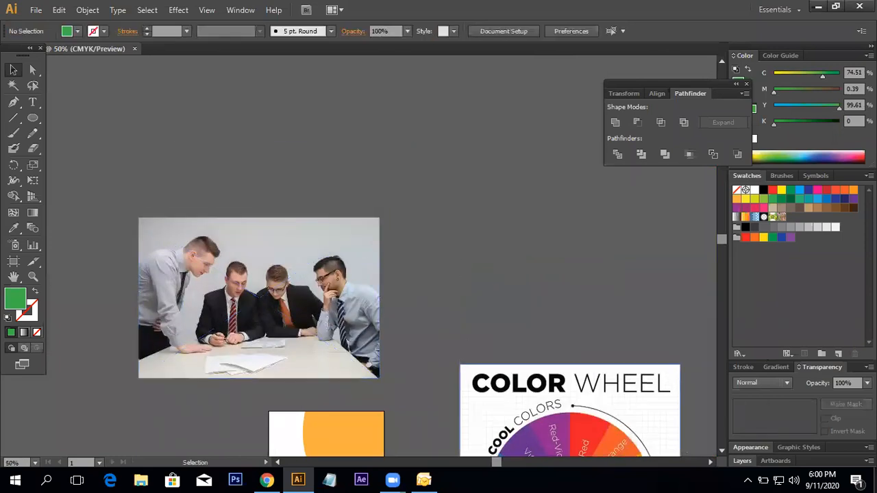
left_click(335, 330)
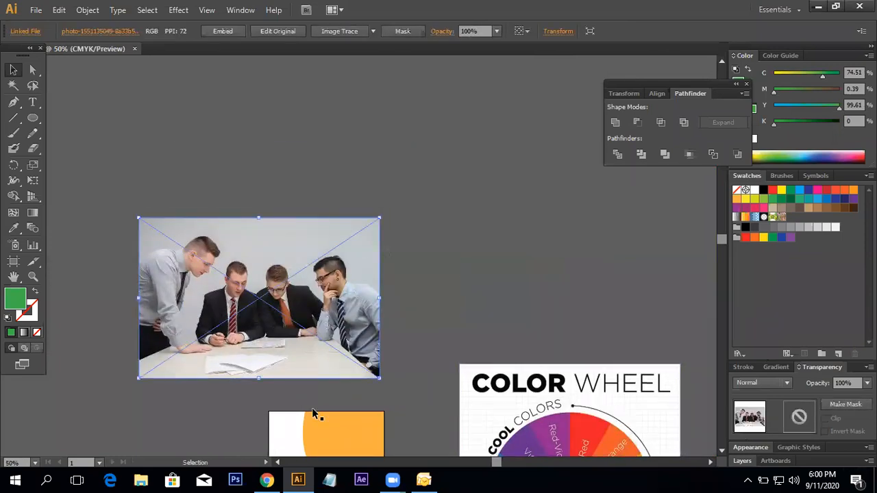
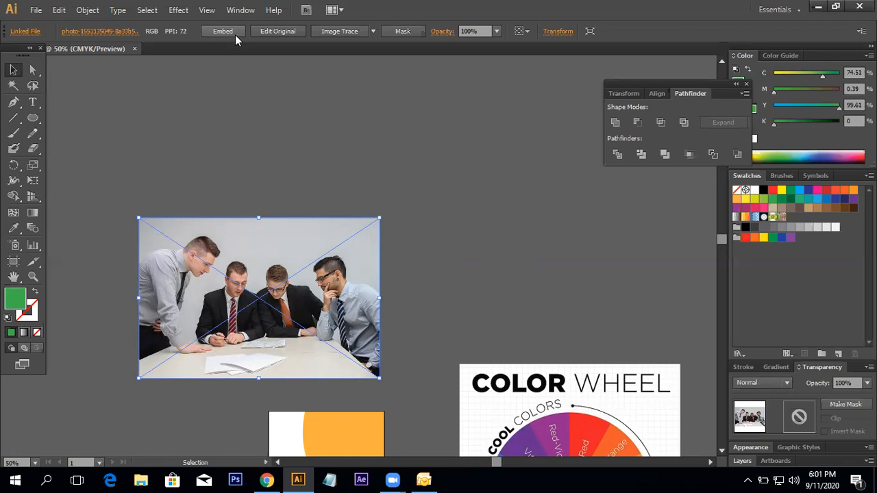
left_click(446, 209)
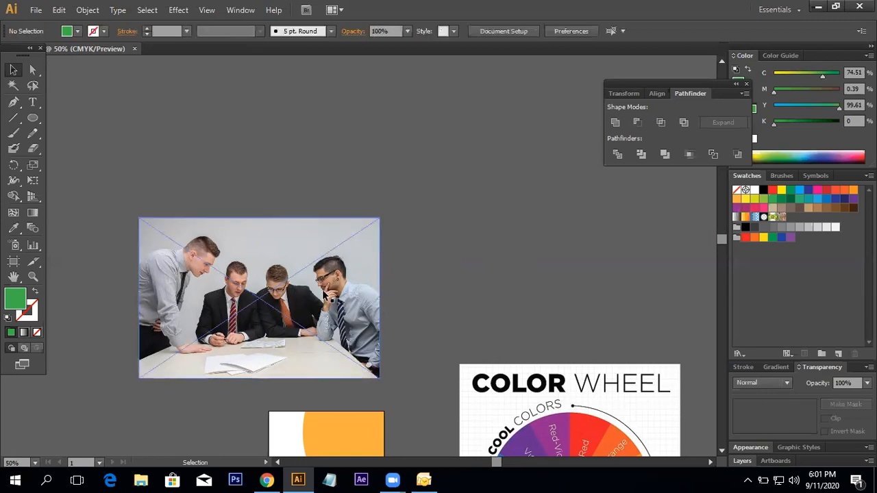
left_click(144, 255)
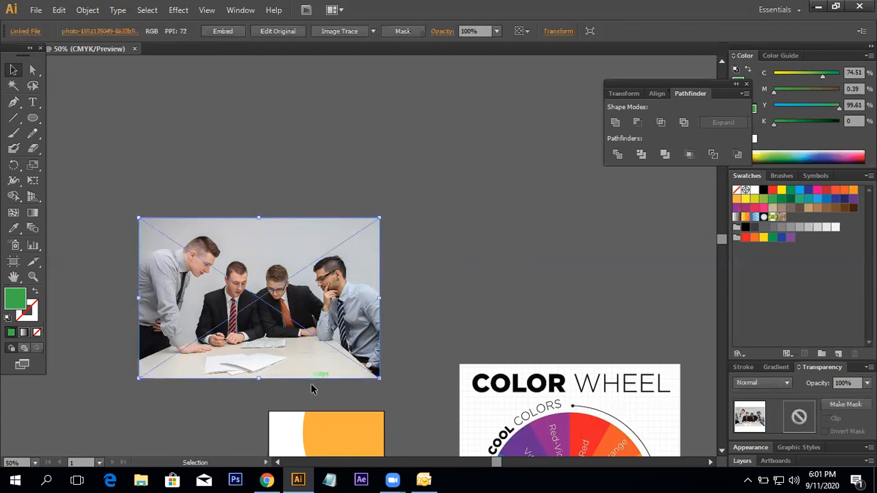
Copy the photo from the Unsplash page, paste it into the Illustrator document and place it beside the linked one.
left_click(267, 480)
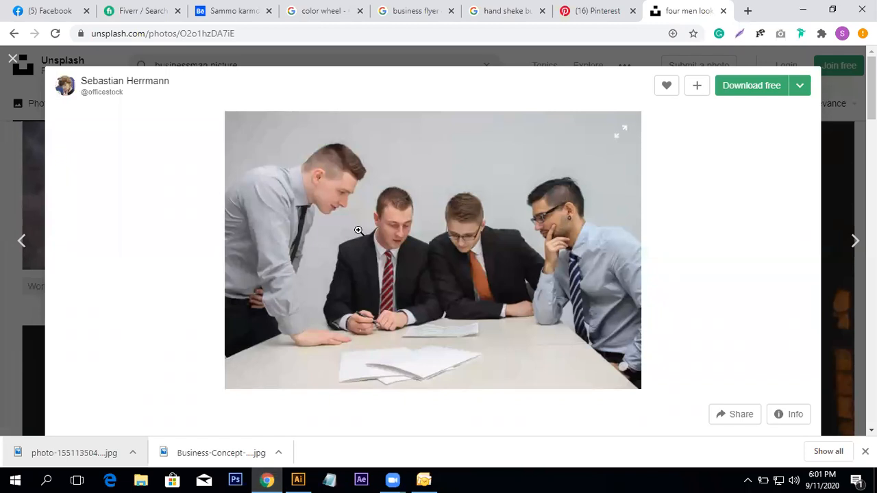
key("alt+Tab")
key("ctrl+v")
left_click_drag(351, 292, 499, 271)
Select the linked and pasted photos in turn to compare them, and delete the pasted copy.
left_click(329, 322)
left_click(478, 204)
left_click(295, 302)
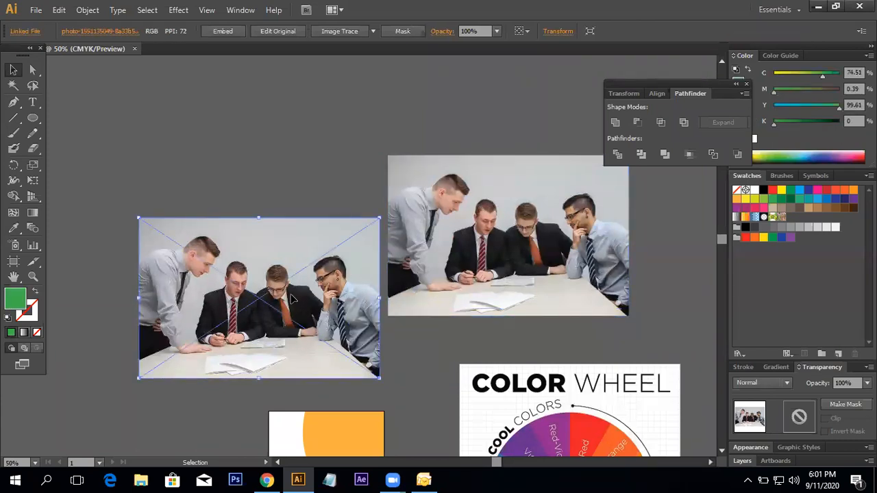
left_click(544, 206)
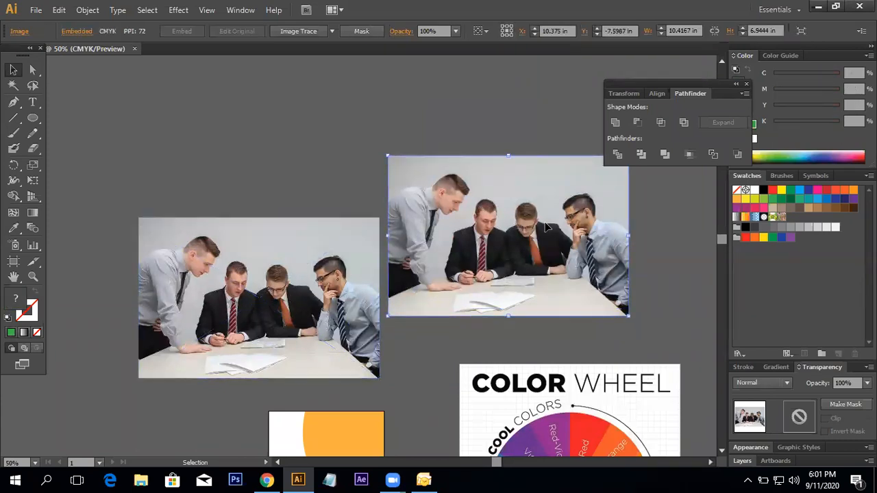
key("Delete")
Embed the linked photo of the four men in the document.
left_click(303, 255)
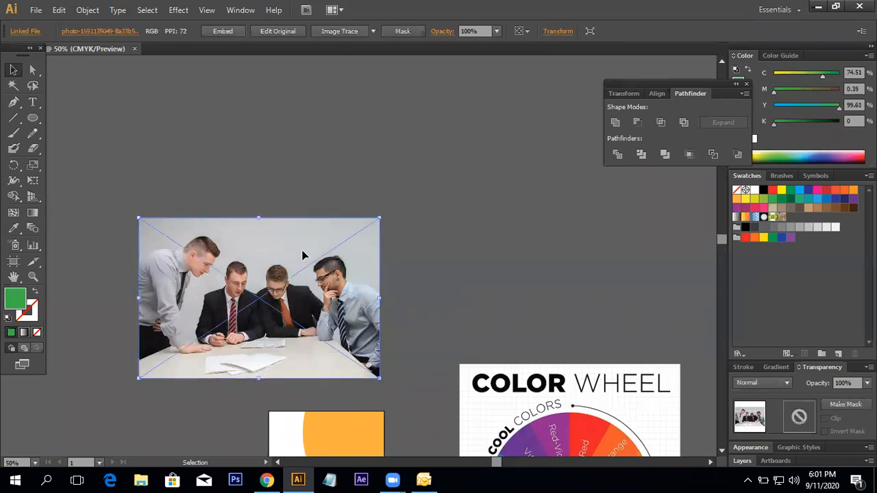
left_click(492, 201)
left_click(256, 337)
left_click(219, 31)
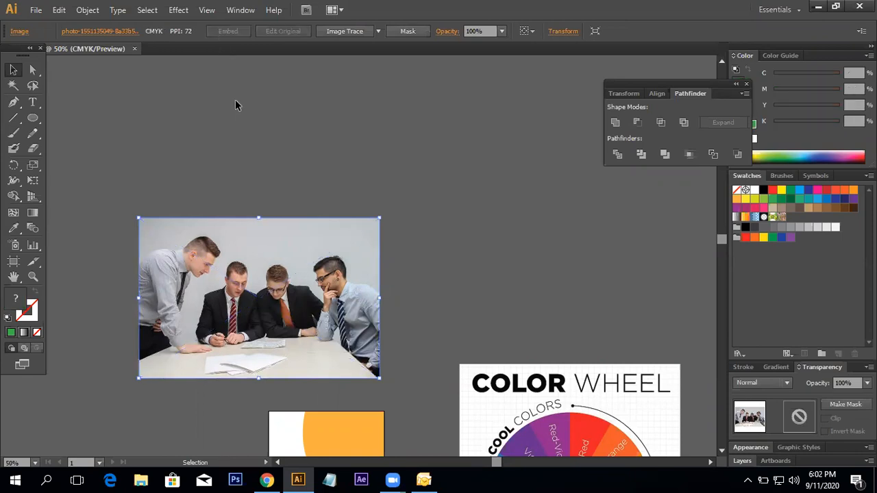
left_click(255, 201)
left_click(251, 285)
Scale the embedded photo down and align its upper left corner with that of the flyer.
left_click_drag(433, 334, 378, 199)
left_click_drag(285, 161, 362, 314)
key("ctrl+equal")
left_click_drag(486, 157, 437, 230)
left_click_drag(372, 272, 403, 279)
left_click_drag(394, 296, 330, 285)
Send the photo to the back, behind the orange curved shape, and deselect it.
right_click(334, 286)
mouse_move(386, 359)
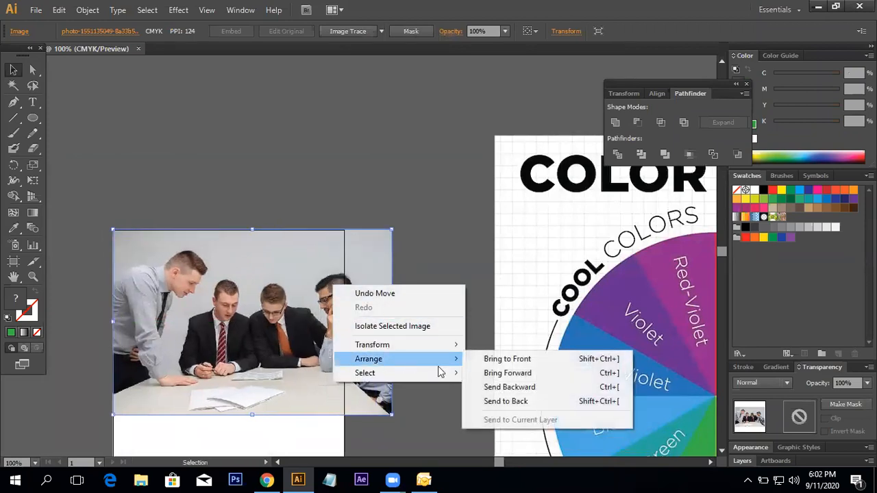
left_click(490, 402)
left_click(397, 272)
left_click(389, 274)
left_click(445, 260)
key("space")
left_click_drag(403, 268, 510, 284)
left_click_drag(438, 239, 451, 282)
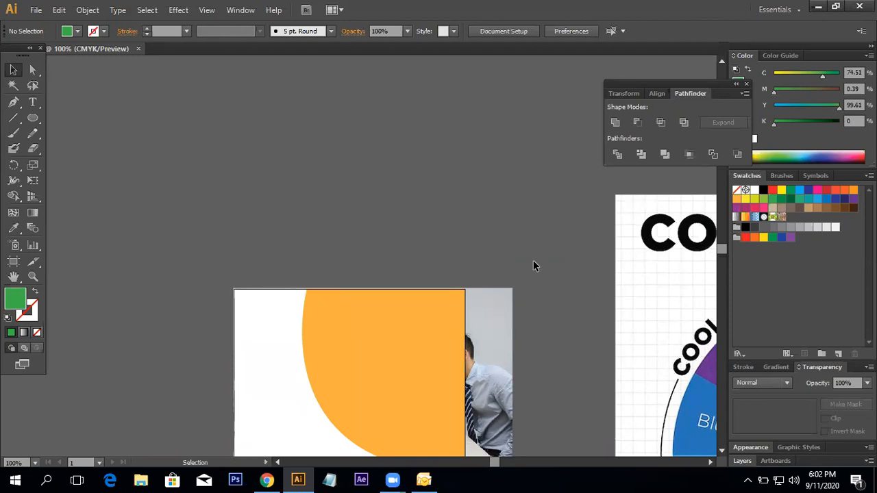
scroll(534, 271, "down", 5)
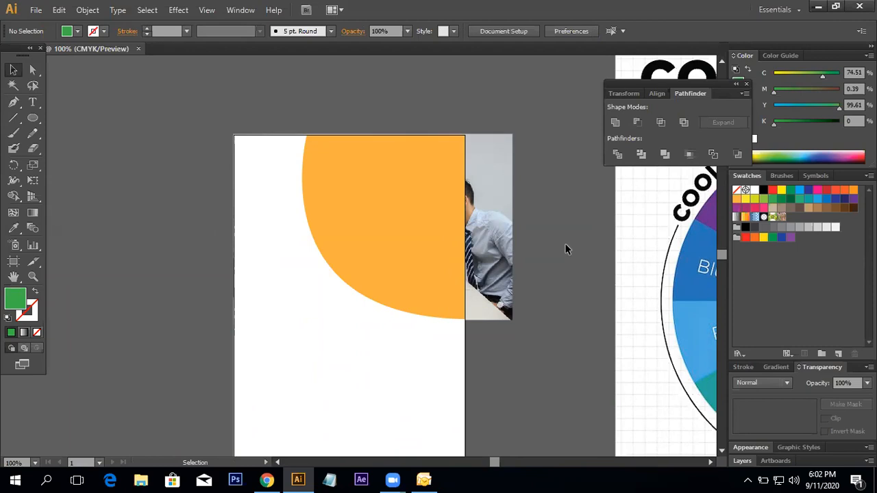
Move the photo above the flyer and bring it to the front.
left_click(504, 220)
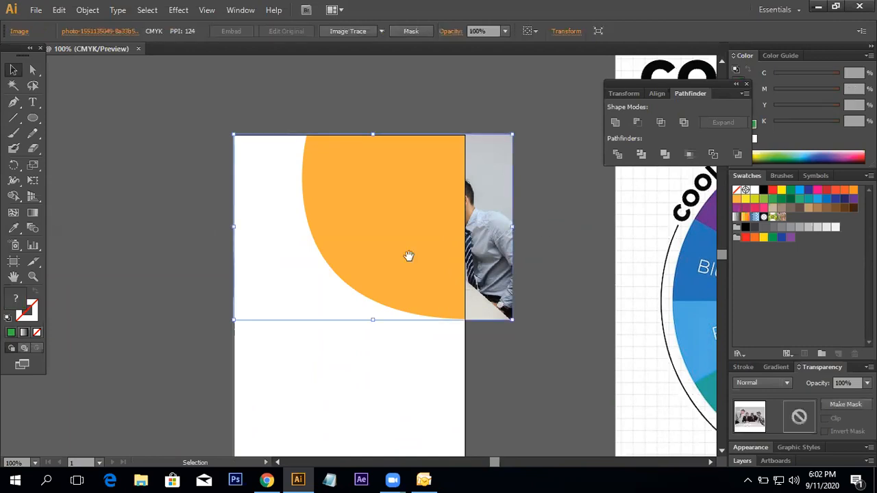
scroll(482, 296, "up", 2)
left_click_drag(482, 296, 483, 109)
scroll(483, 109, "up", 4)
right_click(451, 265)
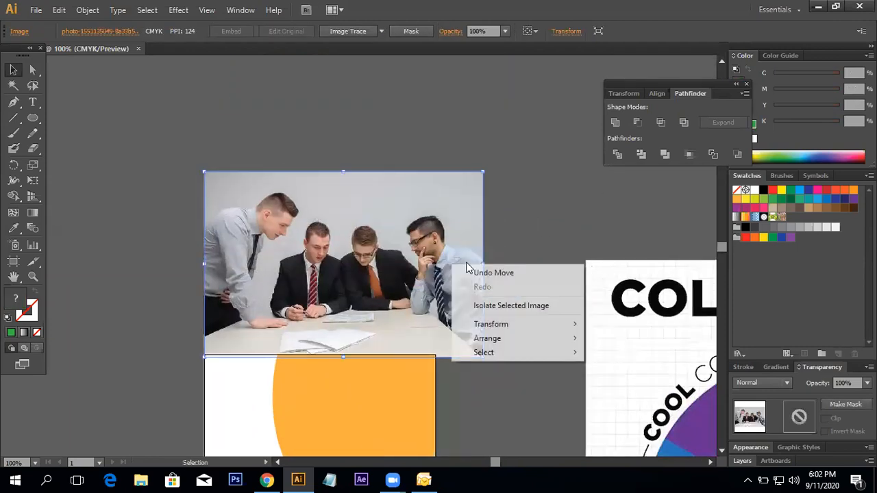
mouse_move(510, 337)
left_click(644, 340)
left_click(511, 353)
Place the photo over the flyer's upper part with their upper edges aligned, and send it to the back behind the orange shape.
left_click_drag(473, 308, 459, 223)
left_click_drag(406, 214, 416, 377)
left_click_drag(416, 377, 425, 266)
right_click(425, 271)
mouse_move(492, 333)
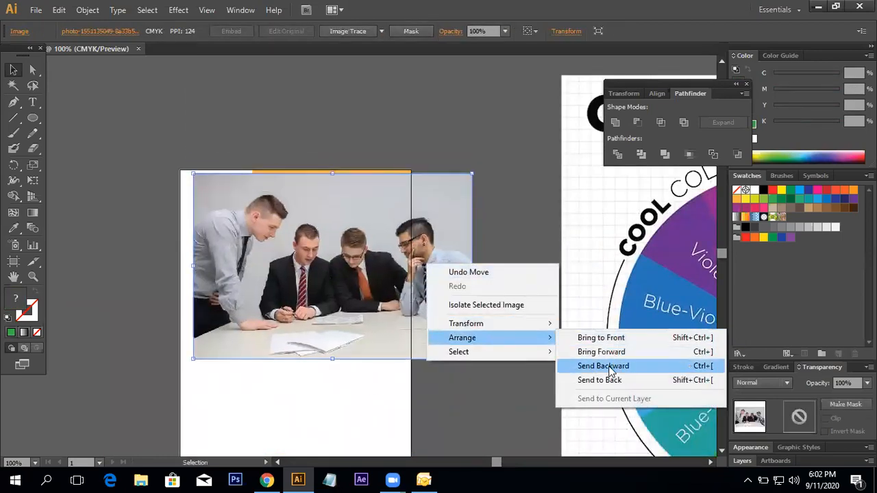
left_click(608, 380)
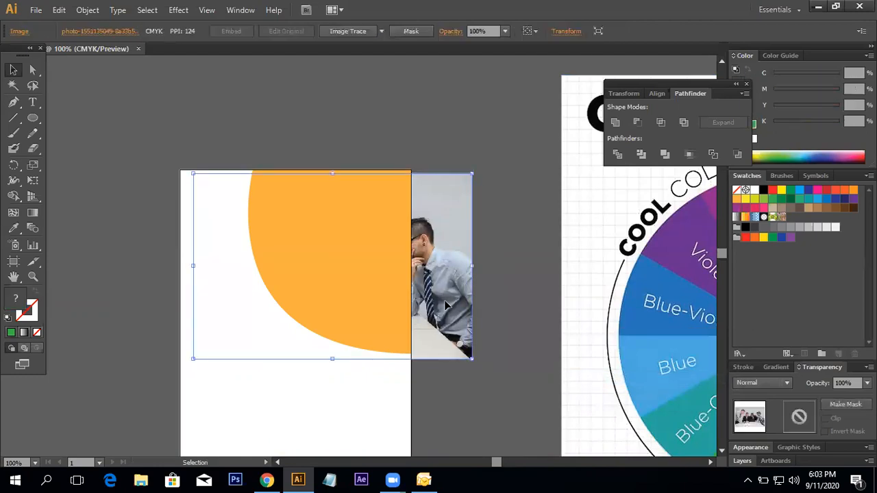
left_click_drag(447, 303, 444, 299)
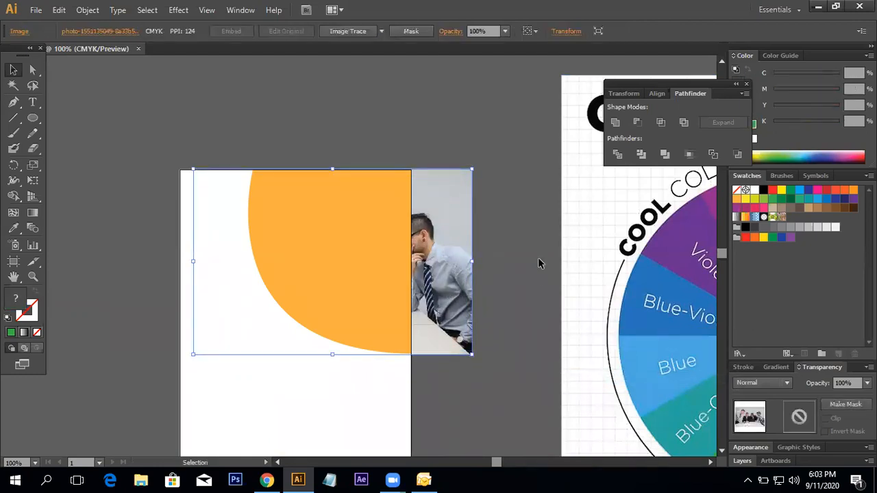
left_click(538, 259)
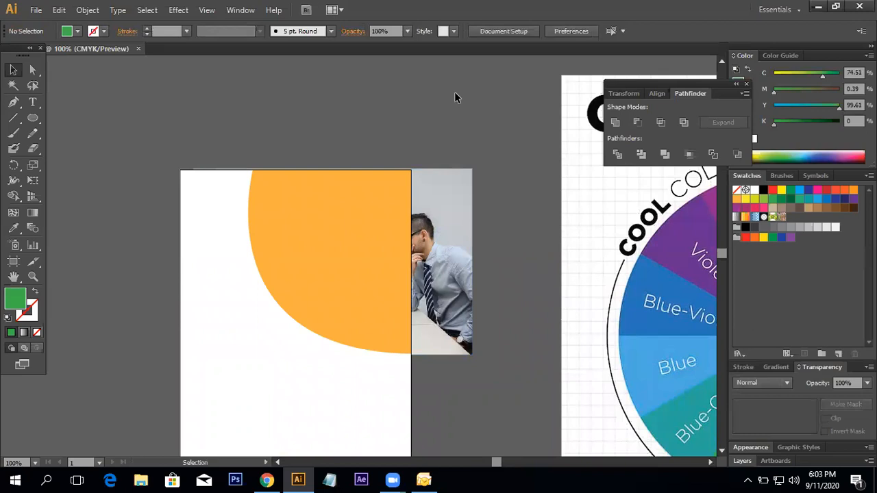
left_click(447, 214)
left_click(508, 179)
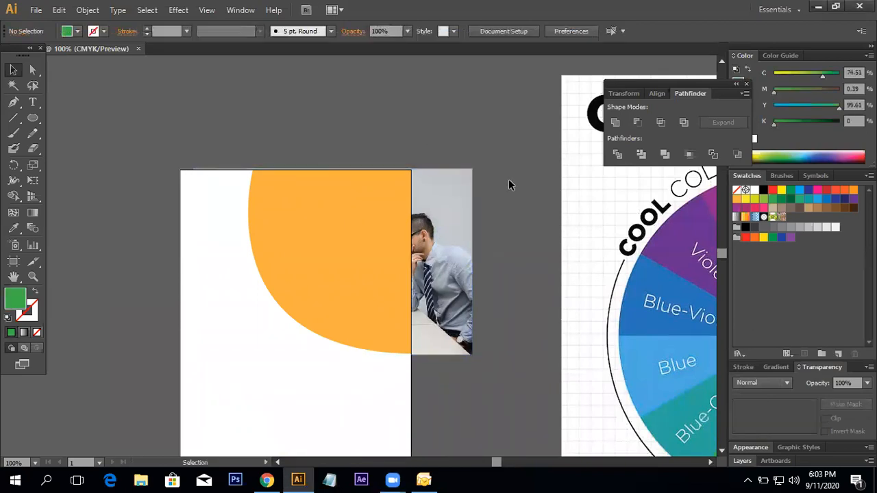
left_click(439, 198)
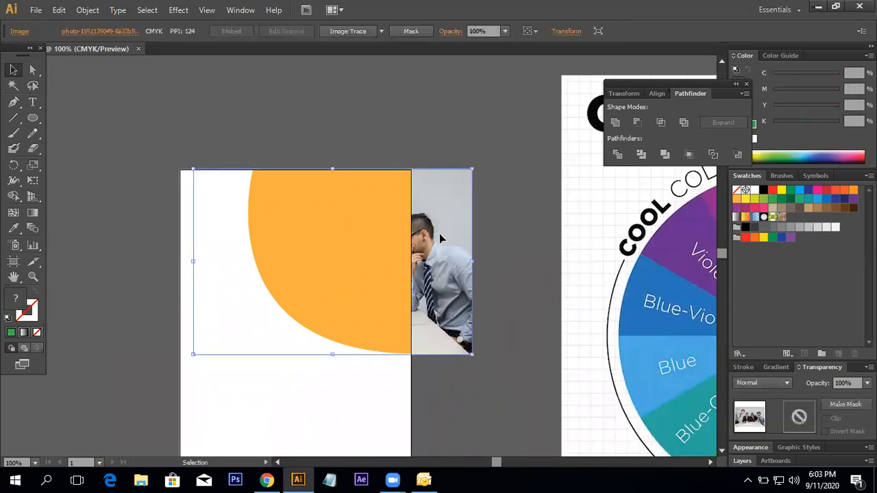
left_click(393, 146)
Draw a green circle with the Ellipse tool on the empty canvas up and to the left of the flyer.
mouse_move(225, 127)
left_mouse_down()
mouse_move(350, 242)
mouse_move(448, 299)
left_mouse_up()
left_click(32, 117)
left_click_drag(193, 141, 244, 205)
left_click(13, 70)
Duplicate the green circle twice, placing one copy to its right and the other below it.
left_click(306, 139)
left_click_drag(198, 157, 237, 314)
left_click(361, 278)
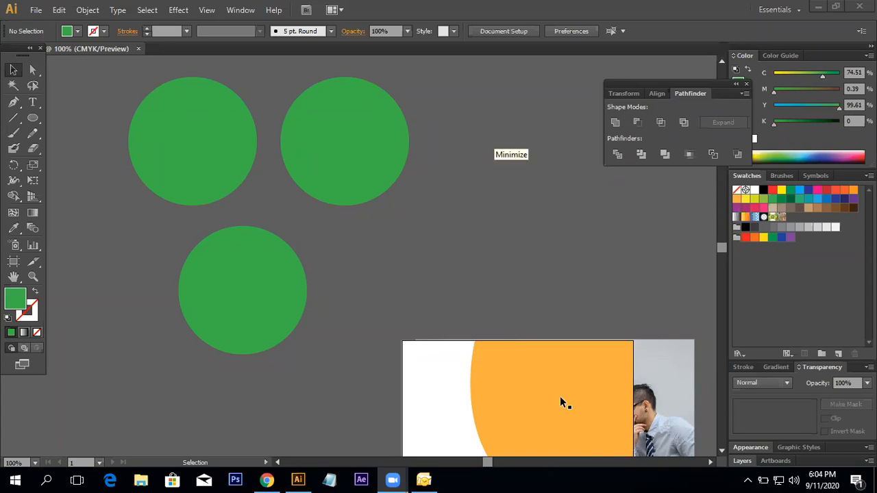
Practise selecting all three green circles together, clearing the selection between rounds.
left_click(693, 262)
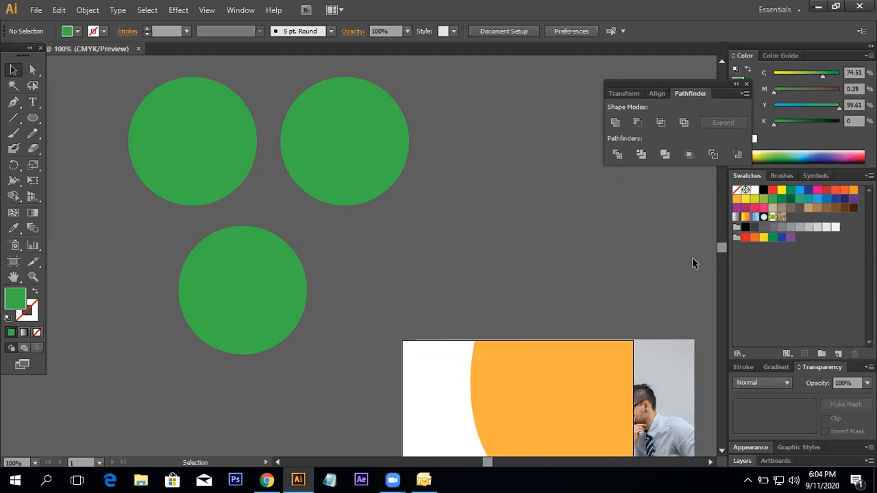
left_click(215, 120)
left_click(411, 213)
left_click(217, 170)
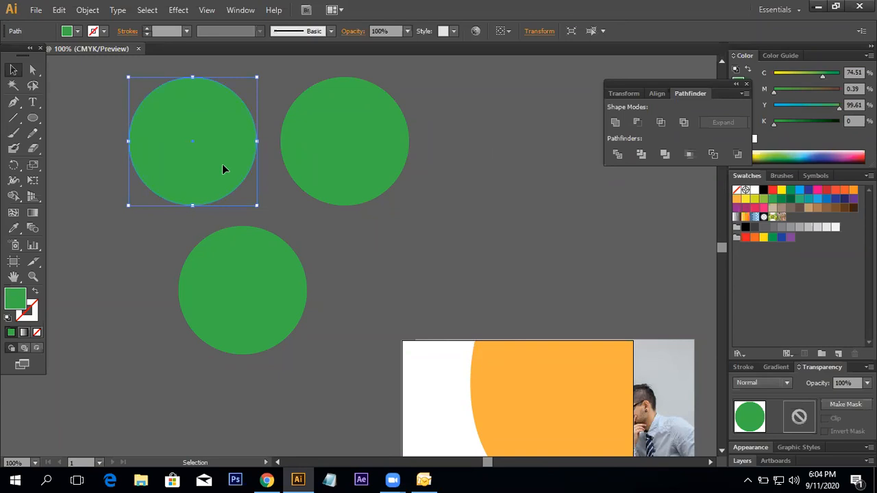
left_click(379, 162, "shift")
left_click(265, 308, "shift")
left_click(425, 240)
left_click(306, 166)
left_click(439, 164)
left_click(380, 153)
left_click(164, 146)
left_click(370, 156, "shift")
left_click(391, 269)
left_click(286, 163)
left_click(219, 171, "shift")
left_click(225, 274, "shift")
left_click(437, 263)
left_click(310, 157)
left_click(191, 184, "shift")
left_click(236, 281, "shift")
left_click(436, 259)
left_click(332, 166)
left_click(200, 186, "shift")
left_click(215, 312, "shift")
left_click(432, 260)
left_click(349, 130)
left_click(248, 123, "shift")
left_click(240, 274, "shift")
left_click(419, 240)
left_click(339, 143)
left_click(157, 142, "shift")
left_click(210, 313, "shift")
left_click(473, 251)
left_click(352, 177)
left_click(217, 172, "shift")
left_click(245, 274, "shift")
left_click(523, 240)
left_click(351, 176)
left_click(231, 165, "shift")
left_click(227, 297, "shift")
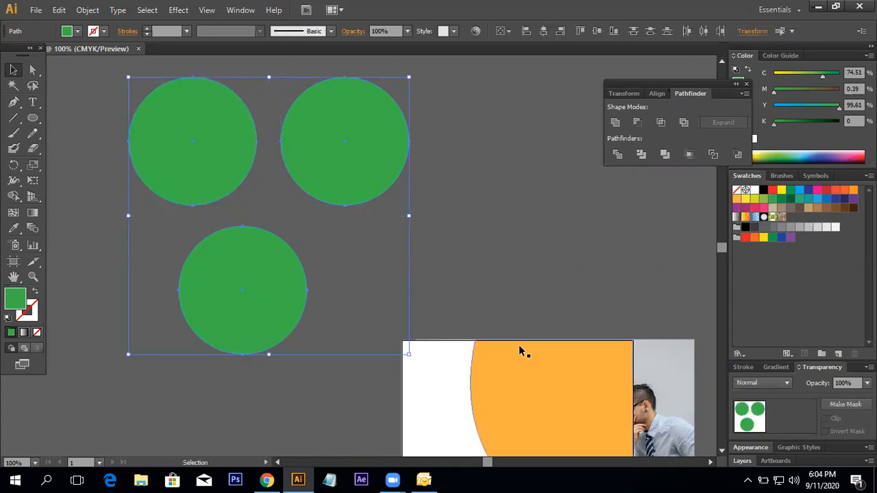
Move the lower green circle up and slightly to the right, closer beneath the gap between the two upper circles.
left_click(466, 208)
left_click_drag(257, 334, 274, 313)
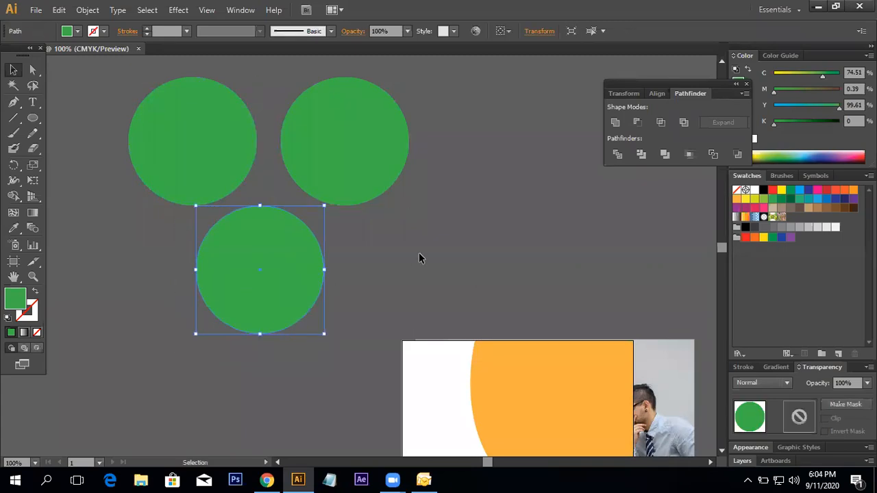
left_click(420, 253)
left_click_drag(309, 273, 308, 268)
left_click(276, 110)
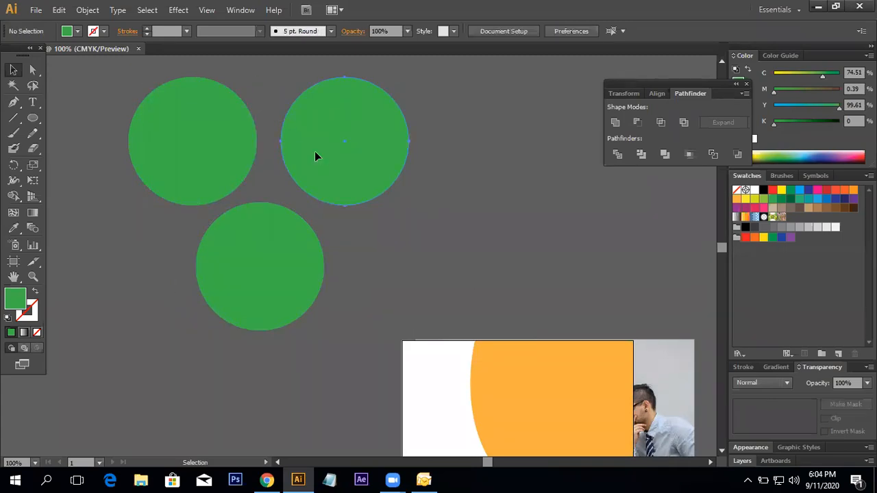
left_click(314, 156)
scroll(519, 186, "up", 1)
left_click(519, 185)
Group the three green circles and move the group around the empty canvas as one object.
left_click(194, 153)
left_click(329, 172, "shift")
left_click(262, 267, "shift")
right_click(324, 176)
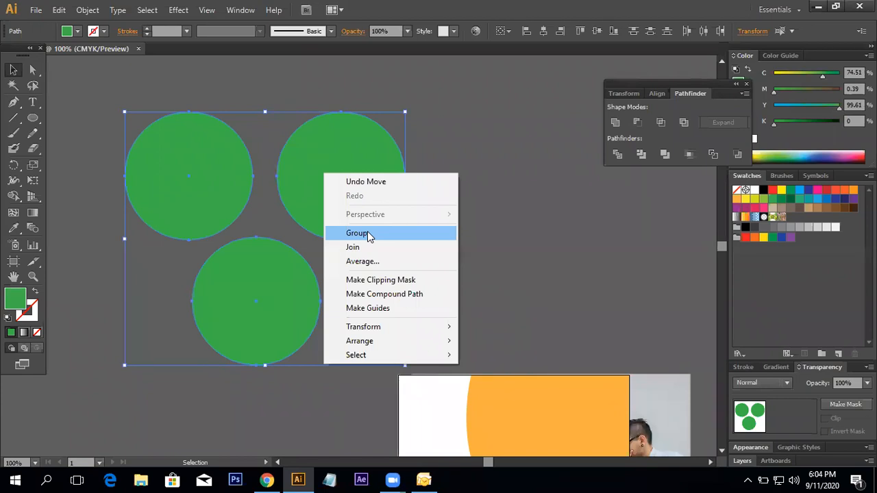
left_click_drag(309, 209, 262, 307)
left_click_drag(267, 301, 420, 202)
left_click_drag(378, 250, 289, 354)
left_click_drag(311, 287, 298, 198)
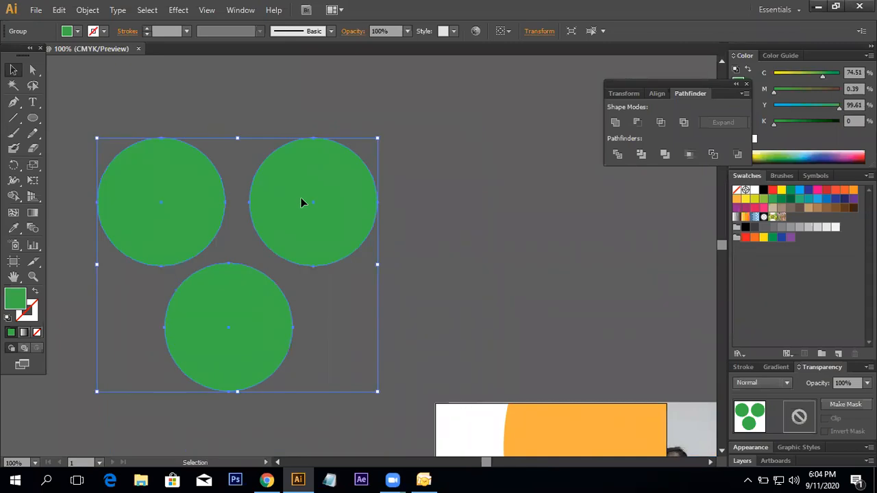
Ungroup the three green circles.
right_click(301, 199)
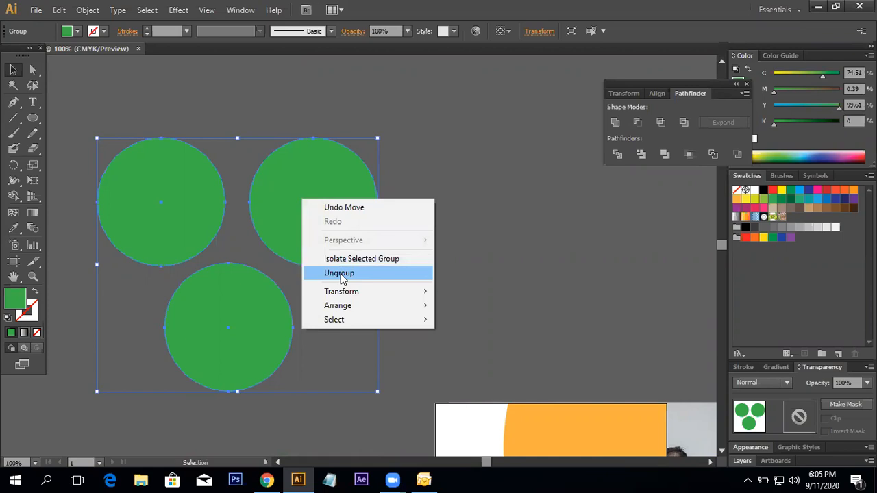
left_click(339, 273)
left_click(482, 244)
Select the three separate green circles and group them again.
left_click(320, 219)
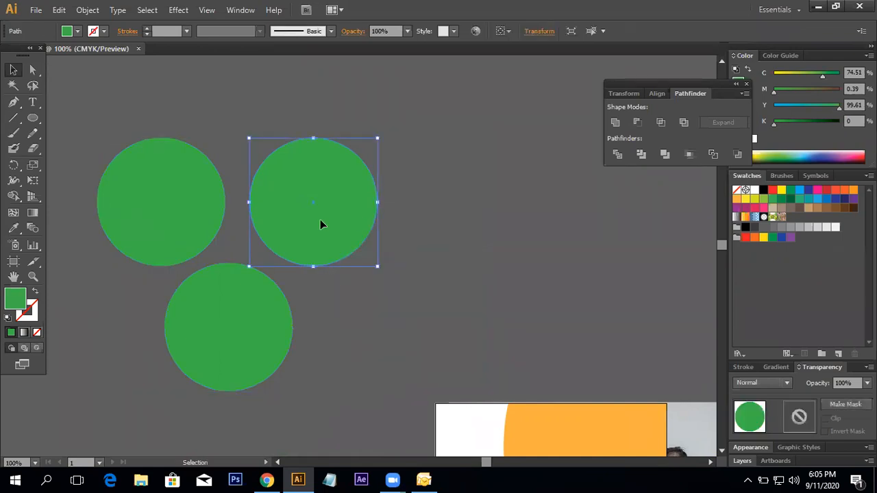
left_click(209, 221, "shift")
left_click(220, 310, "shift")
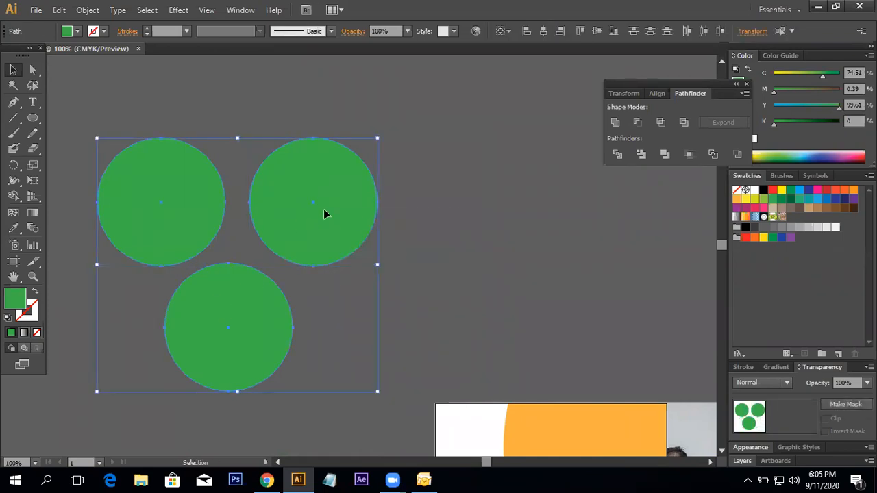
right_click(324, 210)
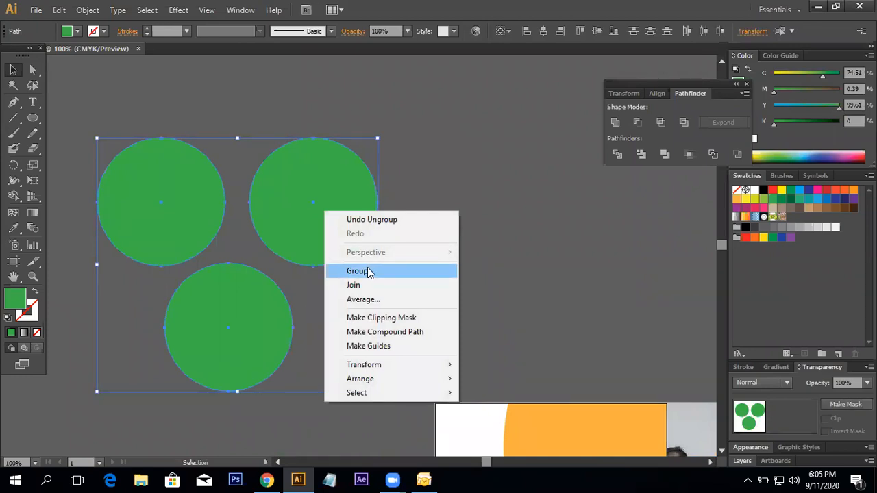
left_click(368, 272)
left_click(529, 207)
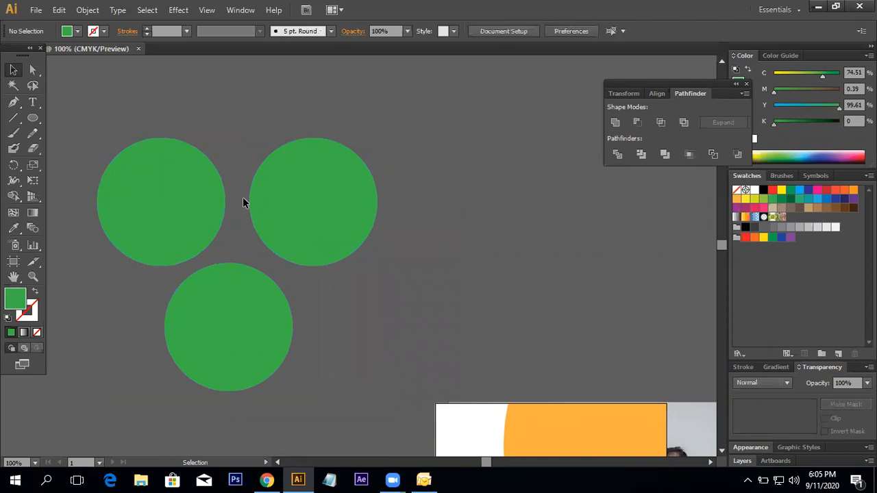
Ungroup the green circle group again so each circle is a separate object.
left_click(320, 203)
right_click(320, 204)
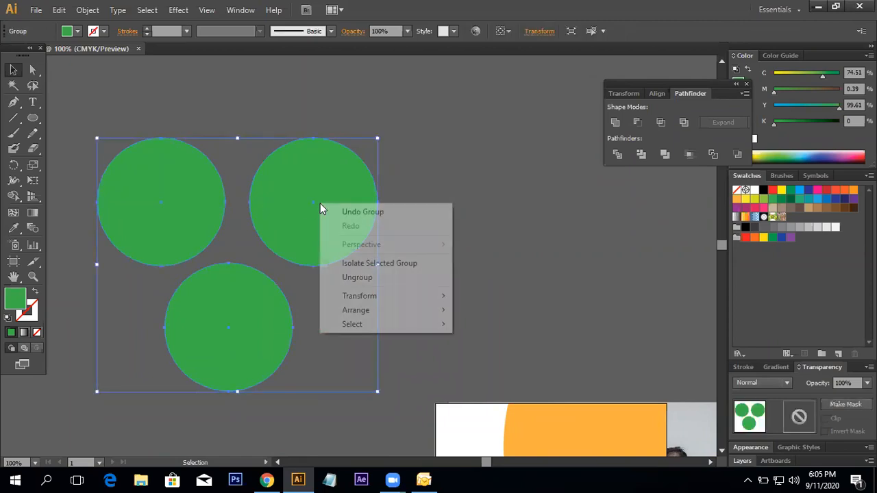
left_click(394, 277)
left_click(343, 269)
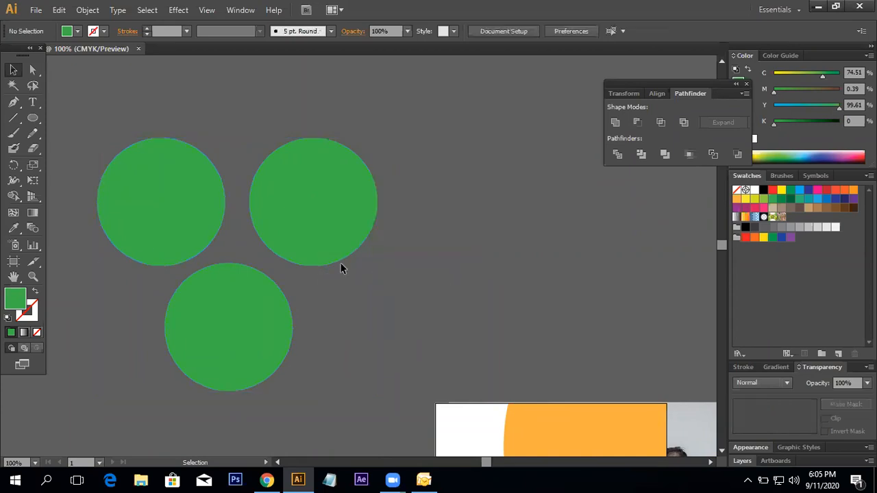
Combine the three green circles into a group once more.
left_click(270, 216)
left_click(198, 215, "shift")
left_click(218, 304, "shift")
right_click(312, 203)
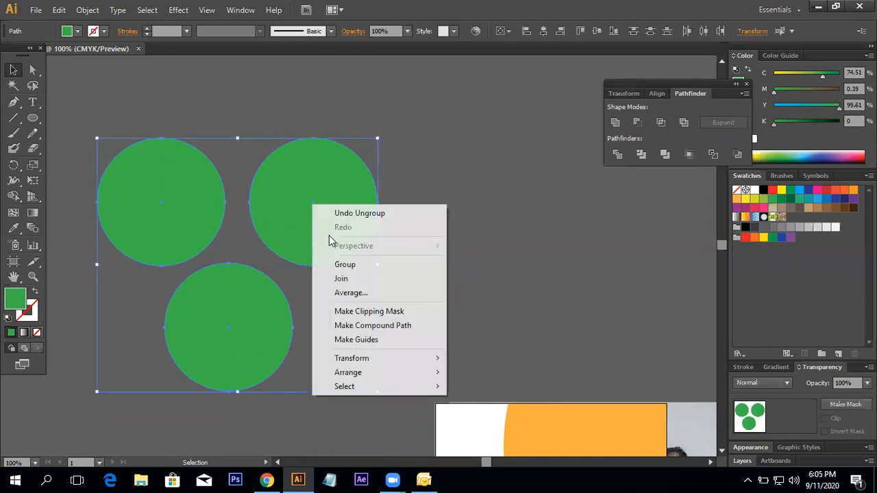
left_click(349, 265)
left_click(403, 253)
Break the group of green circles apart again and deselect them.
left_click(266, 217)
right_click(266, 213)
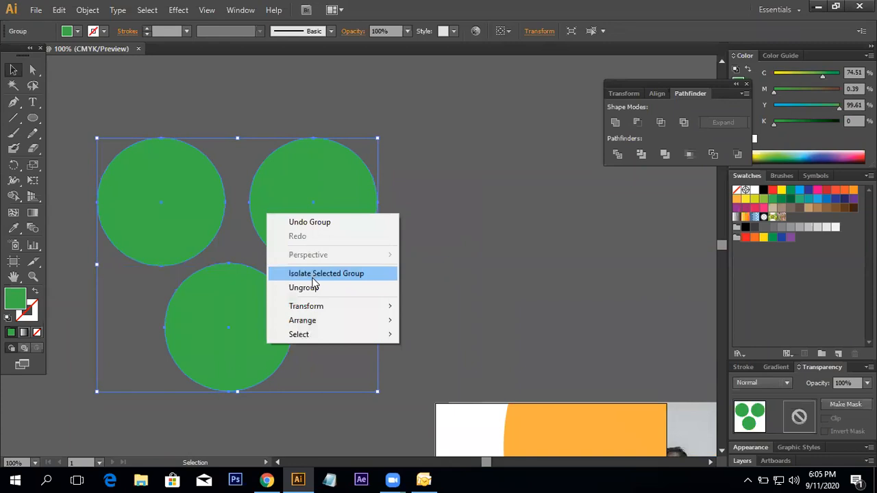
left_click(410, 262)
left_click(305, 208)
right_click(306, 210)
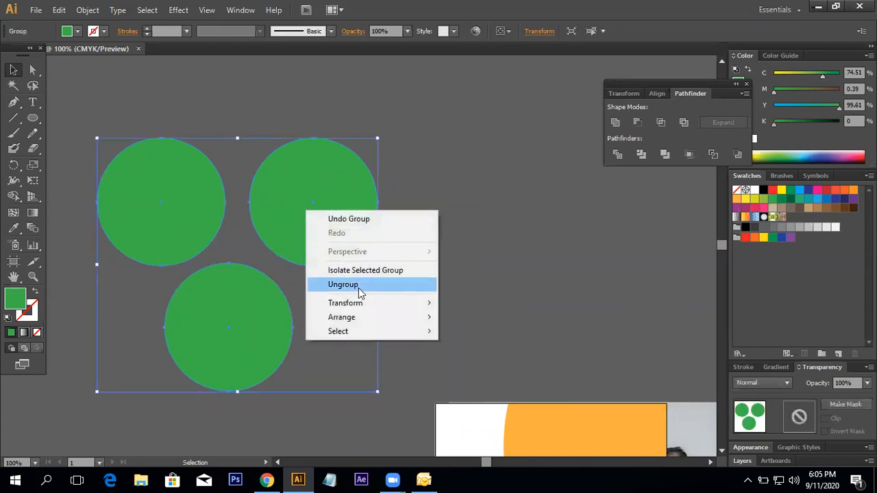
left_click(362, 294)
left_click(356, 306)
Practise selecting the flyer's orange shape and the businessmen photo together, clearing the selection between rounds.
key("space")
left_click_drag(357, 305, 68, 79)
scroll(307, 254, "up", 1)
key("space")
left_click_drag(307, 254, 336, 255)
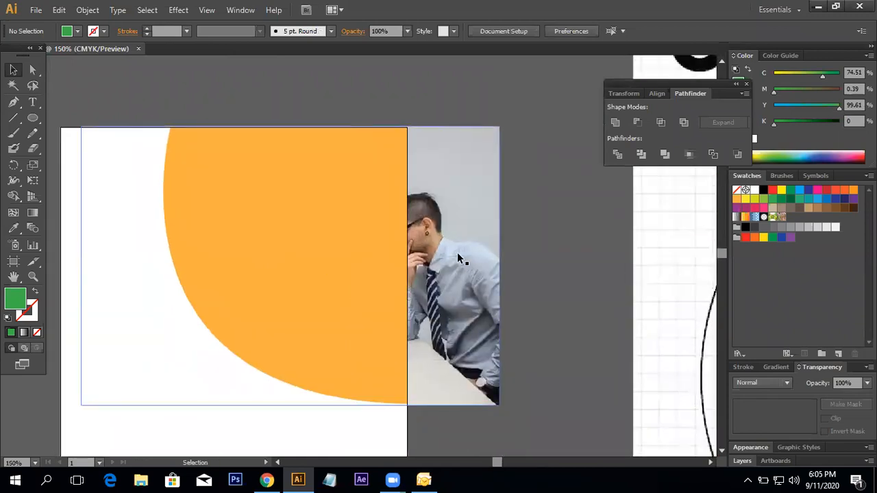
left_click(334, 255)
left_click(530, 251)
left_click(323, 250)
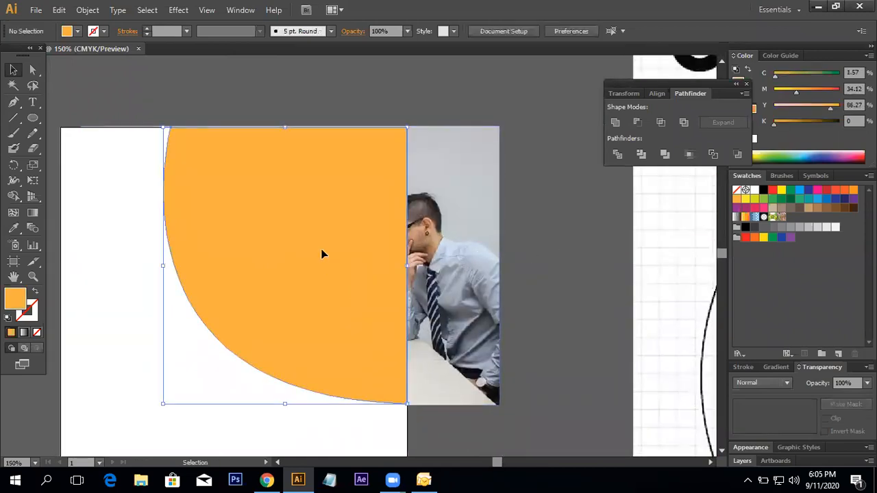
left_click(471, 263, "shift")
left_click(571, 283)
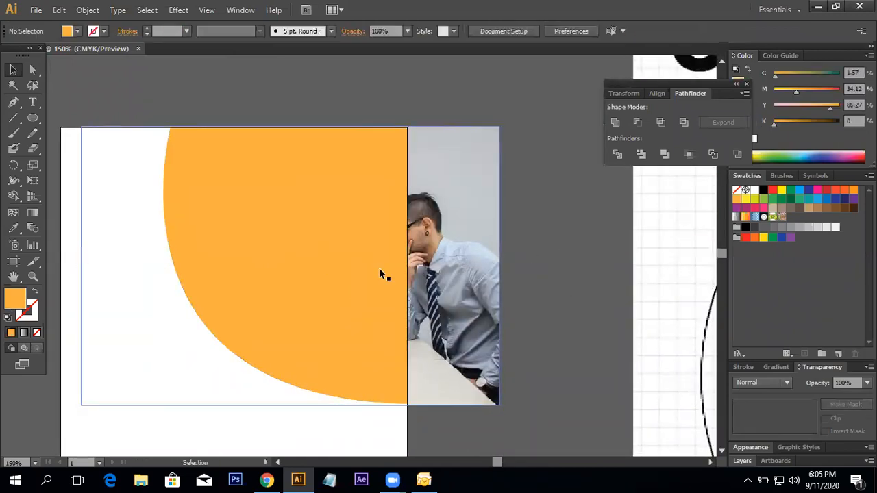
left_click(316, 268)
left_click(472, 271, "shift")
left_click(538, 276)
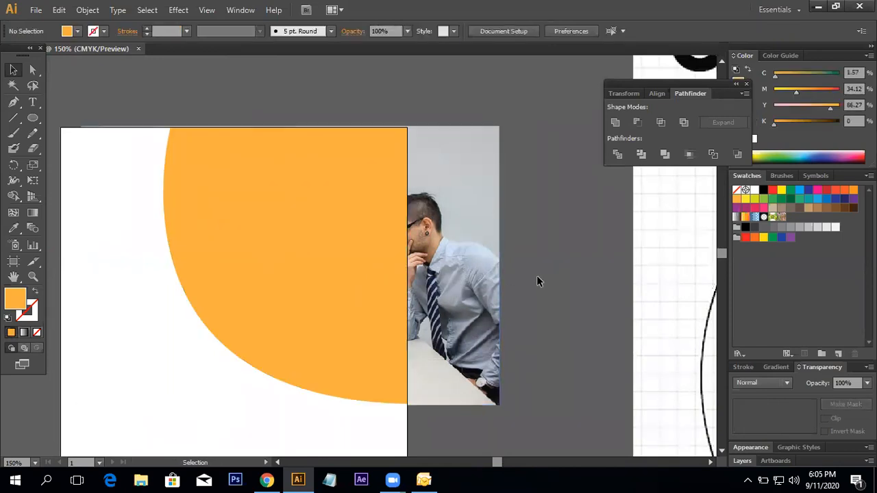
left_click(482, 270)
left_click(359, 262, "shift")
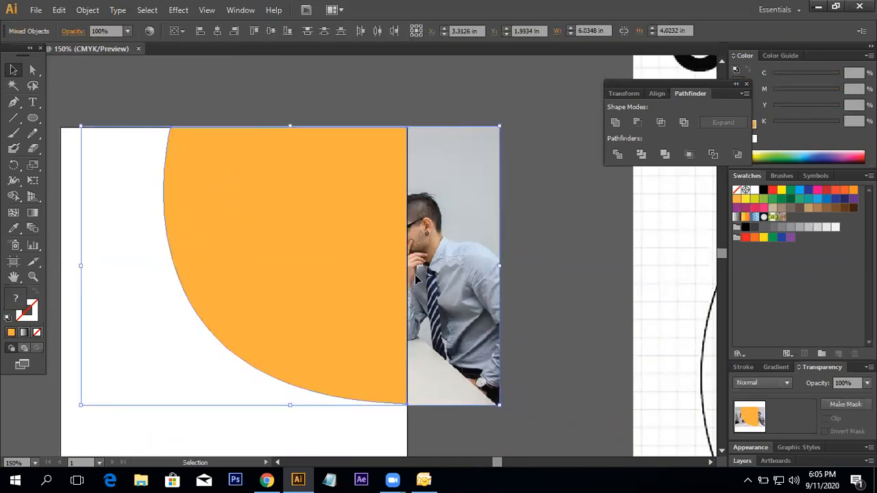
left_click(539, 296)
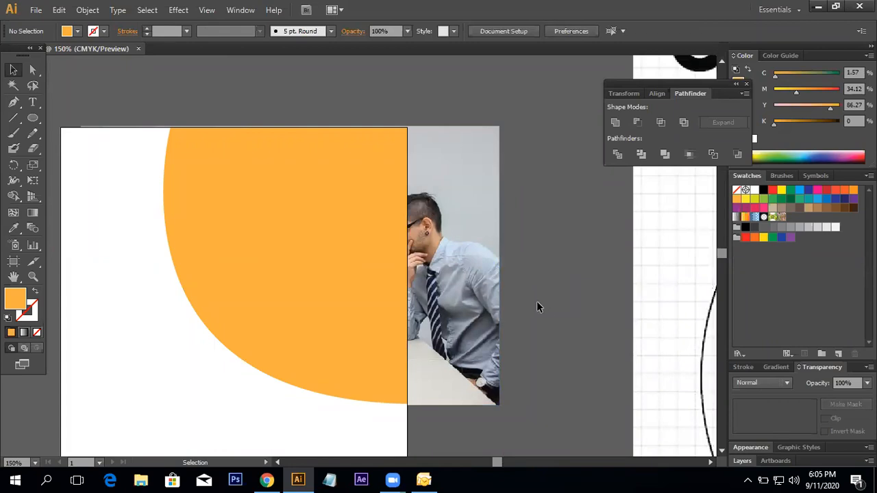
left_click(452, 278)
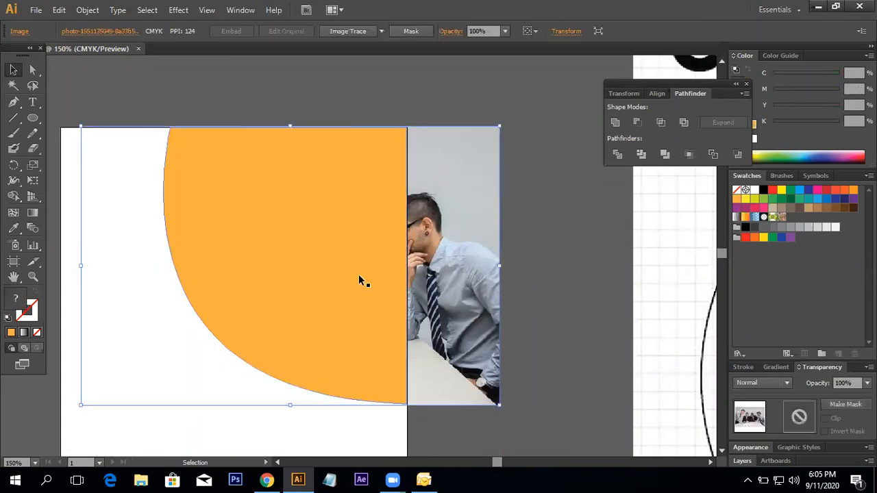
left_click(327, 275, "shift")
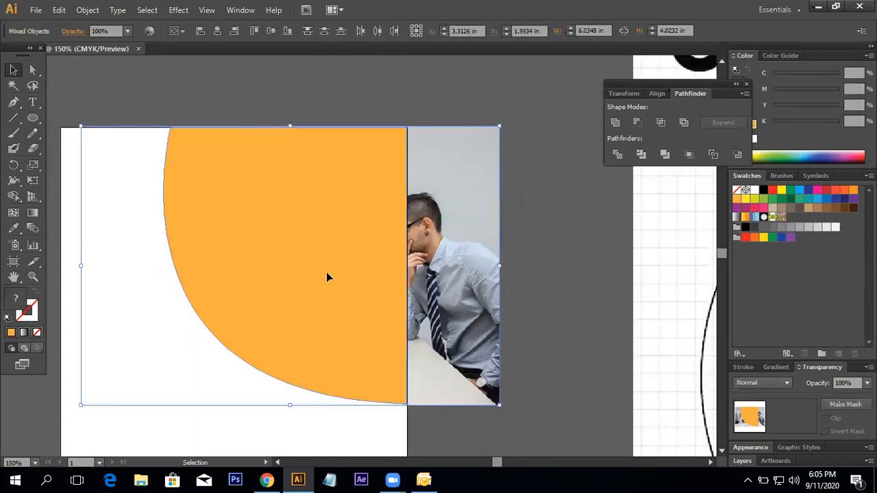
left_click(574, 299)
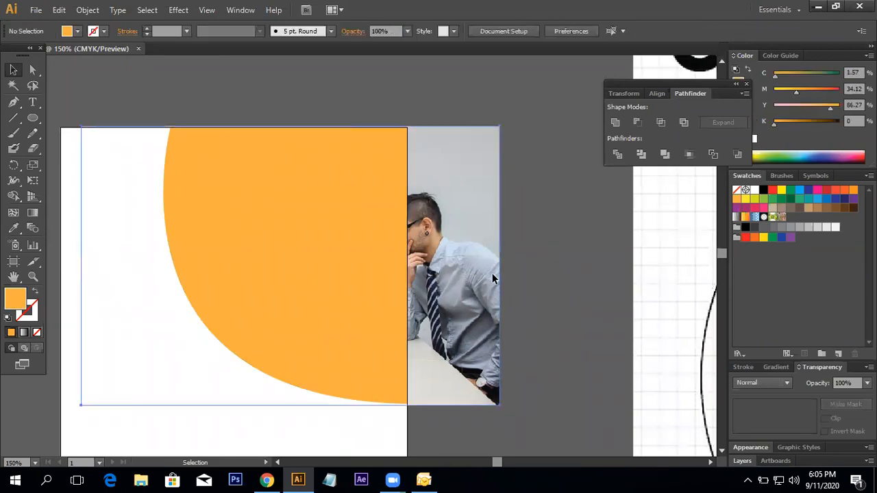
Select the photo and the orange shape together and make a clipping mask.
left_click(492, 278)
left_click(376, 277, "shift")
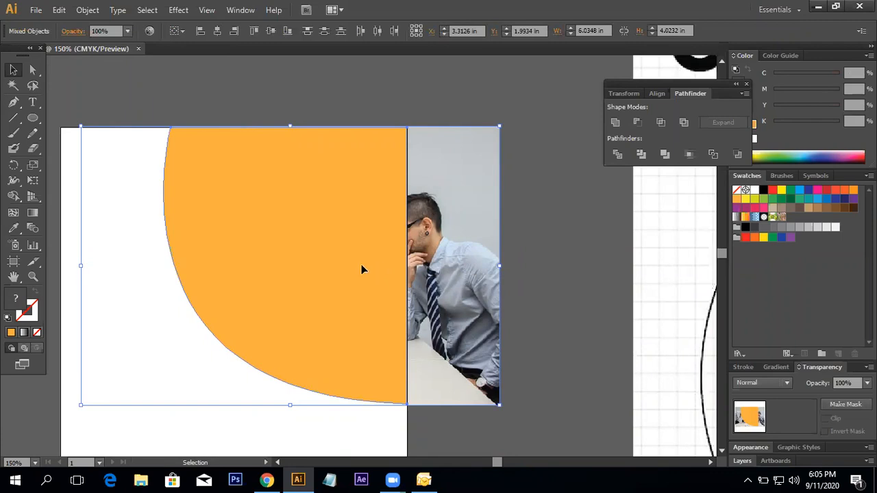
right_click(326, 204)
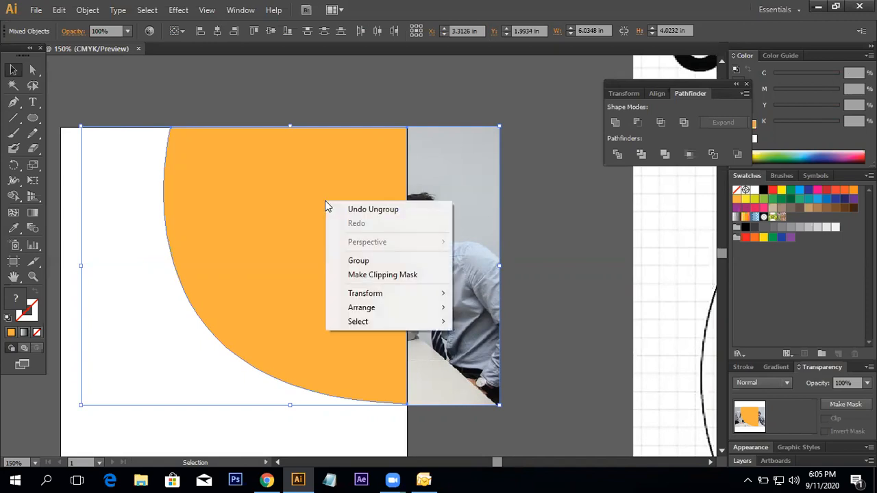
left_click(404, 275)
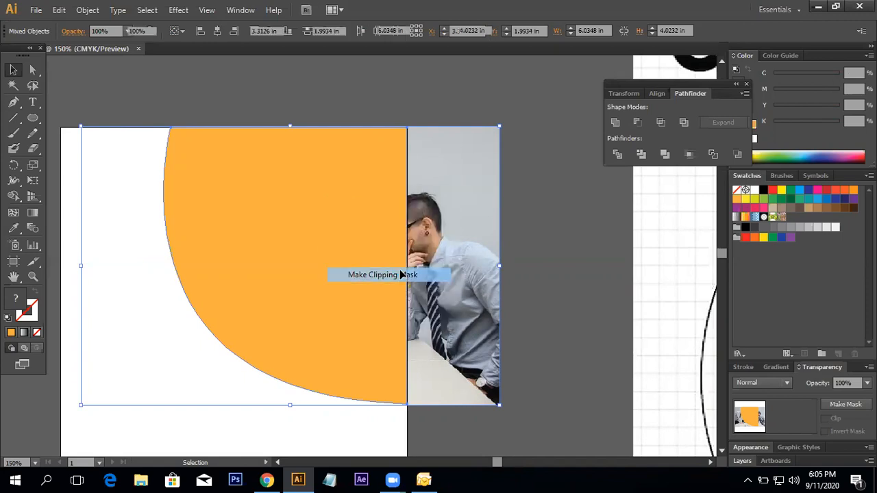
left_click(515, 324)
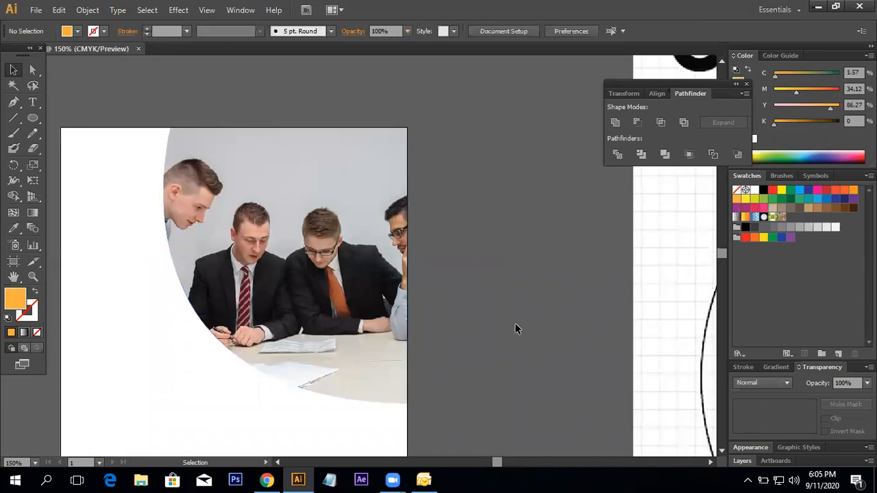
Release the clipping mask on the flyer's photo.
scroll(515, 325, "down", 1)
key("ctrl+minus")
key("ctrl+minus")
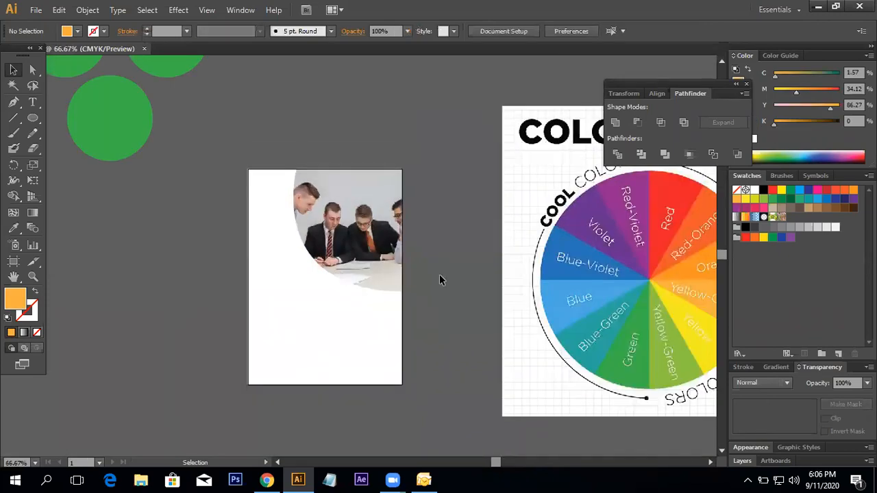
key("space")
left_click_drag(372, 263, 365, 305)
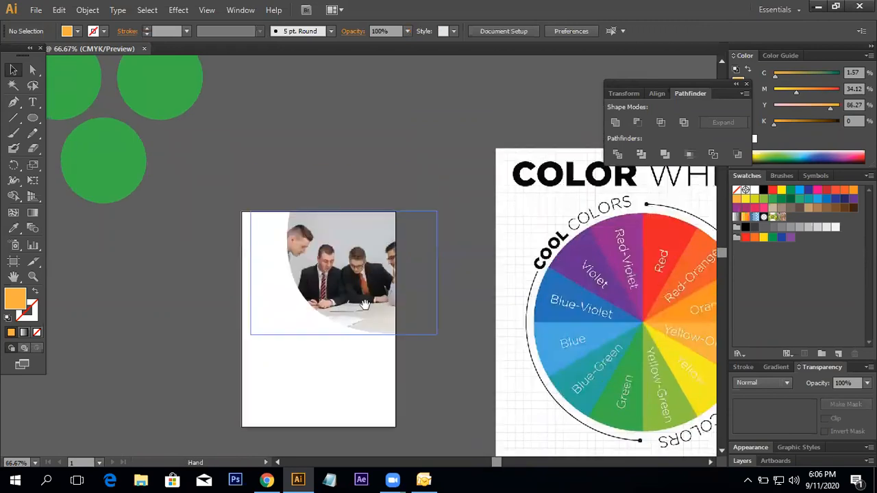
key("ctrl+plus")
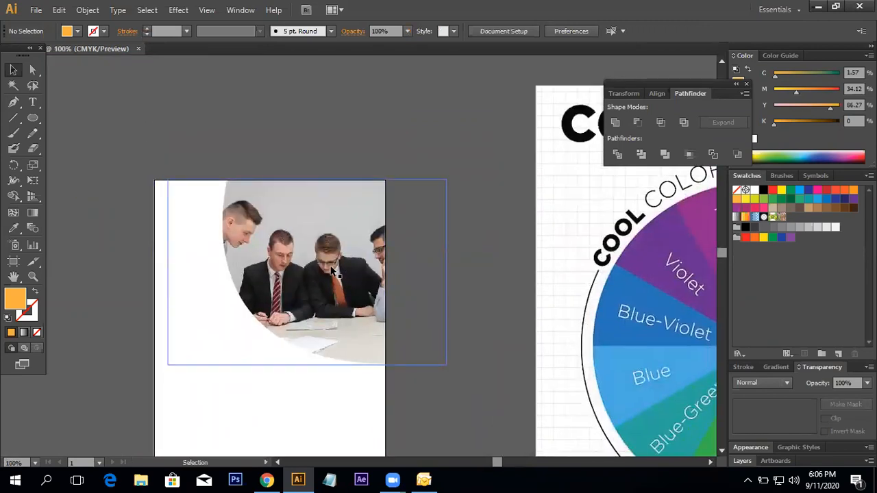
left_click(331, 267)
left_click(440, 270)
left_click(331, 268)
right_click(332, 269)
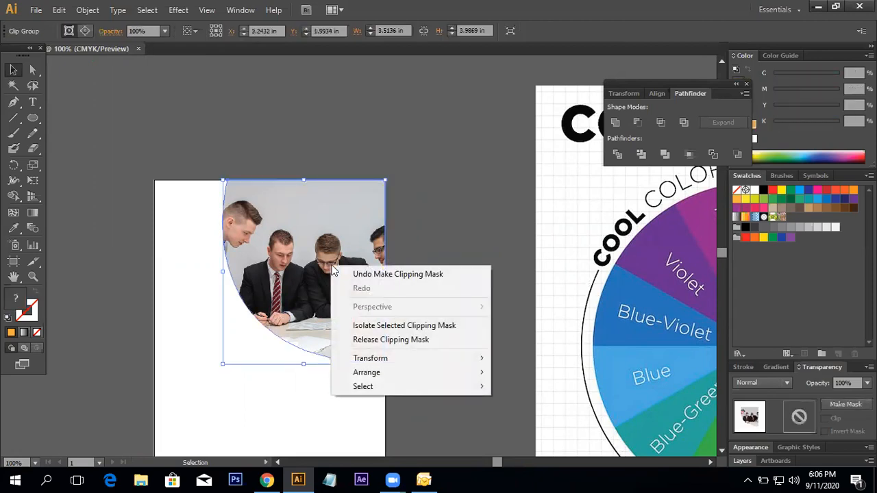
left_click(389, 341)
left_click(488, 258)
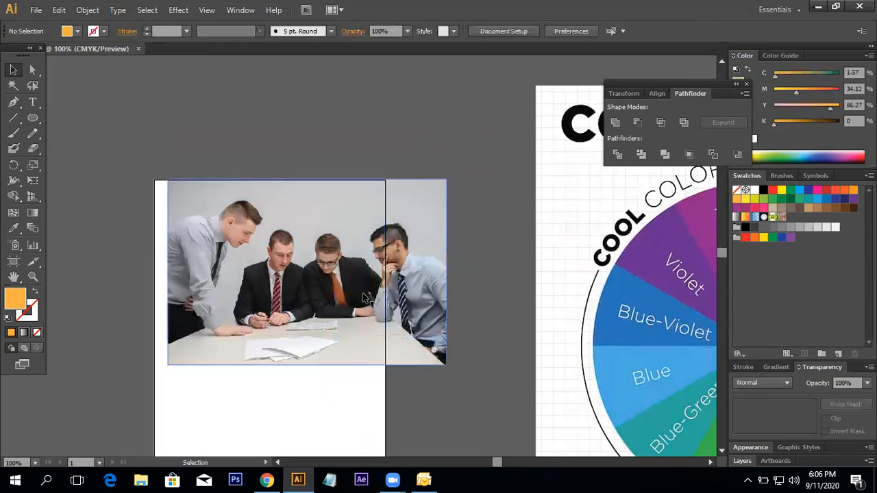
Select the released curved mask path over the photo.
left_click(257, 318)
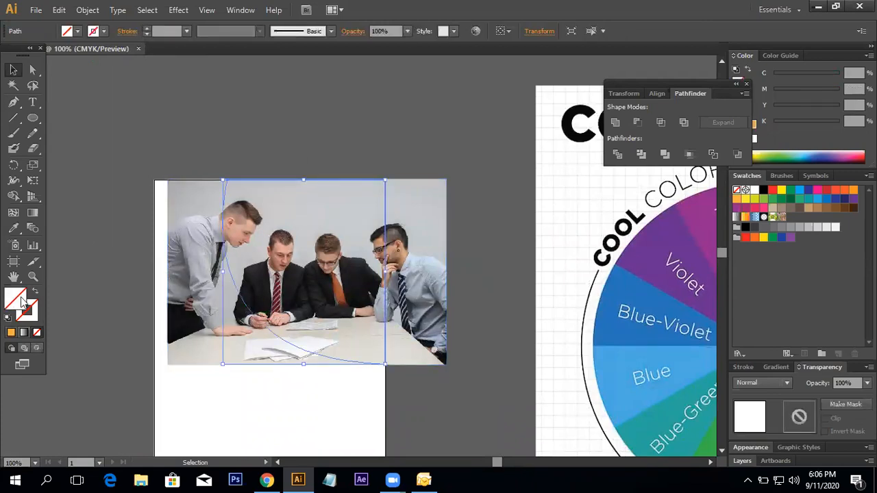
Fill the curved shape over the photo with the yellow-green sampled from the color wheel.
left_click(13, 227)
scroll(508, 288, "right", 5)
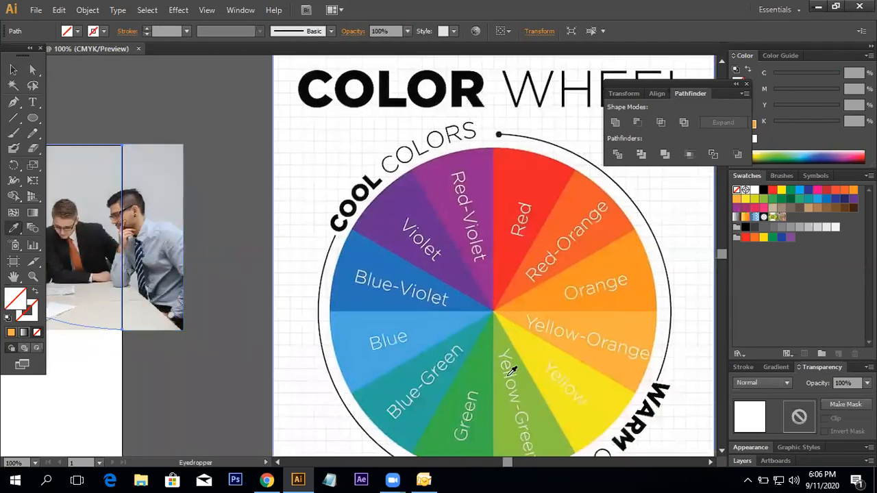
left_click(502, 345)
scroll(503, 345, "left", 5)
key("v")
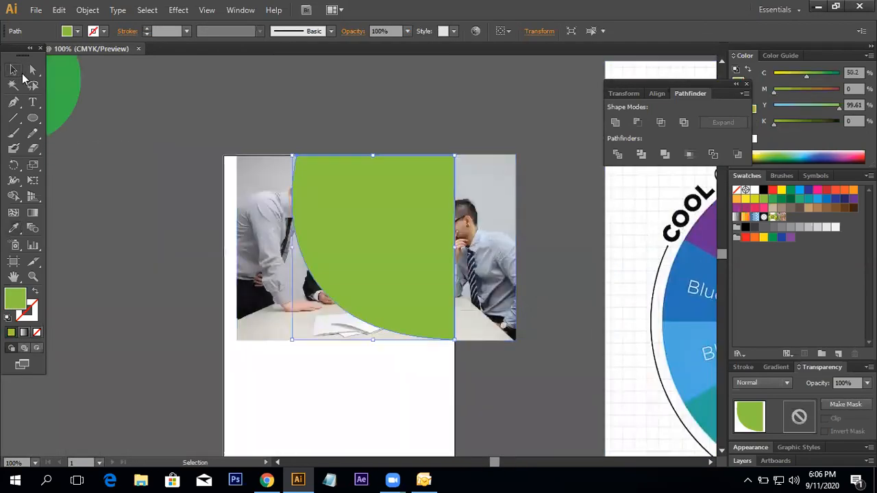
left_click(527, 269)
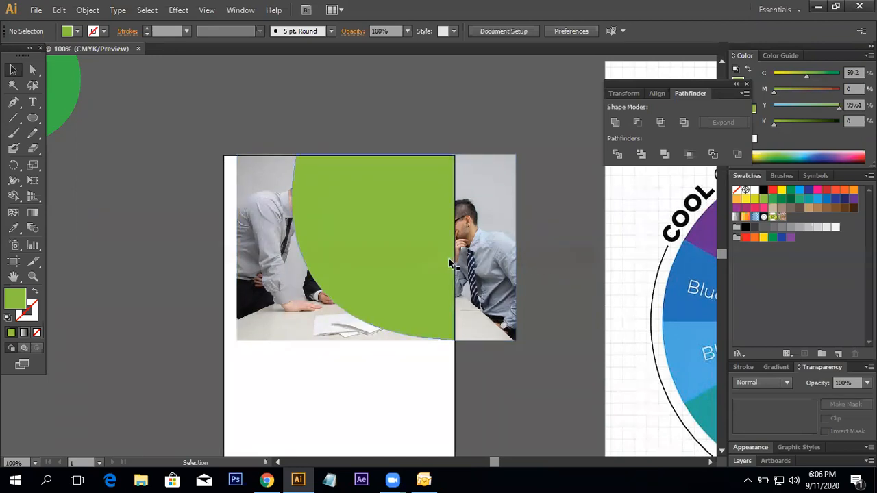
Try to make a clipping mask with only the green curved shape selected.
left_click(391, 236)
right_click(391, 234)
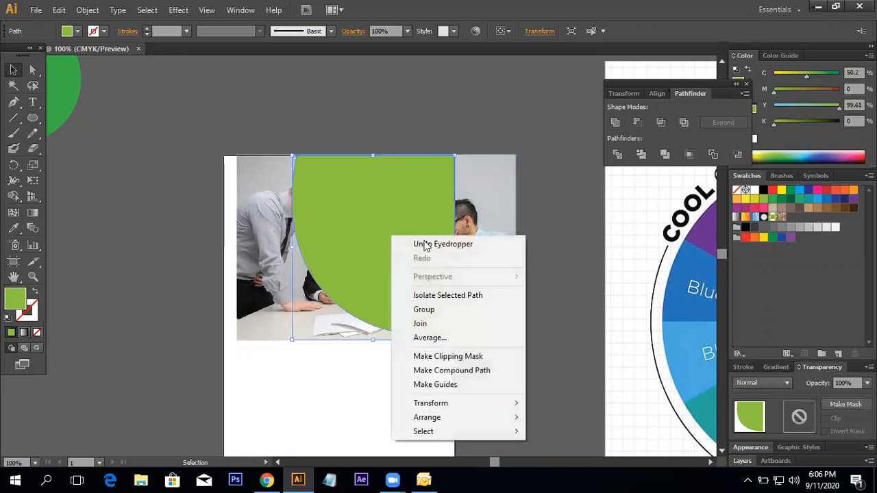
left_click(462, 357)
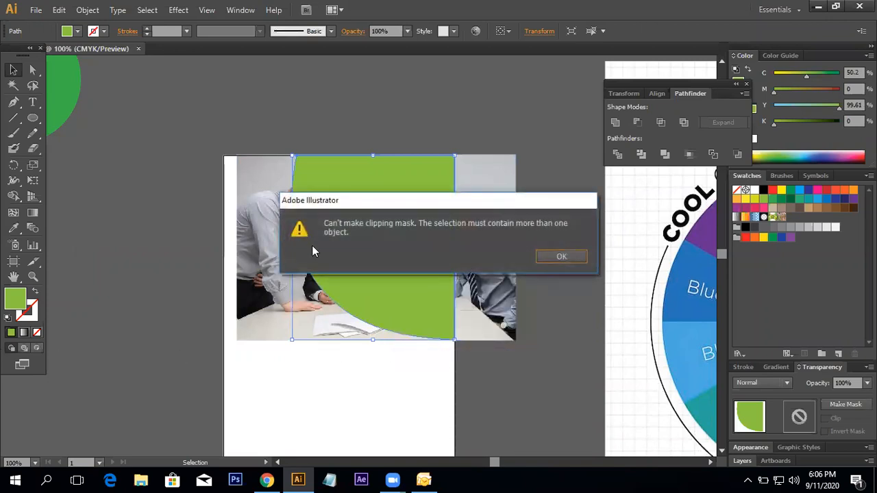
left_click_drag(387, 205, 357, 120)
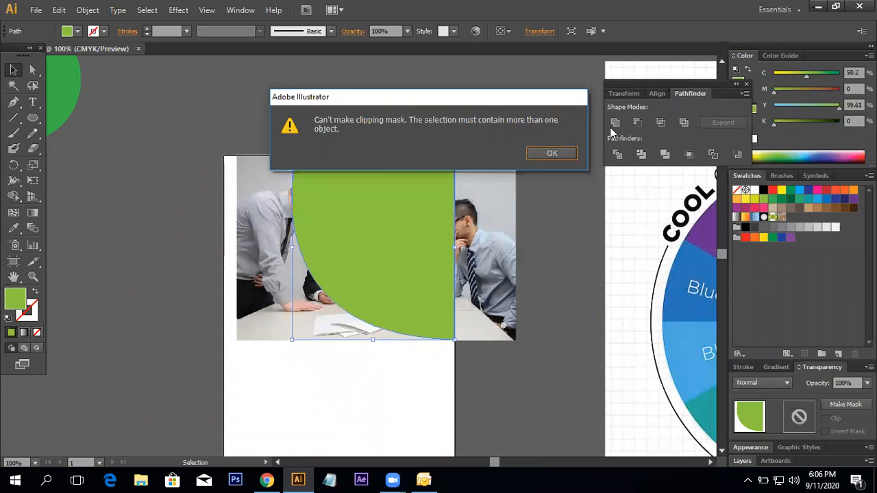
left_click(572, 155)
left_click(569, 155)
Clip the meeting photo to the green curved shape with a clipping mask.
left_click(351, 261)
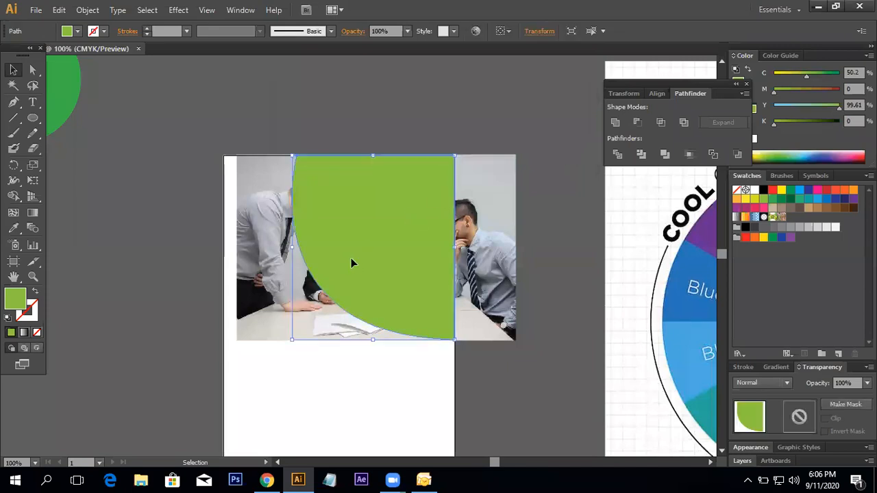
left_click(507, 245, "shift")
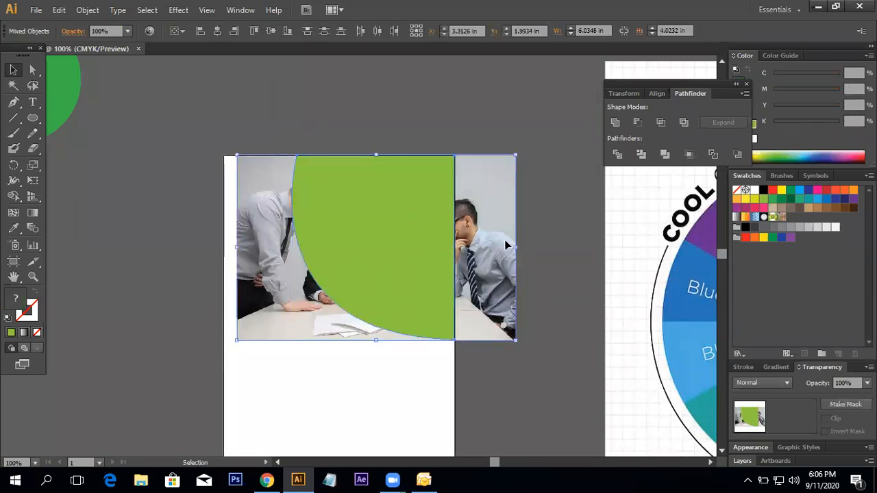
right_click(426, 235)
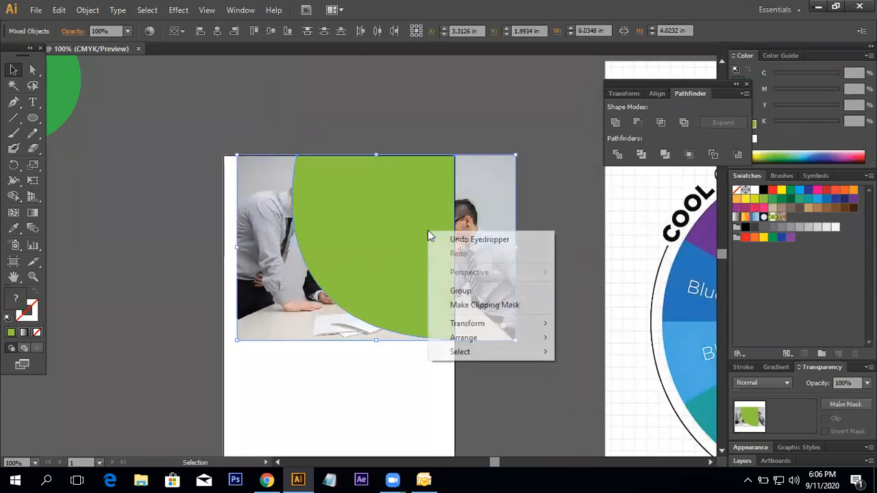
left_click(485, 305)
left_click(489, 306)
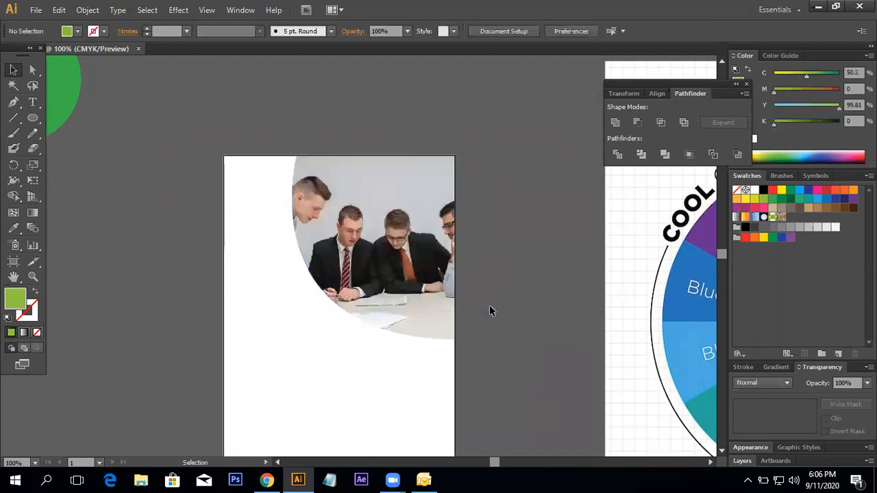
Trace the photo's curved edge with the Pen tool from the page's top edge to its right edge.
left_click(14, 102)
left_click(297, 157)
left_click_drag(454, 340, 660, 348)
left_click(454, 340)
left_click_drag(281, 187, 292, 249)
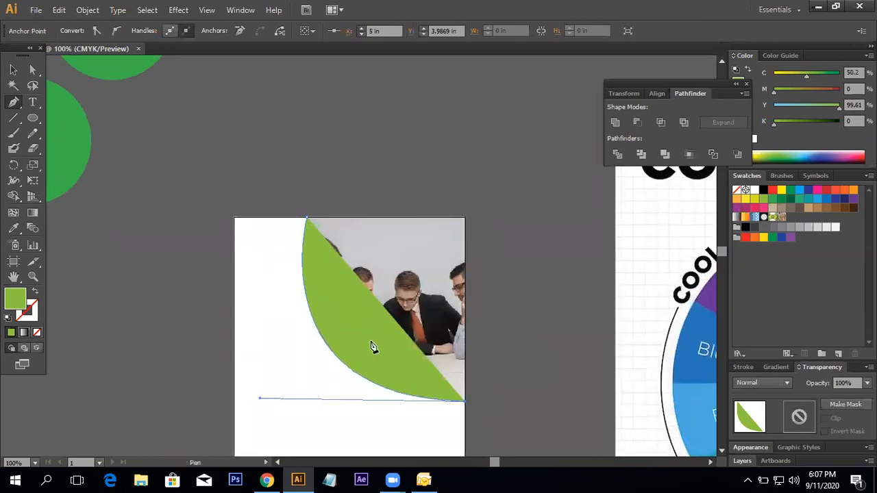
Close the green path with a second, outward-bulging curve to form a crescent along the photo's edge.
left_click(307, 218)
scroll(350, 68, "up", 5)
left_click_drag(424, 404, 439, 123)
key("ctrl+z")
scroll(343, 257, "down", 2)
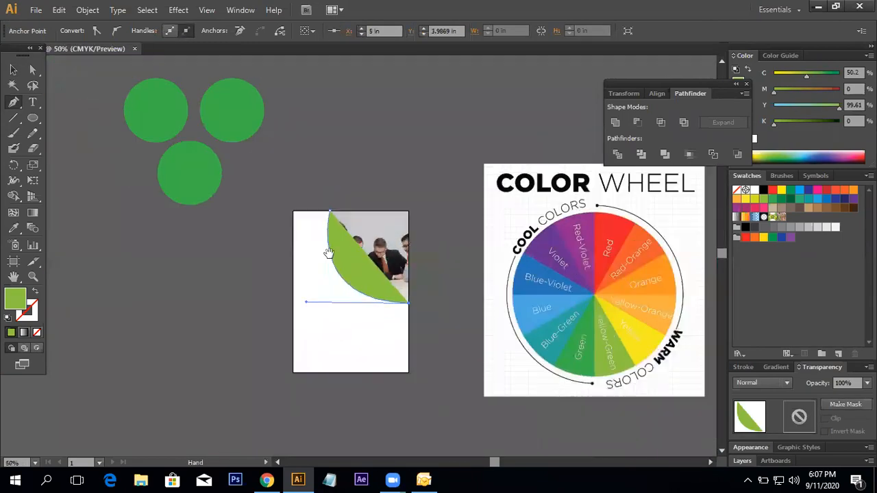
left_click_drag(329, 254, 346, 272)
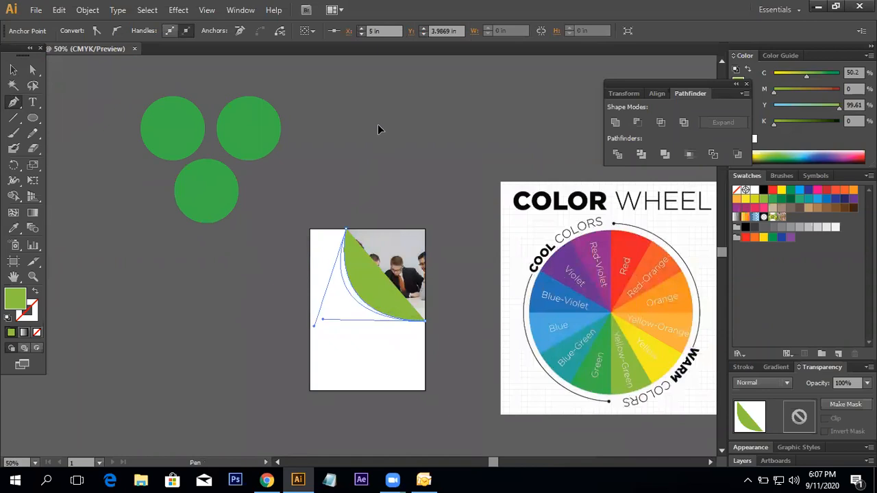
key("ctrl+shift+z")
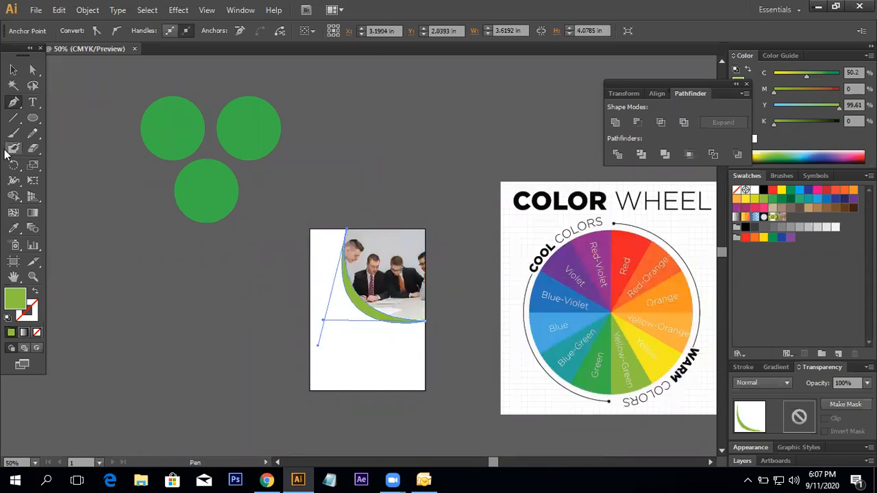
left_click(13, 69)
left_click(481, 317)
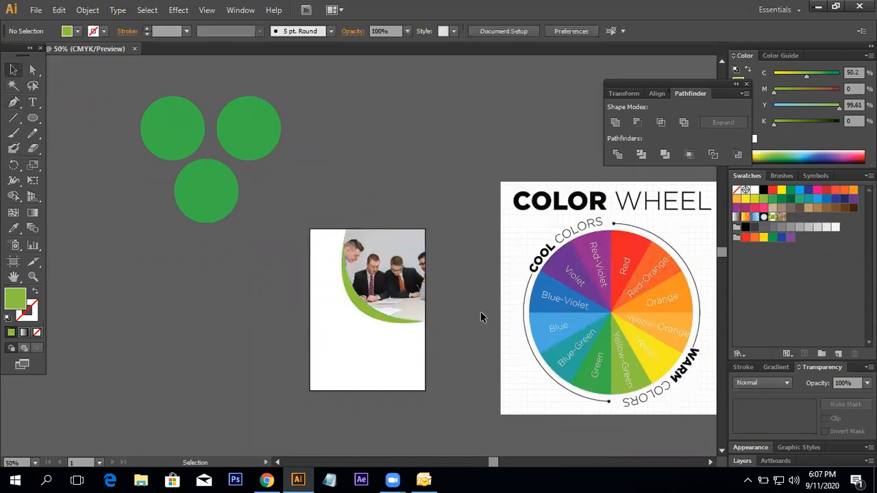
Undo the green crescent drawn along the photo's curved edge.
left_click(314, 321, "ctrl")
left_click(517, 285, "ctrl")
left_click_drag(484, 231, 605, 357)
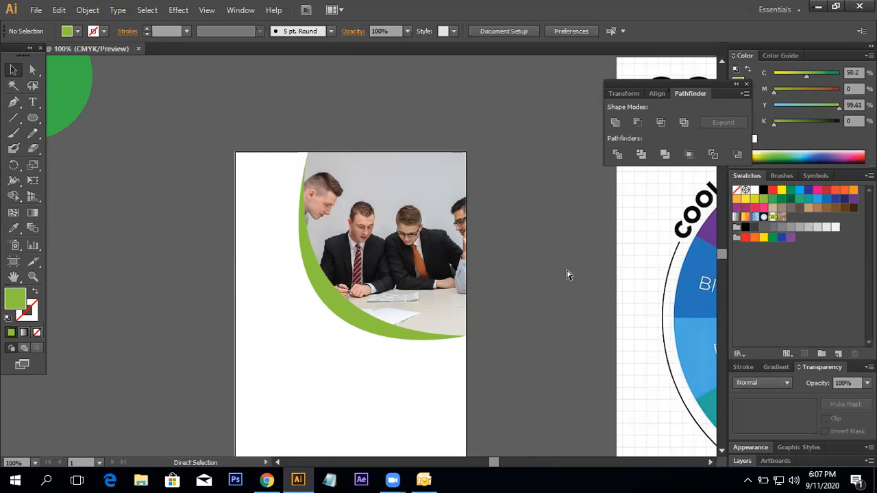
key("ctrl+z")
key("ctrl+z")
key("ctrl+z")
key("ctrl+shift+z")
key("ctrl+shift+z")
key("ctrl+shift+z")
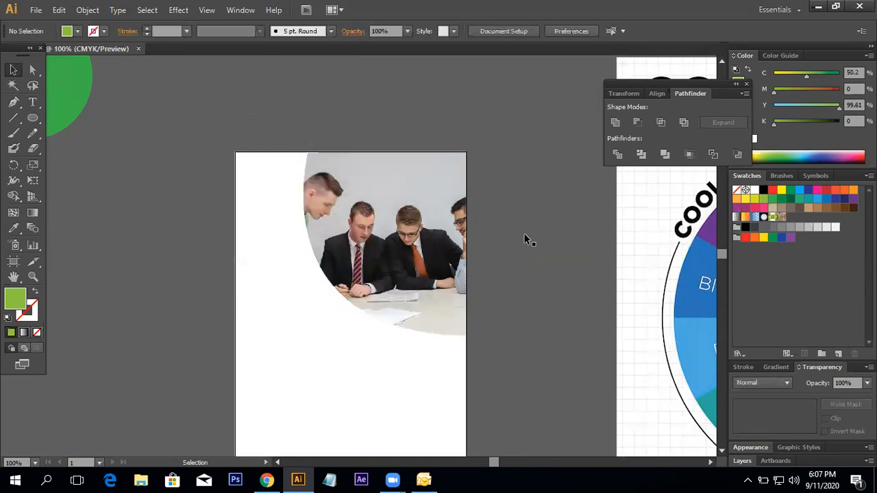
Swap the fill and stroke colors and trace the photo's curved edge as an unfilled green line.
left_click(34, 293)
left_click(267, 105)
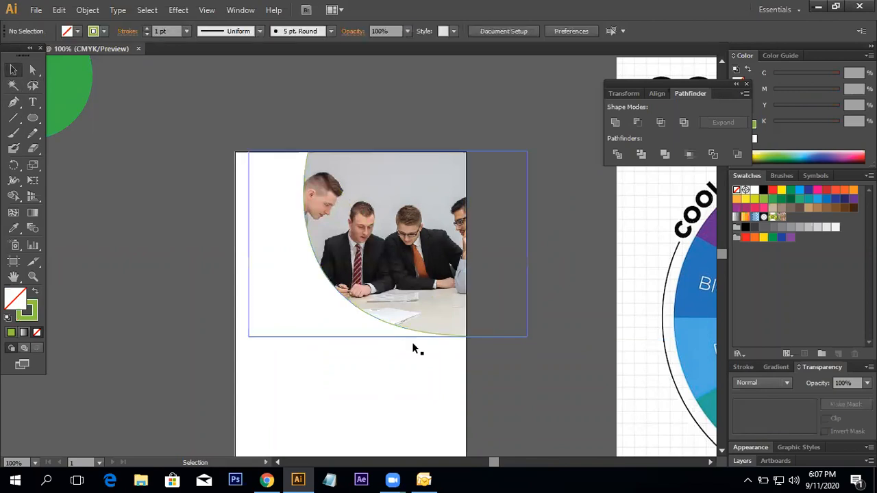
left_click(437, 336)
Set the green curve's stroke weight to 6 pt.
left_click(300, 225, "ctrl")
left_click(299, 226, "ctrl")
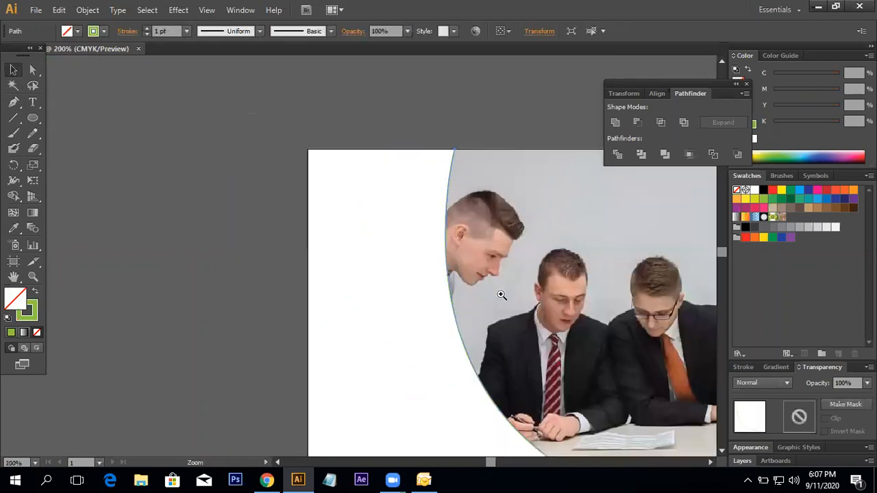
left_click(502, 295, "ctrl")
left_click(384, 262, "ctrl")
left_click(387, 261, "ctrl")
left_click_drag(75, 256, 278, 273)
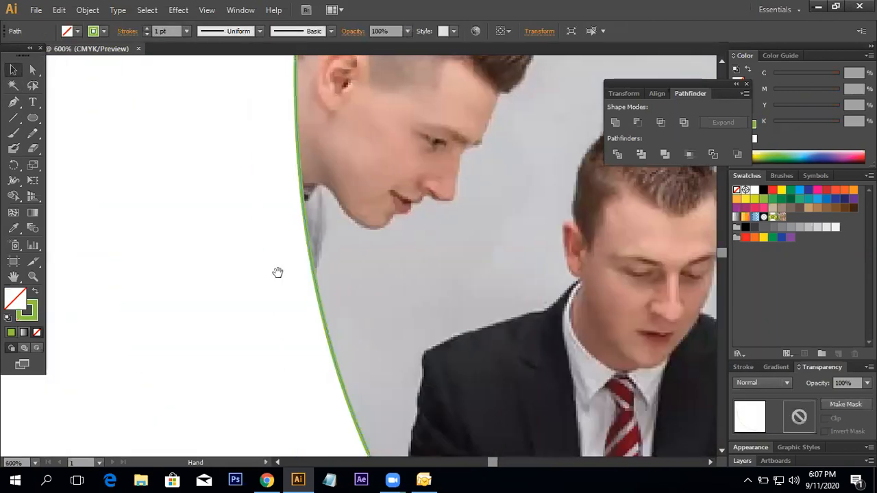
left_click(243, 285)
left_click(324, 313)
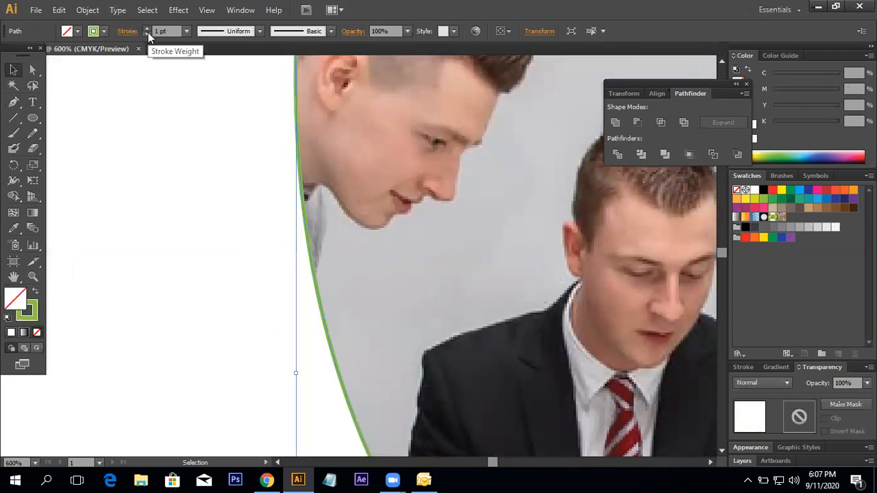
left_click(147, 29)
left_click(147, 29)
left_click(147, 29)
left_click(147, 29)
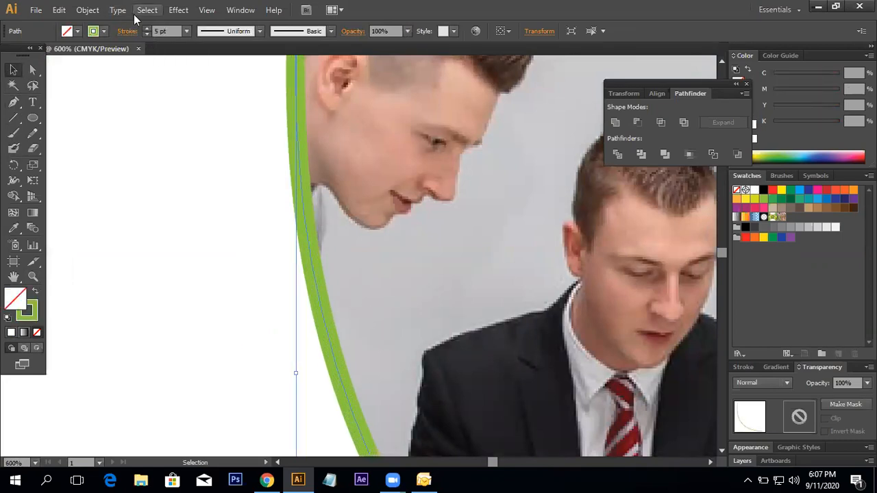
left_click(147, 34)
left_click(147, 29)
left_click(147, 29)
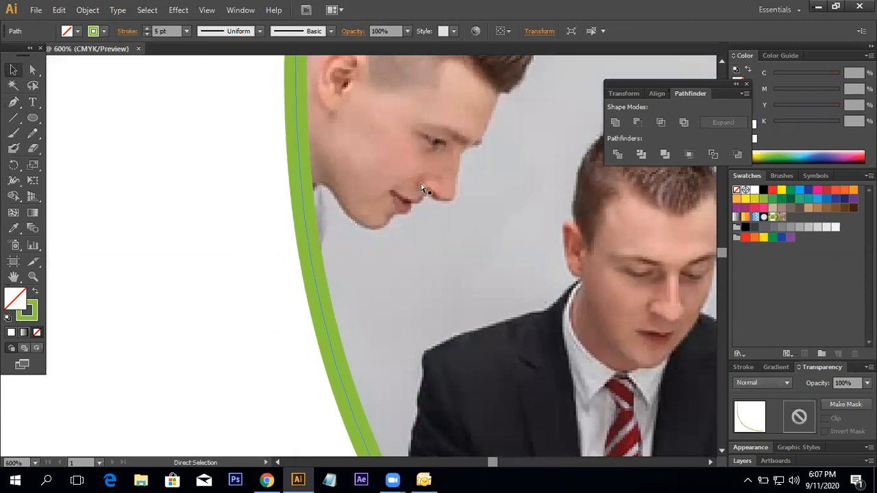
key("ctrl+minus")
key("ctrl+minus")
key("ctrl+minus")
key("ctrl+minus")
left_click(632, 332)
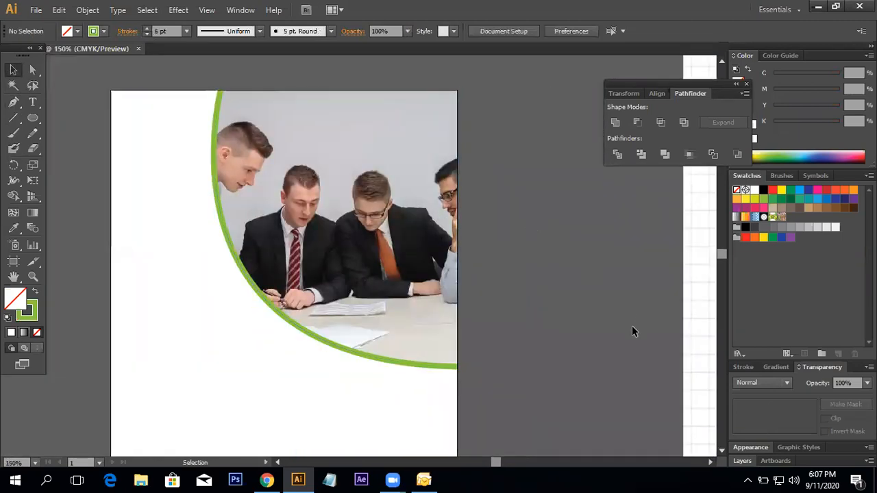
Increase the green curve's stroke weight to 8 pt.
left_click(454, 367)
left_click(348, 302, "ctrl")
left_click(348, 301, "ctrl")
left_click(573, 340, "ctrl")
left_click_drag(382, 257, 490, 340)
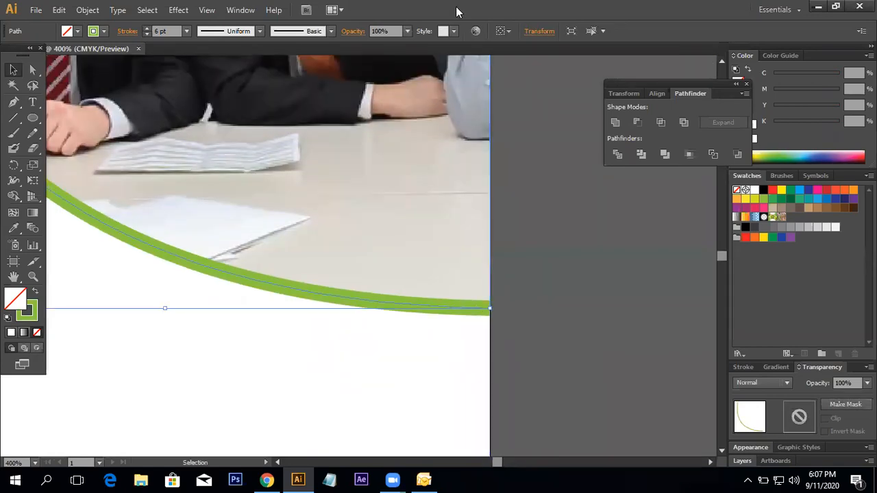
left_click(147, 29)
left_click(147, 28)
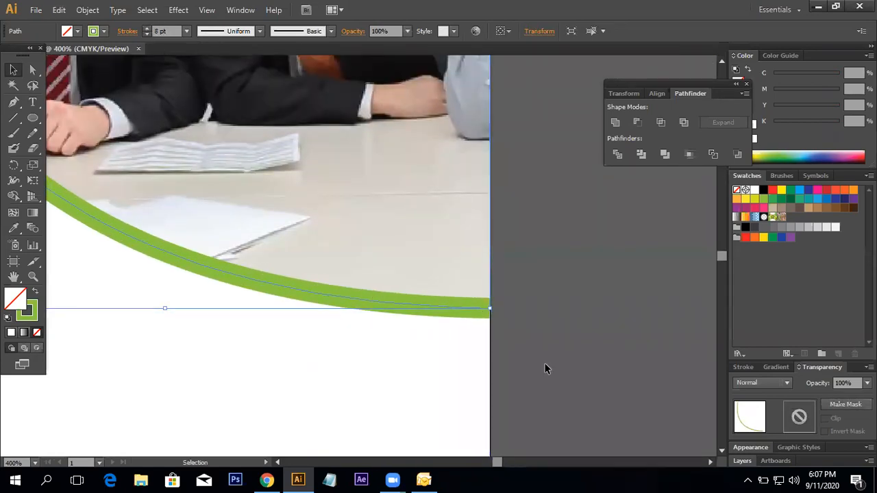
left_click(544, 362)
left_click(373, 266, "ctrl+alt")
left_click(374, 265, "ctrl+alt")
left_click(373, 266, "ctrl+alt")
left_click(374, 265, "ctrl+alt")
left_click_drag(361, 277, 371, 294)
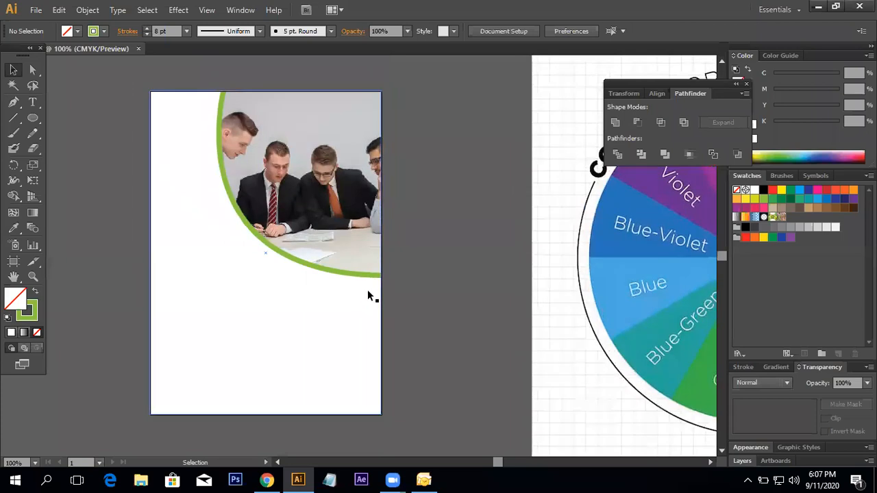
Apply Width Profile 1 to the green curve's stroke so it tapers at both ends.
left_click(371, 276)
left_click_drag(203, 178, 233, 239)
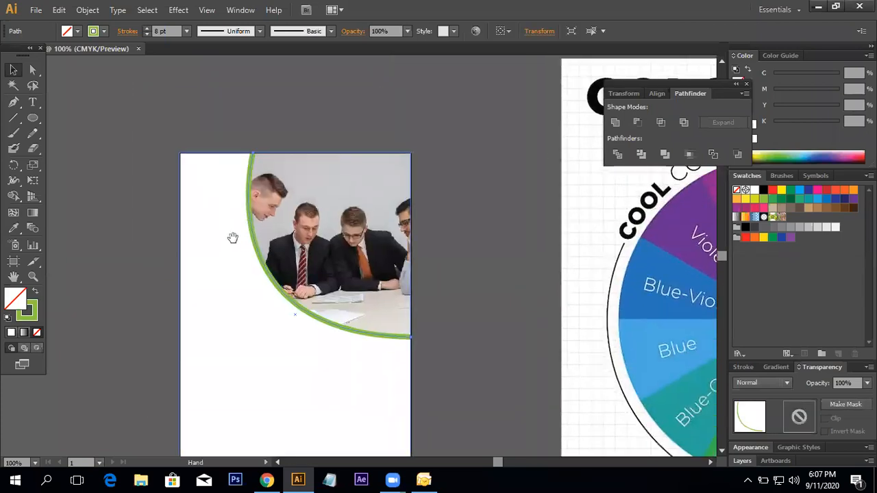
left_click(258, 32)
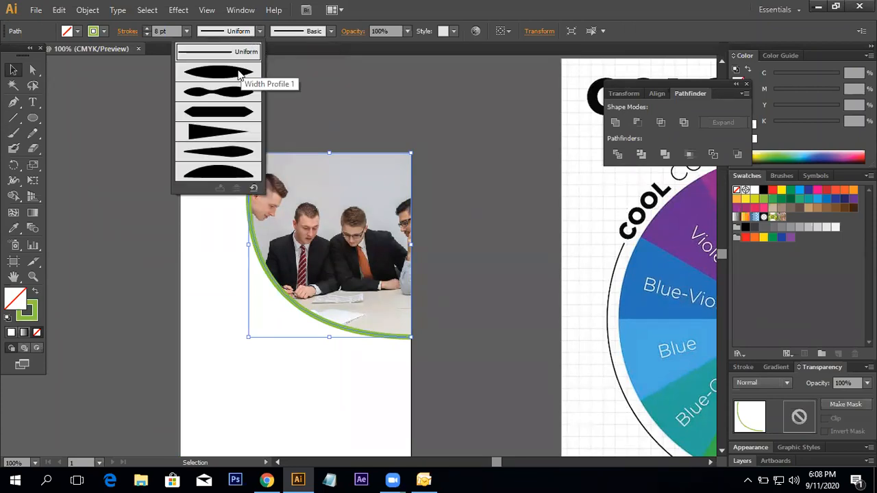
left_click(238, 74)
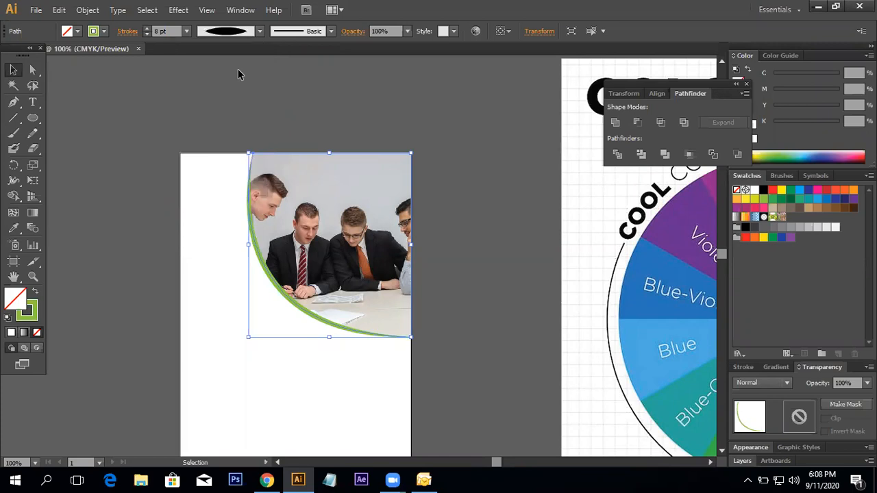
left_click(485, 349)
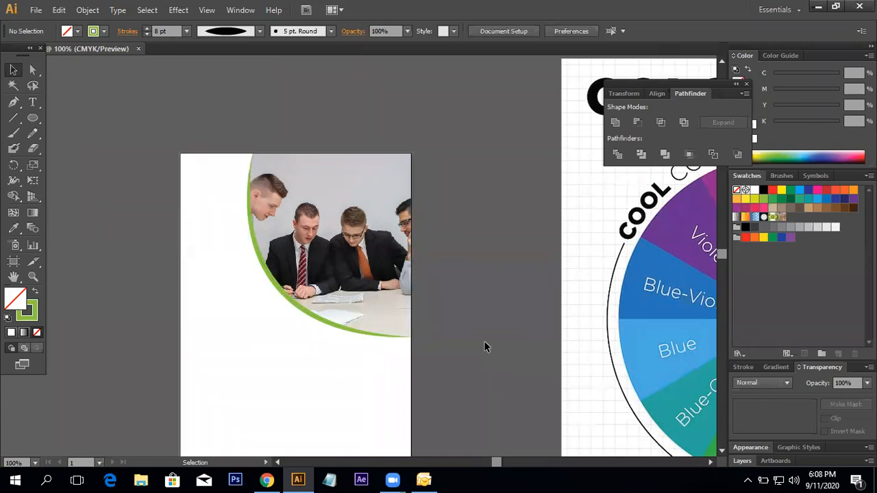
Change the green curve's stroke to the variable width profile with two bulges.
left_click(334, 328)
left_click(258, 32)
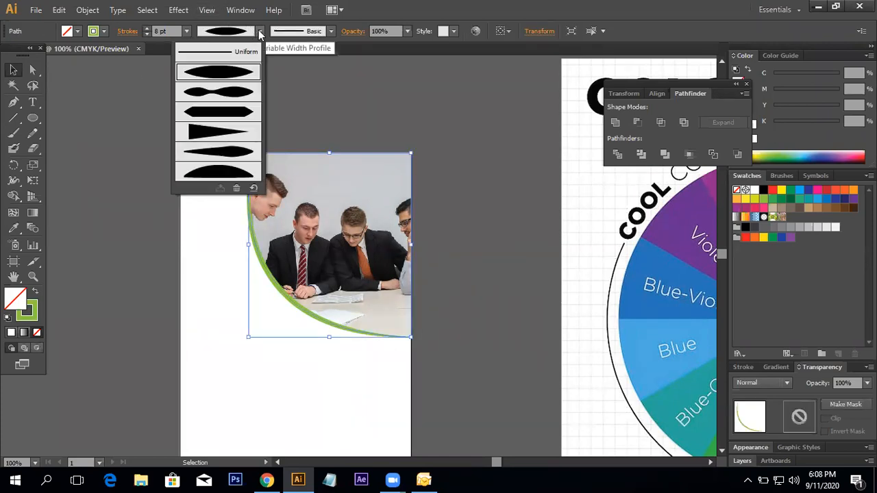
left_click(220, 92)
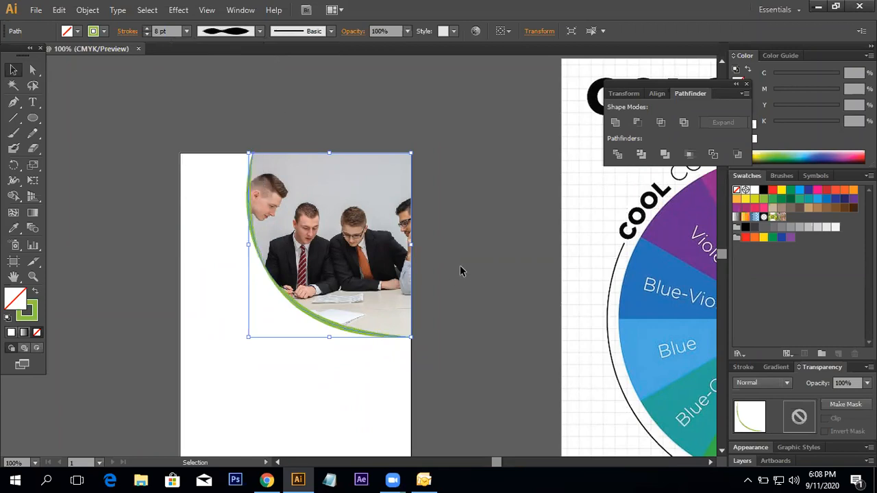
left_click(461, 265)
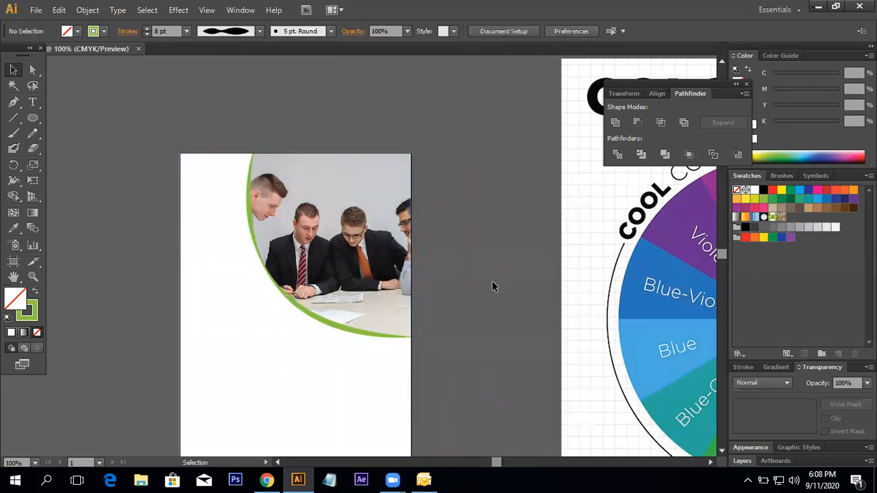
left_click(357, 334)
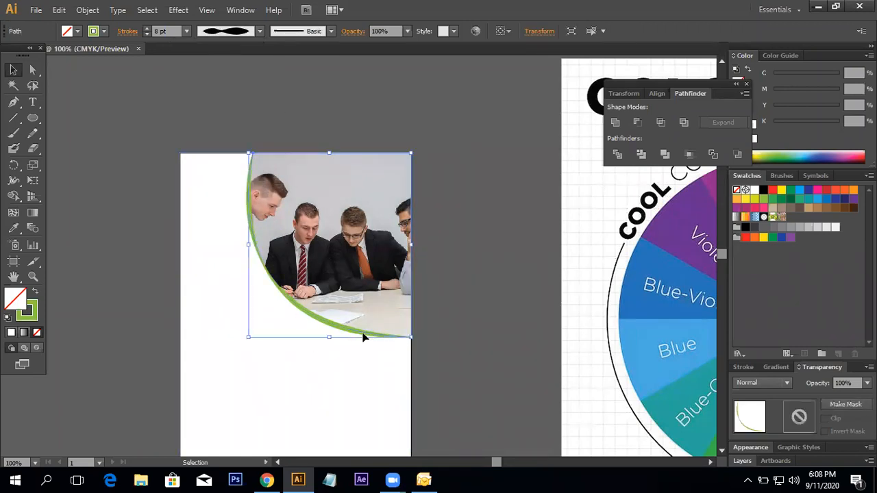
Change the green curve's stroke to the variable width profile with a thick middle and short pointed ends.
left_click(255, 34)
left_click(224, 113)
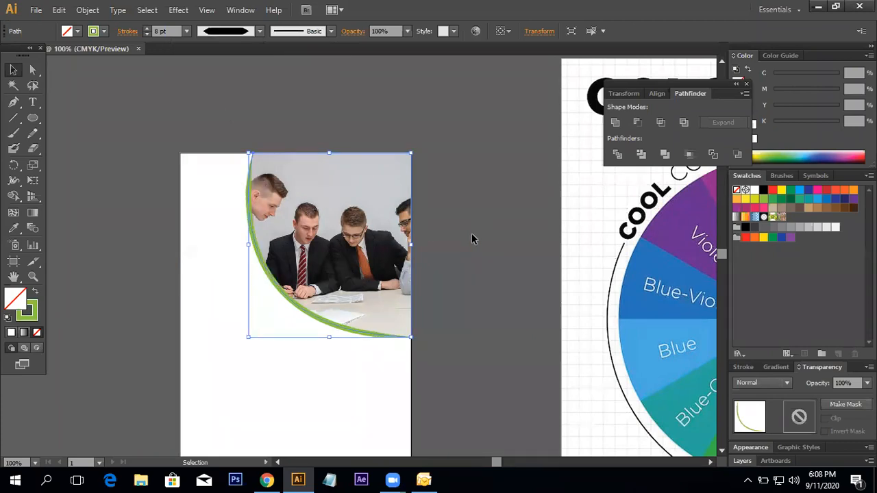
left_click(471, 233)
Switch the green curve's stroke to the wedge-shaped variable width profile that tapers from one wide end to a point.
left_click(362, 336)
left_click(260, 31)
left_click(223, 134)
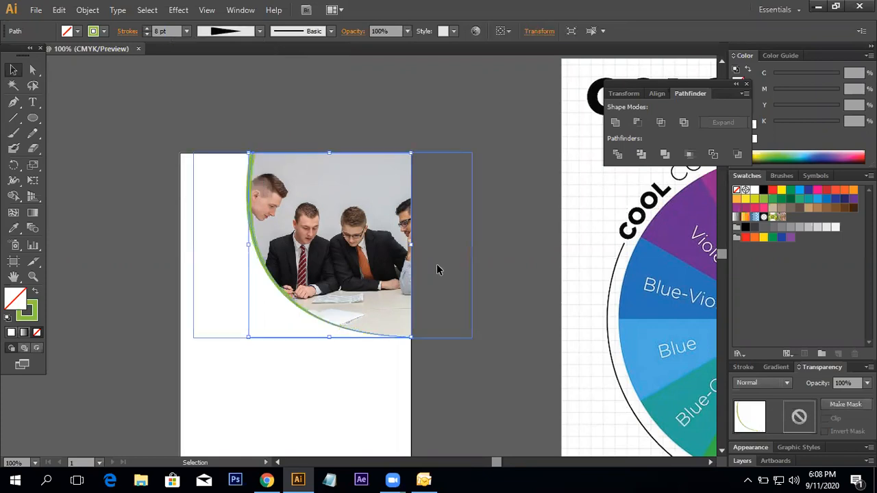
left_click(457, 264)
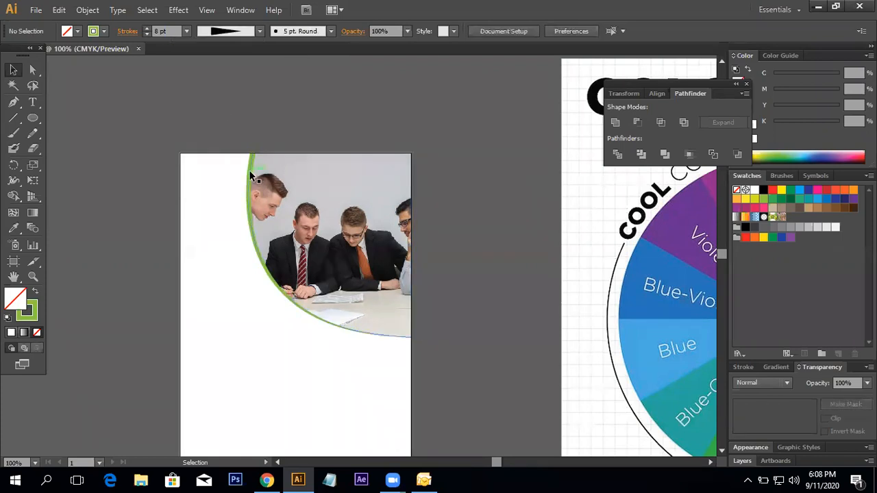
Give the green curve's stroke the elongated teardrop width profile, thin at the upper end and thicker along the lower part.
left_click(353, 304)
left_click(259, 31)
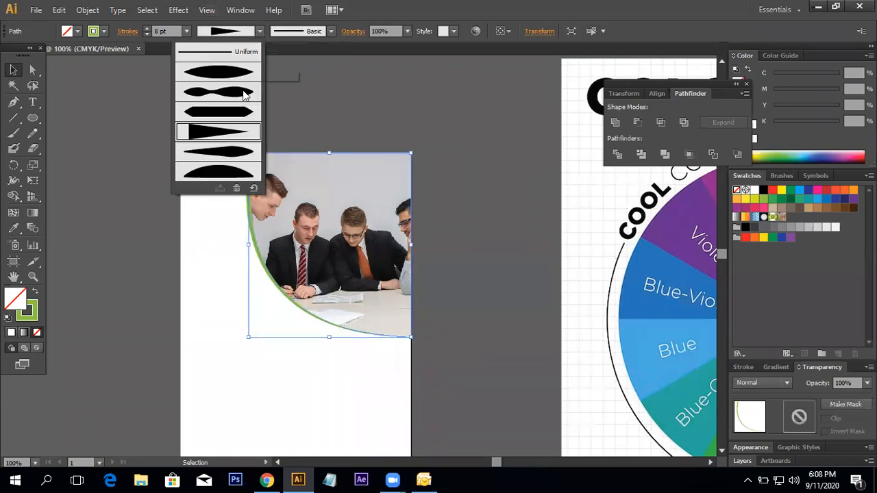
left_click(224, 160)
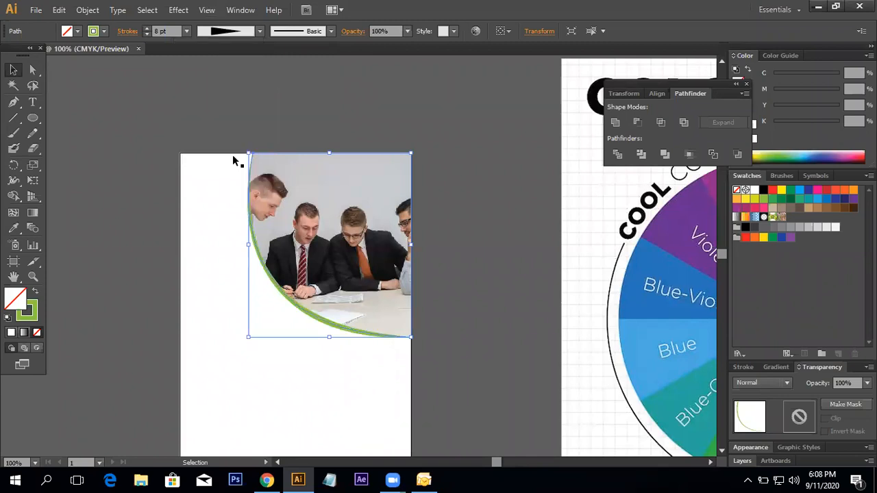
left_click(477, 287)
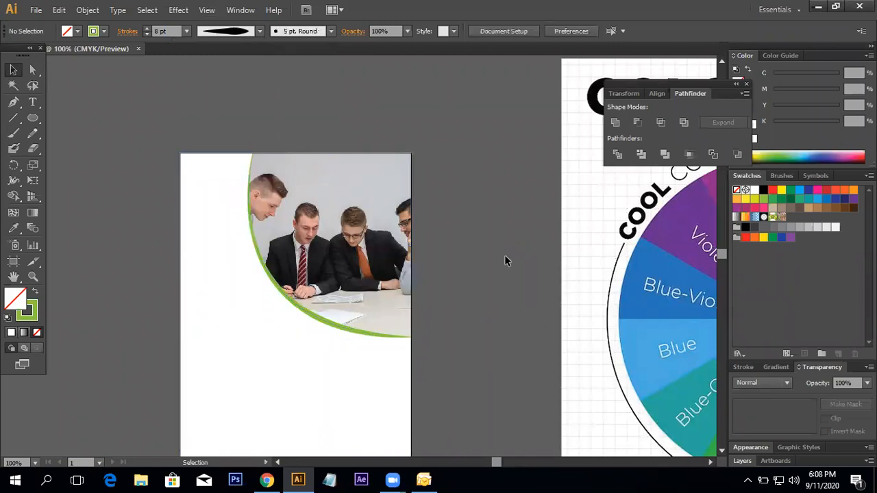
Try the one-sided arched width profile, last in the list of presets, on the green curve's stroke.
left_click(334, 329)
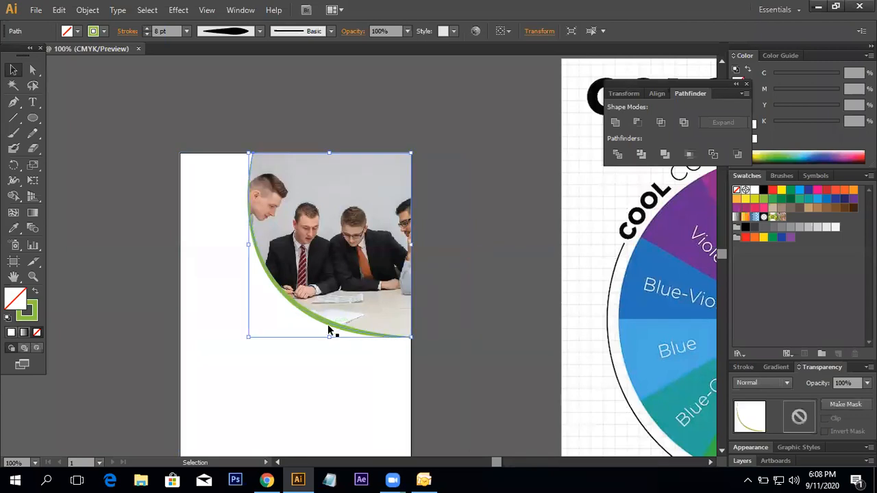
left_click(261, 31)
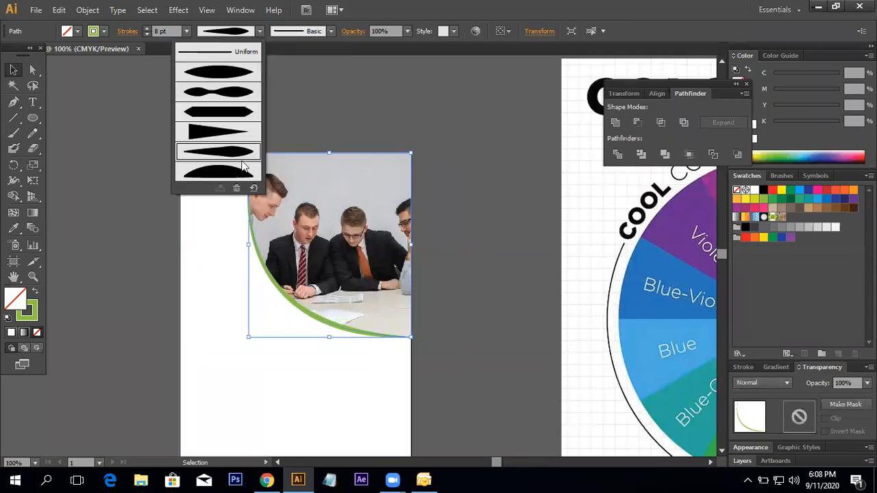
left_click(223, 173)
left_click(477, 246)
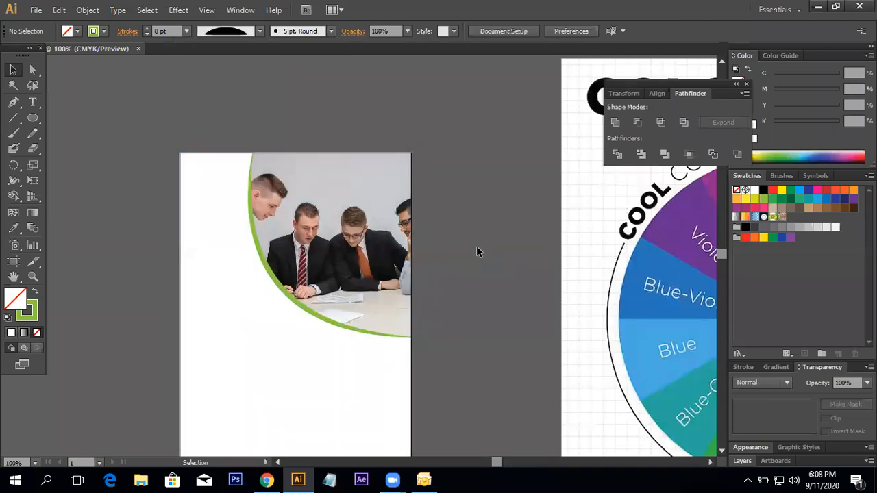
Set the green curve's stroke back to the elongated teardrop width profile and deselect it.
left_click(317, 317)
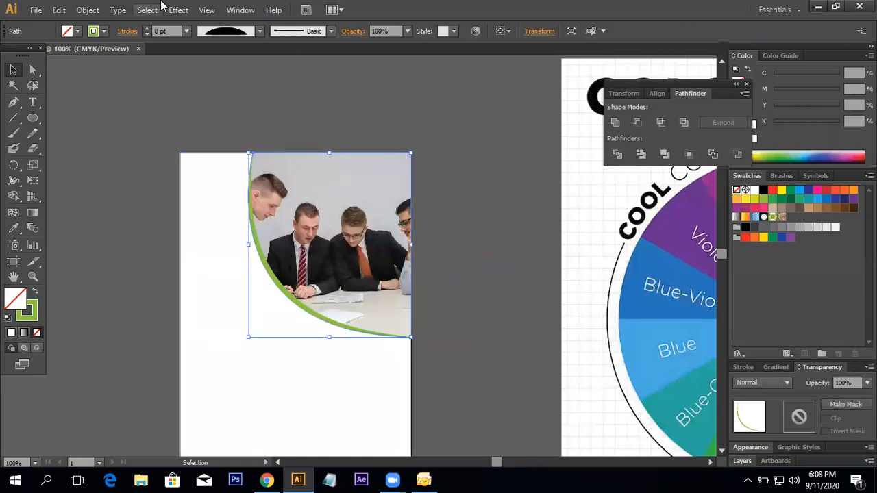
left_click(256, 33)
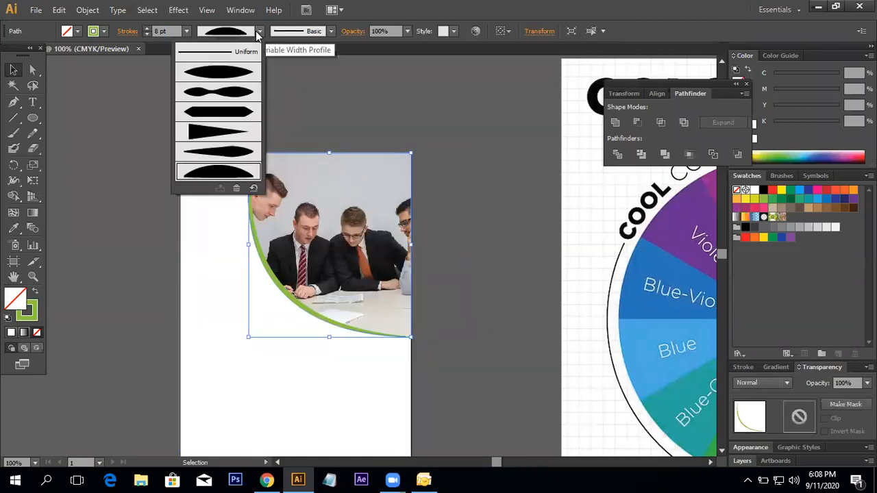
left_click(240, 145)
left_click(519, 252)
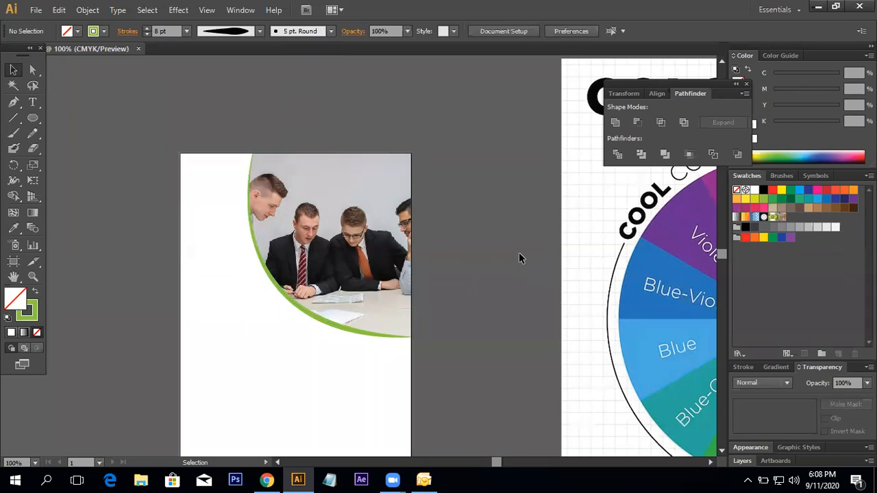
Check the page with the clipped photo and tapered green curve at several zoom levels.
left_click_drag(338, 306, 364, 252)
key("ctrl+minus")
key("ctrl+minus")
key("ctrl+plus")
key("ctrl+plus")
left_click_drag(407, 286, 421, 218)
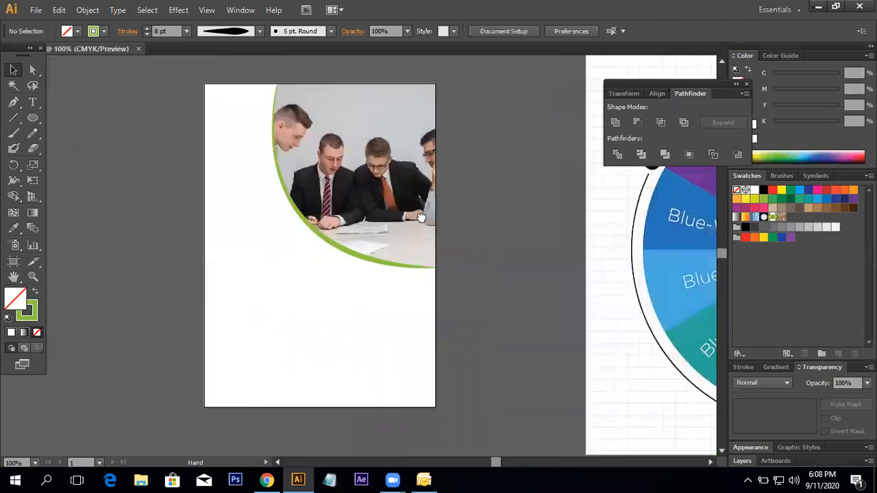
left_click(360, 325)
left_click(511, 318)
left_click(399, 311)
left_click_drag(518, 294, 399, 288)
key("ctrl+minus")
key("ctrl+minus")
key("ctrl+plus")
mouse_move(334, 244)
left_mouse_down()
mouse_move(367, 259)
mouse_move(338, 258)
left_mouse_up()
key("ctrl+plus")
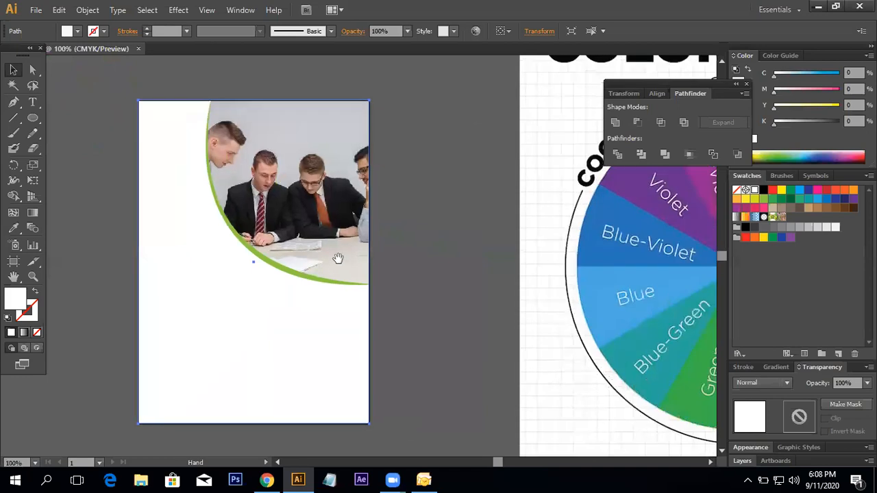
key("ctrl+shift+a")
left_click_drag(426, 327, 392, 339)
left_click_drag(362, 303, 462, 303)
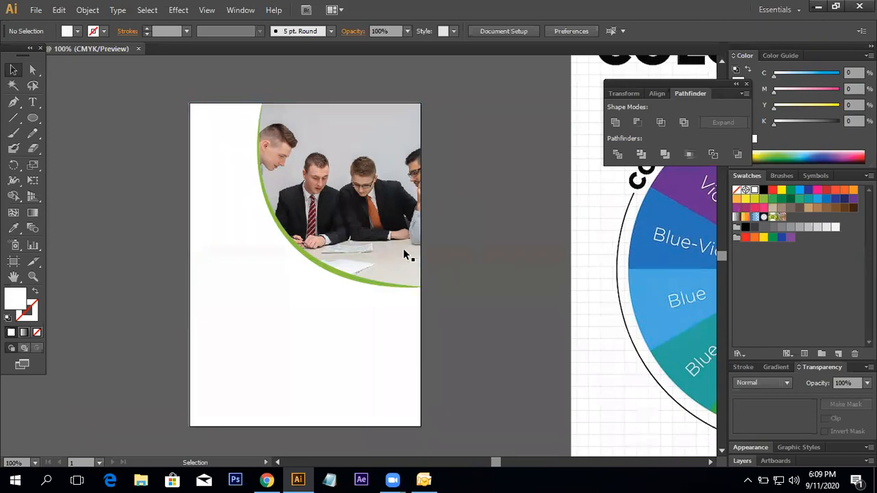
Duplicate the clipped photo group into the empty area above the page.
left_click_drag(370, 211, 357, 259)
left_click_drag(422, 212, 421, 234)
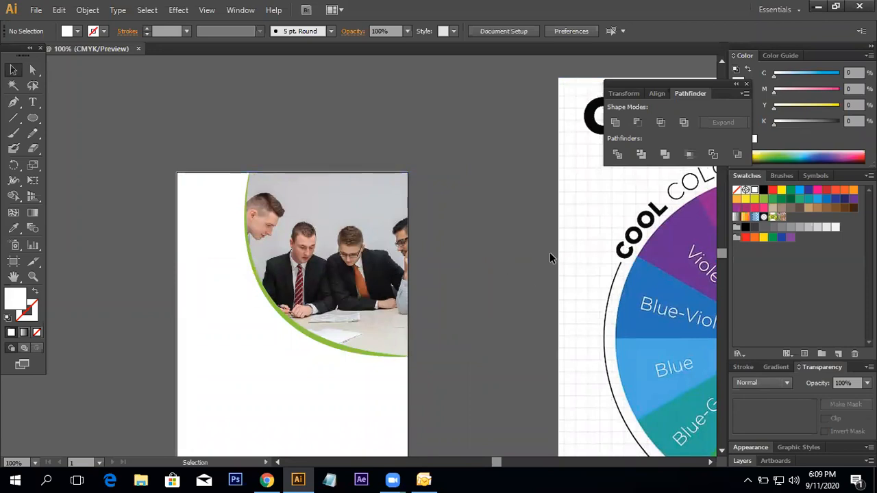
left_click(327, 257)
left_click_drag(329, 270, 332, 336)
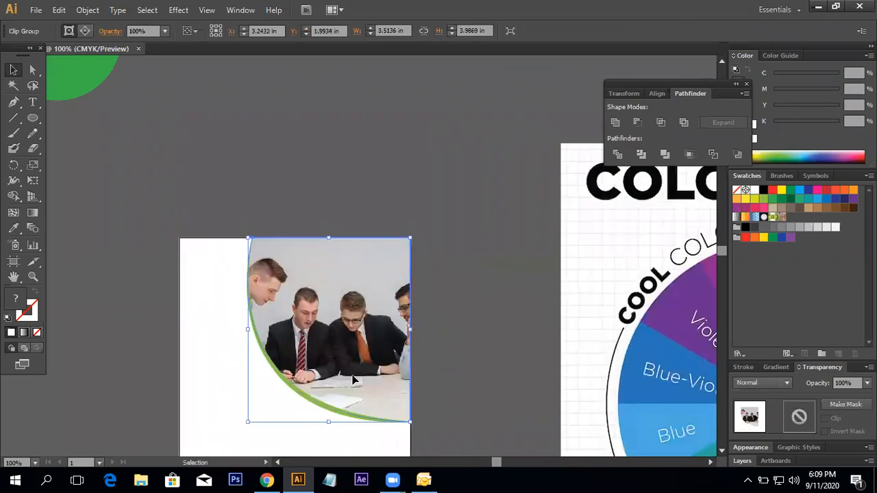
left_click_drag(351, 376, 370, 155)
left_click_drag(503, 105, 486, 182)
left_click(485, 183)
Release the clipping mask of the duplicated photo group and delete its photo, keeping only the curved clipping path.
left_click(367, 191)
right_click(365, 187)
left_click(485, 263)
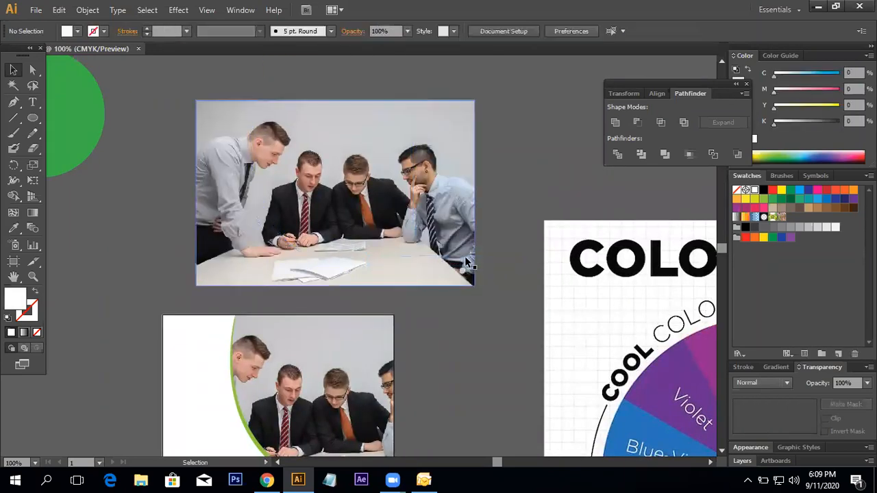
left_click(466, 256)
key("Delete")
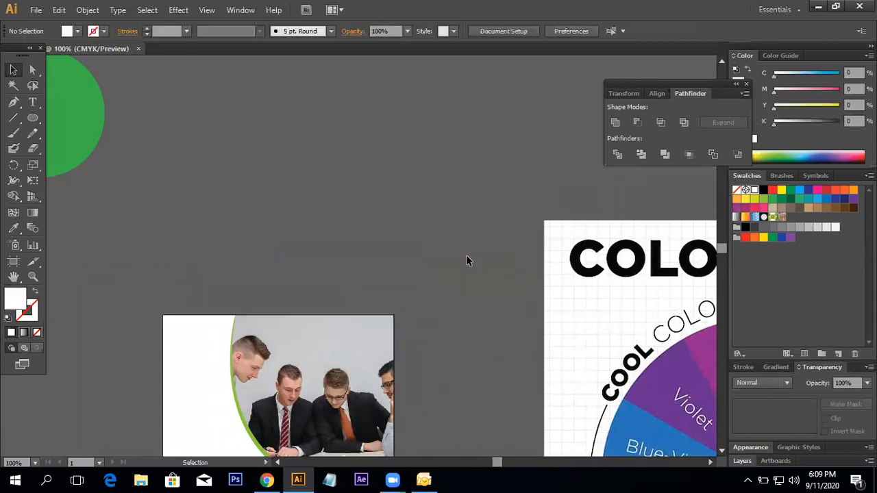
Fill the leftover curved path above the page with the dark green swatch (C 100, M 0, Y 100, K 0).
left_click(378, 221)
left_click(791, 194)
left_click(445, 290)
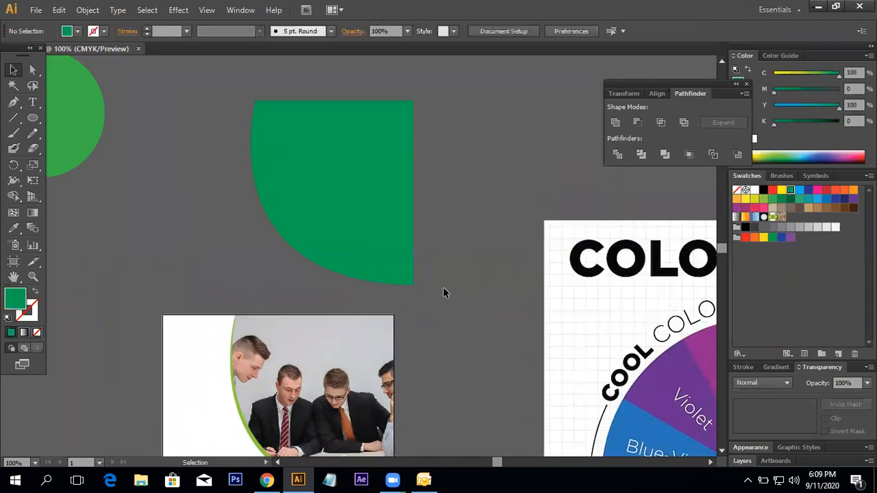
Move the green curved shape onto the page so it covers the clipped photo inside the green accent curve.
scroll(425, 247, "down", 3)
left_click(353, 154)
left_click_drag(354, 154, 374, 246)
left_click(432, 323)
left_click(374, 247, "ctrl")
left_click(374, 246, "ctrl")
left_click_drag(332, 213, 359, 280)
left_click(417, 231)
left_click(335, 234, "ctrl+alt")
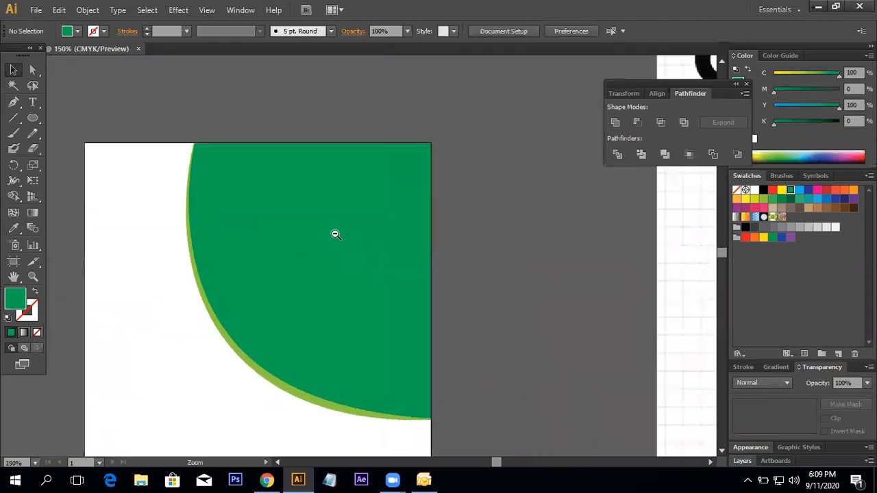
left_click(335, 234, "ctrl+alt")
Try recoloring the green shape with the Yellow-Orange sampled from the color wheel, and undo it.
left_click(356, 231)
left_click_drag(449, 260, 281, 272)
left_click(14, 229)
left_click_drag(537, 263, 376, 236)
left_click(584, 298)
left_click_drag(280, 241, 439, 263)
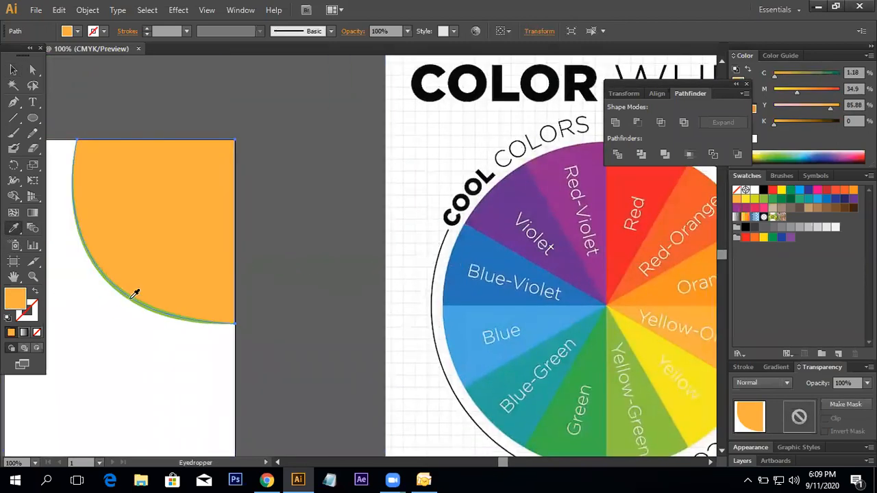
key("ctrl+z")
left_click(14, 70)
left_click(250, 163)
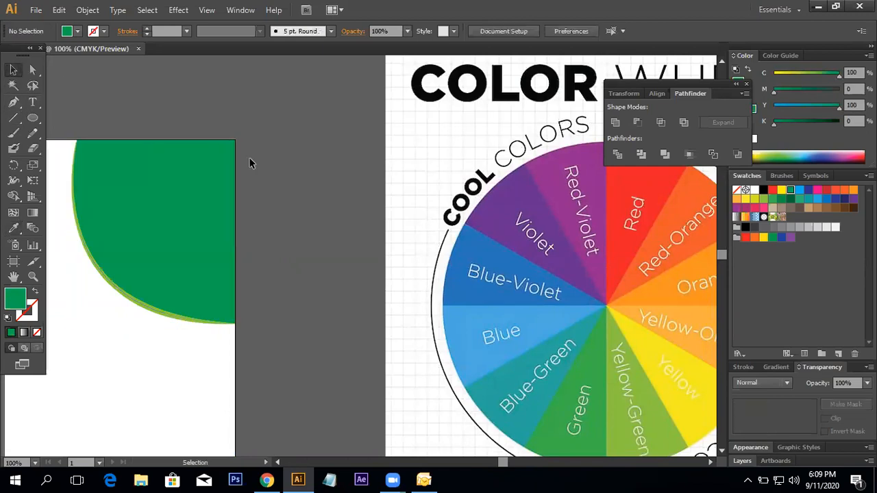
Lower the opacity of the green shape over the photo to 50%.
left_click_drag(250, 163, 298, 150)
left_click(240, 195)
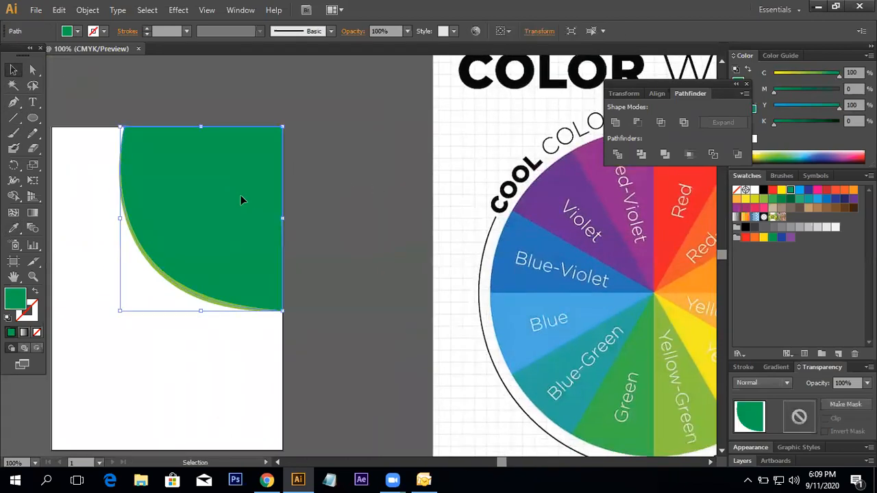
left_click(409, 31)
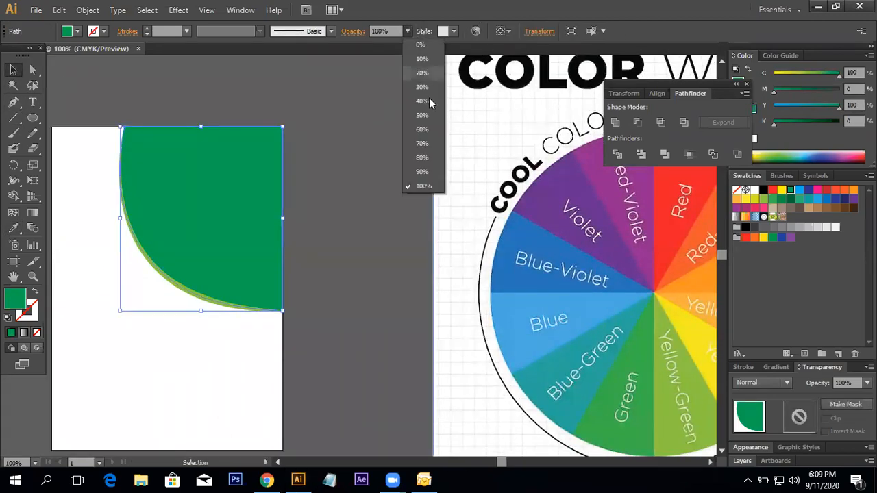
left_click(422, 115)
left_click(324, 185)
left_click_drag(365, 189, 409, 173)
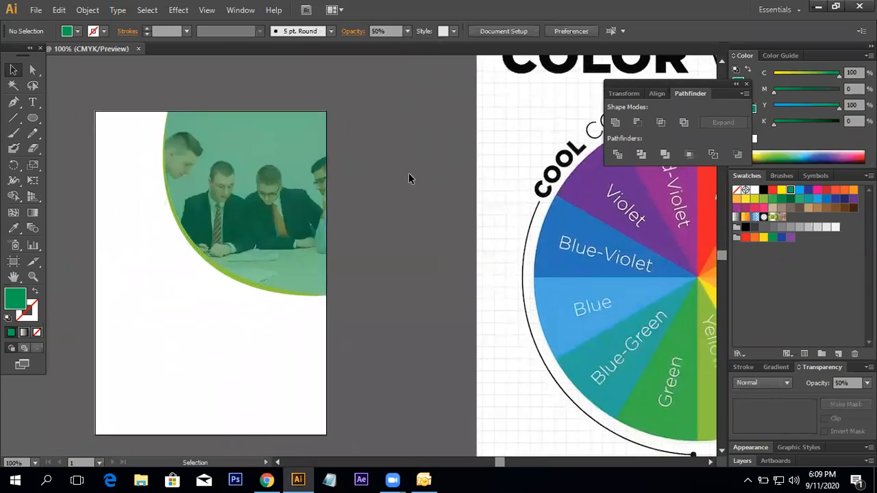
Set the opacity of the green overlay shape on the photo to 70%.
left_click(257, 149)
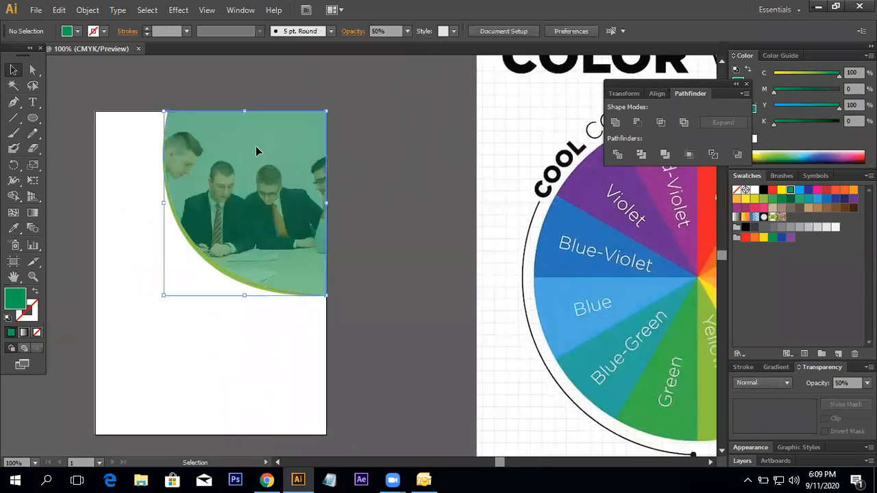
left_click(408, 30)
left_click(444, 93)
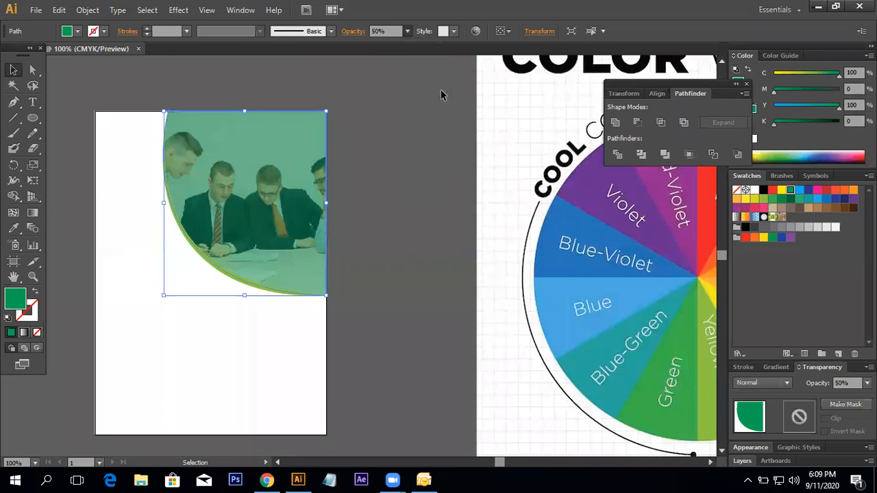
left_click(461, 188)
left_click(281, 186)
left_click(408, 30)
left_click(415, 162)
left_click(415, 161)
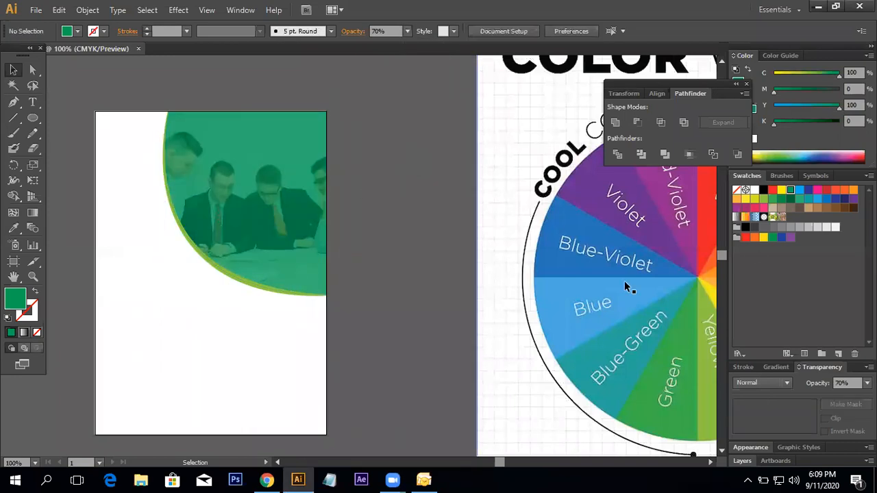
Add the point text "DEMO FLYER" in the empty area above the page.
left_click_drag(608, 283, 537, 252)
key("space")
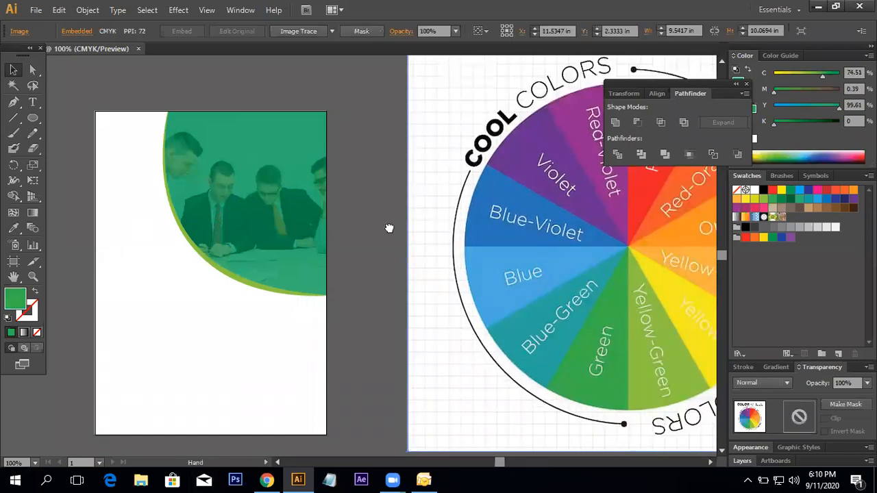
left_click_drag(205, 206, 278, 226)
key("space")
left_click_drag(225, 241, 333, 307)
left_click(32, 103)
key("space")
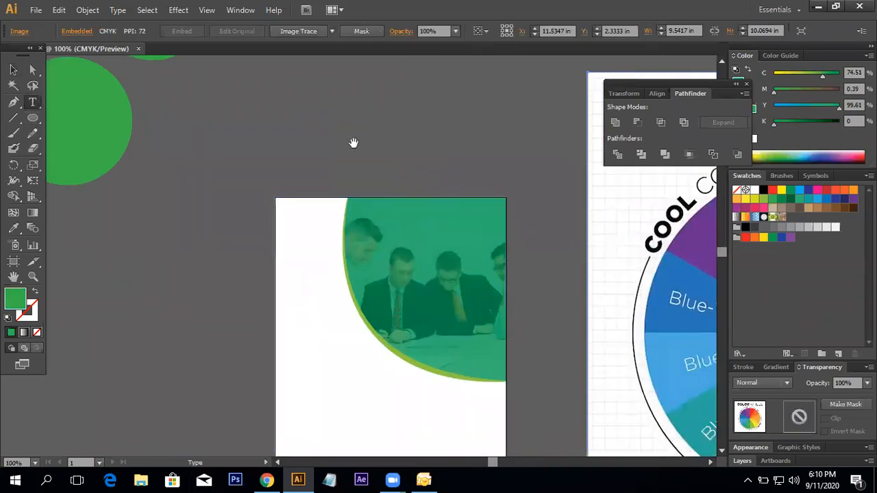
left_click_drag(352, 143, 333, 239)
left_click(336, 187)
type("DEMO FLYER")
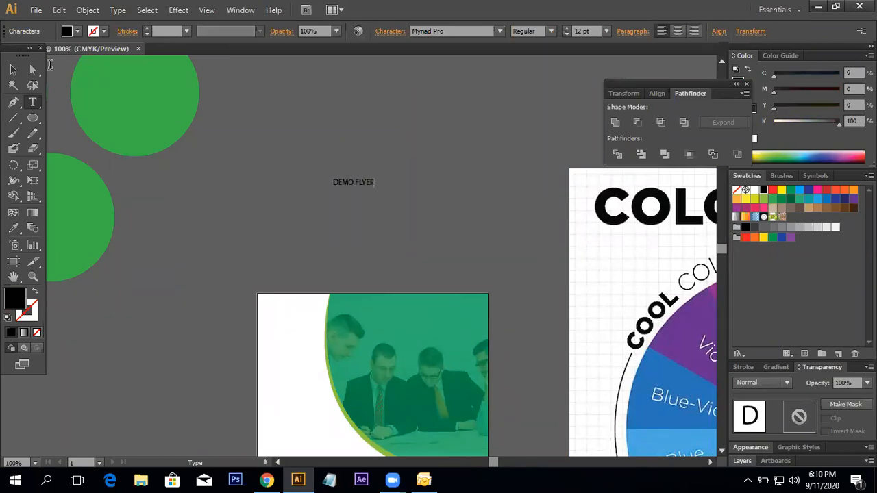
Enlarge the "DEMO FLYER" text proportionally to about four times its size.
left_click(13, 69)
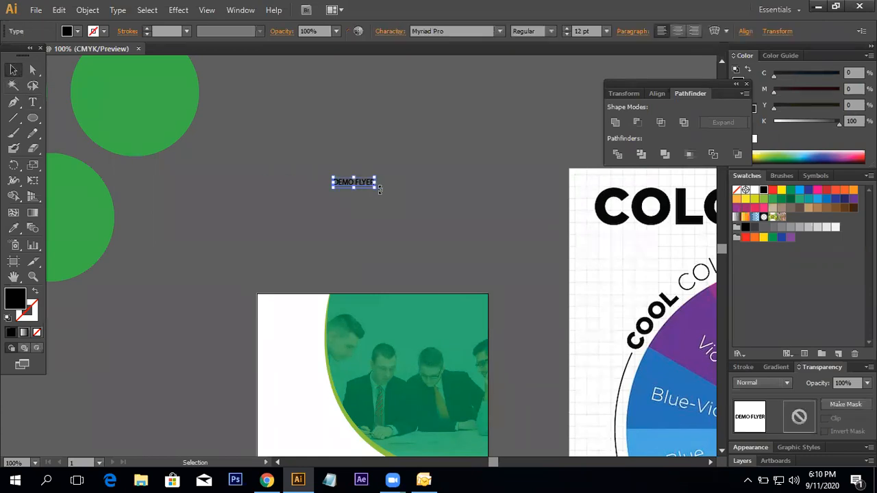
left_click_drag(379, 190, 503, 218)
left_click(503, 281)
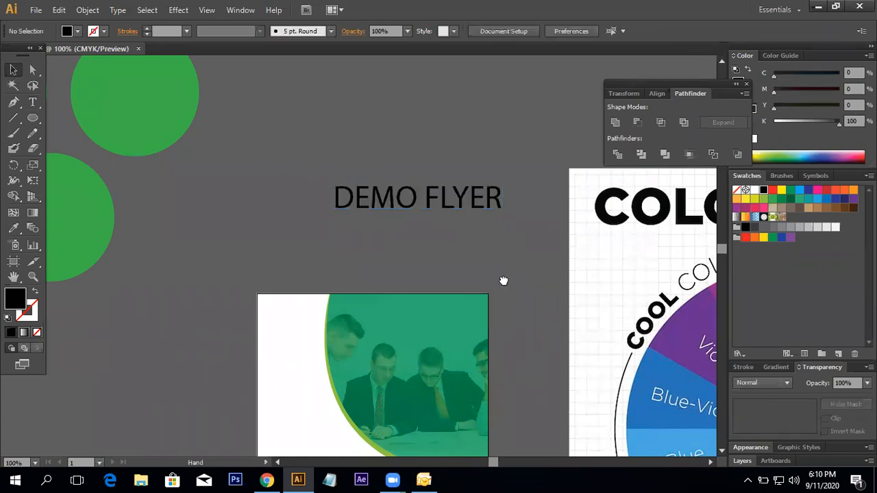
Move the "DEMO FLYER" text down onto the green overlay on the page.
left_click_drag(503, 281, 478, 234)
left_click_drag(463, 159, 490, 347)
left_click_drag(502, 324, 489, 265)
left_click(506, 261)
left_click_drag(366, 275, 372, 288)
Scale the "DEMO FLYER" text down to fit within the green overlay and position it over the lower half of the photo.
scroll(372, 288, "up", 2)
left_click_drag(394, 362, 302, 295)
left_click(368, 226)
left_click_drag(368, 226, 390, 227)
left_click_drag(404, 221, 404, 237)
left_click(502, 259)
scroll(502, 259, "down", 2)
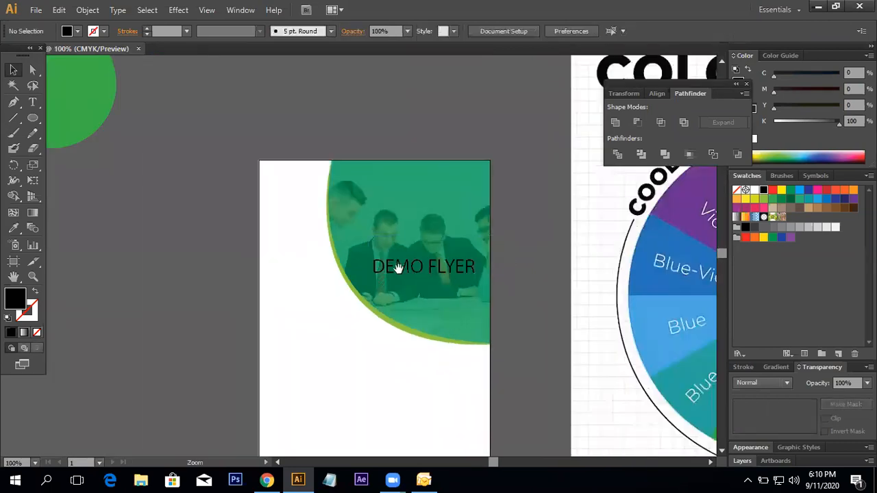
Nudge the "DEMO FLYER" text slightly closer to the page's right edge.
left_click(388, 243)
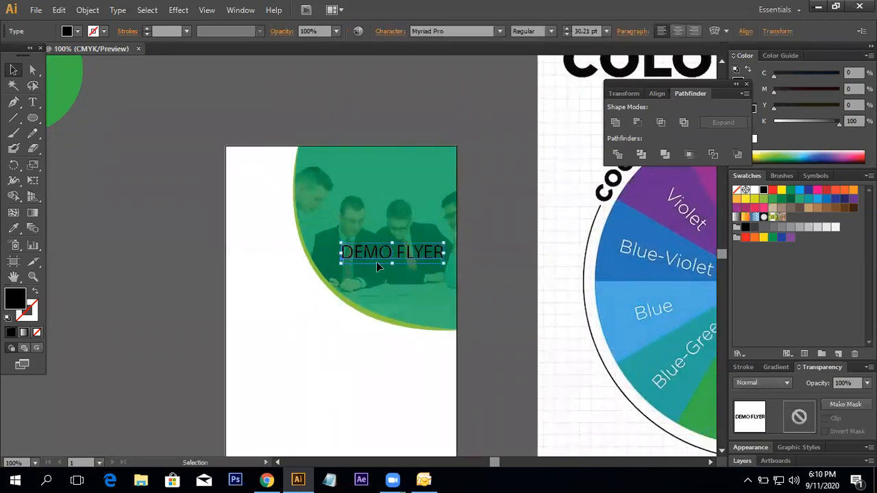
left_click_drag(384, 255, 387, 255)
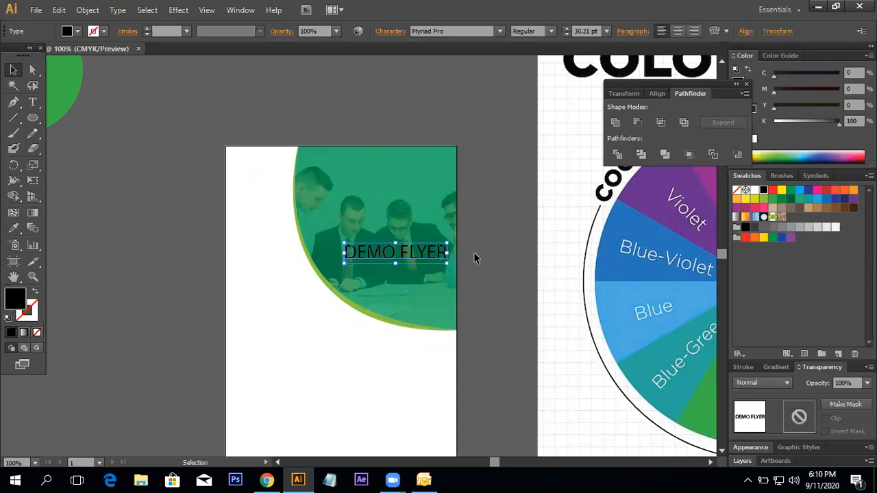
left_click(488, 240)
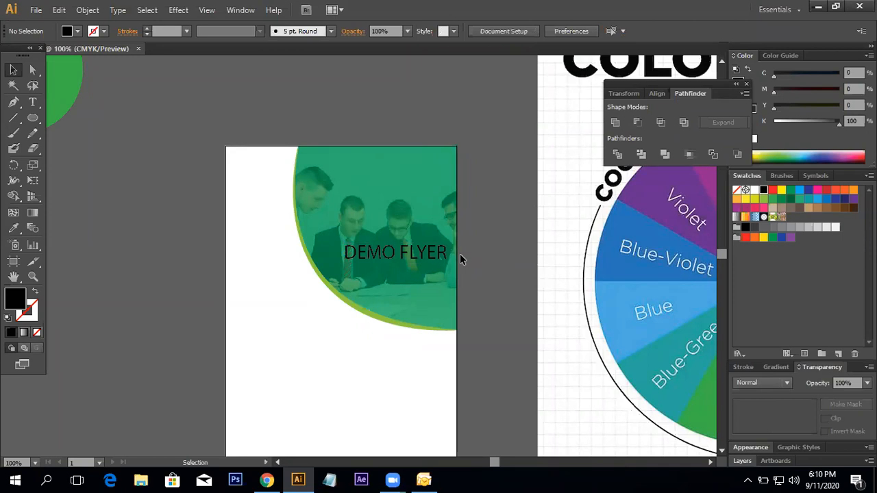
scroll(494, 260, "right", 3)
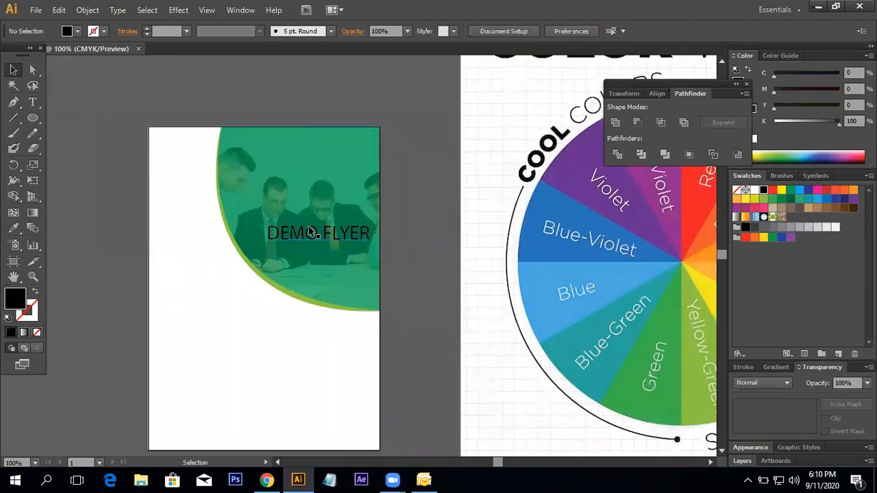
left_click(328, 243)
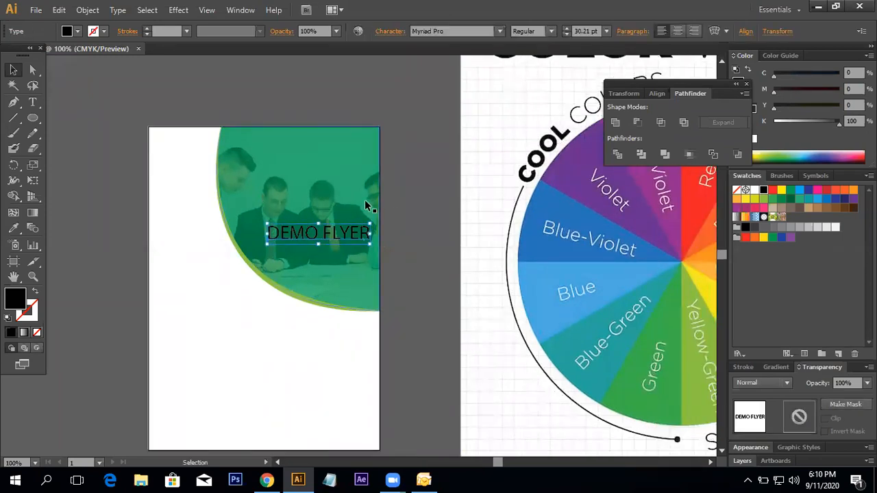
left_click(410, 186)
Place copies of the "DEMO FLYER" text near the page's upper-left corner, lower-left corner and lower-right area.
left_click(334, 233)
left_click_drag(344, 240, 226, 447)
left_click_drag(206, 421, 316, 384)
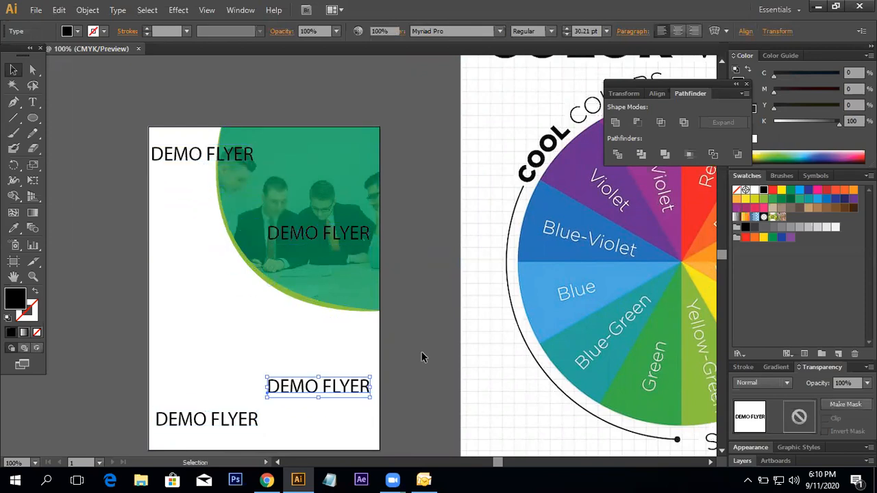
left_click(422, 355)
scroll(424, 329, "down", 3)
left_click(362, 181)
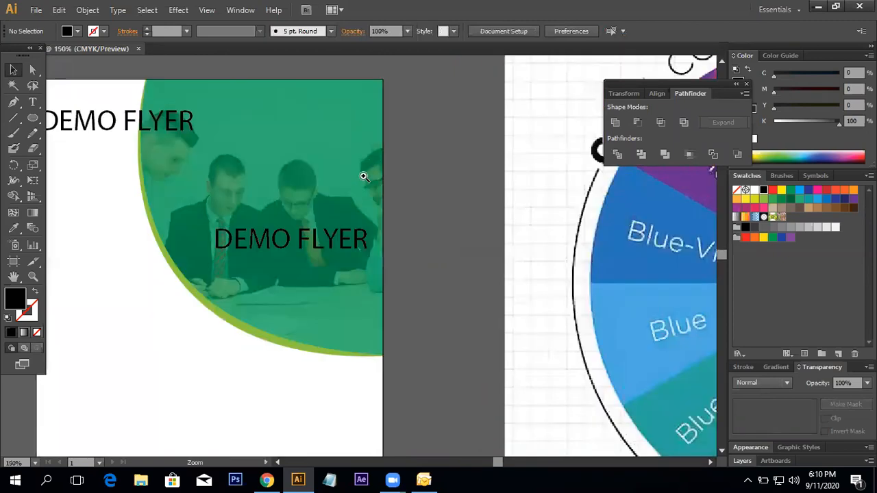
left_click(364, 176)
scroll(220, 192, "left", 3)
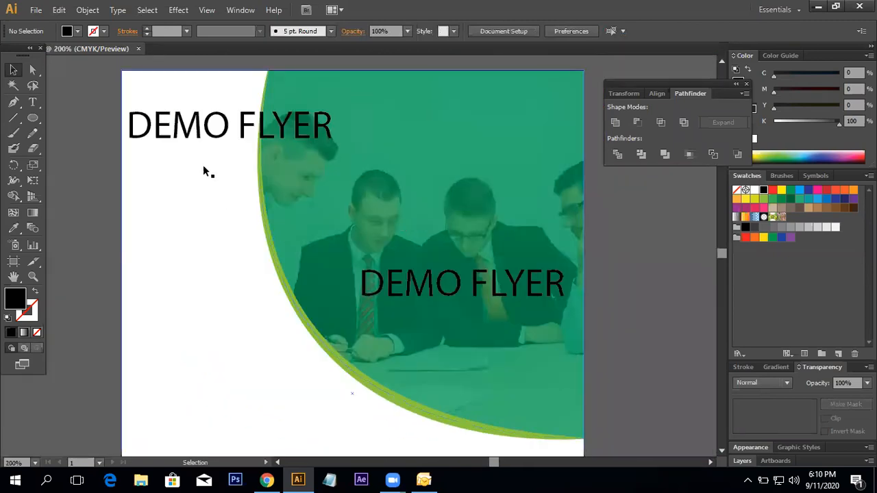
Delete the three extra copies of the "DEMO FLYER" text, keeping only the title over the photo.
left_click(410, 284, "ctrl+alt")
left_click(410, 283, "ctrl+alt")
left_click(409, 283, "ctrl+alt")
left_click_drag(341, 285, 346, 265)
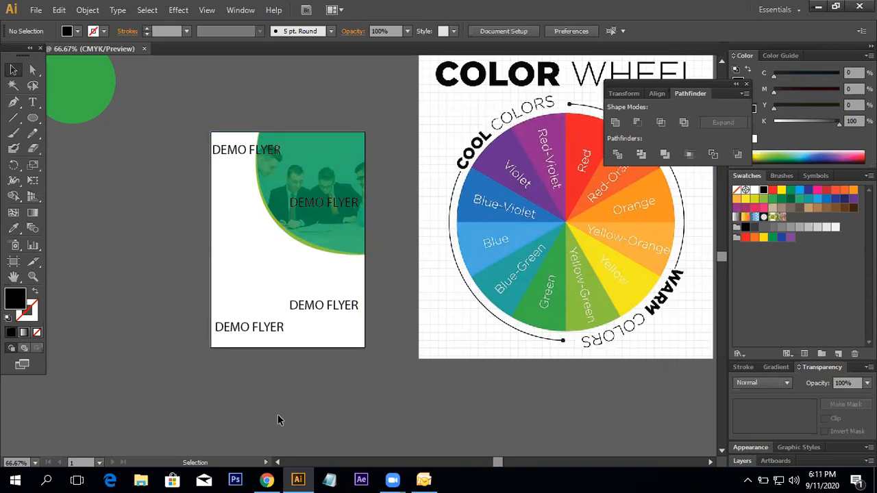
left_click(302, 312)
left_click(255, 329, "shift")
left_click(240, 152, "shift")
key("Delete")
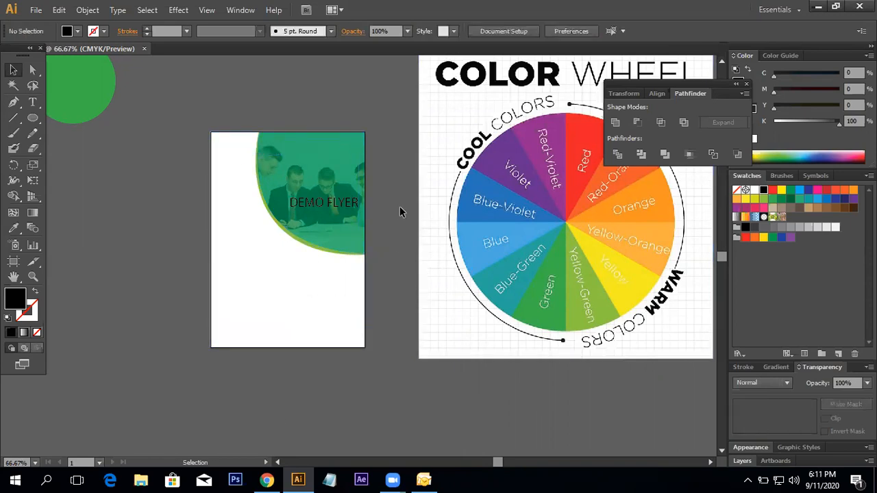
left_click_drag(392, 278, 414, 294)
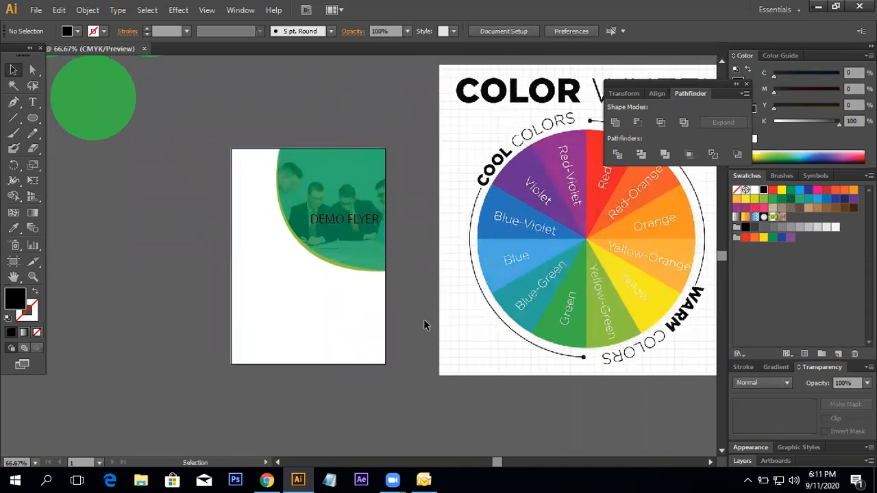
left_click(311, 319)
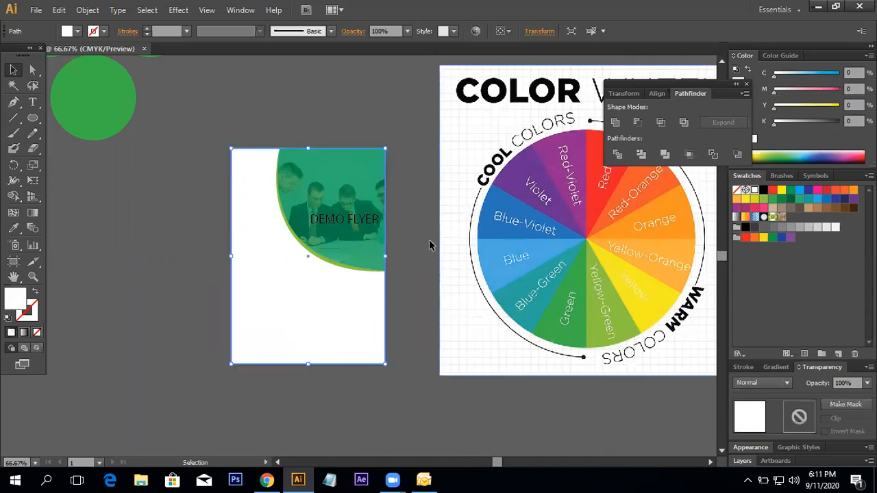
left_click(85, 10)
left_click(354, 105)
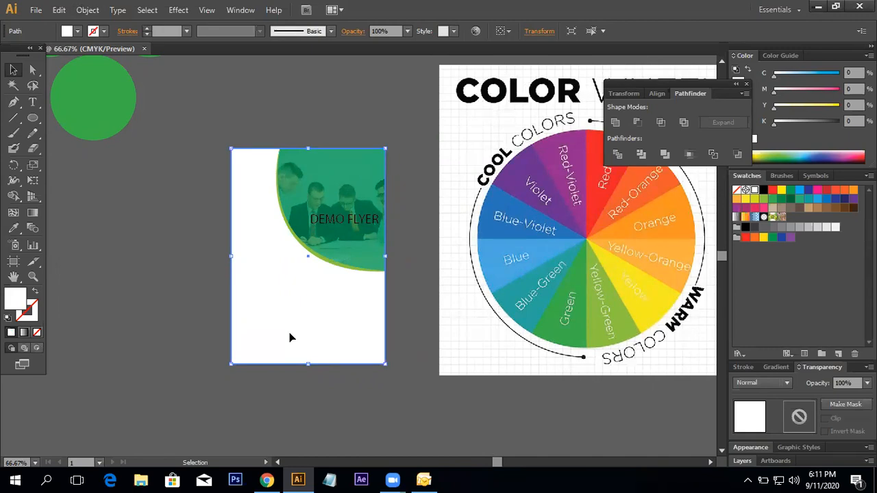
left_click(201, 318)
left_click(276, 283)
left_click(87, 10)
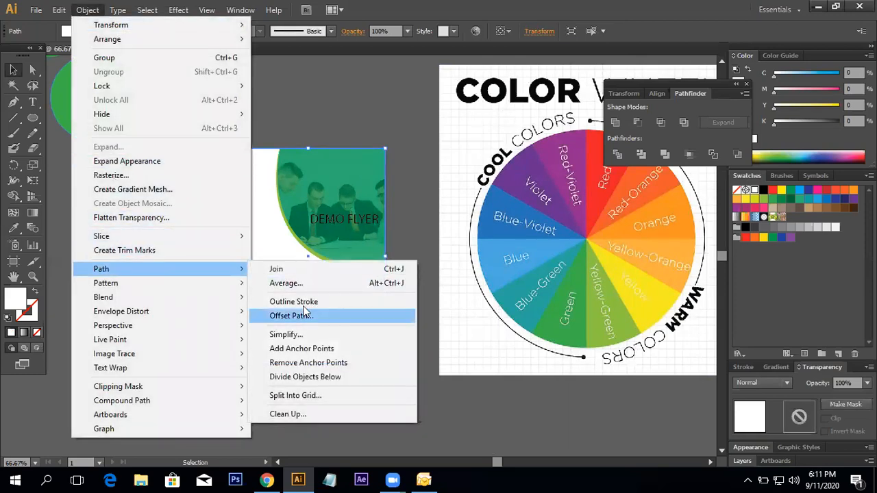
left_click(305, 314)
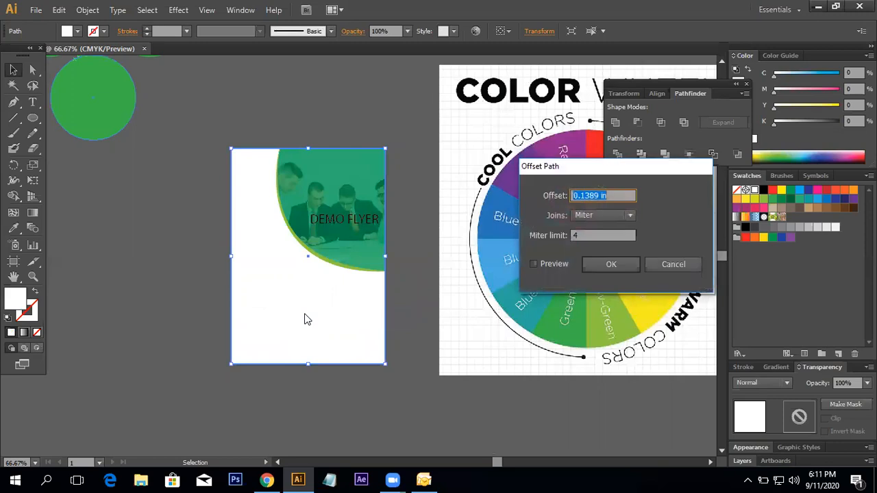
left_click(535, 265)
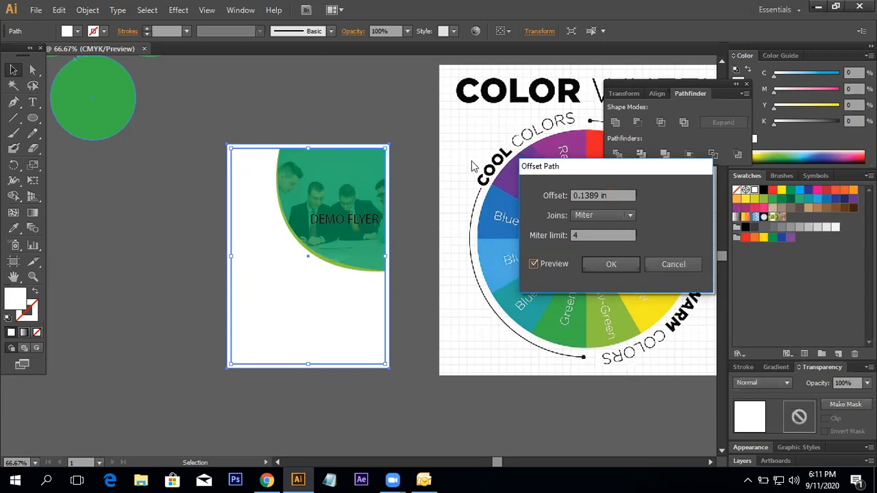
left_click(691, 262)
left_click(420, 190)
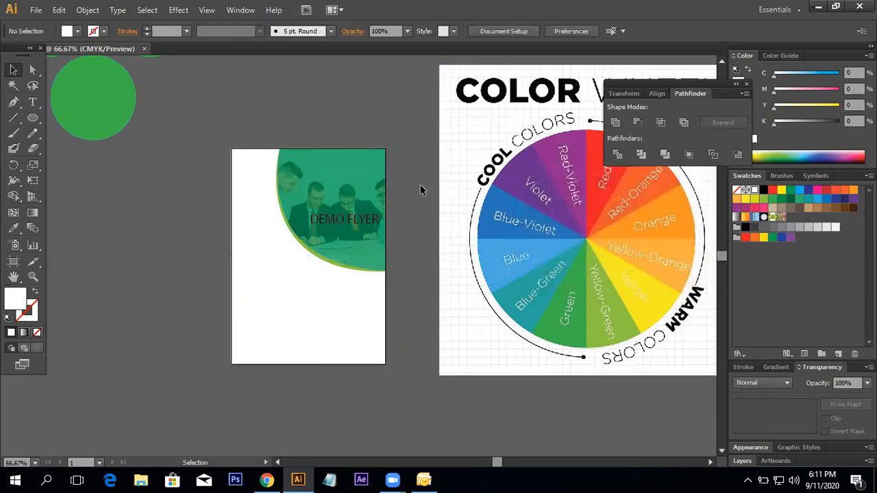
left_click(255, 255)
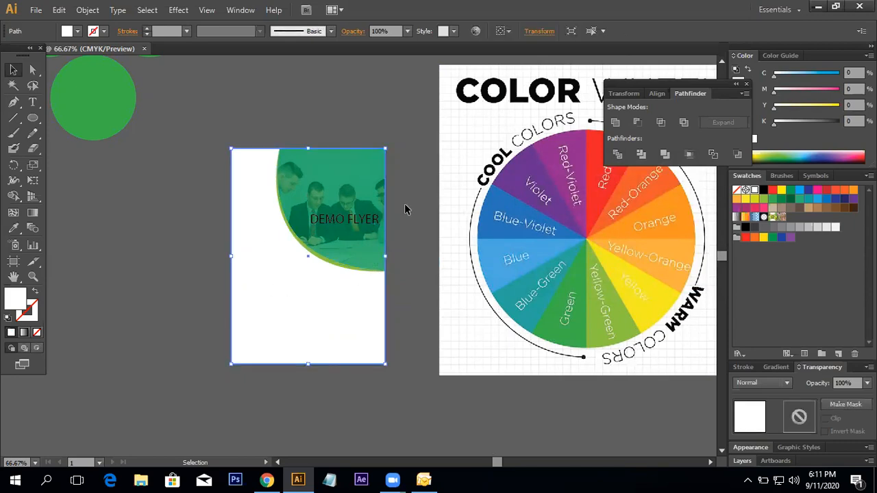
left_click(412, 226)
left_click(322, 312)
left_click(395, 272)
left_click(272, 316)
left_click(403, 234)
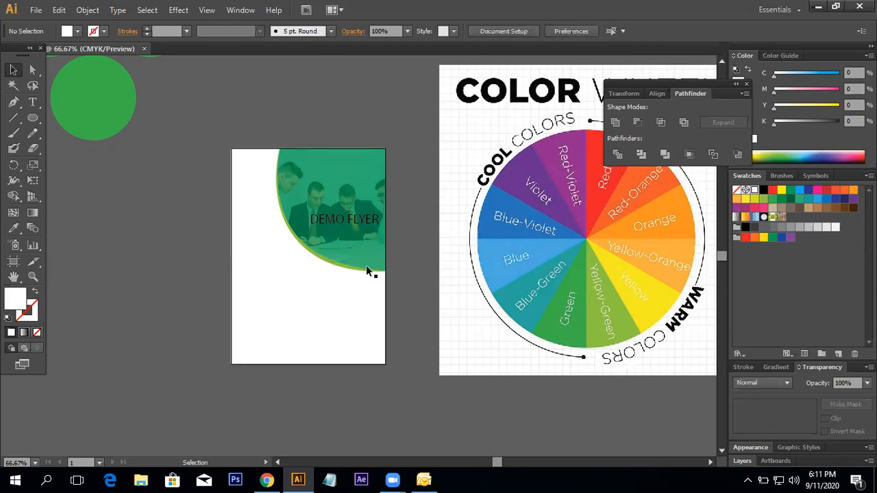
Create an inset copy of the white page rectangle using Offset Path with an offset of -0.125 in and miter joins.
left_click(317, 313)
left_click(88, 10)
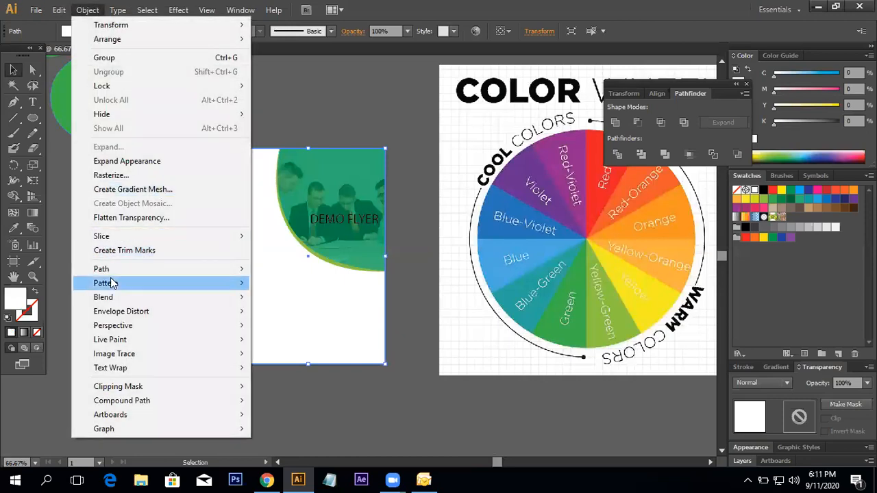
mouse_move(171, 269)
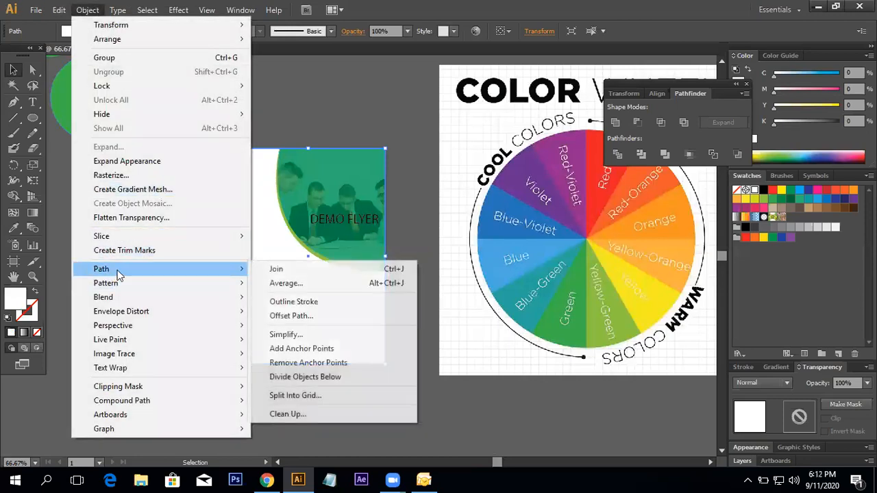
left_click(310, 314)
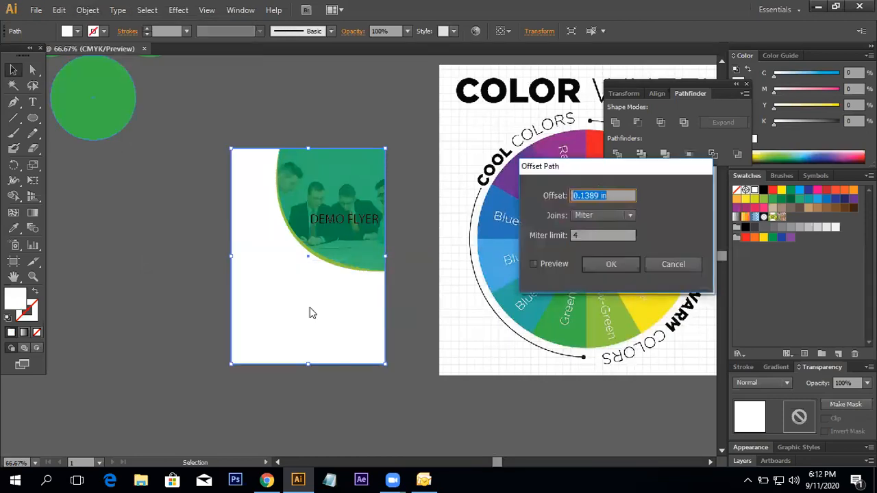
left_click(534, 264)
left_click(574, 195)
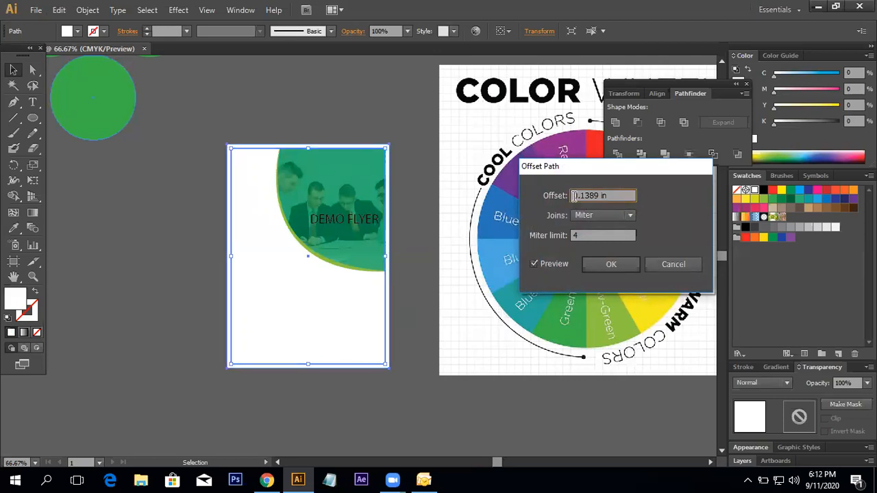
type("-")
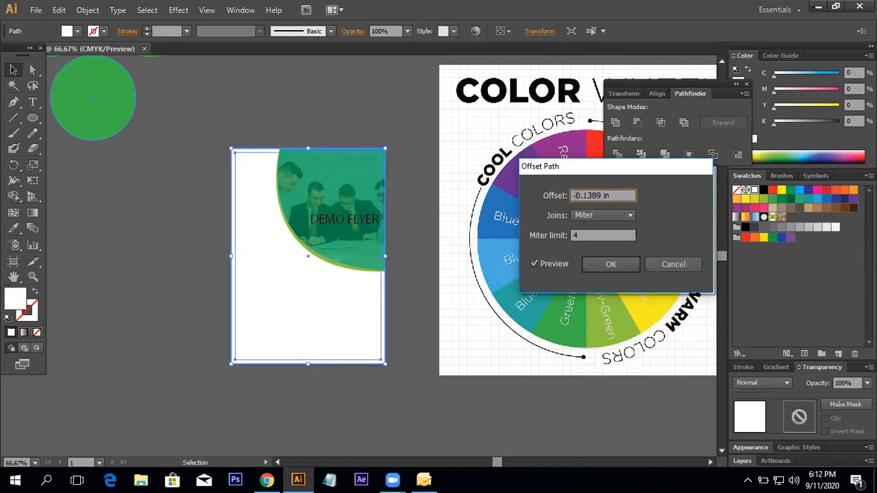
left_click_drag(602, 193, 593, 194)
type("125")
left_click(614, 270)
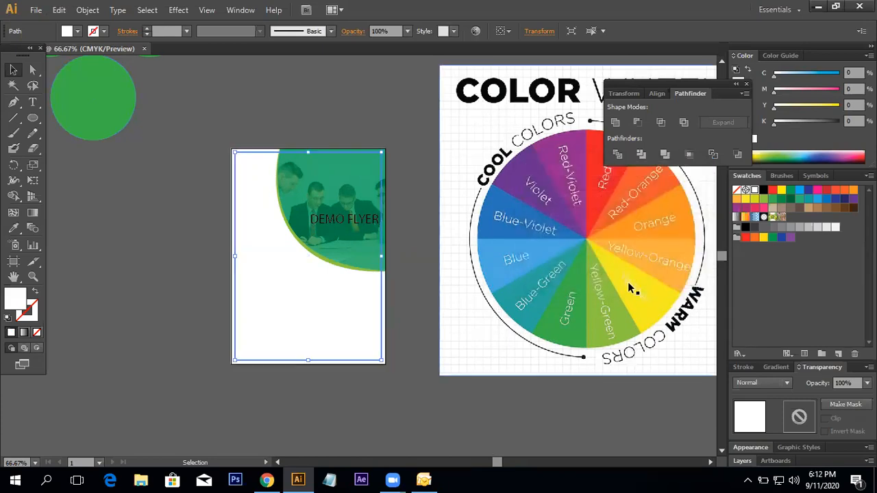
Give the inset rectangle no fill and a 1 pt black stroke.
left_click(403, 206)
left_click(378, 294)
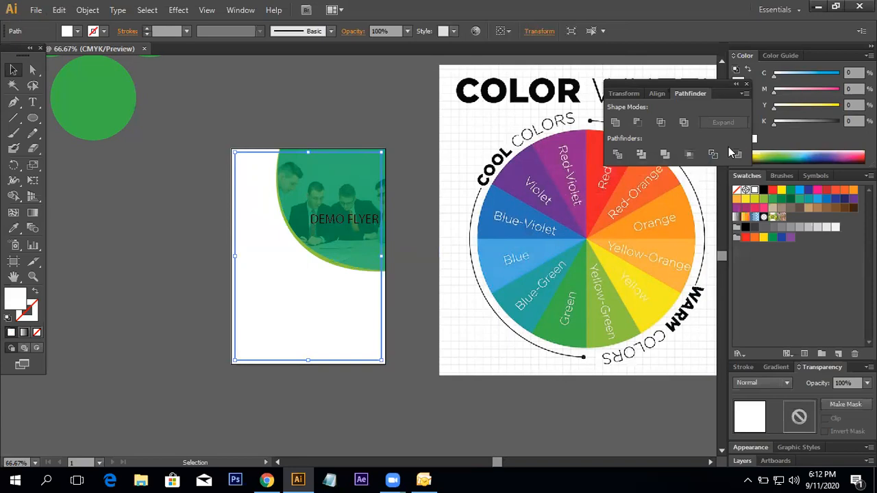
left_click(764, 189)
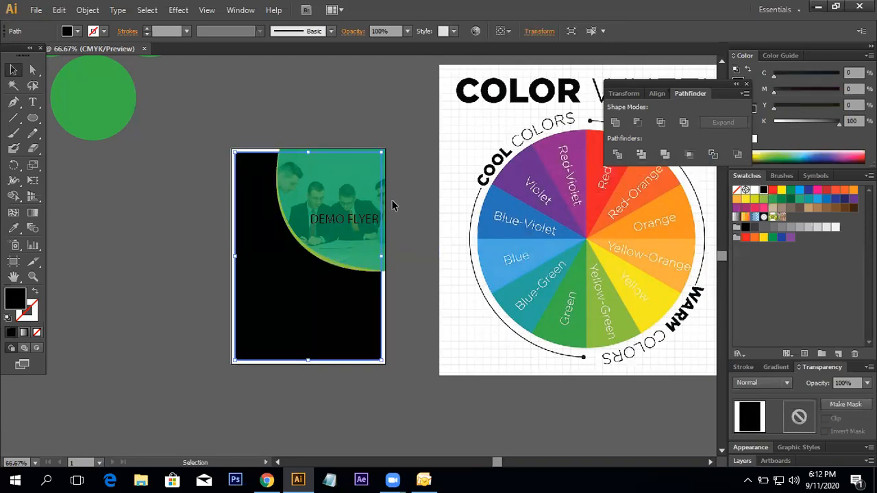
left_click(35, 290)
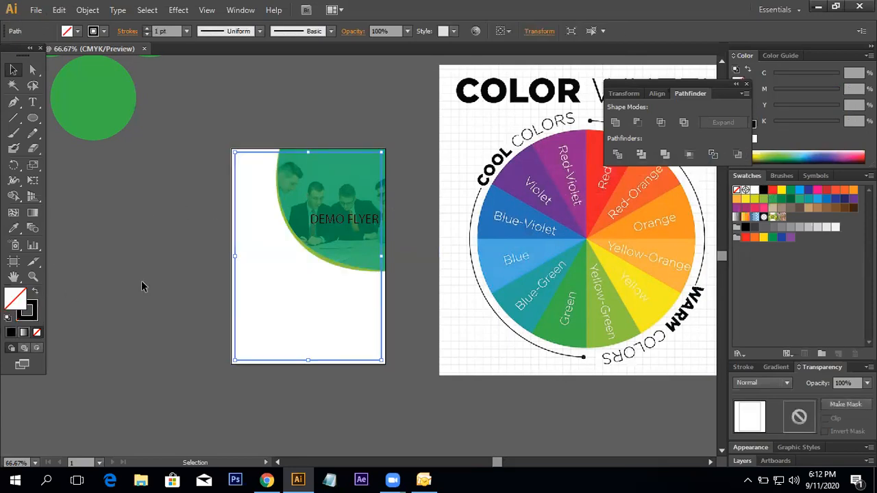
left_click(142, 280)
Bring the outlined inset rectangle to the front, above the photo and green overlay.
left_click(272, 266, "ctrl")
left_click(272, 266, "ctrl")
left_click_drag(422, 77, 333, 267)
left_click_drag(543, 372, 370, 151)
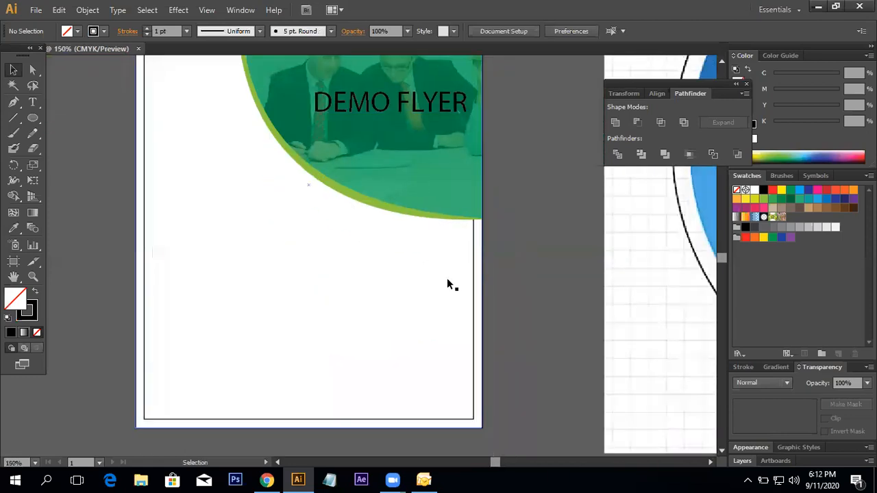
left_click(473, 271)
right_click(474, 271)
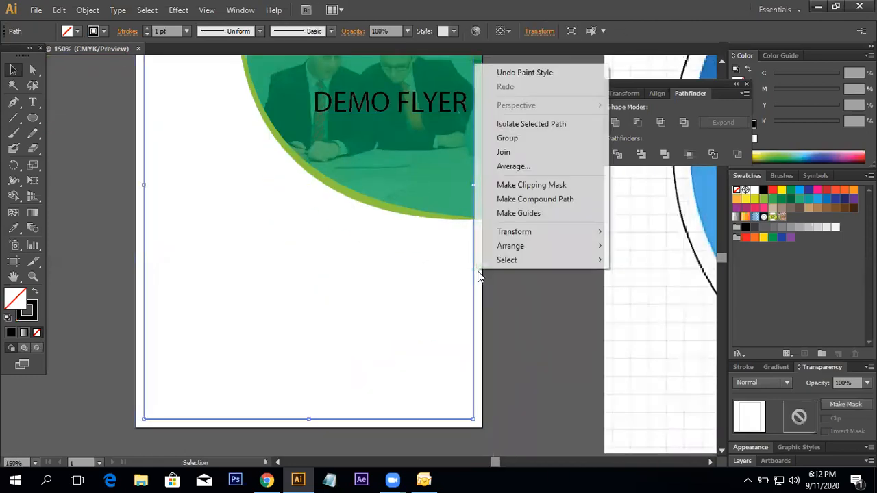
mouse_move(534, 252)
left_click(758, 251)
left_click(513, 250)
left_click_drag(519, 231, 557, 425)
left_click(412, 259, "ctrl+alt")
left_click(414, 263, "ctrl+alt")
left_click_drag(409, 321, 432, 275)
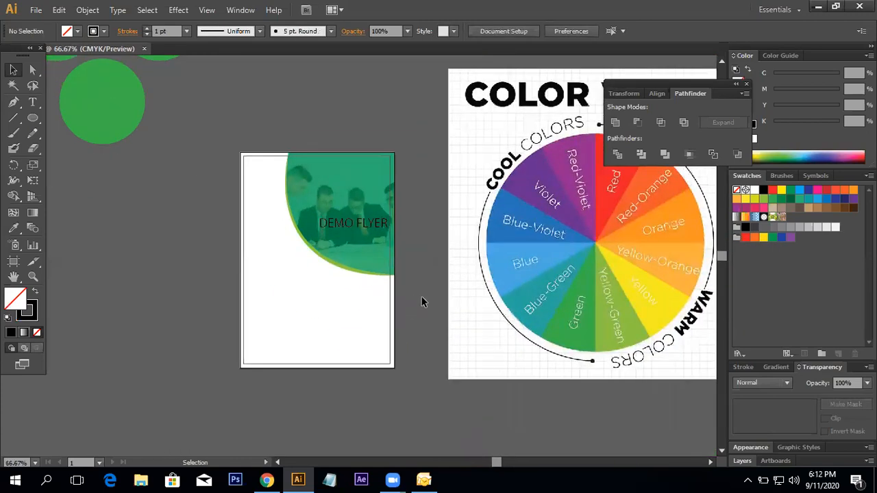
Convert the inset rectangle into guides that mark the page margins.
left_click(392, 307)
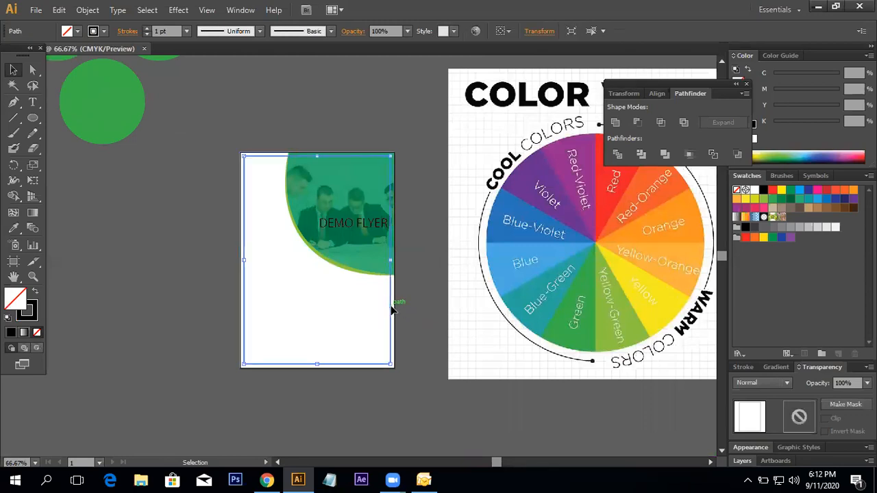
key("a")
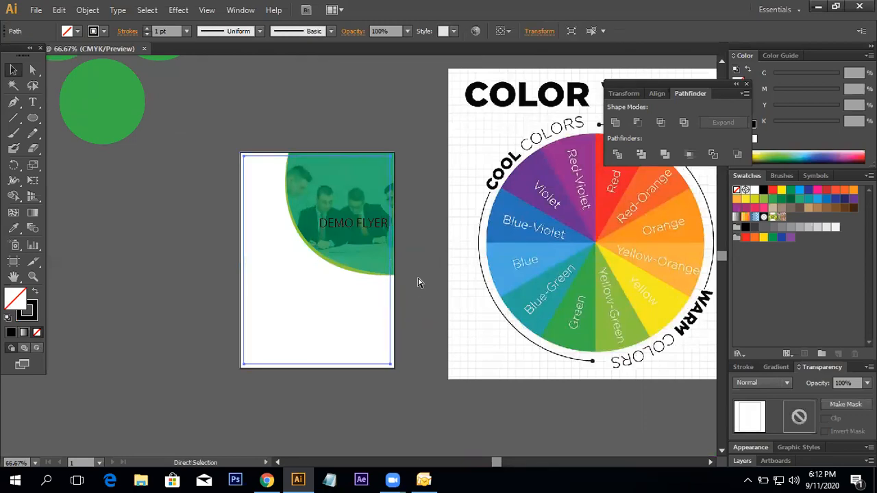
left_click(419, 283)
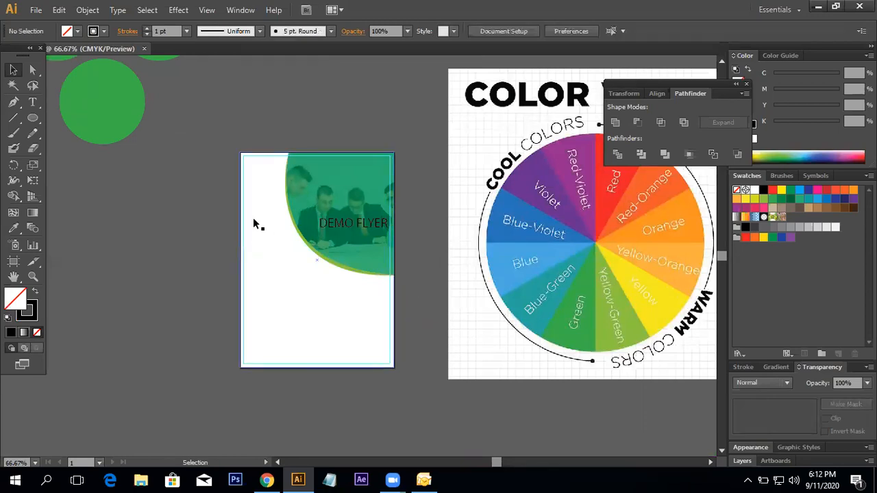
double_click(284, 307)
left_click_drag(393, 278, 311, 372)
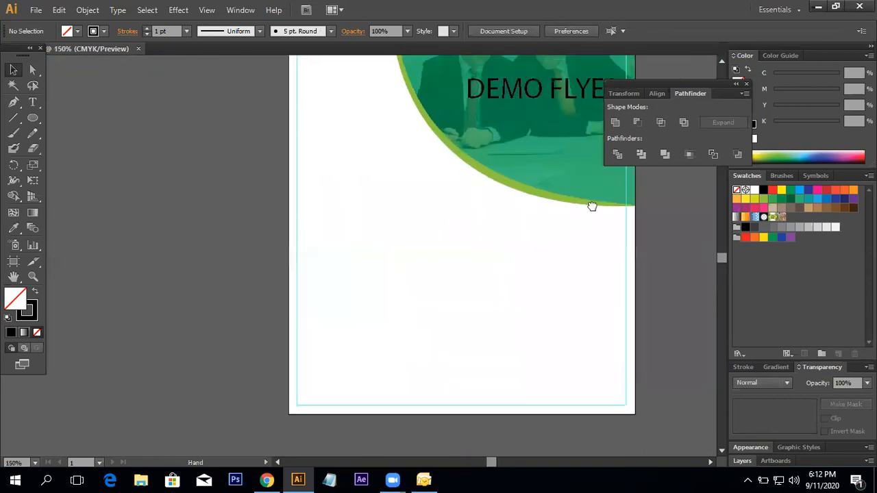
Undo the guide conversion so the inset rectangle is an ordinary outlined path again.
left_click_drag(594, 206, 568, 237)
left_click(597, 254)
left_click_drag(635, 240, 615, 251)
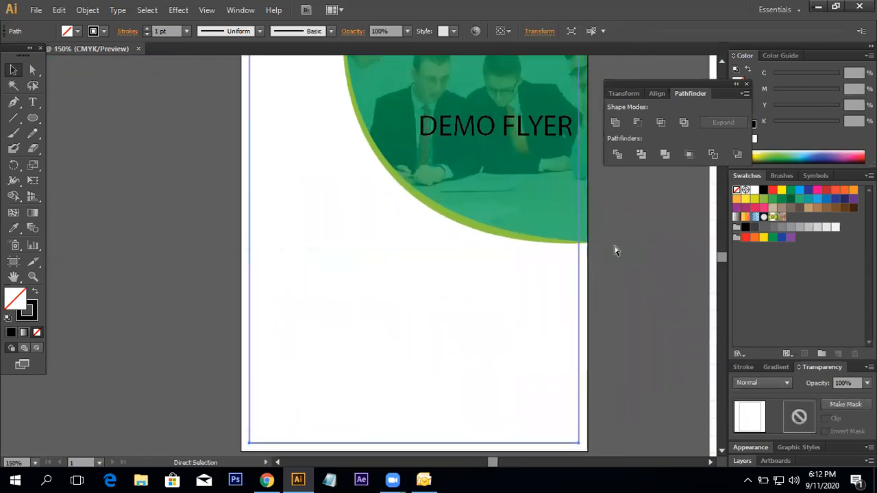
left_click(627, 242)
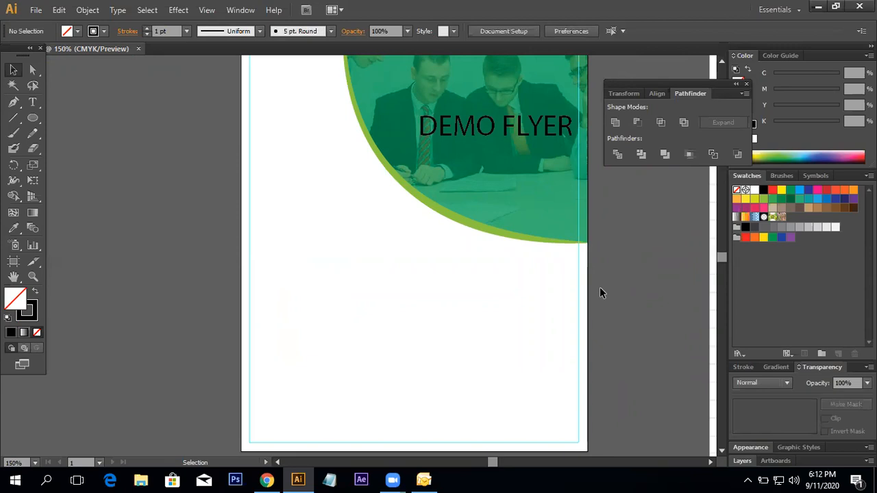
key("ctrl+z")
left_click(593, 270)
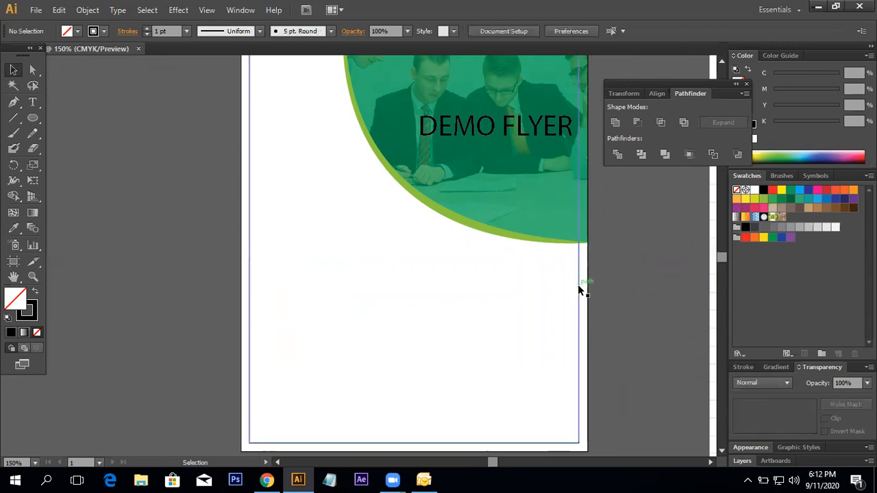
left_click(577, 285)
Draw a horizontal line about 3.66 in long on the pasteboard beside the page and convert it into a guide.
scroll(270, 257, "left", 5)
left_click(13, 102)
left_click(107, 129)
left_click(362, 128, "shift")
left_click(13, 69)
left_click(217, 88)
left_click(266, 129)
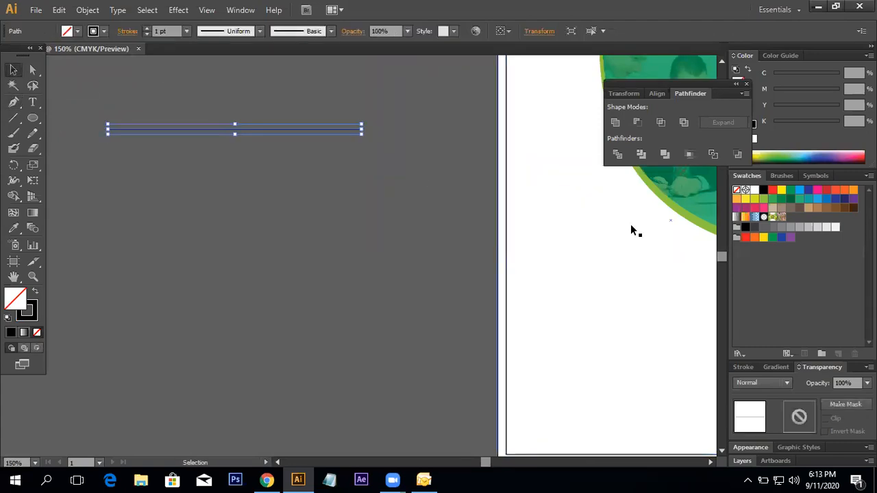
left_click(625, 228)
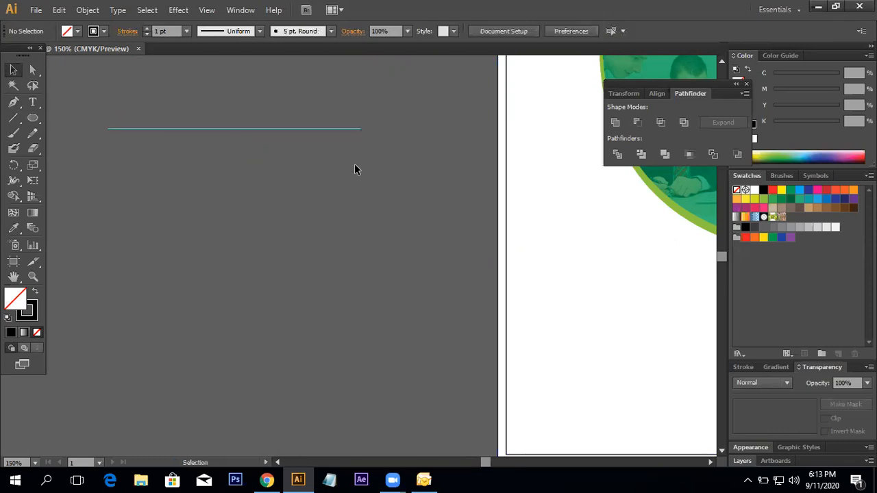
Move the horizontal line guide lower on the pasteboard, then delete it.
left_click_drag(309, 130, 317, 226)
left_click(391, 237)
left_click(319, 224)
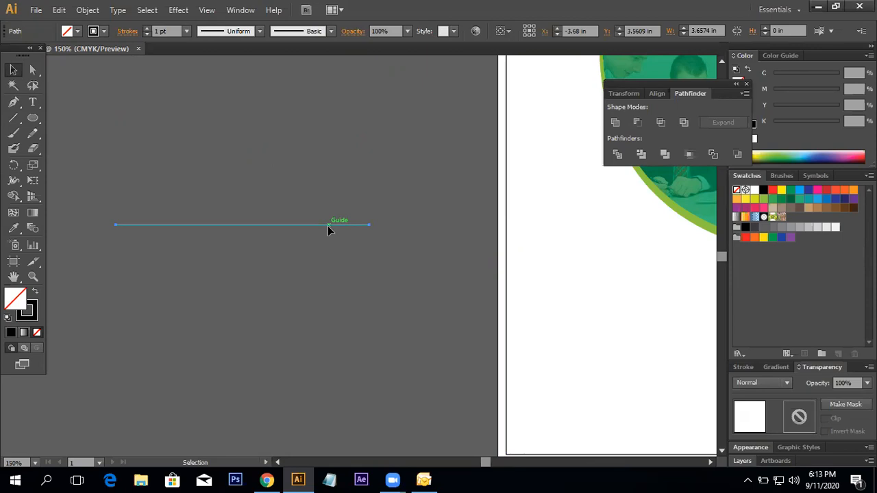
key("Delete")
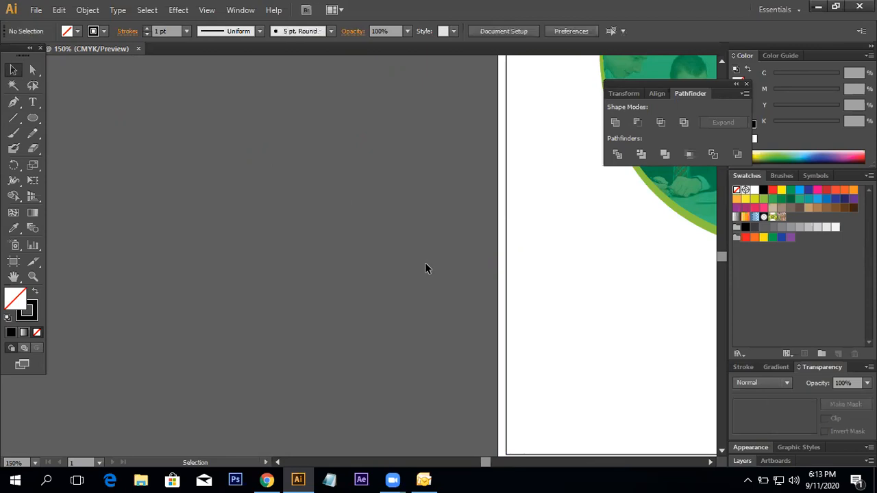
Show the rulers around the flyer document.
left_click(447, 254, "ctrl")
left_click(447, 254, "ctrl+alt")
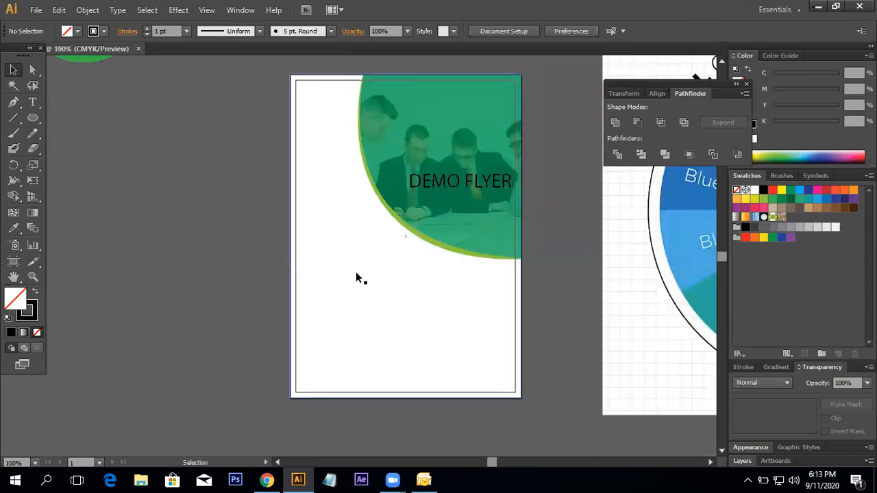
key("ctrl+r")
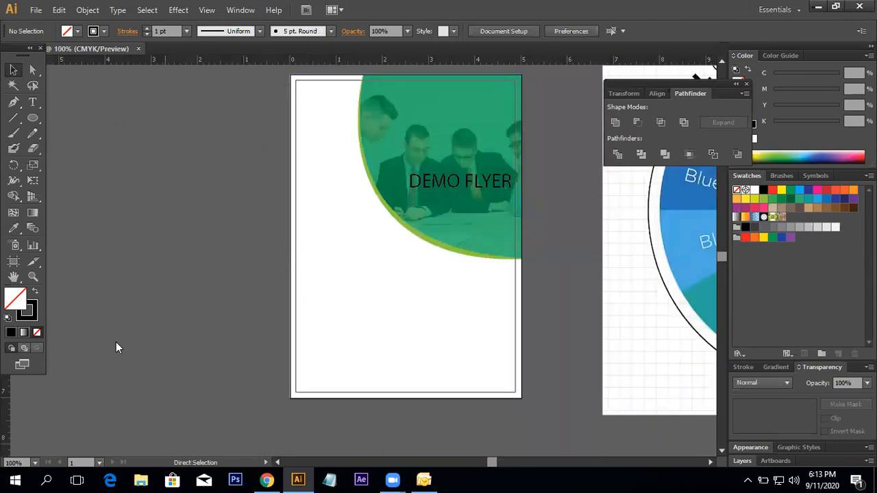
Place two vertical and two horizontal ruler guides along the four edges of the inset rectangle.
left_click_drag(6, 410, 297, 426)
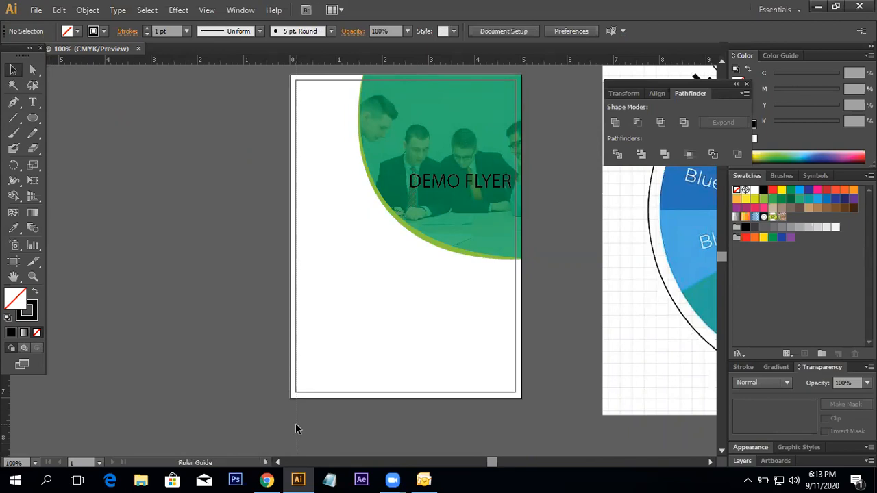
left_click_drag(473, 64, 475, 81)
left_click_drag(6, 434, 516, 423)
left_click_drag(544, 61, 523, 393)
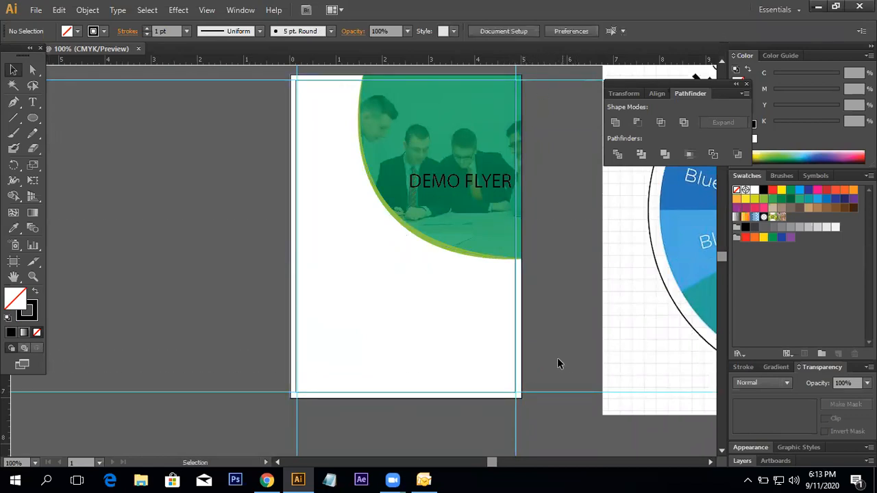
Delete the four ruler guides that run along the inset rectangle's edges.
left_click(559, 393)
key("Delete")
left_click(516, 427)
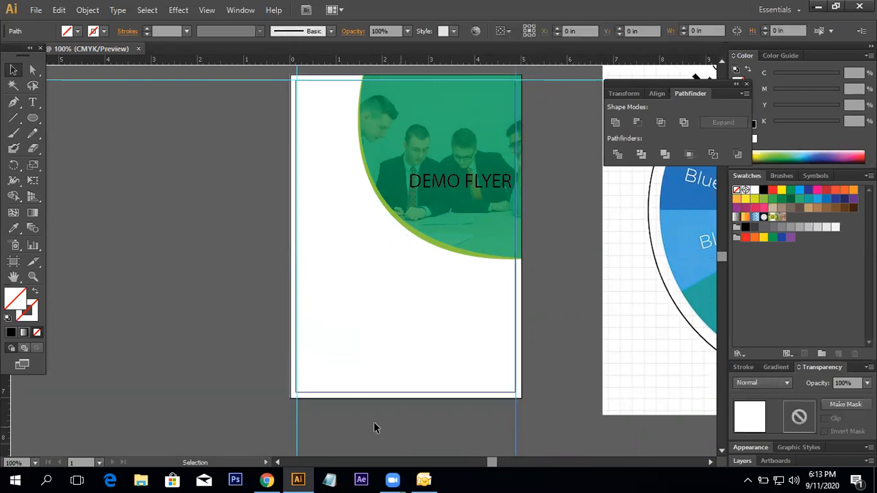
left_click(298, 416)
key("Delete")
left_click(233, 81)
key("Delete")
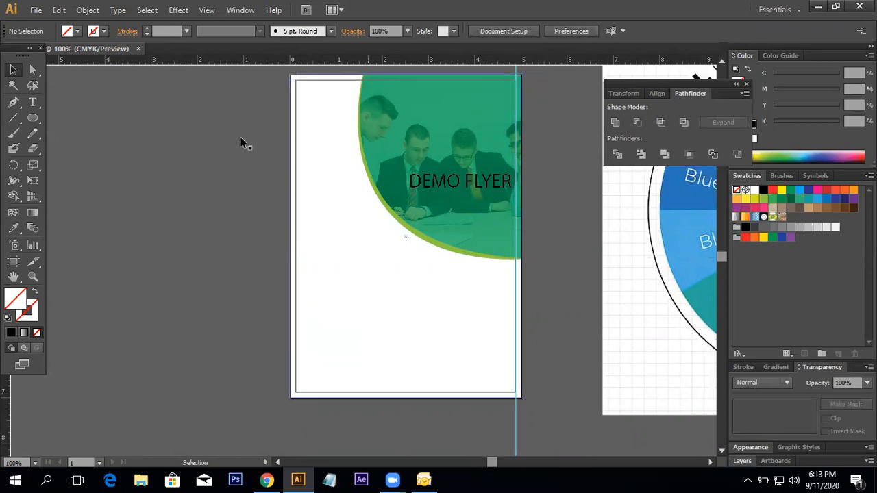
left_click(516, 432)
key("Delete")
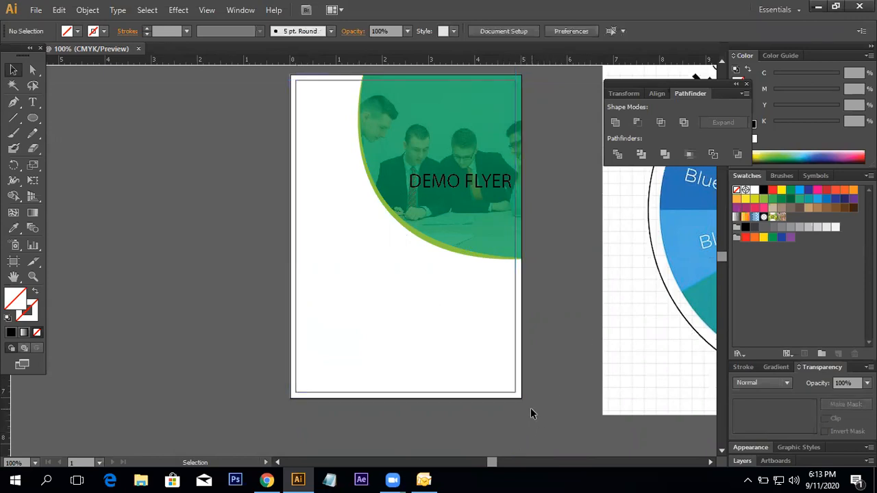
Convert the inset rectangle into margin guides and deselect it.
left_click(515, 365)
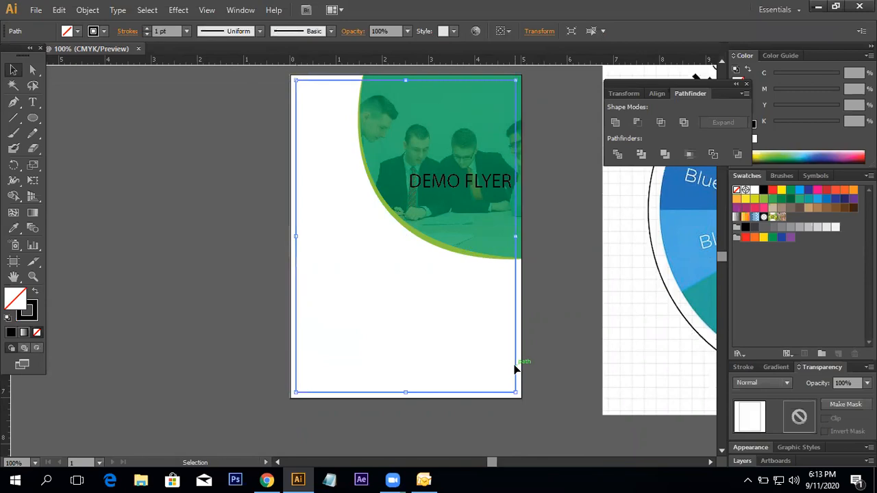
key("ctrl+5")
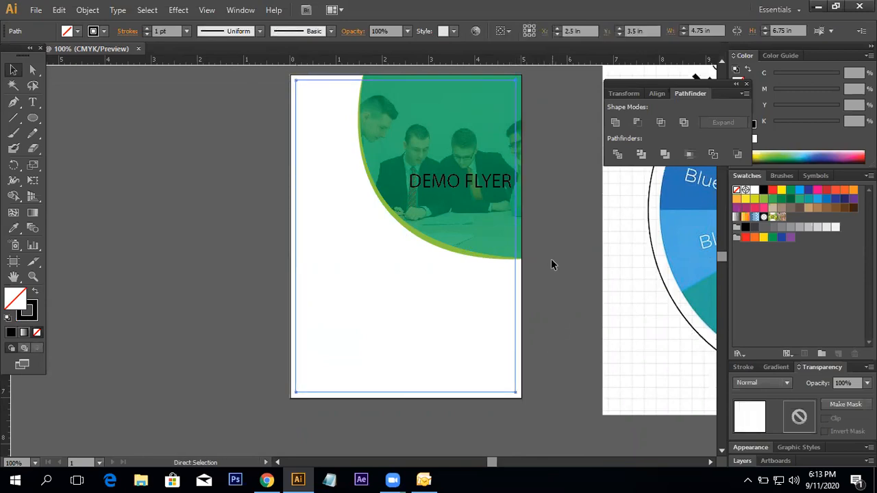
left_click(551, 258)
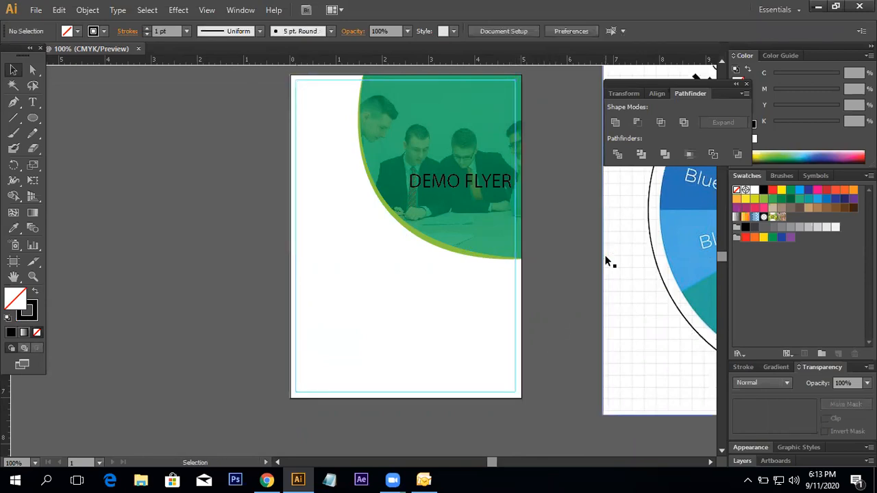
Change the fill colour of the DEMO FLYER title to white.
left_click_drag(466, 200, 450, 256)
left_click(438, 253, "ctrl")
left_click(438, 253, "ctrl")
left_click_drag(377, 263, 414, 269)
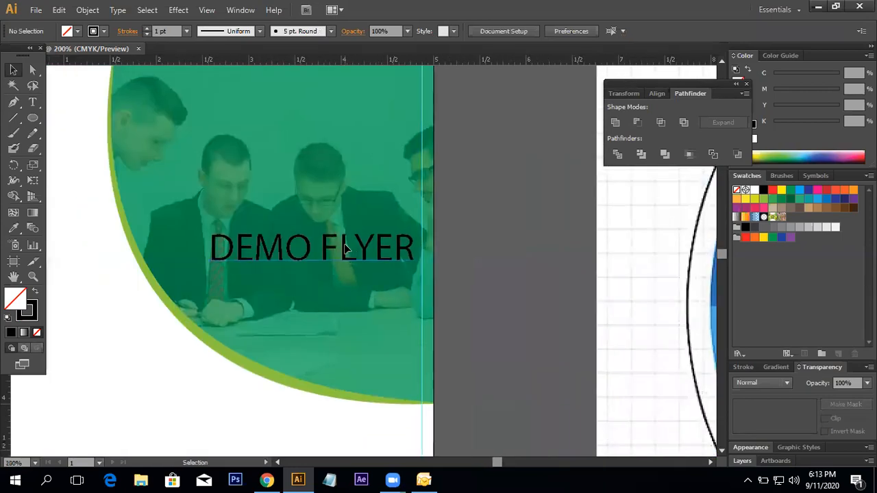
left_click(346, 250)
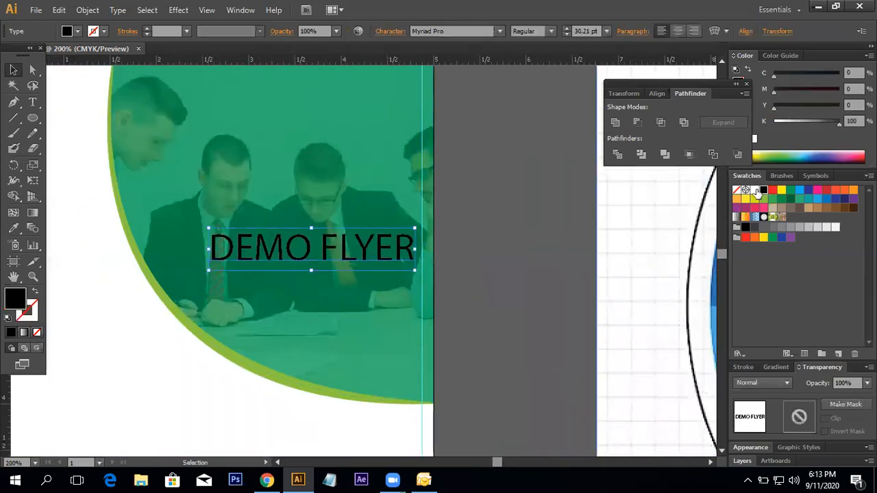
left_click(755, 191)
Set the font of the DEMO FLYER title to Roboto in the Bold style.
scroll(507, 209, "left", 2)
left_click(449, 30)
type("Rage Italic")
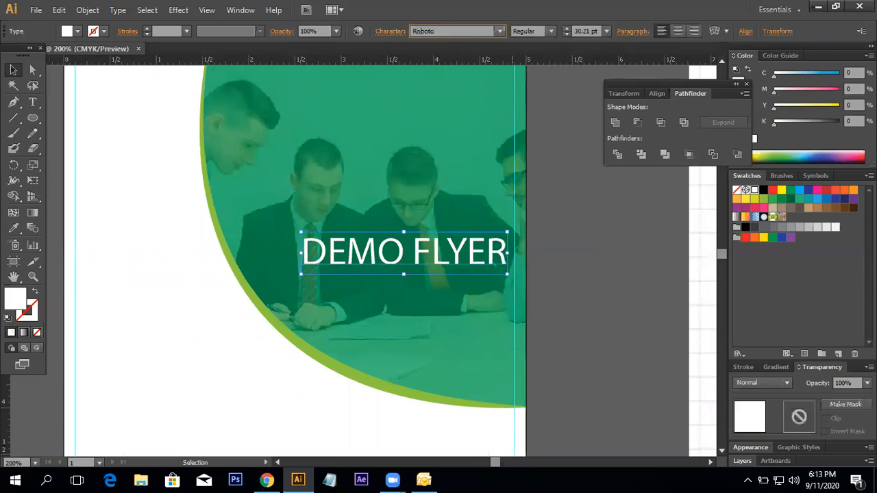
key("Return")
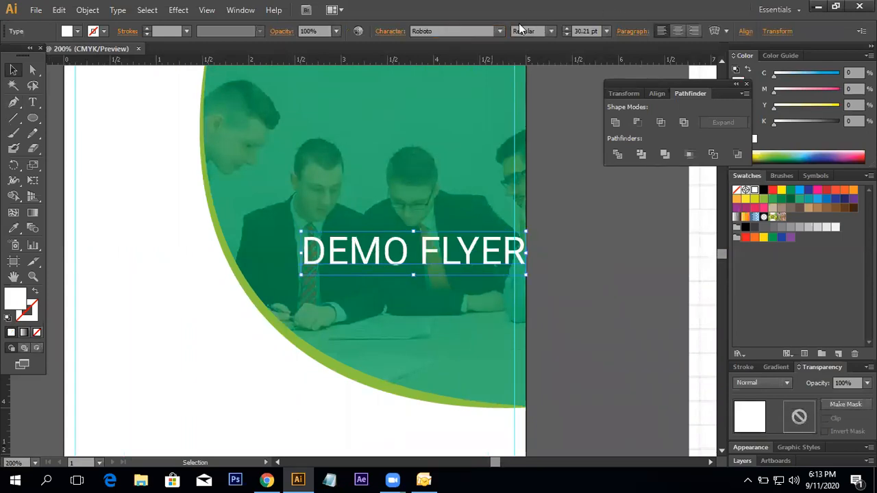
left_click(549, 32)
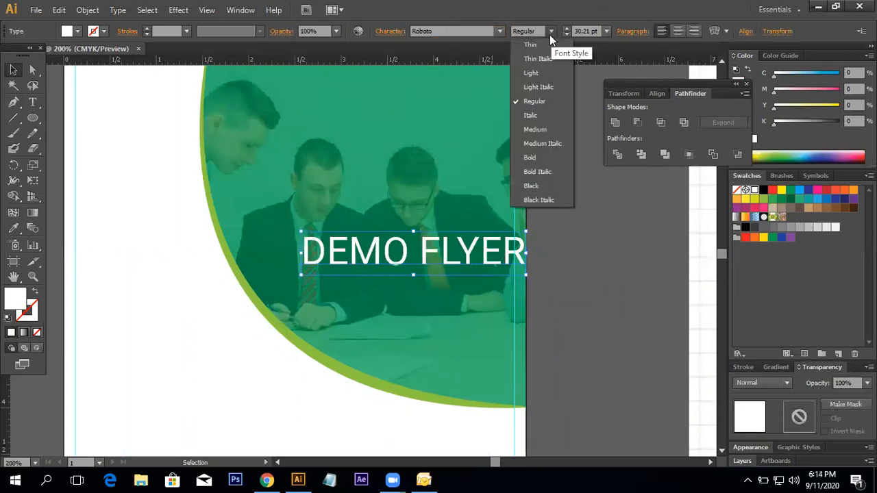
left_click(549, 158)
Move the DEMO FLYER title so its last letter meets the right margin guide, and deselect it.
left_click_drag(500, 255, 488, 240)
left_click(625, 249)
left_click(607, 251)
left_click(409, 254, "ctrl+alt")
left_click(409, 254, "ctrl+alt")
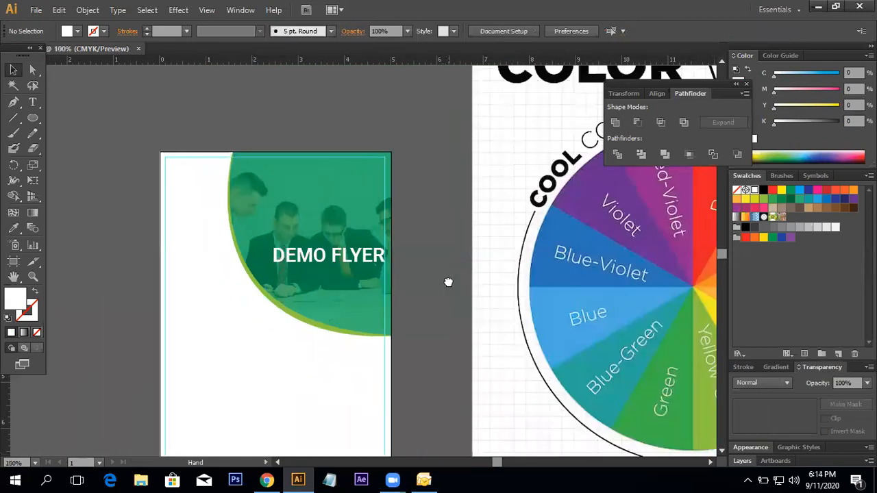
left_click_drag(449, 281, 467, 285)
left_click(364, 273, "ctrl")
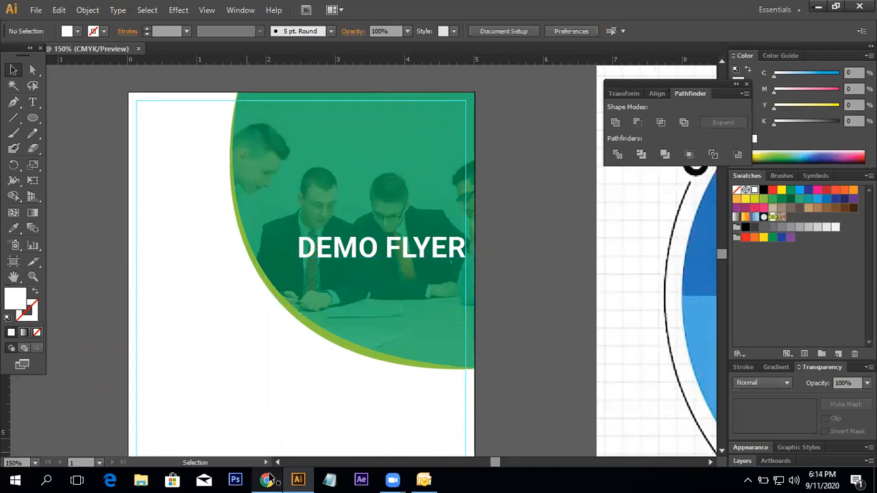
Switch to Chrome, open lipsum.com from a lorem ipsum search in a new tab, and copy "Lorem Ipsum is simply dummy text".
left_click(748, 10)
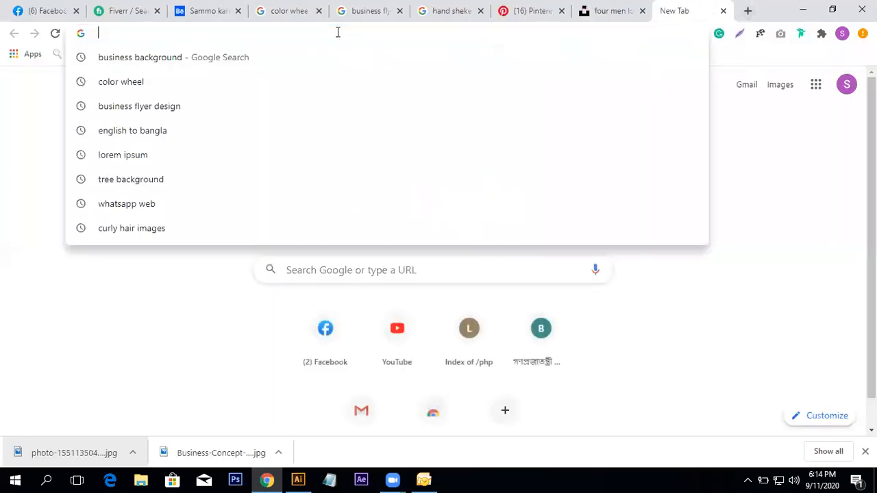
type("lorem")
key("Return")
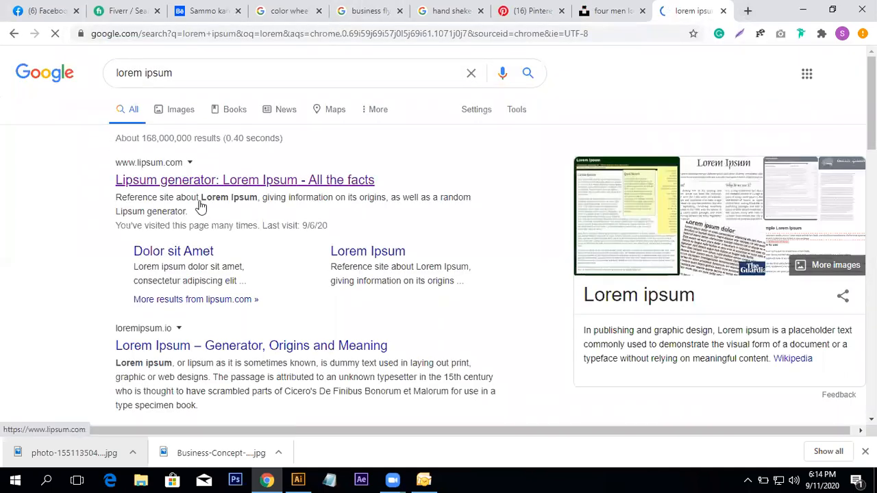
left_click(201, 206)
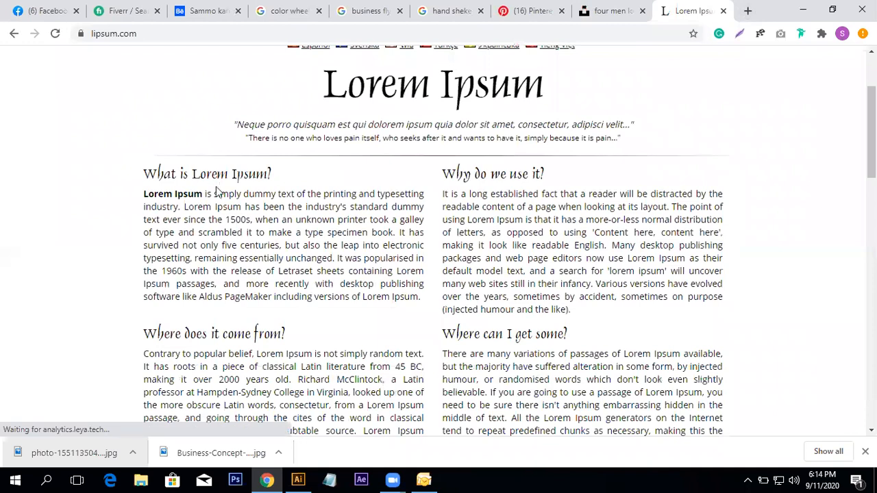
left_click_drag(144, 194, 295, 195)
key("ctrl+c")
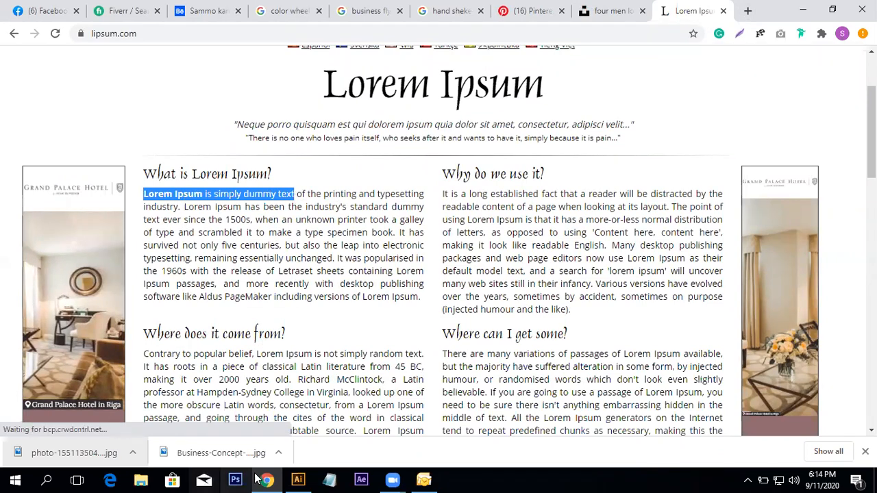
Switch back to Illustrator and paste the copied phrase as a new text object on the pasteboard left of the page.
left_click(299, 480)
left_click(33, 103)
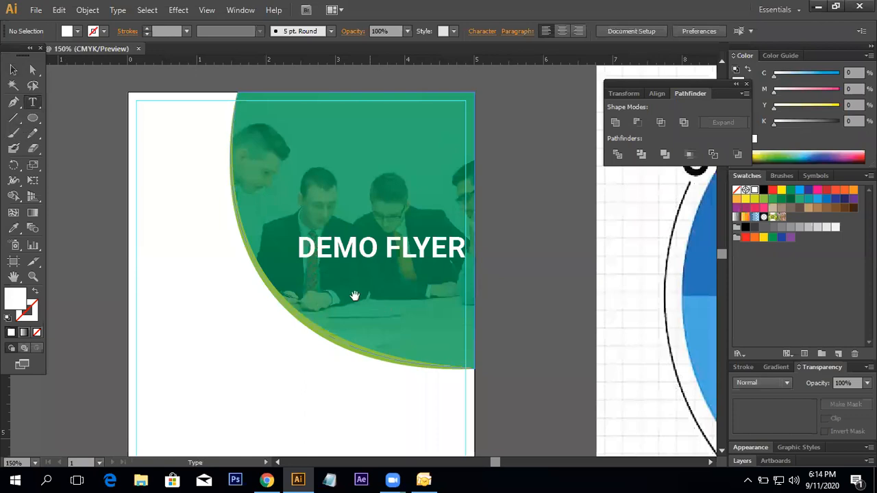
left_click_drag(355, 296, 481, 205)
left_click(169, 208)
key("Escape")
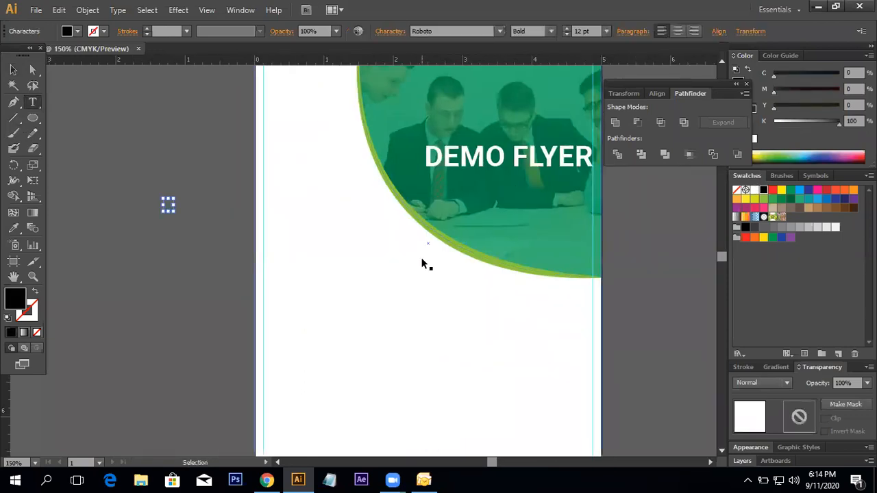
key("ctrl+v")
key("Escape")
Move the Lorem Ipsum text directly below the DEMO FLYER title, starting near the title's left edge.
left_click(222, 178)
left_click_drag(219, 205, 479, 180)
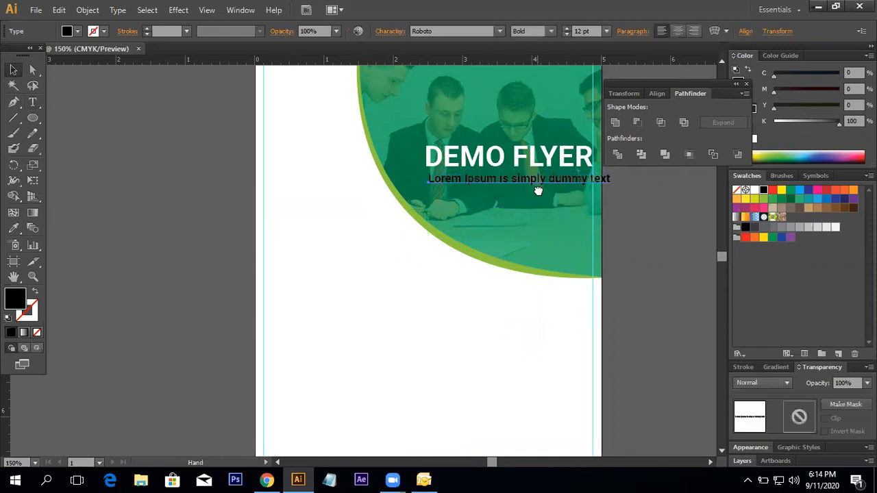
left_click_drag(538, 191, 359, 190)
Set the font size of the Lorem Ipsum line to 11 pt so it roughly matches the title's width.
key("ctrl+plus")
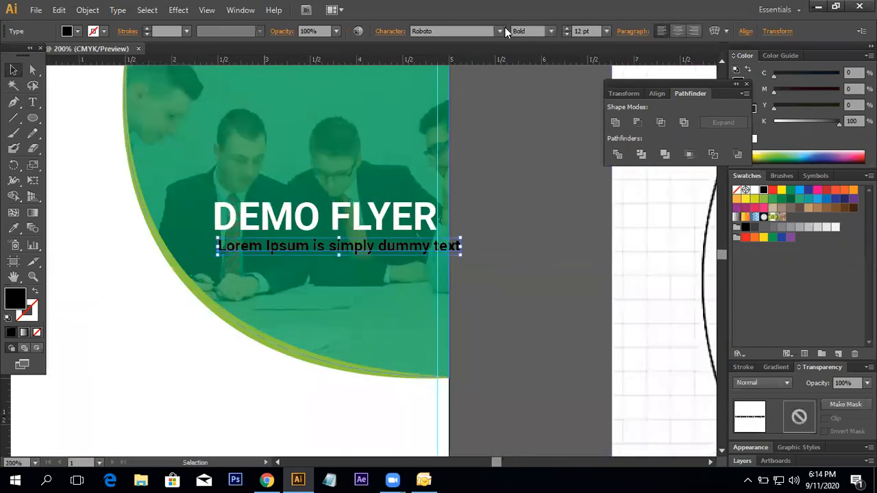
left_click(566, 35)
left_click(566, 35)
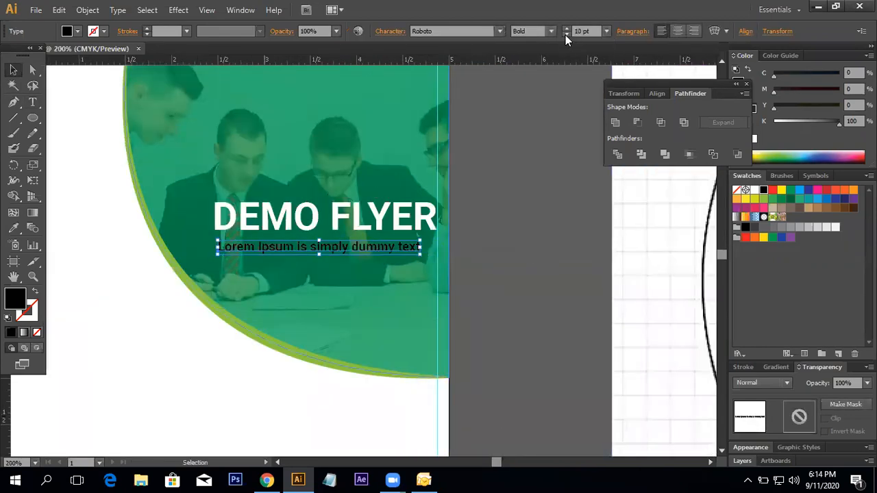
key("ctrl+plus")
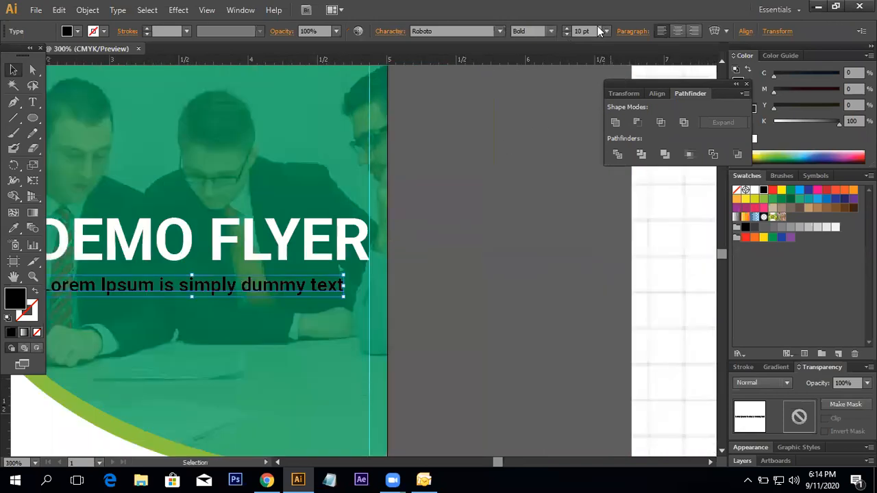
left_click(566, 28)
left_click_drag(371, 227, 458, 193)
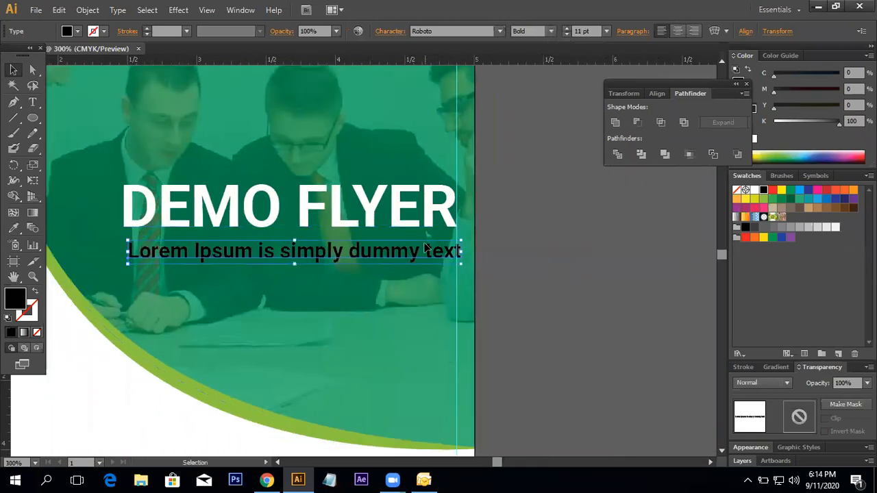
Align the Lorem Ipsum line's left edge with the DEMO FLYER title and fill the text white.
left_click(239, 249, "ctrl")
left_click(203, 249, "ctrl")
left_click_drag(423, 294, 412, 294)
left_click_drag(365, 256, 175, 230)
left_click(483, 254, "ctrl+alt")
left_click(483, 254, "ctrl+alt")
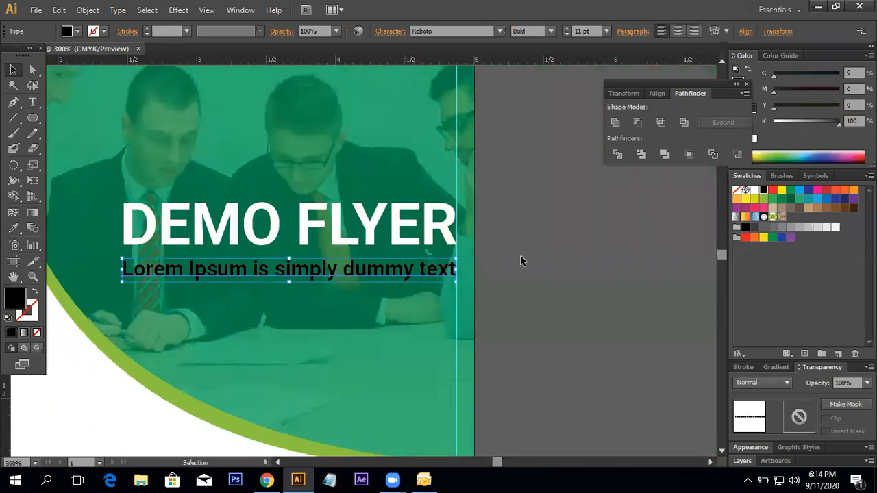
left_click(754, 191)
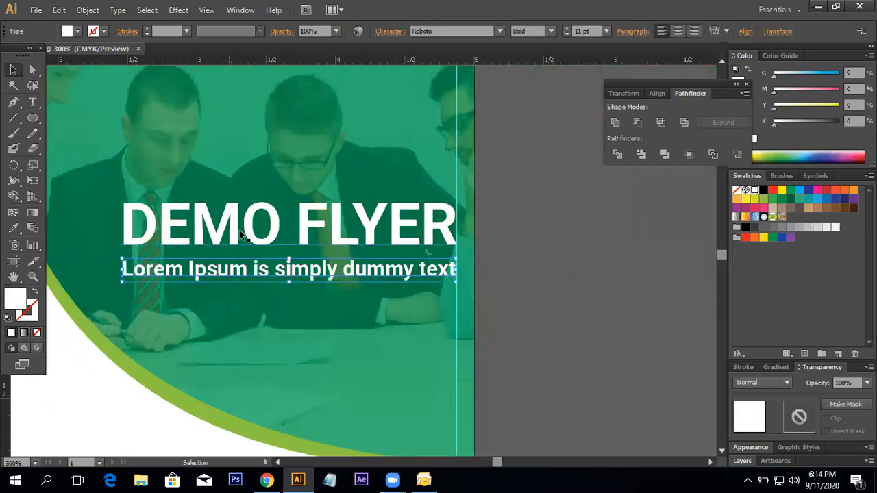
Set the Lorem Ipsum line's font style to Regular and move it up slightly closer to the title.
left_click(551, 31)
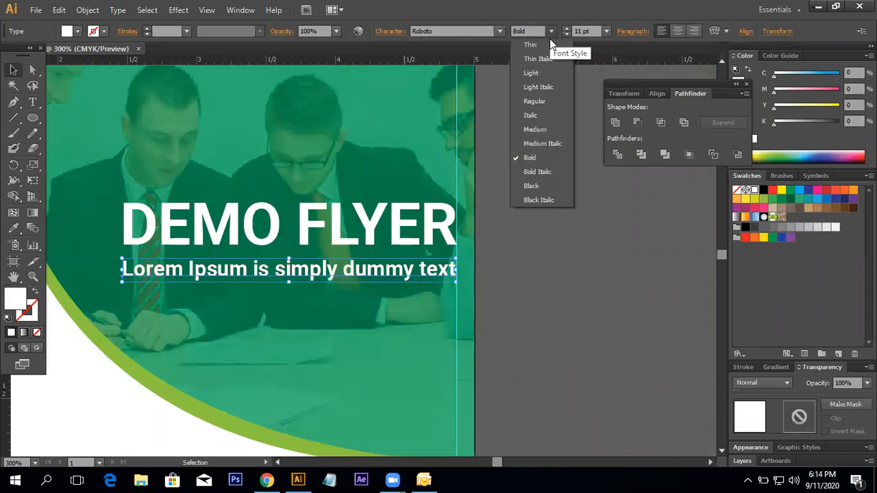
left_click(541, 97)
left_click(525, 225)
left_click(403, 269)
left_click_drag(404, 270, 403, 265)
left_click(495, 266)
left_click_drag(496, 267, 511, 262)
left_click(264, 224, "ctrl+alt")
left_click(314, 229, "ctrl+alt")
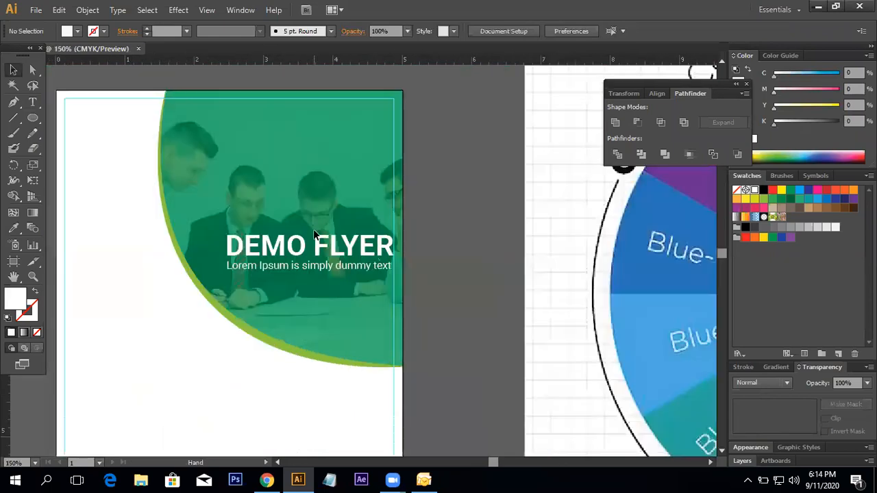
left_click(354, 265, "ctrl+alt")
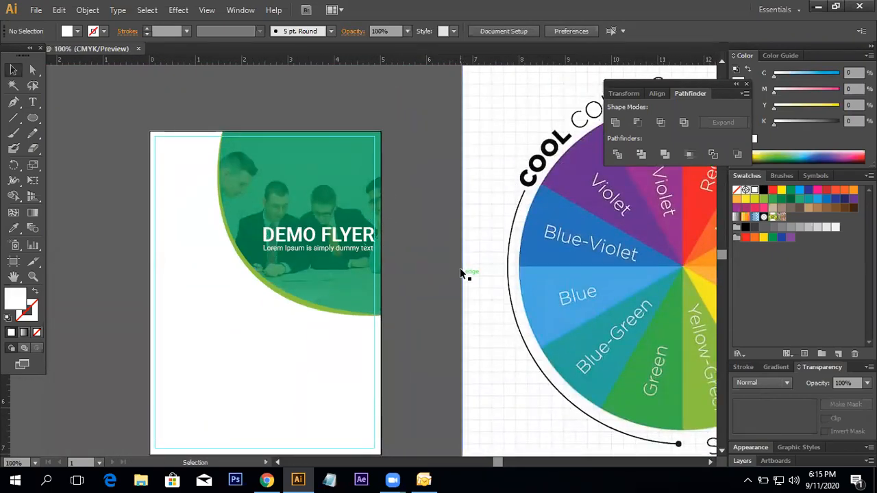
Open the recent file sk design logo.ai, copy the complete SK logo and return to the flyer document.
left_click(34, 10)
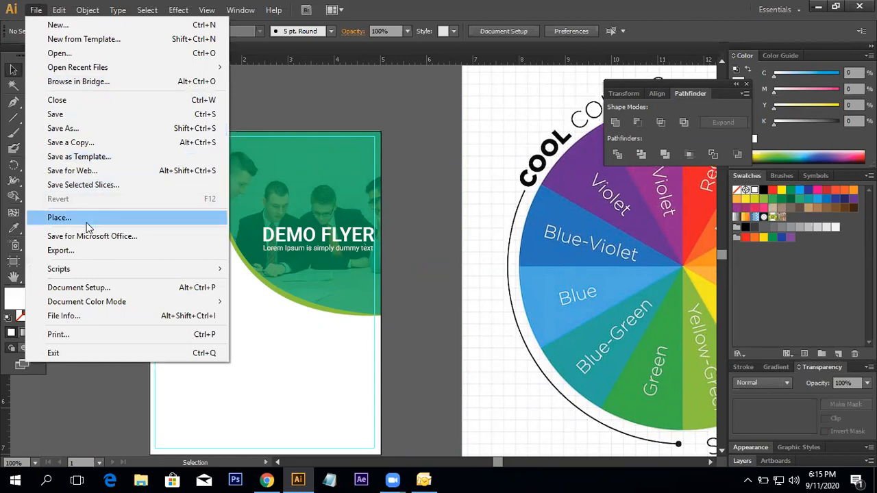
mouse_move(96, 70)
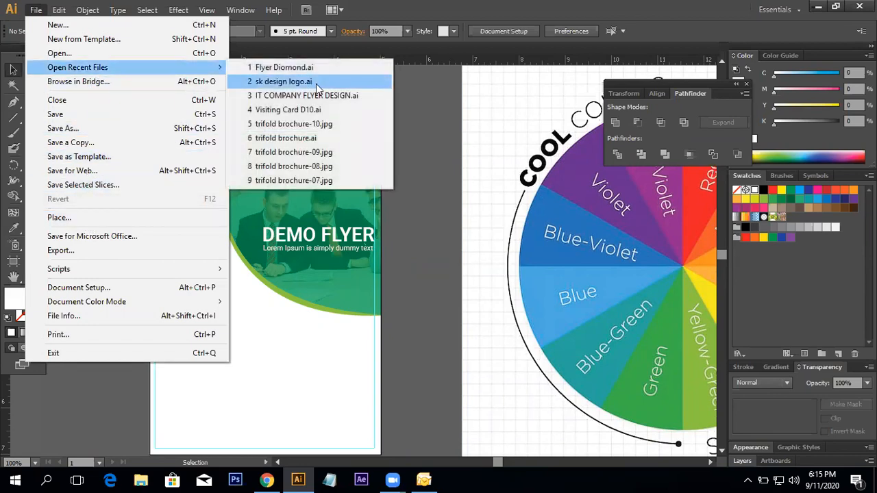
left_click(315, 83)
left_click_drag(577, 318, 408, 177)
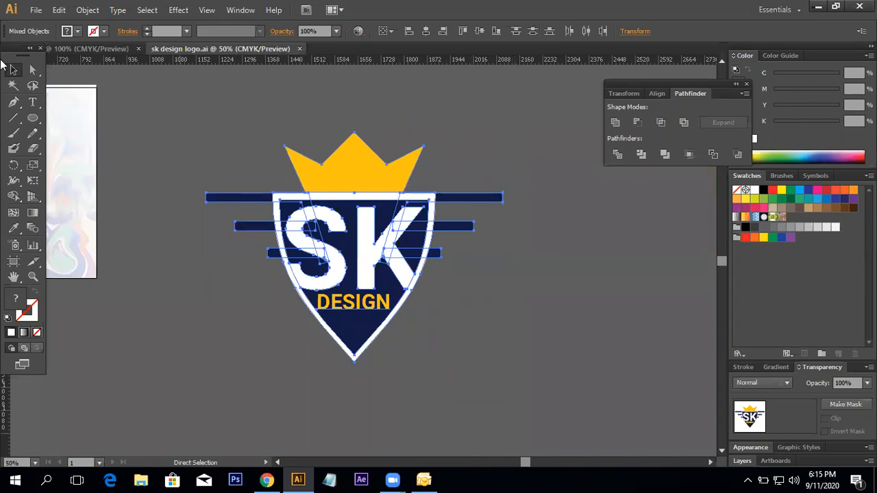
left_click(61, 51)
left_click_drag(179, 206, 373, 237)
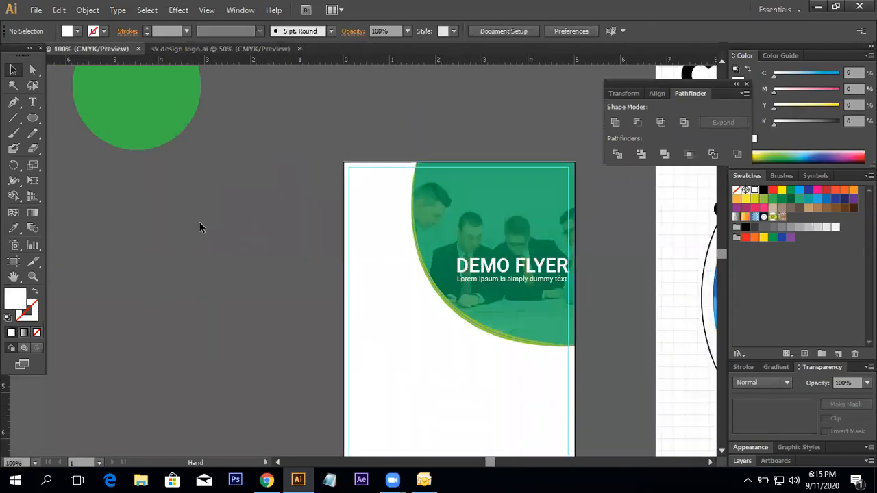
Paste the SK logo, scale it down to about 1 in wide and place it in the page's upper-left corner.
key("ctrl+v")
left_click_drag(516, 122, 443, 167)
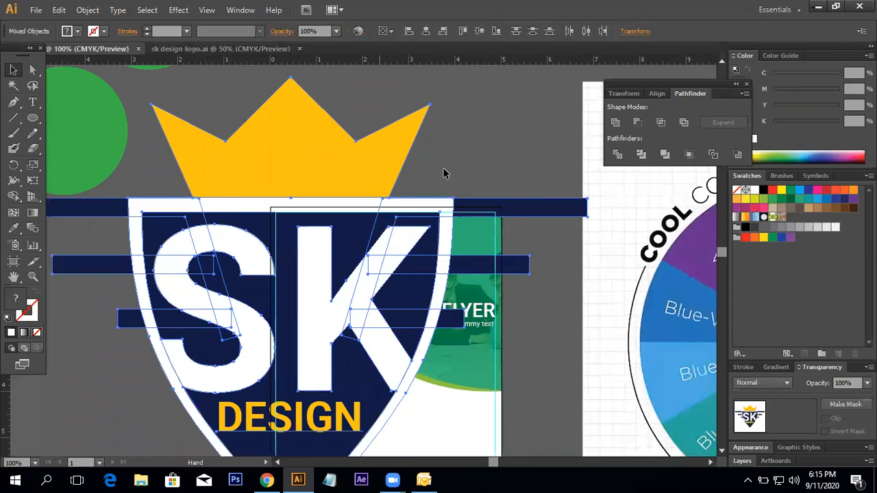
left_click_drag(589, 80, 390, 292)
left_click_drag(290, 306, 303, 233)
left_click(324, 160)
left_click_drag(400, 187, 394, 162)
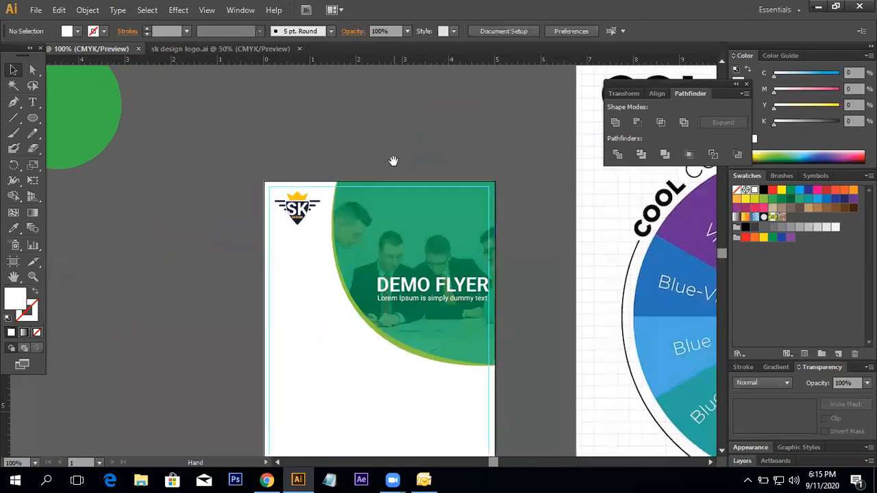
Group all parts of the SK logo and shift it slightly toward the page's upper-left margin corner.
left_click_drag(541, 276, 533, 210)
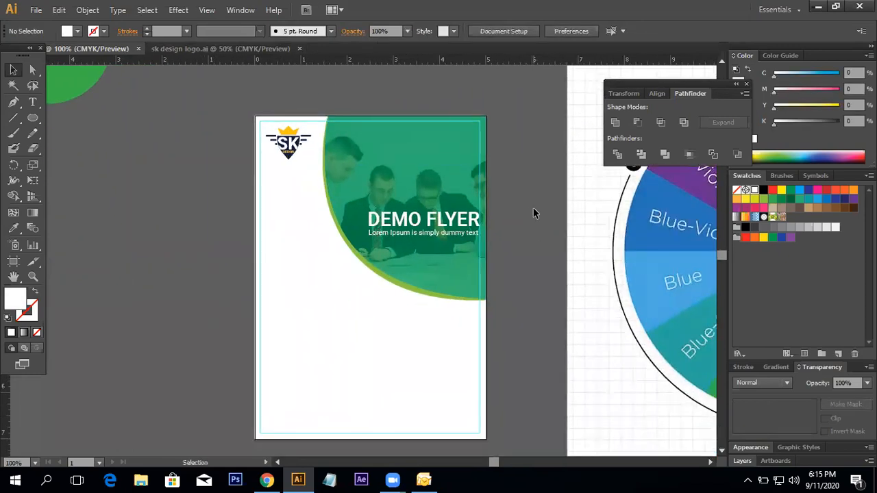
left_click_drag(449, 228, 451, 268)
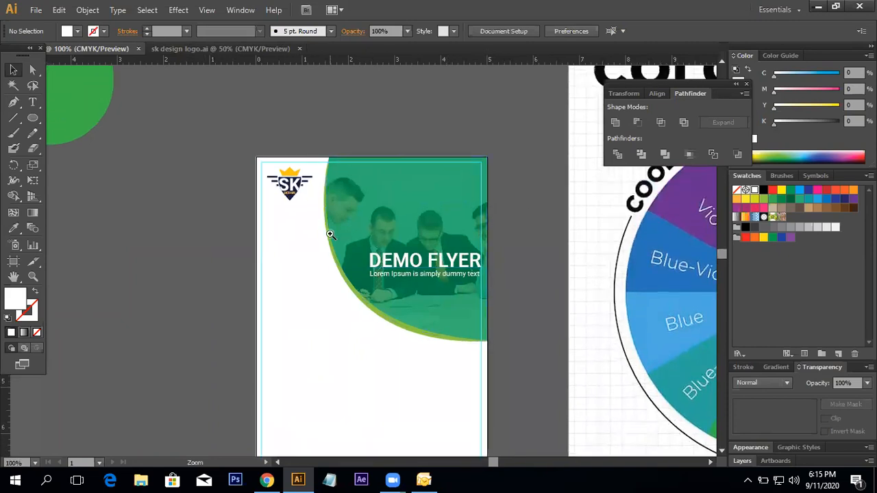
left_click(330, 235, "ctrl")
left_click(330, 235, "ctrl")
left_click_drag(505, 318, 391, 226)
left_click_drag(197, 157, 215, 210)
left_click(247, 143)
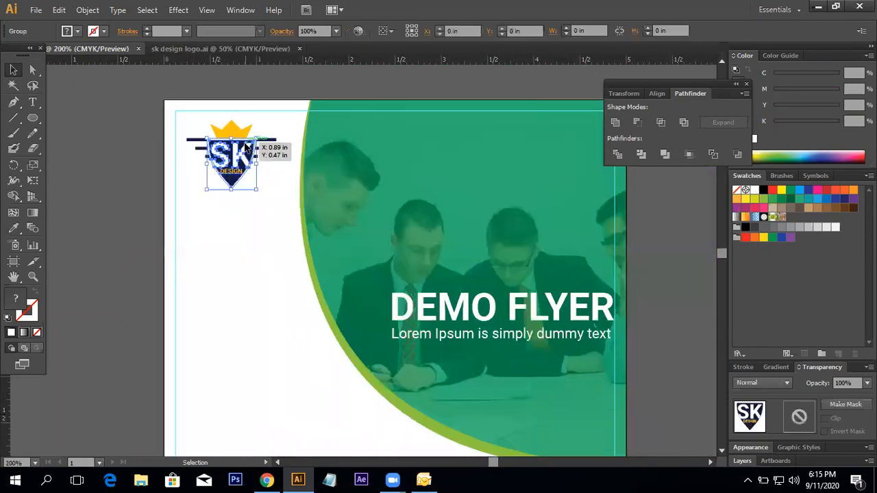
left_click(191, 124)
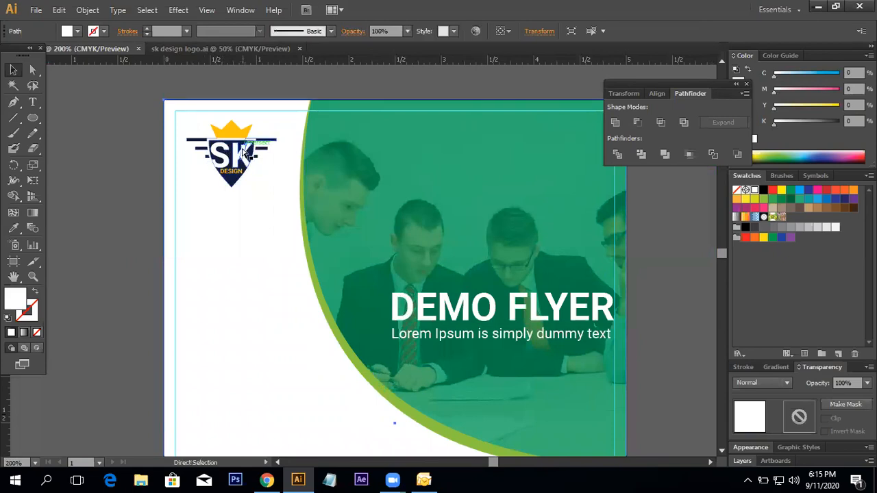
key("ctrl+z")
key("ctrl")
left_click_drag(203, 294, 225, 148)
left_click(410, 174)
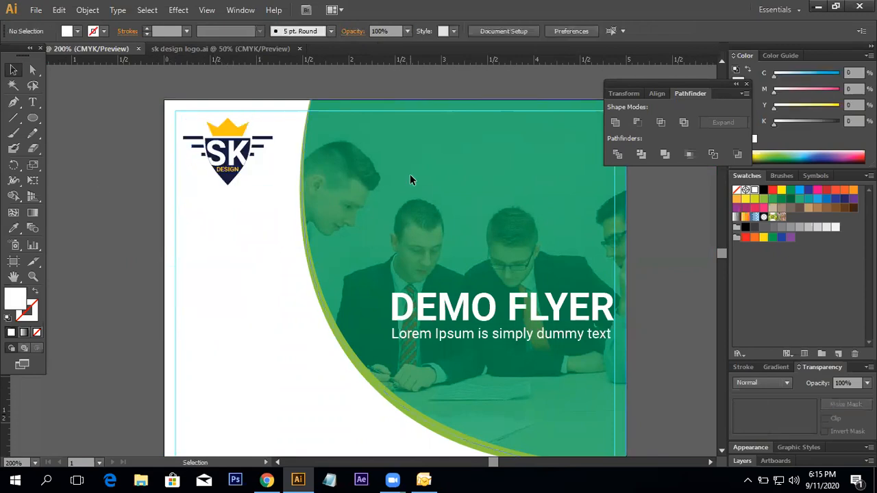
Try recoloring the curved stripe beside the photo with the logo's navy, applied as stroke with no fill.
left_click(15, 230)
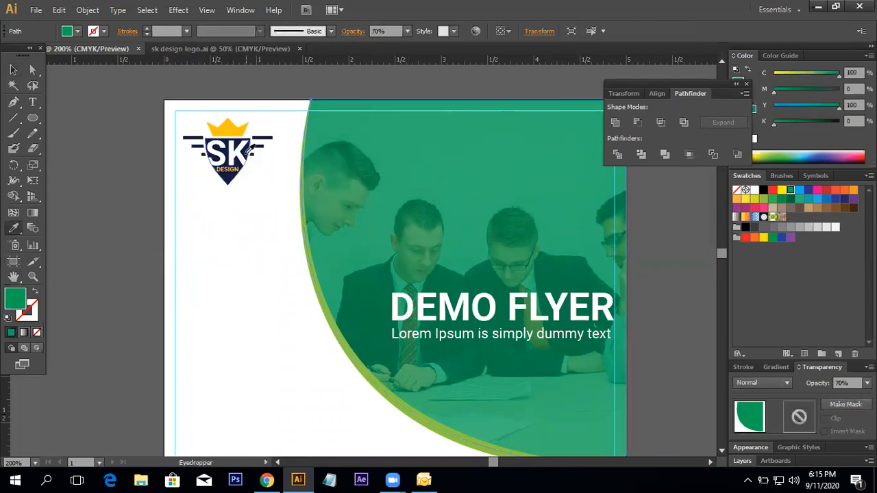
left_click(16, 74)
left_click(103, 148)
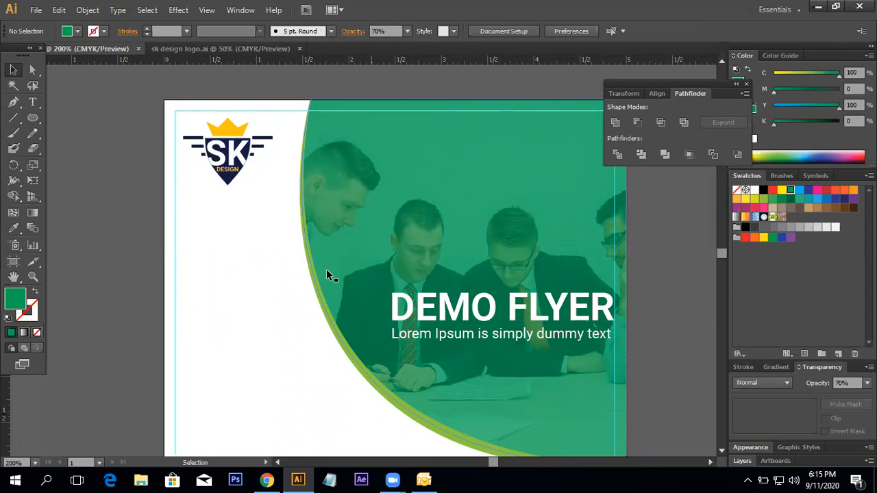
left_click(339, 329)
left_click(16, 229)
left_click(194, 157)
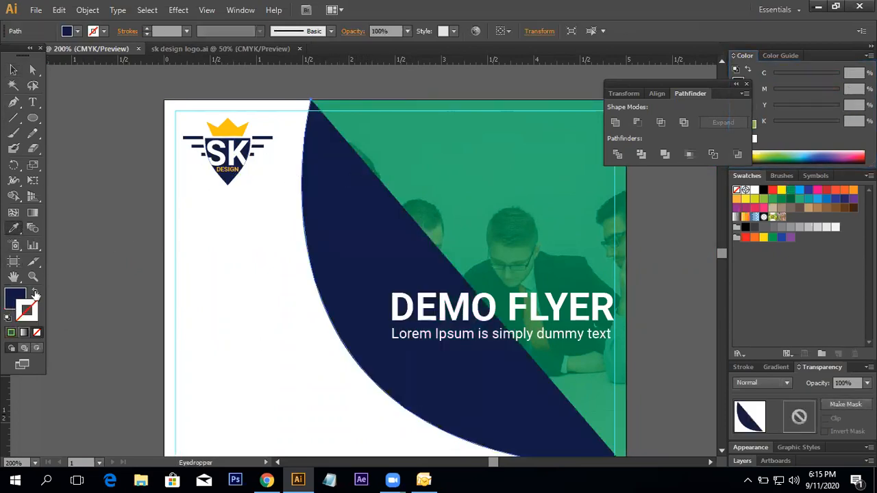
left_click(35, 293)
left_click(15, 71)
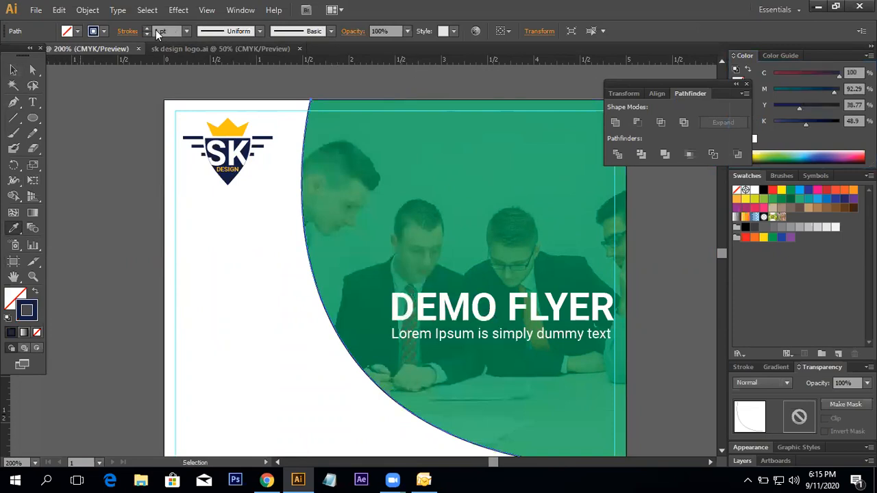
Try a 10 pt stroke with the tapered width profile on the navy curve.
left_click(147, 29)
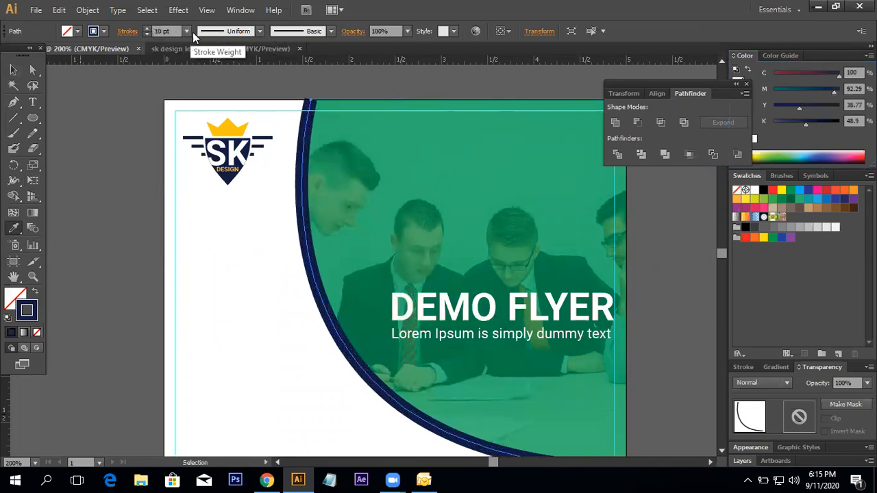
left_click(262, 31)
left_click(240, 152)
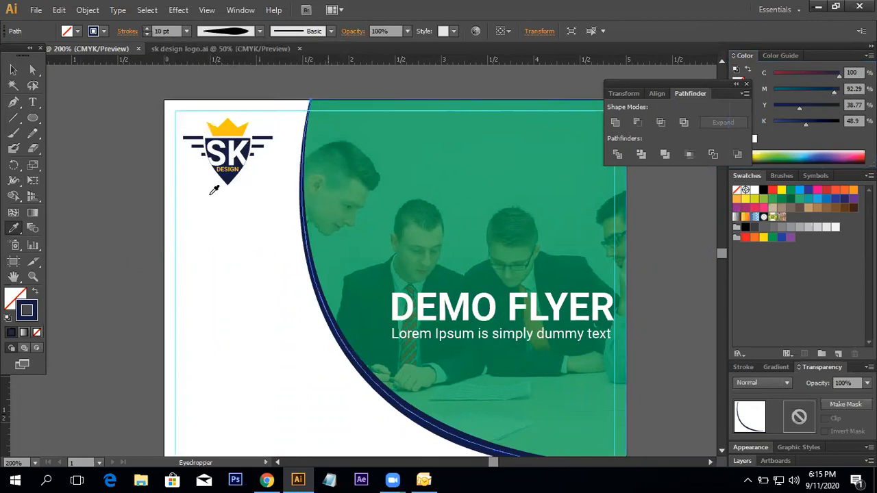
left_click(13, 70)
left_click(63, 139)
key("ctrl+minus")
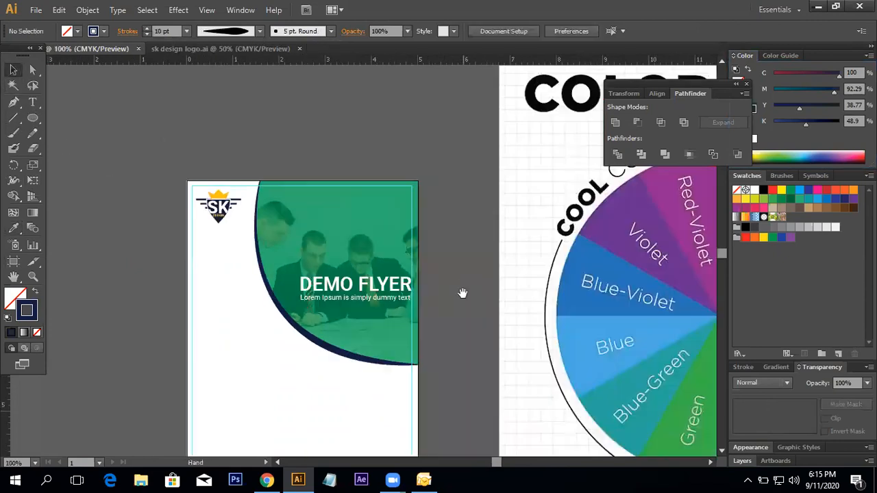
Try coloring the photo overlay with the logo crown's yellow at 50% opacity.
left_click(411, 251)
left_click(13, 228)
left_click(224, 197)
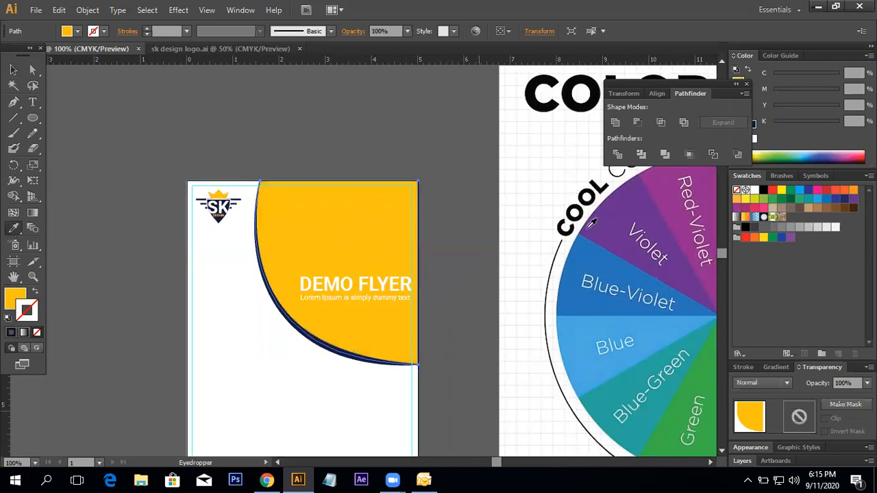
left_click(407, 31)
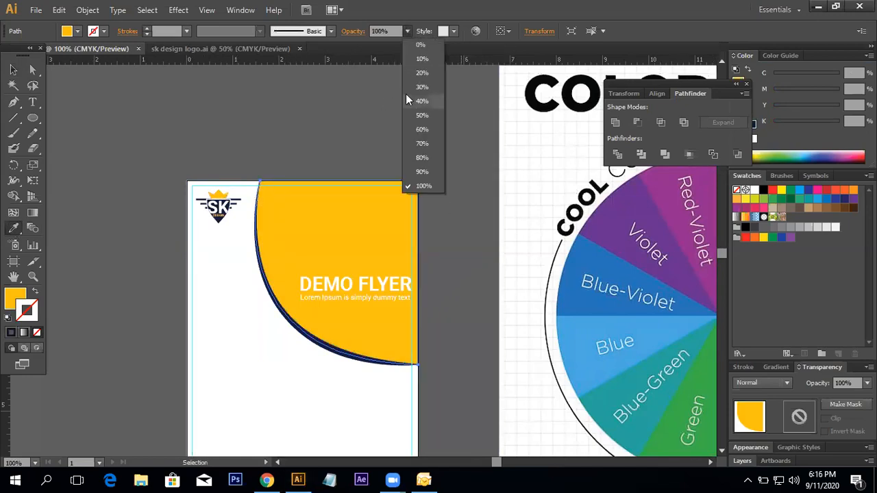
left_click(421, 129)
left_click(13, 69)
left_click(448, 252)
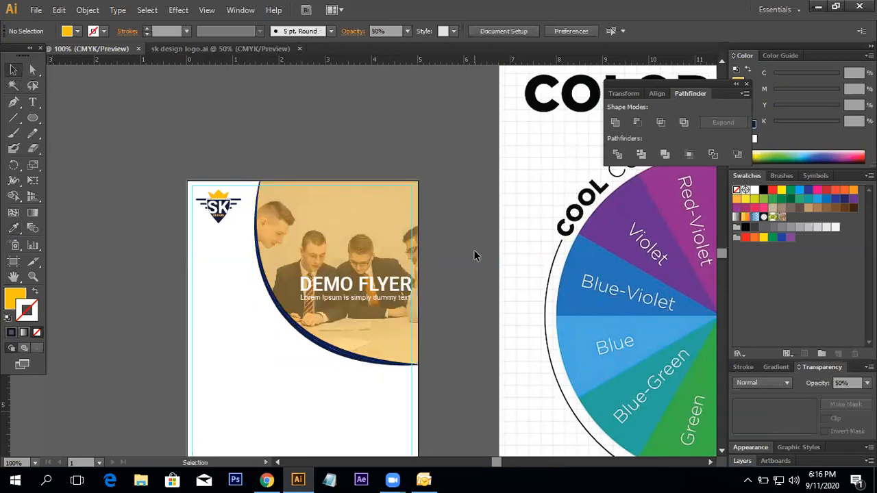
Undo the yellow overlay and navy stripe changes back to the green overlay and light green curve.
key("ctrl+z")
key("ctrl+z")
key("ctrl+z")
key("ctrl+z")
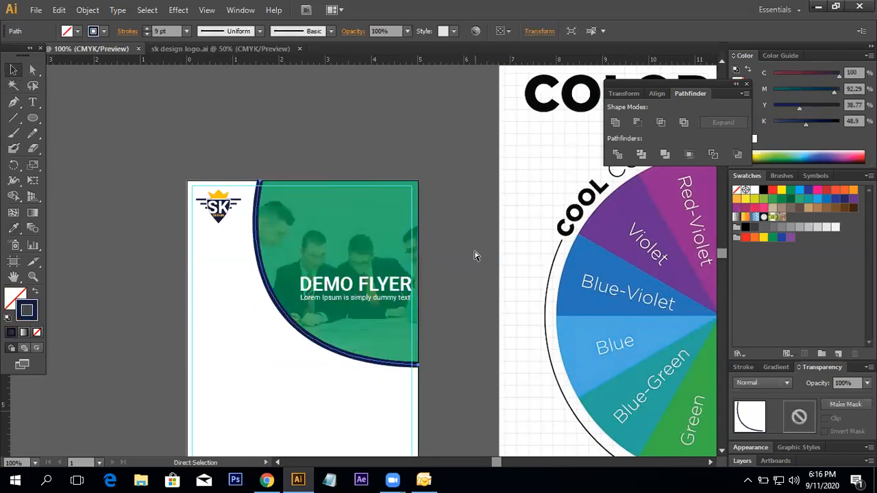
key("ctrl+z")
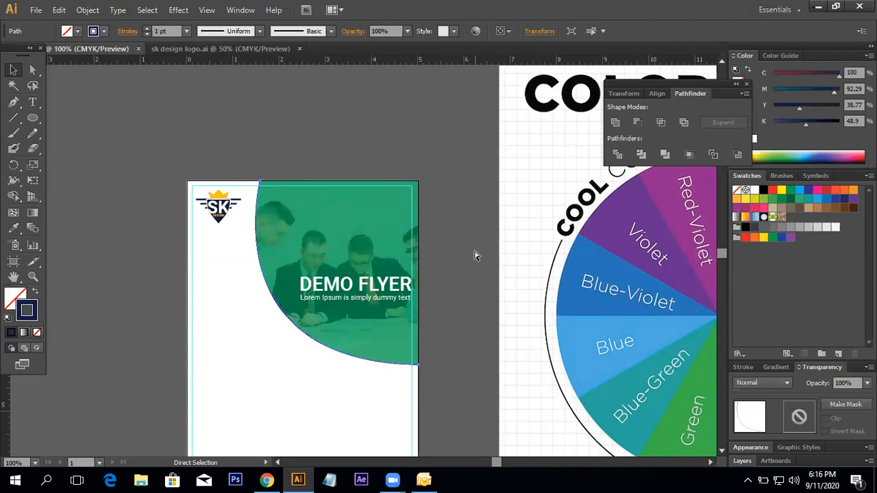
key("ctrl+z")
key("ctrl+z")
left_click(478, 249)
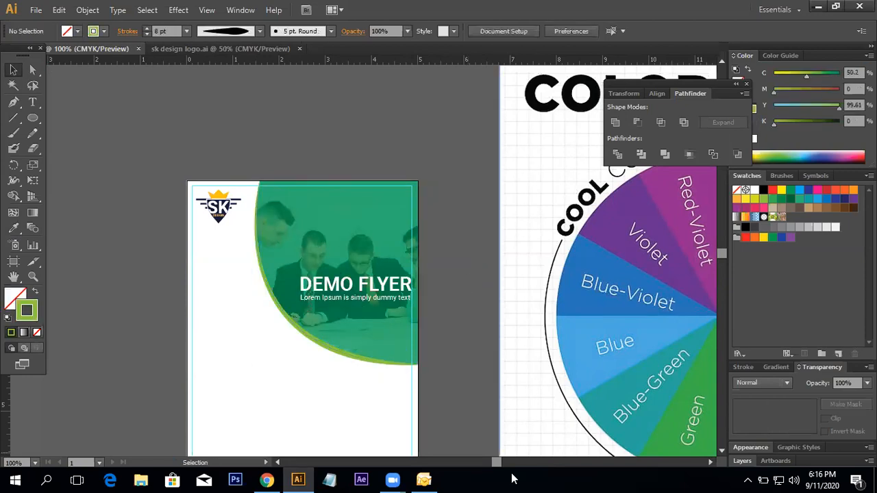
Enlarge the SK logo to about 1.19 in wide and 0.92 in high within the upper-left margins.
left_click_drag(262, 261, 373, 252)
left_click(295, 228, "ctrl")
left_click(318, 217)
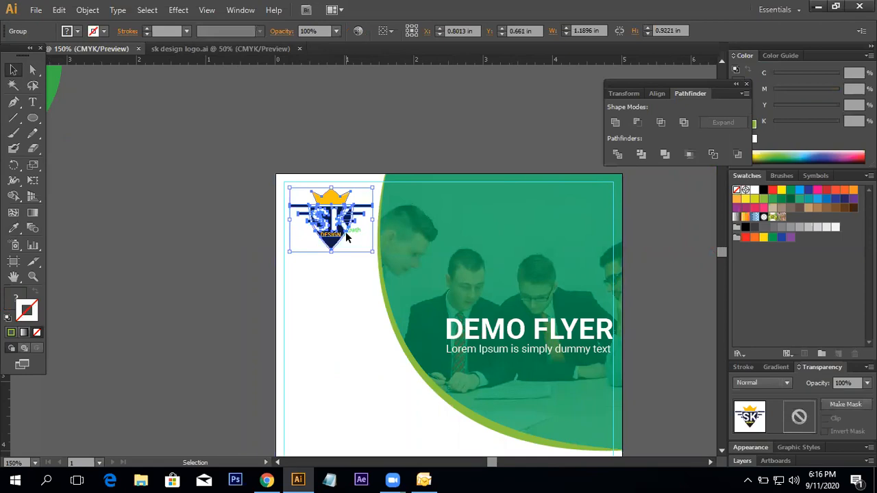
left_click(362, 131)
left_click_drag(474, 291, 354, 209)
left_click(403, 285, "ctrl+alt")
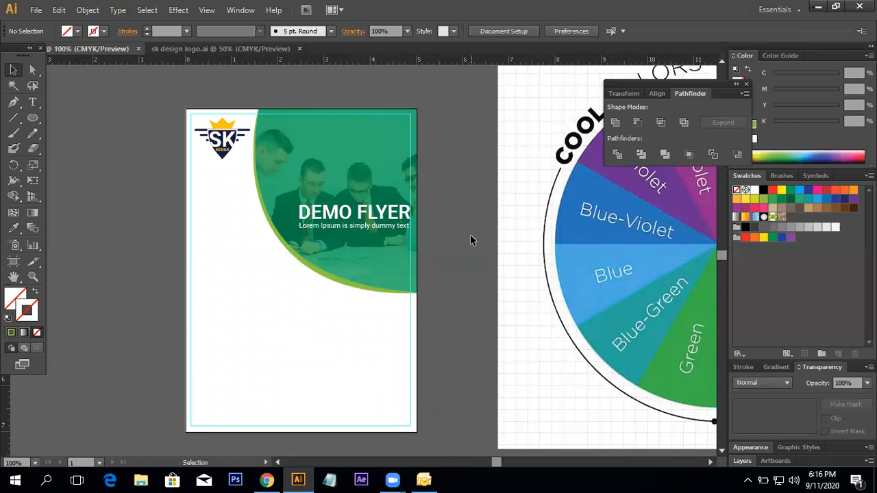
Enlarge the DEMO FLYER title and its subtitle together slightly, keeping their right ends near the right margin guide.
left_click(348, 211, "ctrl")
left_click_drag(349, 231, 363, 198)
left_click(370, 239)
left_click_drag(299, 262, 293, 267)
left_click(511, 249)
left_click_drag(396, 287, 391, 239)
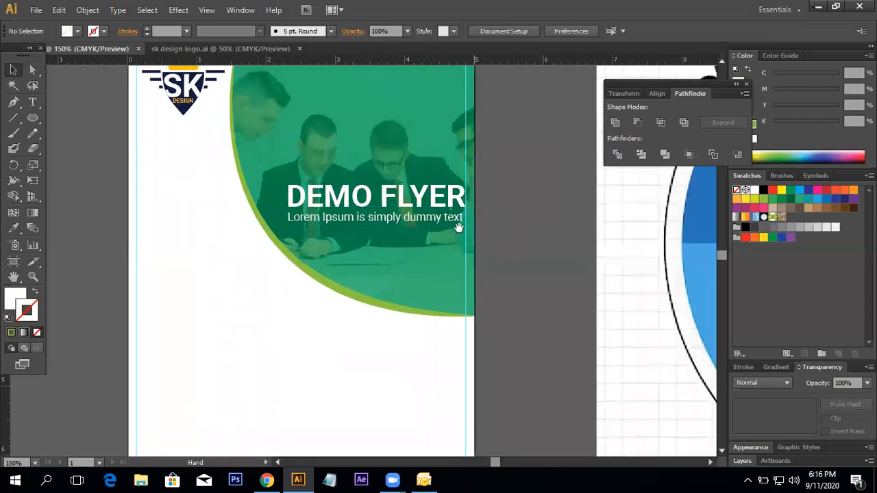
left_click(389, 236, "ctrl+alt")
left_click_drag(383, 314, 425, 282)
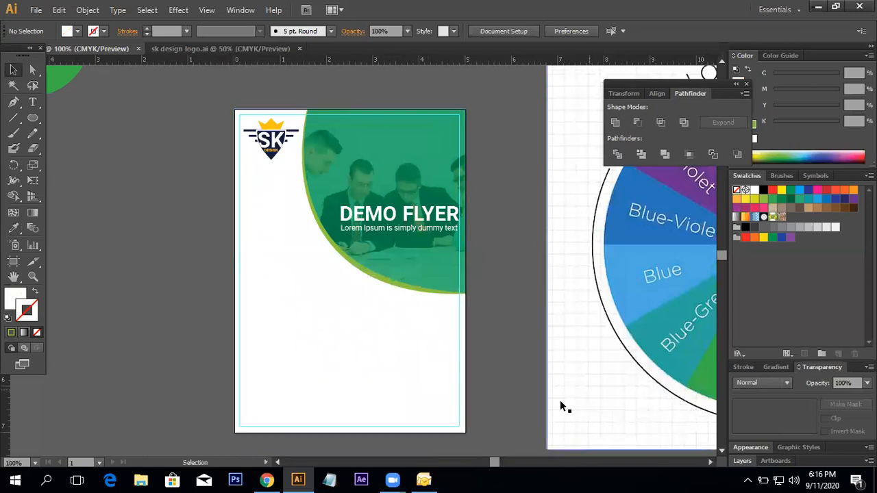
Draw a small green trapezoid with a slanted left side over the SK logo using the Pen tool.
left_click(548, 272)
left_click(513, 281)
left_click_drag(513, 289, 510, 295)
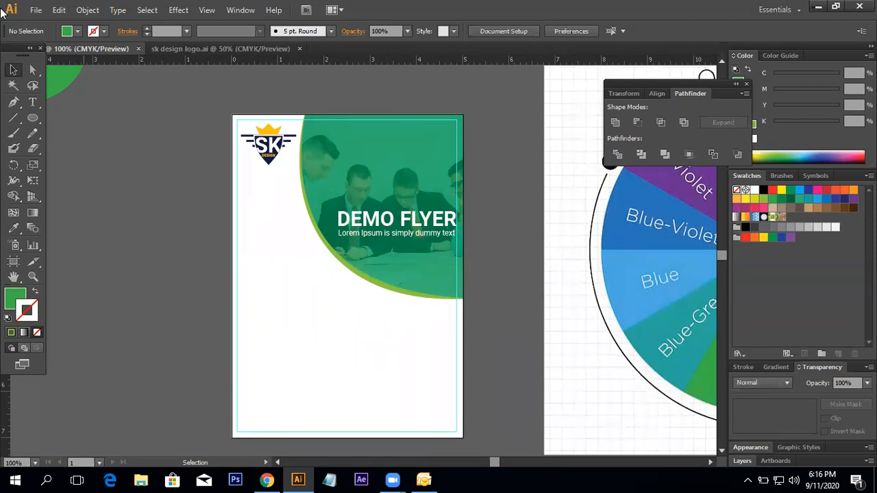
left_click(13, 102)
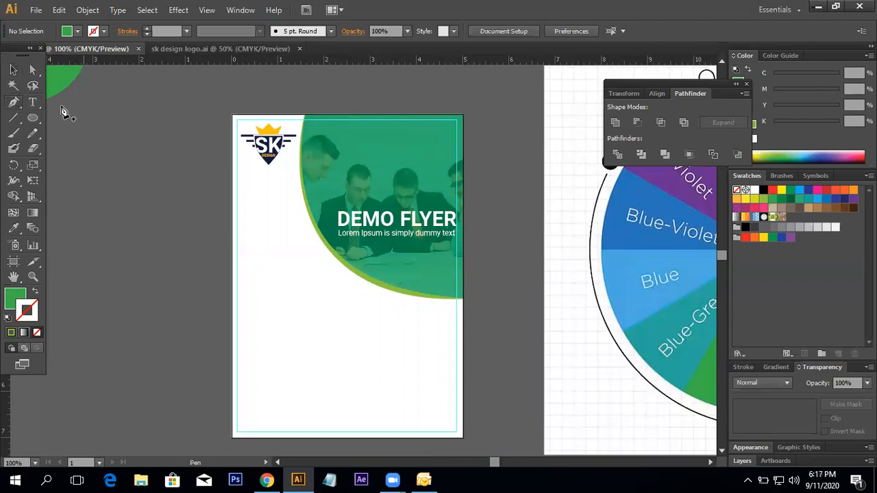
left_click(274, 116)
left_click(296, 147)
left_click(252, 147)
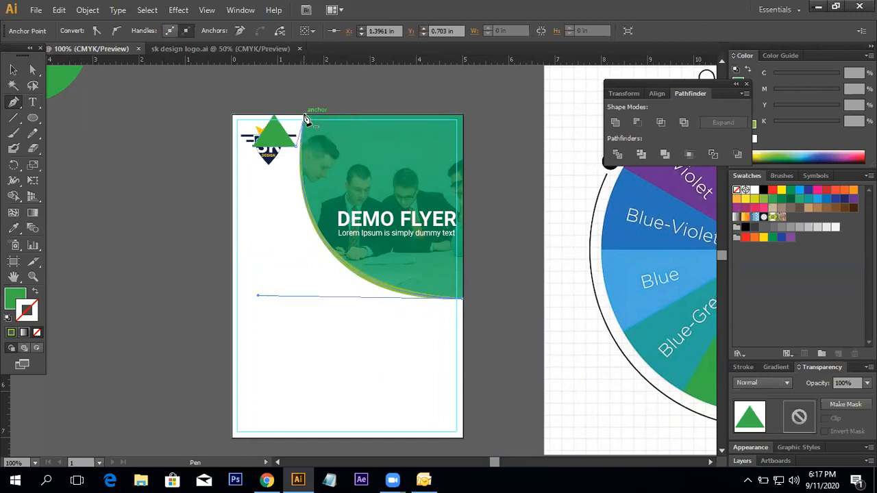
left_click(305, 117)
key("shift+x")
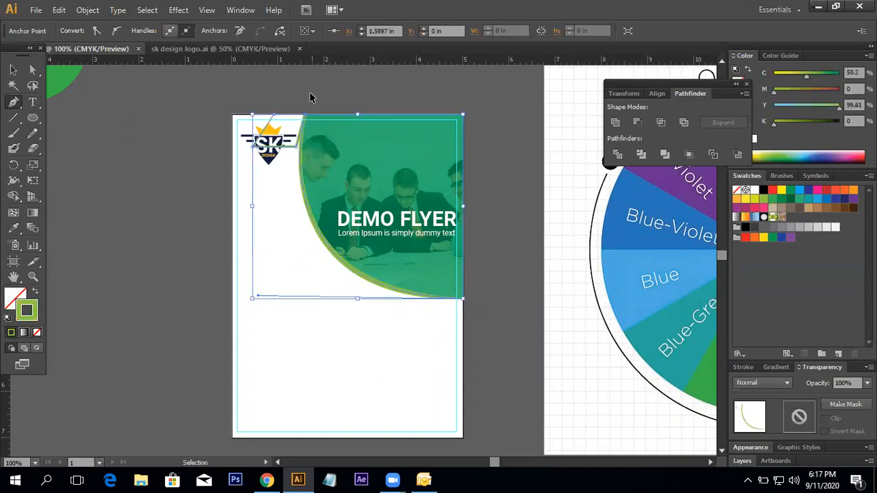
key("ctrl+z")
left_click(297, 115)
left_click(274, 115)
Move the small green trapezoid below the SK logo, aligned with the page's left edge.
left_click(16, 70)
left_click_drag(283, 137, 296, 140)
left_click(253, 50)
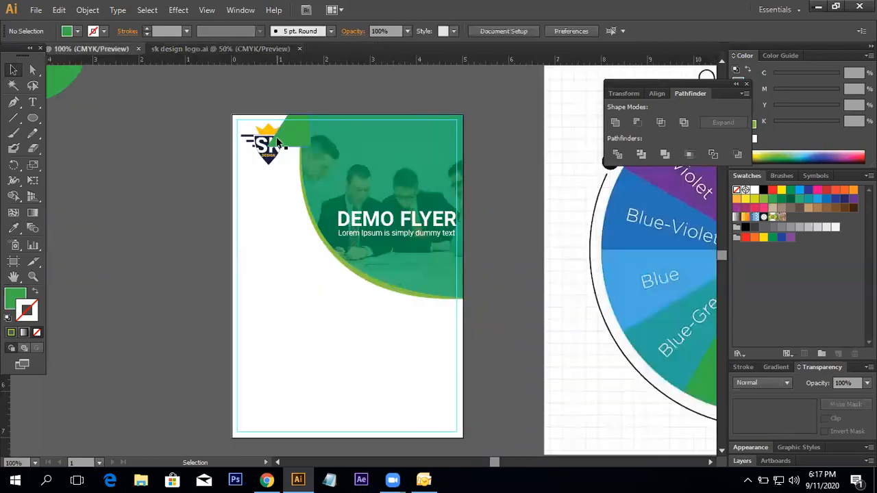
left_click_drag(277, 138, 242, 250)
left_click(127, 221)
left_click(261, 250)
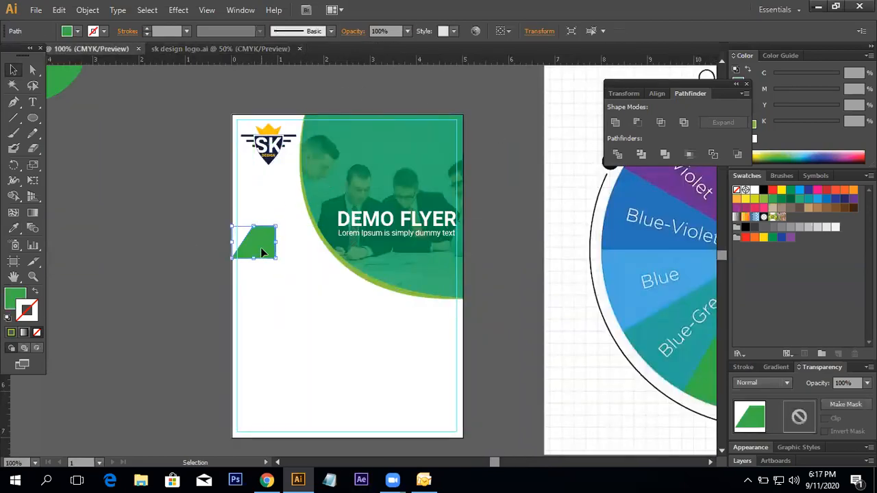
Reflect the green trapezoid across the vertical axis so its slanted side faces the photo.
right_click(260, 252)
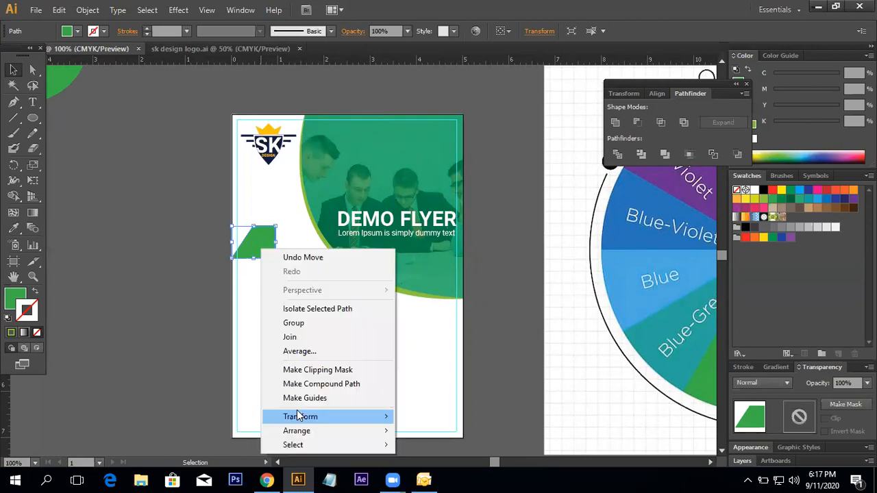
mouse_move(322, 416)
left_click(457, 353)
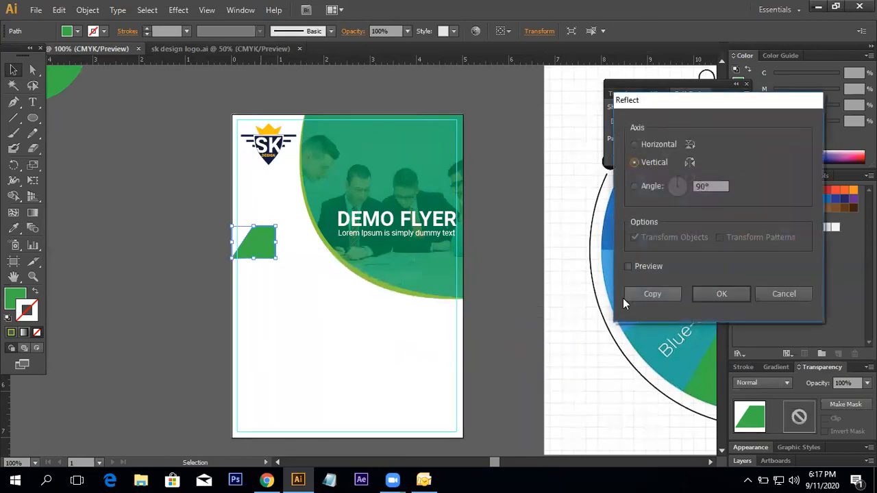
left_click(630, 267)
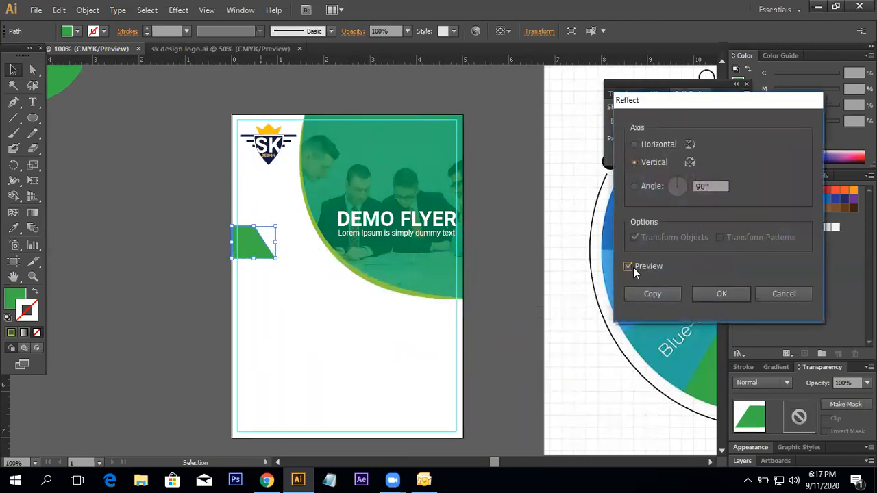
left_click(722, 294)
left_click(494, 236)
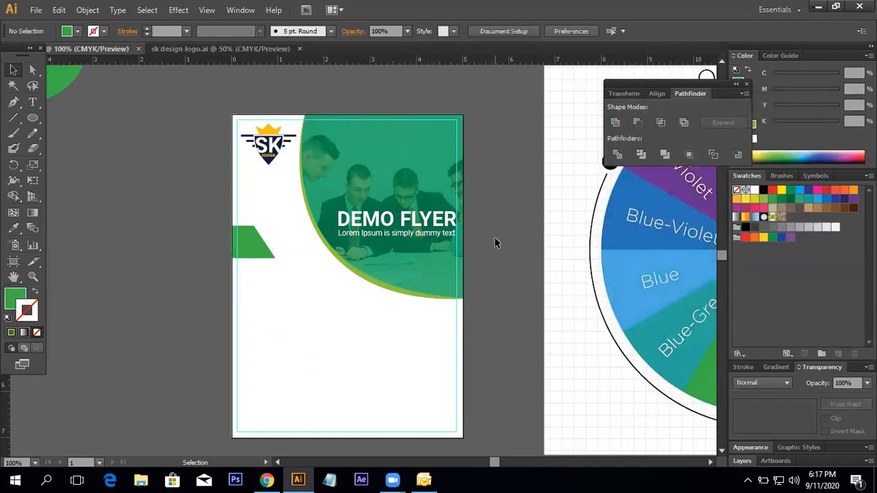
Enlarge the green trapezoid from the page's left edge until its lower-right corner nears the photo's curved border.
left_click(264, 251)
left_click_drag(277, 260, 351, 290)
left_click(518, 288)
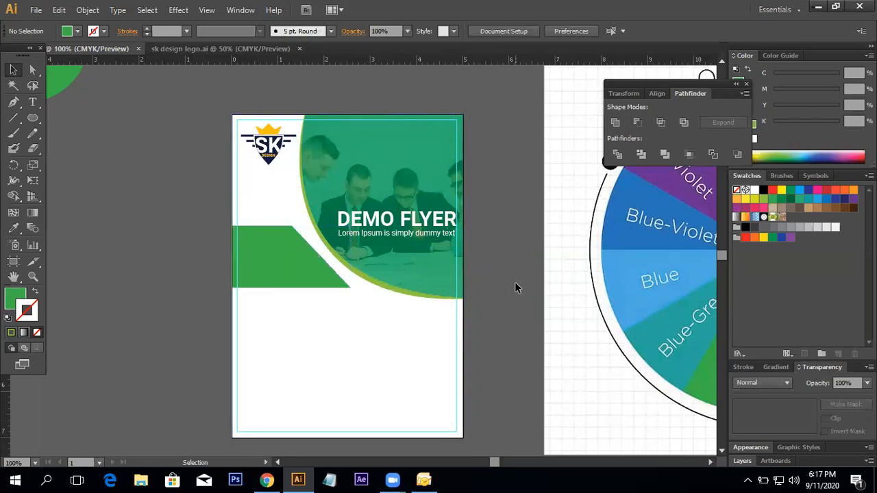
left_click(291, 271)
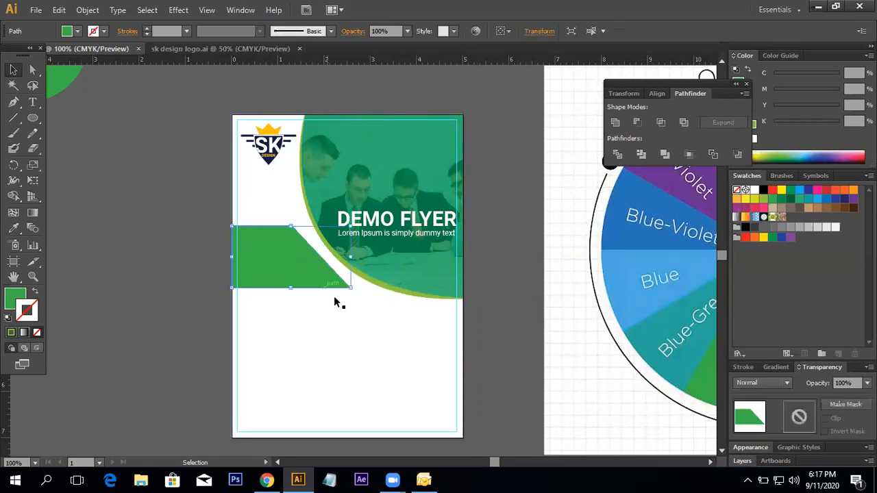
mouse_move(328, 281)
left_mouse_down()
mouse_move(298, 273)
mouse_move(325, 270)
left_mouse_up()
left_click(533, 275)
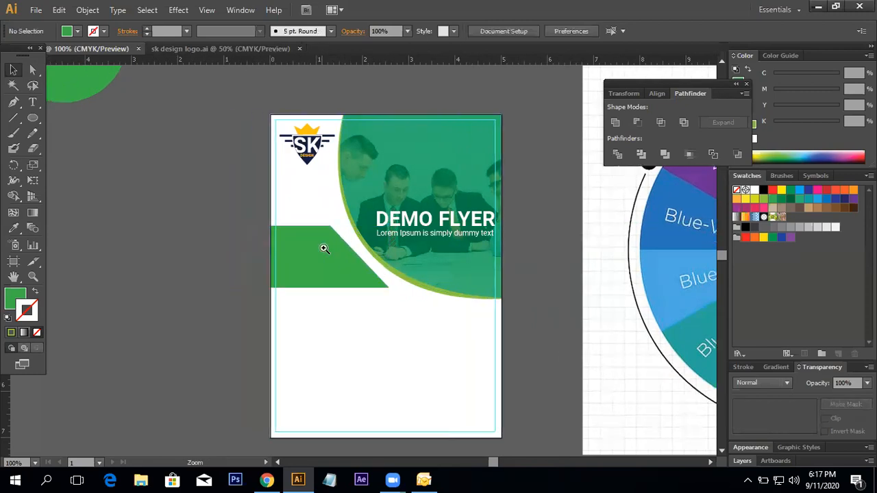
Scale the green trapezoid up slightly more, keeping it on the left page edge and just clear of the curve.
left_click(336, 247, "ctrl")
left_click(336, 247, "ctrl")
left_click_drag(392, 270, 254, 251)
left_click(302, 285)
left_click_drag(412, 336, 431, 348)
left_click(656, 302)
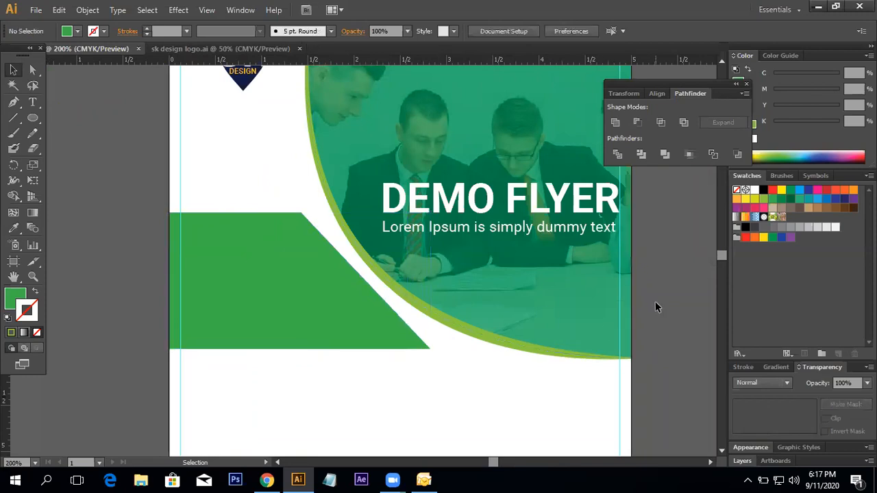
left_click(272, 303)
left_click(367, 282, "ctrl+alt")
left_click(367, 282, "ctrl+alt")
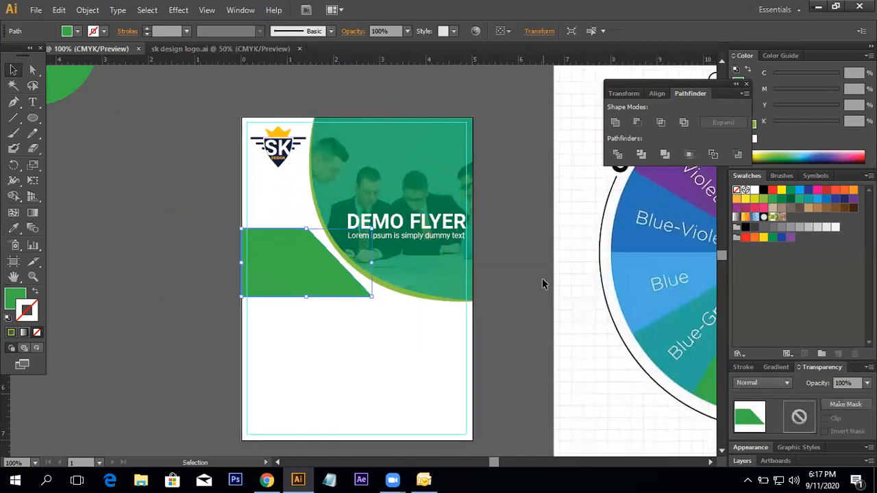
left_click(525, 283)
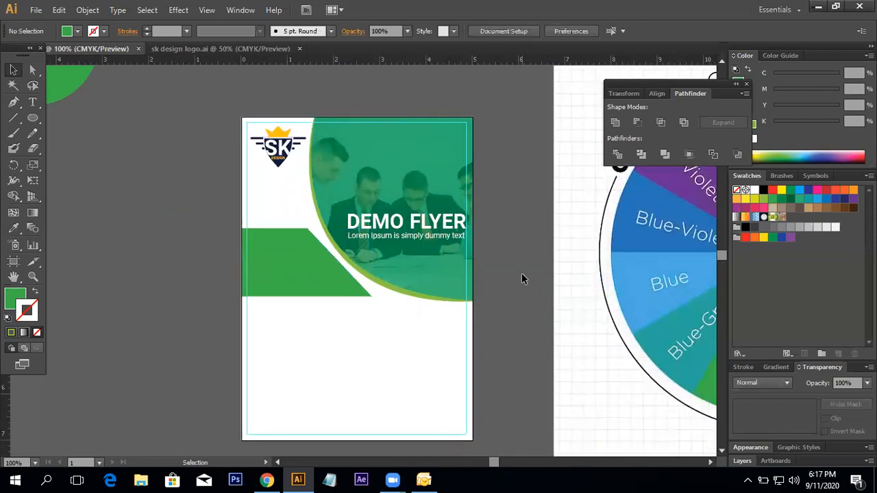
Move the green trapezoid off the page and delete it.
left_click_drag(399, 273, 389, 296)
left_click(220, 292, "ctrl")
left_click_drag(448, 278, 360, 301)
left_click(384, 277)
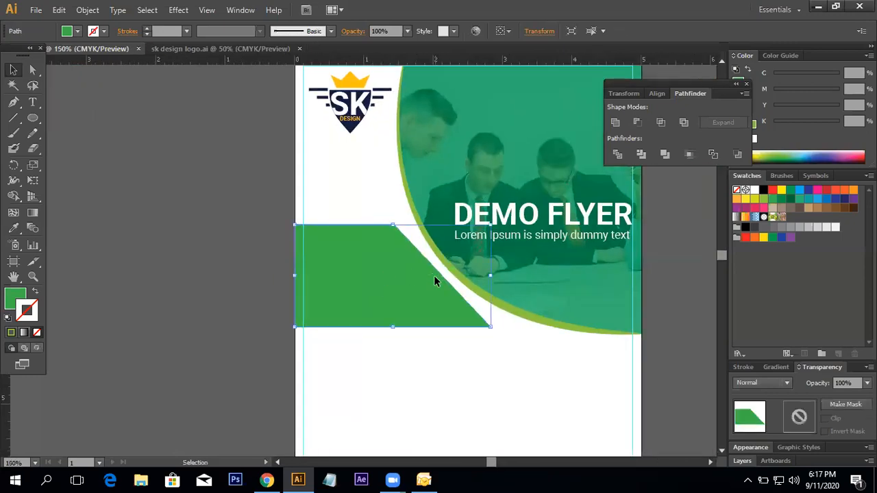
left_click_drag(438, 279, 231, 274)
key("Delete")
Draw a replacement four-sided green shape from the page's left edge toward the photo's curve with the Pen tool.
left_click(14, 102)
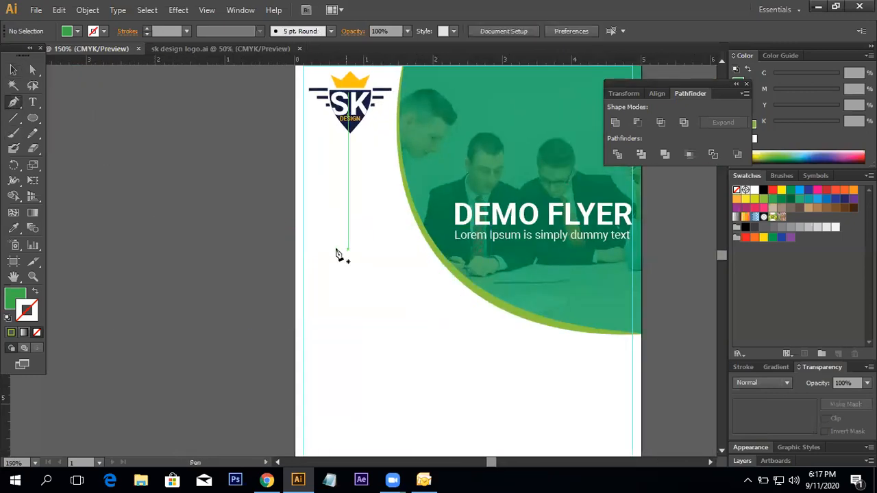
left_click(295, 208)
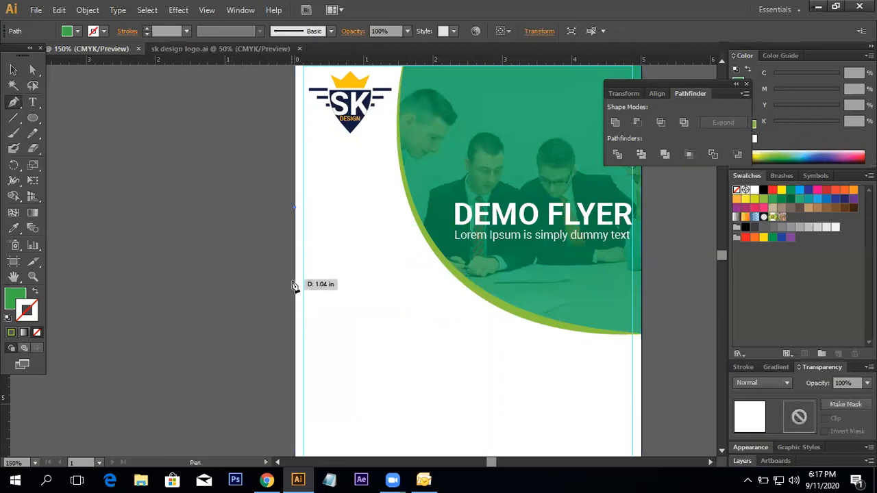
left_click(295, 319)
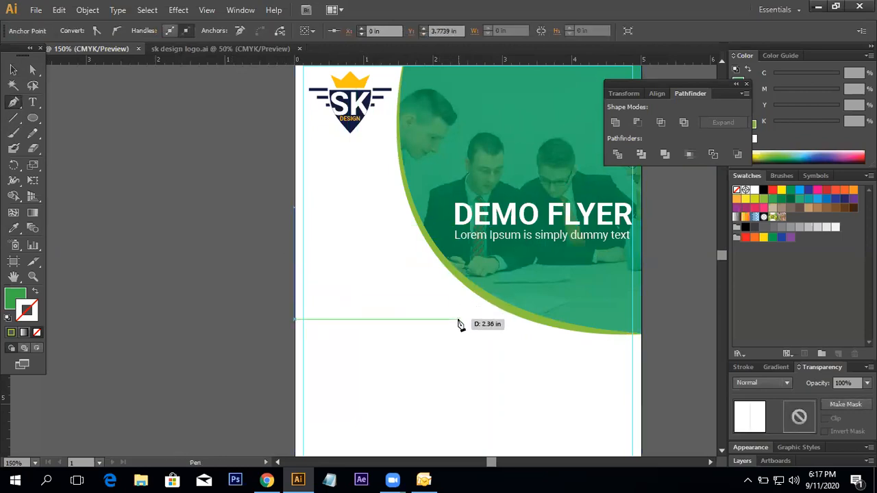
left_click(457, 319)
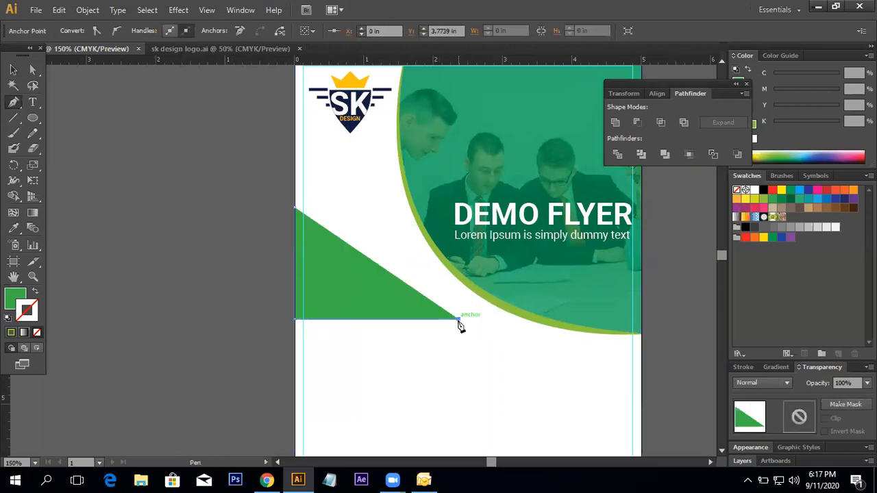
left_click(400, 214)
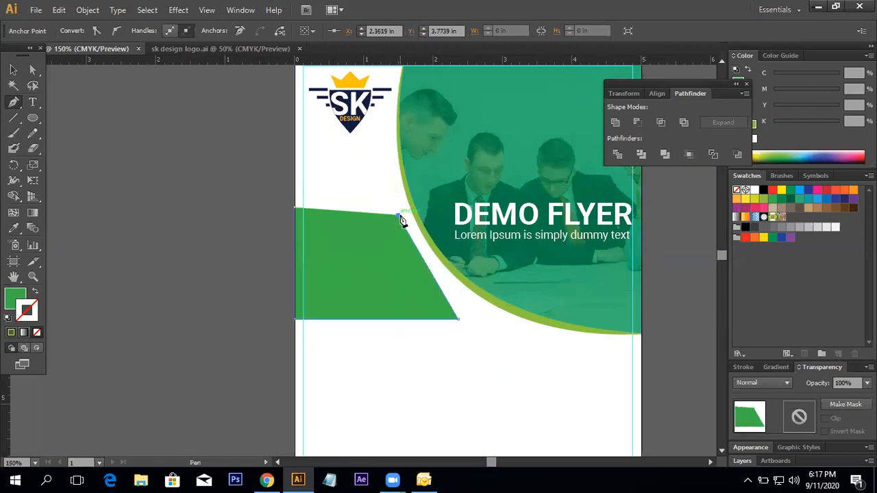
left_click(296, 209)
left_click(32, 69)
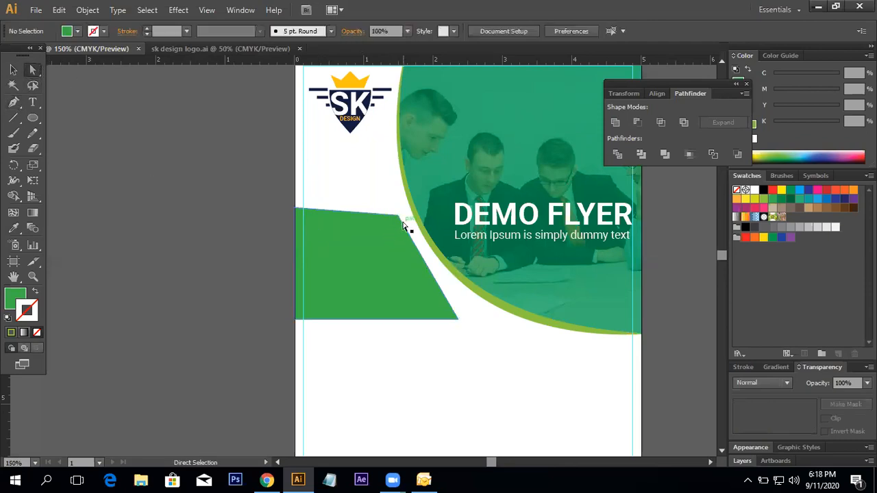
Undo the replacement shape and the deletion of the original green trapezoid.
key("ctrl+z")
key("ctrl+z")
key("ctrl+z")
key("ctrl+z")
key("ctrl+z")
key("ctrl+z")
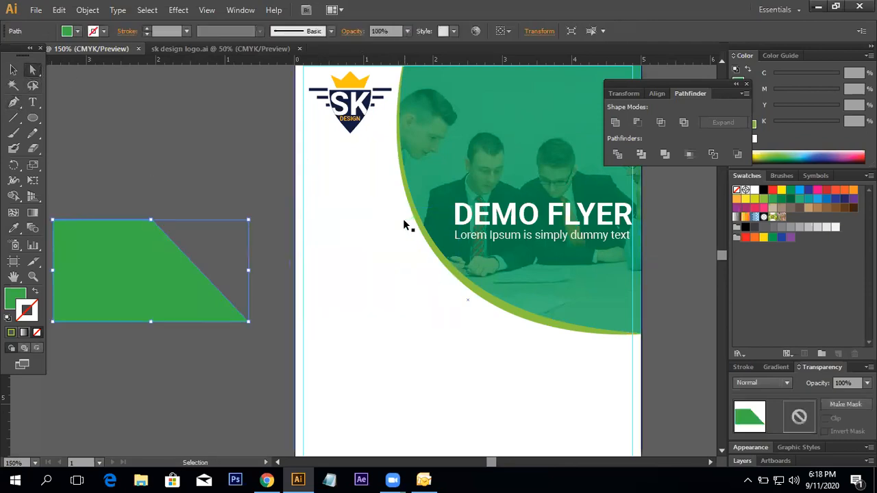
Move the green trapezoid back to the page's left edge below the logo and scale it down slightly.
left_click(13, 70)
left_click(190, 232)
left_click_drag(127, 282, 363, 293)
left_click(129, 251)
left_click(393, 285)
left_click_drag(492, 321, 473, 310)
left_click_drag(384, 281, 384, 302)
left_click_drag(377, 349, 374, 326)
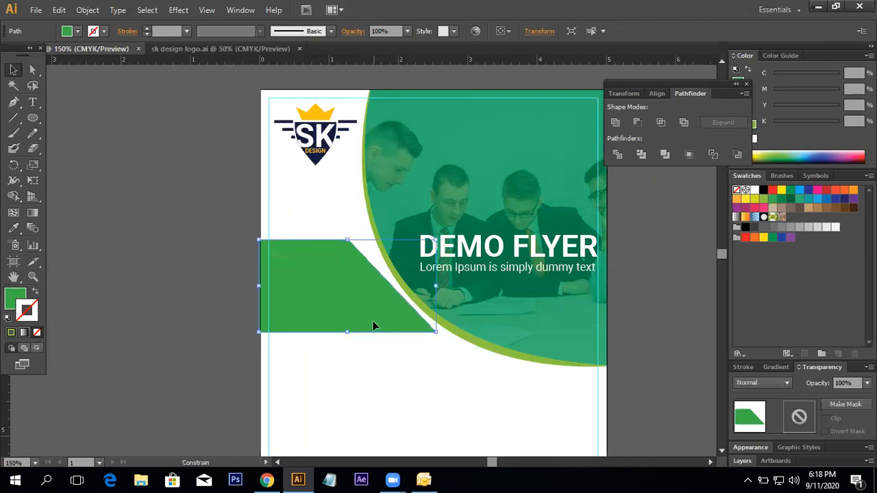
left_click(227, 309)
Add an anchor point near the middle of the green trapezoid's slanted side.
left_click(13, 103)
left_click_drag(15, 105, 94, 117)
left_click(342, 286, "ctrl")
left_click(438, 282, "ctrl")
left_click_drag(439, 282, 409, 350)
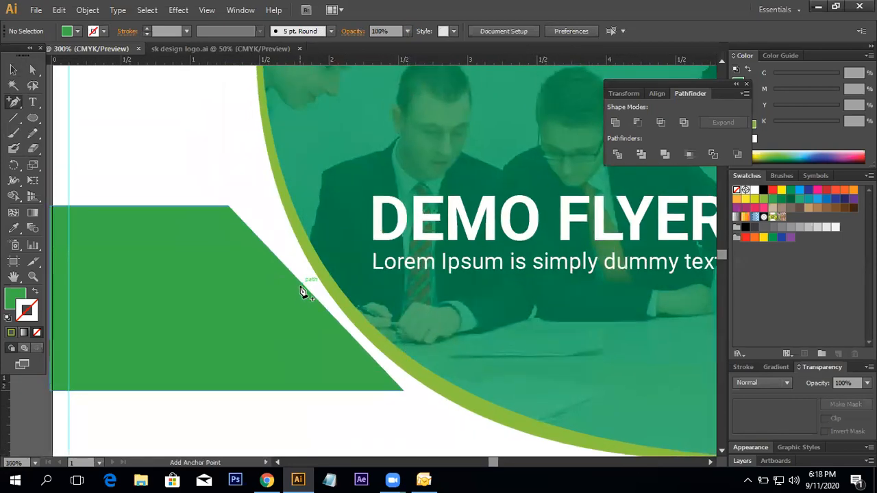
left_click(303, 286)
Convert the added anchor to a smooth point, pull it inward and extend its handles to curve the slanted side.
left_click_drag(313, 296, 401, 359)
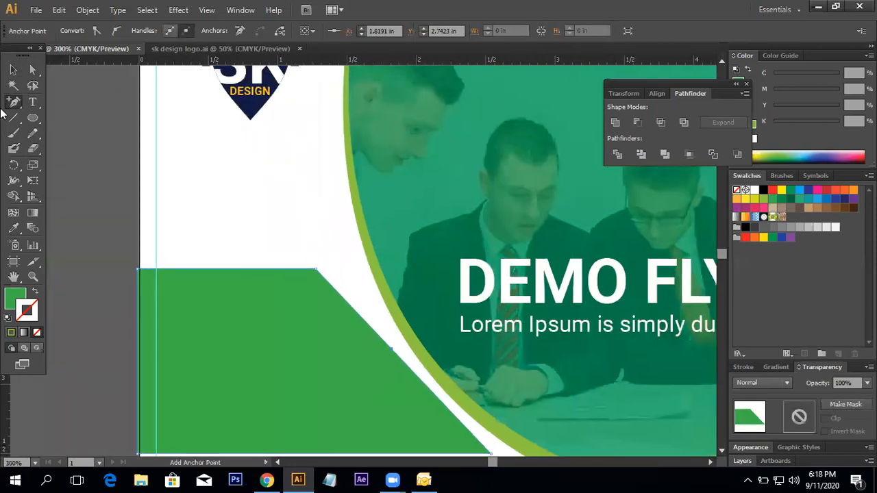
left_click_drag(14, 107, 55, 142)
left_click(425, 293)
left_click(554, 256)
left_click_drag(398, 353, 328, 257)
left_click(32, 70)
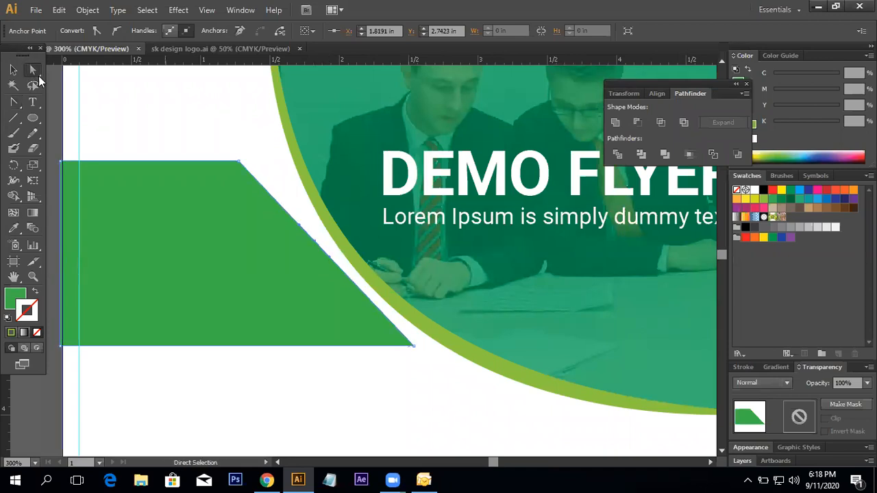
left_click(315, 244)
left_click_drag(316, 244, 337, 302)
left_click(13, 102)
left_click_drag(303, 287, 358, 348)
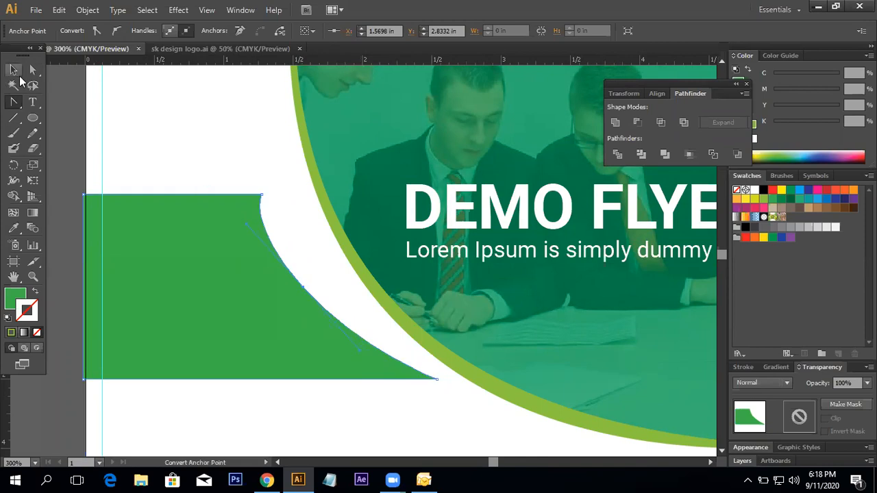
Try adjusting the upper-right and lower-right corner anchors of the green shape together, and undo the last change.
left_click(34, 73)
left_click(73, 141)
key("space")
left_click_drag(247, 175, 244, 174)
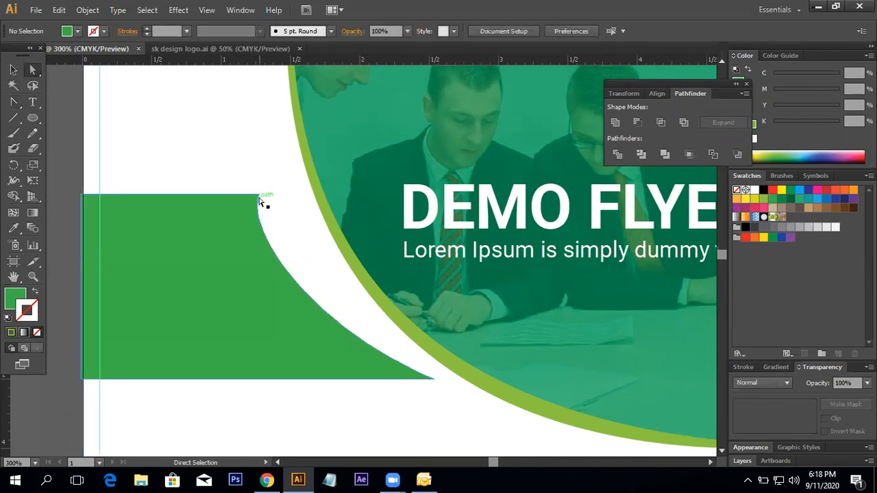
left_click(260, 195)
left_click(435, 379, "shift")
key("space")
left_click_drag(433, 379, 430, 334)
key("ctrl+z")
Shift the green shape's right corners and middle anchor outward to meet the photo's light green curved border.
left_click(270, 239, "shift")
left_click_drag(269, 238, 331, 219)
left_click_drag(381, 277, 374, 259)
left_click_drag(459, 302, 424, 311)
left_click(468, 314, "alt")
key("ctrl+z")
left_click_drag(292, 250, 310, 325)
left_click_drag(308, 208, 290, 207)
left_click_drag(245, 282, 378, 283)
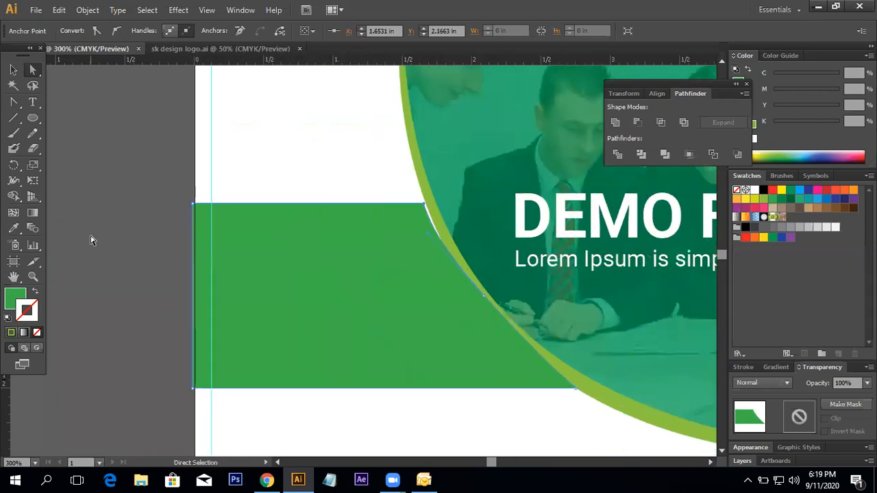
Move the curved side's middle anchor inward to about X 2 in, Y 2.9 in, leaving a gap beside the border.
left_click(113, 239)
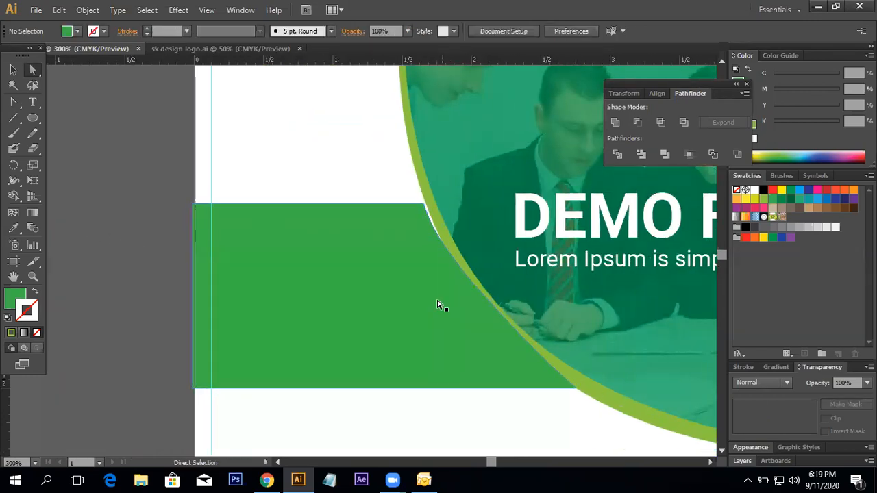
left_click(492, 308)
left_click(479, 300)
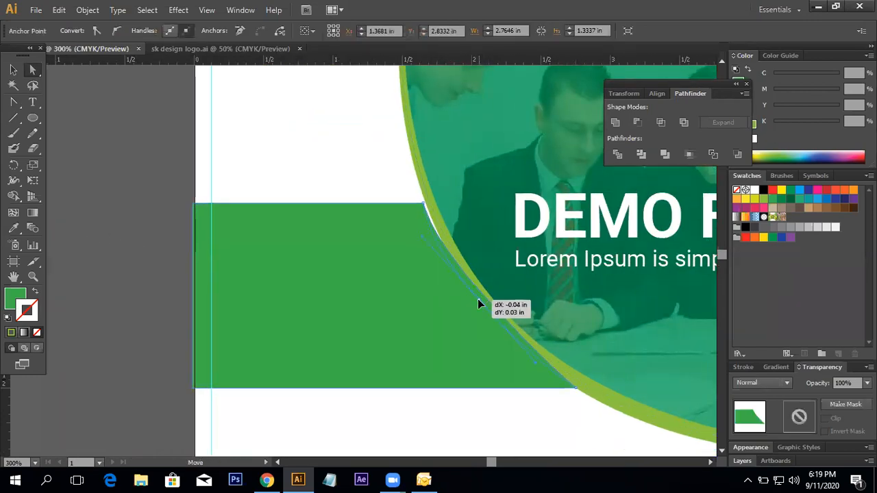
left_click_drag(477, 304, 476, 308)
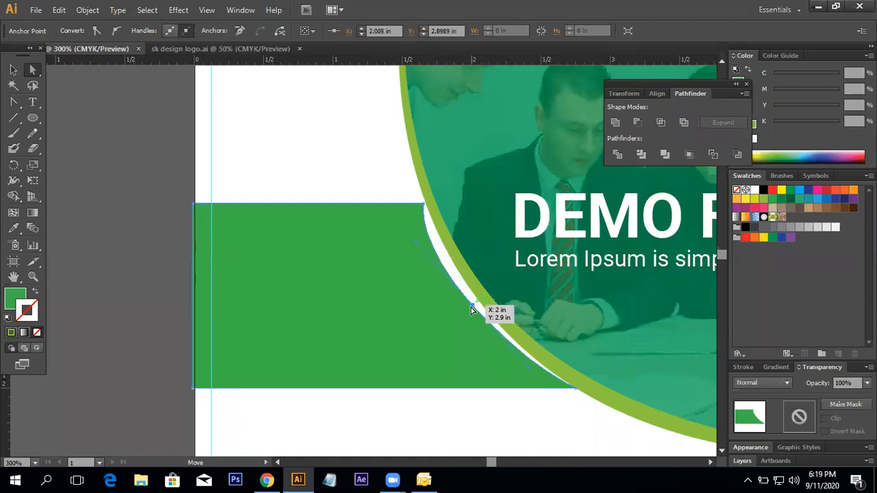
Raise the green shape's upper-right corner along the photo's curved border so its top edge slopes upward.
left_click(424, 205)
left_click_drag(424, 205, 395, 118)
left_click(174, 143)
left_click_drag(356, 334, 310, 260)
left_click(310, 261)
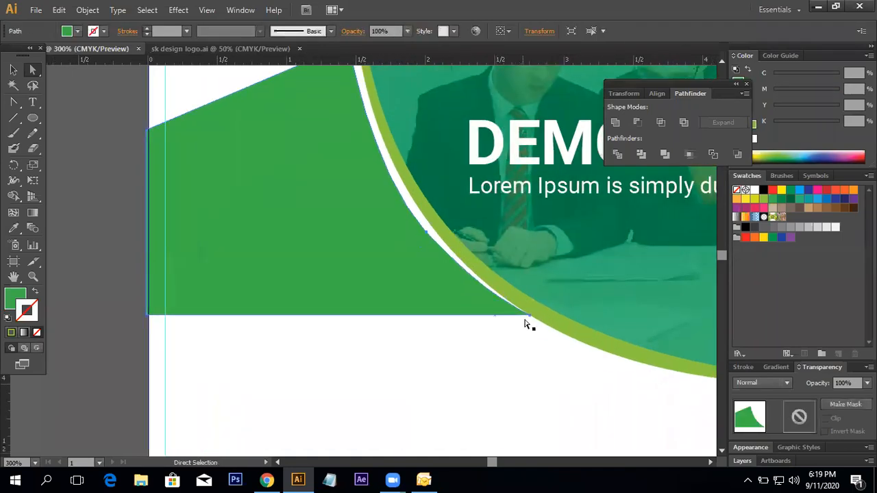
Try lowering the green shape's lower-right corner, and undo it together with the earlier edits that raised the upper-right corner.
left_click_drag(534, 321, 536, 331)
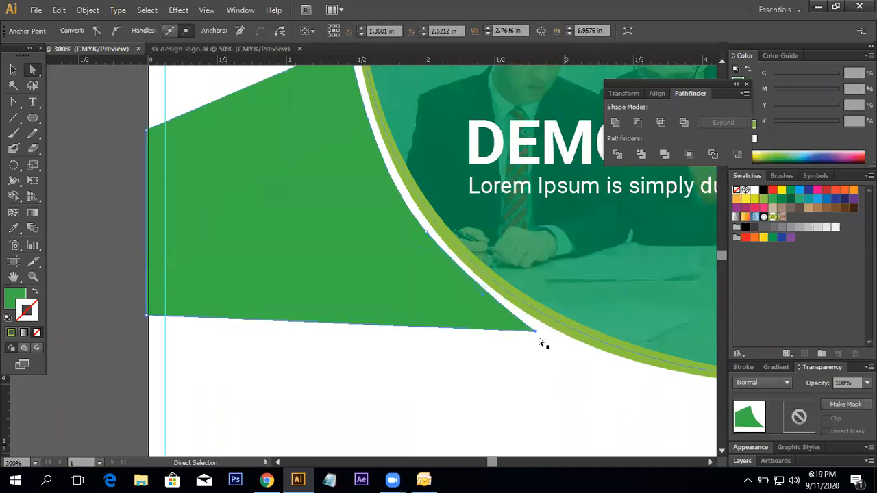
left_click(87, 235)
left_click(394, 279, "ctrl+alt")
left_click(393, 278, "ctrl+alt")
left_click_drag(285, 285, 318, 300)
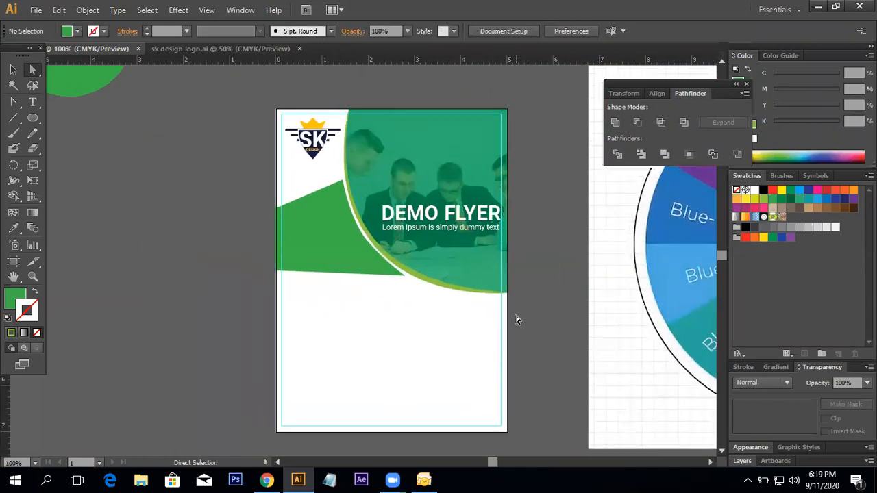
key("ctrl+z")
key("ctrl+z")
key("ctrl+z")
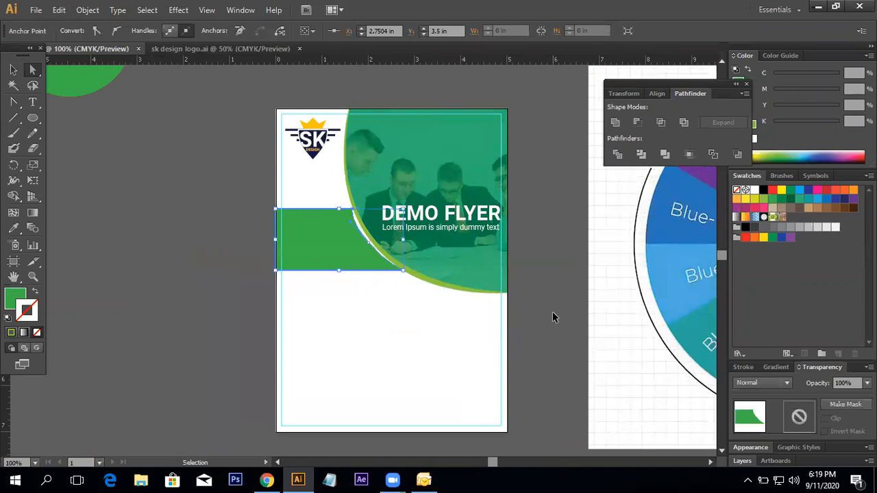
Move the green shape's lower-right corner and the curved side's middle anchor inward, widening the white gap beside the photo's border.
key("ctrl+space")
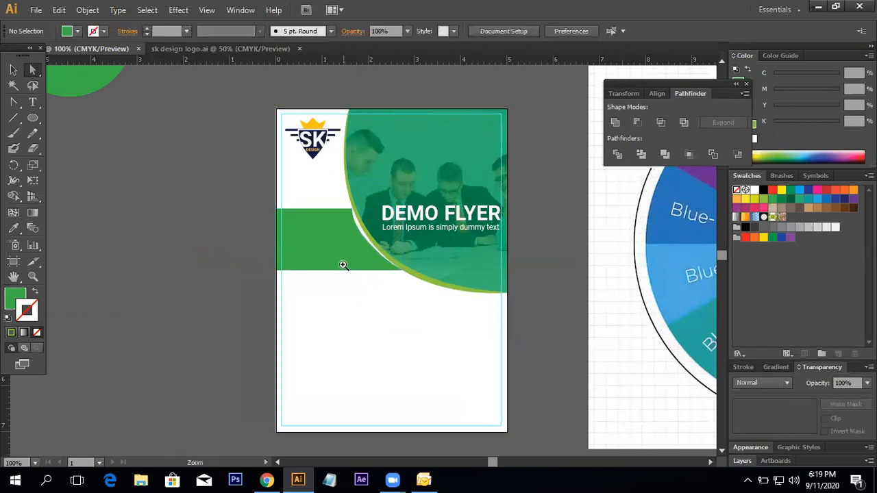
left_click(372, 242)
left_click(416, 331)
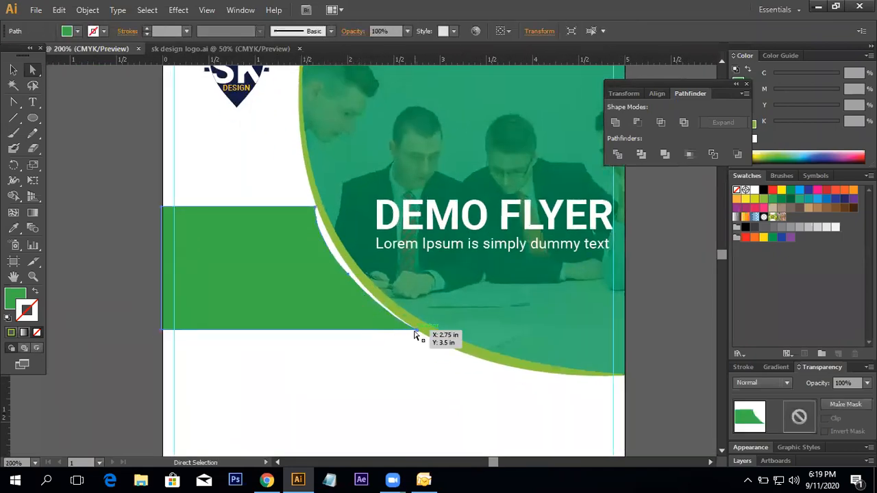
left_click_drag(415, 332, 403, 330)
left_click(376, 302)
key("ctrl+z")
key("ctrl+z")
left_click(347, 274, "shift")
left_click_drag(346, 274, 336, 278)
left_click(631, 304)
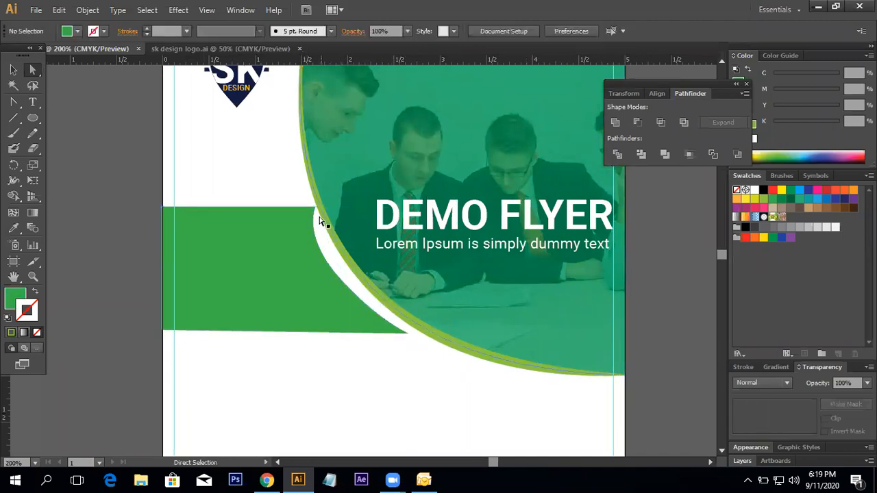
Move the green shape's upper-right corner inward along the top edge, and undo the small outward correction.
left_click_drag(314, 207, 292, 207)
left_click(664, 320)
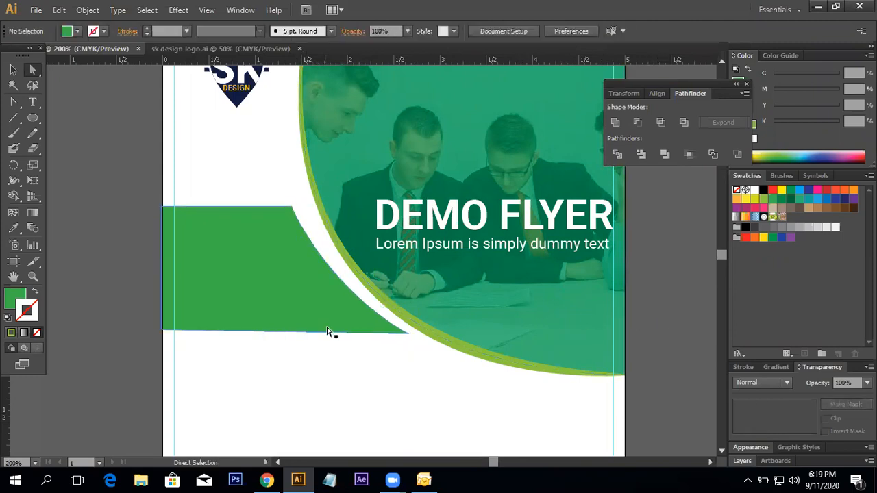
left_click_drag(293, 207, 299, 207)
key("ctrl+z")
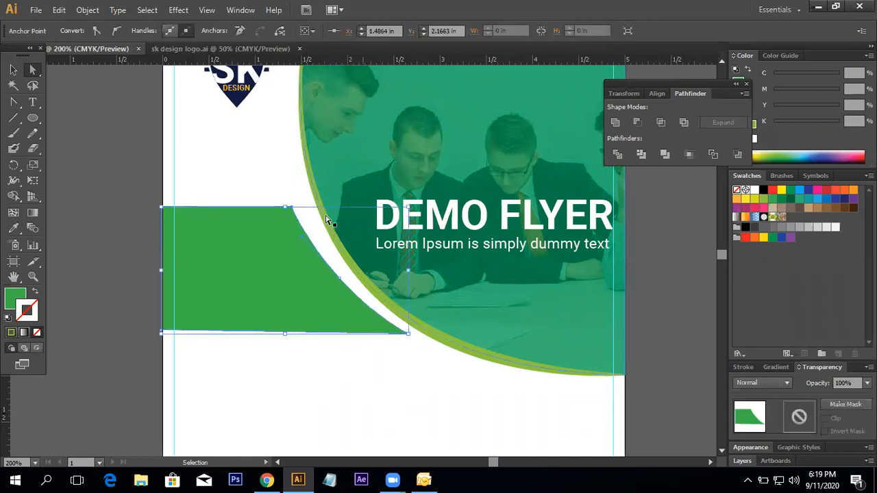
Shift the green shape's lower-right and upper-right corners slightly outward toward the photo's curved border.
left_click(101, 193)
left_click_drag(238, 269, 220, 261)
left_click_drag(390, 324, 399, 328)
left_click(636, 364)
scroll(466, 363, "left", 3)
mouse_move(368, 204)
left_mouse_down()
mouse_move(357, 204)
mouse_move(376, 202)
left_mouse_up()
left_click(210, 237)
left_click(214, 229)
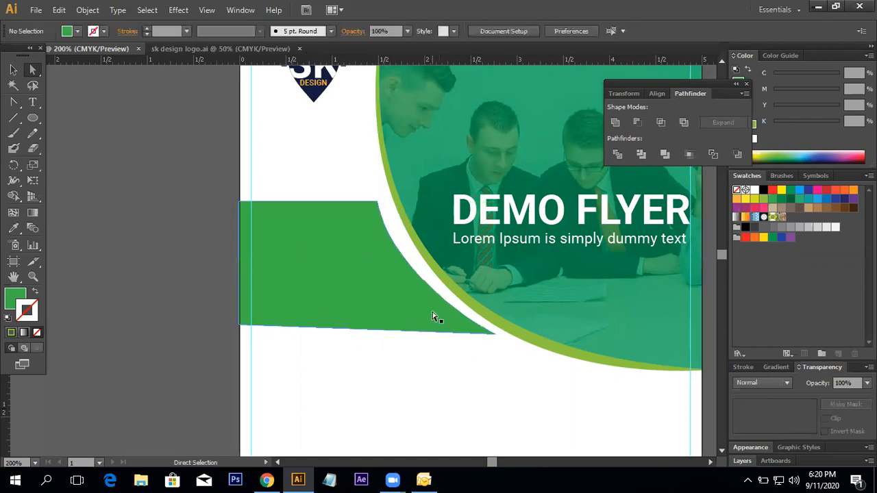
Lower the green shape's two bottom corners and move its middle curve anchor to about X 1.99 in, Y 2.94 in.
left_click(496, 337)
left_click_drag(239, 327, 239, 336)
left_click(118, 327)
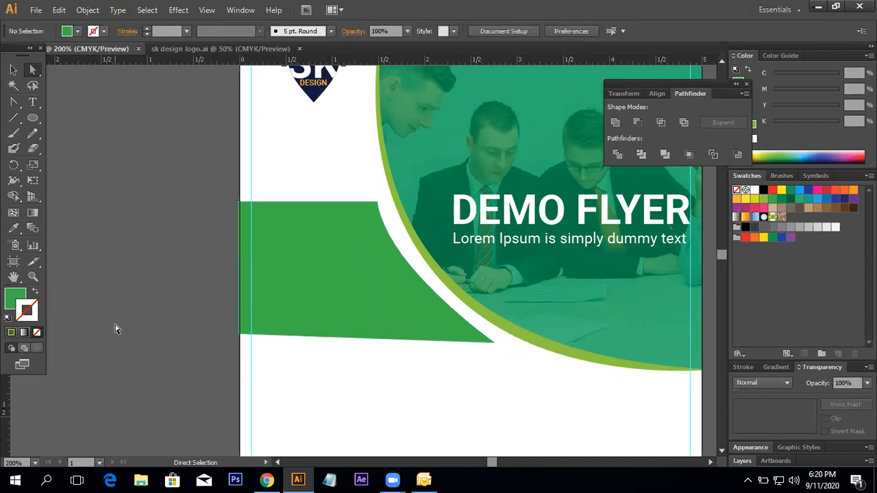
left_click_drag(495, 342, 502, 344)
left_click_drag(418, 276, 442, 278)
left_click(498, 377)
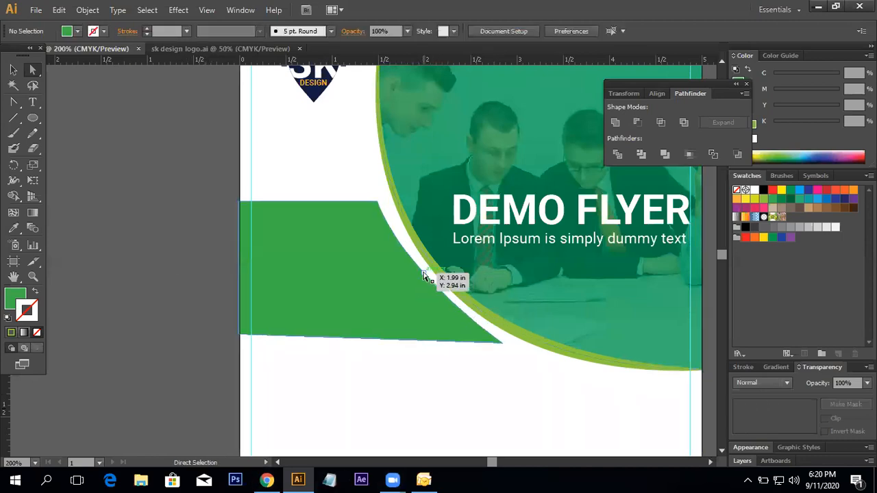
Move the curved side's middle anchor slightly inward to about X 1.96 in, Y 2.99 in to even out the gap.
left_click(424, 276)
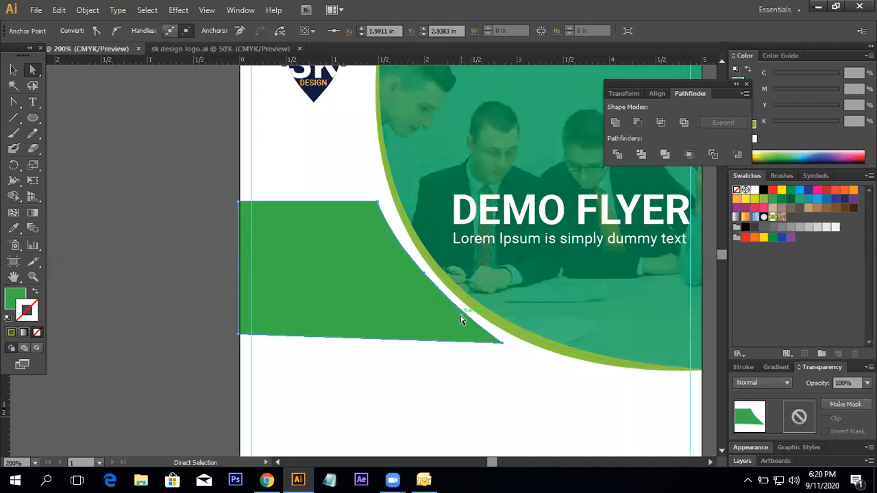
left_click_drag(466, 314, 466, 314)
key("ctrl+z")
left_click_drag(422, 275, 419, 274)
left_click(181, 236)
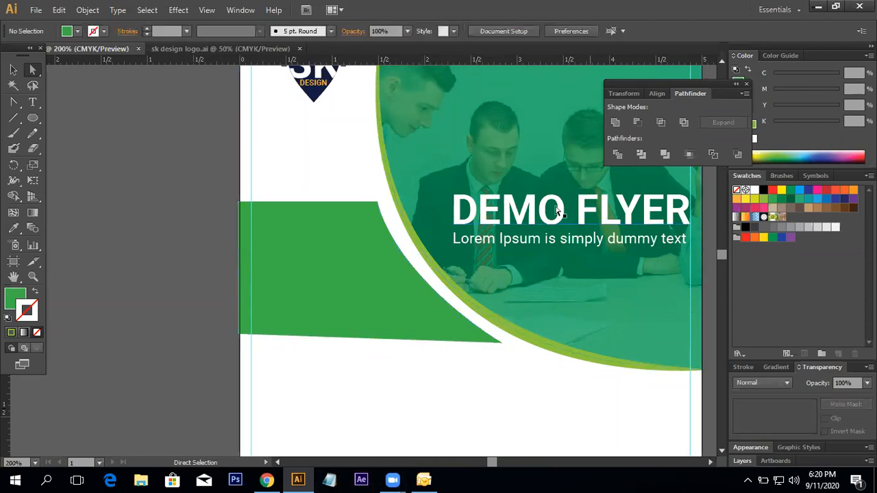
Nudge the green shape's lower-right corner inward to about X 2.81 in, and fine-tune its upper-right corner horizontally.
left_click(503, 344)
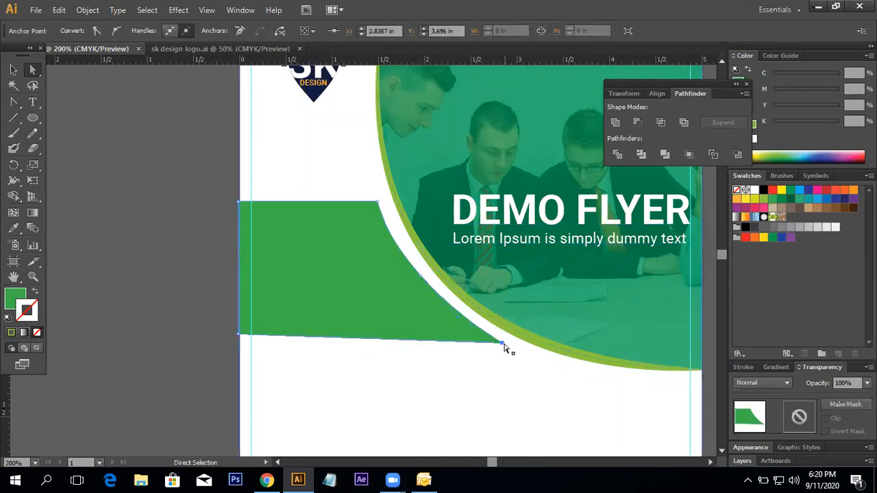
left_click(517, 356)
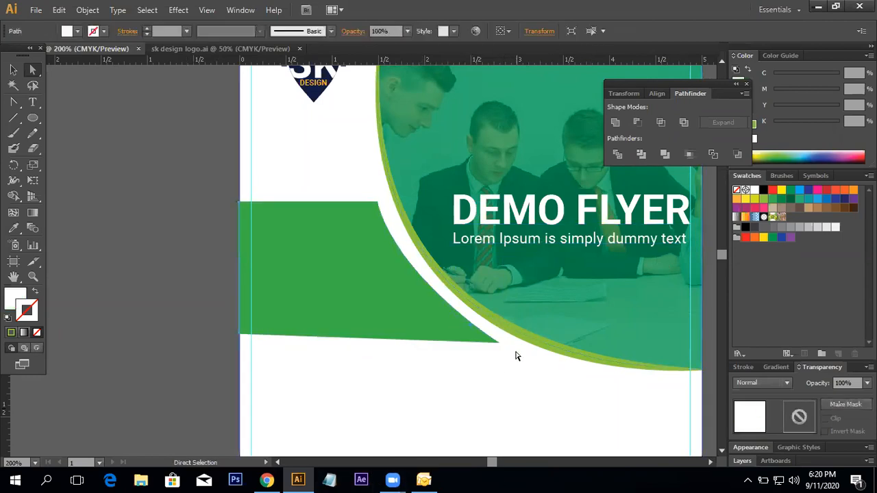
left_click(377, 202)
key("Left")
key("Left")
key("Left")
key("Right")
key("Right")
key("Right")
key("Right")
left_click(559, 387)
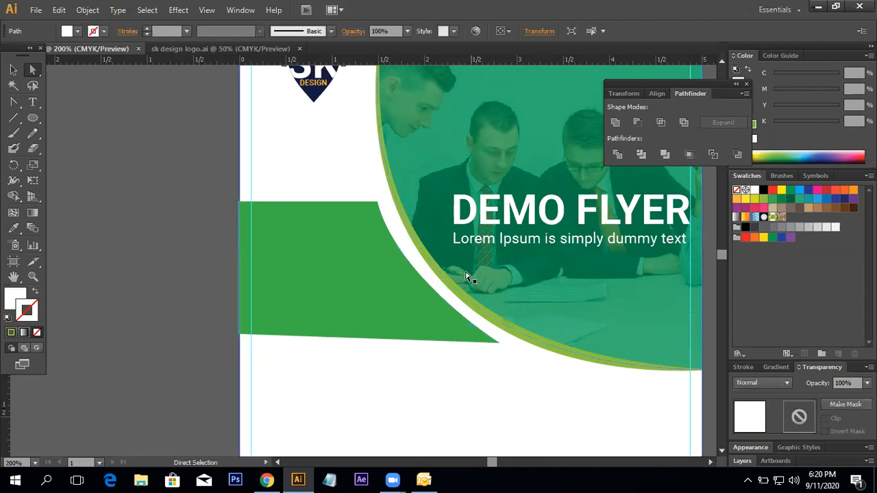
Examine the green shape and the white gap along the photo's curved border in the context of the flyer.
left_click(437, 231, "ctrl+alt")
left_click(438, 231, "ctrl+alt")
left_click_drag(307, 320, 356, 323)
left_click(546, 307)
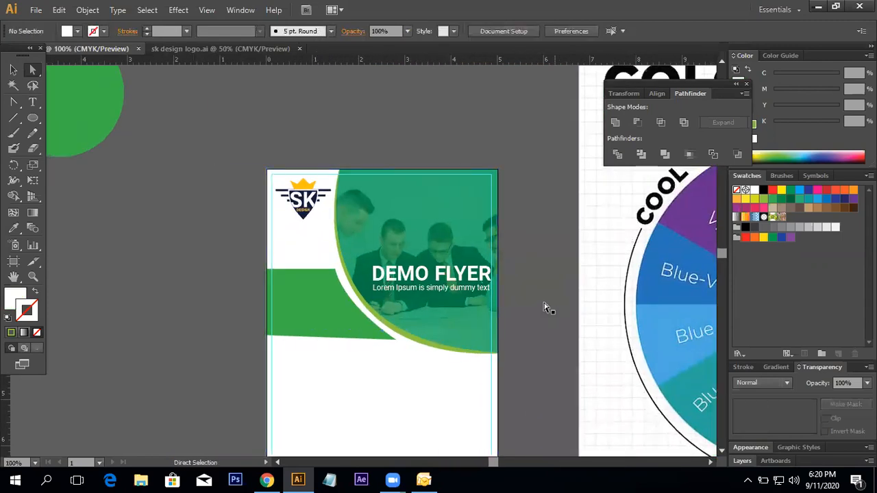
left_click(13, 70)
left_click(329, 284, "ctrl")
left_click_drag(460, 319, 416, 315)
left_click(324, 324)
left_click(609, 320)
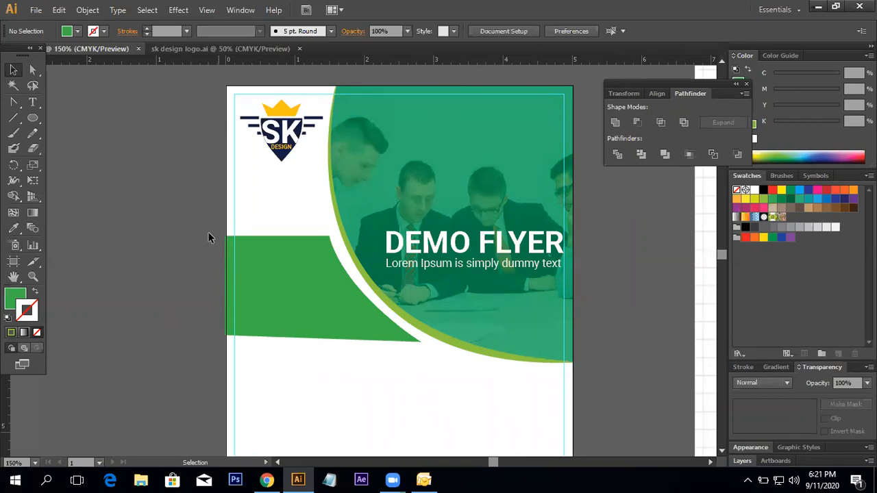
Try moving the green shape's upper-right corner outward, and undo the change.
left_click(328, 270, "ctrl")
left_click(32, 69)
left_click(360, 221)
left_click_drag(360, 221, 369, 222)
key("ctrl+z")
Move the green shape's upper-right corner outward along its top edge so the white gap narrows beside the border.
left_click(152, 225)
left_click_drag(424, 307, 407, 271)
left_click(469, 328)
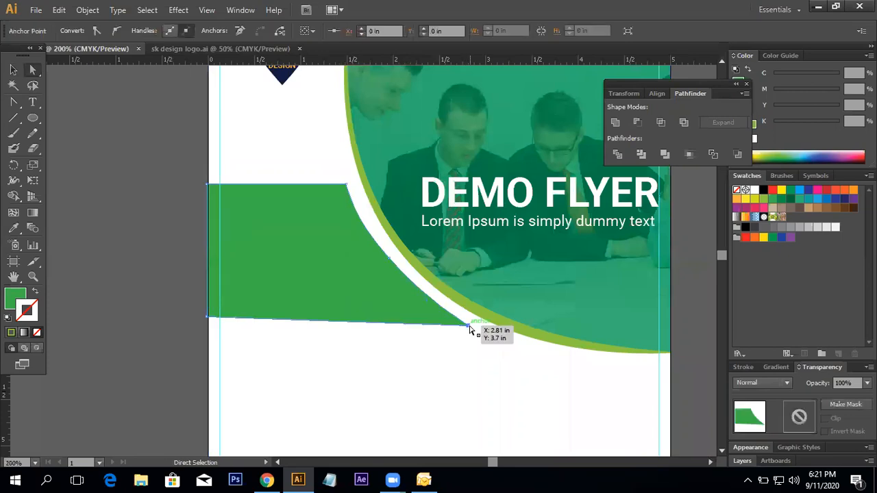
left_click(391, 263)
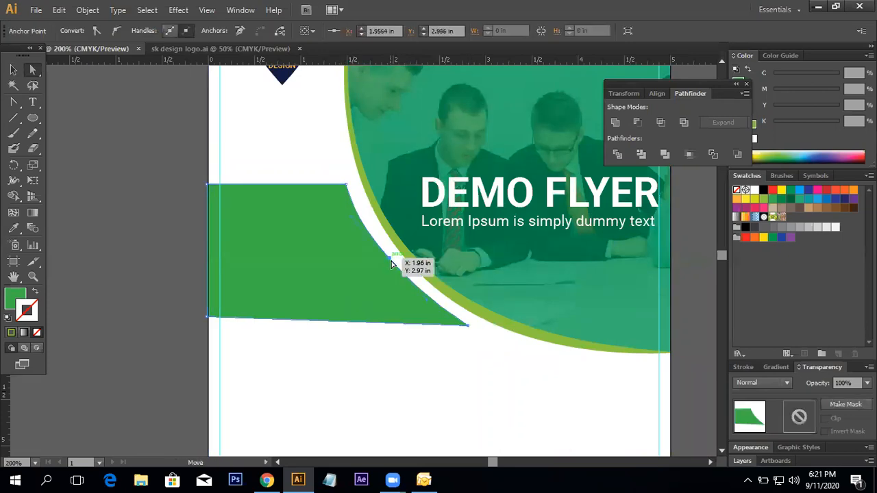
left_click(164, 250)
left_click_drag(403, 288, 401, 329)
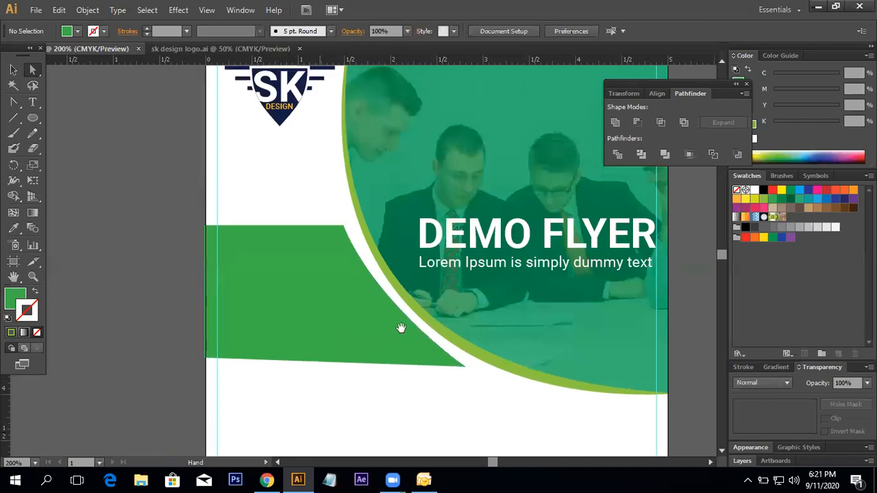
left_click(343, 227)
left_click_drag(342, 227, 350, 227)
left_click(124, 259)
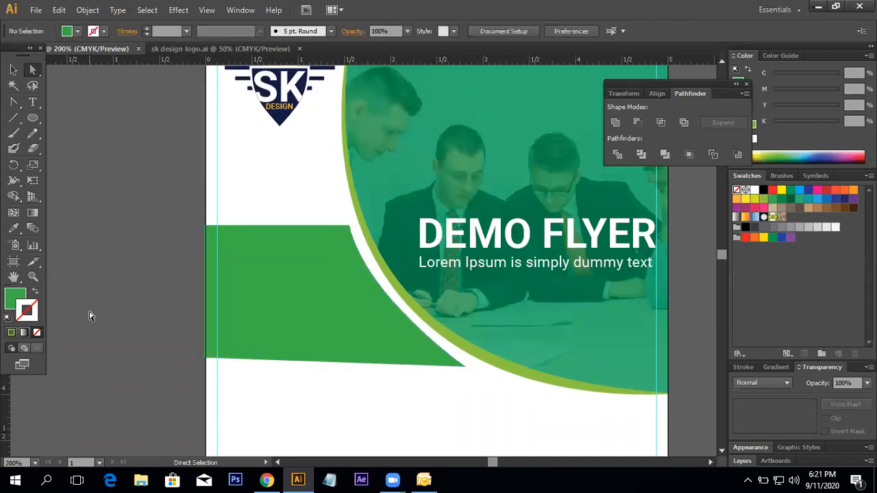
Lower the green shape's lower-left corner level with its lower-right corner so the bottom edge is horizontal.
left_click(13, 70)
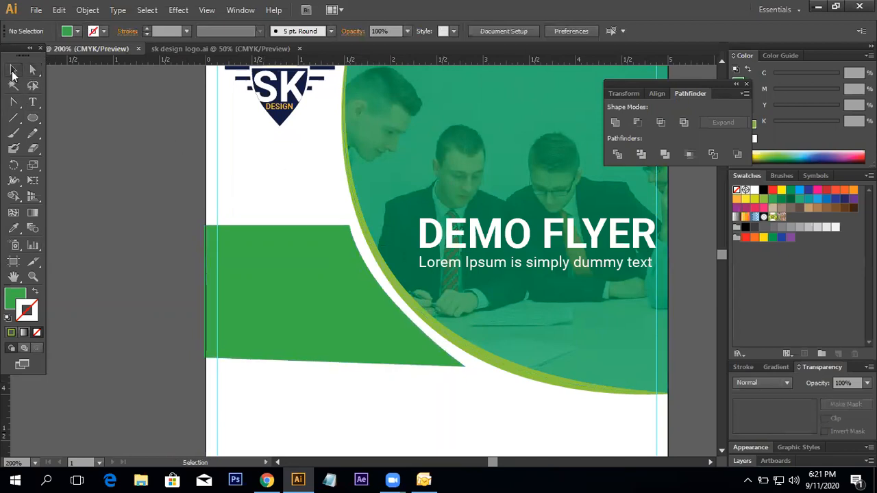
key("ctrl+minus")
left_click(249, 322)
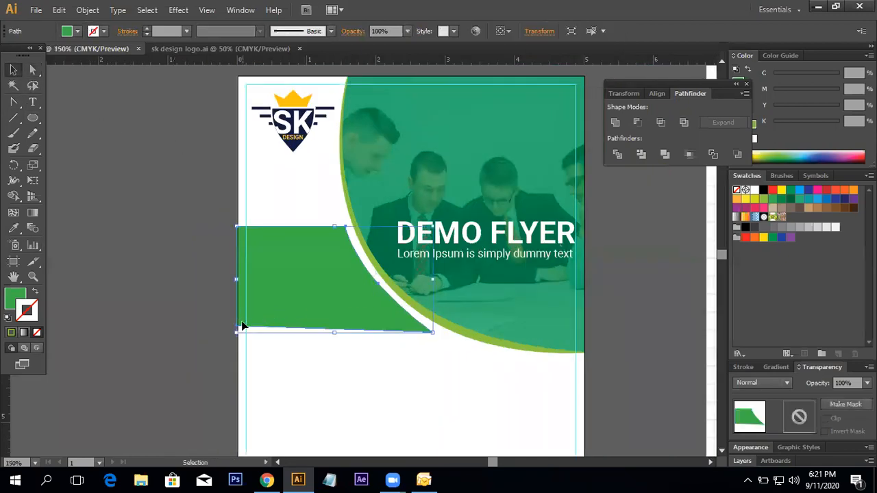
left_click(33, 69)
left_click(101, 173)
left_click(304, 292)
left_click_drag(236, 326, 237, 336)
left_click(176, 297)
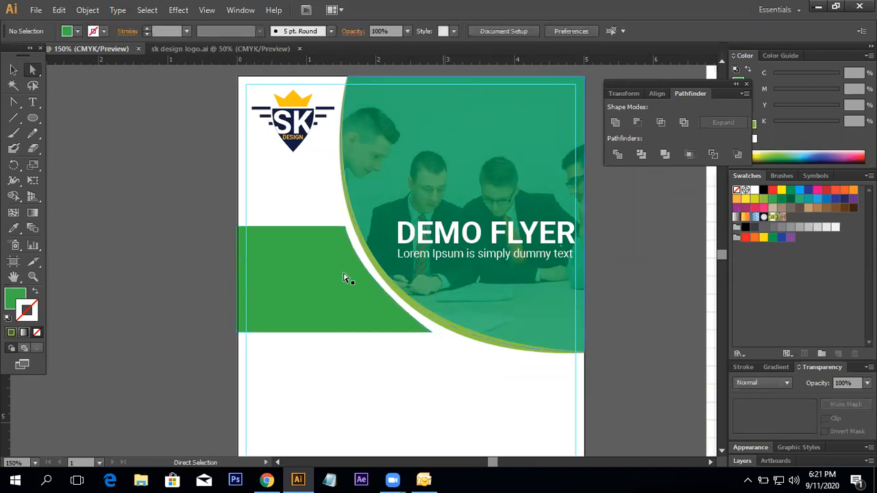
Add the text GROW UP YOUR BUSINESS WITH US on the empty canvas beside the flyer page.
key("ctrl+minus")
key("ctrl+minus")
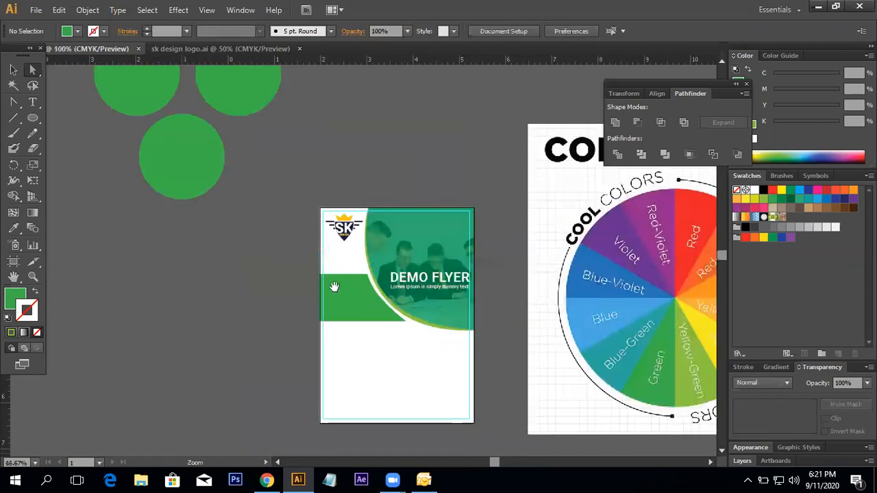
key("ctrl+plus")
left_click(623, 333)
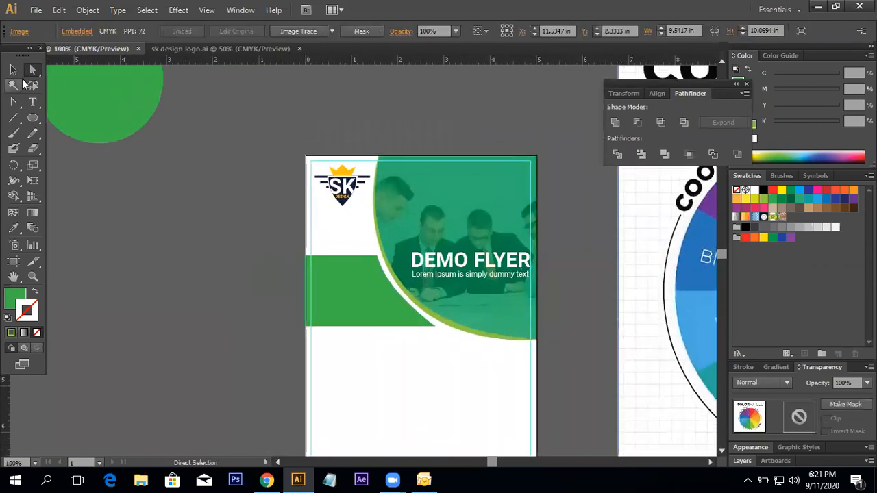
left_click(33, 102)
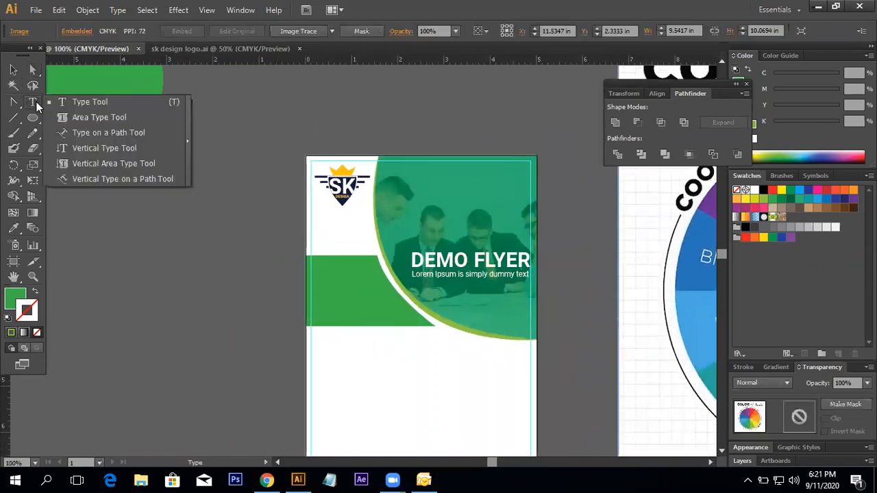
left_click(75, 107)
type("GROW UP YOUR BUSINESS WIT")
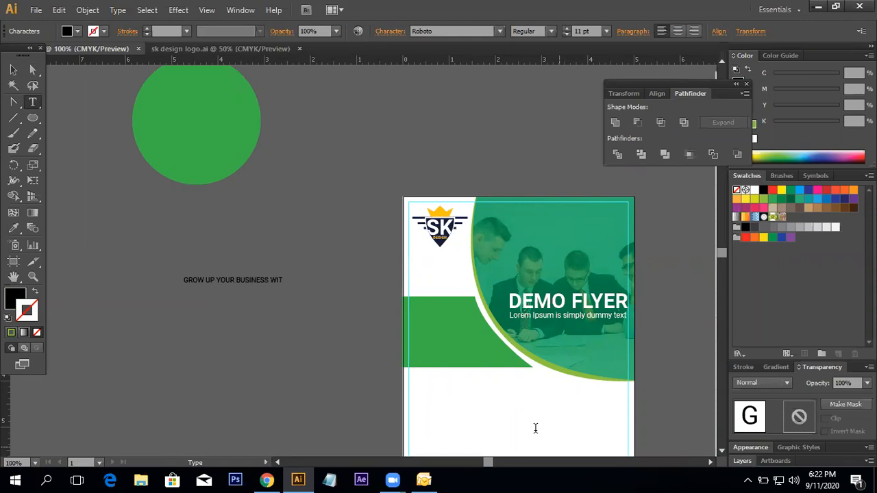
left_click(14, 71)
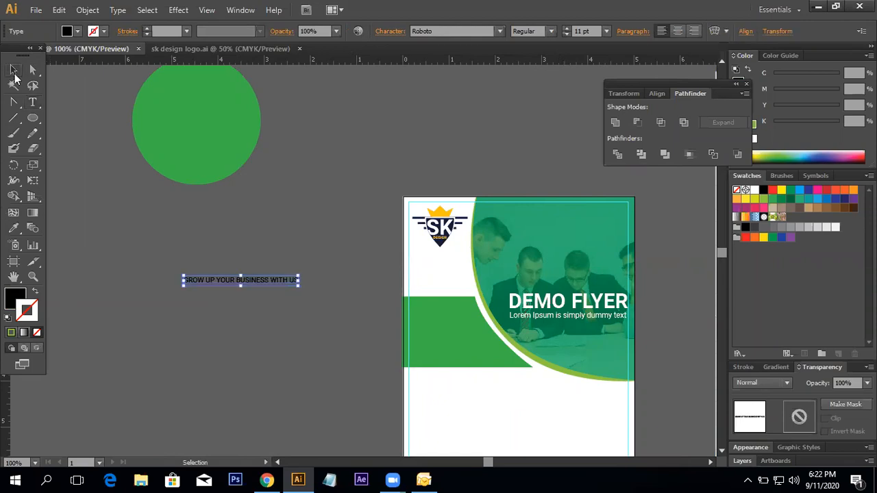
key("ctrl+shift+a")
Break the slogan into three lines: GROW UP, YOUR BUSINESS, and WITH US.
left_click(33, 100)
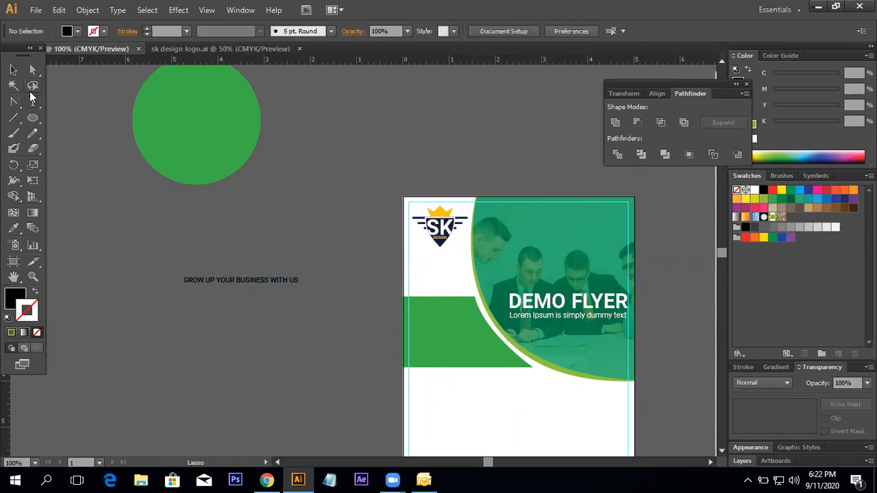
left_click(222, 281)
key("Return")
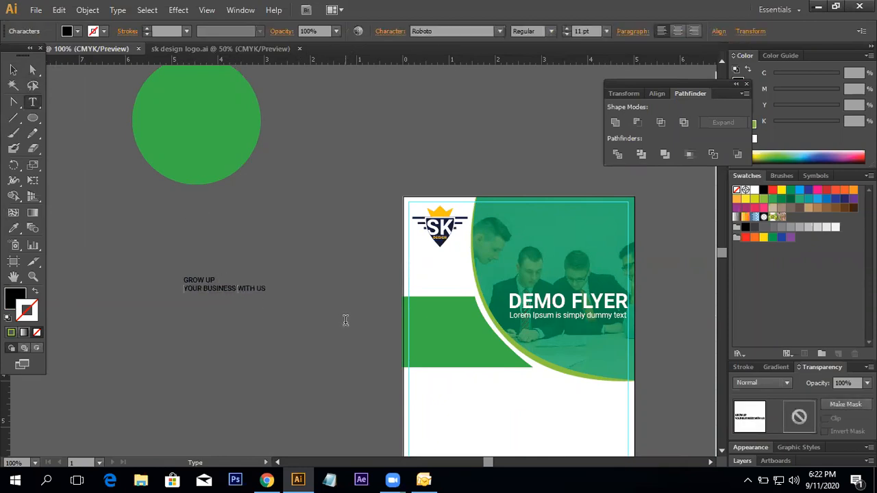
key("Return")
left_click(13, 69)
left_click(319, 245)
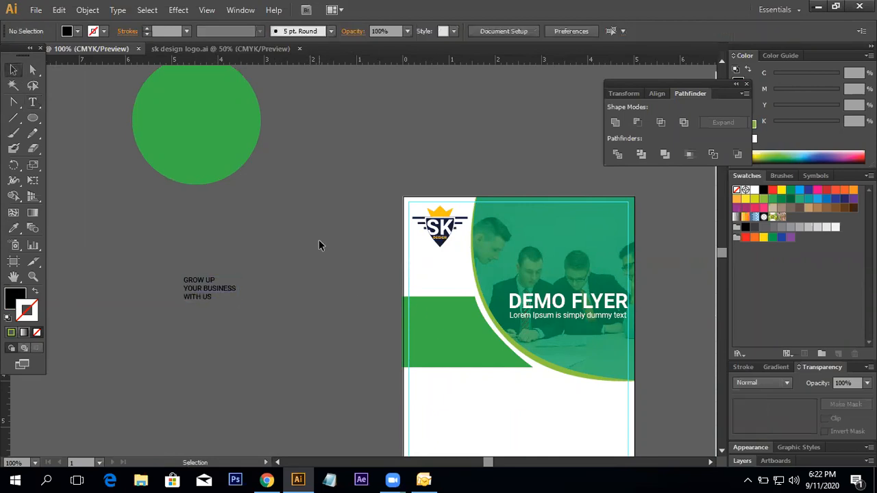
Place the three-line slogan onto the green side shape beside the curved photo.
left_click(37, 103)
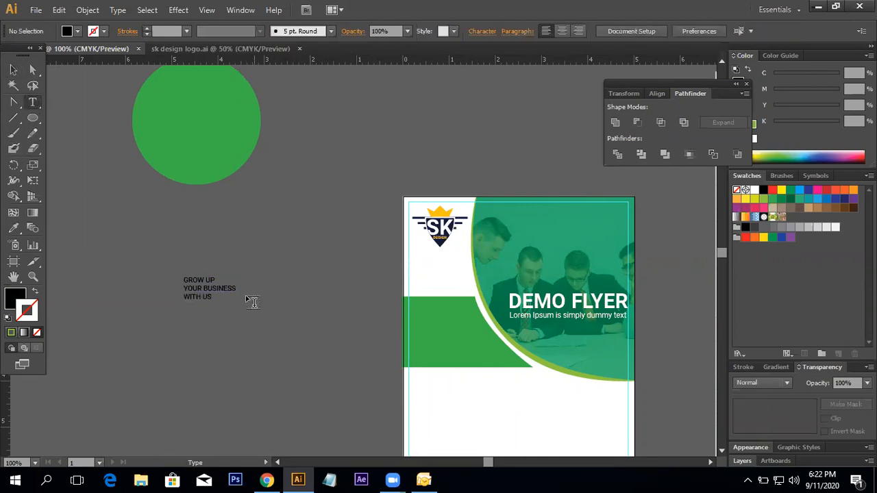
left_click(235, 288)
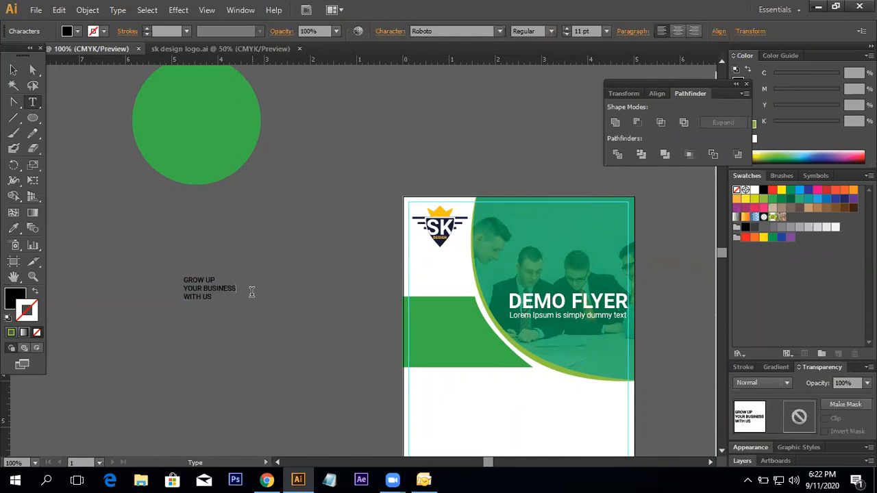
left_click(13, 69)
left_click(363, 282)
left_click_drag(201, 285, 436, 320)
key("ctrl+plus")
key("ctrl+plus")
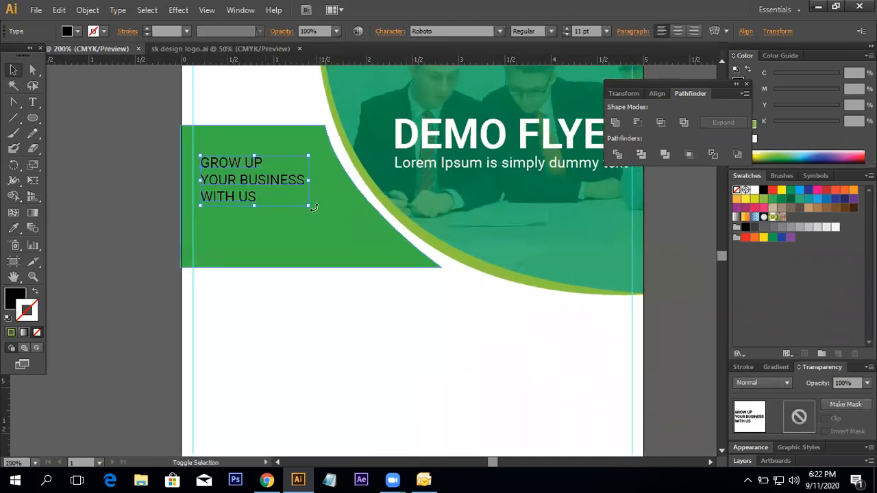
Enlarge the slogan to about 17.48 pt and position it within the green side shape.
left_click_drag(307, 204, 356, 227)
left_click_drag(279, 194, 279, 213)
left_click_drag(355, 244, 373, 264)
left_click_drag(251, 200, 248, 186)
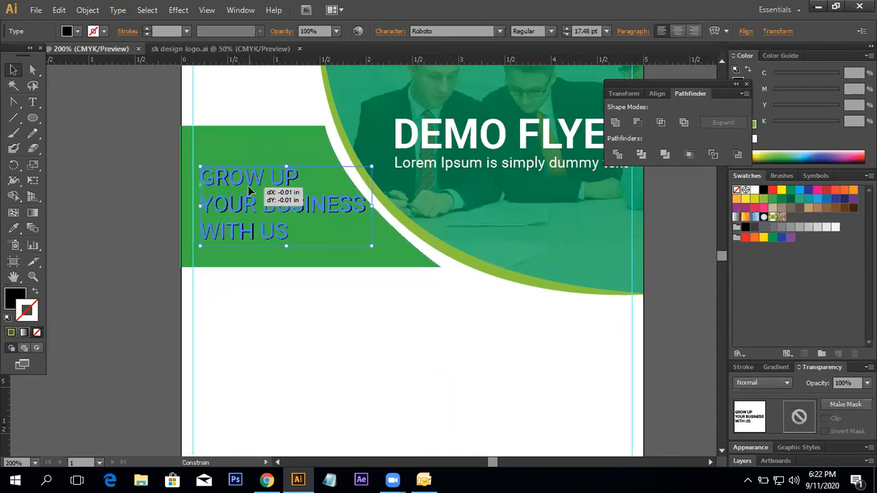
Give the slogan a white fill and remove its stroke.
left_click(754, 192)
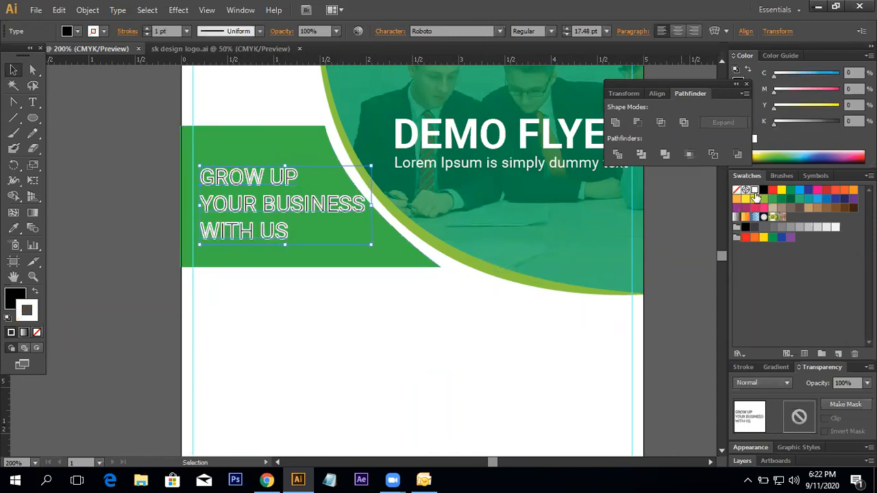
left_click(34, 293)
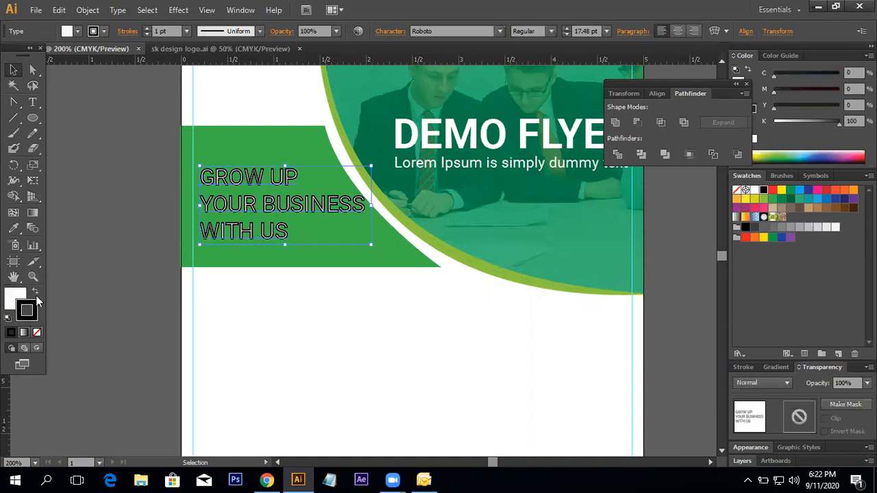
left_click(37, 333)
left_click(110, 231)
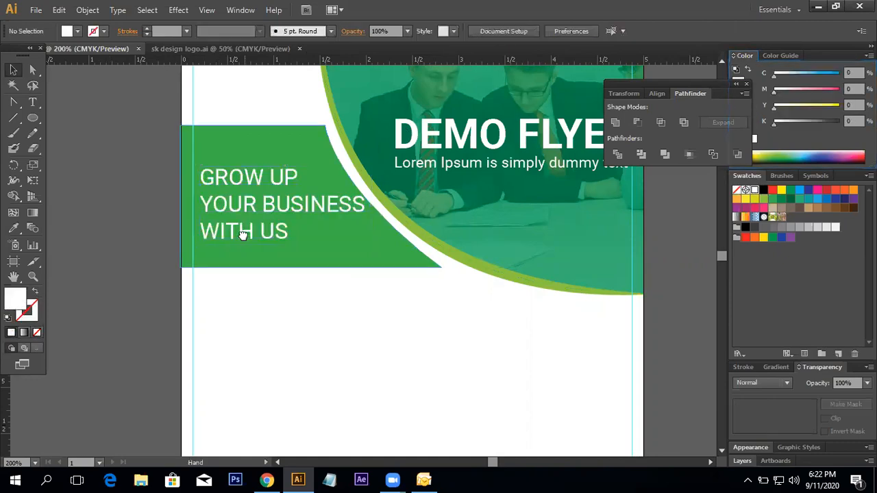
Set the slogan's font style to Roboto Bold.
left_click_drag(242, 235, 249, 282)
left_click(362, 251)
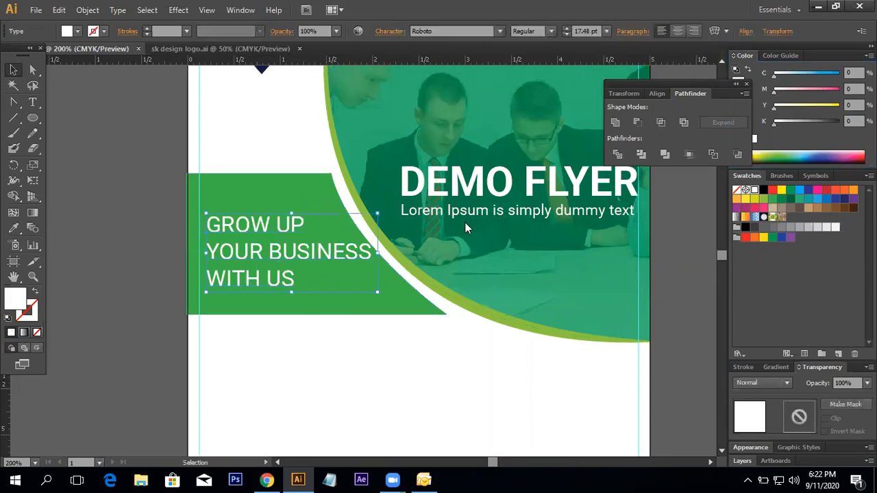
left_click(551, 31)
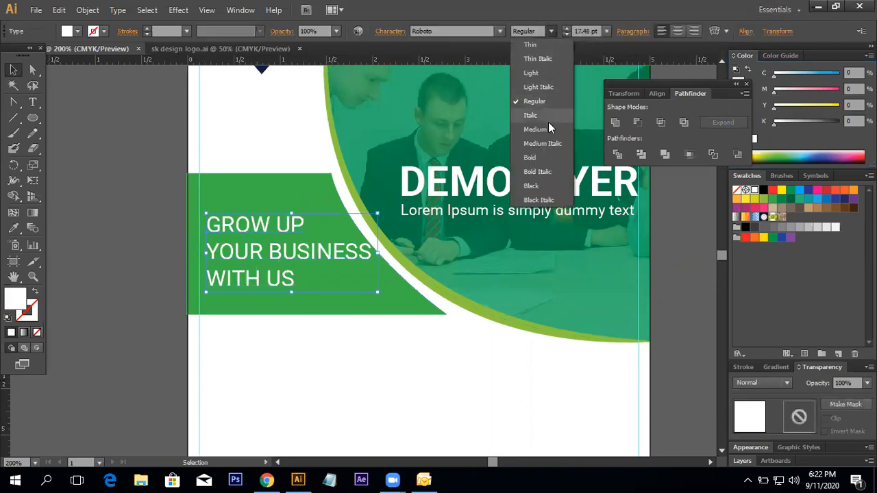
left_click(544, 157)
left_click(85, 179)
Align the slogan's start edge with the page's margin guide, scale it to about 16.97 pt, and nudge it slightly upward.
left_click(306, 252)
left_click_drag(321, 253, 314, 253)
left_click(113, 230)
left_click(361, 260)
left_click_drag(377, 214, 370, 215)
left_click(129, 218)
left_click(307, 255)
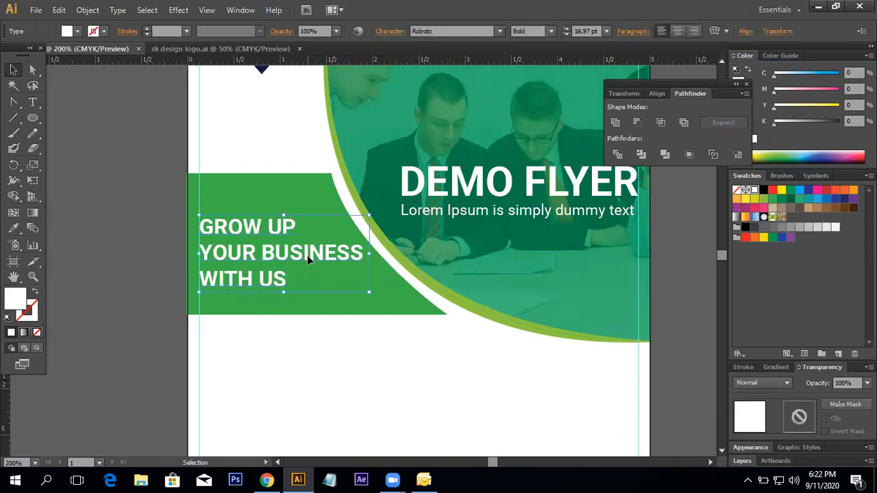
left_click_drag(308, 253, 307, 248)
left_click(117, 231)
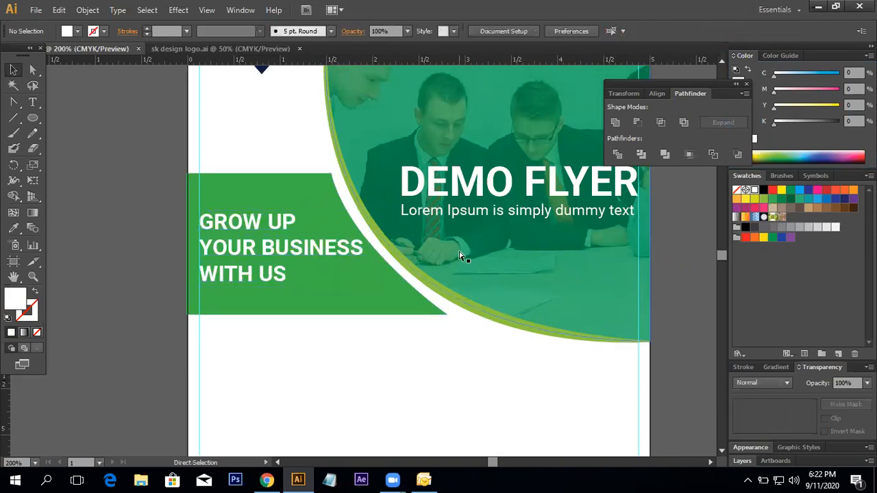
Try the color wheel's red-violet as the side shape's fill.
left_click(462, 254, "ctrl+alt")
left_click(538, 274, "ctrl+alt")
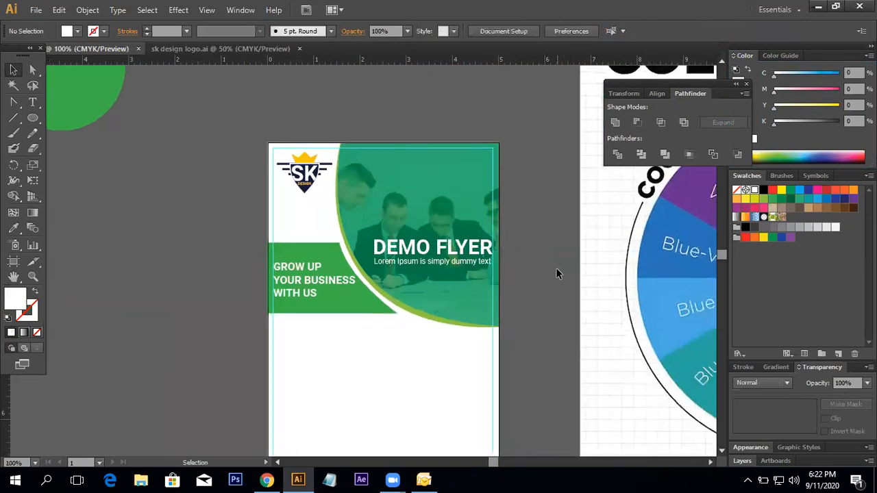
left_click(321, 298)
left_click(13, 228)
left_click_drag(583, 285, 179, 212)
left_click(449, 296)
left_click_drag(159, 297, 373, 277)
left_click(383, 279, "ctrl+alt")
left_click(514, 255)
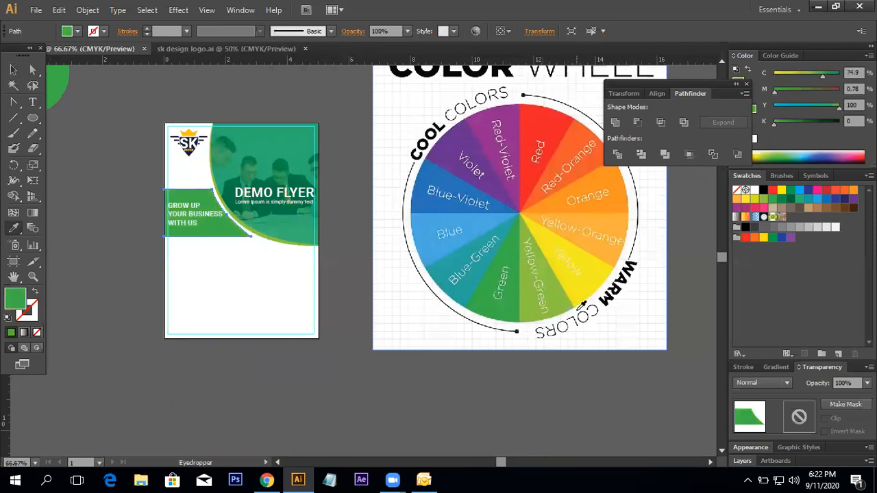
left_click(518, 189)
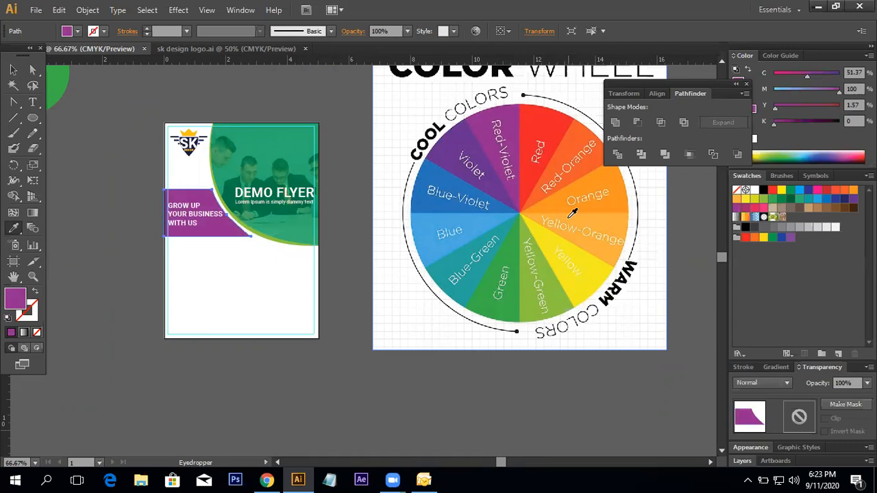
key("v")
left_click(85, 176)
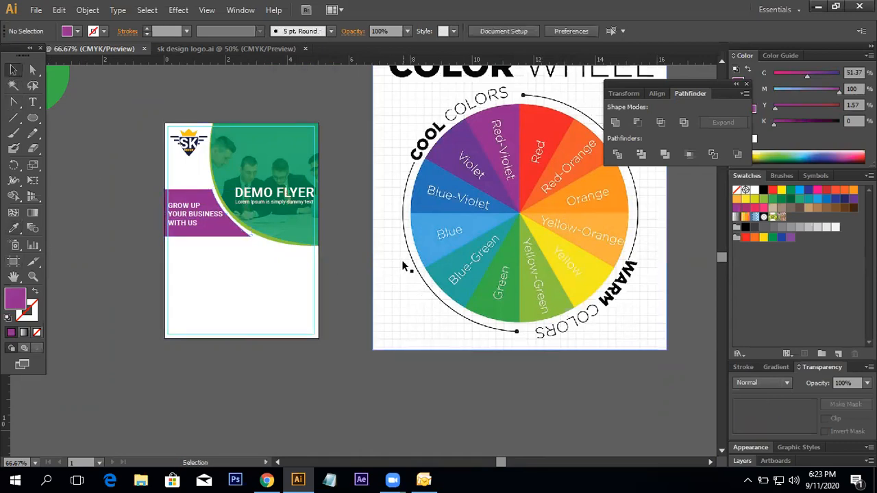
key("ctrl+z")
Try yellow-orange, black, orange, red, green, and blue-green as fills for the side shape.
left_click(377, 205)
left_click(207, 230)
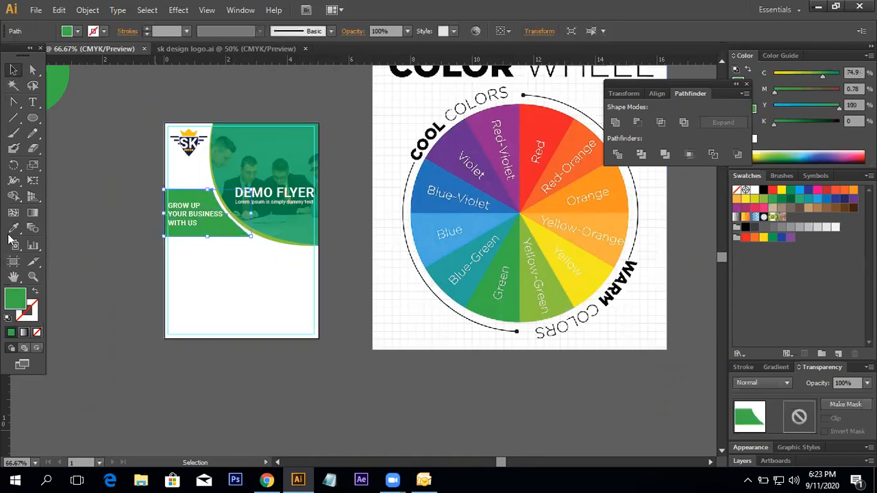
left_click(13, 228)
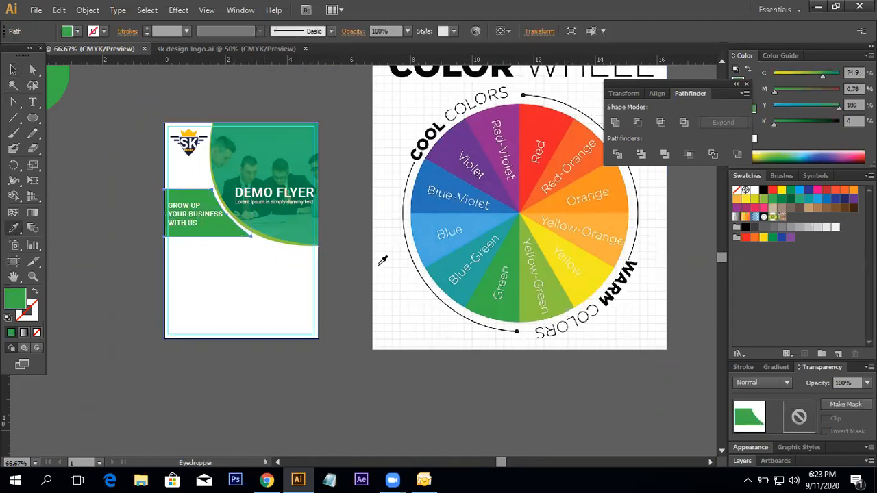
left_click(621, 199)
left_click(617, 226)
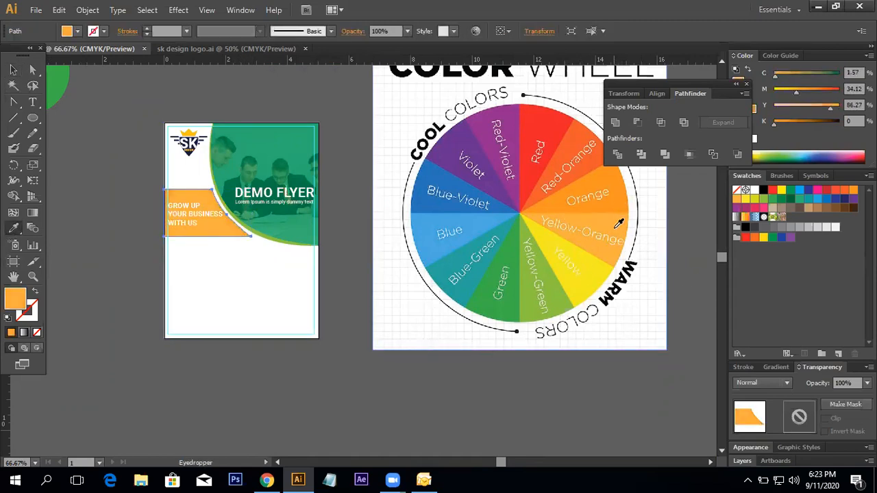
left_click(764, 192)
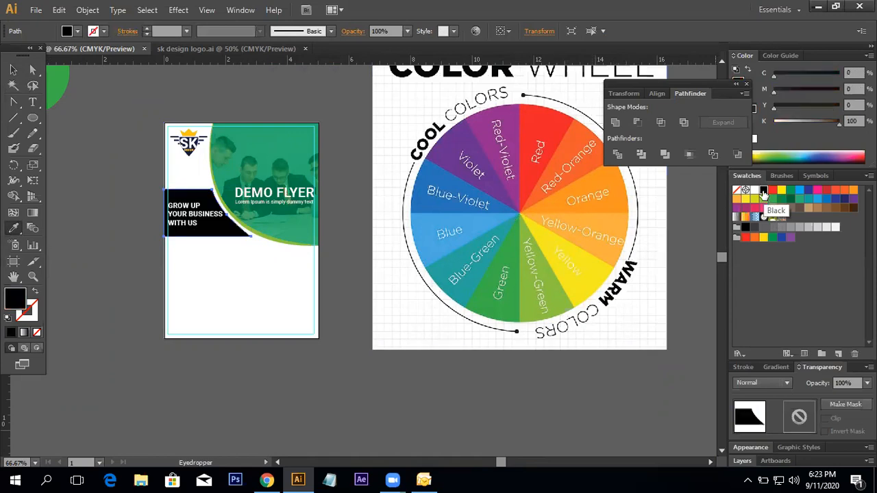
left_click(617, 214)
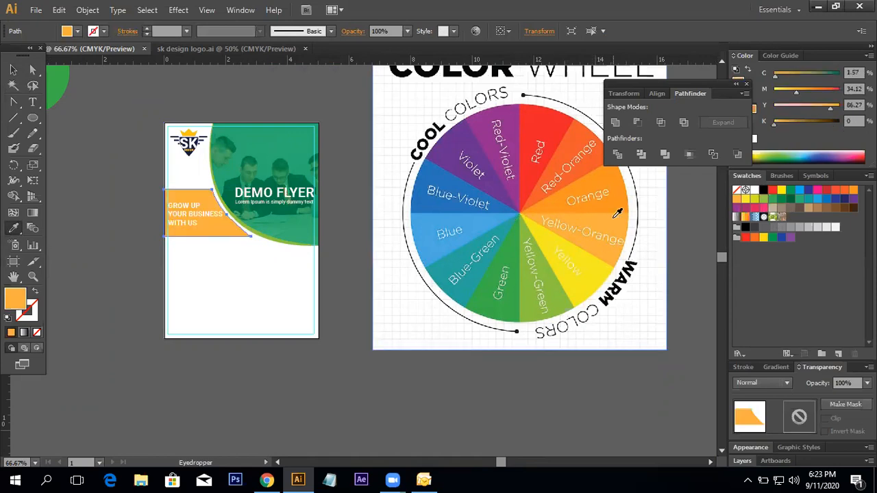
left_click(615, 196)
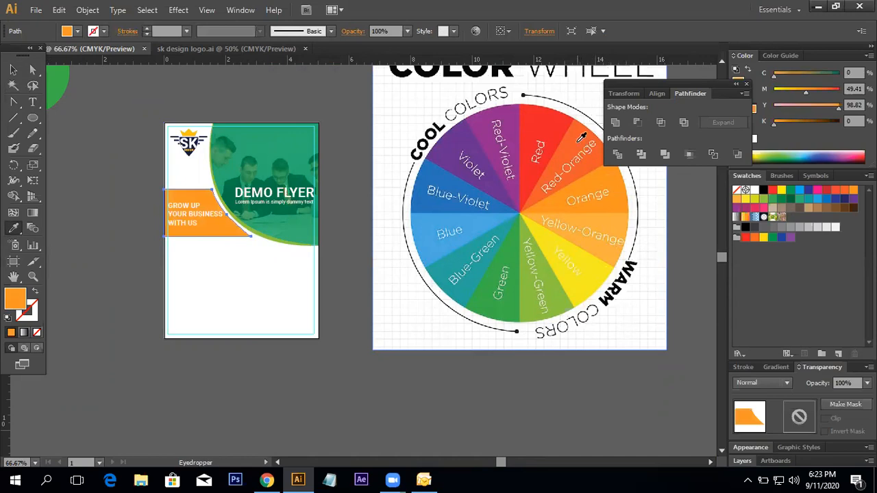
left_click(582, 136)
left_click(558, 123)
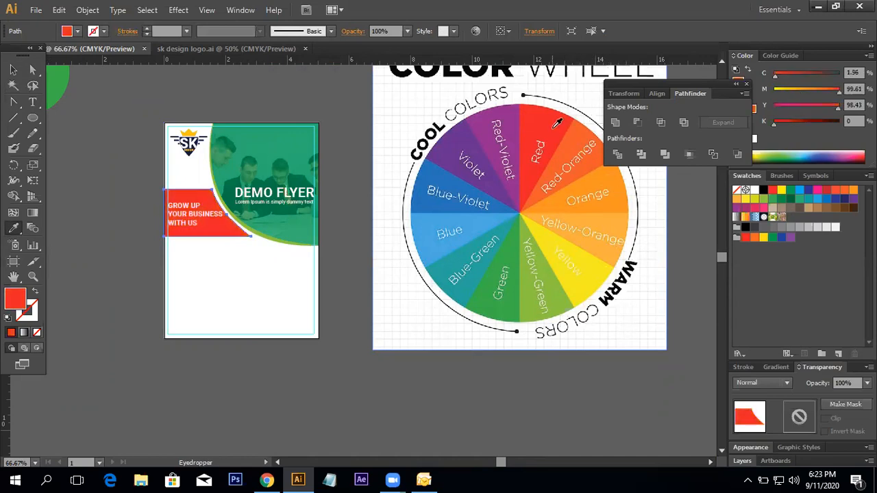
left_click(510, 257)
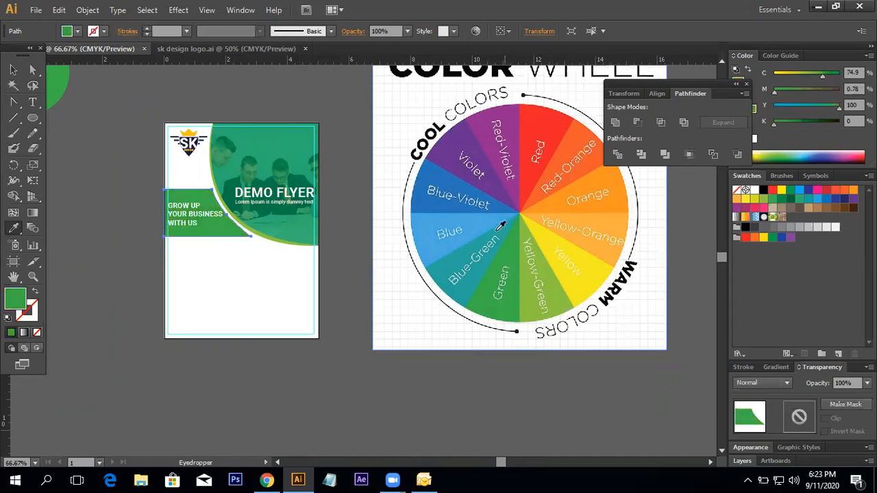
left_click(503, 229)
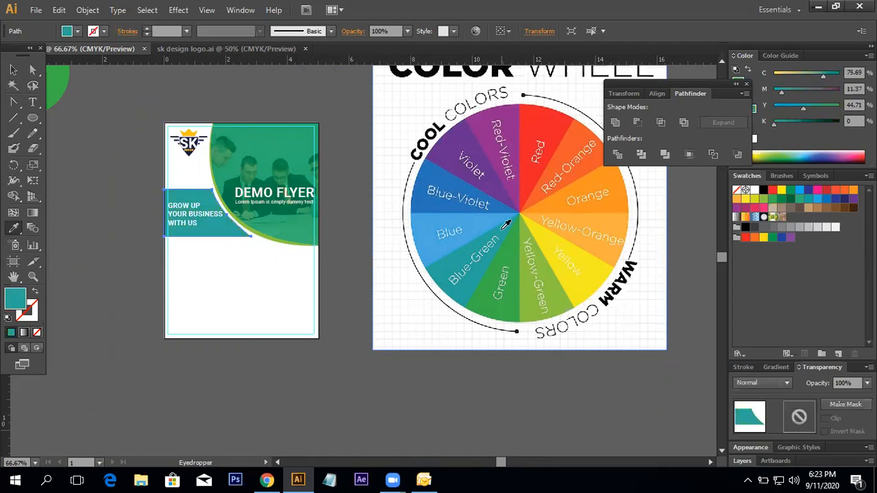
Fill the side shape with yellow-green sampled from the color wheel.
left_click(525, 240)
key("v")
left_click(106, 191)
Try scaling the whole slogan up slightly on the side shape.
left_click(298, 234, "ctrl")
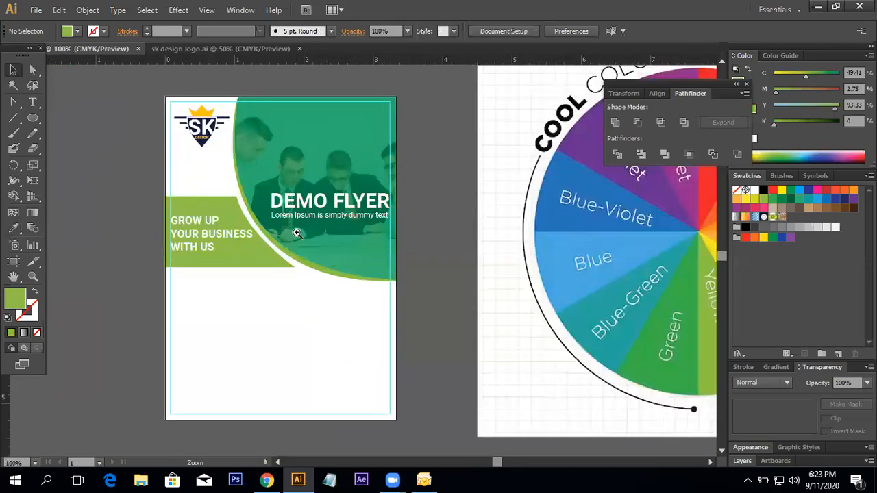
left_click(298, 234, "ctrl")
left_click(301, 233, "ctrl")
left_click(251, 266)
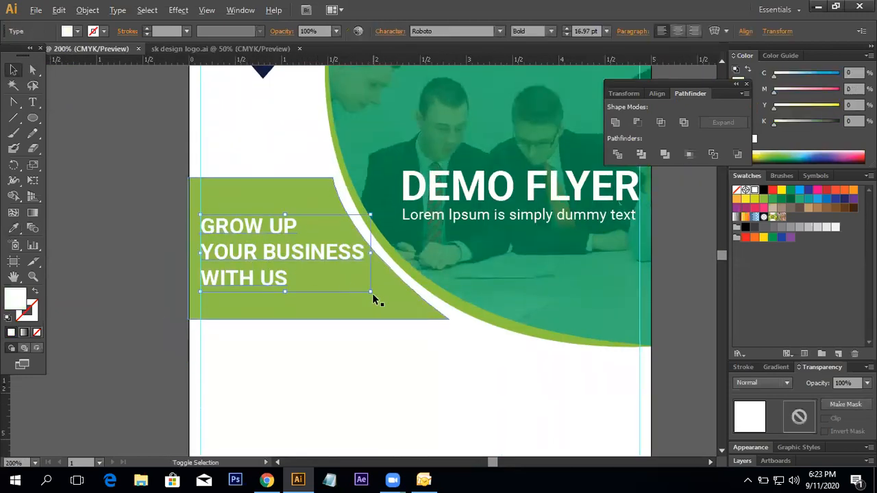
left_click_drag(371, 292, 381, 298)
left_click(153, 261)
key("ctrl+z")
Enlarge only the slogan's GROW UP line to 22.97 pt.
left_click(102, 217)
left_click(32, 102)
left_click(281, 226)
left_click_drag(312, 227, 190, 227)
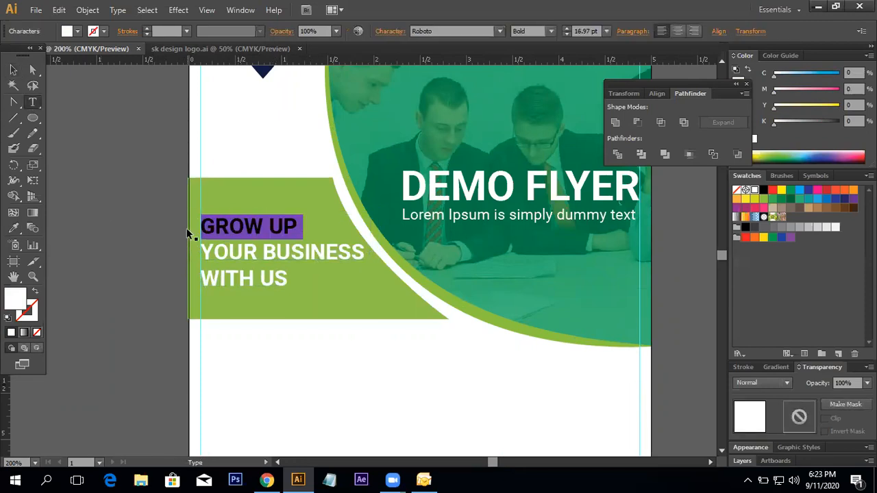
key("ctrl+shift+period")
key("ctrl+shift+period")
key("ctrl+shift+period")
key("ctrl+shift+period")
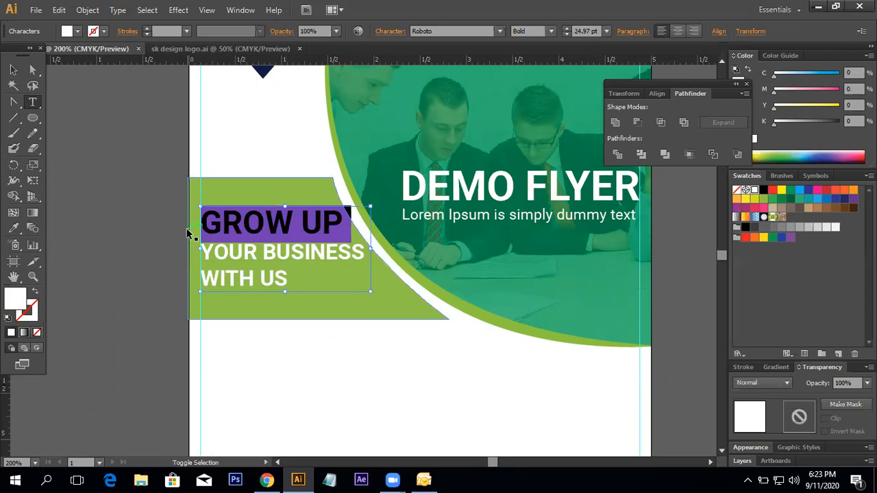
Try enlarging only the slogan's WITH US line to 26.97 pt.
left_click_drag(290, 280, 183, 280)
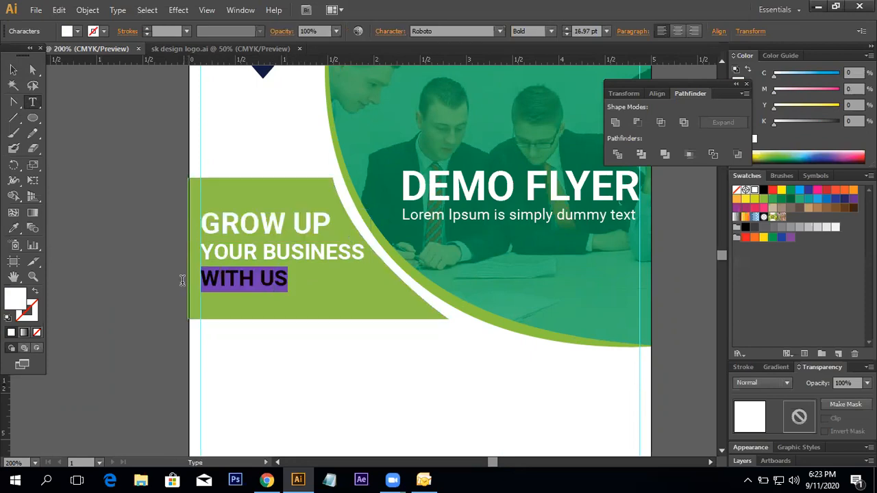
key("ctrl+shift+period")
key("ctrl+shift+period")
key("ctrl+shift+period")
key("ctrl+shift+period")
key("ctrl+shift+period")
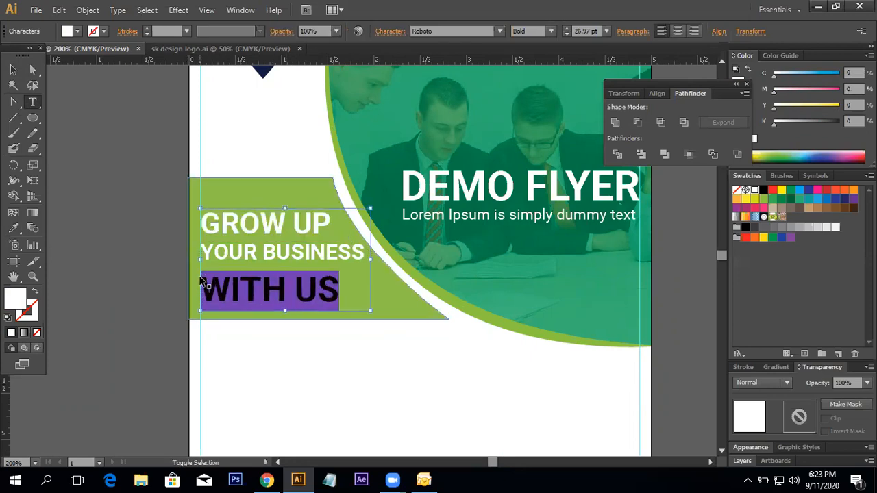
left_click(15, 71)
left_click(130, 151)
Try shifting the slogan vertically to balance it within the side shape.
left_click_drag(272, 245, 273, 231)
left_click(159, 247)
key("space")
left_click_drag(158, 249, 200, 263)
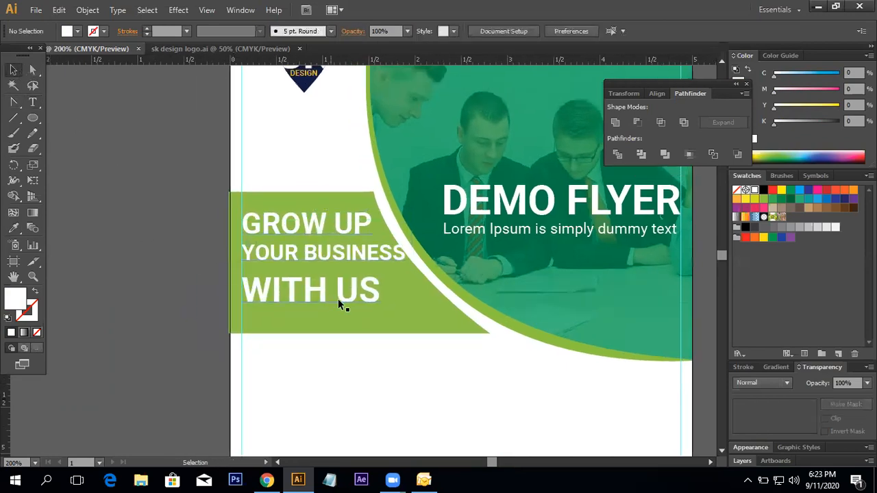
left_click_drag(247, 287, 247, 300)
Undo the slogan's vertical shift and the enlargement of the WITH US line.
key("ctrl+z")
key("ctrl+z")
key("ctrl+z")
key("ctrl+z")
key("ctrl+z")
key("ctrl+z")
key("ctrl+z")
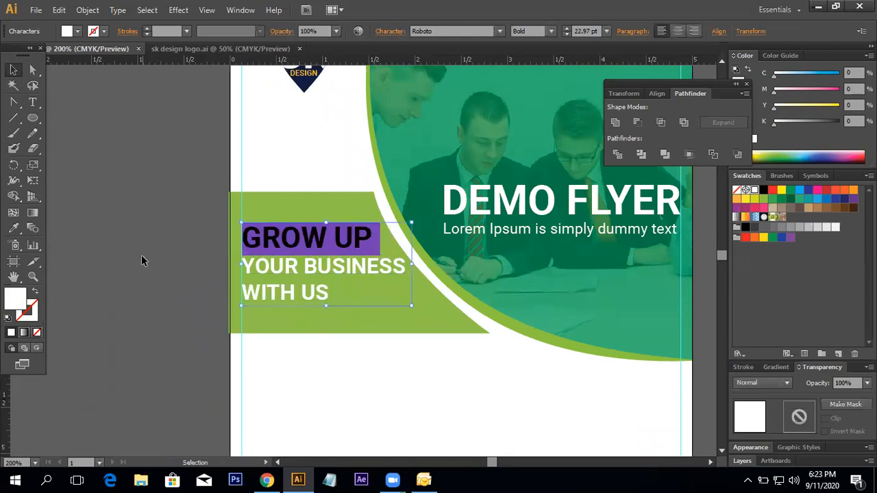
key("Escape")
Scale the whole slogan down very slightly from its lower corner.
left_click(306, 275)
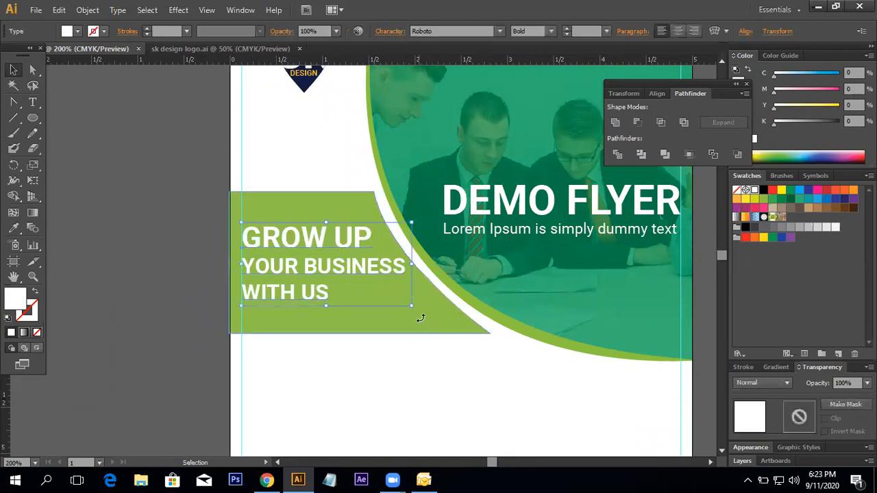
mouse_move(411, 305)
left_mouse_down()
mouse_move(417, 313)
mouse_move(409, 306)
left_mouse_up()
left_click(238, 312)
Move the yellow-green side shape off the flyer page onto the empty canvas.
key("ctrl+minus")
key("ctrl+minus")
left_click_drag(390, 243, 186, 264)
Recolor the slogan with the yellow-green sampled from the side shape.
left_click(340, 262)
left_click(337, 291)
left_click(13, 229)
left_click(151, 266)
left_click(13, 70)
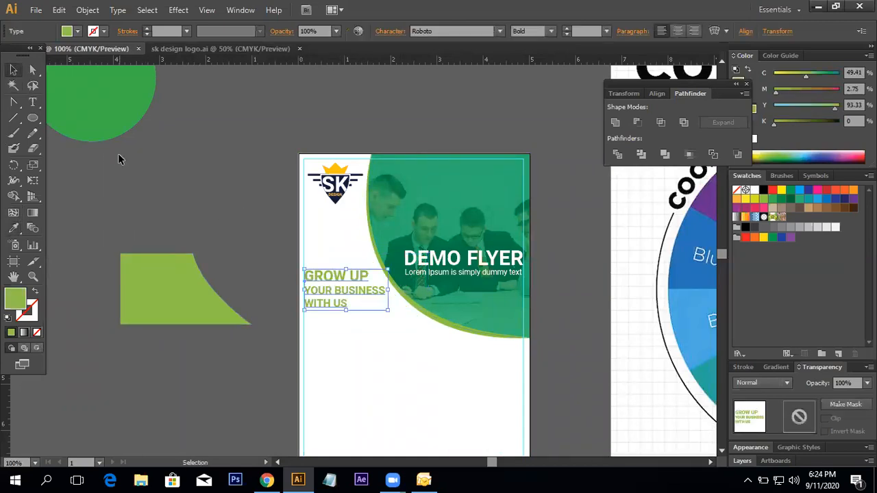
left_click(118, 154)
left_click_drag(395, 322, 347, 299)
left_click(381, 316, "ctrl")
left_click(291, 229, "ctrl")
scroll(249, 238, "up", 2)
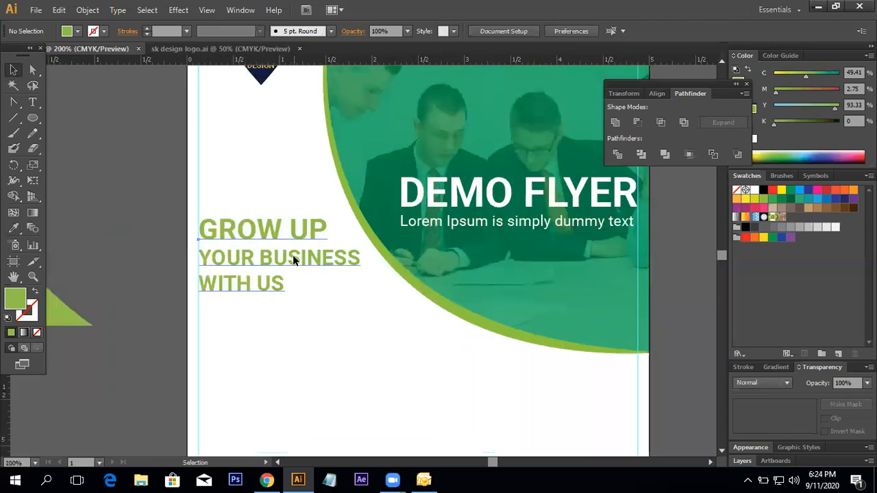
Enlarge the whole three-line slogan slightly from its lower corner.
left_click(293, 255)
left_click_drag(366, 297, 380, 309)
left_click(117, 282)
left_click_drag(136, 234, 144, 245)
Recolor the slogan with the yellow-green sampled from the color wheel.
left_click(287, 274)
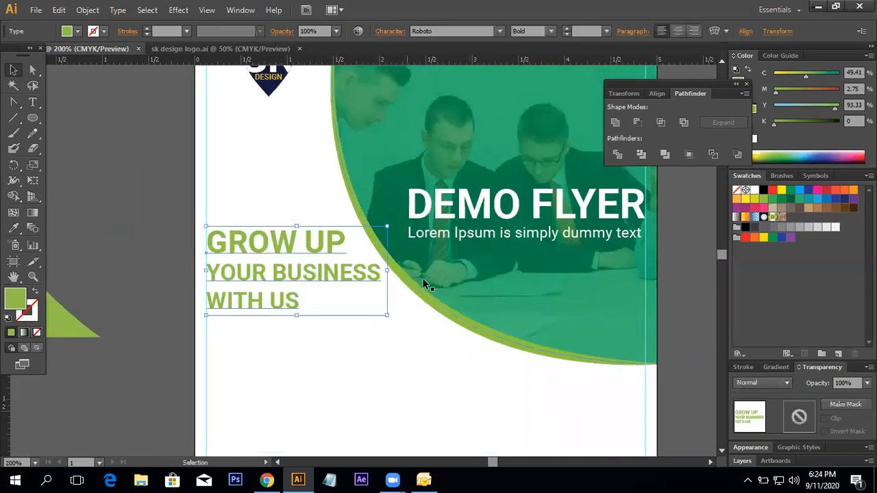
left_click(13, 228)
left_click(487, 285, "ctrl+alt")
left_click(487, 285, "ctrl+alt")
left_click_drag(484, 290, 393, 244)
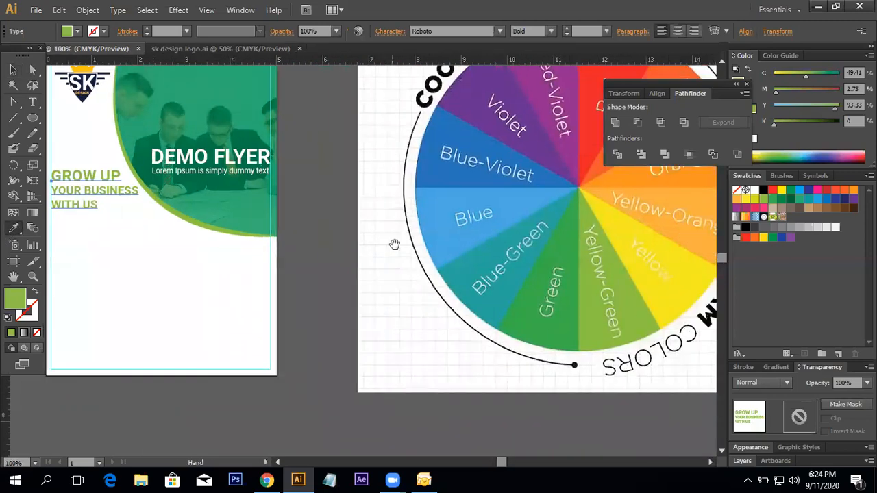
left_click(560, 245)
left_click_drag(268, 272, 438, 310)
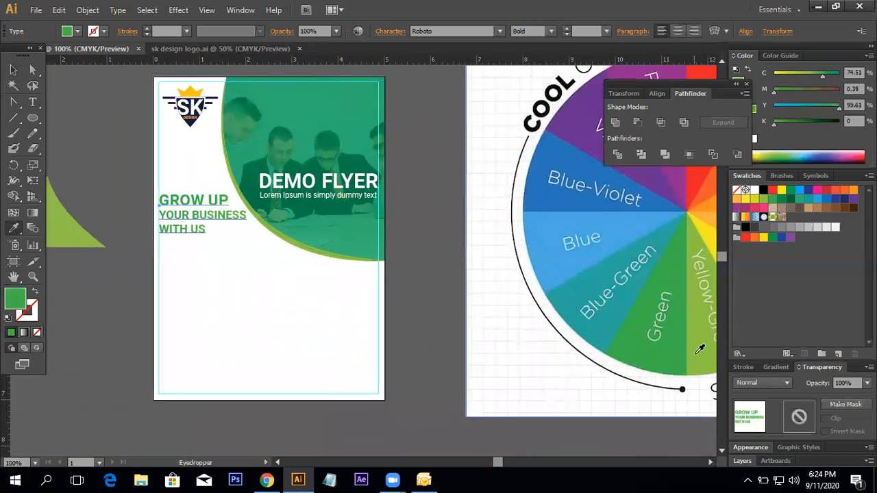
left_click(700, 347)
left_click(15, 70)
left_click(83, 146)
left_click_drag(206, 228, 239, 254)
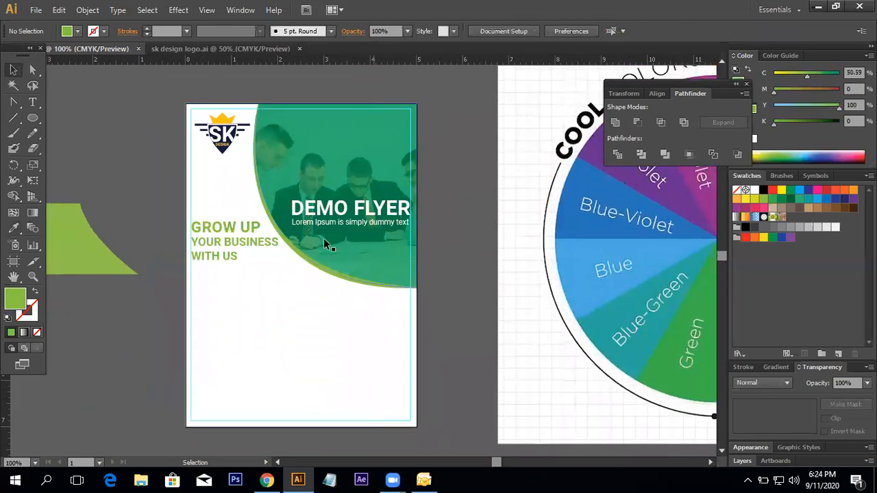
left_click(221, 229)
left_click(160, 194)
key("space")
left_click_drag(175, 220, 242, 260)
left_click_drag(528, 292, 497, 277)
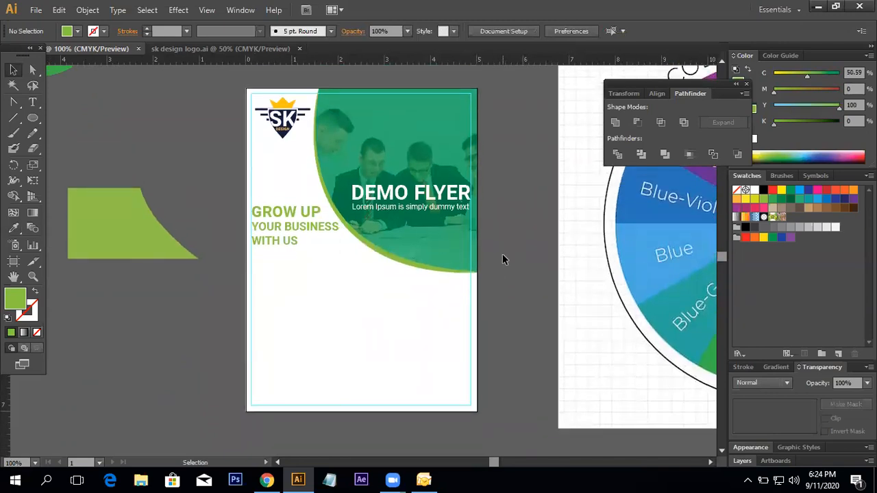
left_click_drag(536, 316, 515, 281)
left_click_drag(436, 255, 438, 290)
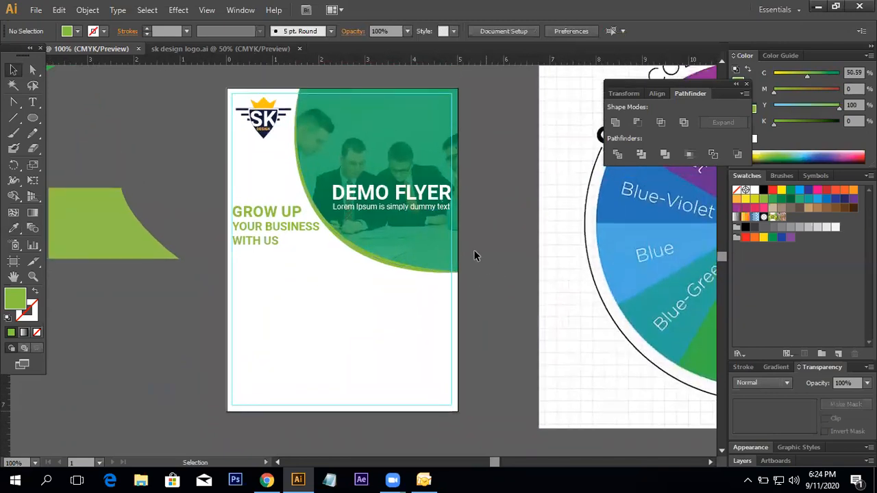
left_click(386, 212)
left_click_drag(401, 195, 401, 171)
left_click(480, 183)
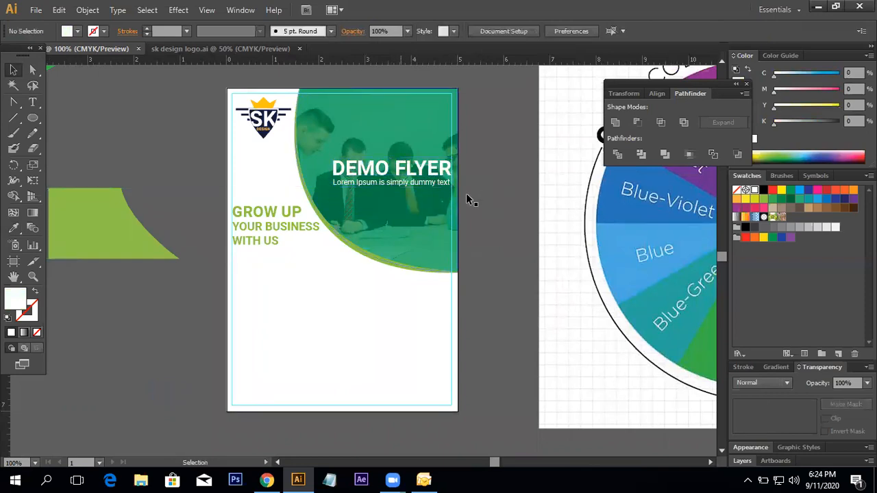
key("ctrl+z")
Move the DEMO FLYER title and its subtitle up slightly and enlarge them together to about 2.77 in wide.
left_click_drag(394, 197, 395, 188)
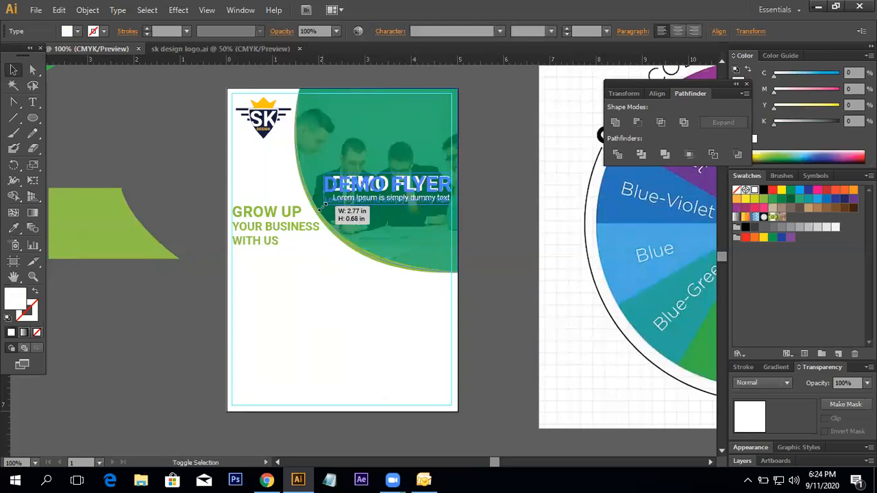
left_click(483, 215)
left_click_drag(483, 214, 483, 202)
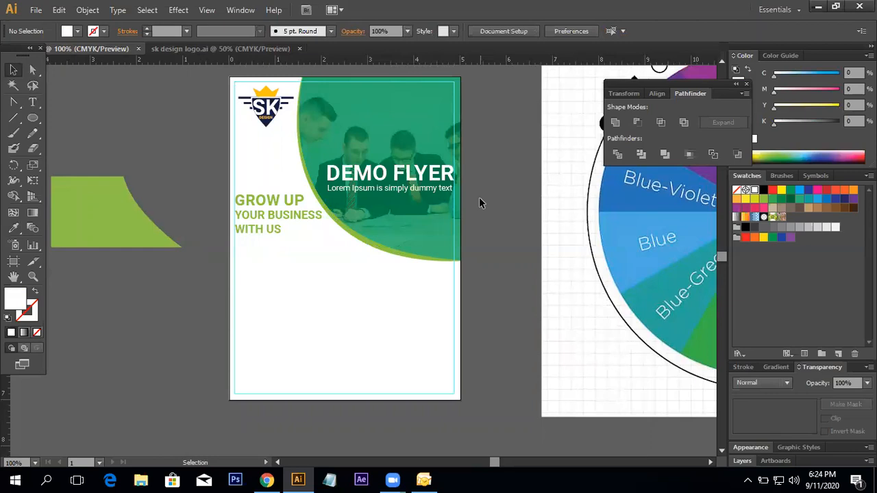
Delete the spare yellow-green side shape from the canvas beside the flyer.
key("space")
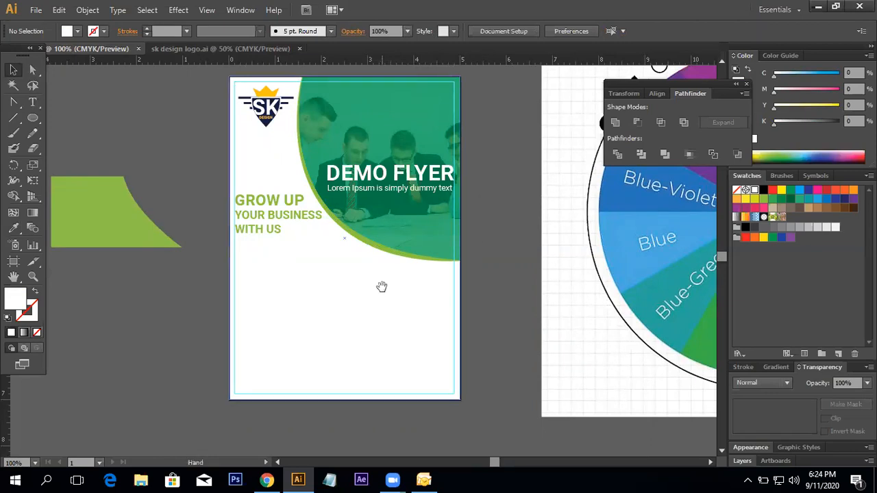
left_click_drag(382, 287, 382, 313)
left_click(284, 202, "ctrl+alt")
left_click(311, 246, "ctrl+alt")
left_click_drag(283, 286, 457, 147)
key("Delete")
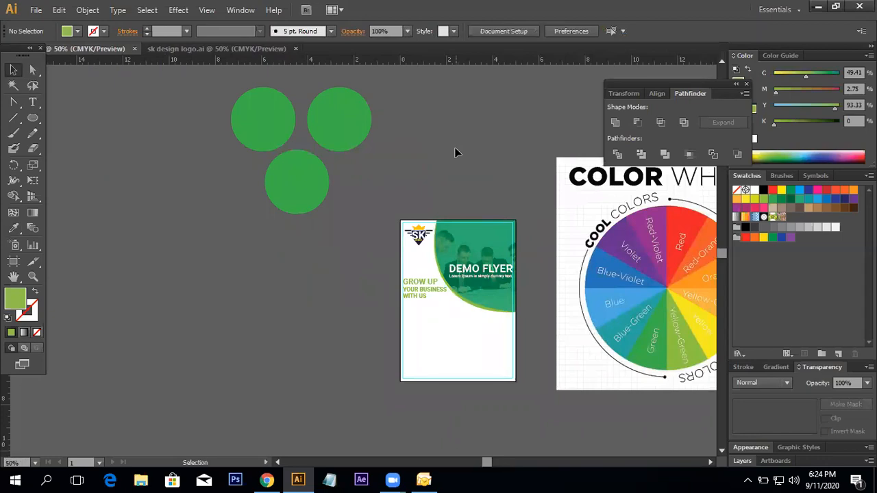
Move the SK logo off the flyer page onto the empty canvas above it.
left_click_drag(477, 262, 371, 237)
left_click(364, 246, "ctrl")
left_click(363, 246, "ctrl")
left_click(258, 226)
left_click_drag(266, 220, 138, 155)
key("ctrl+z")
left_click(332, 162)
left_click_drag(332, 163, 401, 181)
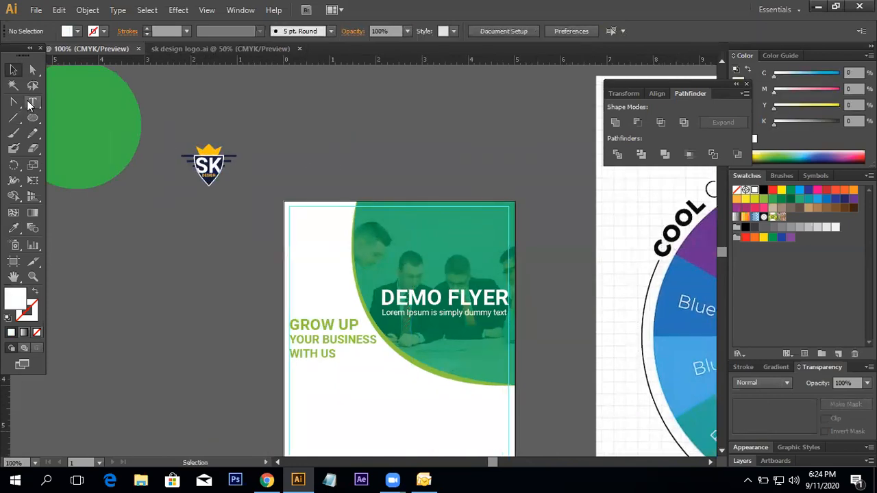
Add the text LOGO in Roboto Bold, enlarge it to 28.41 pt and place it in the flyer's white corner beside the photo.
left_click(32, 102)
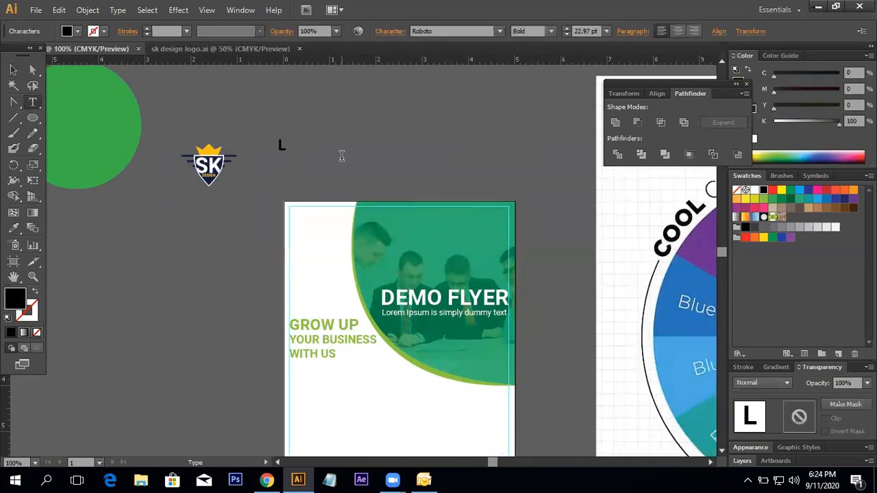
key("Escape")
left_click_drag(308, 143, 340, 240)
left_click_drag(331, 222, 332, 225)
Try the slogan's yellow-green on the LOGO text.
left_click(13, 229)
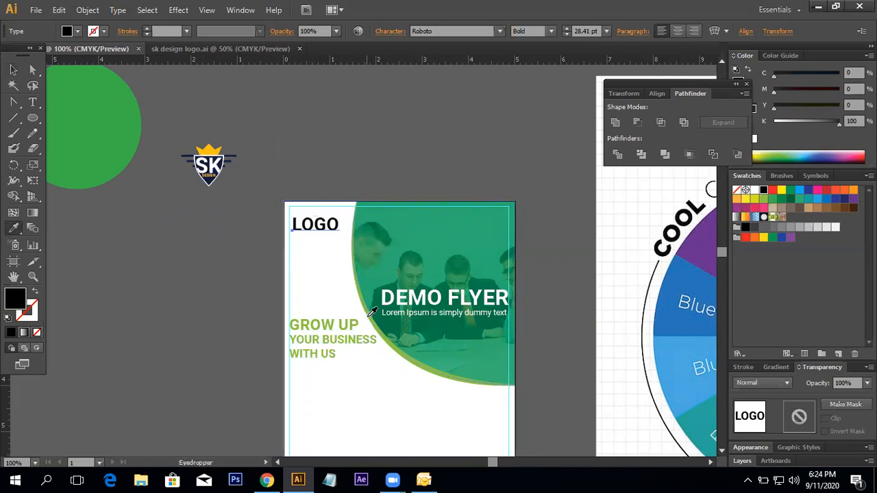
left_click(344, 324)
left_click(13, 70)
left_click(147, 270)
Enlarge the LOGO text to 31.44 pt and fill it with a dark gray of about C66 M59 Y58 K41.
left_click(328, 224)
left_click_drag(334, 217, 344, 212)
left_click(767, 190)
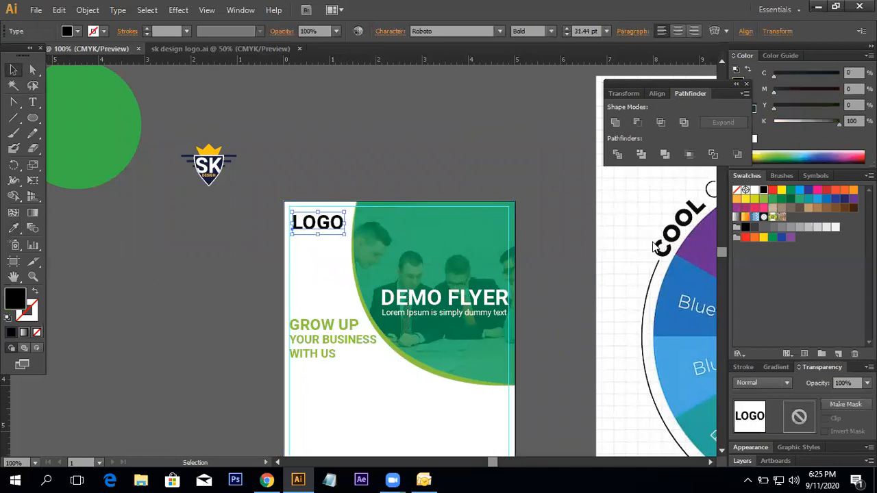
double_click(19, 295)
left_click(267, 295)
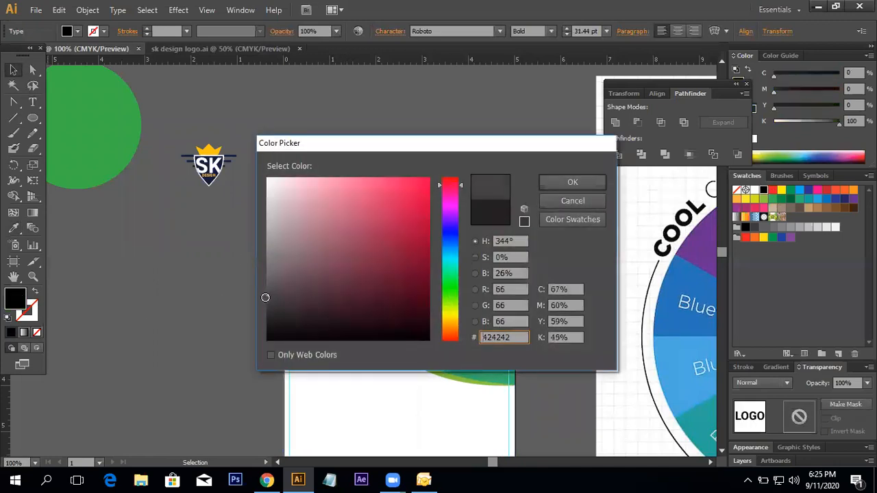
left_click(548, 182)
left_click(297, 153)
key("space")
left_click_drag(531, 331, 529, 263)
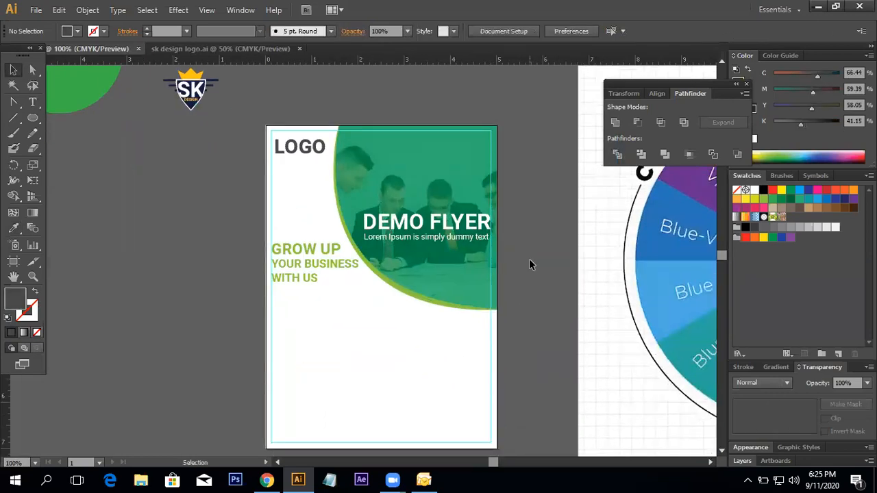
key("space")
left_click_drag(521, 302, 516, 300)
key("space")
left_click_drag(410, 297, 351, 264)
left_click(360, 199, "ctrl")
left_click_drag(407, 283, 385, 237)
Recolor the curved photo overlay with the green sampled from the color wheel and set its opacity to 50%.
left_click(393, 312)
scroll(364, 280, "down", 2)
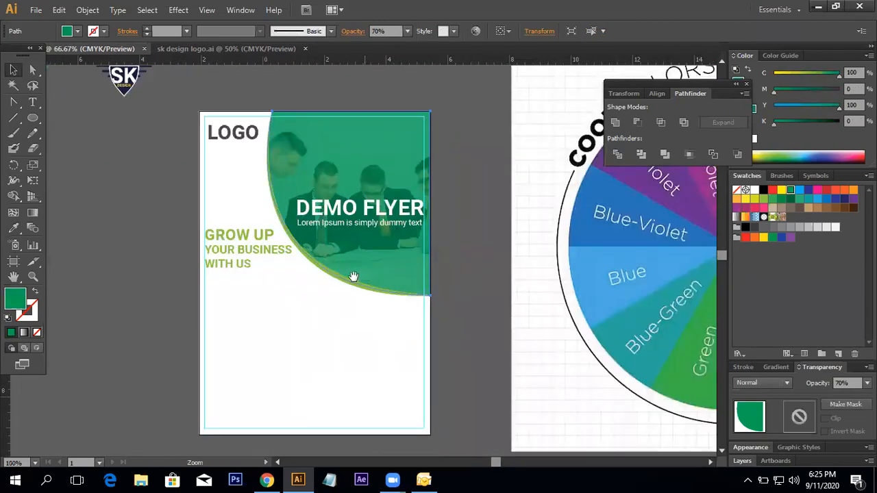
left_click(13, 228)
scroll(513, 278, "right", 2)
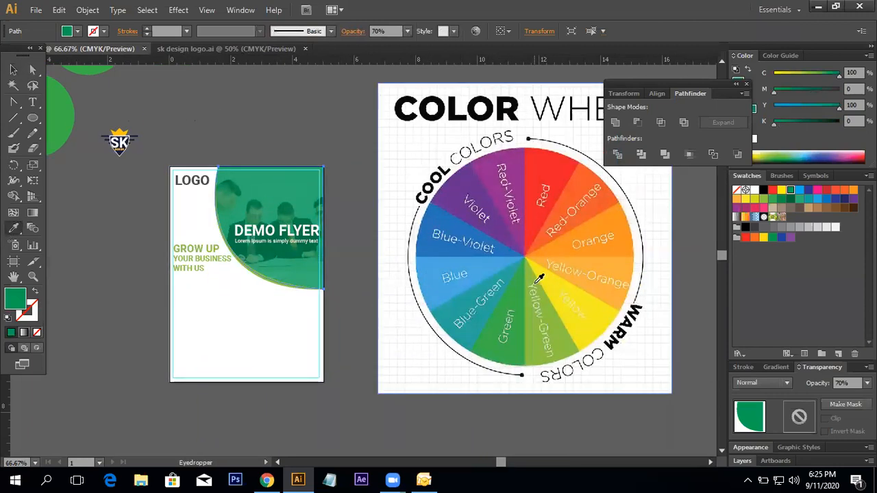
left_click(536, 279)
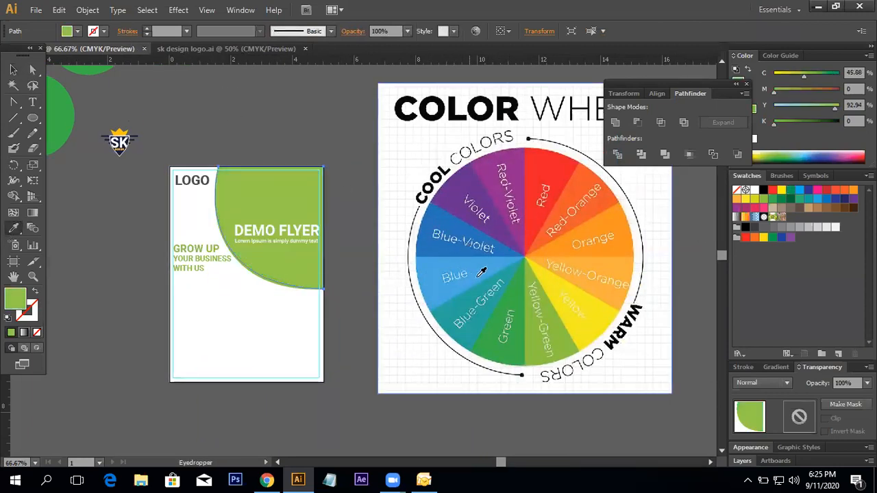
left_click(523, 289)
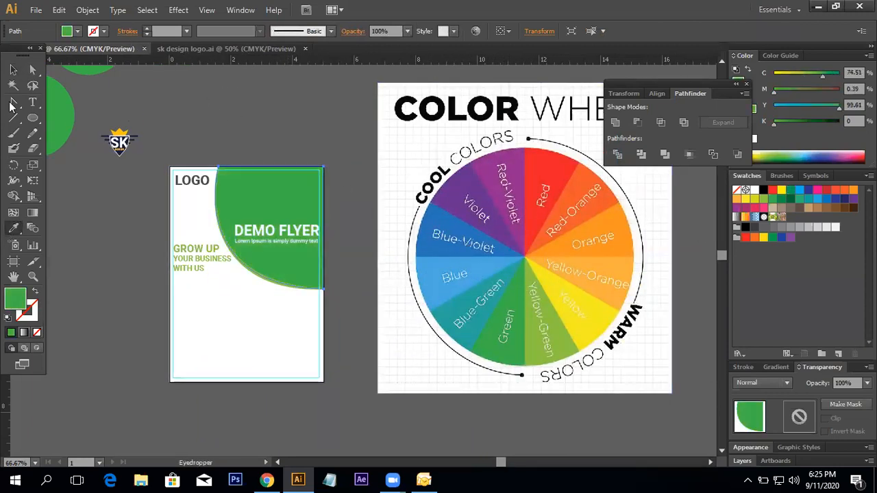
left_click(407, 31)
left_click(418, 120)
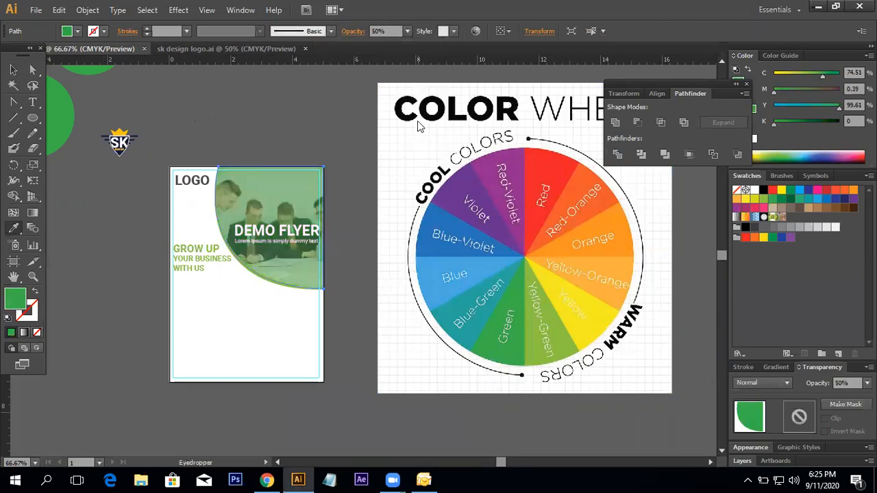
left_click(15, 72)
left_click(326, 159)
left_click(287, 220, "ctrl")
left_click_drag(460, 299, 413, 223)
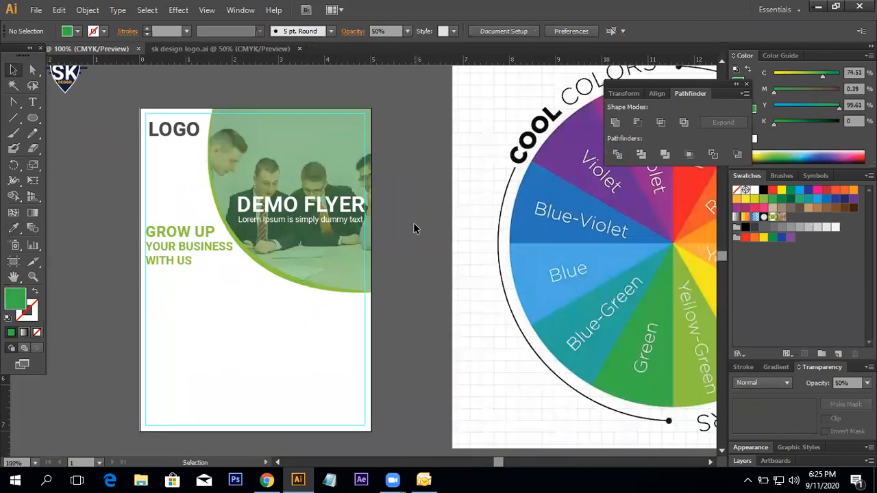
Recolor the curved photo overlay with the color wheel's yellow-green and set its opacity to 70%.
left_click(262, 145)
left_click(14, 229)
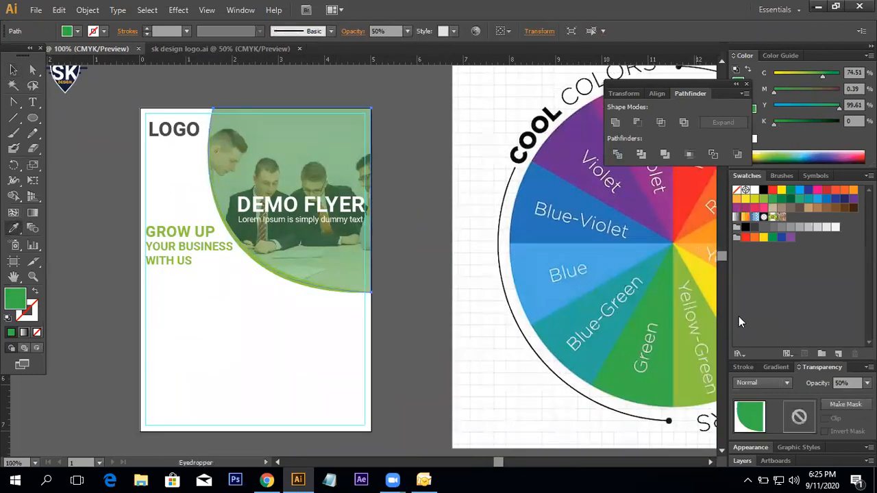
left_click(681, 271)
left_click(406, 31)
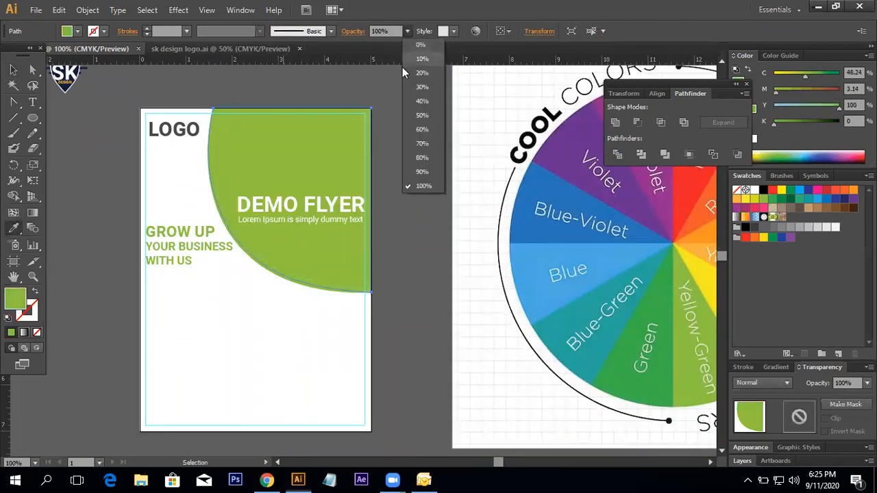
left_click(439, 144)
key("v")
left_click(398, 141)
left_click_drag(415, 165, 428, 202)
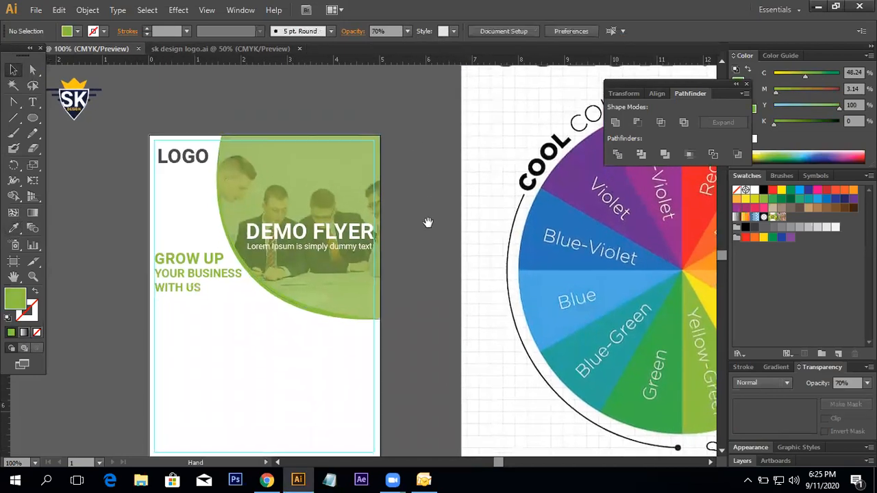
Try the photo overlay at 40% opacity and settle on 50%.
left_click(366, 183)
left_click(406, 31)
left_click(421, 103)
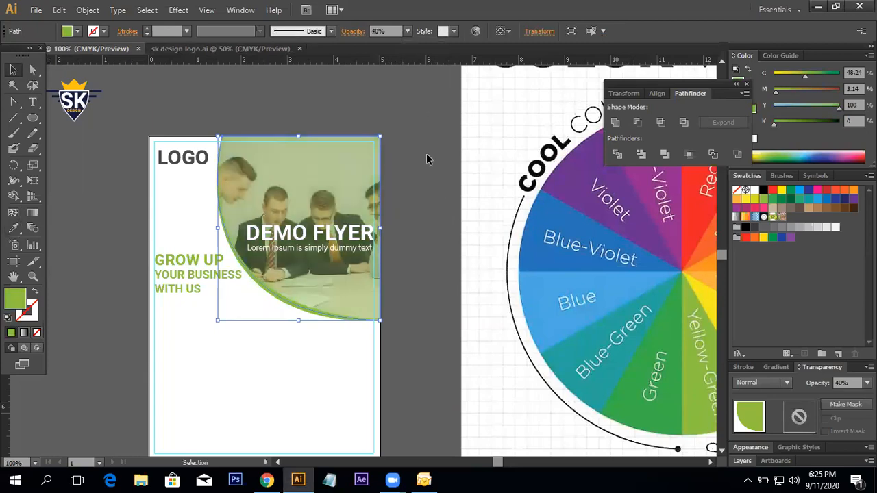
left_click_drag(412, 112, 463, 76)
left_click(406, 31)
left_click(421, 117)
left_click(461, 168)
scroll(412, 178, "down", 1)
left_click(352, 184, "ctrl+alt")
left_click(352, 184, "ctrl+alt")
left_click_drag(361, 199, 336, 145)
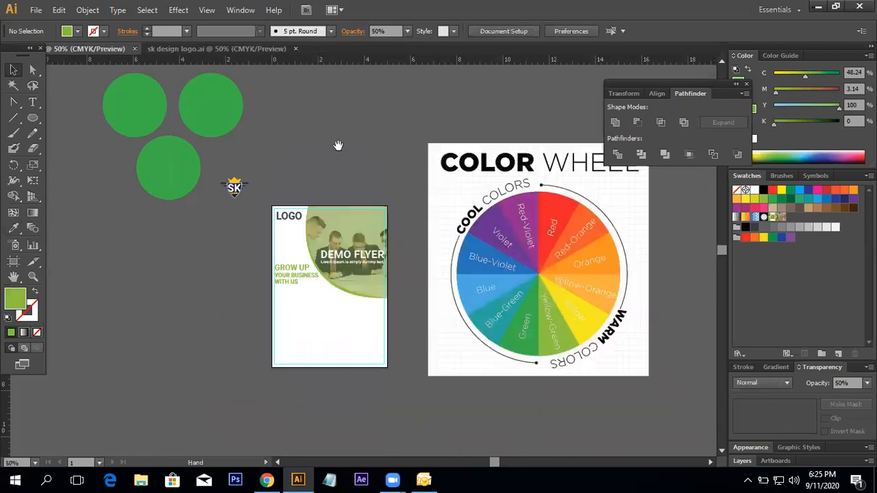
left_click(342, 268, "ctrl")
left_click_drag(342, 267, 327, 275)
key("ctrl+1")
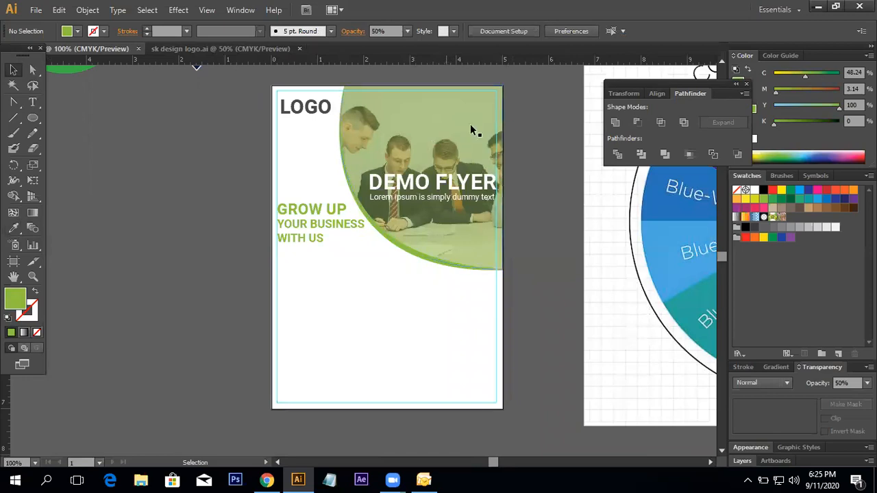
Draw a large yellow-green circle on the empty canvas beside the flyer, below the green circles.
scroll(485, 265, "left", 1)
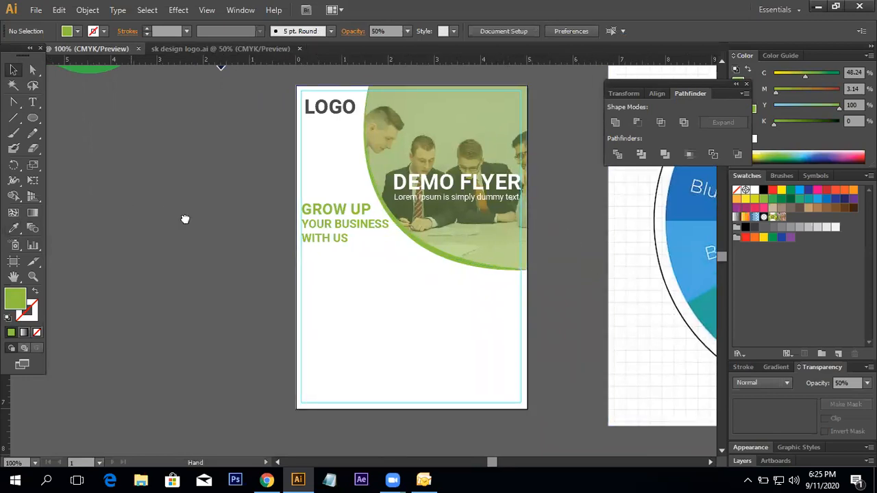
scroll(186, 217, "left", 5)
left_click(32, 118)
left_click_drag(207, 217, 296, 307)
key("v")
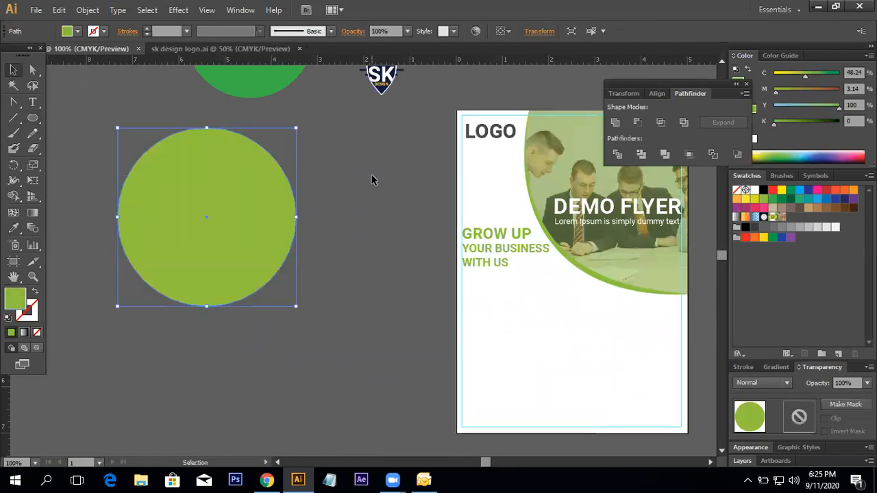
Fill the new circle with the default white-to-black linear gradient and show the gradient settings.
left_click(24, 335)
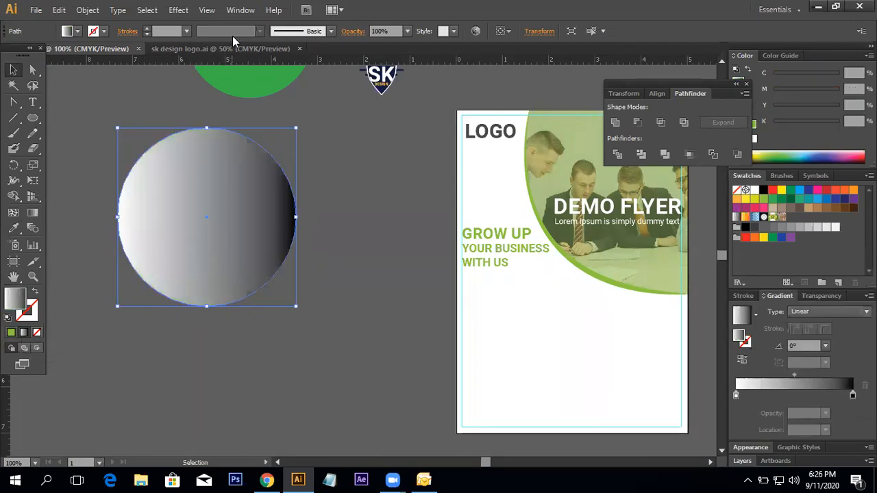
left_click(235, 14)
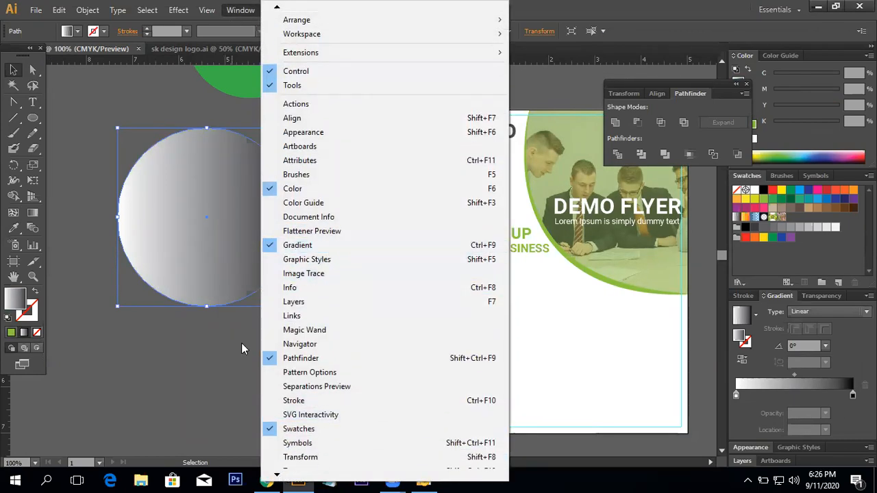
left_click(20, 337)
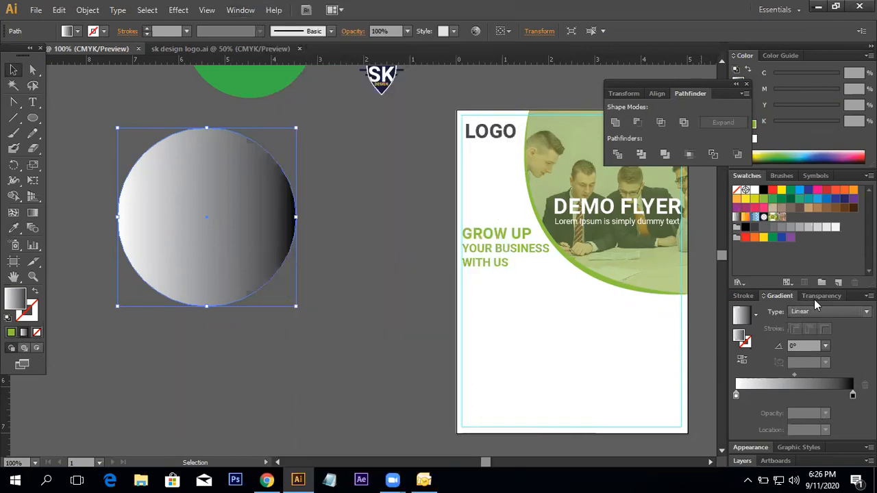
scroll(284, 284, "up", 1)
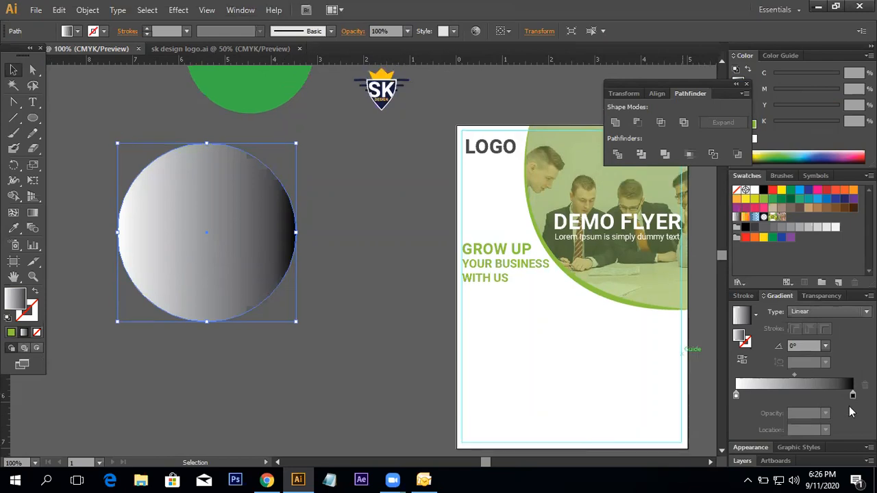
Try to recolor the black end of the circle's gradient by sampling the flyer's photo overlay with the Eyedropper.
left_click(853, 398)
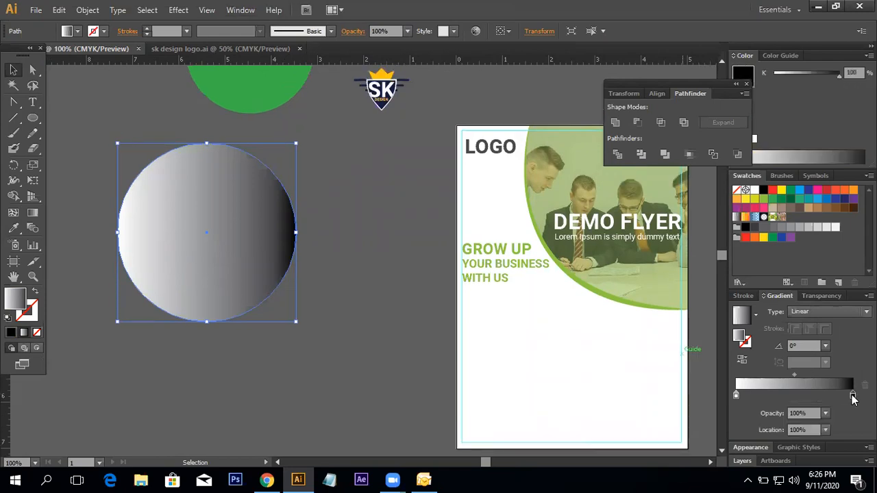
left_click(14, 228)
left_click(346, 224)
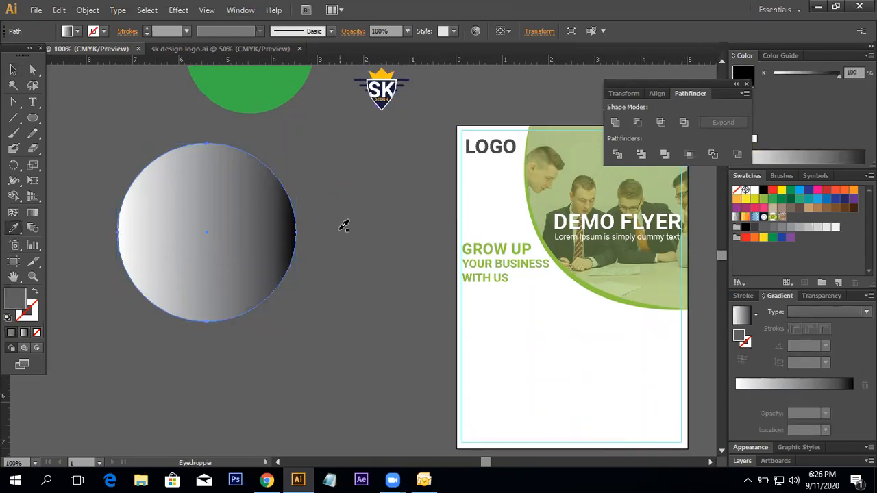
key("ctrl+z")
left_click_drag(442, 230, 300, 258)
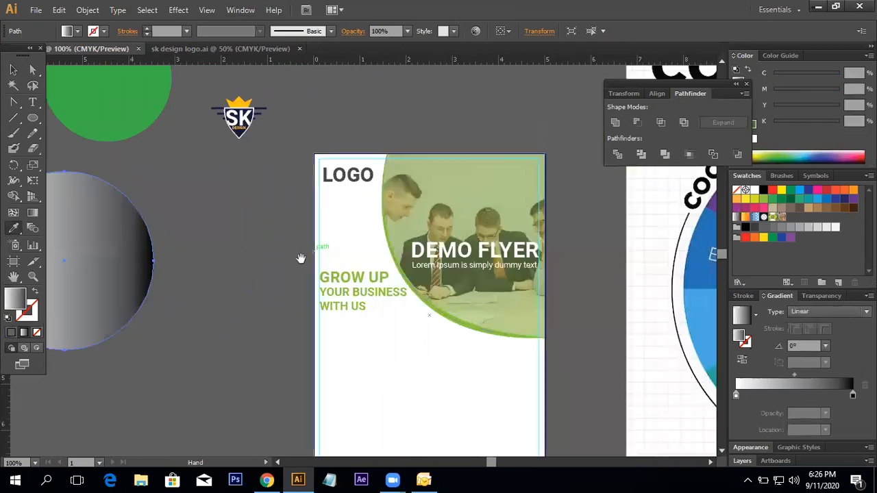
left_click(473, 190)
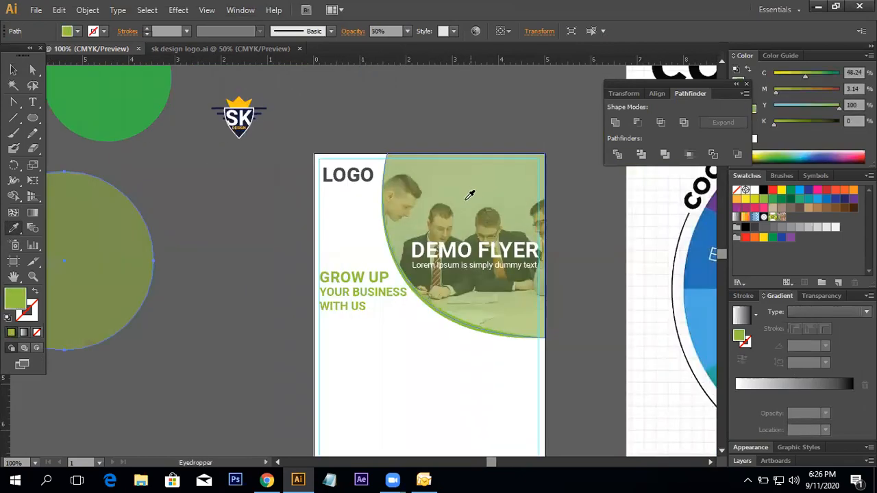
left_click_drag(248, 230, 408, 217)
left_click_drag(499, 216, 330, 278)
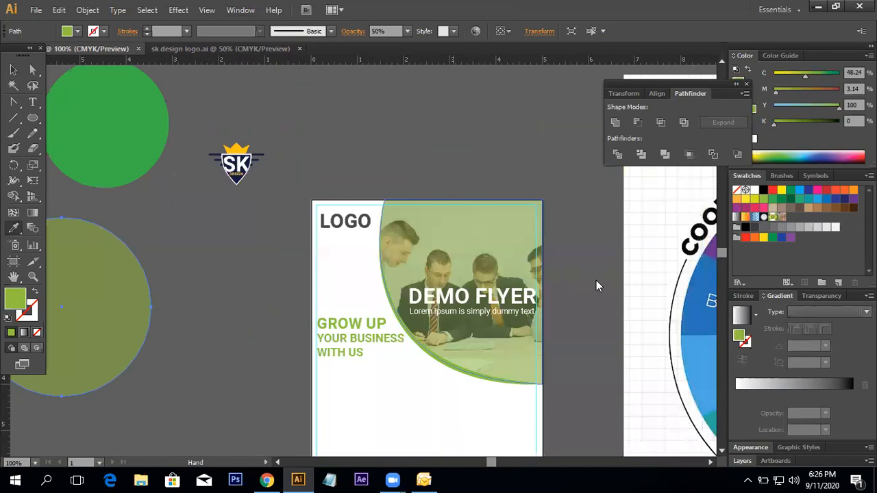
Sample the color wheel's yellow-green for the gradient's black end and its green for the white end, then deselect the circle.
left_click(825, 394)
left_click(402, 260, "ctrl+alt")
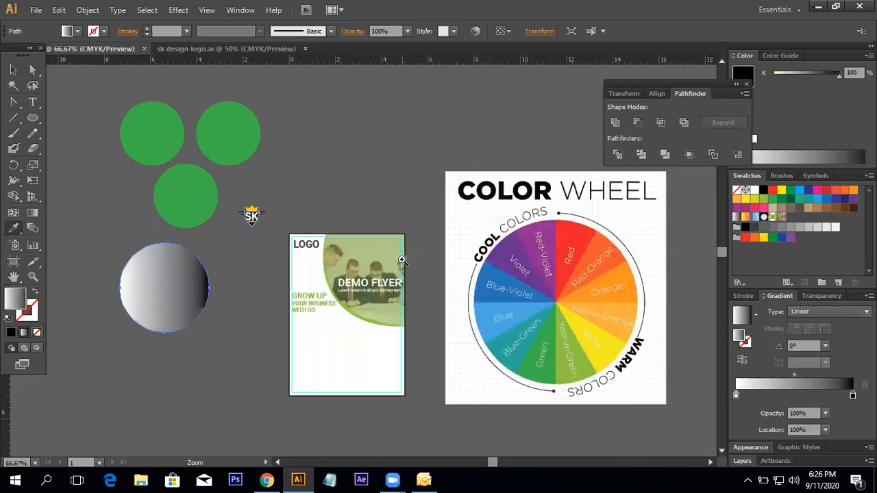
left_click(402, 260, "ctrl+alt")
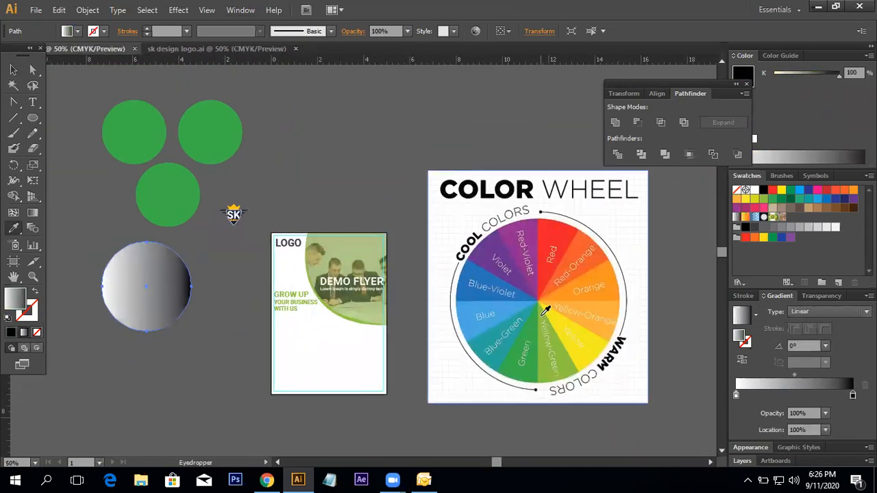
left_click(545, 312, "shift")
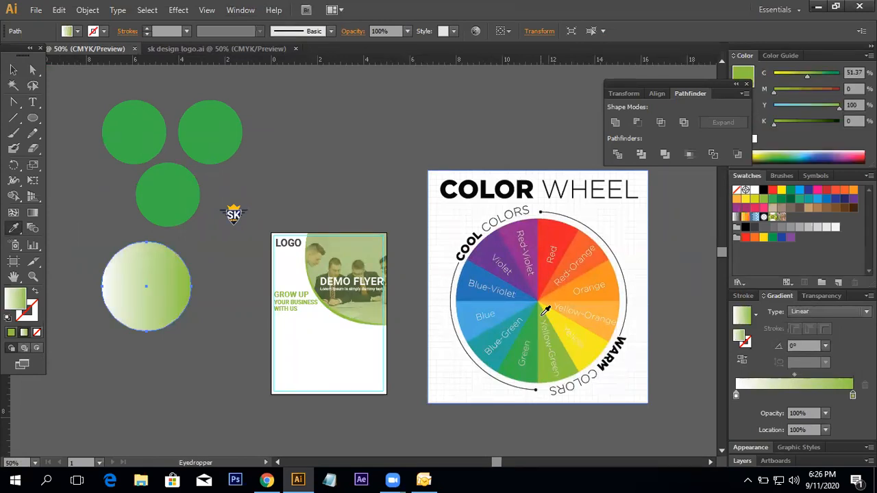
left_click(736, 397)
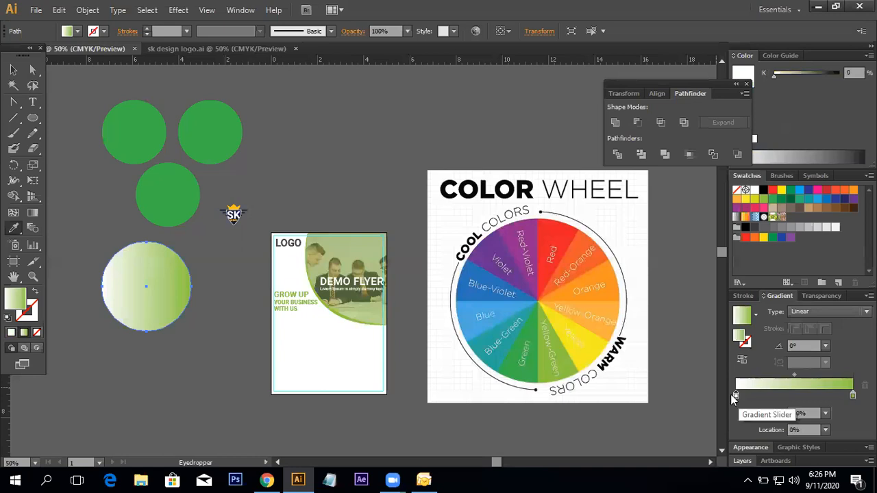
left_click(528, 320, "shift")
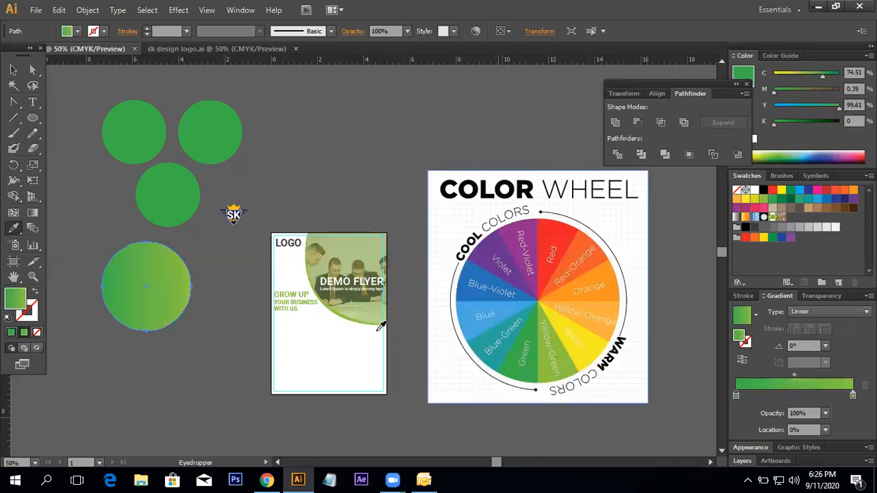
left_click(12, 70)
left_click(203, 276)
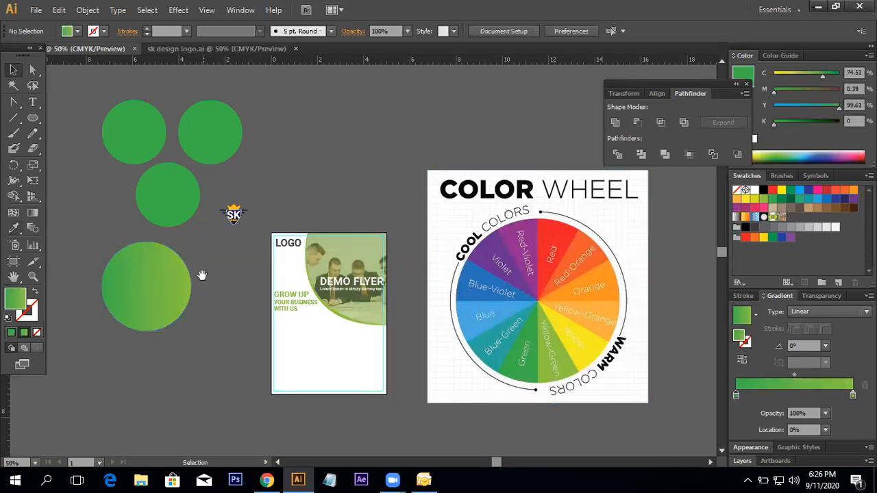
Set the magenta of the circle gradient's green end to 85%.
left_click(206, 274, "ctrl")
left_click(267, 278, "ctrl")
left_click_drag(514, 284, 319, 274)
left_click(210, 248)
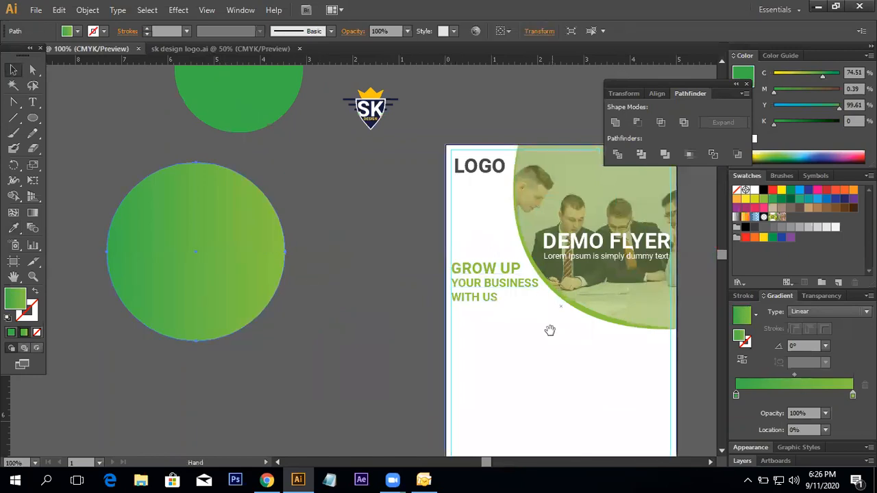
left_click_drag(550, 329, 342, 292)
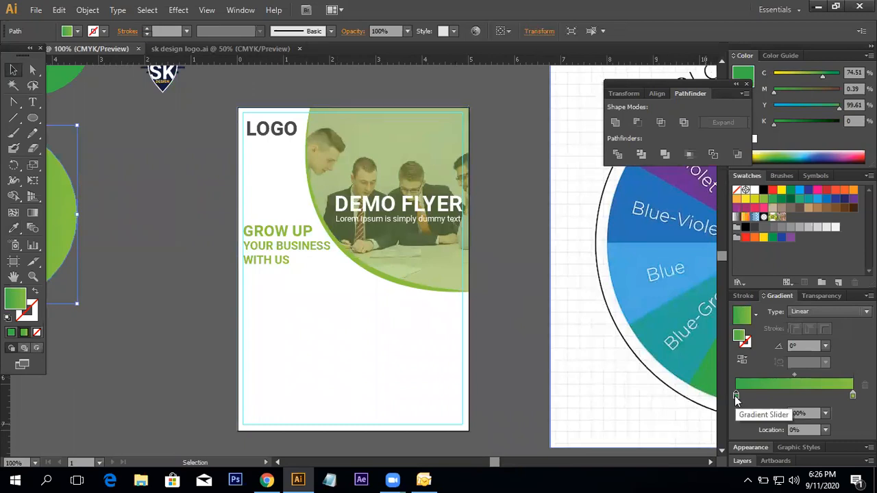
double_click(736, 396)
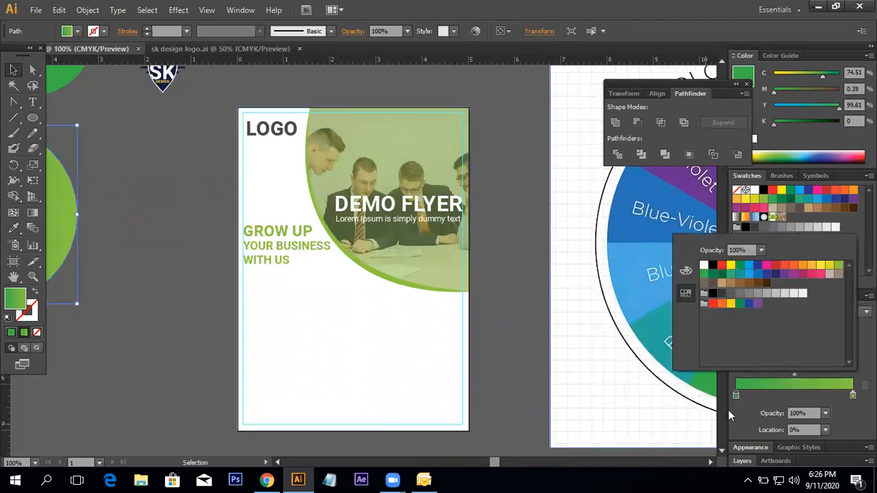
left_click(682, 272)
left_click_drag(749, 290, 798, 293)
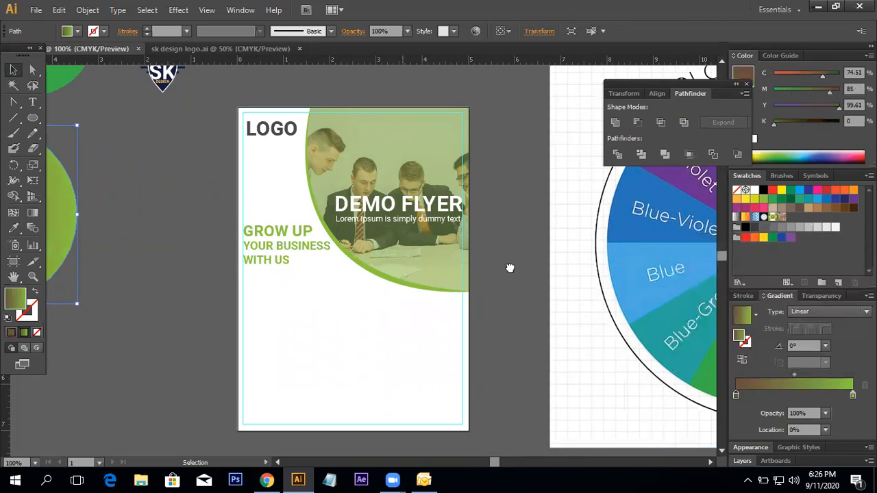
left_click_drag(511, 268, 620, 268)
left_click_drag(340, 262, 478, 261)
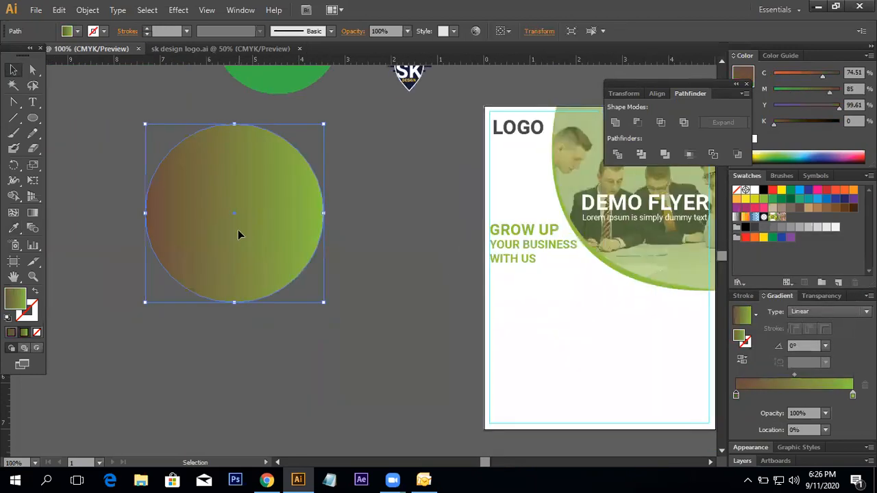
Change the start color of the circle's gradient to yellow with C 17, M 0, Y 92, K 0.
double_click(736, 396)
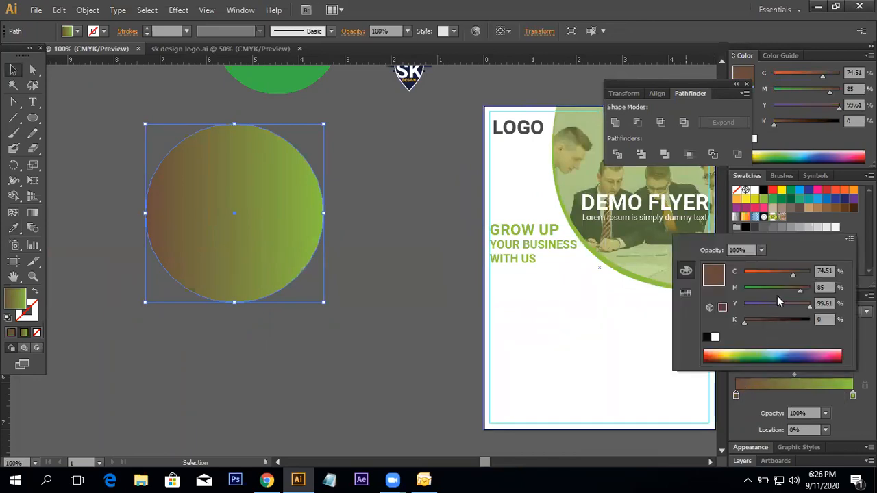
left_click_drag(803, 290, 745, 289)
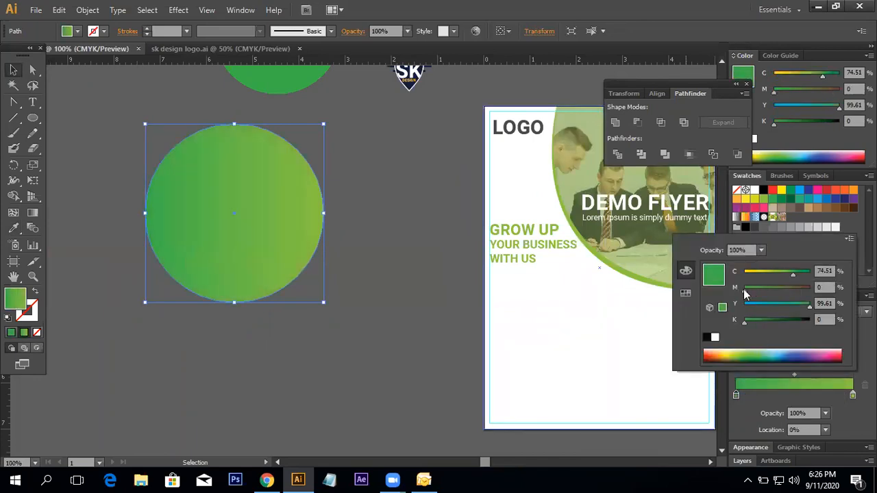
left_click_drag(798, 278, 758, 278)
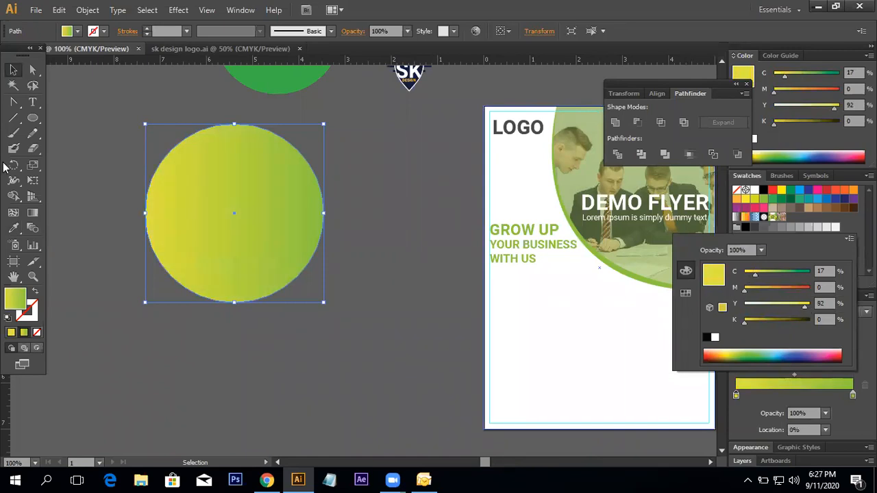
left_click(16, 70)
left_click(89, 105)
Delete the yellow-to-green gradient circle beside the flyer.
key("space")
left_click_drag(398, 330, 385, 353)
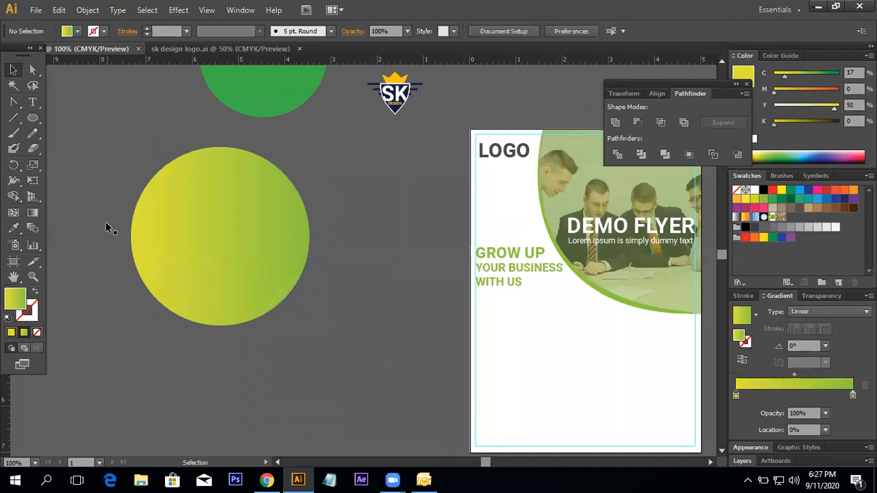
left_click(239, 220)
key("Delete")
Fill the flyer's curved photo overlay with the yellow to yellow-green gradient and set its opacity to 100%.
key("space")
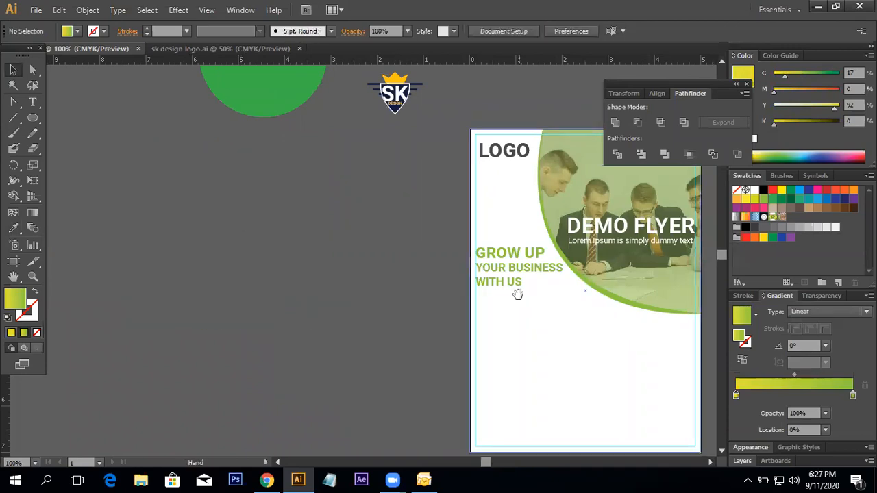
left_click_drag(518, 294, 176, 298)
left_click(288, 188)
key("ctrl+z")
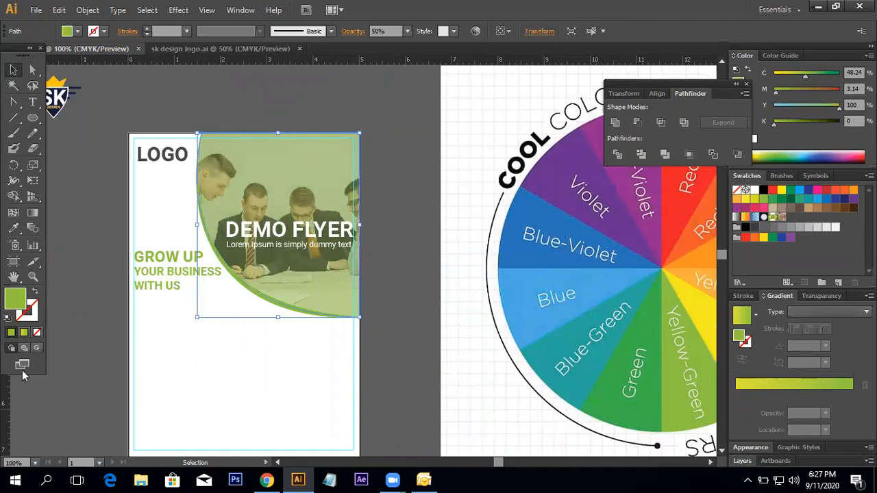
left_click(24, 332)
key("space")
left_click_drag(447, 319, 420, 319)
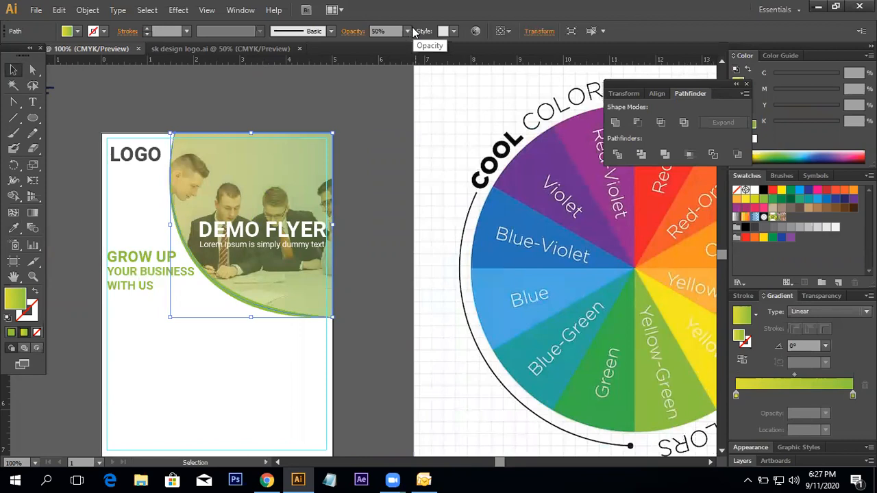
left_click(407, 31)
left_click(424, 185)
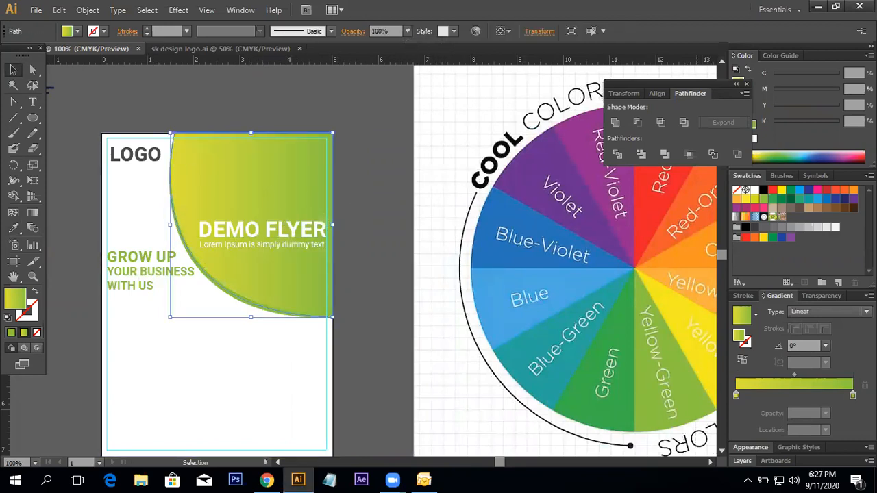
Recolor the overlay's gradient from white to yellow-green with colors sampled from the color wheel image, then deselect it.
left_click(853, 396)
left_click(13, 229)
left_click_drag(612, 335, 500, 314)
left_click(530, 281)
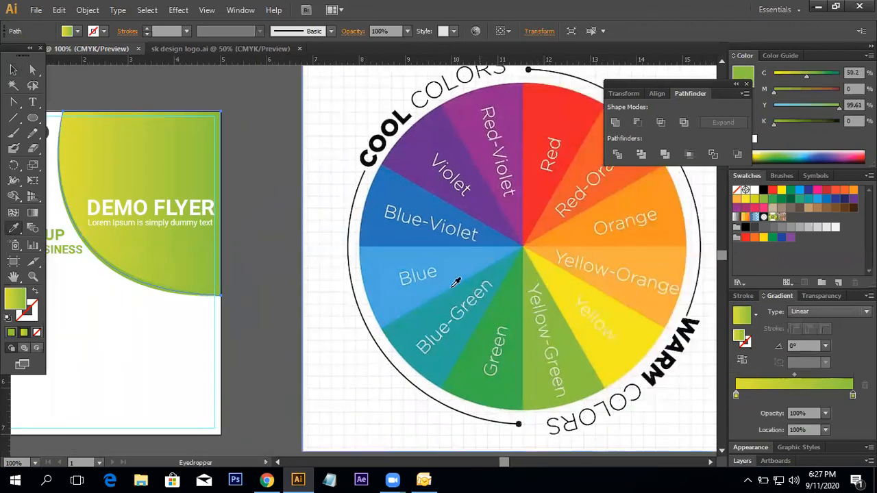
left_click(736, 396)
left_click(737, 396)
left_click(386, 369)
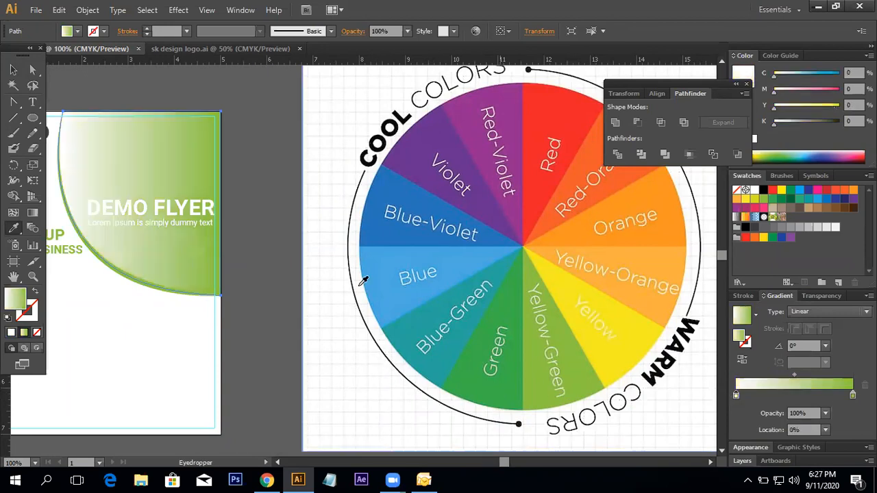
left_click(13, 70)
left_click(248, 164)
left_click_drag(248, 165, 316, 173)
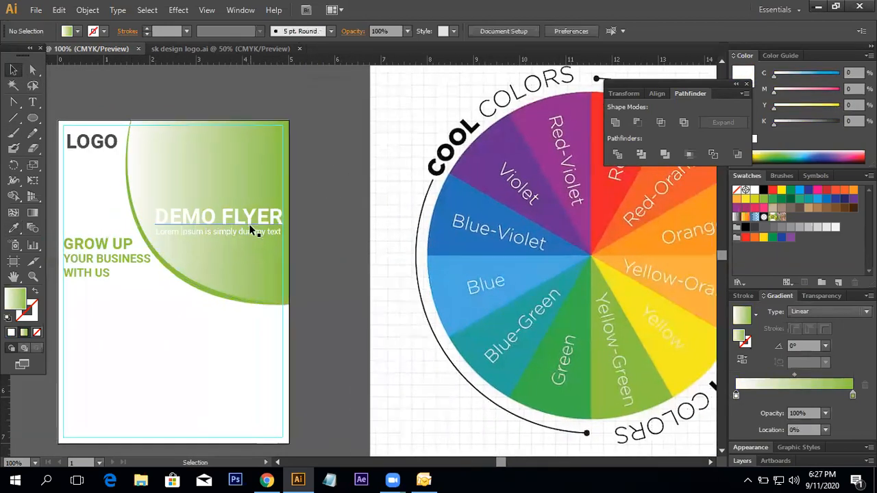
Redirect the overlay's gradient vertically with the Gradient tool, from white at the top edge to yellow-green at the DEMO FLYER title.
left_click(222, 188)
left_click(32, 212)
left_click_drag(227, 123, 238, 203)
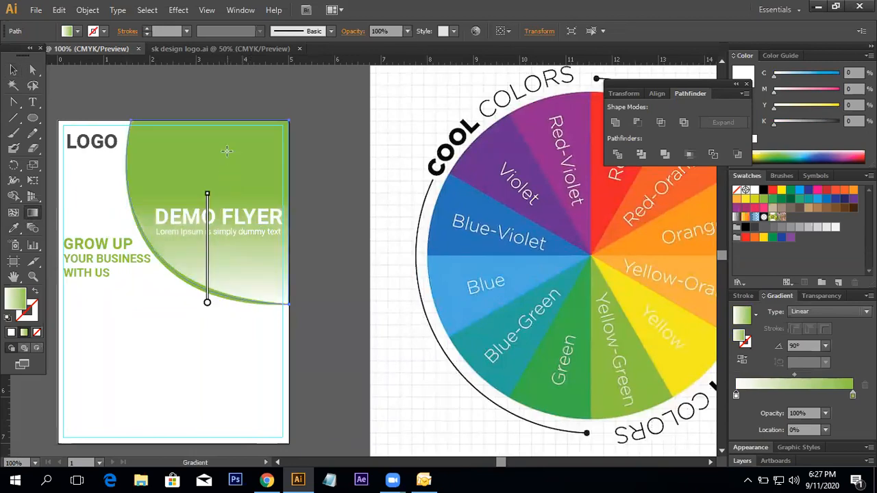
left_click_drag(227, 130, 234, 257)
key("ctrl+z")
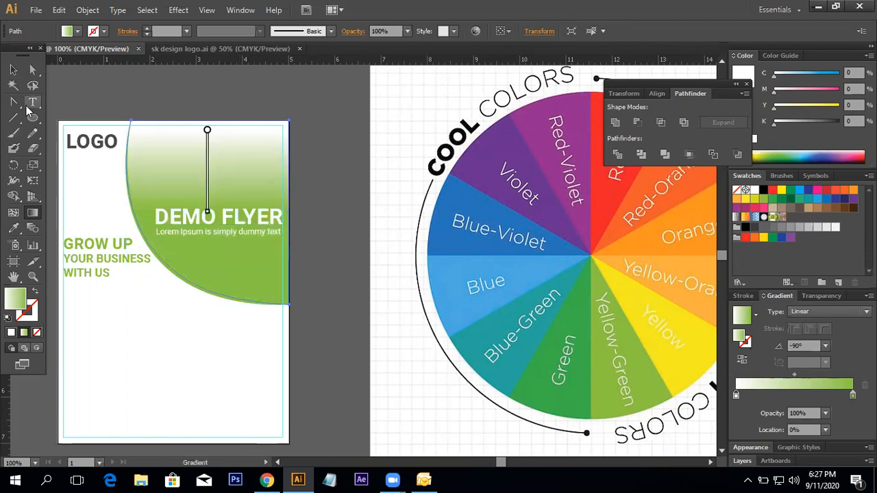
Set the opacity of the white stop in the photo overlay's gradient to 10%.
left_click(13, 69)
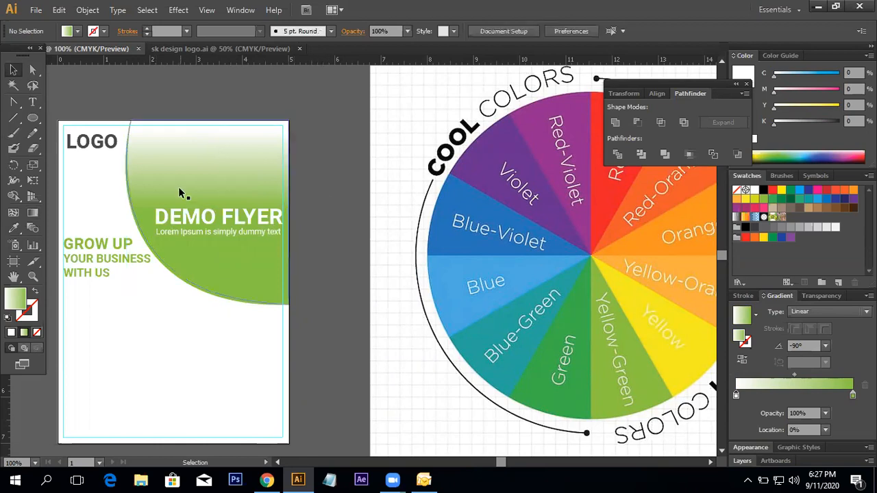
left_click(825, 413)
left_click(839, 321)
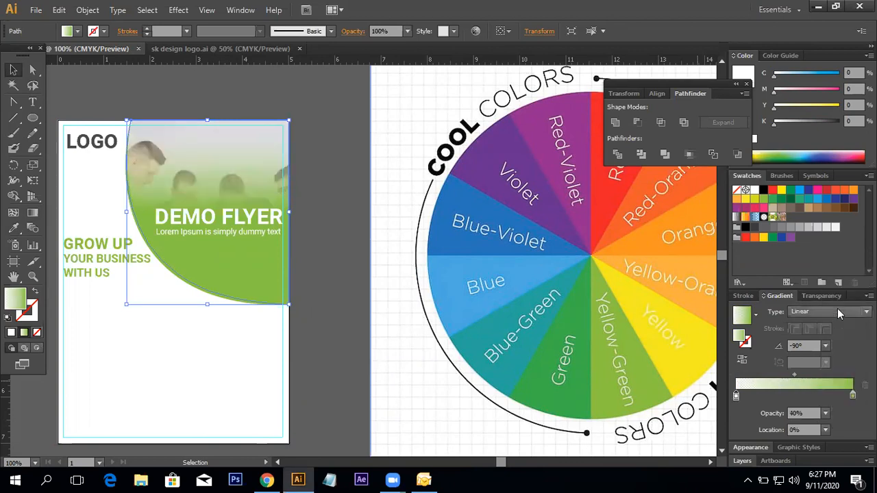
left_click(826, 414)
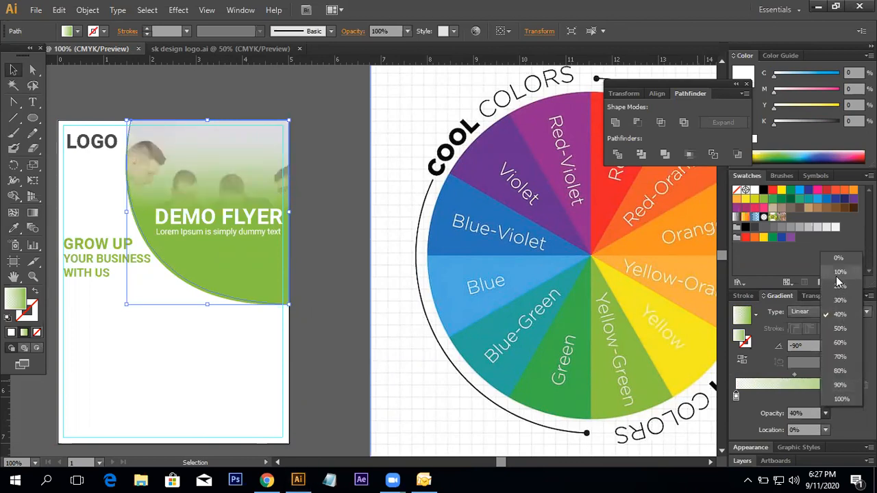
left_click(838, 282)
left_click(366, 199)
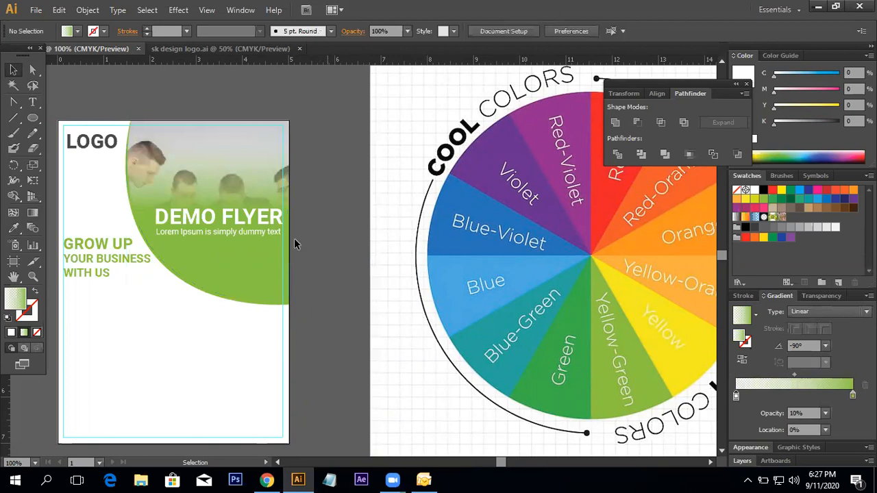
Extend the overlay's gradient downward so the fade to green ends just below the subtitle.
left_click(266, 263)
left_click(32, 212)
mouse_move(203, 215)
left_click_drag(206, 214, 207, 263)
key("v")
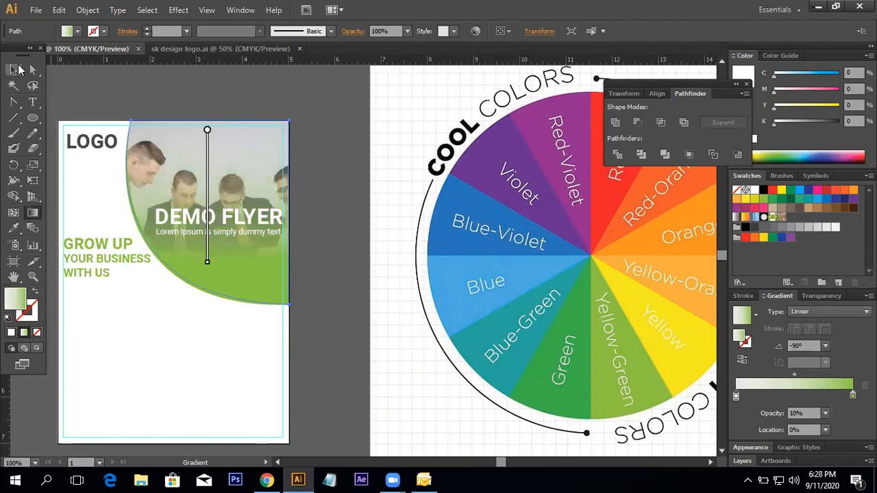
left_click(313, 222)
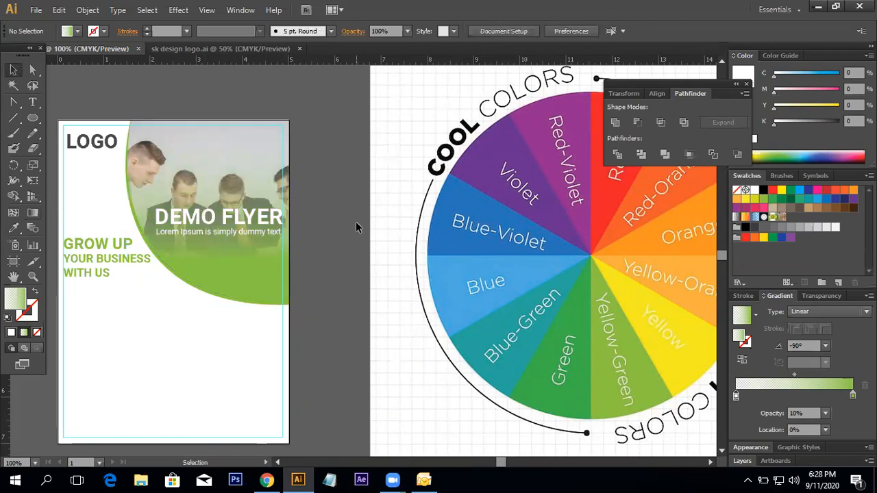
Move the DEMO FLYER heading and its Lorem Ipsum subtitle together slightly down the overlay.
left_click(242, 232, "shift")
left_click_drag(240, 212, 240, 223)
left_click(356, 226)
Try several opacities for the overlay gradient's white stop and set it to 50%.
left_click(190, 173)
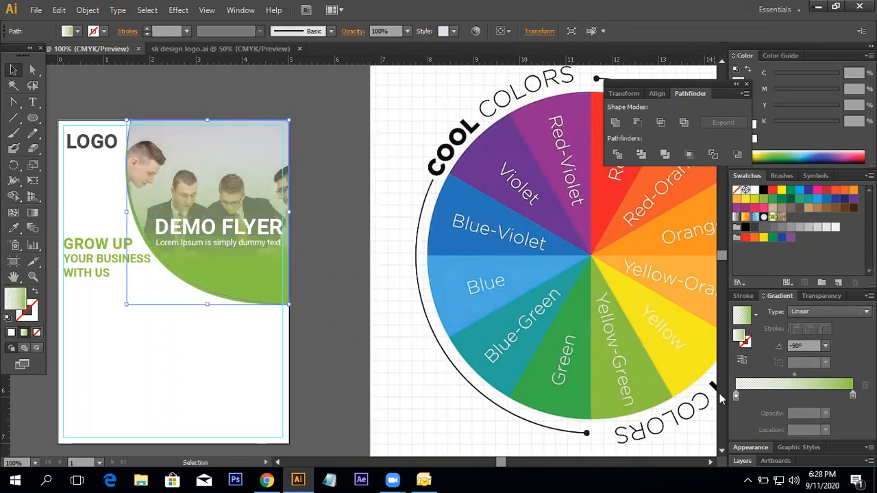
left_click(738, 397)
left_click(827, 414)
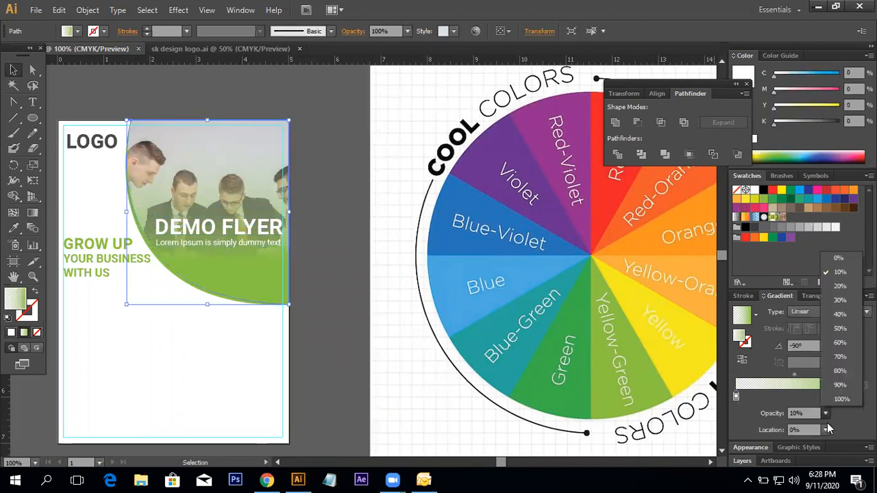
left_click(842, 406)
left_click(825, 414)
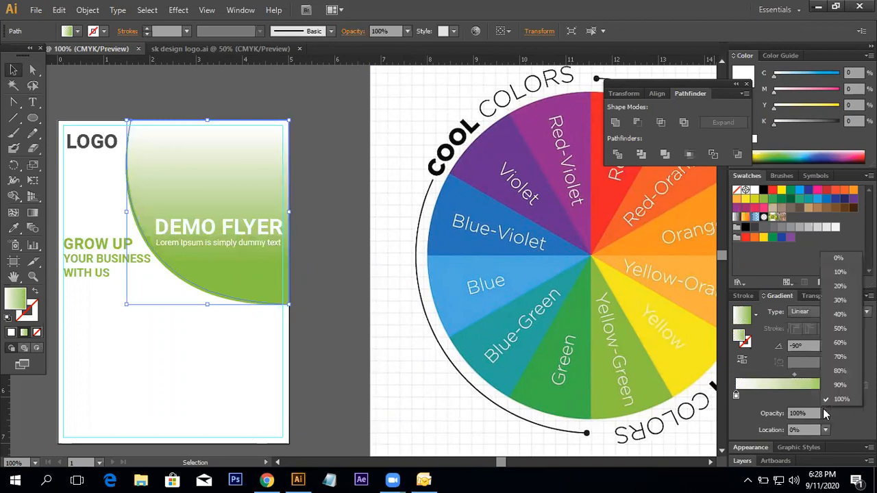
left_click(830, 355)
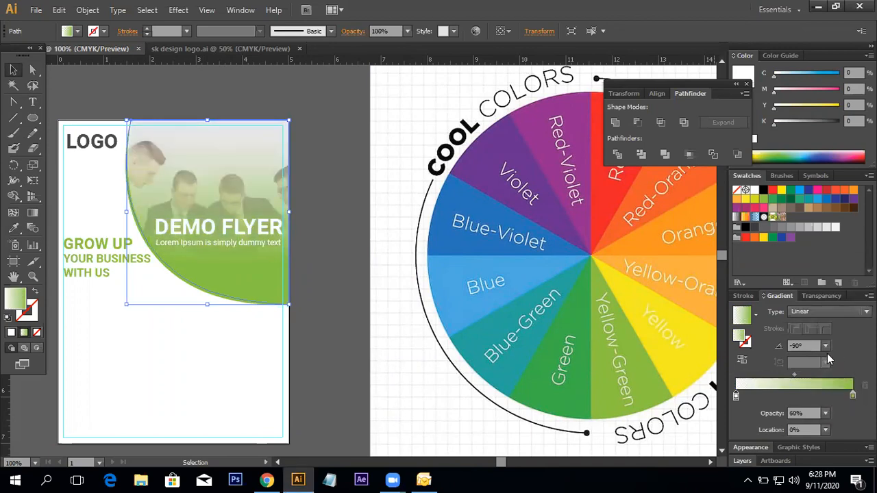
left_click(825, 415)
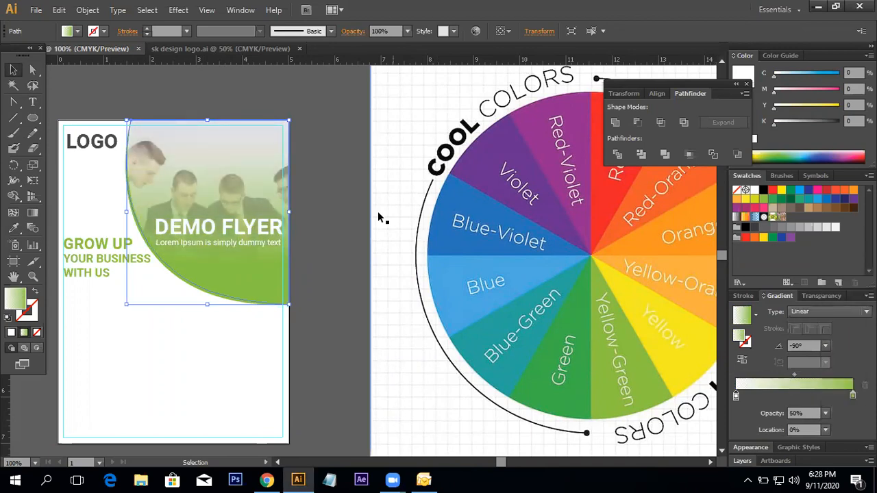
left_click(334, 198)
left_click_drag(335, 235, 368, 235)
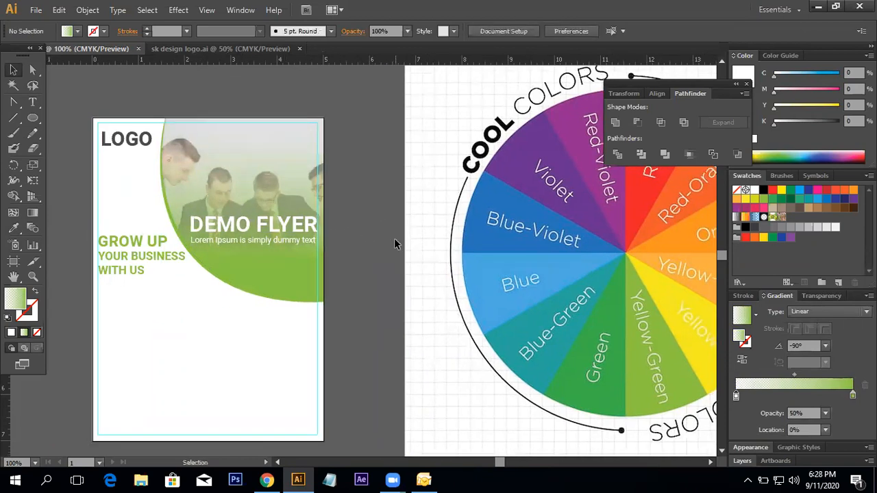
Add a white stop at the far end of the overlay's gradient, with the green stop shifted inward and the first midpoint at about 75%.
left_click(236, 195)
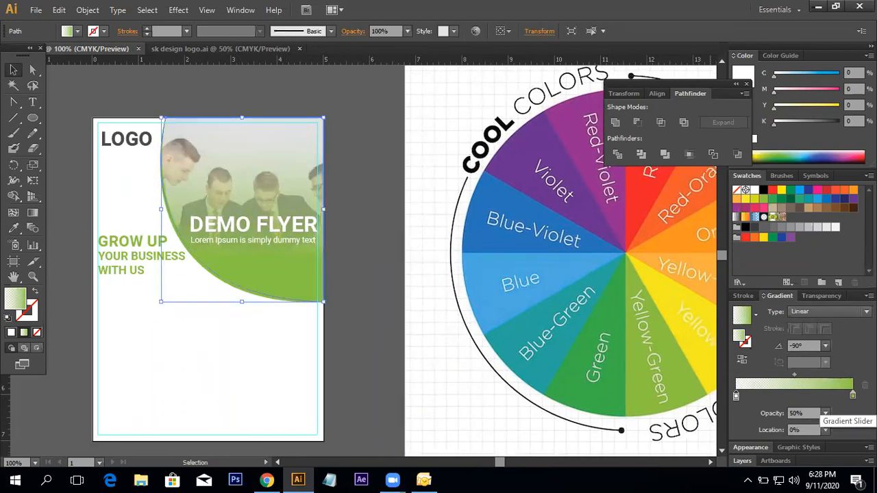
left_click_drag(853, 398, 817, 397)
left_click_drag(736, 396, 821, 397)
left_click_drag(780, 374, 806, 381)
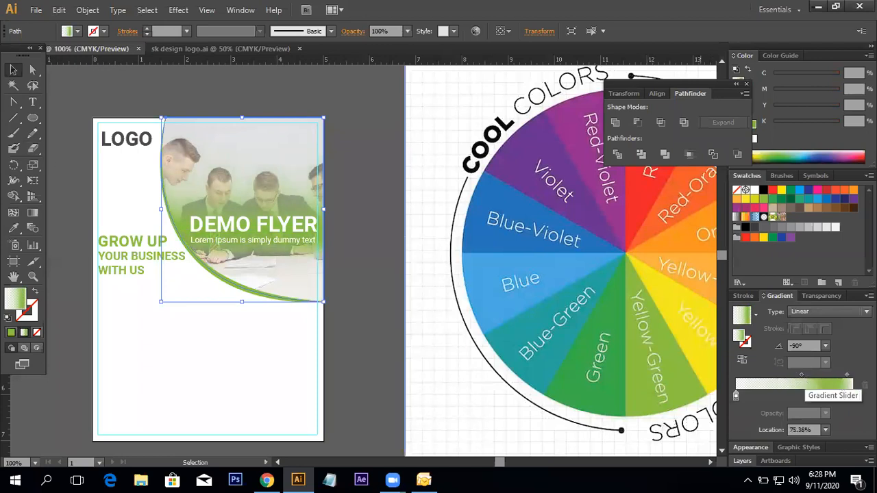
left_click(14, 71)
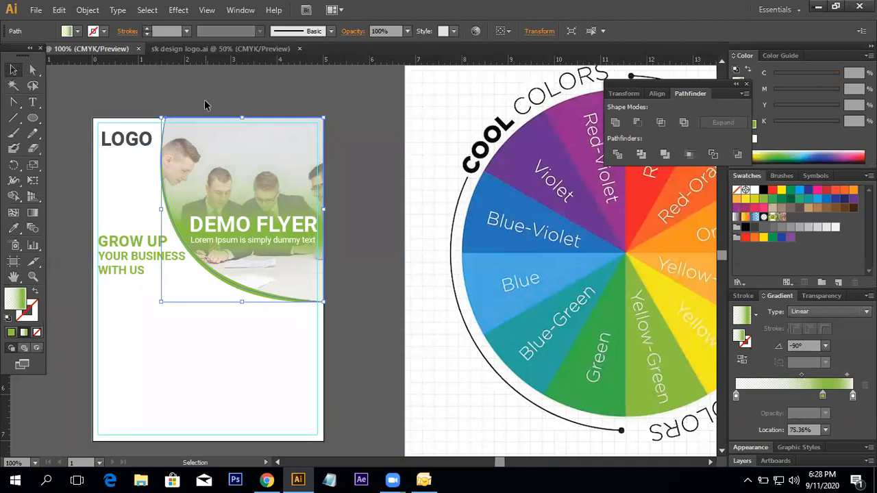
left_click(397, 194)
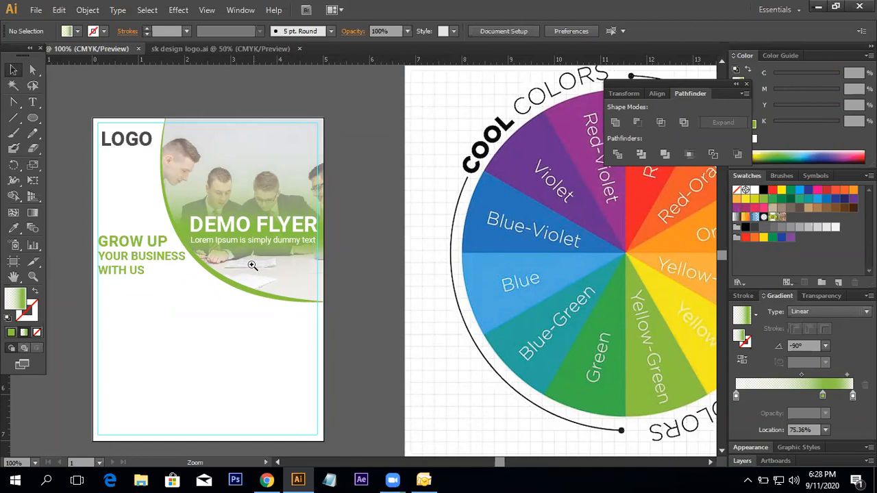
Nudge the DEMO FLYER heading and its subtitle a little lower on the green band.
left_click(251, 236, "ctrl")
left_click(259, 239, "ctrl")
left_click_drag(511, 259, 331, 218)
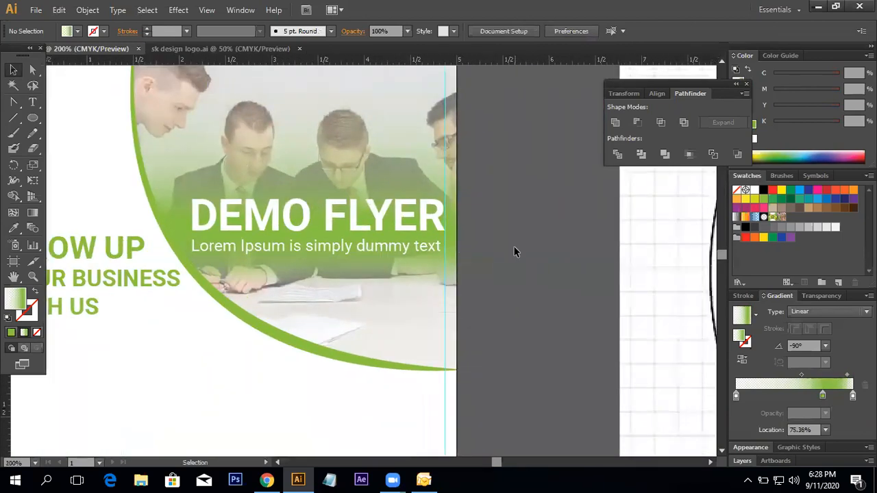
left_click(324, 218)
left_click(372, 248, "shift")
left_click(574, 261)
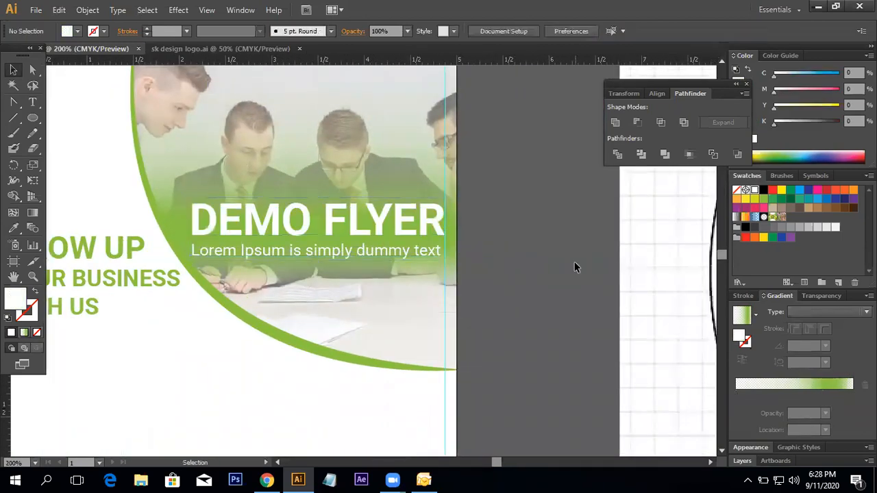
left_click(387, 246, "ctrl+alt")
left_click(388, 245, "ctrl+alt")
Set the opacity of both white end stops in the overlay's gradient to 0%.
left_click(302, 195)
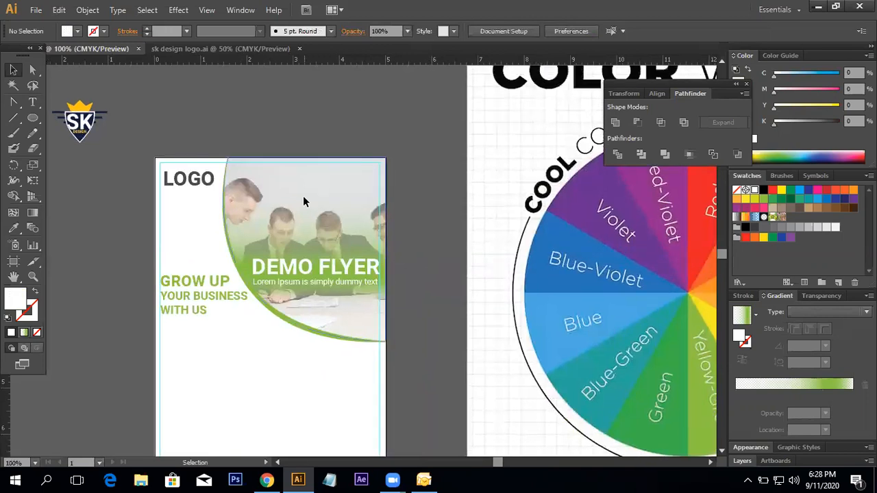
left_click(853, 398)
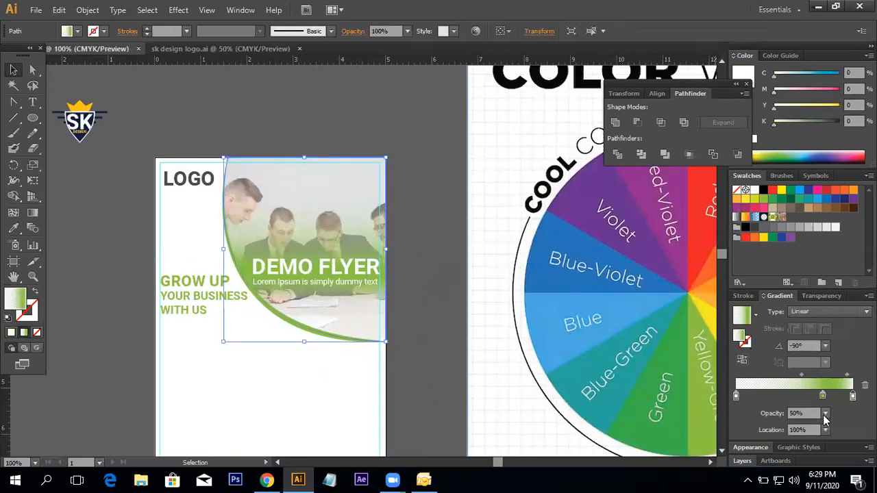
left_click(825, 413)
left_click(841, 262)
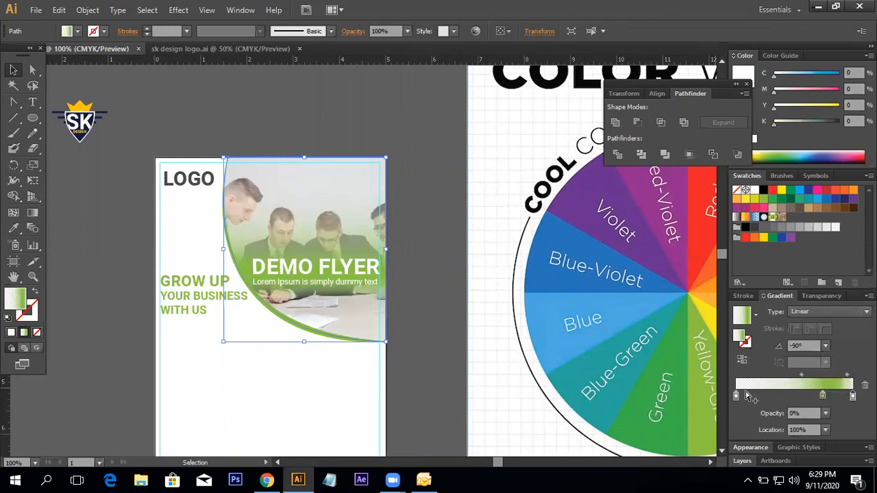
left_click(737, 397)
left_click(826, 413)
left_click(841, 263)
left_click(423, 231)
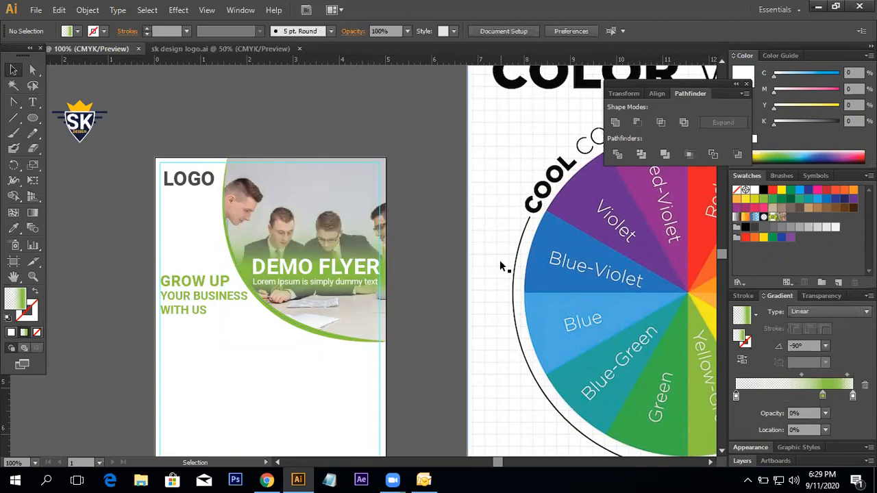
Move the DEMO FLYER heading and its subtitle together upward over the photo.
left_click(366, 281, "ctrl")
left_click(364, 279, "ctrl")
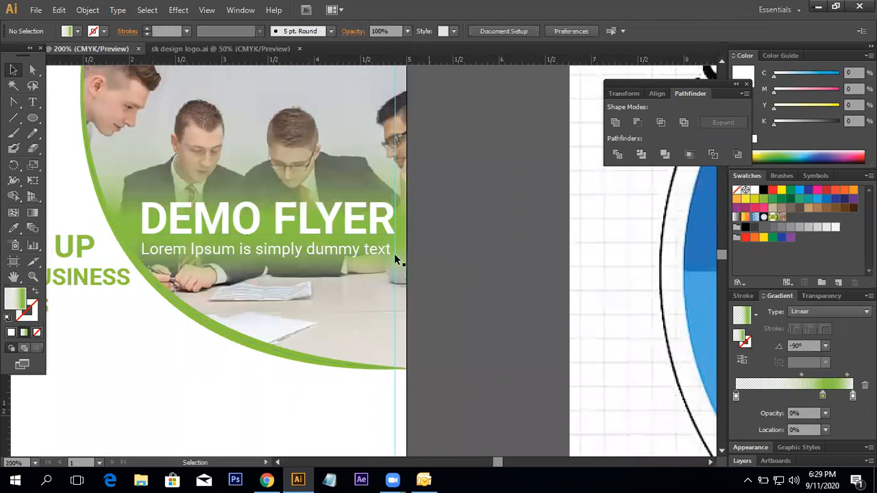
left_click_drag(427, 260, 466, 329)
left_click(357, 277)
left_click(377, 321, "shift")
left_click_drag(381, 278, 382, 258)
key("ctrl+z")
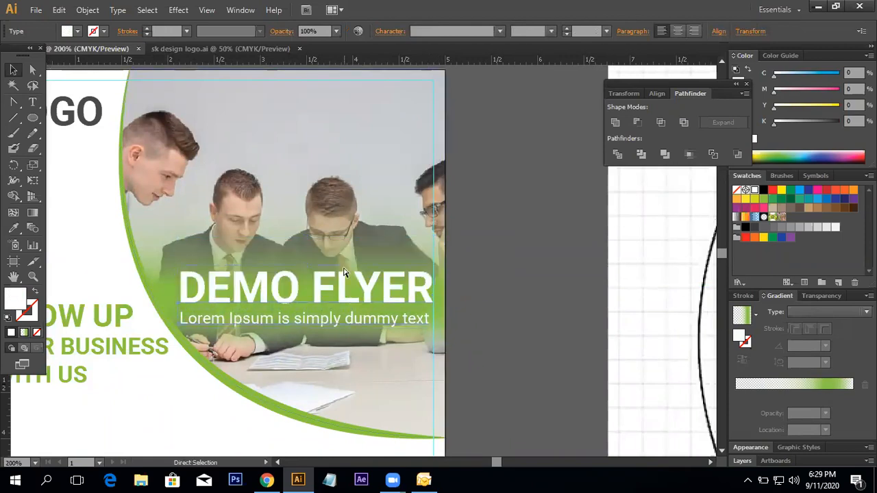
left_click_drag(384, 292, 368, 271)
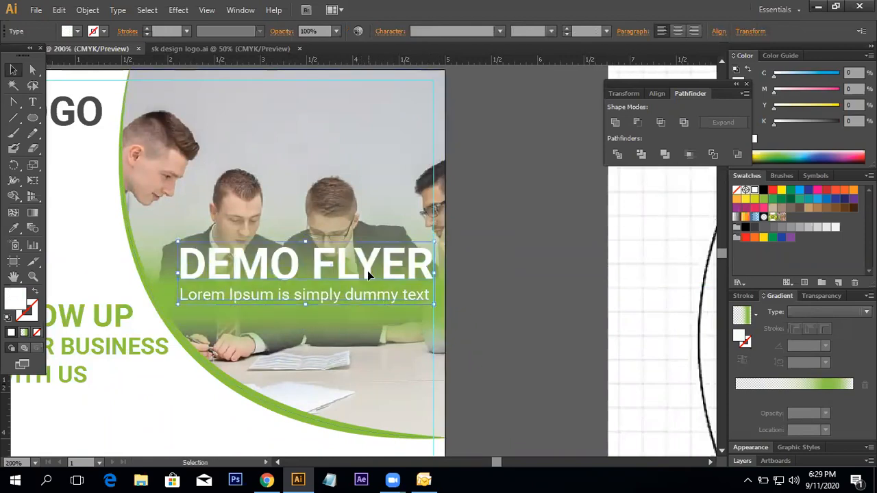
Move the green stop of the overlay's gradient to a location of about 64.5%.
left_click(302, 309)
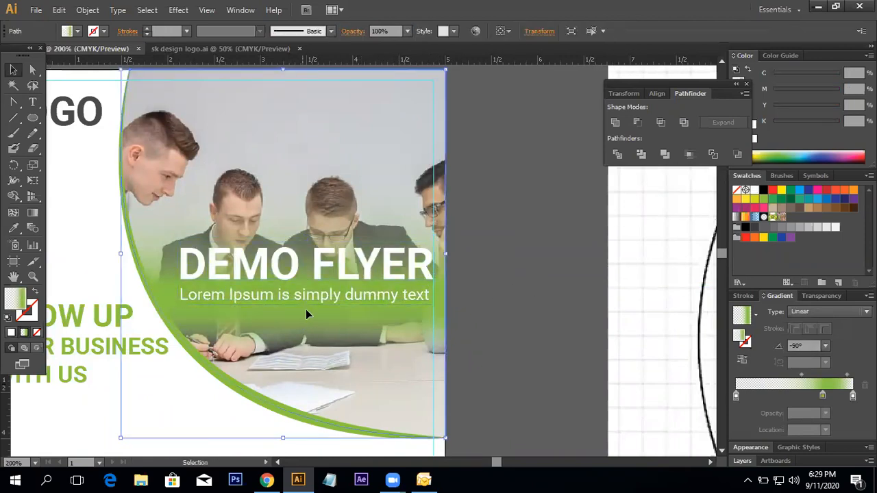
left_click_drag(825, 397, 812, 398)
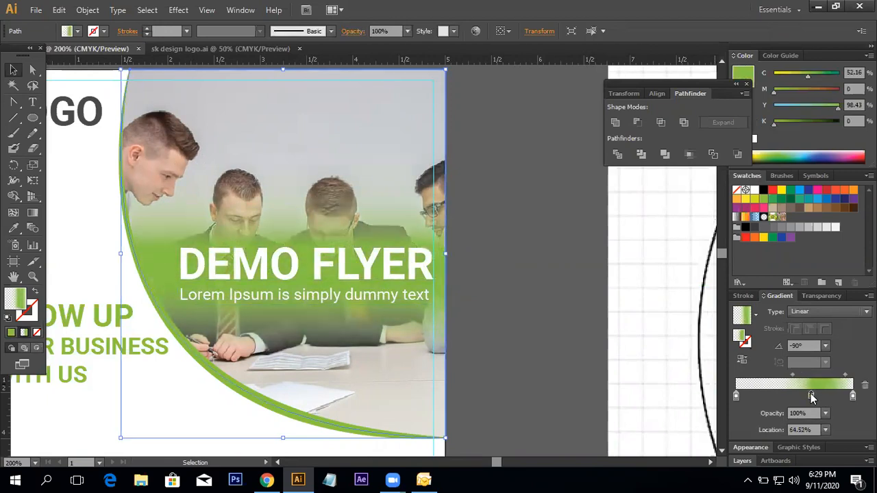
left_click(588, 333)
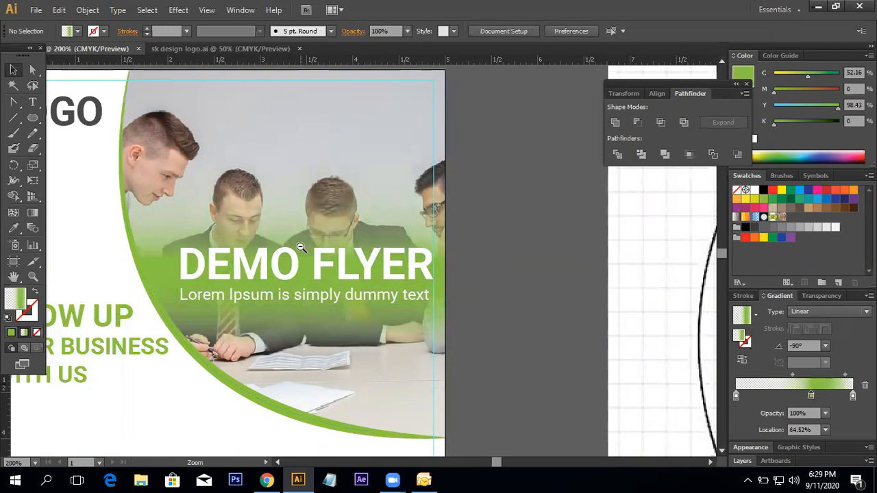
key("ctrl+minus")
key("ctrl+minus")
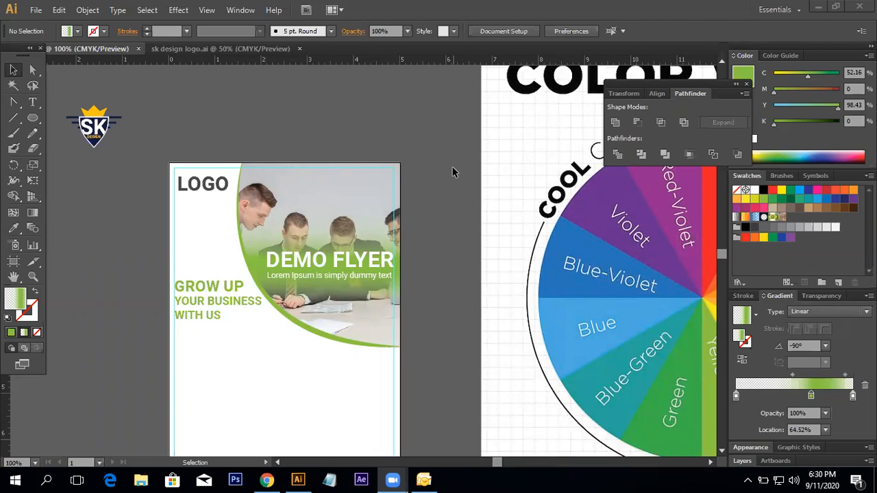
Widen the overlay's upper green fade, placing the green stop at about 62.9% and the second midpoint at about 82.65%.
left_click(434, 200)
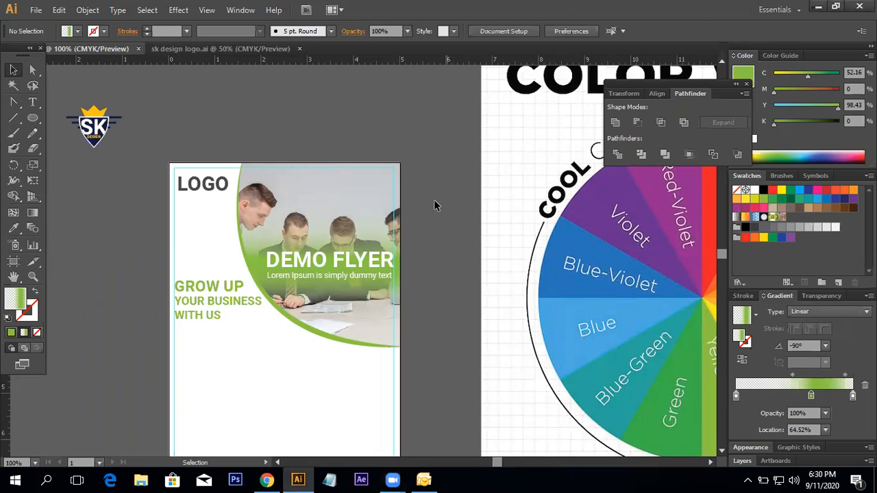
left_click_drag(372, 255, 354, 226)
left_click(336, 225, "ctrl")
left_click_drag(307, 288, 299, 244)
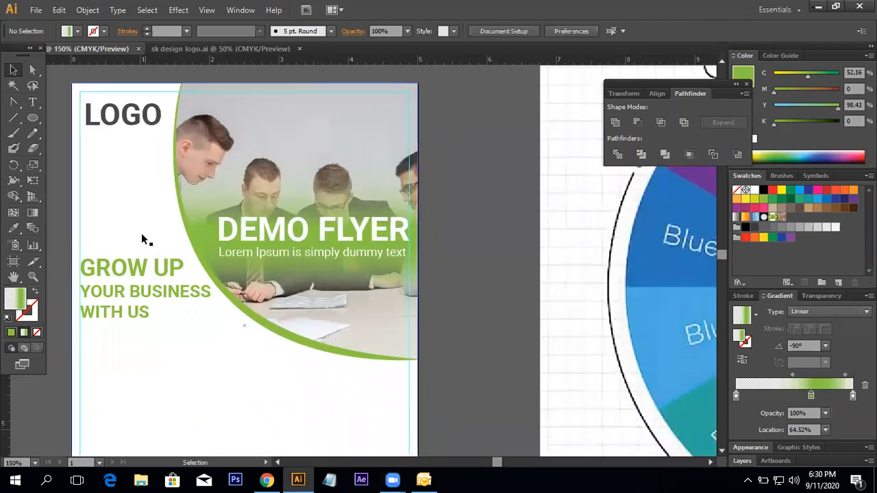
left_click(214, 231)
left_click_drag(793, 374, 777, 379)
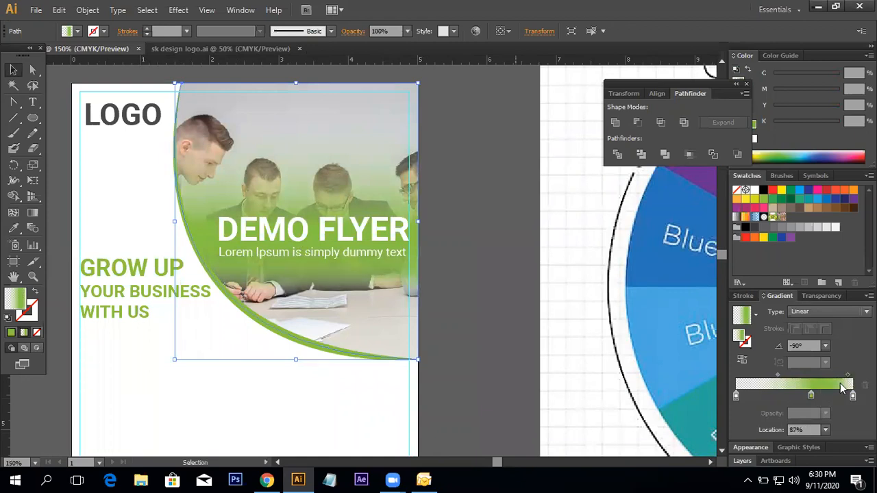
left_click(810, 396)
left_click_drag(806, 400, 809, 400)
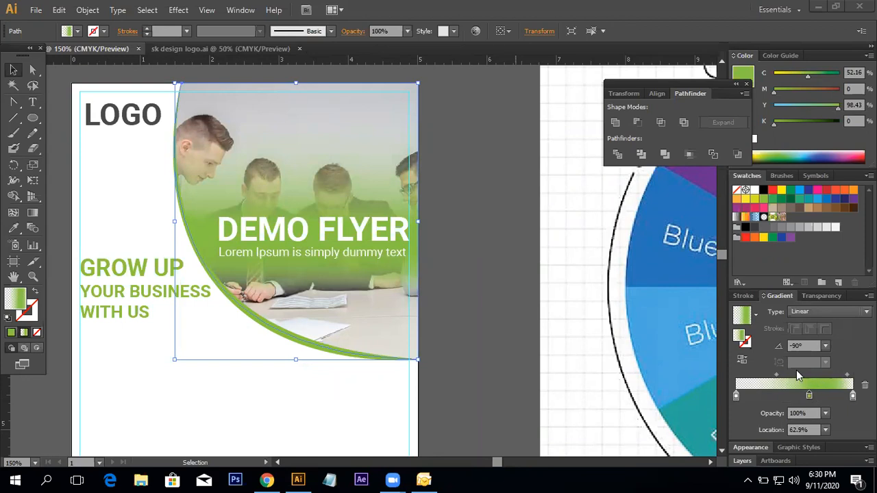
mouse_move(848, 377)
left_mouse_down()
mouse_move(836, 378)
mouse_move(847, 379)
left_mouse_up()
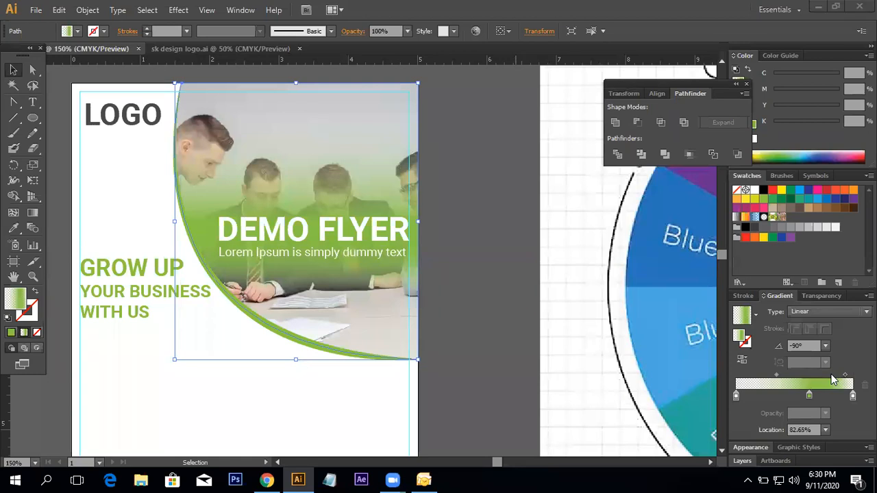
Try repositioning the green GROW UP YOUR BUSINESS WITH US slogan, and undo the move.
left_click(497, 186)
left_click_drag(462, 283, 544, 272)
left_click(210, 287)
mouse_move(208, 286)
left_mouse_down()
mouse_move(419, 343)
mouse_move(432, 301)
mouse_move(186, 271)
mouse_move(205, 274)
left_mouse_up()
left_click(530, 296)
left_click_drag(541, 290, 529, 270)
left_click_drag(547, 308, 541, 347)
left_click_drag(178, 277, 176, 314)
key("ctrl+z")
left_click_drag(384, 311, 421, 320)
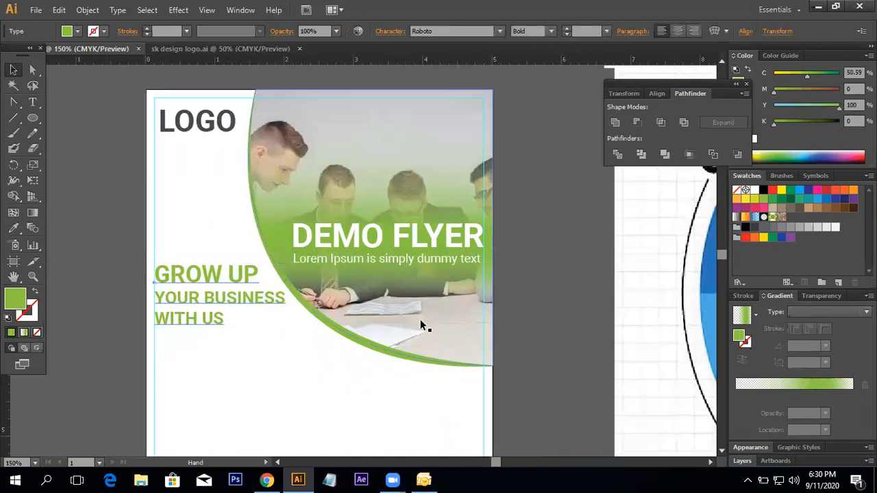
Change the fill of the whole GROW UP YOUR BUSINESS WITH US slogan to dark gray, about C=59, M=51, Y=50, K=19.
left_click(535, 303)
left_click_drag(541, 290, 537, 305)
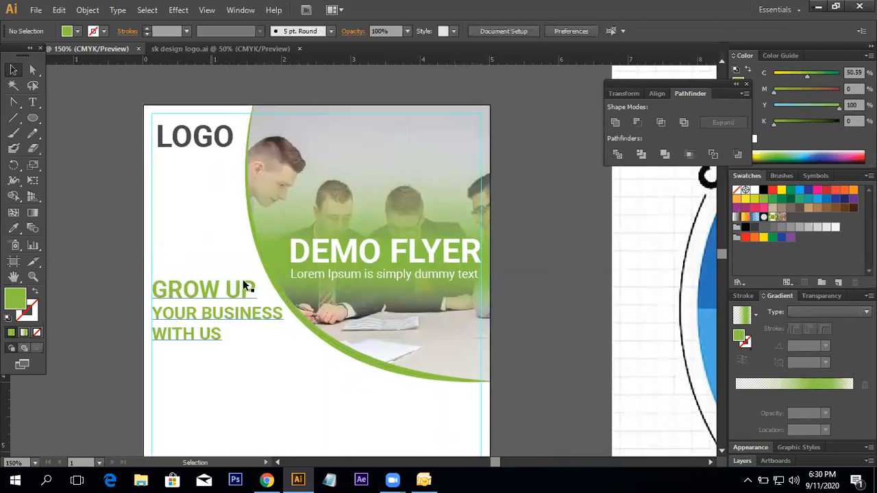
left_click(185, 291)
left_click(762, 191)
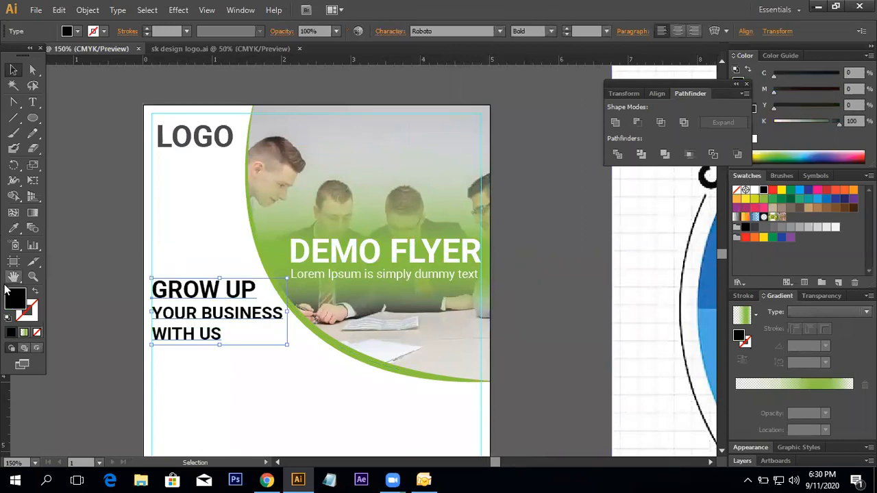
double_click(10, 296)
left_click_drag(277, 294, 267, 274)
left_click(572, 183)
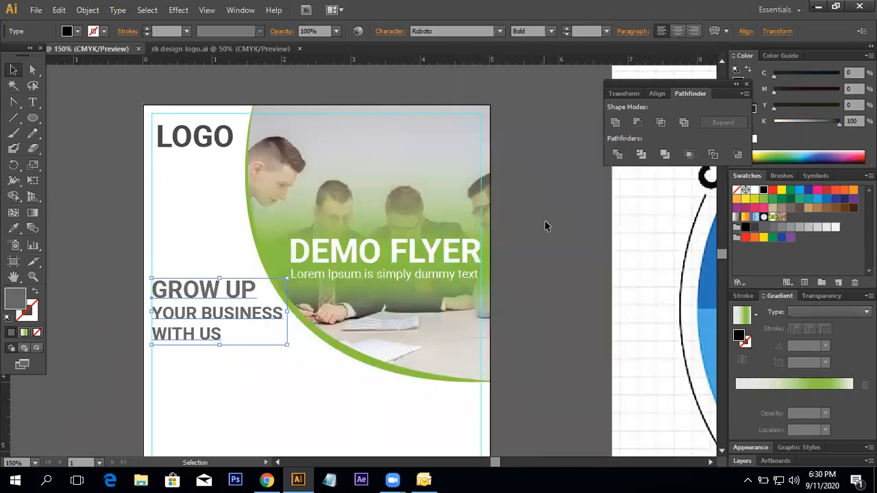
left_click(545, 220)
left_click_drag(387, 291, 413, 293)
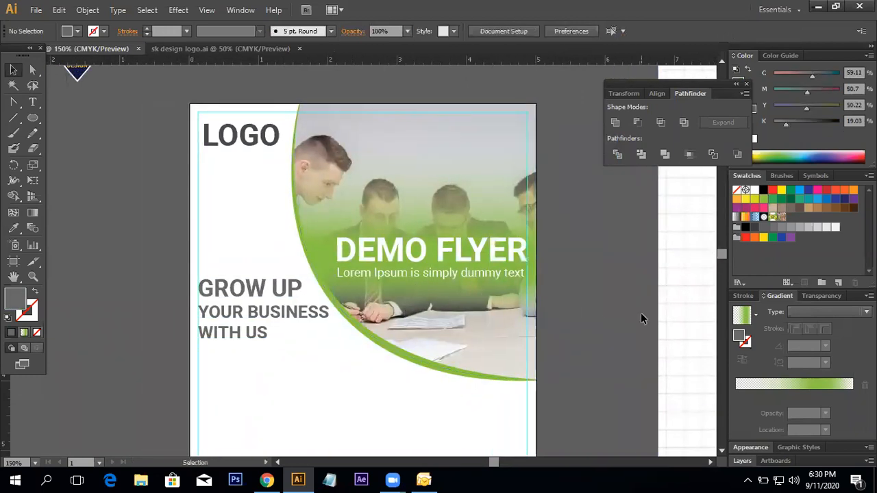
Recolour only the YOUR BUSINESS line of the slogan with the yellow-green sampled from the color wheel image.
left_click(32, 101)
left_click(320, 312)
left_click_drag(337, 314, 392, 317)
left_click(13, 229)
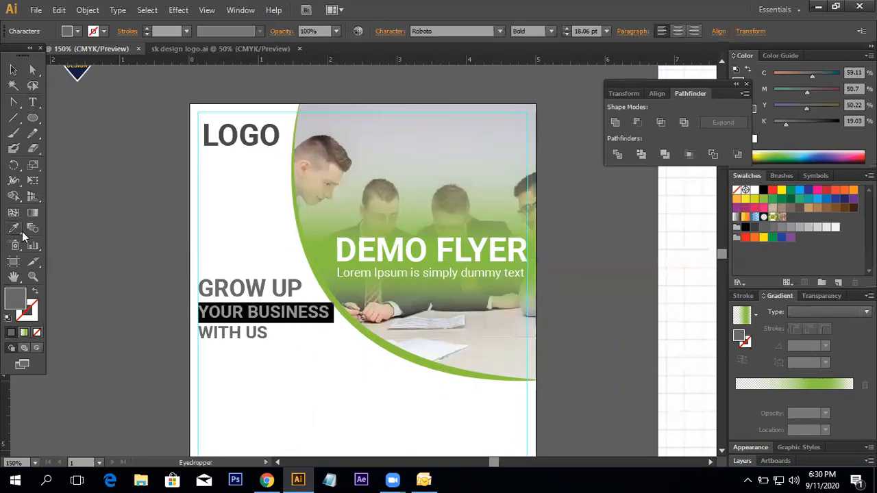
left_click(488, 306, "ctrl+alt")
left_click(681, 343)
left_click(681, 366)
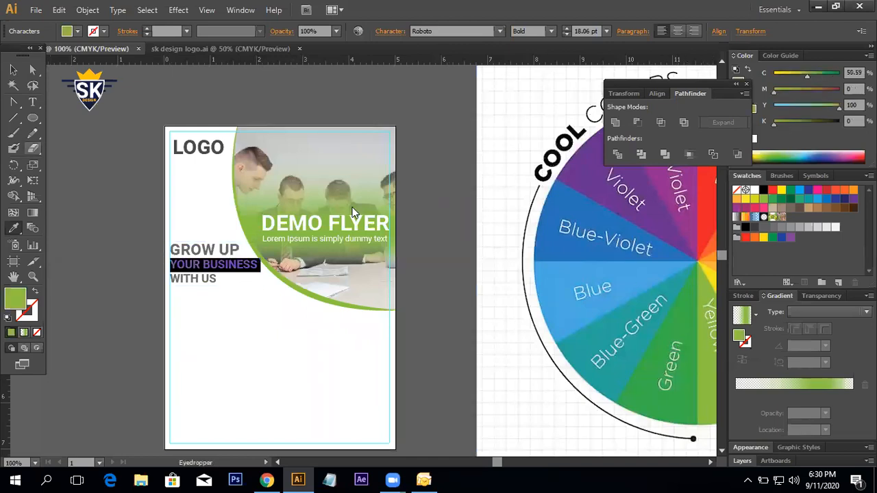
left_click(14, 69)
left_click(373, 314)
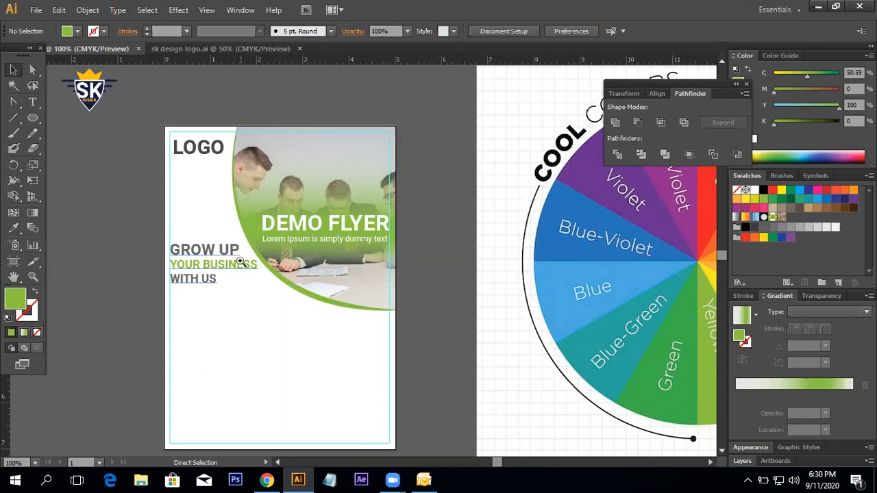
Recolour the word GROW in the slogan with the yellow-green sampled from the color wheel.
left_click(268, 264, "ctrl")
left_click_drag(358, 269, 313, 269)
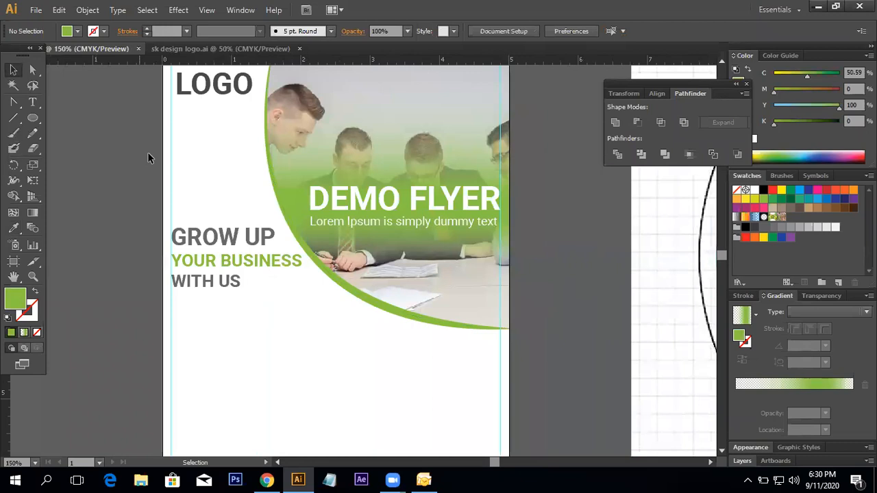
key("t")
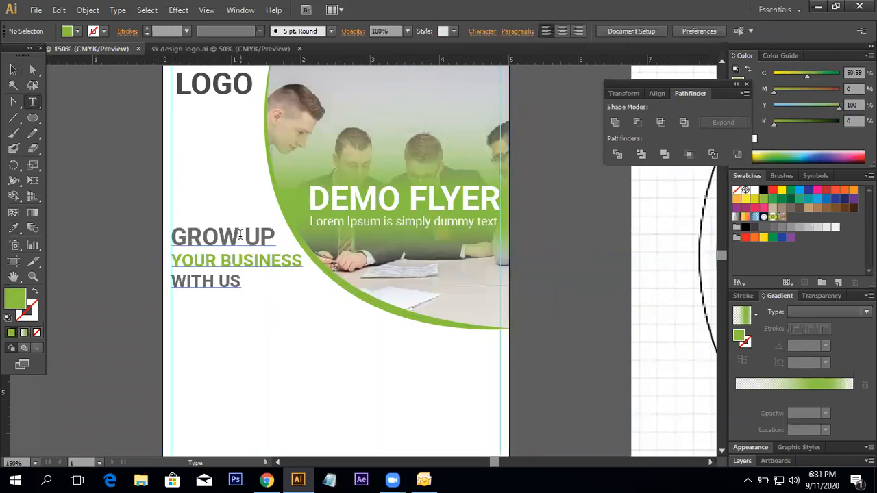
left_click_drag(240, 234, 171, 236)
key("i")
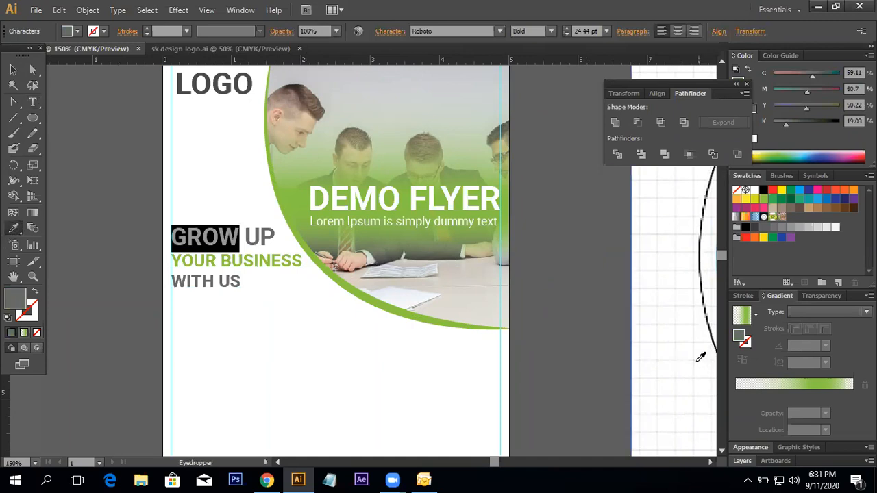
key("ctrl+minus")
key("ctrl+minus")
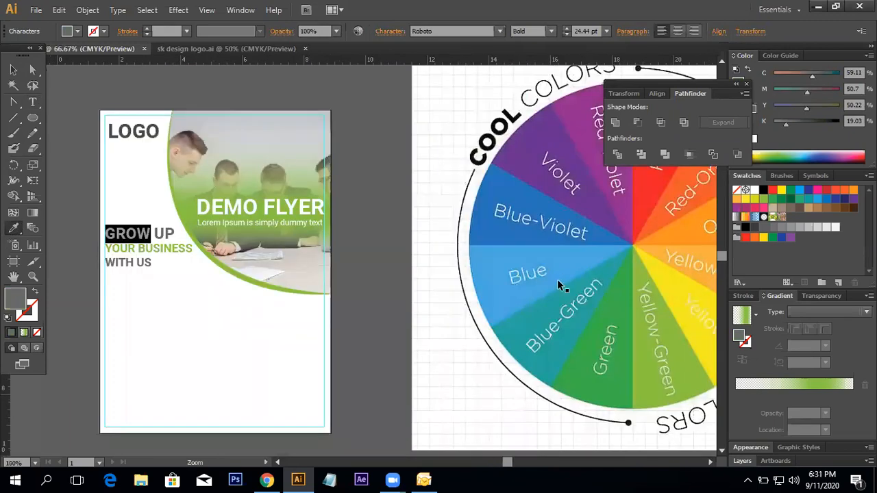
left_click(449, 302)
left_click(464, 300)
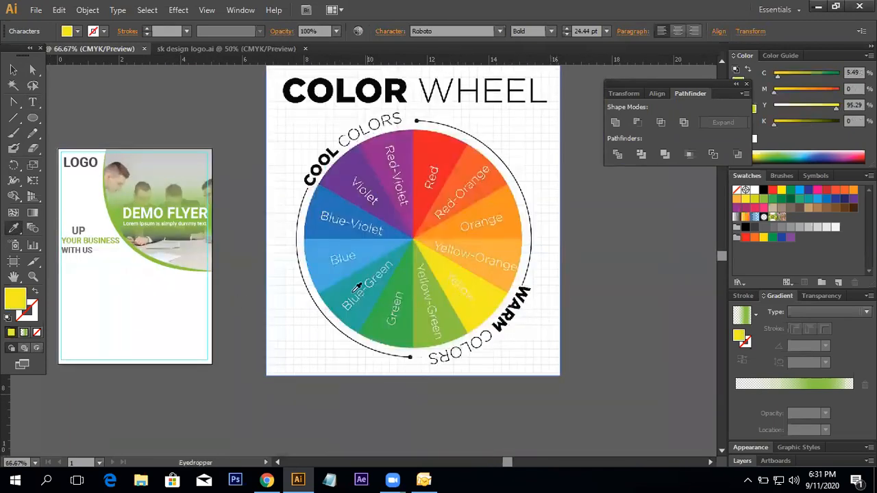
key("ctrl+z")
key("ctrl+z")
Undo the accidental removal of the word GROW from the slogan and deselect the text.
left_click(13, 70)
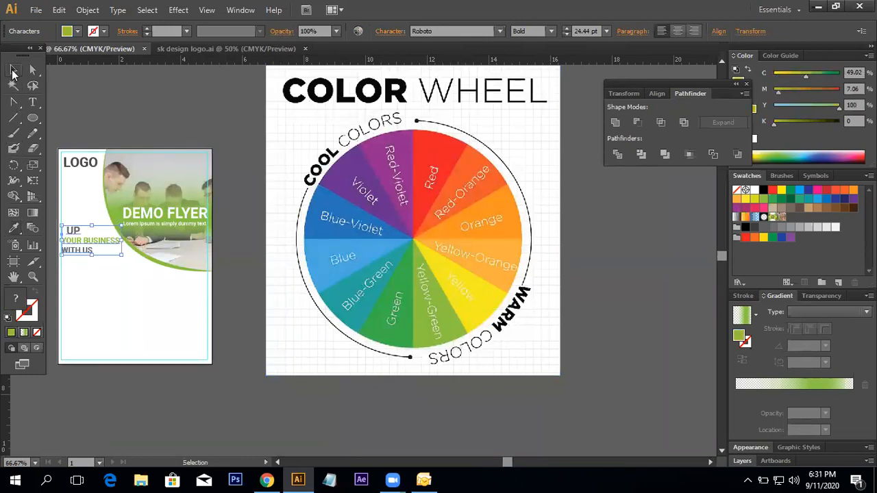
left_click(146, 142)
left_click_drag(142, 142, 200, 154)
key("ctrl+z")
key("ctrl+z")
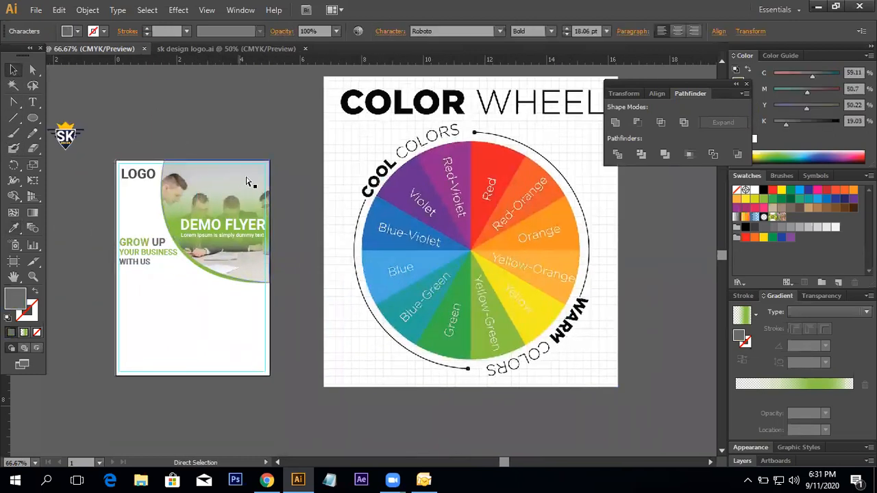
left_click(147, 137)
Recolour the word YOUR in the slogan with the dark gray sampled from the WITH US line.
left_click(205, 248, "ctrl")
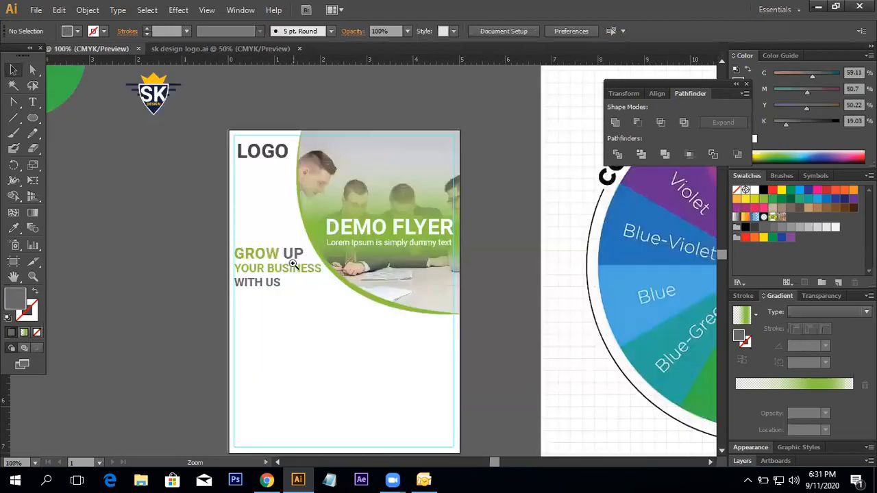
left_click(319, 278, "ctrl")
left_click_drag(277, 249, 263, 240)
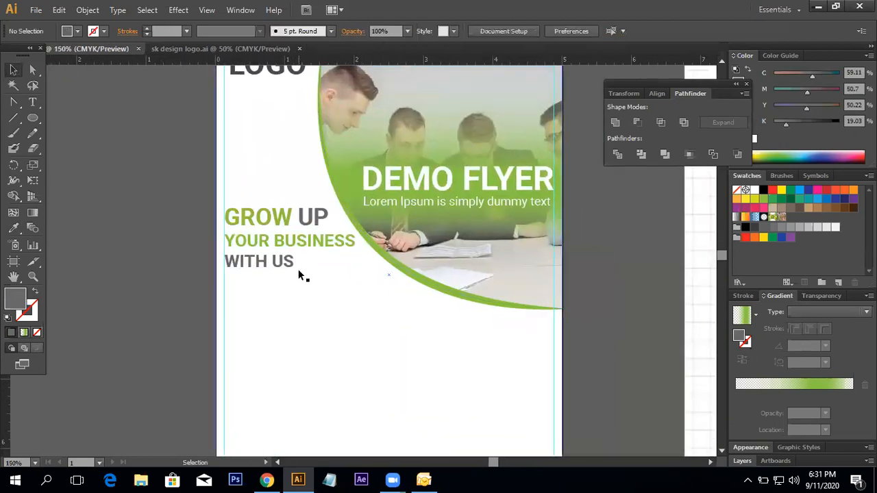
left_click(32, 103)
double_click(269, 244)
key("i")
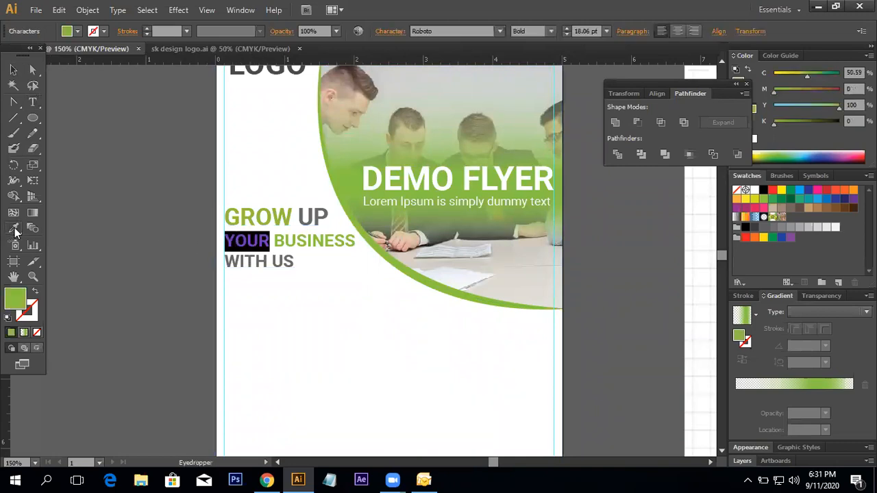
left_click(270, 259)
left_click(13, 70)
left_click(110, 153)
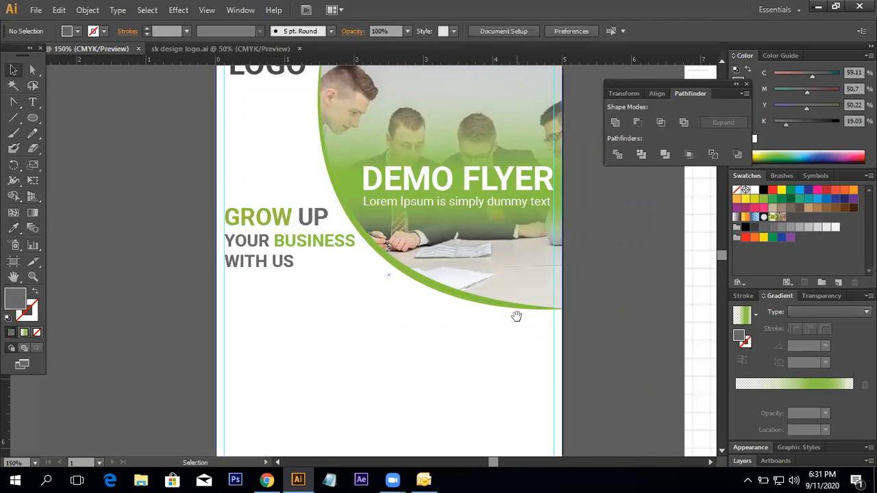
Place the green stop of the photo overlay's gradient at 60.75% and set its opacity to 80%.
left_click_drag(517, 316, 433, 313)
left_click(302, 258, "ctrl+alt")
left_click_drag(331, 263, 309, 259)
left_click(336, 261, "ctrl")
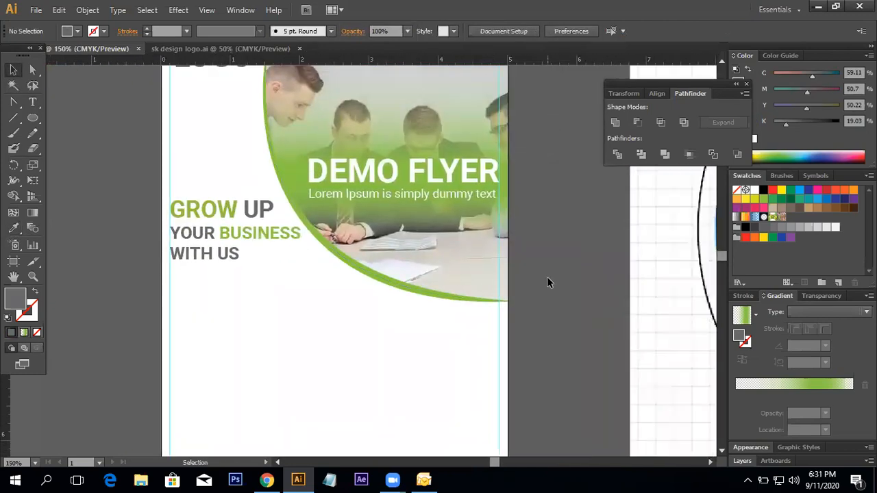
left_click(249, 228, "ctrl+alt")
left_click_drag(409, 281, 299, 287)
left_click_drag(427, 318, 369, 315)
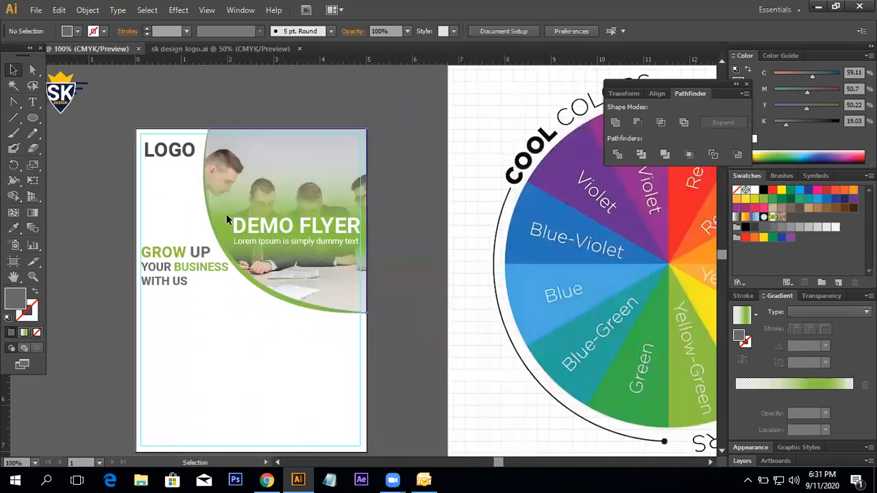
left_click(229, 221)
left_click_drag(800, 396, 808, 398)
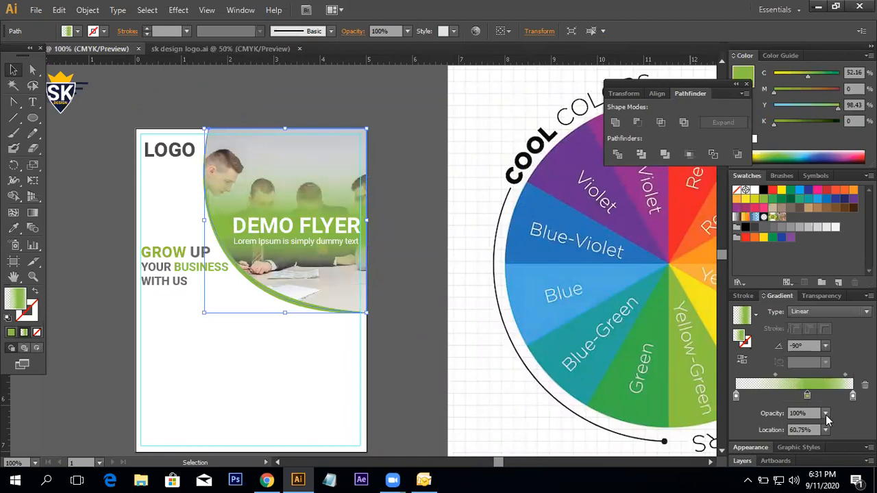
left_click(826, 416)
left_click(837, 382)
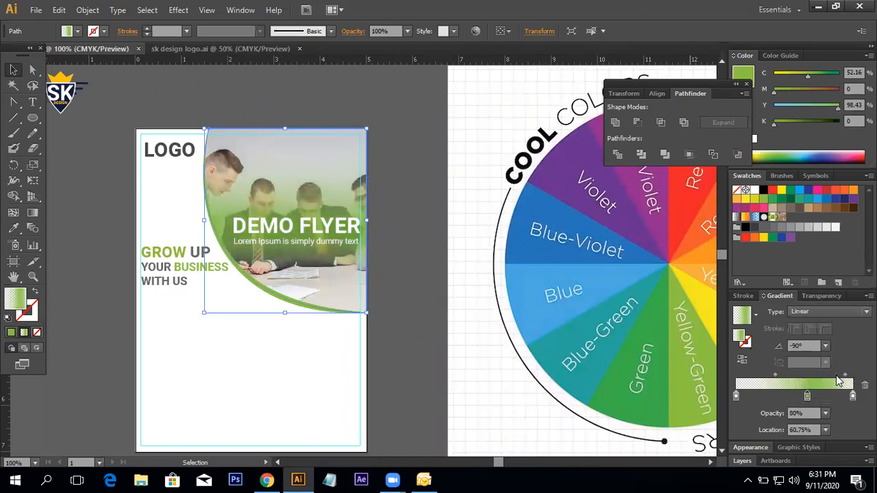
Try the overlay's green gradient stop at 70% opacity, and set it back to 80%.
left_click(826, 414)
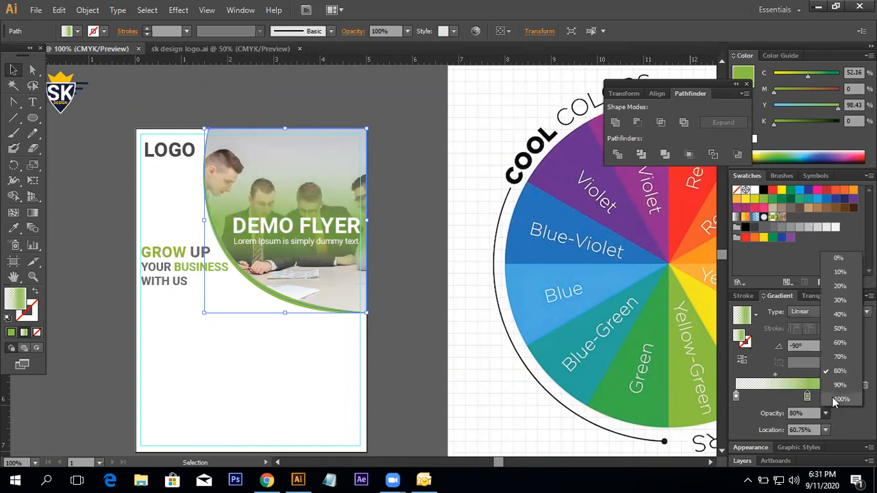
left_click(837, 378)
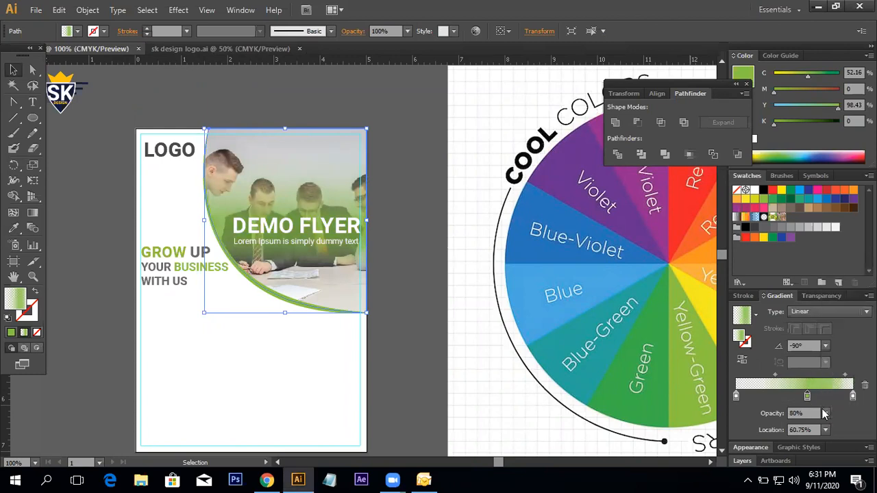
left_click(825, 414)
left_click(837, 363)
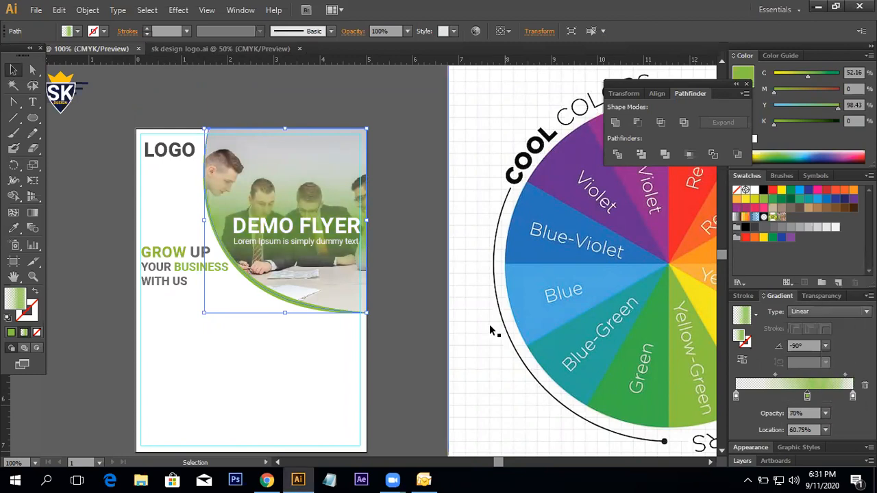
left_click(416, 288)
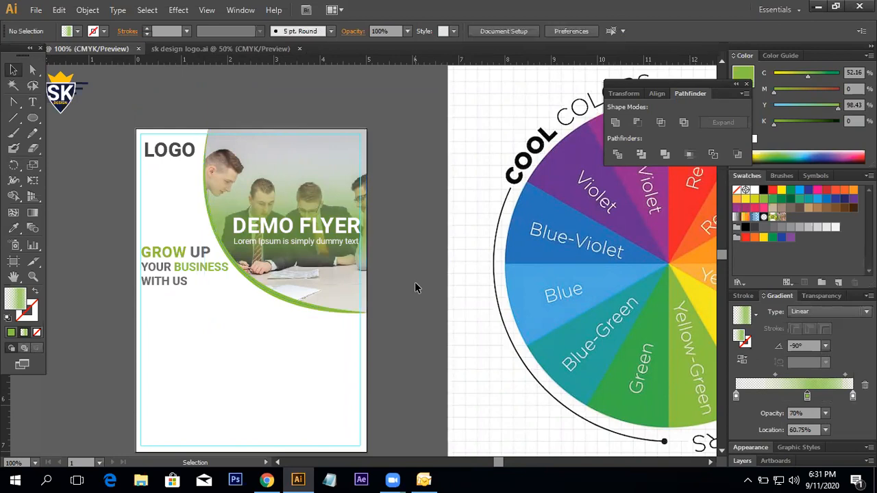
left_click(297, 206)
left_click(824, 415)
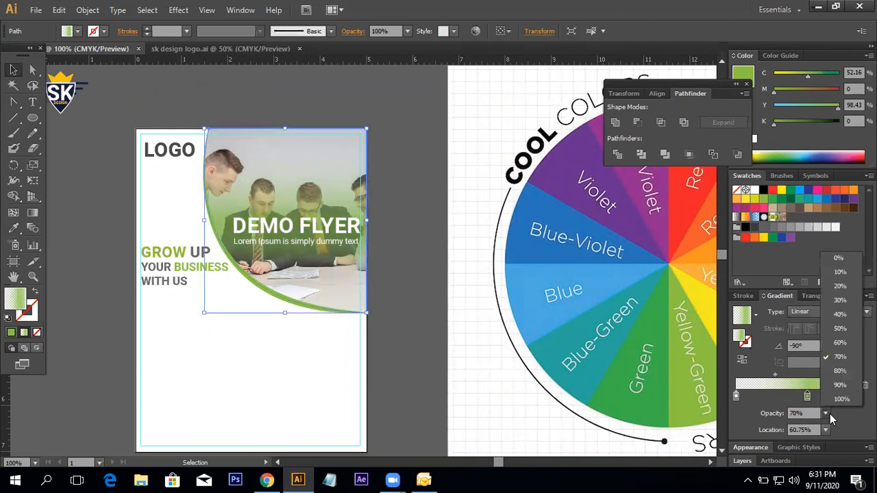
left_click(837, 374)
left_click(427, 256)
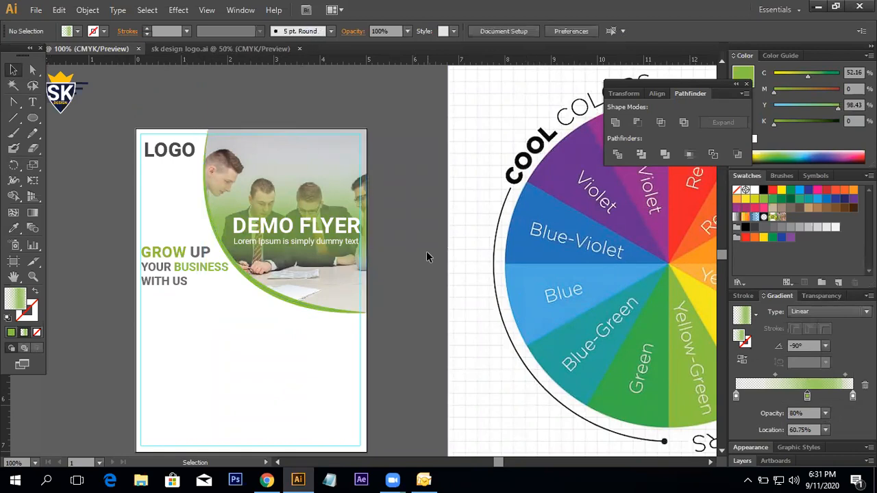
Replace the white starting stop of the photo overlay's gradient with a copy of the green stop at 0%.
left_click_drag(366, 202, 339, 189)
left_click(296, 162)
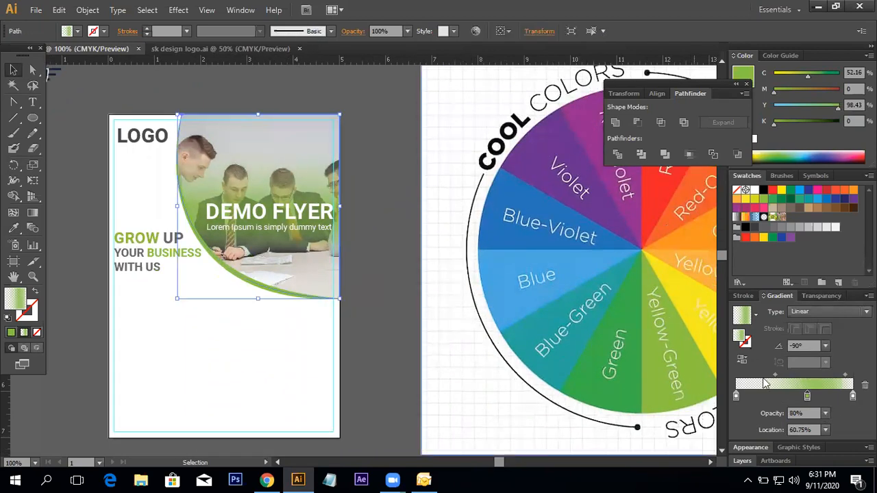
left_click(737, 396)
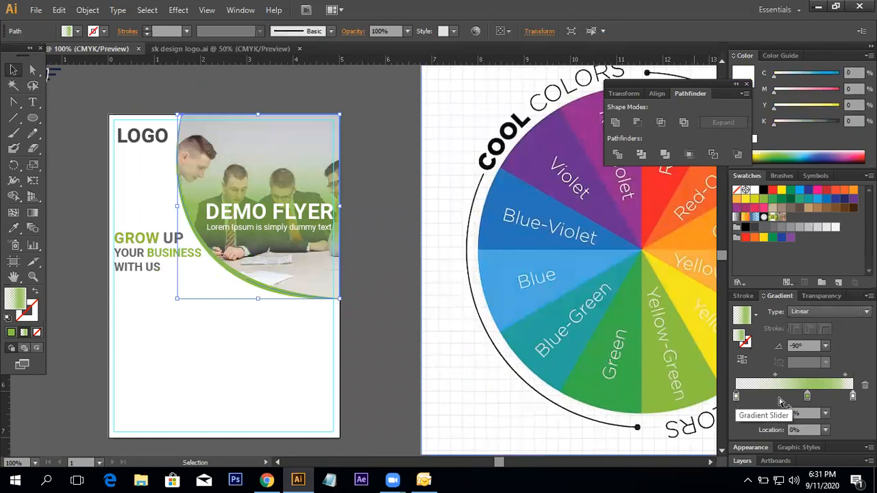
left_click_drag(808, 399, 736, 398)
left_click(737, 398)
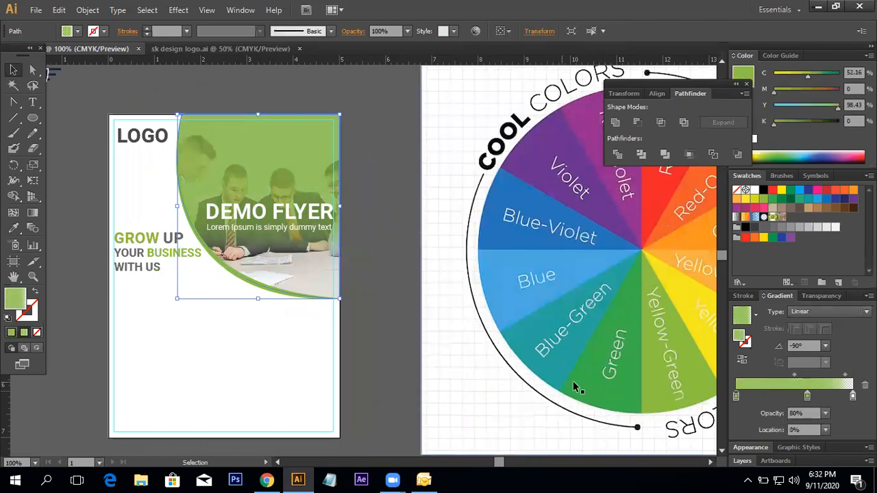
Try 20% opacity on the overlay gradient's starting green stop, and settle on 70%.
left_click(825, 415)
left_click(848, 296)
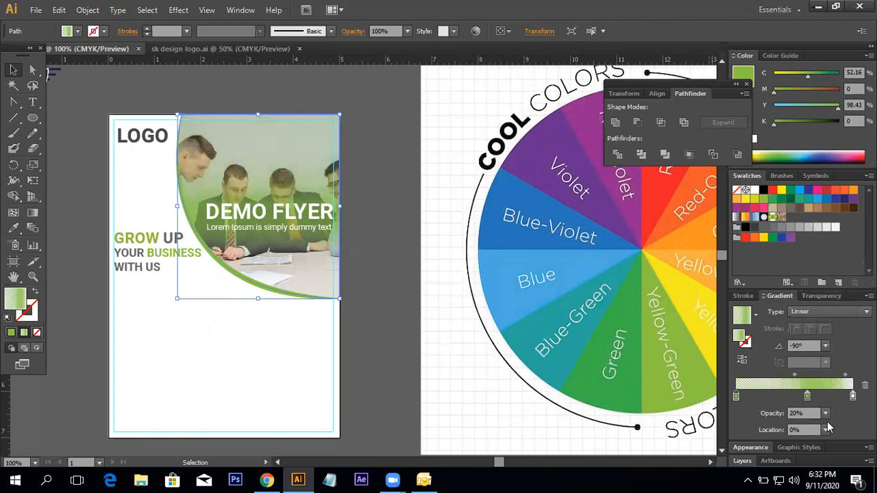
left_click(826, 416)
left_click(834, 355)
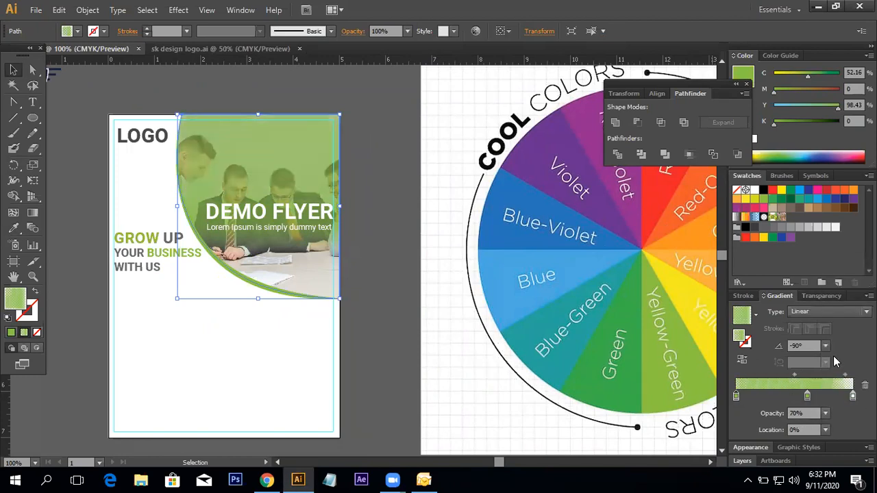
left_click(401, 253)
left_click_drag(397, 238, 394, 265)
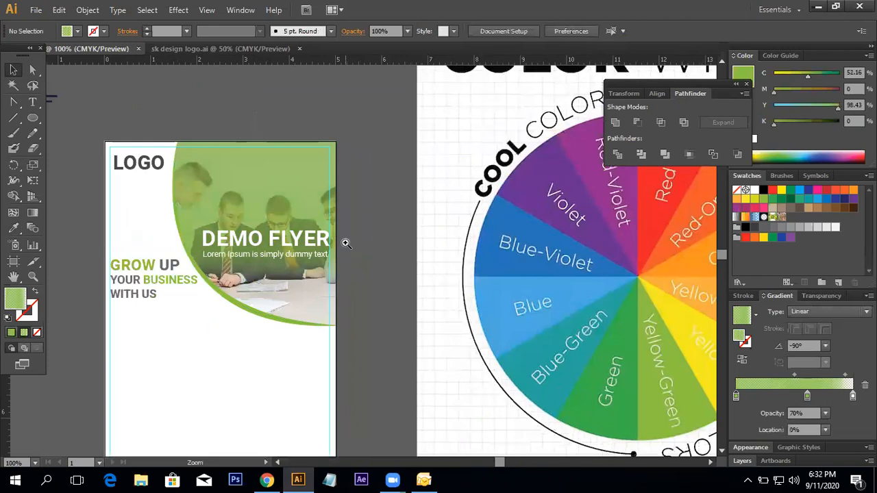
left_click(345, 244, "ctrl")
left_click_drag(321, 245, 336, 246)
left_click(493, 257)
left_click_drag(417, 264, 447, 264)
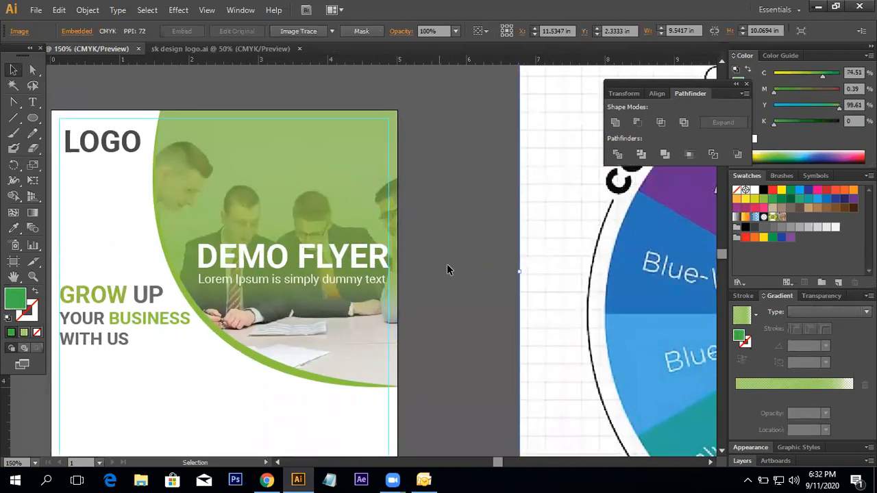
Replace the green starting stop of the photo overlay's gradient with a 0% opacity stop at location 0%.
left_click(370, 225)
left_click_drag(735, 399, 768, 397)
left_click(737, 398)
left_click_drag(765, 397, 759, 426)
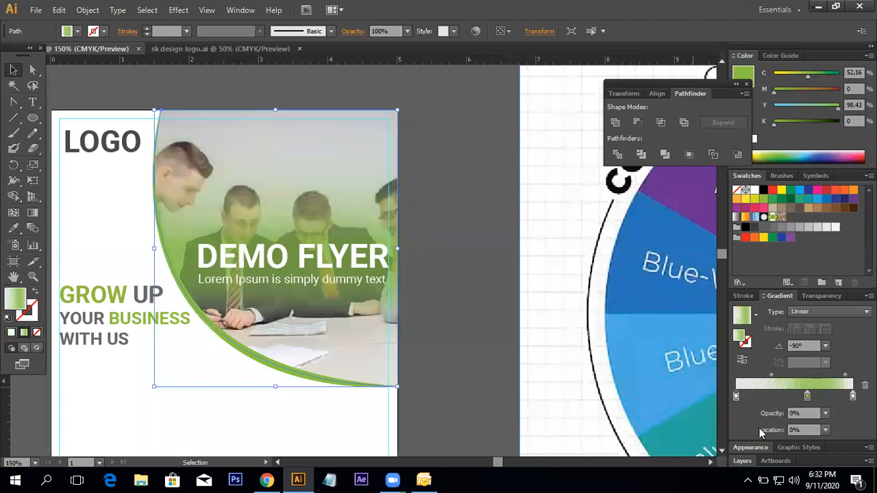
Examine the whole flyer with the updated gradient overlay on the header photo.
left_click(473, 246)
left_click_drag(414, 268, 393, 249)
key("ctrl+minus")
key("ctrl+minus")
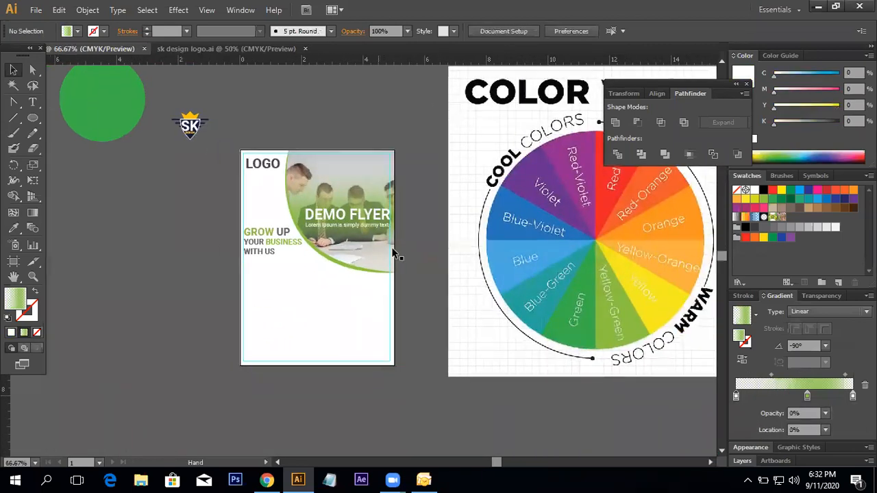
key("ctrl+plus")
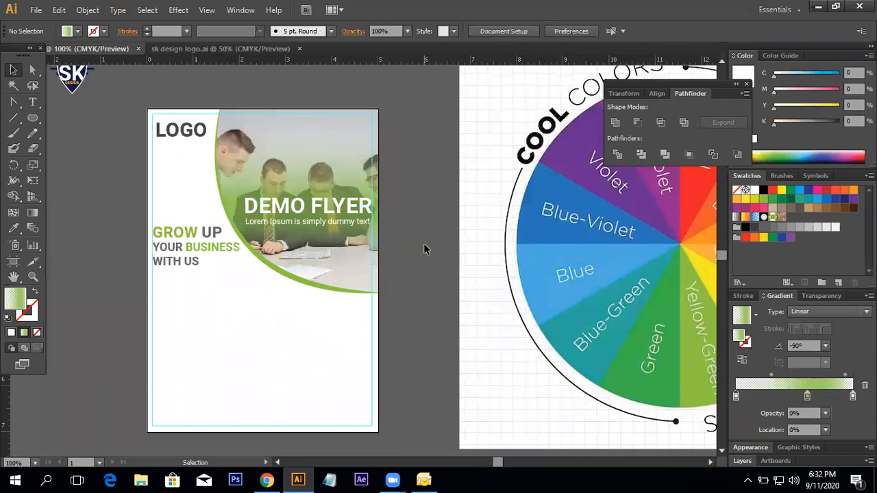
scroll(425, 268, "up", 3)
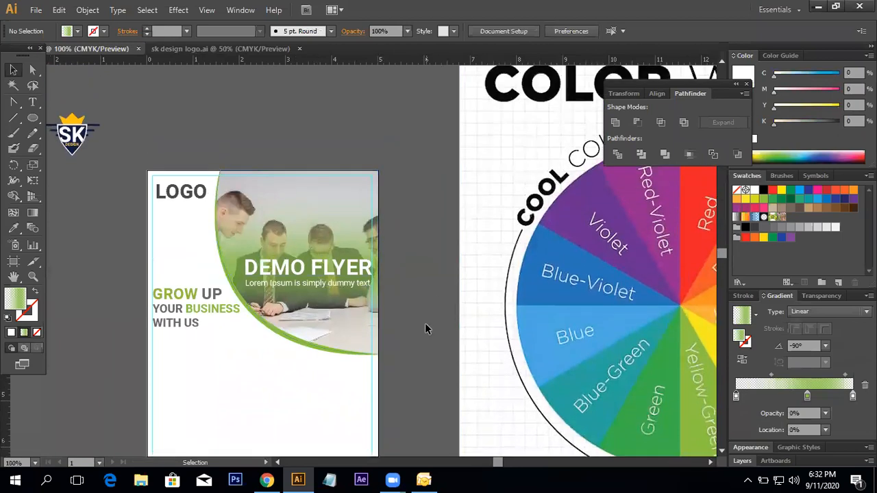
left_click_drag(174, 295, 394, 326)
left_click_drag(576, 357, 500, 329)
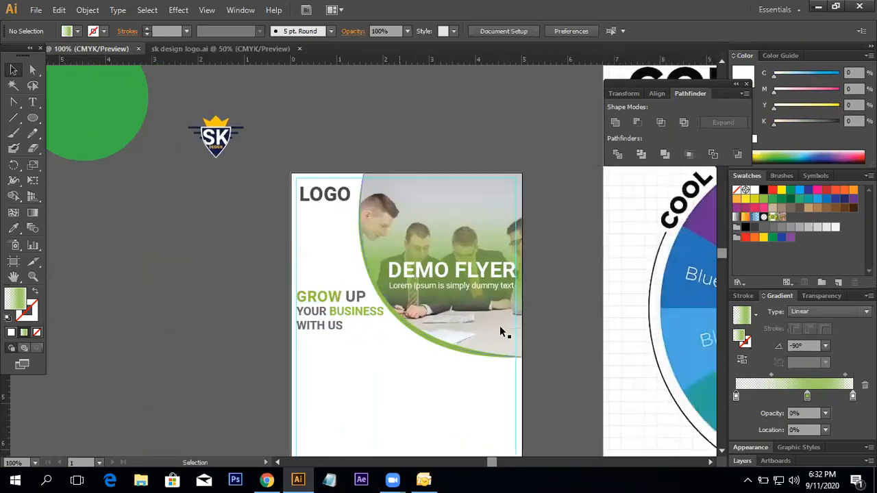
left_click_drag(575, 341, 554, 285)
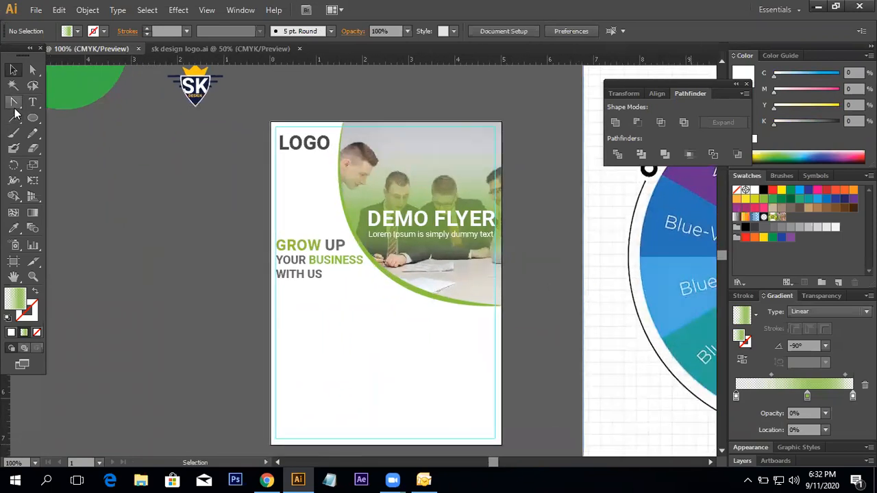
Draw a straight horizontal Pen line below the slogan, from the inner margin guide to about X 2.75 in.
left_click_drag(13, 102, 70, 104)
left_click(71, 104)
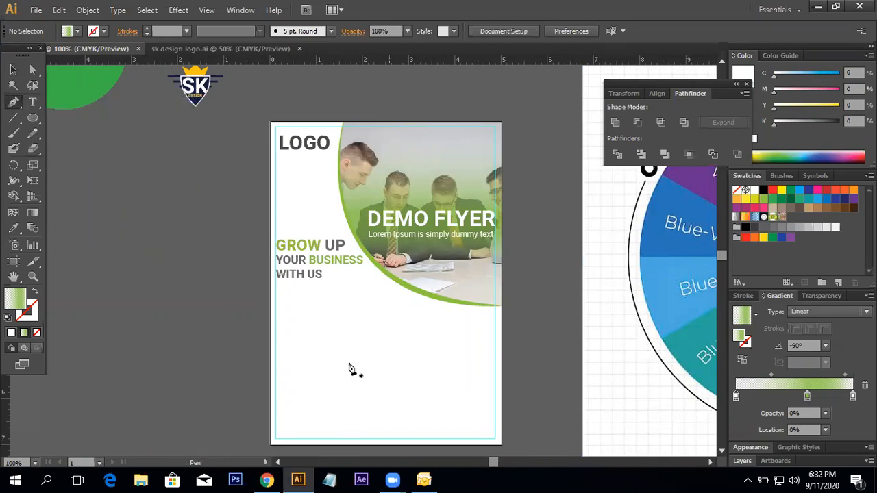
left_click(277, 287)
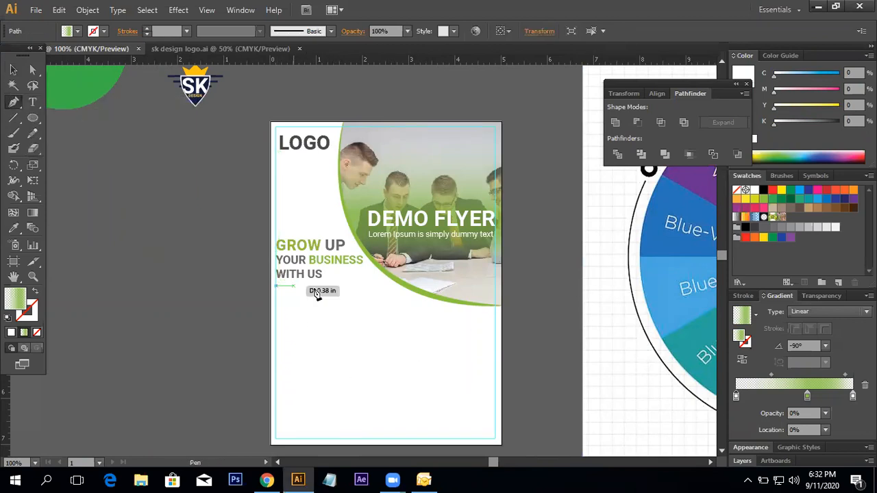
left_click(397, 286)
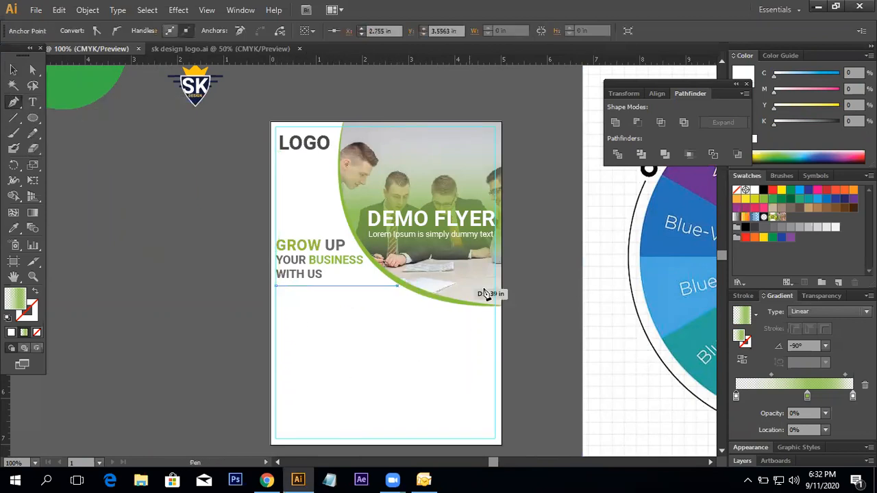
key("v")
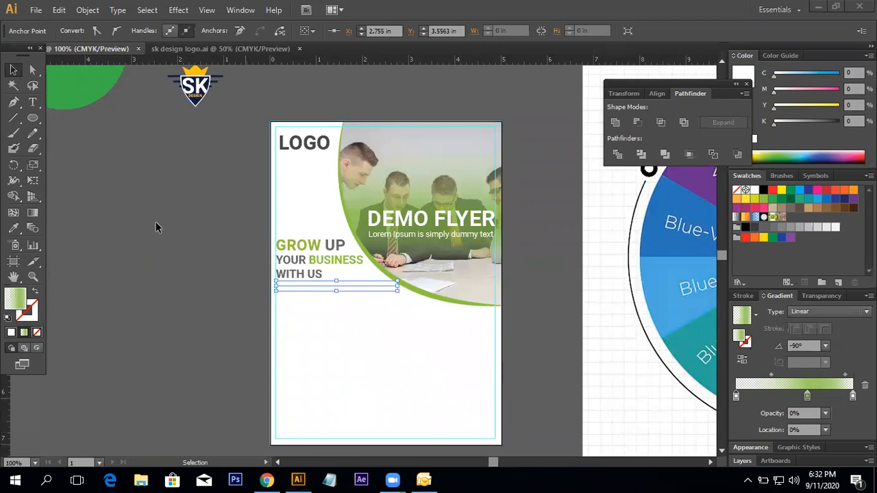
left_click(343, 314)
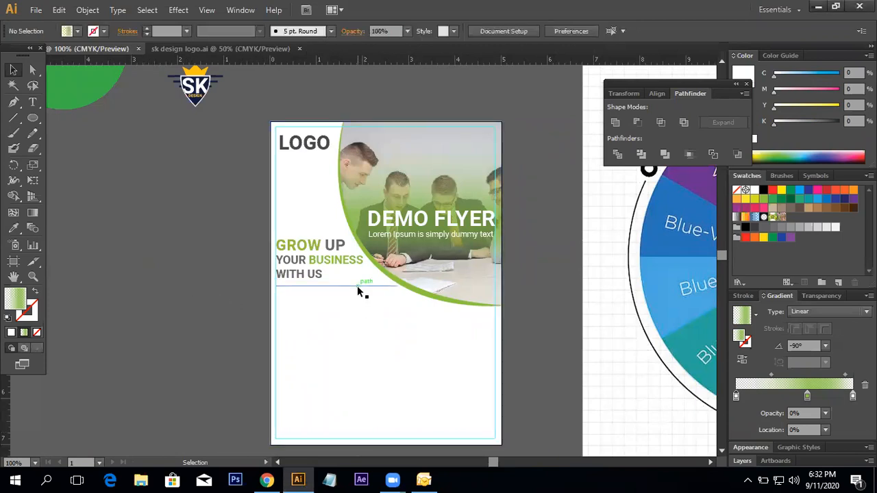
Swap the slogan line's fill and stroke, and give it a black 2 pt stroke.
left_click(357, 286)
left_click(33, 292)
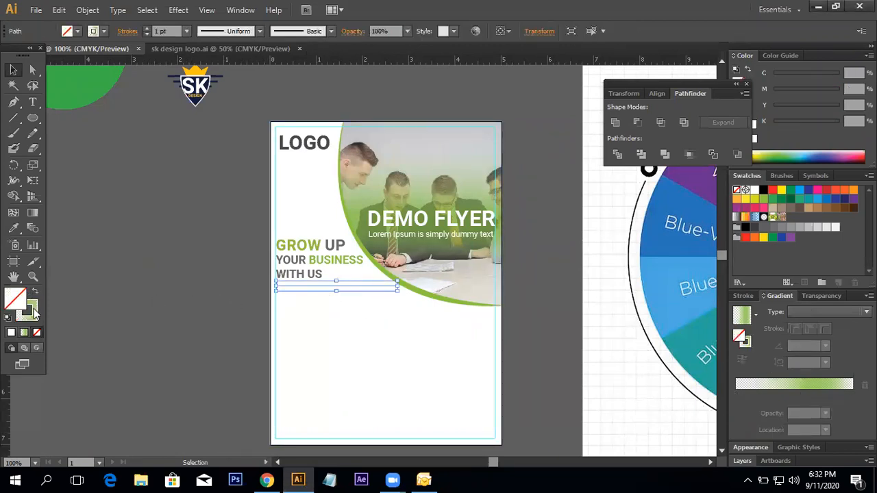
left_click(763, 191)
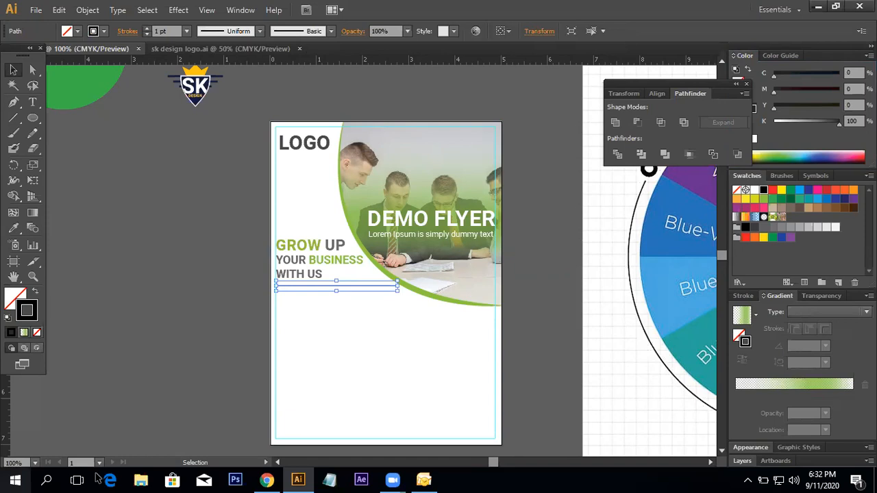
left_click(147, 28)
left_click(172, 141)
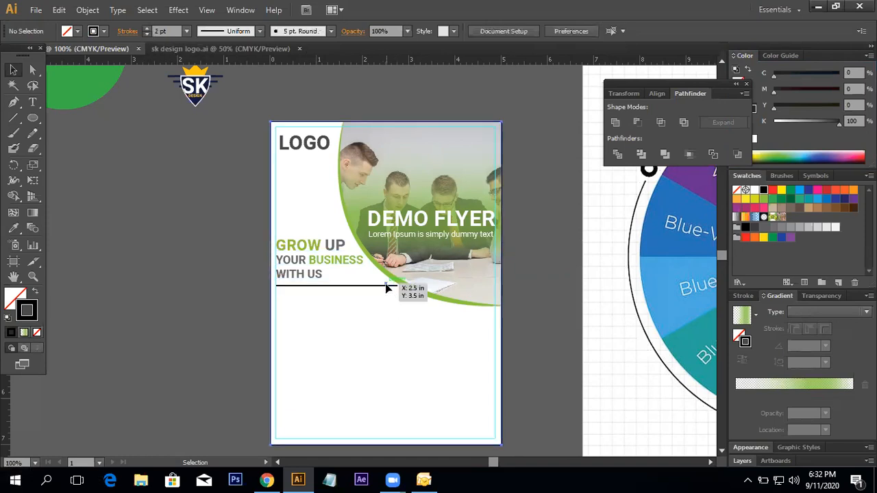
Change the slogan line's stroke to dark gray, C 59.7, M 52.05, Y 50.32, K 20.23.
left_click(386, 287)
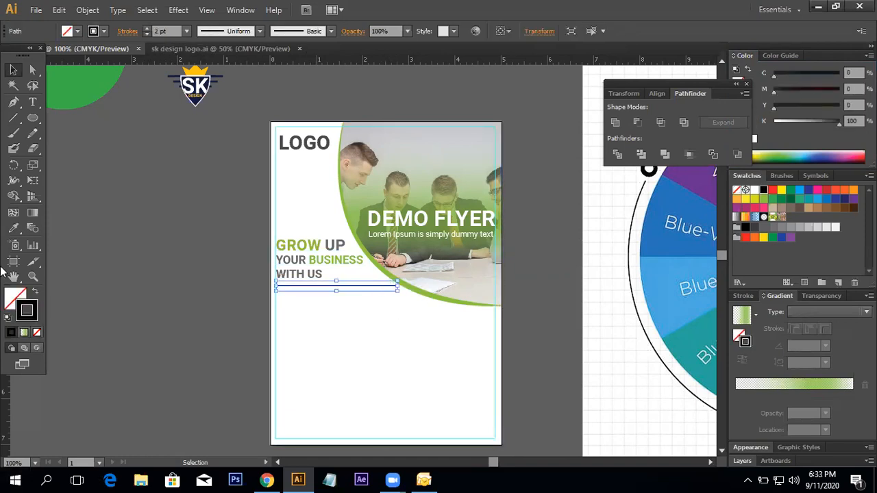
double_click(26, 311)
left_click(572, 182)
left_click(178, 255)
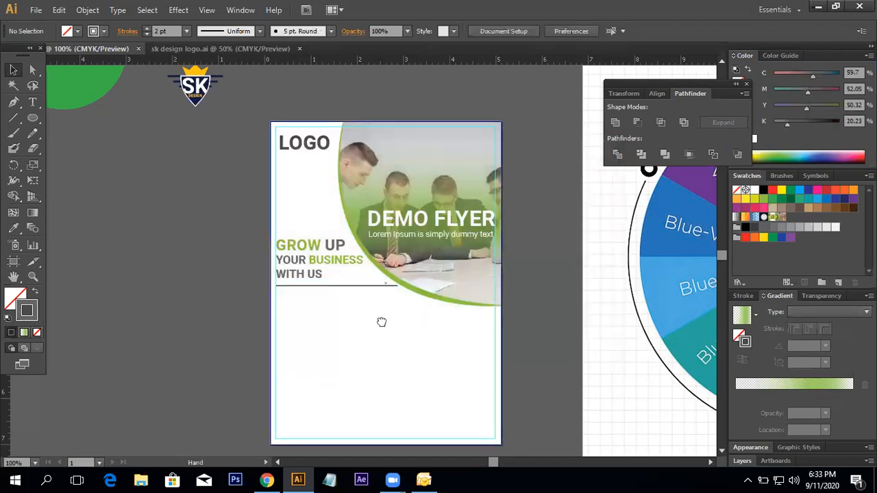
Send the slogan line and the white page background to the back, behind the curved header shape.
left_click_drag(382, 322, 353, 327)
left_click(347, 298, "ctrl")
left_click_drag(338, 291, 308, 400)
left_click_drag(317, 320, 323, 310)
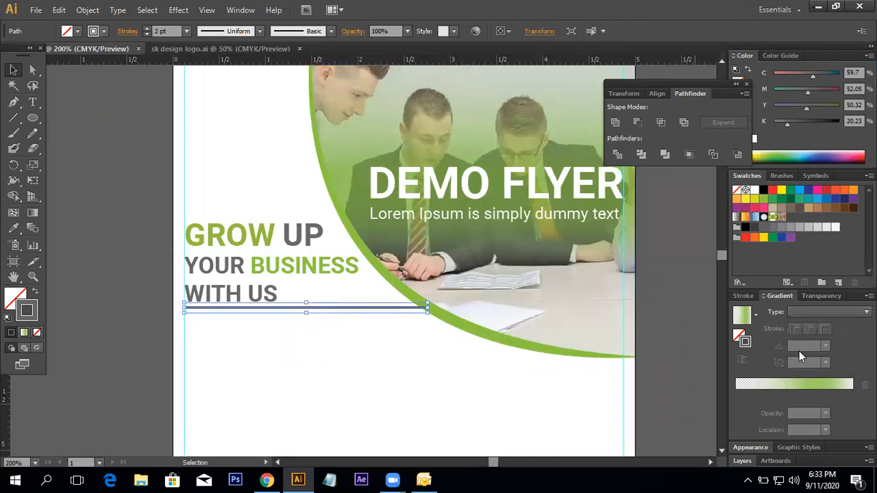
right_click(362, 310)
left_click(338, 326)
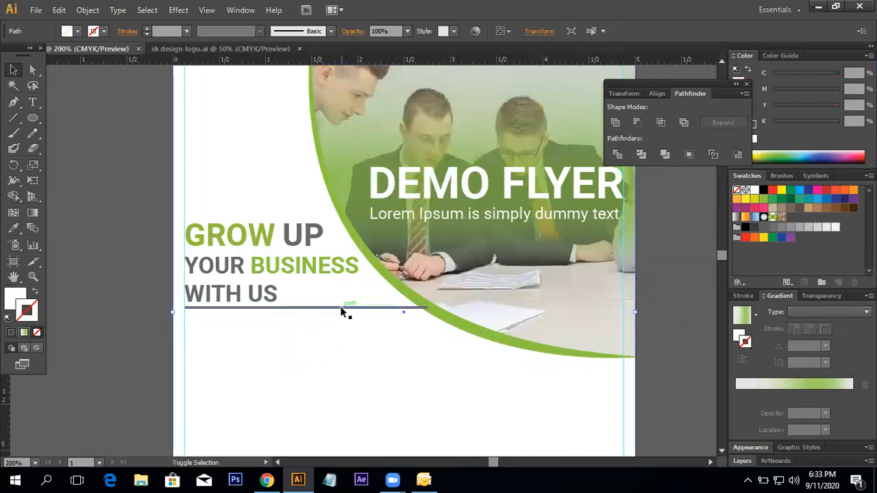
right_click(342, 312)
mouse_move(439, 285)
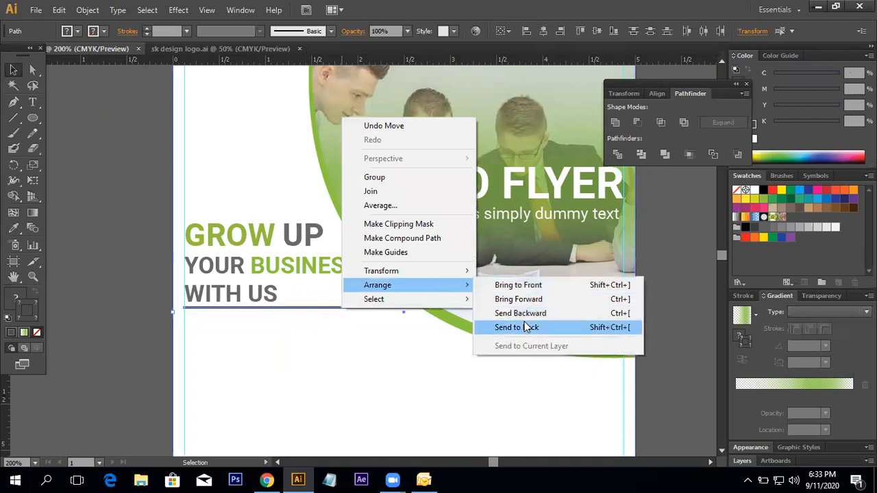
left_click(526, 328)
left_click(678, 324)
Thicken the line below the slogan to 4 pt and adjust its vertical position slightly.
left_click_drag(478, 336, 483, 288)
left_click(355, 288, "ctrl+alt")
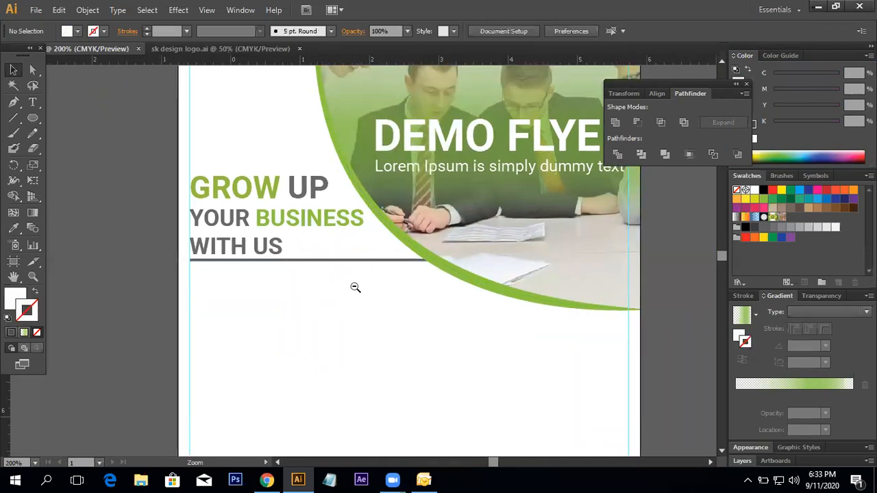
left_click(355, 287, "ctrl+alt")
left_click(341, 314)
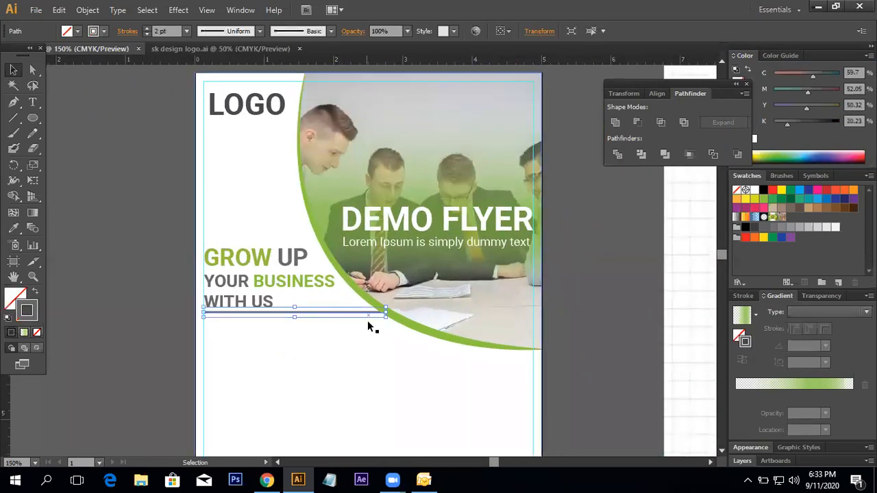
left_click(148, 28)
left_click(148, 87)
left_click_drag(344, 311, 345, 316)
key("space")
left_click(365, 286, "ctrl+alt")
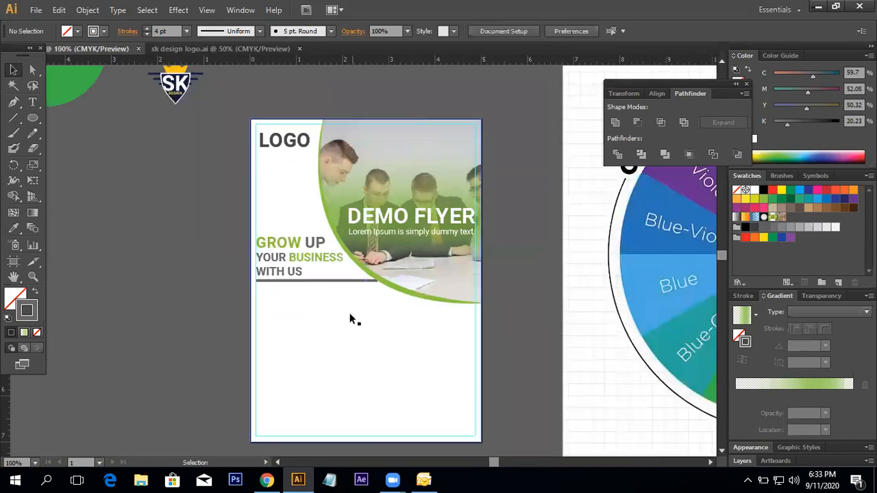
Duplicate the gray line above the slogan so that the text sits between two lines.
left_click(358, 282)
left_click(358, 280)
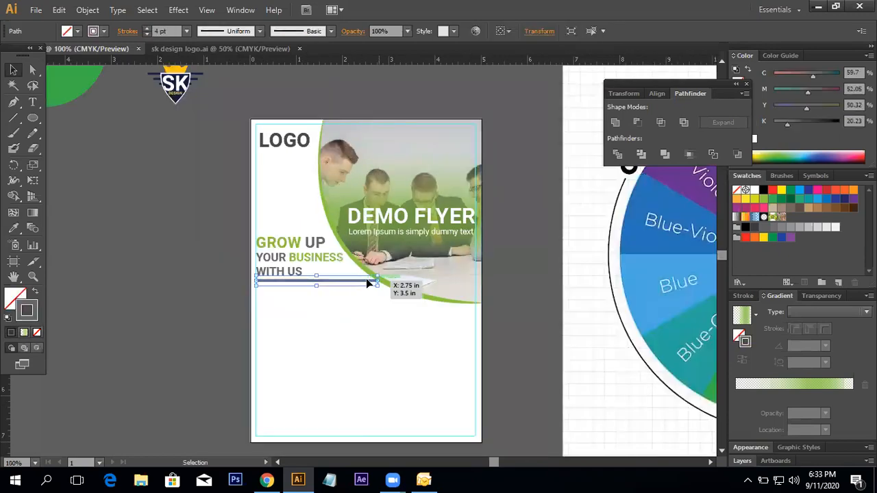
left_click_drag(378, 277, 347, 230)
left_click(561, 303)
left_click(233, 257)
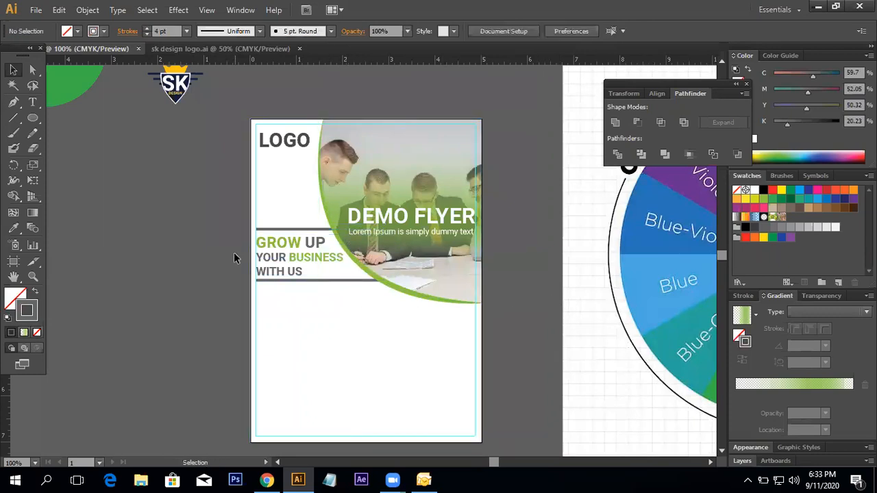
Undo both slogan lines together with their stroke formatting and stacking changes.
key("ctrl+z")
left_click(536, 290)
key("ctrl+z")
key("ctrl+z")
key("ctrl+z")
key("ctrl+z")
key("ctrl+z")
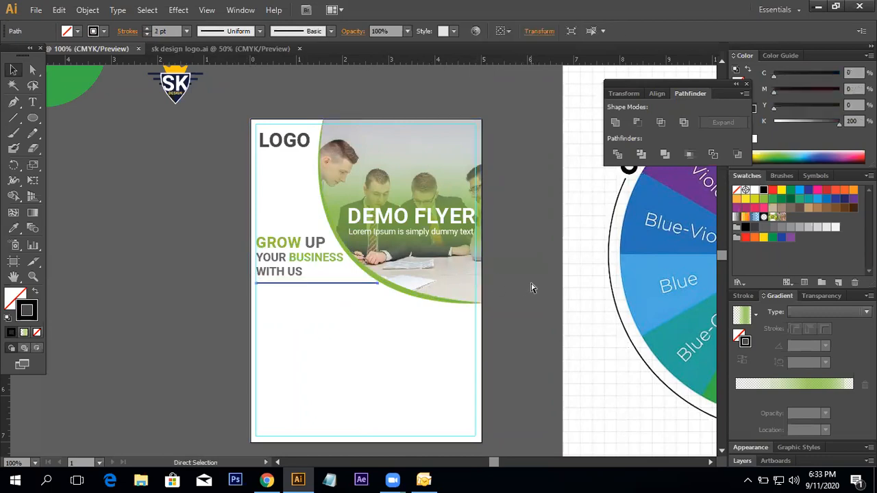
key("ctrl+z")
key("ctrl+z")
key("ctrl+z")
key("ctrl+z")
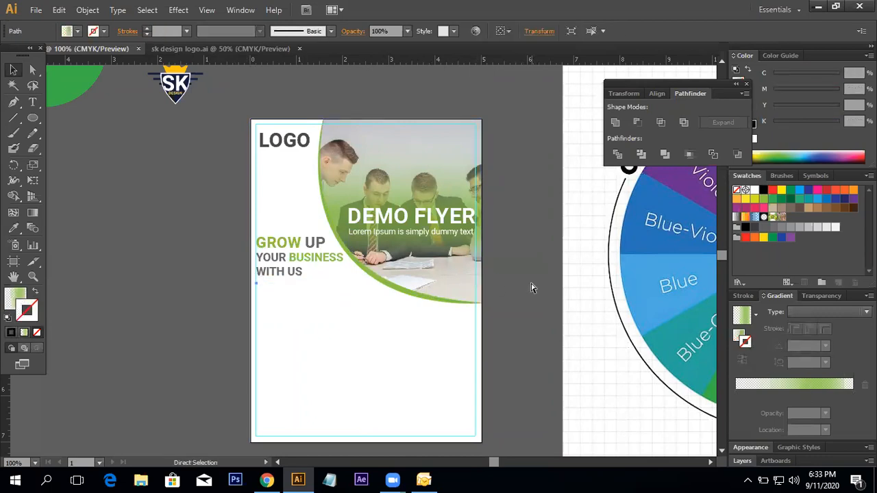
Try the slogan text block slightly higher on the page, and undo the move.
key("space")
left_click_drag(525, 283, 509, 290)
left_click(283, 277, "ctrl")
left_click_drag(325, 289, 233, 357)
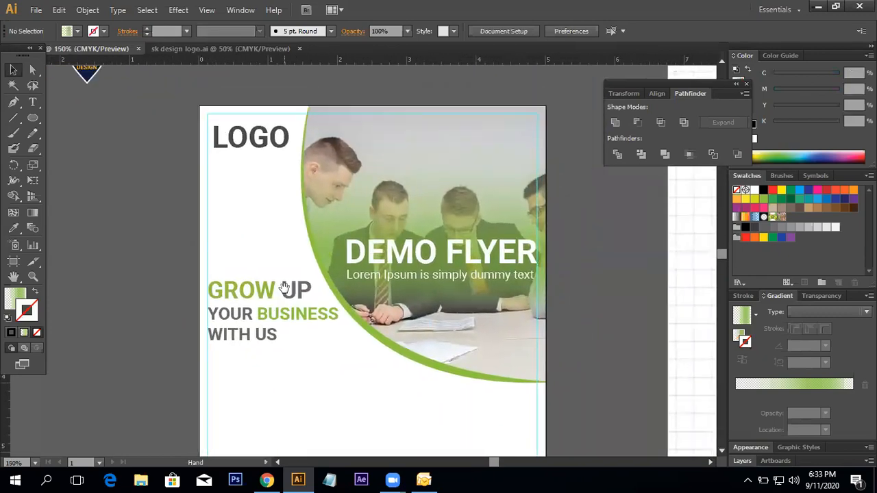
left_click(280, 301)
left_click_drag(280, 298, 289, 282)
key("ctrl+z")
key("ctrl+z")
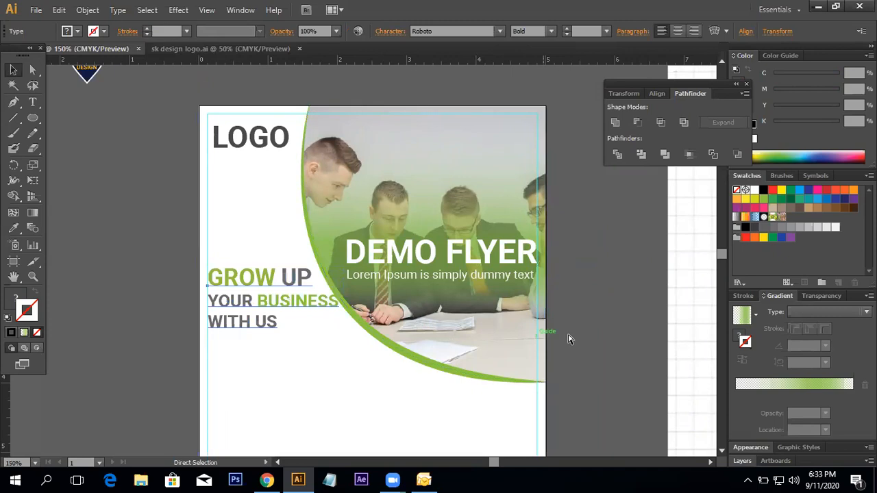
Move the three-line slogan text block slightly down, keeping it aligned with the margin guide.
left_click(591, 306)
left_click_drag(434, 306, 306, 279)
left_click(385, 290, "ctrl+alt")
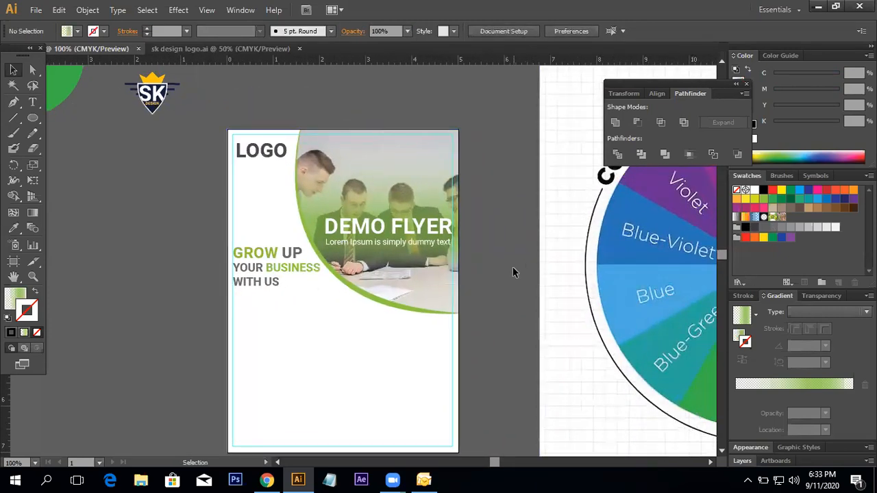
left_click(286, 268)
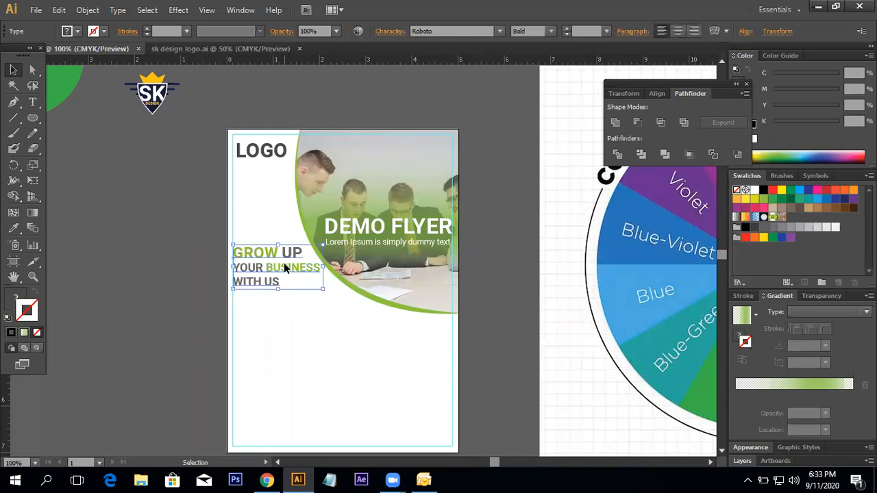
left_click_drag(284, 263, 284, 267)
left_click(511, 324)
Fill the white page background with the photo overlay's green gradient, and run it vertically down the page at -90°.
left_click_drag(329, 345, 291, 303)
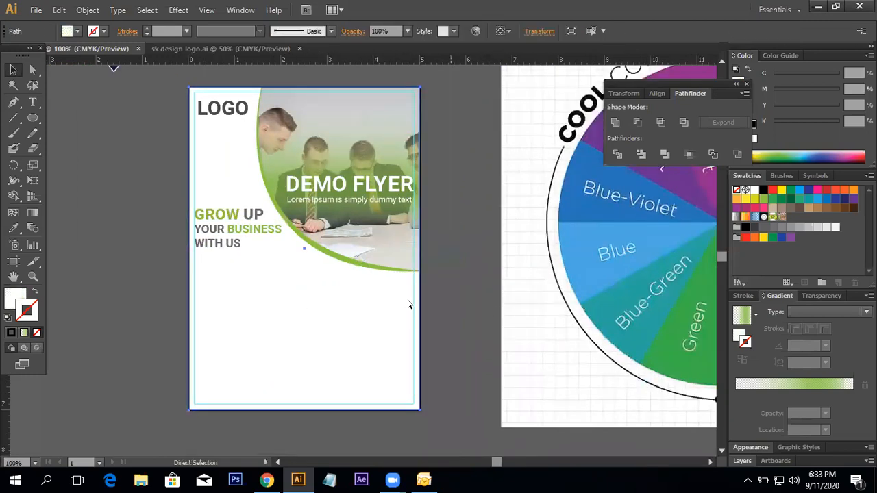
left_click(359, 294, "ctrl+alt")
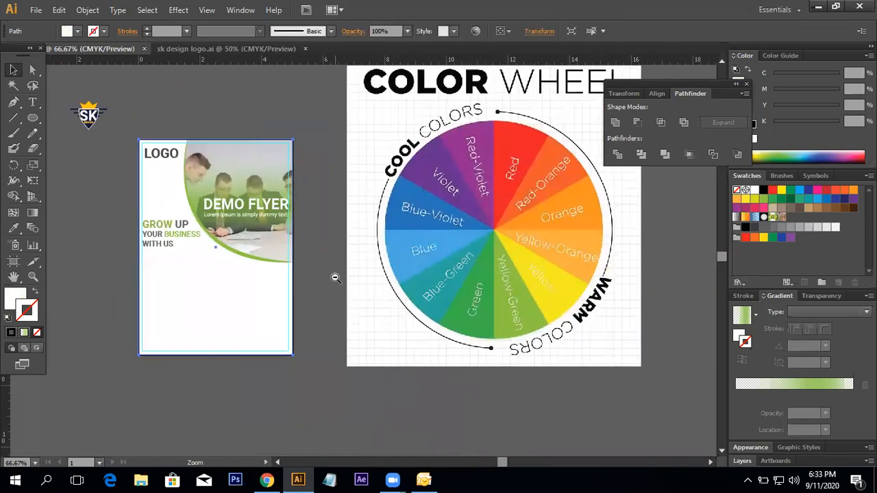
left_click(335, 277, "ctrl+alt")
key("i")
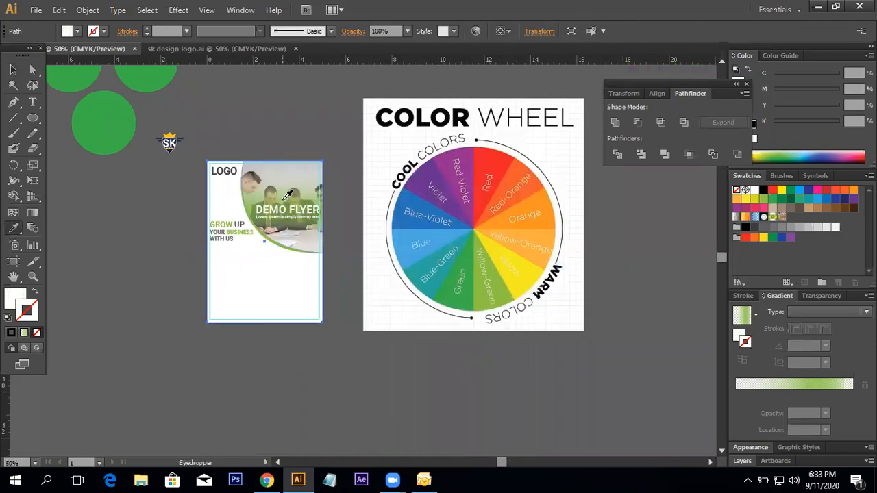
left_click(285, 198)
left_click(32, 213)
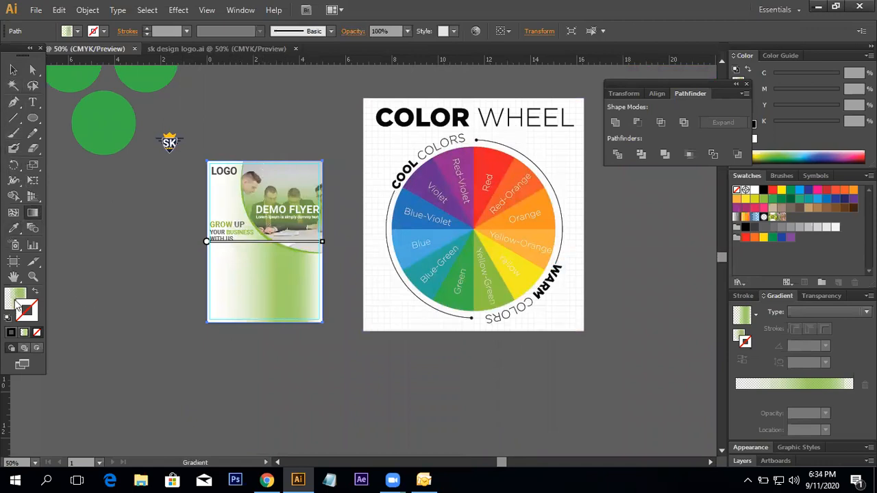
left_click_drag(265, 335, 278, 312)
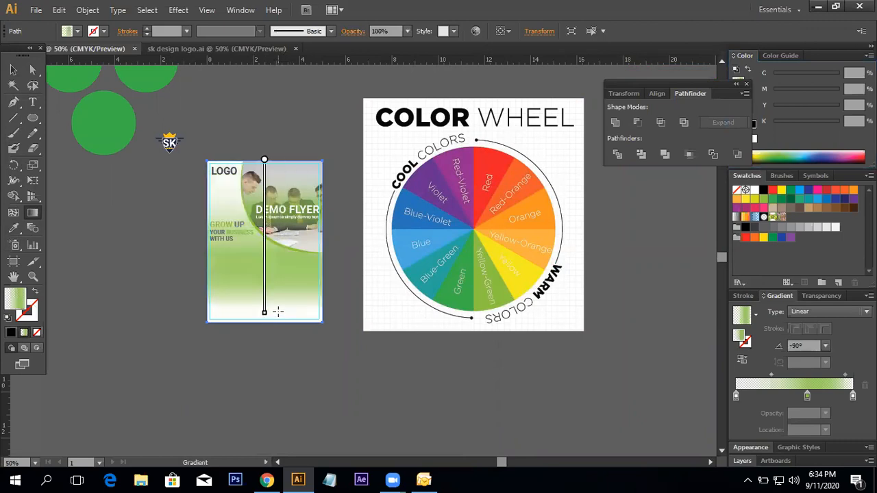
Run the page background's vertical gradient over the full page height, with the transparent stop at 0% and the green stop at 100%.
left_click_drag(281, 267, 279, 341)
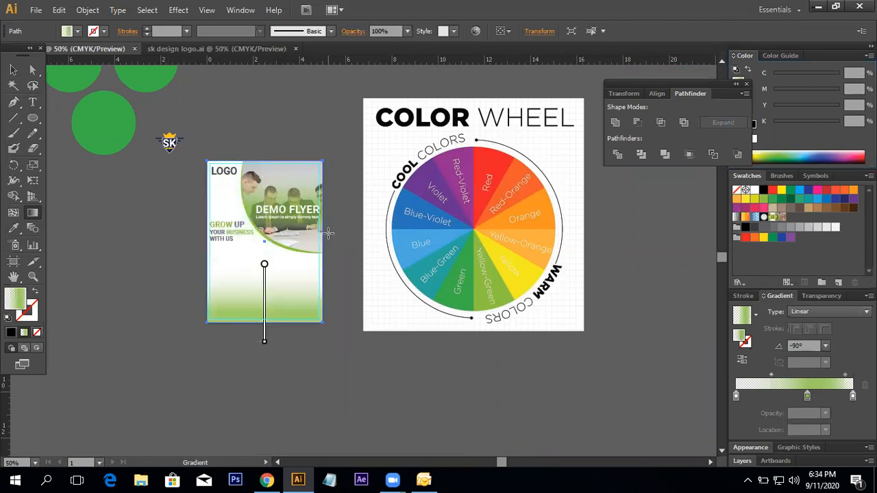
left_click_drag(277, 168, 277, 318)
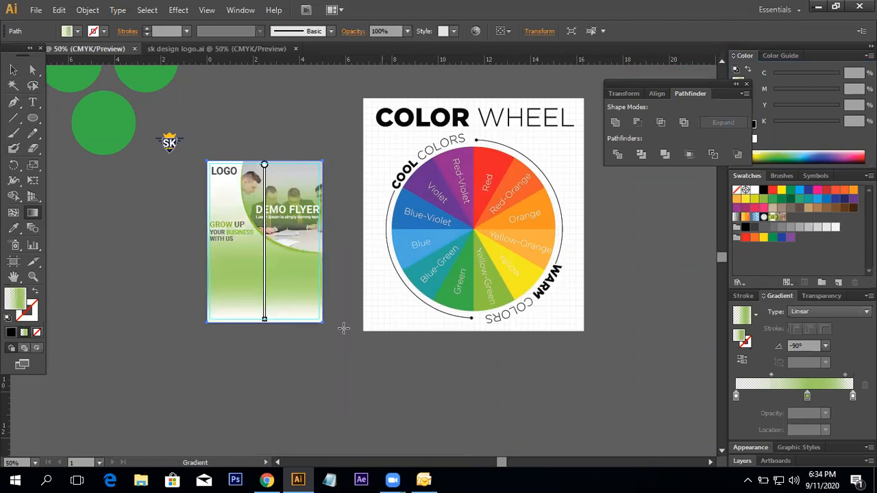
left_click_drag(737, 396, 737, 444)
left_click_drag(807, 396, 736, 396)
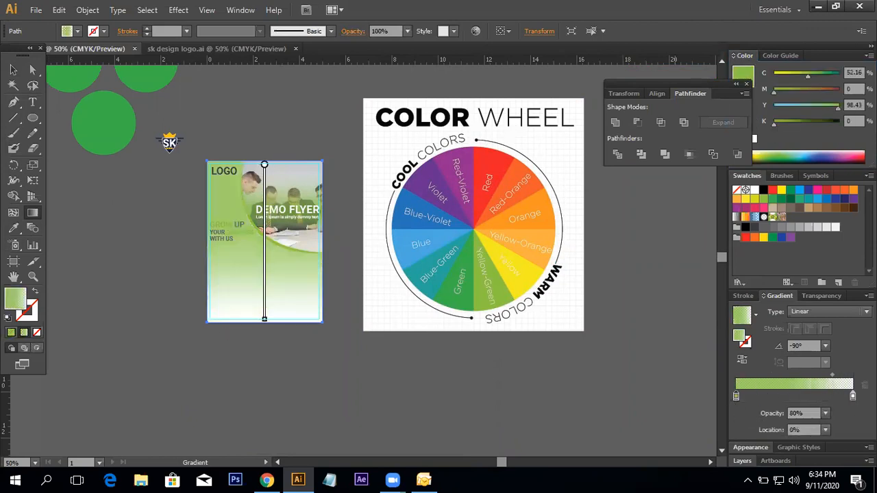
left_click_drag(852, 397, 775, 397)
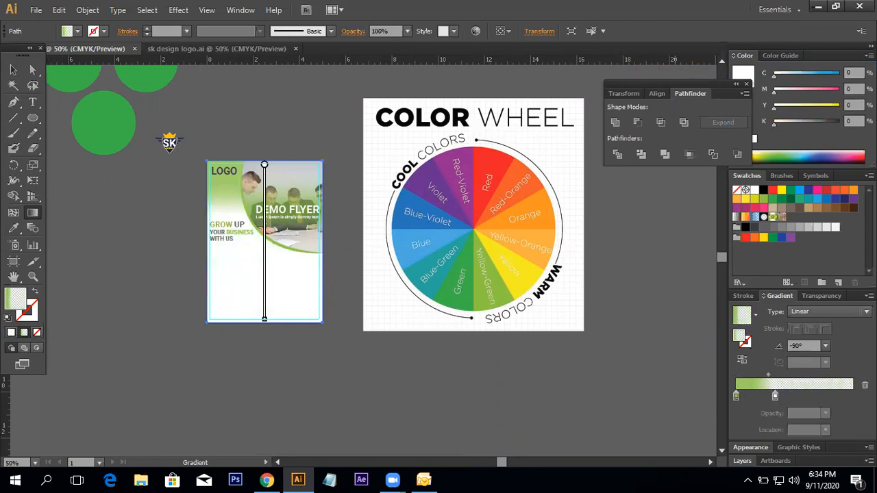
left_click_drag(734, 396, 852, 397)
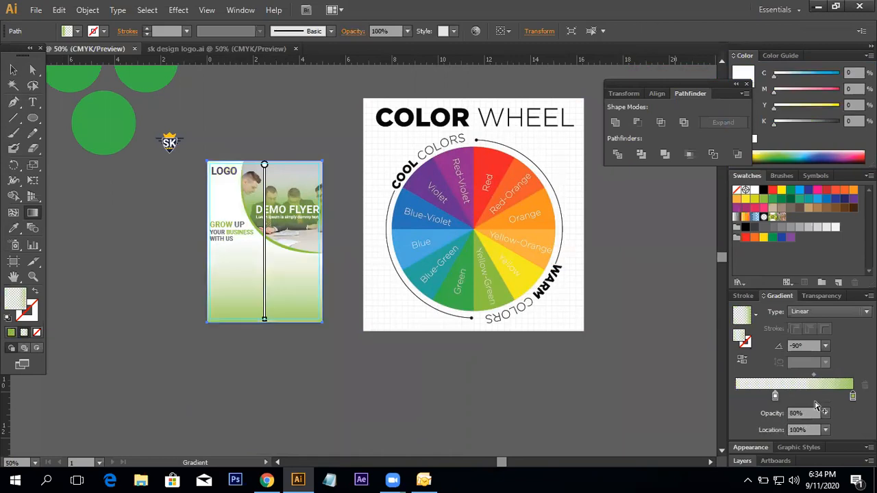
left_click_drag(775, 396, 736, 396)
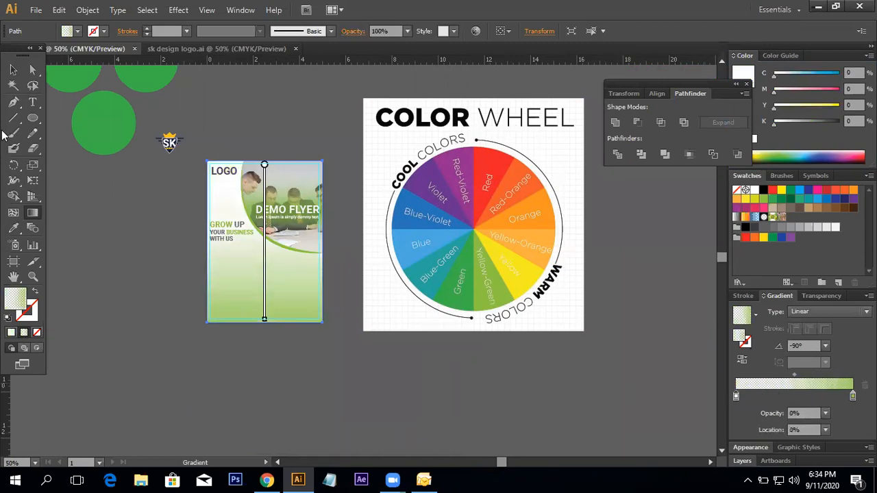
Shift the midpoint of the page background's gradient to 79.57%, concentrating the green toward the bottom of the page.
left_click(14, 70)
left_click(346, 264)
left_click(413, 280, "ctrl")
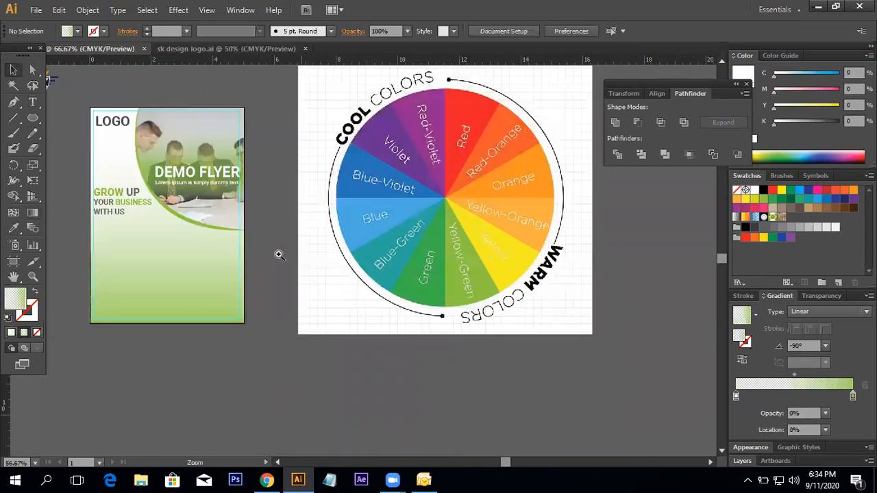
left_click(279, 252, "ctrl")
left_click_drag(327, 253, 416, 296)
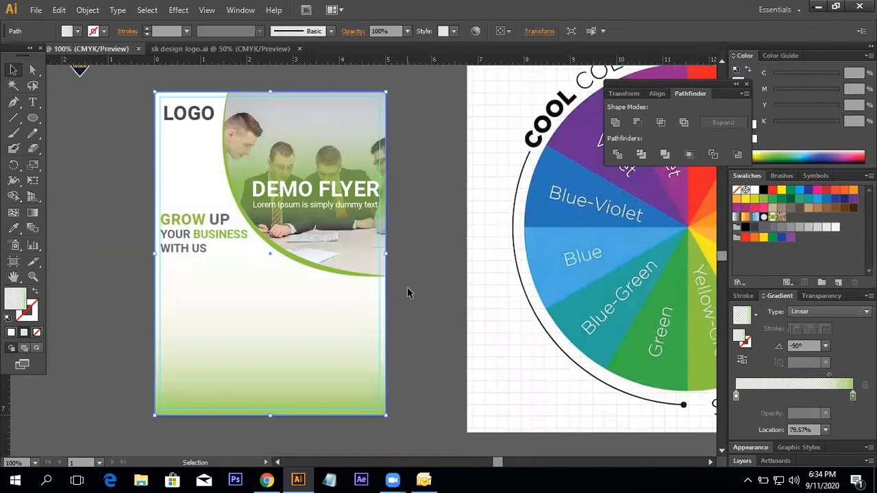
left_click(443, 284)
Set the green stop of the header photo overlay's gradient to 60% opacity.
left_click_drag(407, 350, 415, 301)
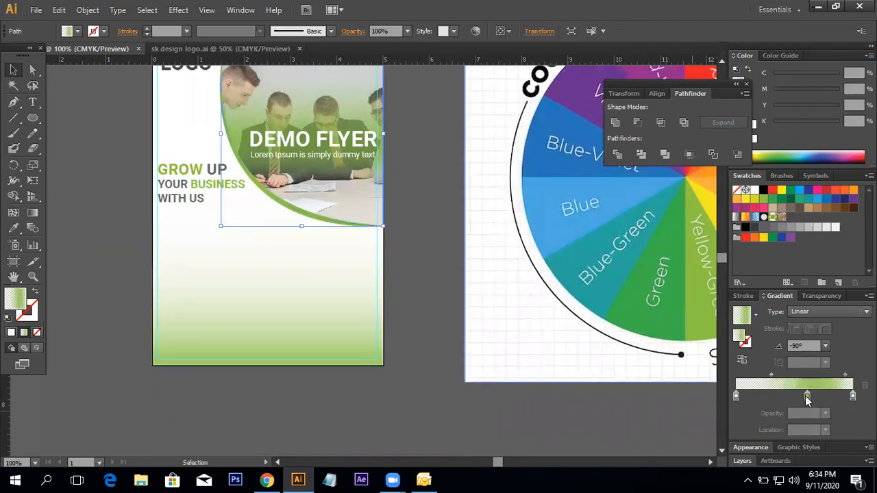
left_click(808, 397)
left_click(826, 414)
left_click(840, 342)
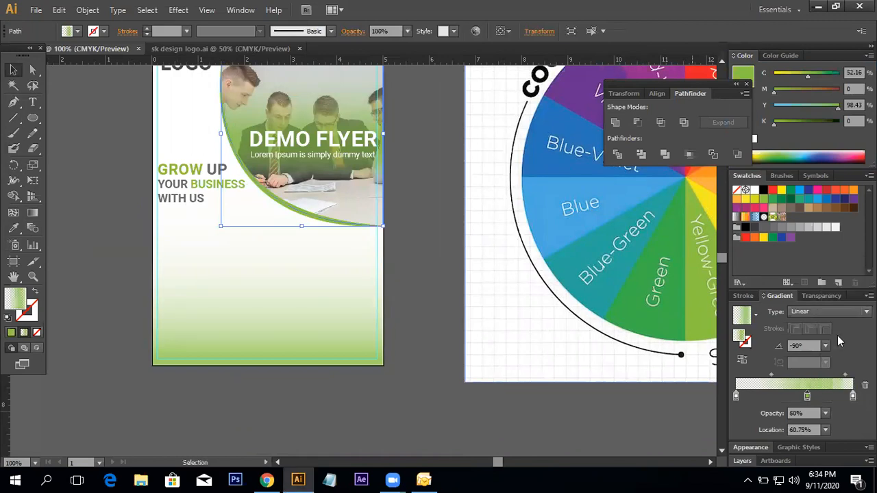
left_click(440, 188)
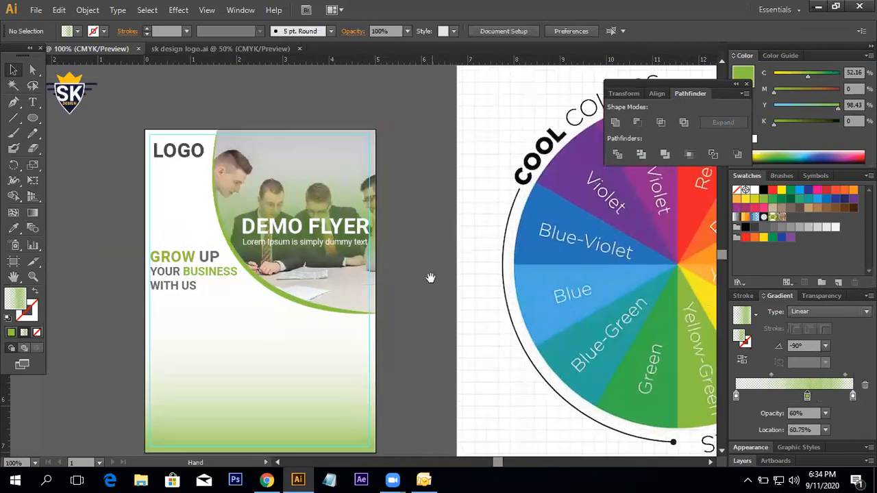
scroll(430, 293, "down", 2)
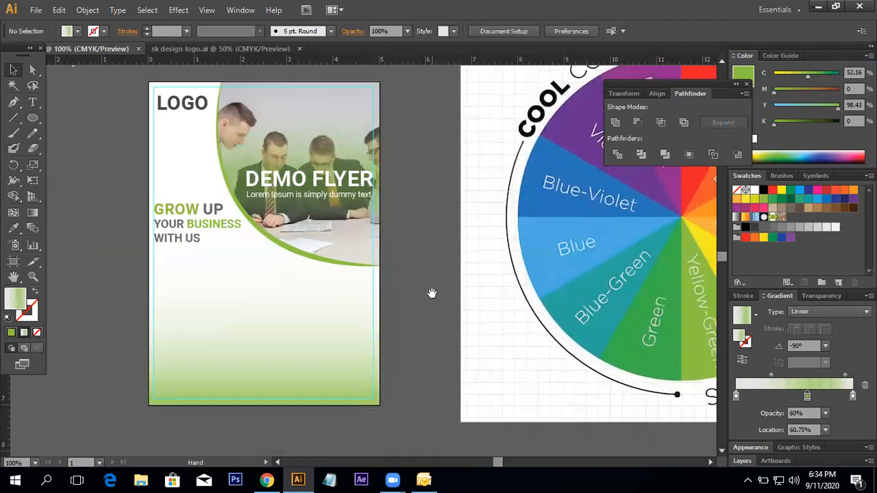
key("ctrl+z")
left_click(499, 317)
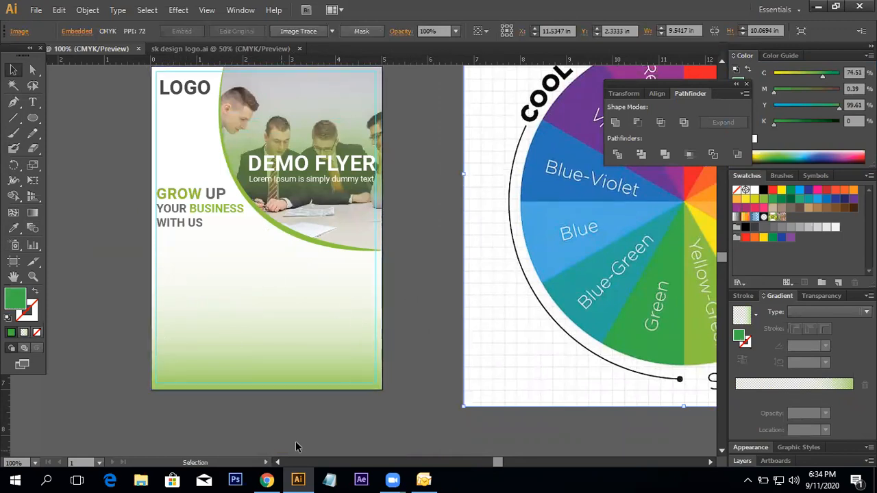
Switch to Chrome and copy the opening of the "What is Lorem Ipsum?" paragraph through "type specimen book."; return to Illustrator.
left_click(267, 480)
left_click_drag(144, 194, 397, 233)
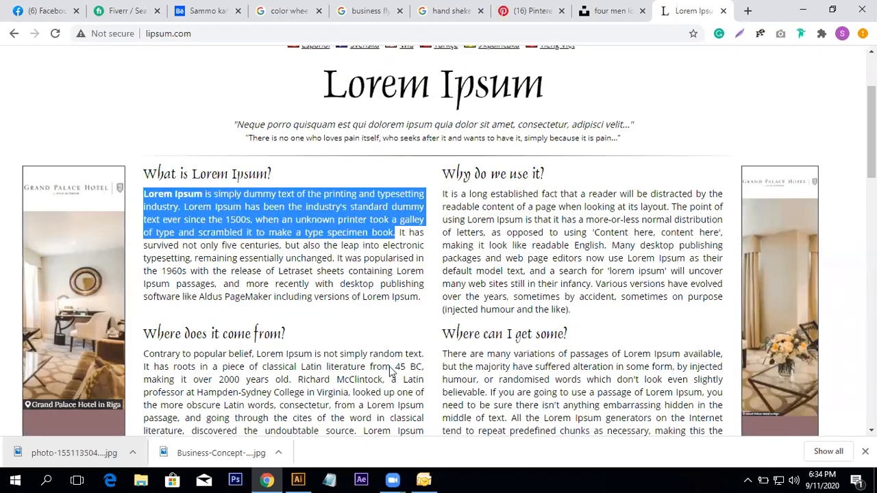
key("alt+Tab")
Draw a text area in the empty space left of the flyer and paste the copied Lorem Ipsum paragraph into it.
left_click_drag(342, 291, 322, 270)
left_click(449, 283, "ctrl+alt")
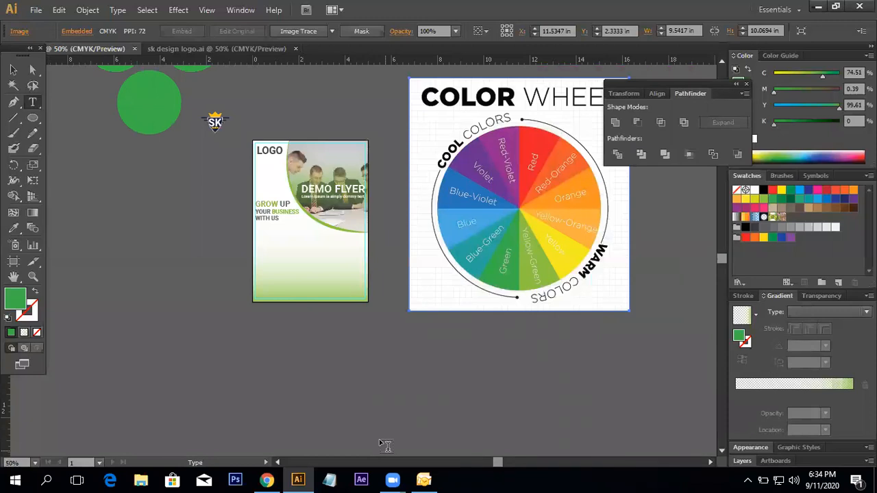
left_click_drag(137, 223, 264, 242)
left_click(265, 242, "ctrl")
left_click_drag(319, 270, 159, 243)
left_click_drag(107, 208, 266, 288)
key("ctrl")
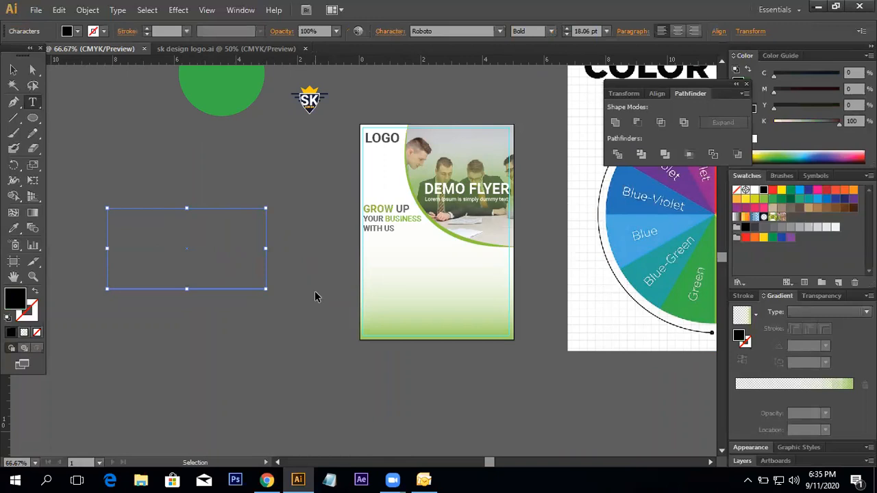
key("ctrl+v")
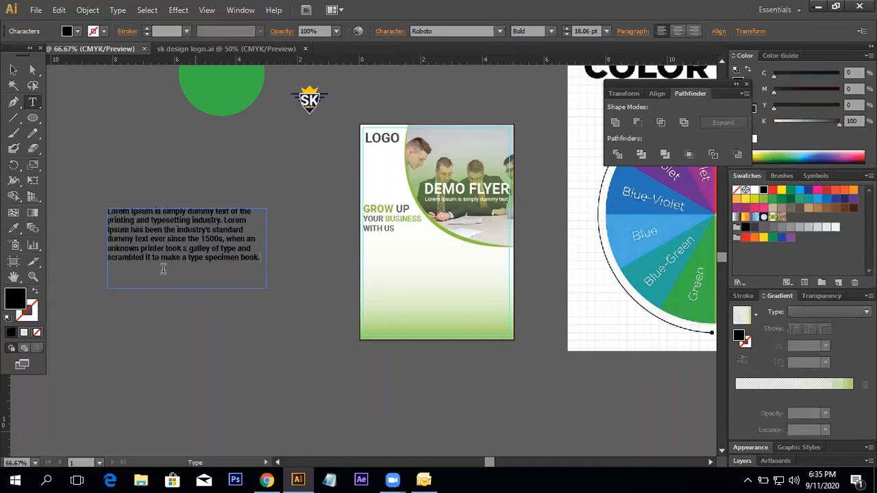
Move the pasted paragraph onto the flyer below the slogan and reduce the height of its text frame.
left_click(13, 70)
left_click(311, 187)
left_click(185, 269)
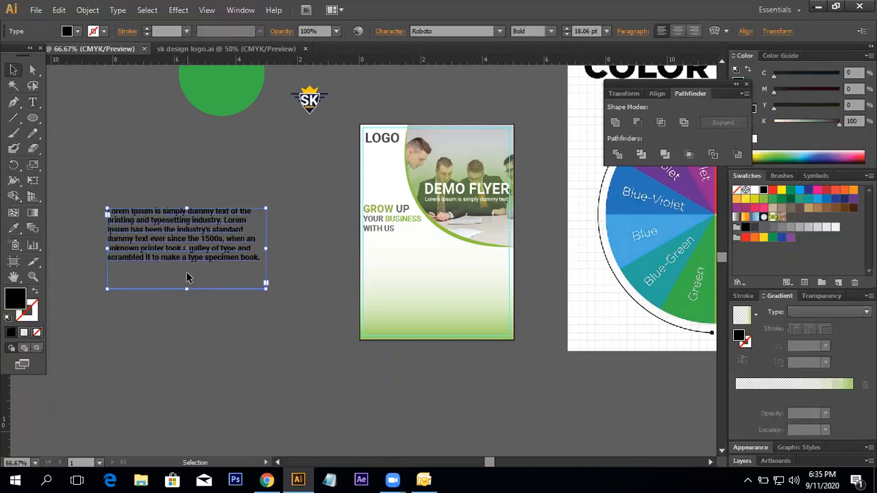
left_click_drag(185, 289, 452, 286)
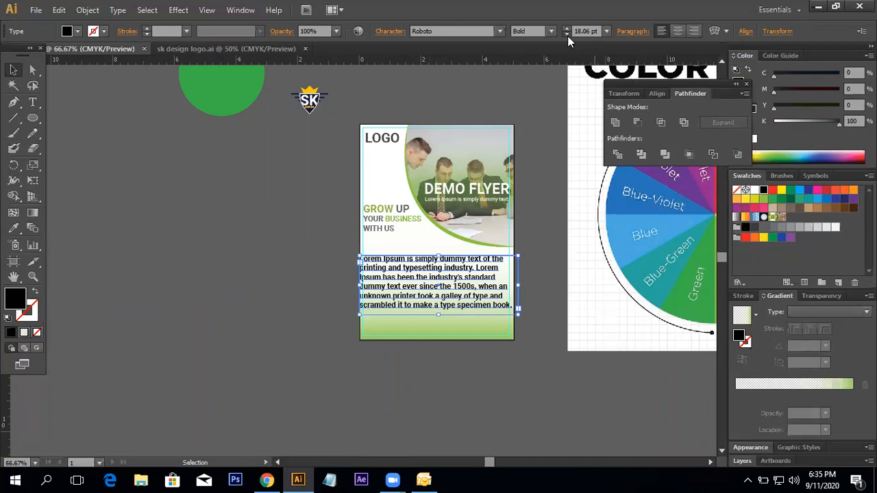
Set the paragraph's font size to 14 pt.
scroll(567, 35, "down", 8)
scroll(567, 30, "up", 4)
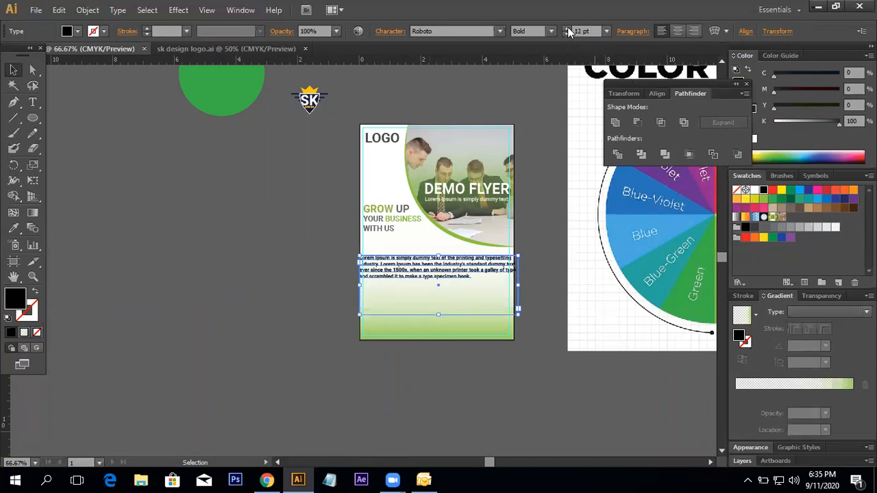
left_click(542, 276)
Recolor the paragraph text gray, with CMYK values 62.44, 54.45, 53.42 and 26.94.
left_click(429, 260, "ctrl")
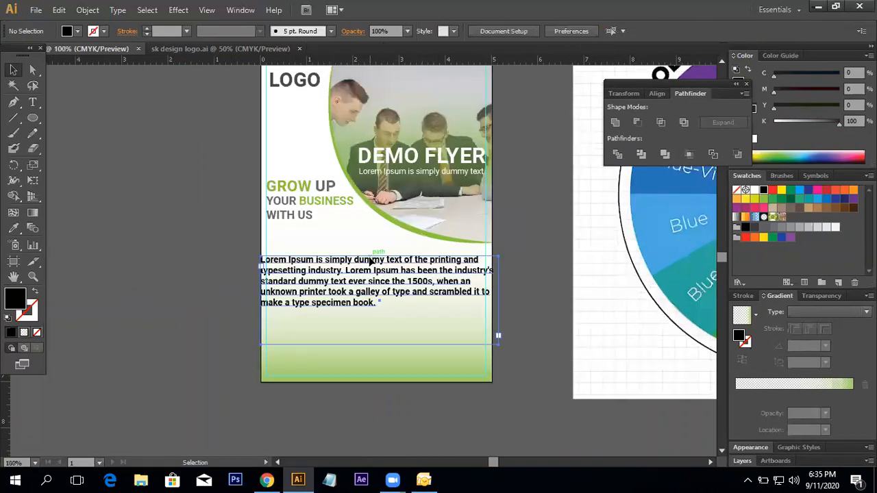
left_click(372, 260)
double_click(15, 299)
left_click_drag(288, 218, 306, 282)
left_click(565, 181)
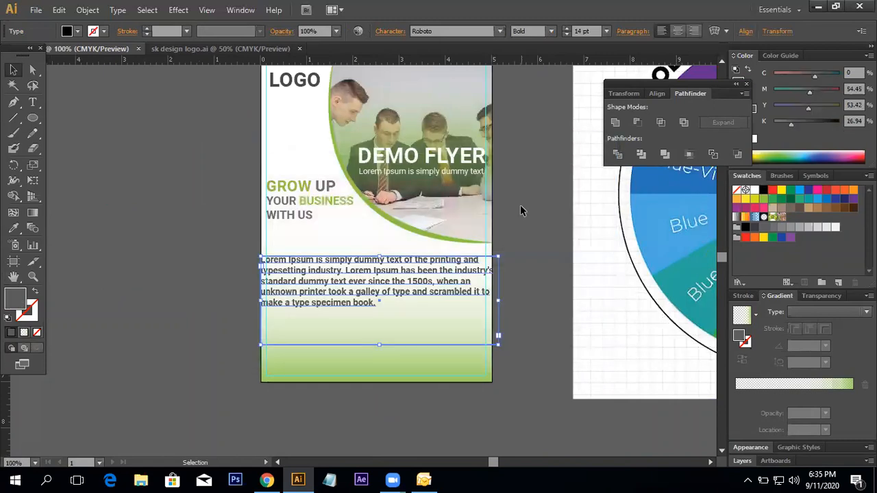
Justify the Lorem Ipsum paragraph with its last line aligned left.
left_click_drag(549, 272, 511, 292)
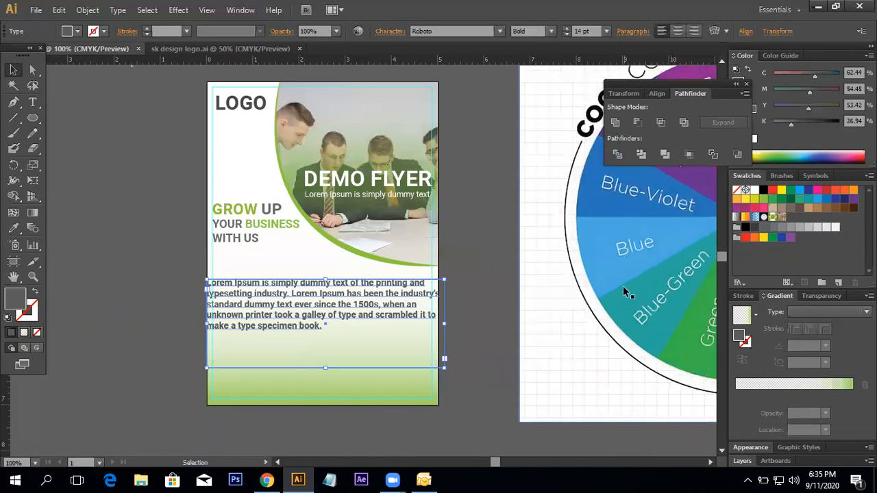
left_click(633, 31)
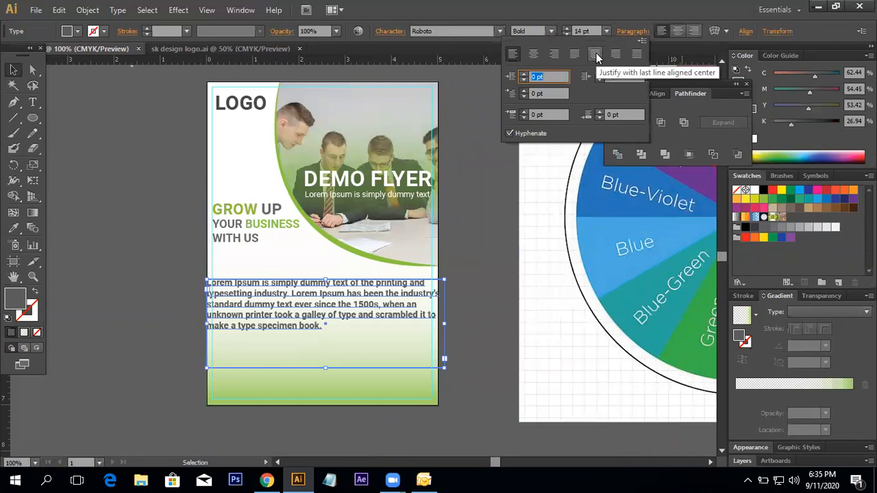
left_click(596, 53)
left_click(582, 57)
left_click(491, 281)
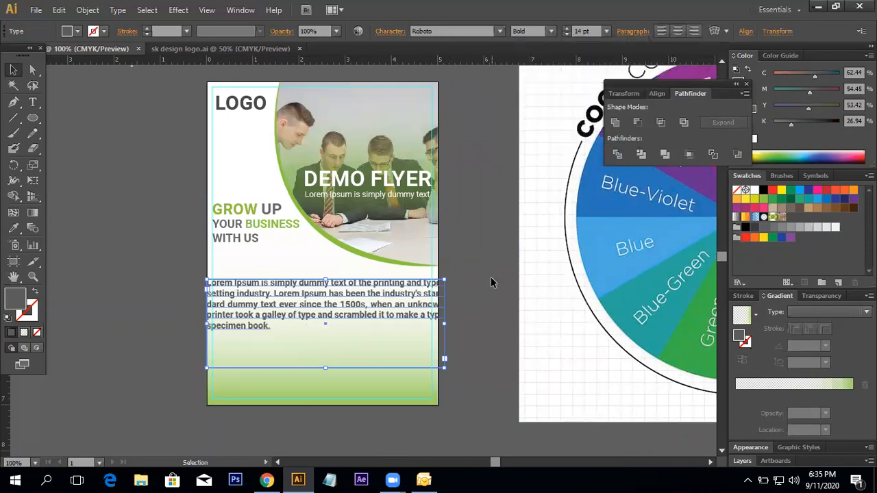
Fit the paragraph's text frame to the full width between the flyer's left and right margin guides.
left_click_drag(445, 280, 432, 284)
key("ctrl+shift+a")
left_click(366, 287, "ctrl")
left_click(358, 286, "ctrl")
left_click_drag(326, 290, 354, 294)
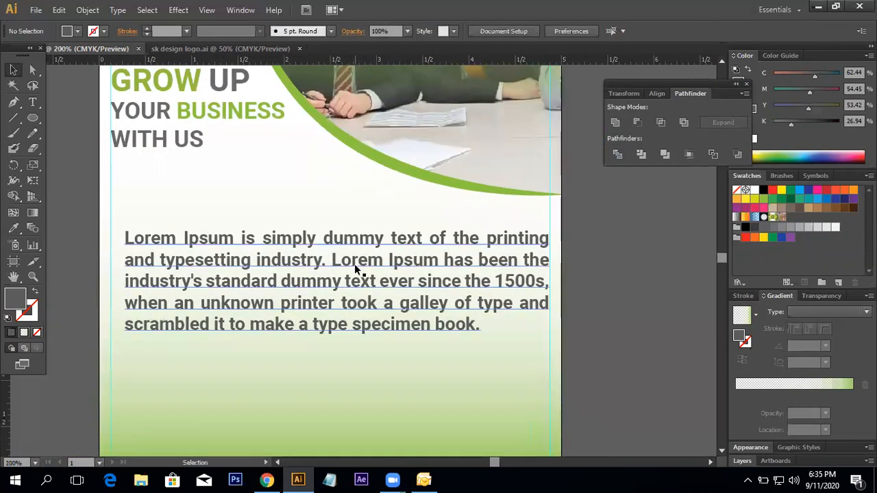
left_click(390, 242)
left_click_drag(390, 242, 374, 245)
scroll(530, 369, "down", 1)
left_click_drag(530, 369, 545, 378)
left_click(639, 322)
left_click_drag(604, 277, 609, 290)
Try the paragraph in Roboto Medium, and settle on the Roboto Regular style.
left_click(365, 268)
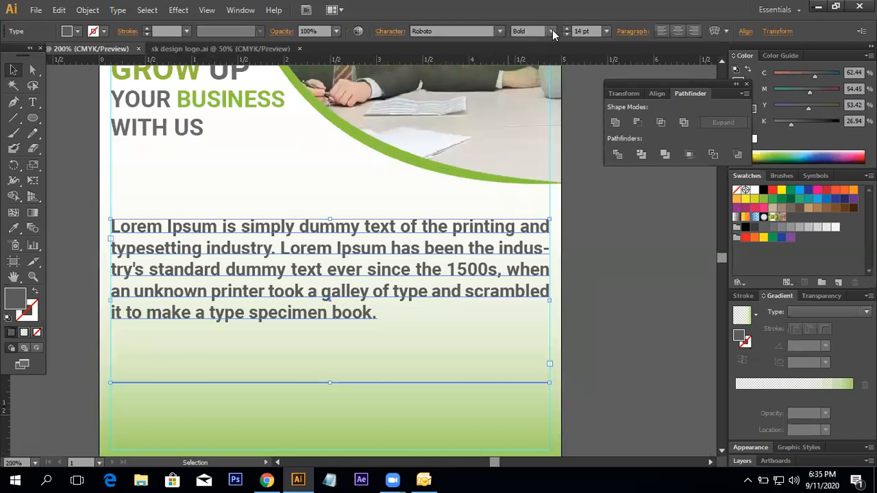
left_click(552, 30)
left_click(540, 131)
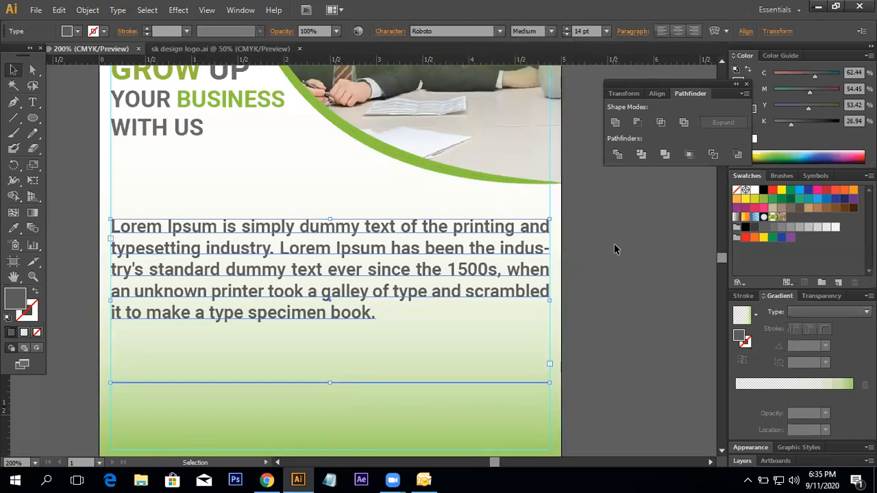
left_click(623, 31)
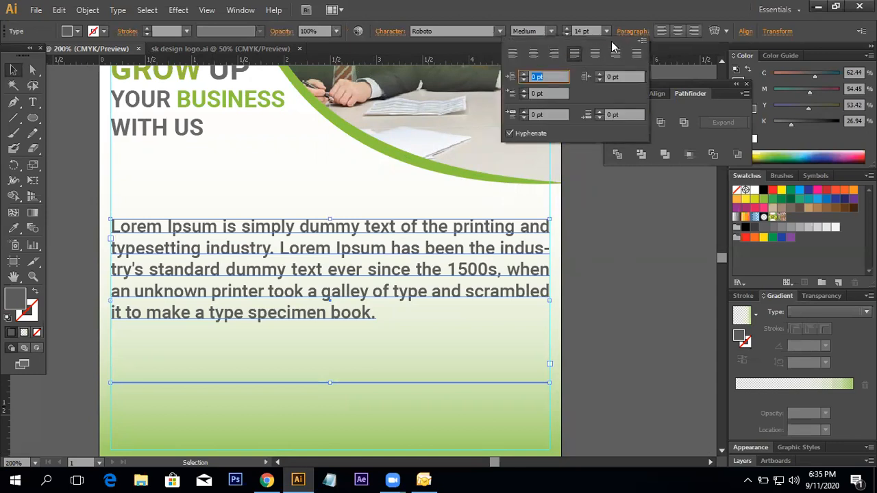
left_click(620, 31)
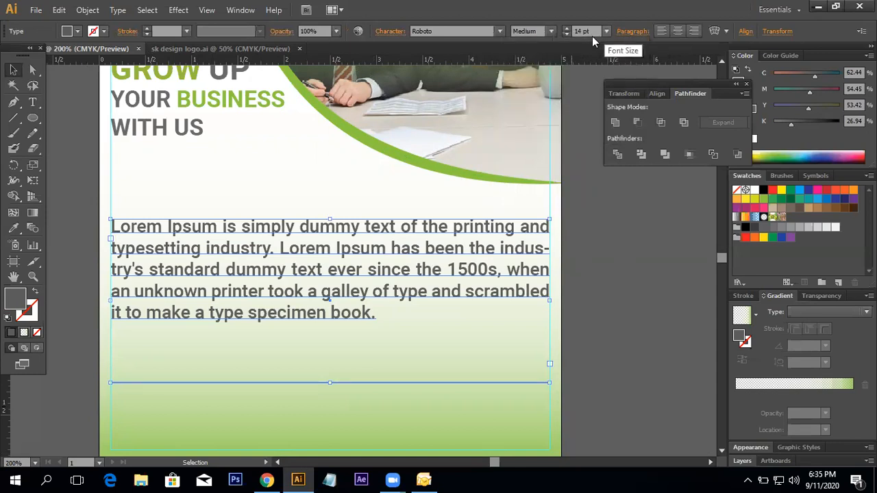
left_click(547, 31)
left_click(536, 102)
left_click(514, 329)
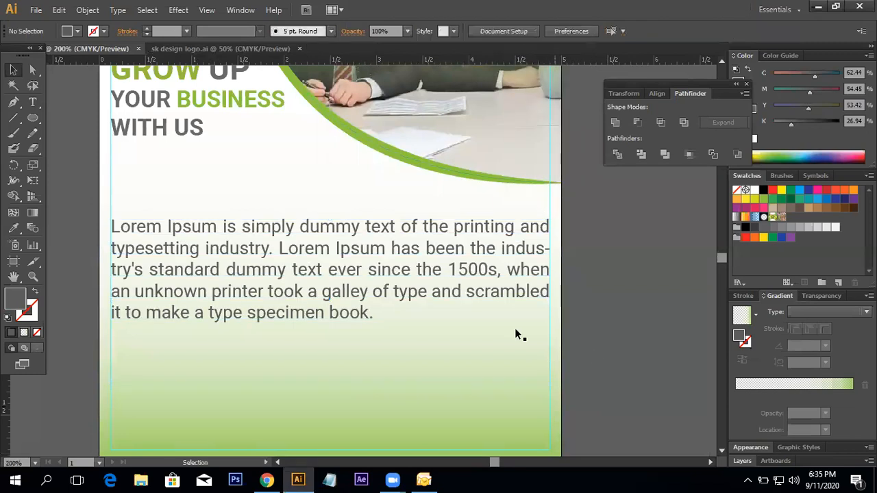
Shorten the paragraph's text frame so its bottom edge sits just below the last line of text.
left_click(482, 296)
left_click_drag(333, 378, 338, 327)
left_click(626, 343)
left_click(426, 275, "ctrl+alt")
left_click(423, 277, "ctrl+alt")
left_click_drag(450, 285, 491, 372)
Narrow the paragraph's text frame to a column about half the page wide, and extend it down to near the bottom margin guide.
left_click(401, 332)
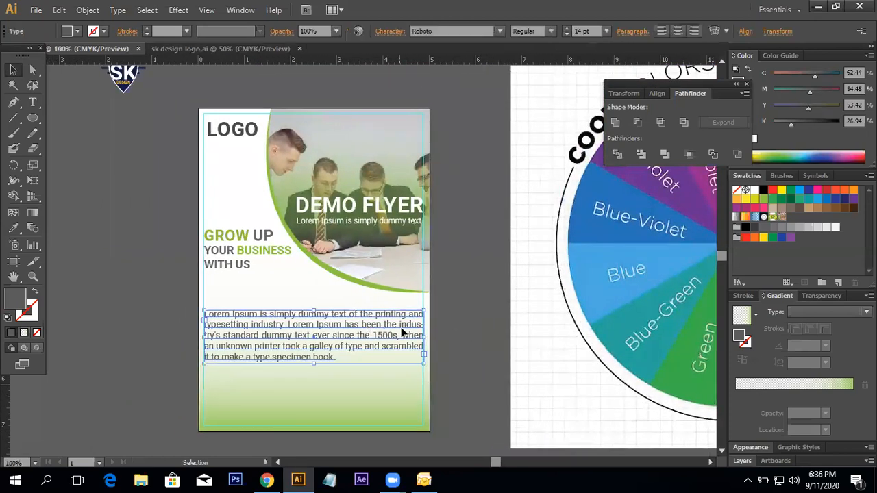
left_click_drag(423, 336, 317, 337)
left_click_drag(261, 364, 260, 422)
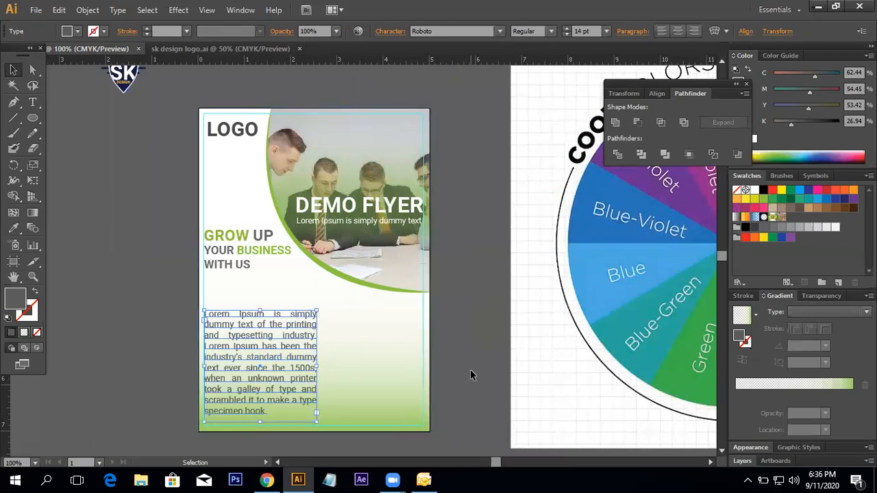
left_click(471, 371)
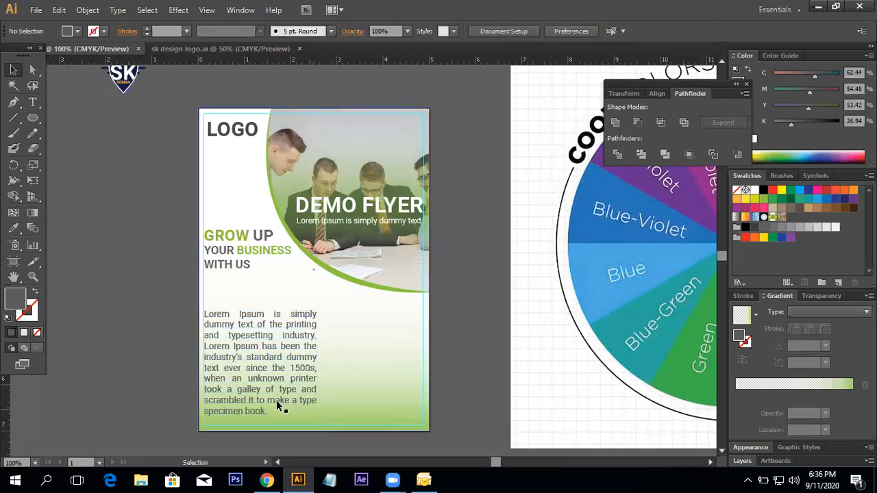
left_click(319, 267, "ctrl")
left_click(279, 332)
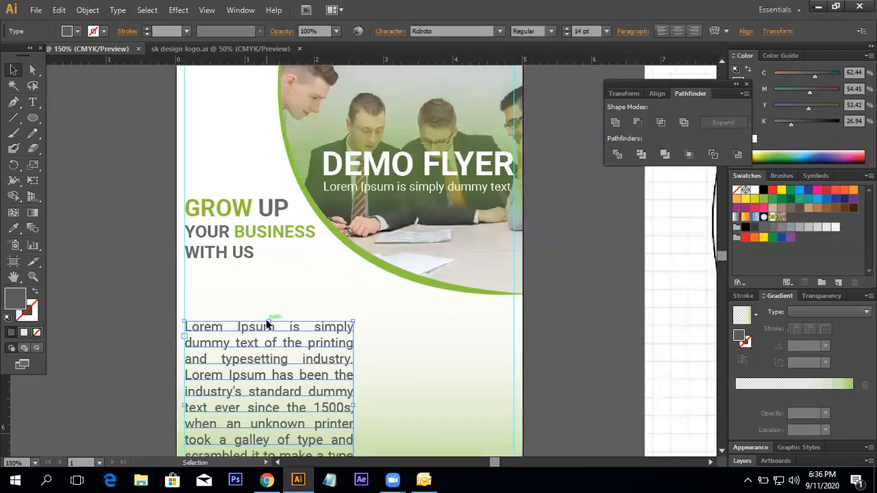
Try extending the top edge of the paragraph's text frame up toward the slogan, and undo it.
left_click_drag(268, 321, 277, 278)
key("space")
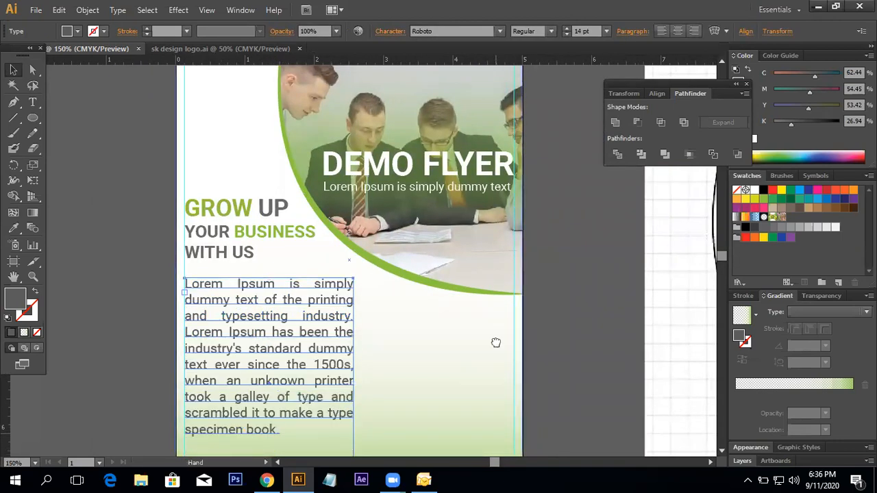
left_click_drag(495, 343, 495, 296)
key("ctrl+z")
left_click(600, 296)
scroll(597, 282, "down", 1)
left_click(279, 308)
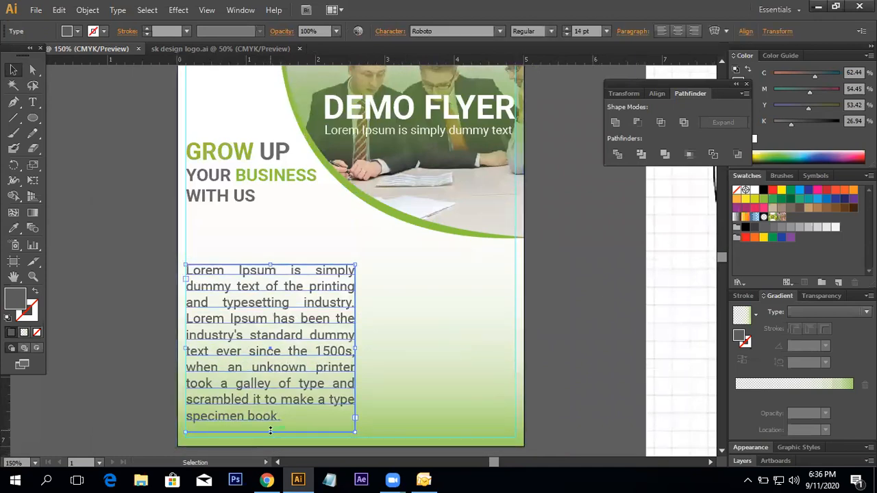
left_click(555, 353)
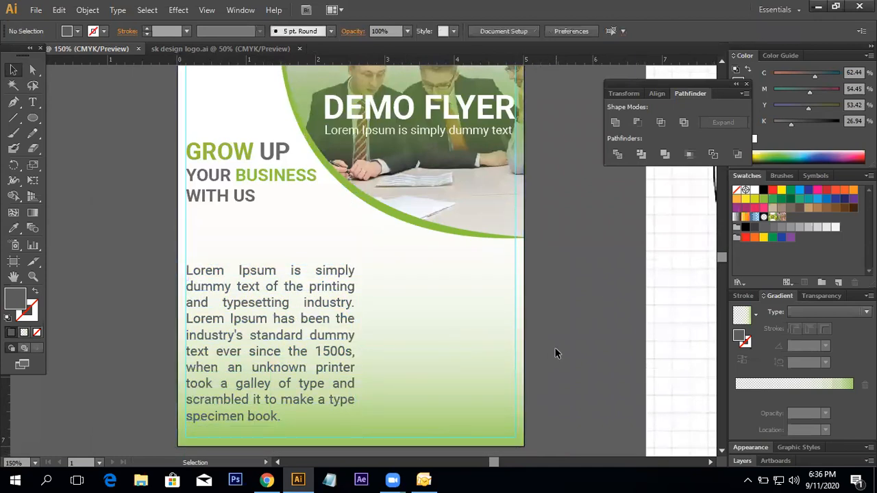
Add the heading "ABOUT OUR WORK" and place it just above the paragraph at the flyer's left margin guide.
left_click(35, 102)
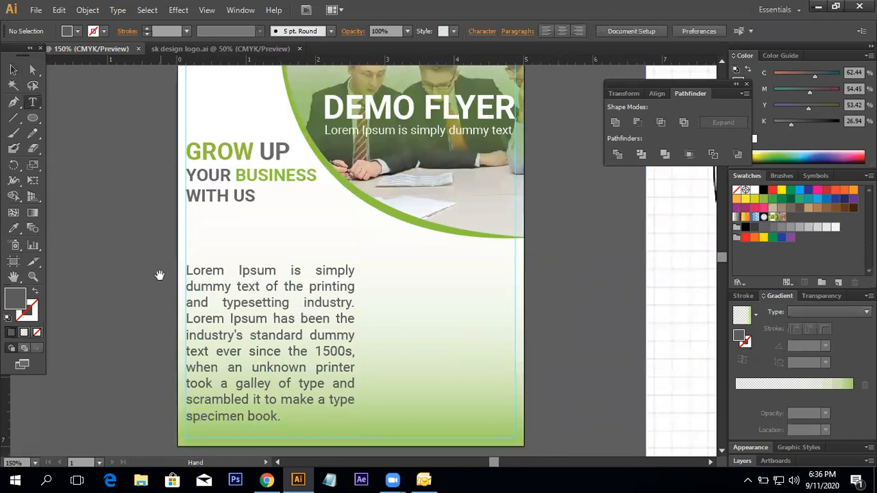
left_click_drag(158, 275, 242, 302)
left_click(162, 275)
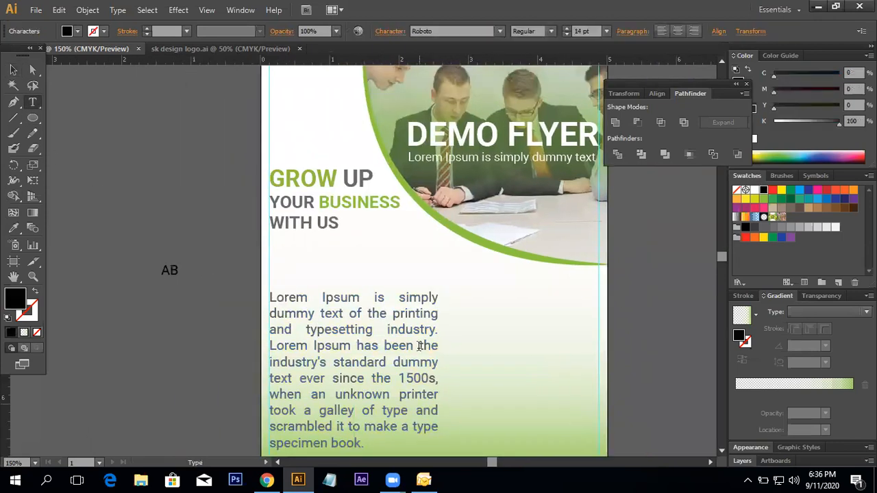
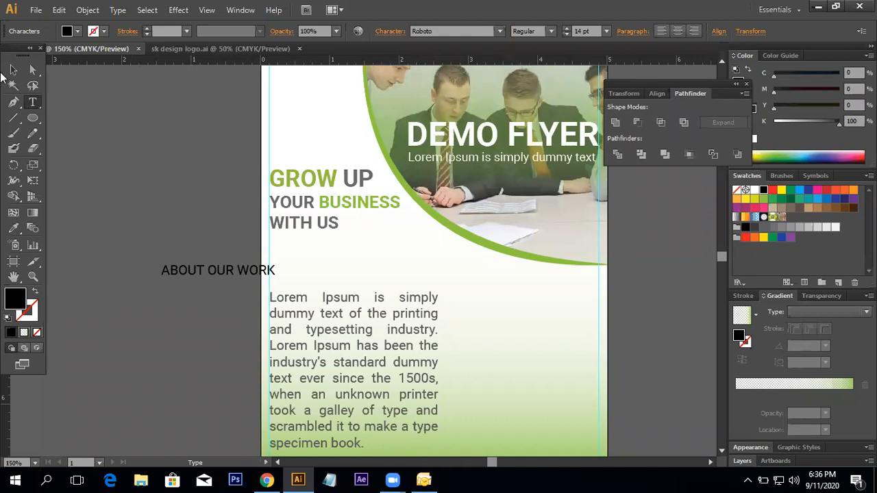
left_click(14, 69)
left_click_drag(205, 270, 250, 257)
left_click(148, 279)
left_click(251, 258)
Shorten the paragraph heading to "ABOUT WORK" and adjust its position against the left margin guide above the paragraph.
key("t")
left_click(277, 255)
left_click_drag(274, 255, 251, 243)
key("BackSpace")
left_click(13, 70)
left_click(156, 220)
left_click(265, 255)
left_click_drag(266, 255, 262, 255)
Try a white fill on the ABOUT WORK heading, undo it, and copy the bold green style of "GROW" onto it with the Eyedropper.
left_click(754, 189)
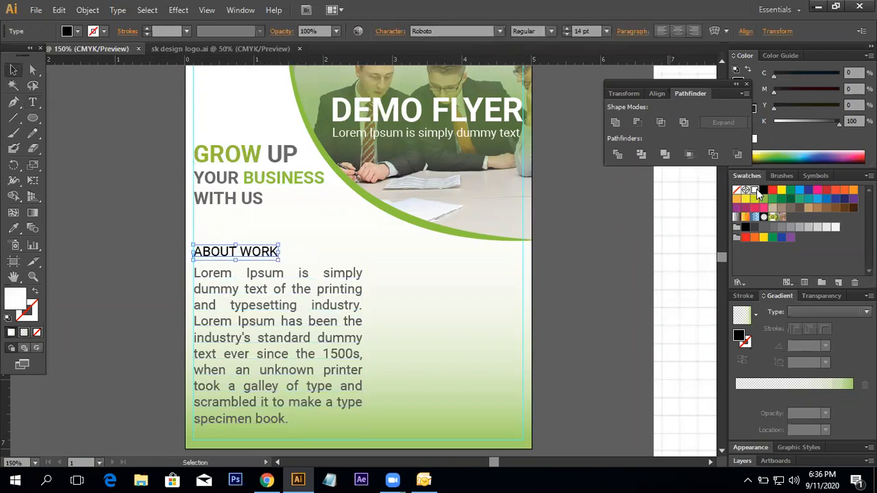
key("ctrl+z")
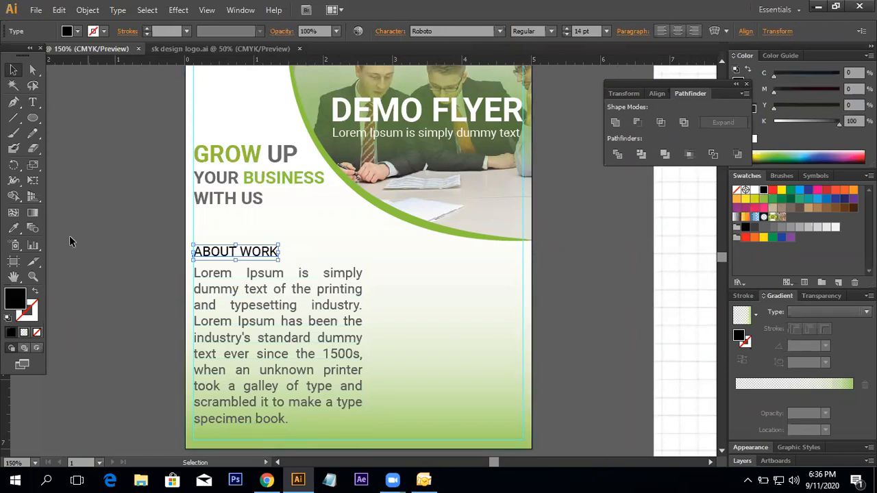
left_click(13, 229)
left_click(251, 157)
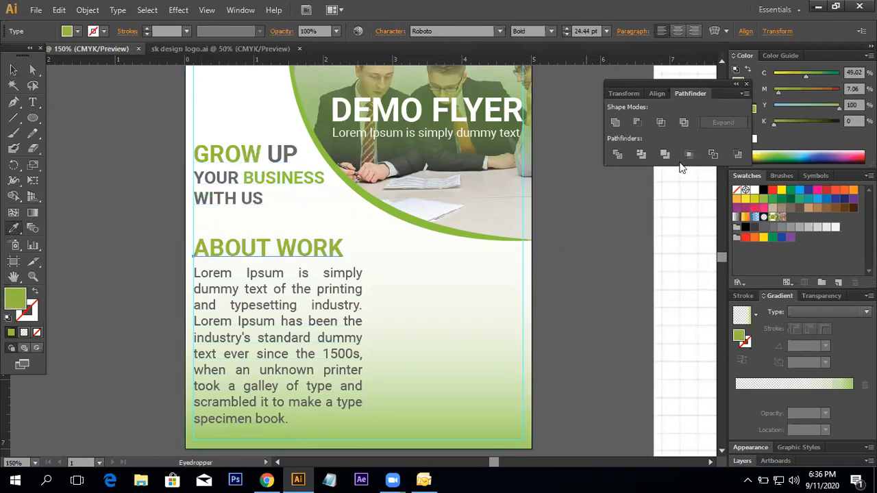
left_click(13, 70)
left_click(100, 163)
key("space")
left_click_drag(158, 199, 139, 214)
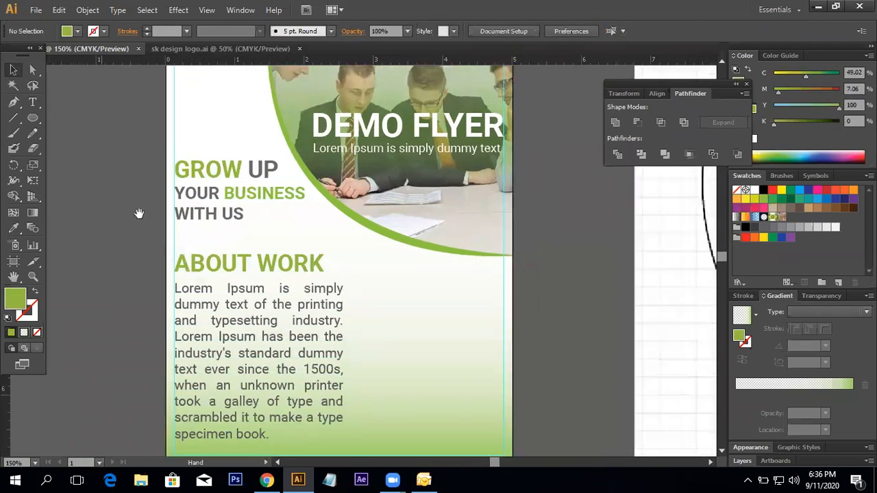
Scale the ABOUT WORK heading down slightly to about 23.26 pt above the paragraph.
left_click(286, 253)
left_click_drag(328, 249, 320, 252)
left_click(548, 320)
key("space")
left_click_drag(560, 333, 582, 286)
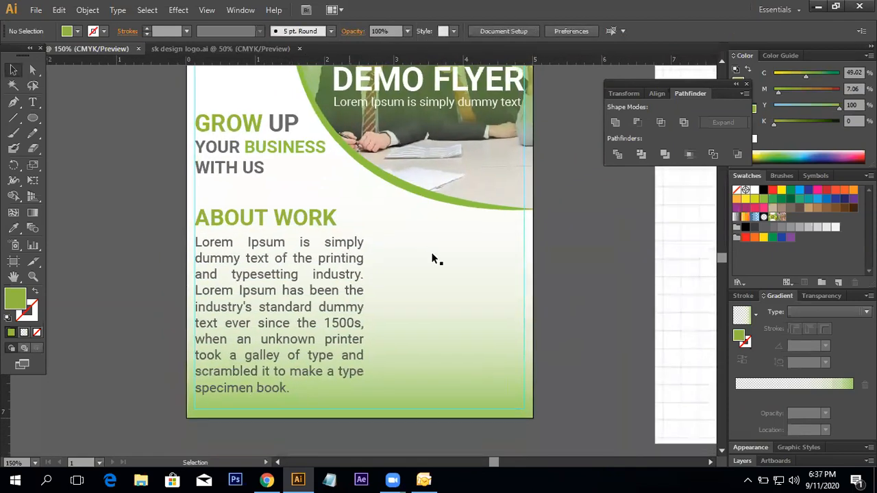
Try sampling the gray of "UP" in the slogan for the ABOUT WORK heading, and undo it.
left_click(323, 221)
left_click(14, 228)
left_click(279, 121)
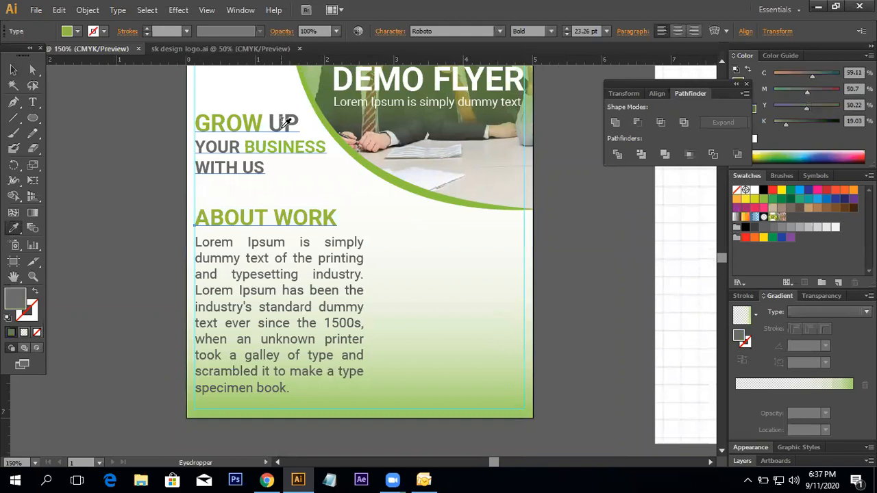
left_click(12, 70)
key("ctrl+z")
left_click(10, 72)
left_click(81, 215)
Lower the opacity of the green stop in the page background's gradient to 30%.
key("space")
left_click_drag(306, 283, 304, 278)
left_click(304, 281)
left_click(362, 389)
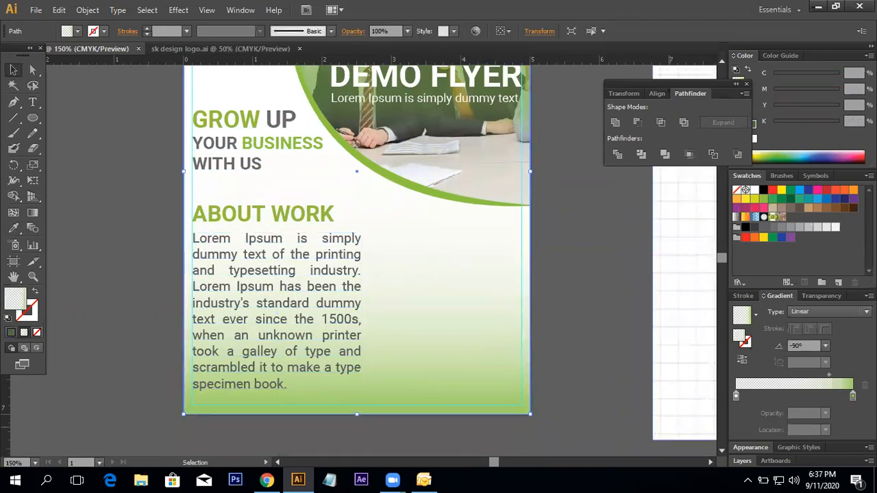
left_click(852, 396)
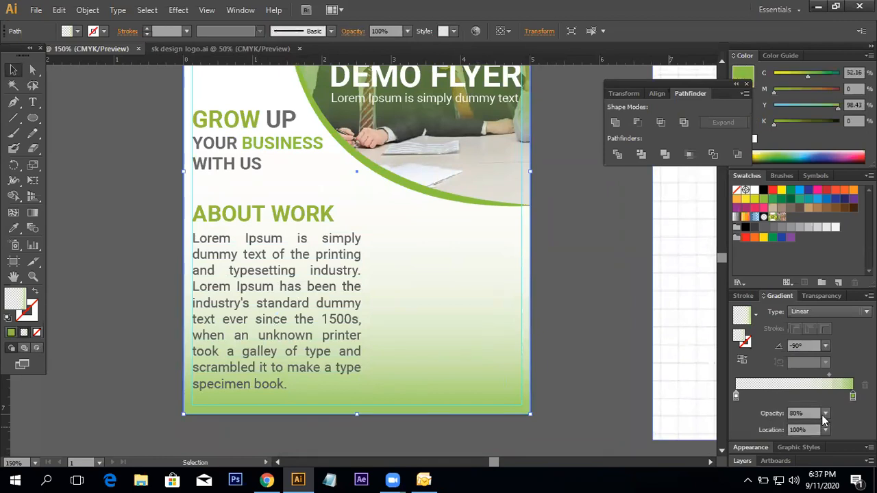
left_click(826, 414)
left_click(840, 310)
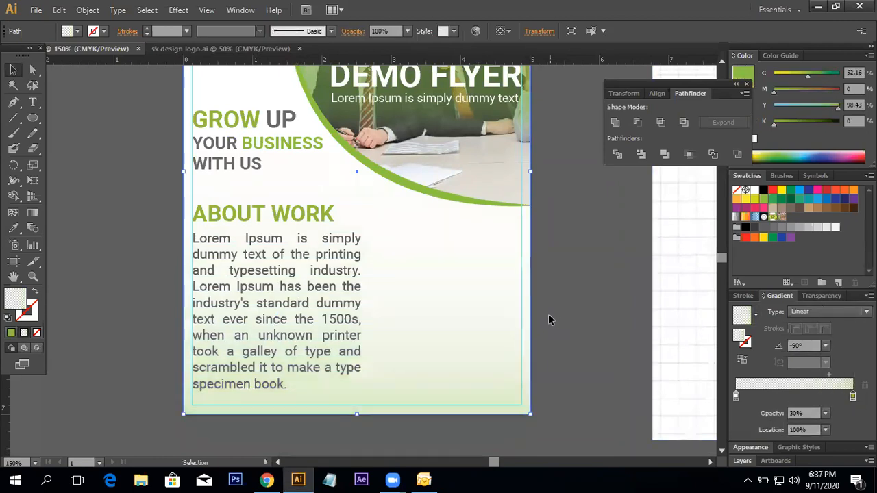
left_click(595, 287)
left_click_drag(594, 287, 564, 368)
left_click(455, 344)
left_click(391, 285, "ctrl+alt")
left_click(390, 280, "ctrl+alt")
left_click_drag(390, 280, 383, 298)
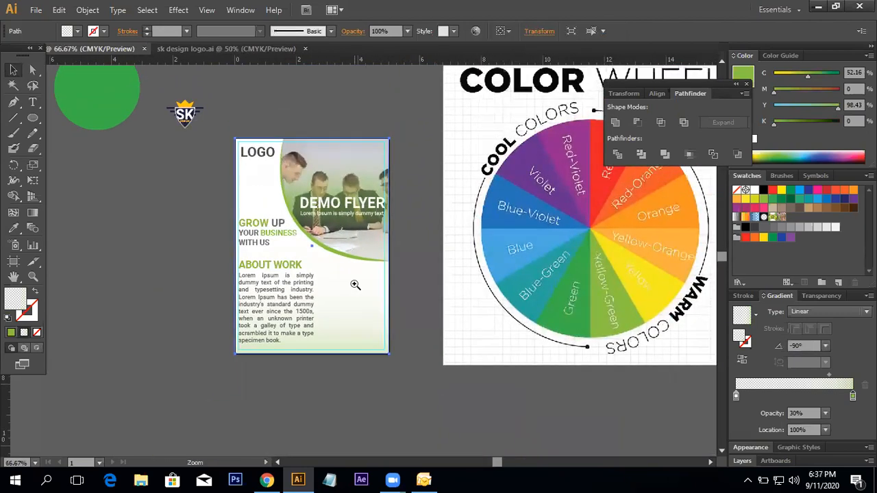
left_click(355, 284, "ctrl")
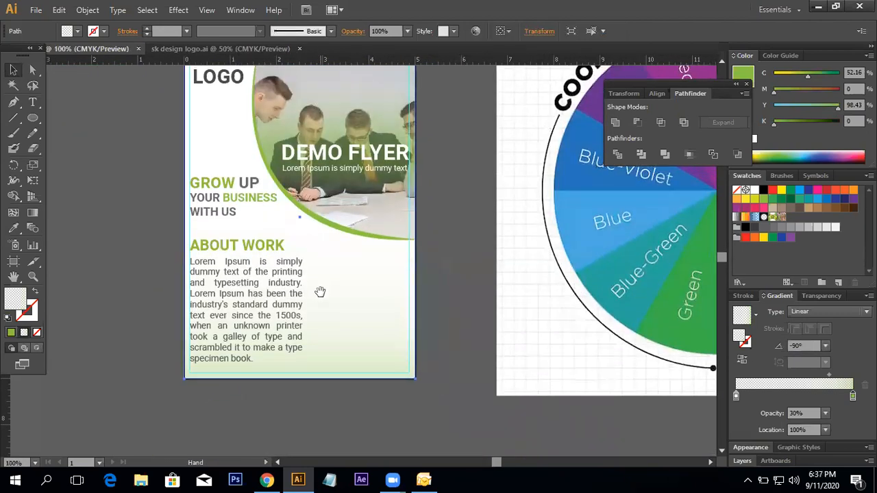
Replace the page background's gradient with a solid white fill.
left_click(10, 333)
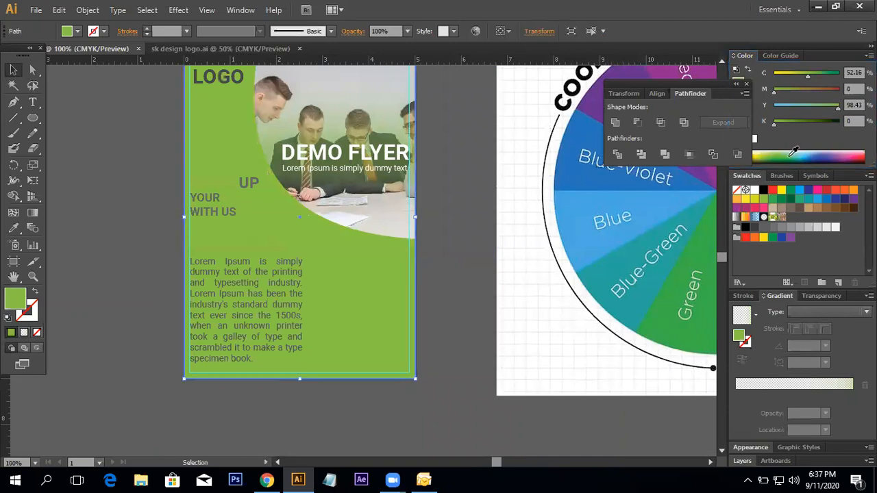
left_click(755, 192)
left_click(487, 230)
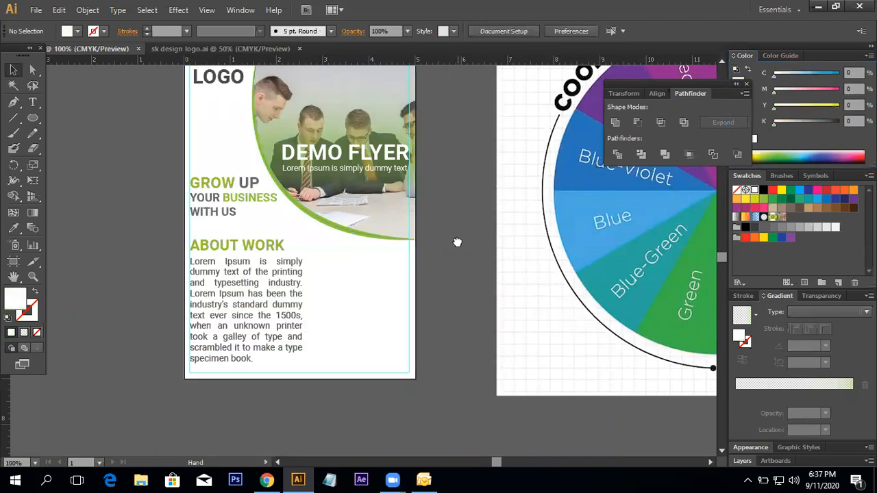
scroll(295, 240, "up", 1)
left_click(298, 294, "ctrl")
left_click_drag(390, 263, 338, 248)
left_click(263, 230)
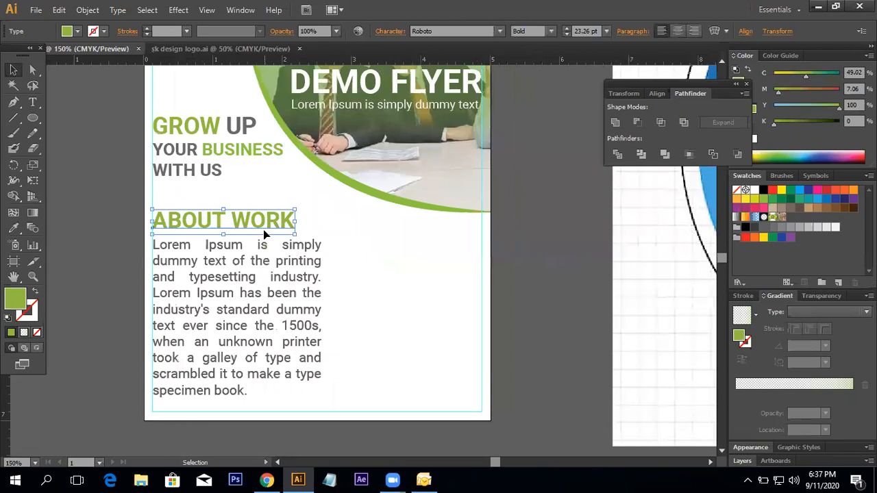
left_click(86, 247)
Draw a thin vertical green rectangle as a divider just beside the paragraph column, spanning from the heading to the last text line.
left_click(351, 287, "ctrl+alt")
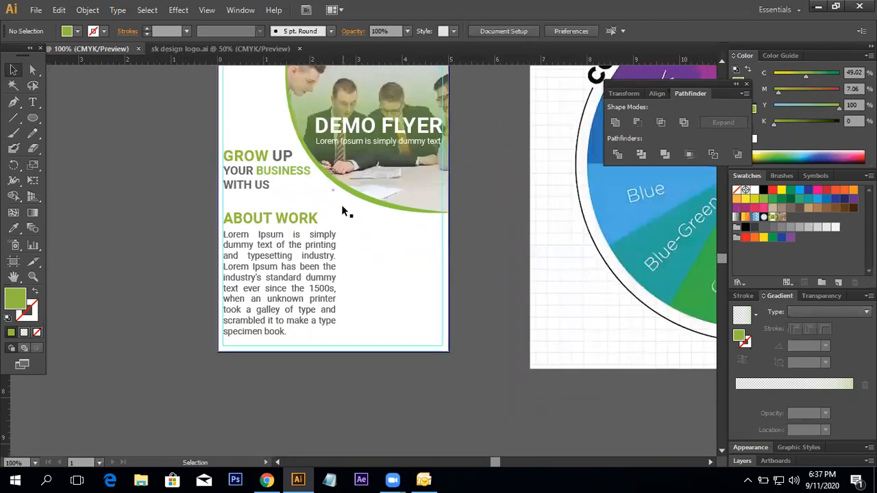
left_click_drag(32, 118, 108, 121)
left_click_drag(305, 185, 258, 388)
left_click(333, 290, "ctrl")
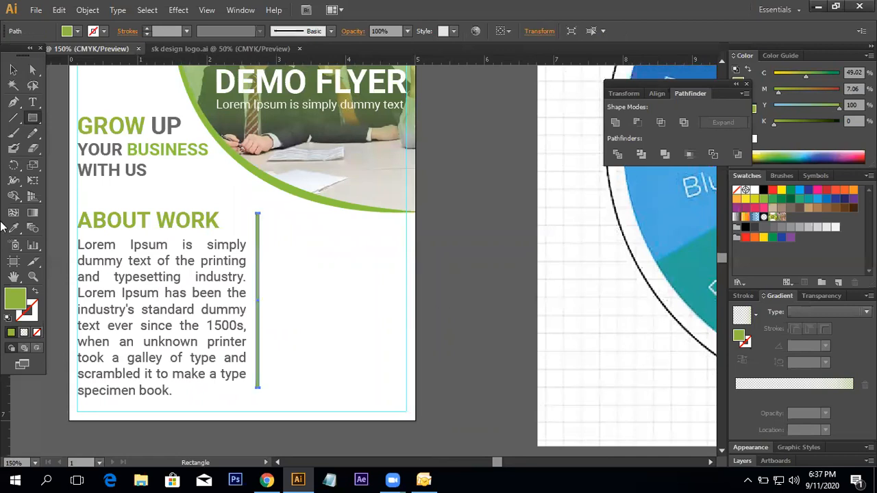
left_click(13, 69)
left_click(484, 281)
left_click_drag(484, 280, 539, 302)
left_click_drag(474, 284, 444, 283)
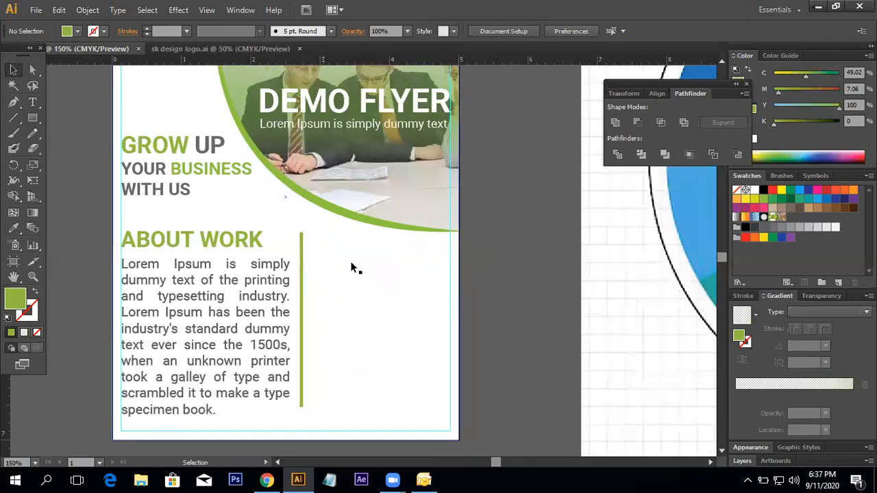
Add the text "OUR SERVICES" beside the flyer as a second heading.
left_click(37, 107)
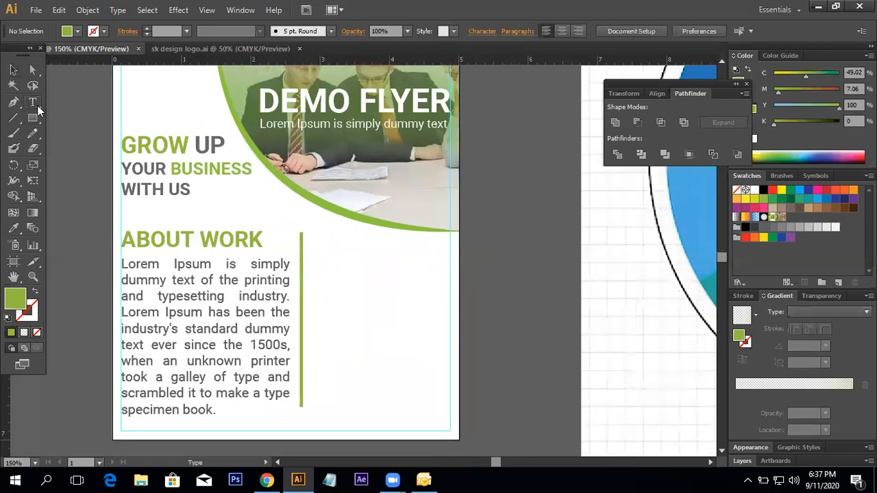
left_click(515, 267)
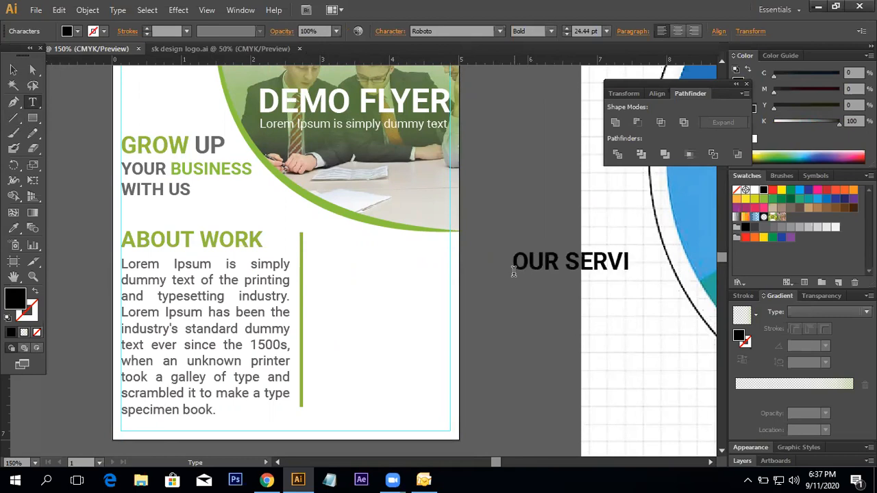
type("OUR SERVICES")
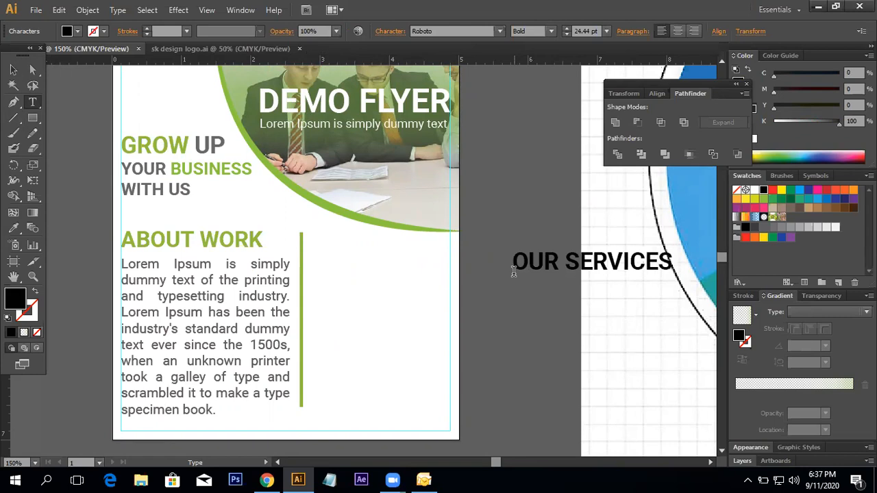
left_click(13, 70)
left_click(627, 307)
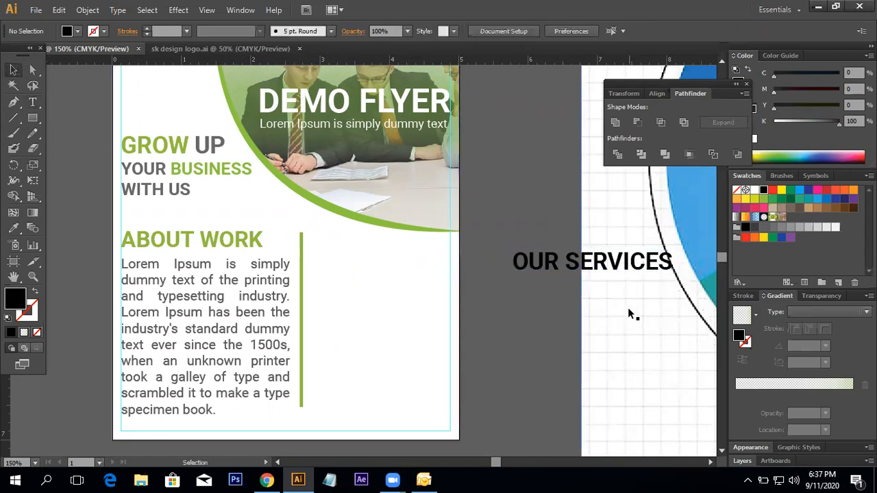
Move the OUR SERVICES heading into the empty column beside the divider, and reduce its font size to fit inside the margin guide.
left_click_drag(606, 273, 403, 257)
left_click(565, 34)
left_click(566, 34)
left_click(565, 33)
left_click(565, 34)
left_click(565, 34)
left_click(507, 288)
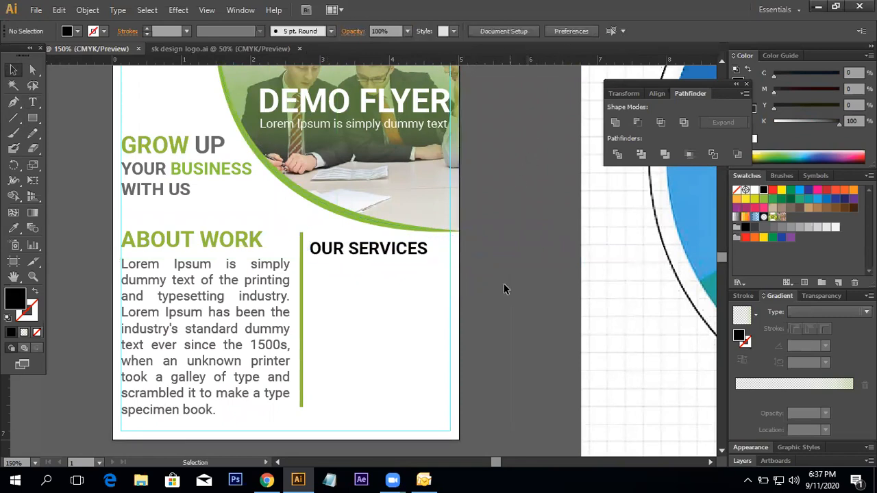
Lower the OUR SERVICES heading slightly and copy the ABOUT WORK heading's green bold style onto it with the Eyedropper.
left_click_drag(395, 261, 394, 276)
left_click(13, 228)
left_click(206, 240)
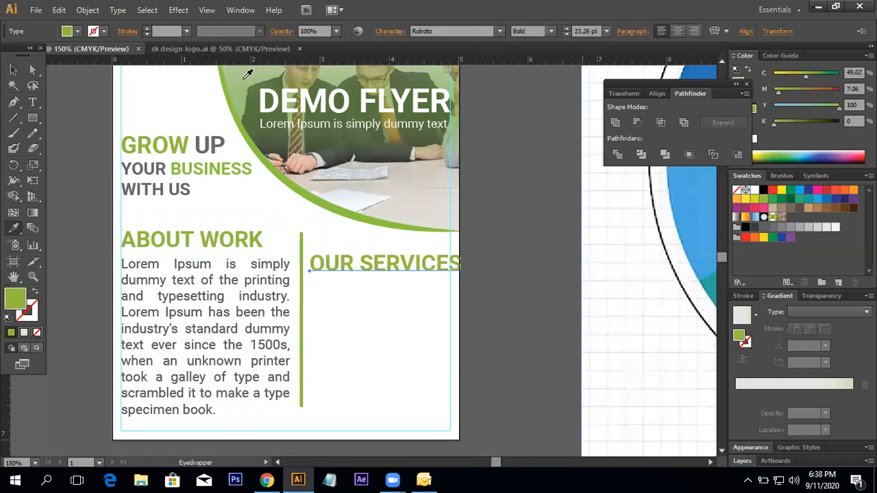
left_click(10, 71)
Set the font size of both the ABOUT WORK and OUR SERVICES headings to 18 pt.
left_click(250, 234)
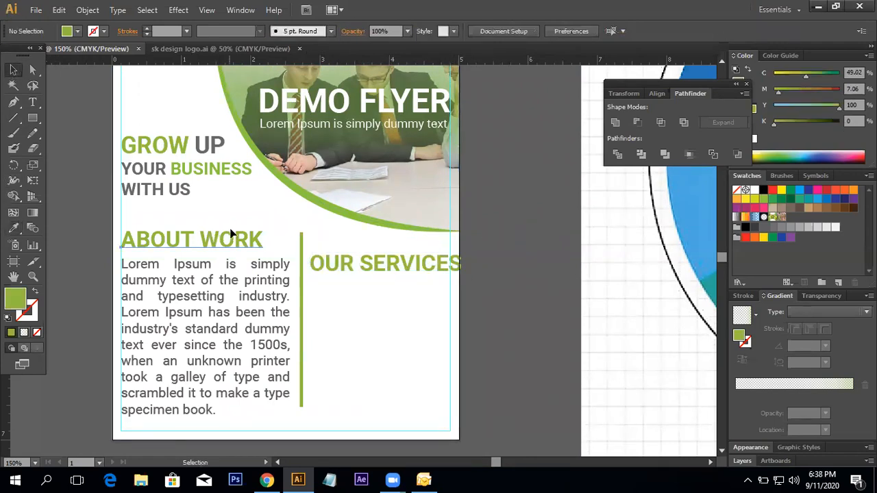
left_click(231, 235)
left_click(358, 254, "shift")
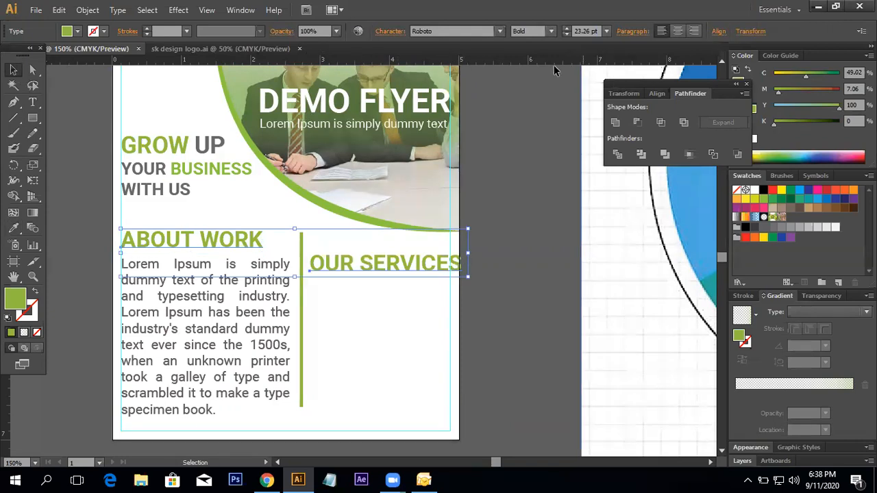
left_click(568, 34)
left_click(567, 34)
left_click(567, 34)
left_click(567, 34)
left_click(568, 34)
left_click(568, 34)
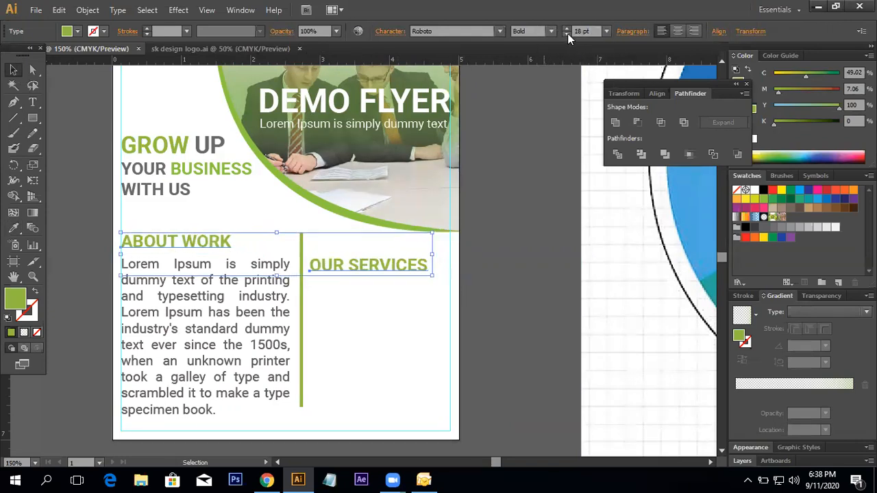
left_click(535, 271)
Nudge the OUR SERVICES heading up slightly within its column.
left_click(380, 265)
left_click_drag(380, 267, 381, 263)
left_click(504, 290)
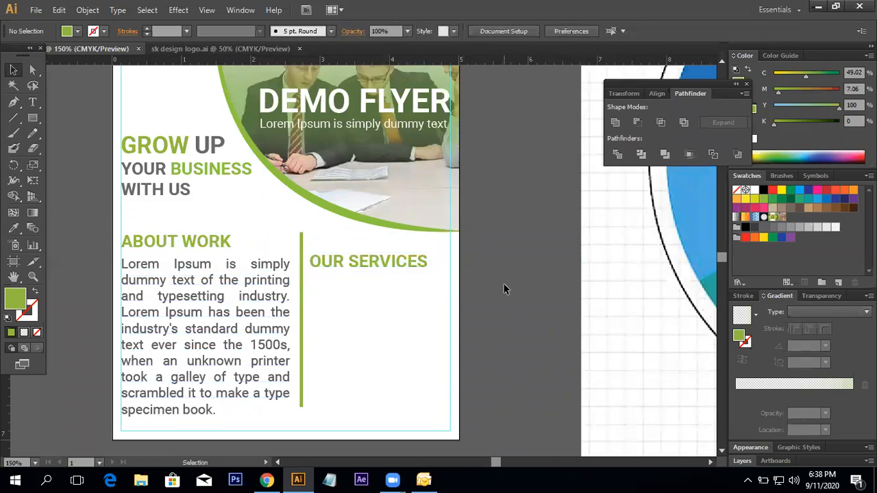
Shift the vertical green divider slightly toward the OUR SERVICES column to even out the spacing between the two columns.
left_click(300, 289)
left_click(344, 294, "ctrl")
left_click(344, 293)
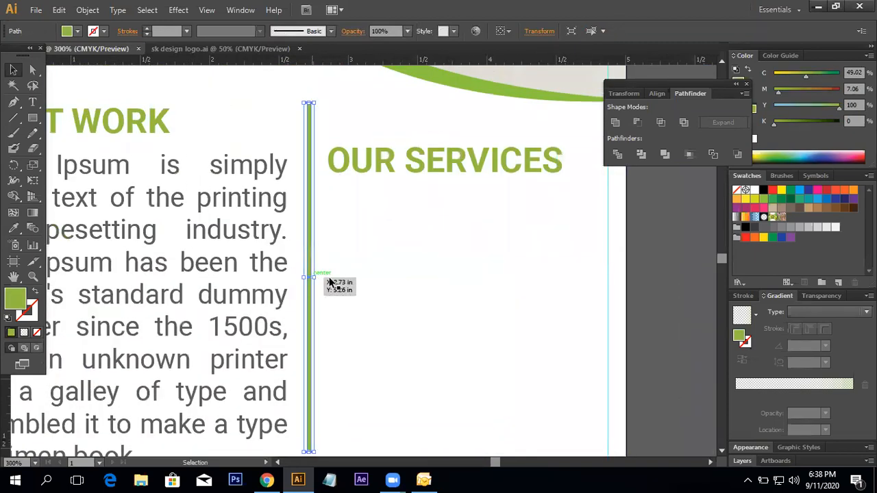
left_click(312, 278)
left_click_drag(316, 277, 314, 278)
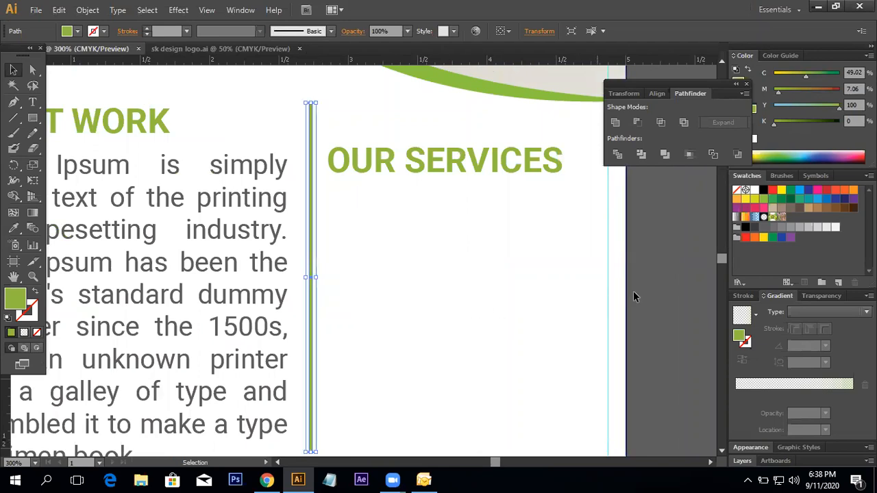
Copy the opening words "Lorem Ipsum is simply" from the ABOUT WORK paragraph.
left_click(634, 290)
left_click(385, 235, "ctrl+alt")
left_click(385, 235, "ctrl+alt")
left_click(384, 235, "ctrl+alt")
left_click_drag(384, 235, 347, 252)
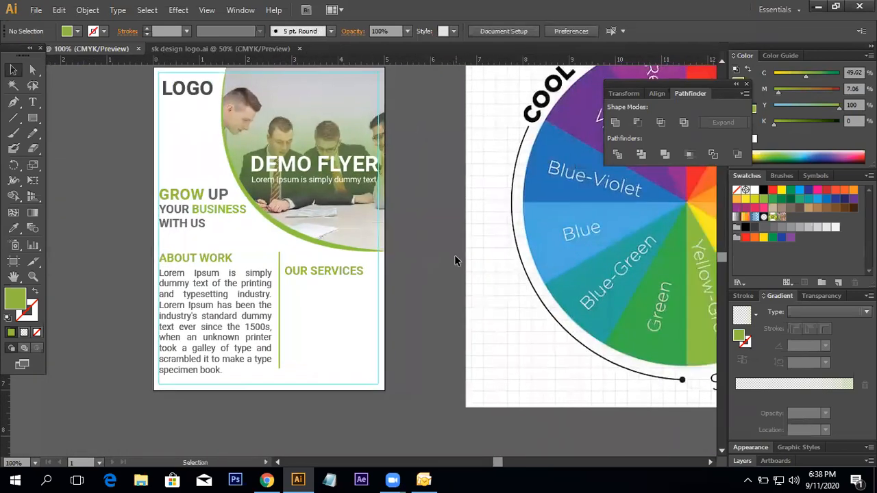
left_click(331, 276)
left_click(467, 277)
mouse_move(297, 280)
left_mouse_down()
mouse_move(339, 280)
mouse_move(307, 273)
left_mouse_up()
left_click(286, 282, "ctrl")
left_click(30, 102)
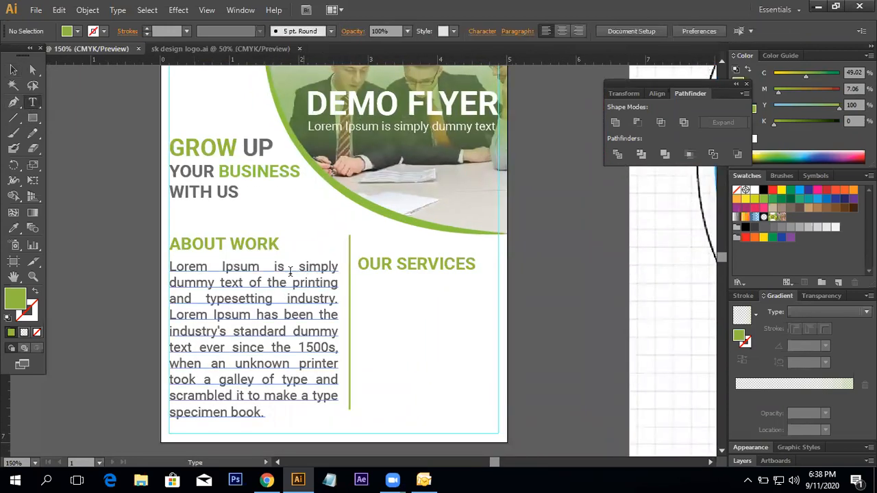
left_click_drag(338, 266, 151, 258)
key("ctrl+c")
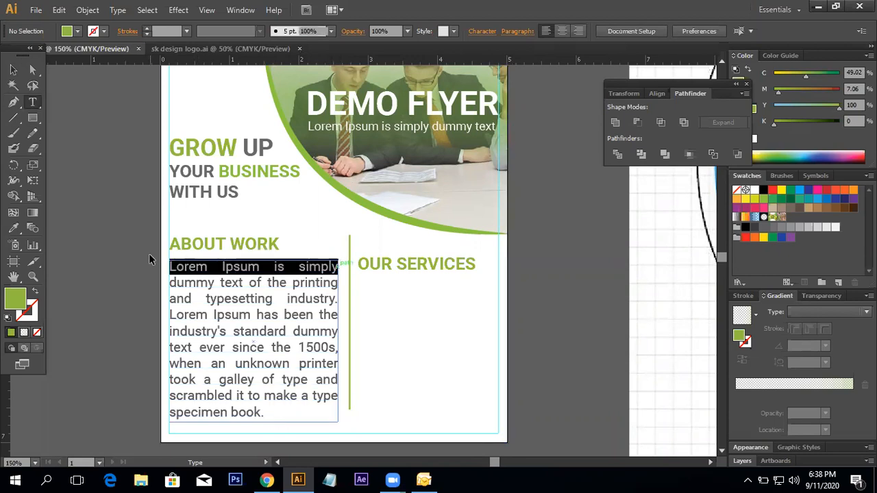
Paste the copied words as a separate text line and place it directly beneath the OUR SERVICES heading.
left_click(112, 196)
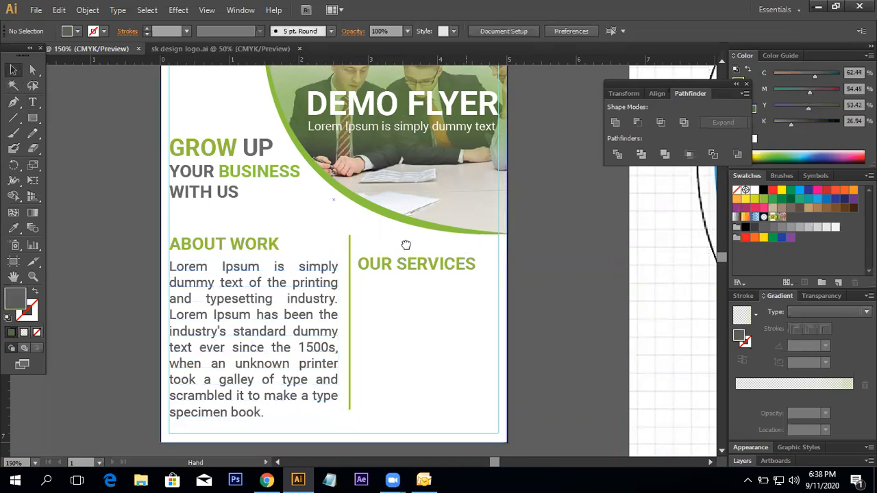
left_click_drag(405, 245, 201, 230)
left_click(32, 103)
left_click_drag(102, 180, 124, 66)
left_click(204, 359)
key("ctrl+v")
left_click(15, 77)
left_click_drag(259, 349, 232, 163)
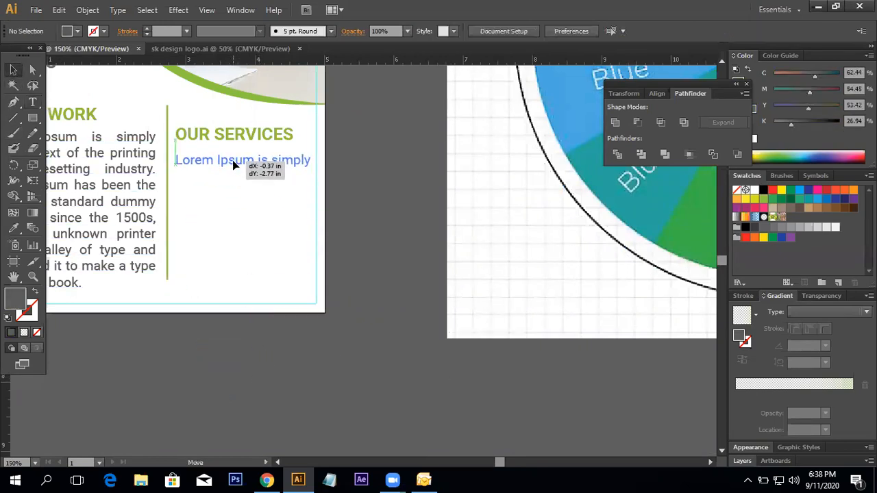
Move the "Lorem Ipsum is simply" line closer to the OUR SERVICES heading and reduce its font size slightly.
left_click(374, 206)
left_click_drag(378, 205, 407, 276)
left_click(274, 275, "ctrl")
left_click_drag(269, 303, 272, 406)
left_click(357, 306)
left_click_drag(357, 306, 357, 297)
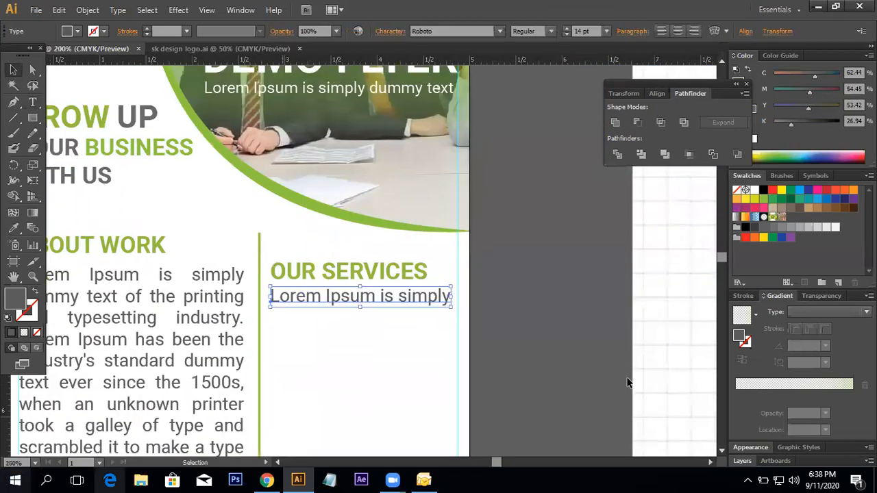
left_click(510, 252)
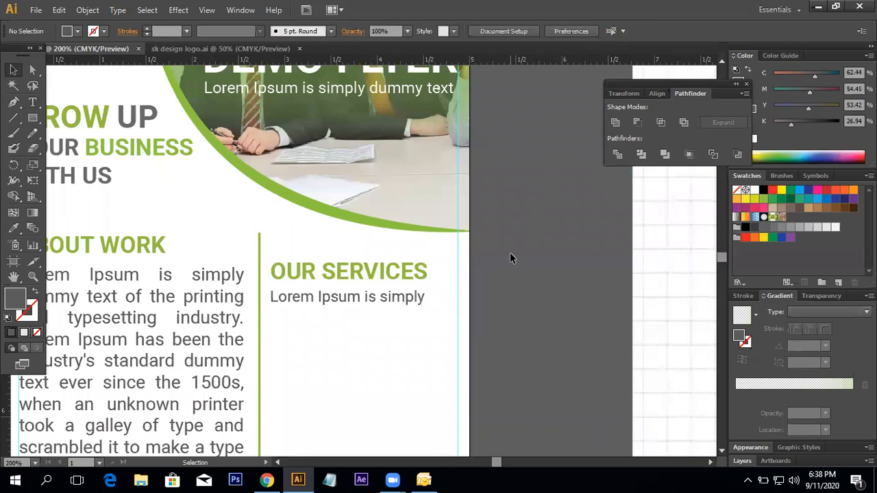
Set the ABOUT WORK paragraph's font size to 13 pt and shorten its text frame to fit the last line.
left_click_drag(349, 295, 431, 261)
left_click(456, 267)
left_click(259, 259)
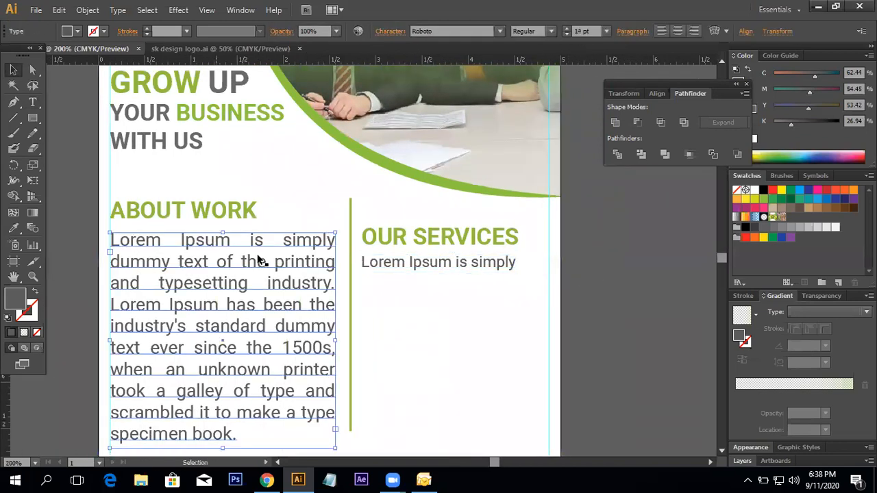
left_click(569, 35)
left_click(630, 234)
left_click_drag(384, 316, 403, 259)
left_click(254, 248)
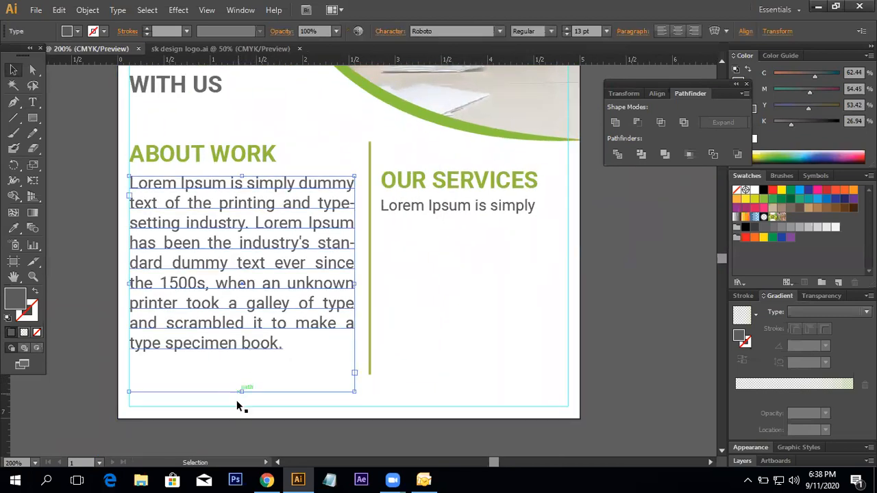
left_click_drag(241, 391, 241, 357)
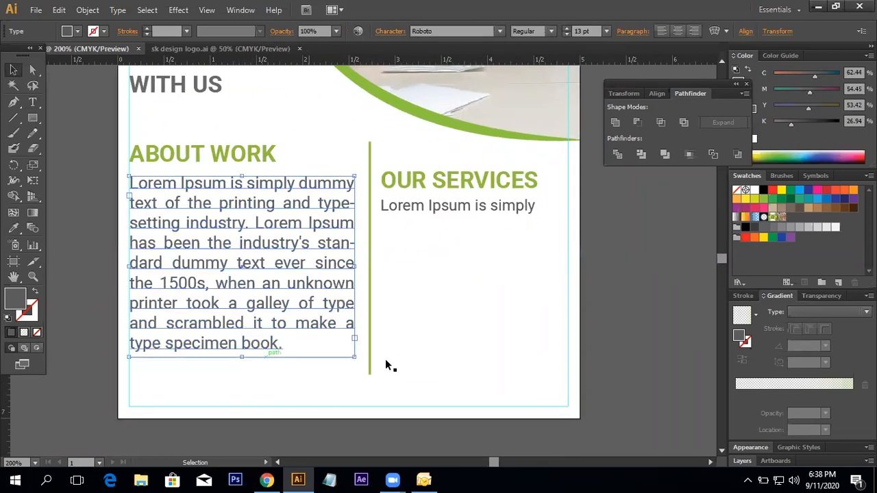
Lengthen the vertical green divider equally at both its upper and lower ends.
left_click(670, 302)
left_click(370, 307)
left_click_drag(370, 374, 370, 392)
left_click(649, 319)
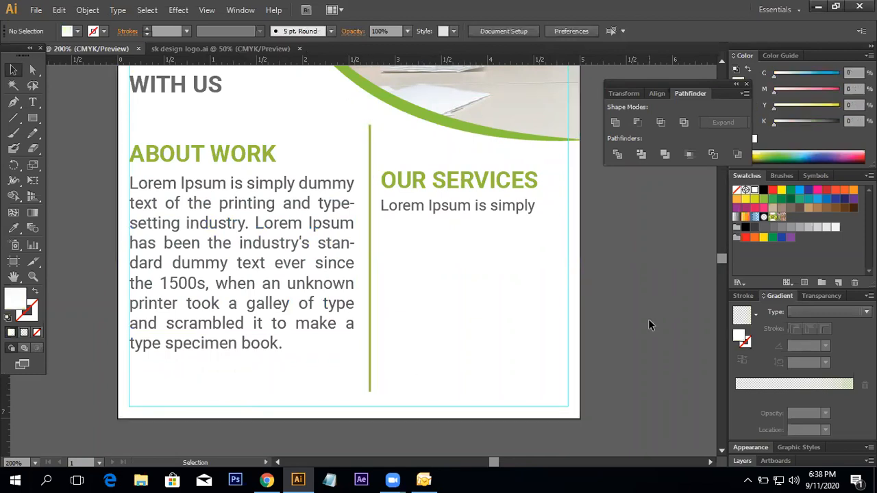
left_click_drag(651, 262, 586, 291)
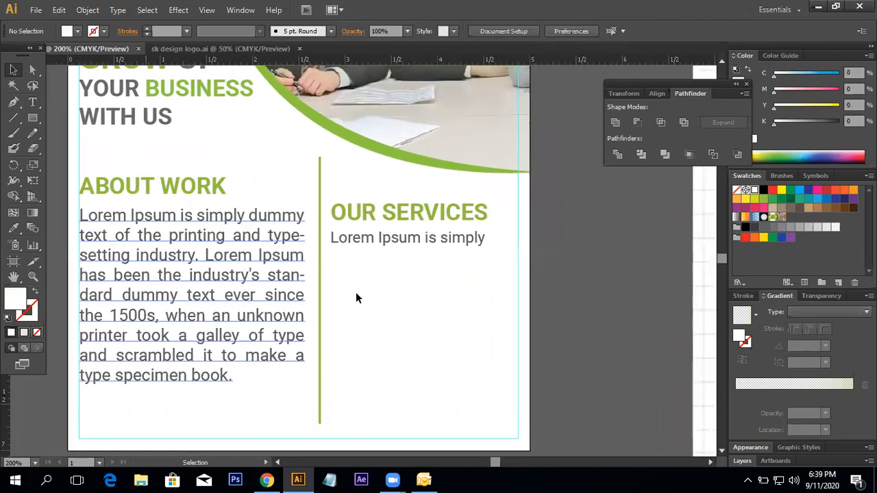
Indent the "Lorem Ipsum is simply" line slightly to the right under the OUR SERVICES heading.
left_click(243, 310)
left_click(429, 239)
mouse_move(429, 239)
left_mouse_down()
mouse_move(451, 238)
mouse_move(442, 242)
left_mouse_up()
left_click(608, 256)
left_click(449, 223)
left_click(531, 275)
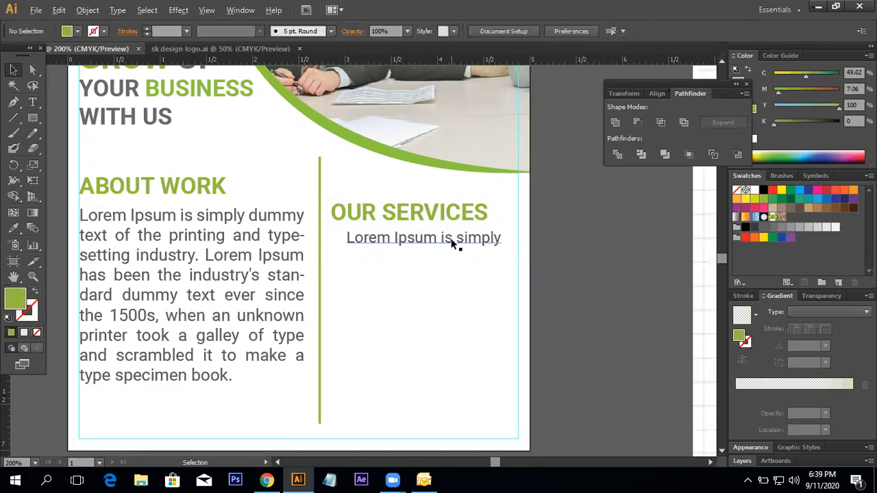
Copy the words "printing and type" from the ABOUT WORK paragraph, leaving the paragraph intact.
key("t")
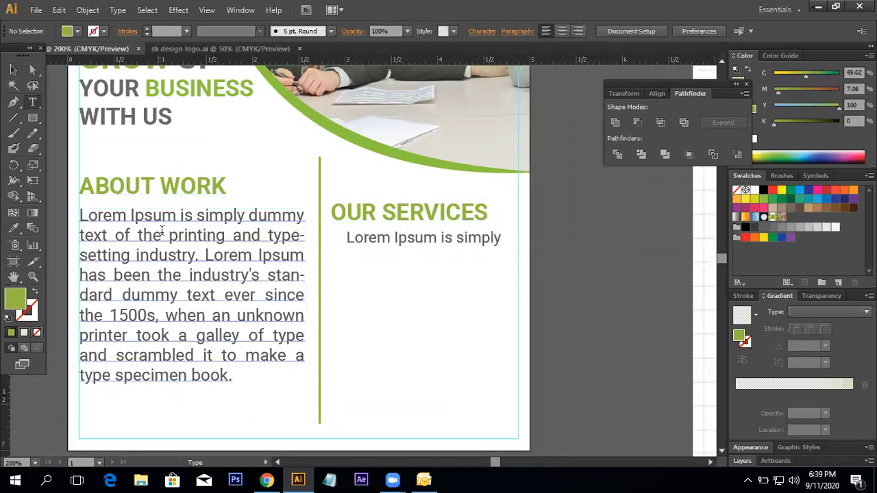
left_click_drag(169, 235, 303, 235)
key("BackSpace")
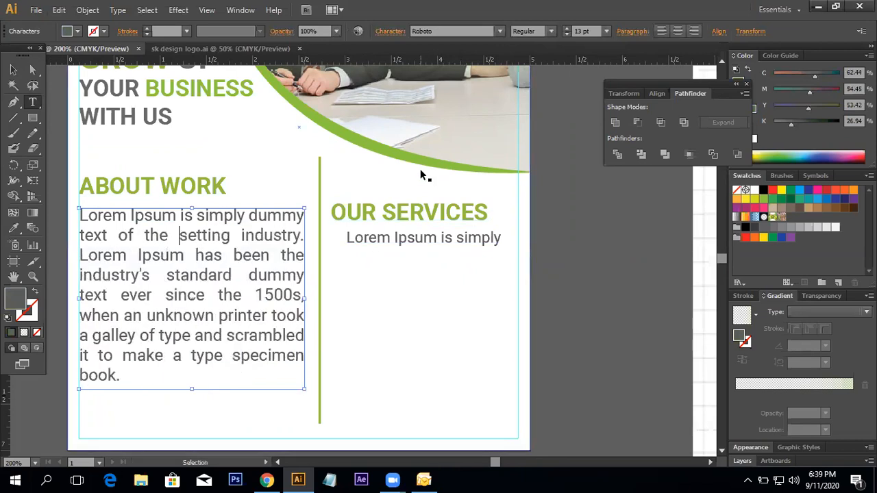
key("ctrl+z")
key("ctrl+c")
left_click(13, 70)
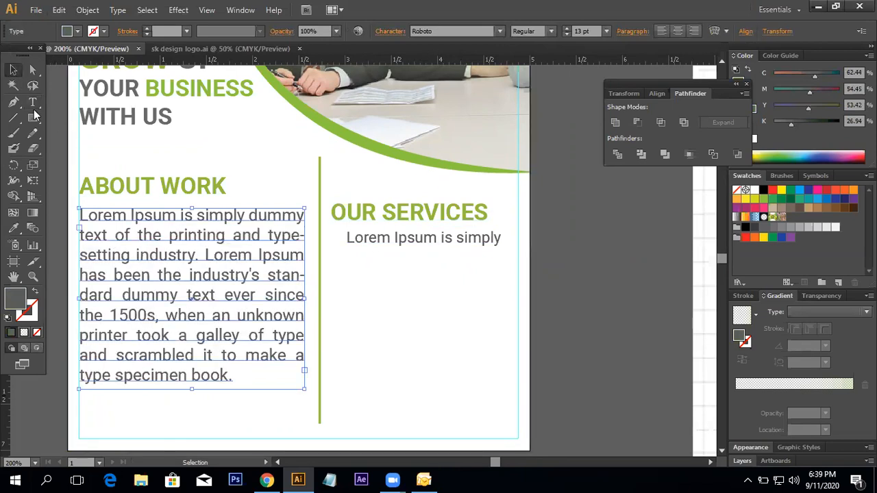
Paste "printing and type" as a separate text line and align it below "Lorem Ipsum is simply" in the services list.
left_click_drag(614, 318, 476, 307)
left_click(469, 304)
key("ctrl+v")
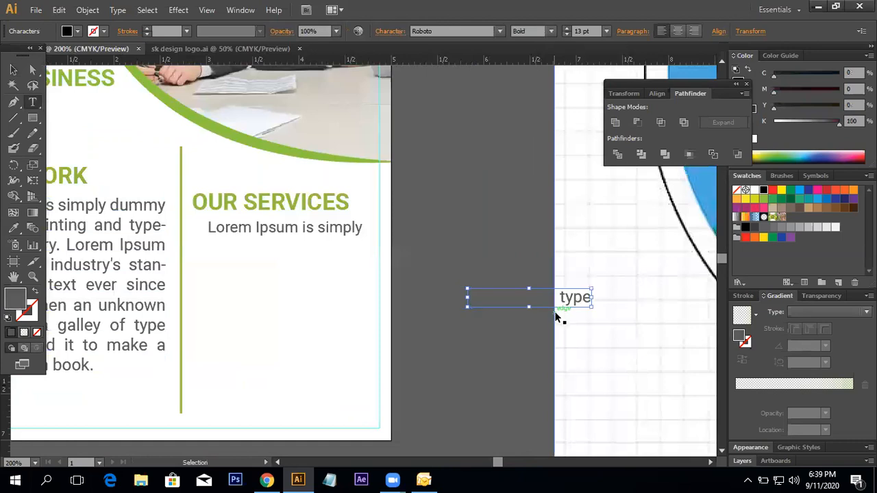
left_click(12, 72)
left_click(458, 265)
left_click_drag(365, 270, 520, 274)
left_click_drag(659, 304, 403, 259)
left_click(684, 295)
Copy the words "text ever since" from the ABOUT WORK paragraph.
left_click(32, 101)
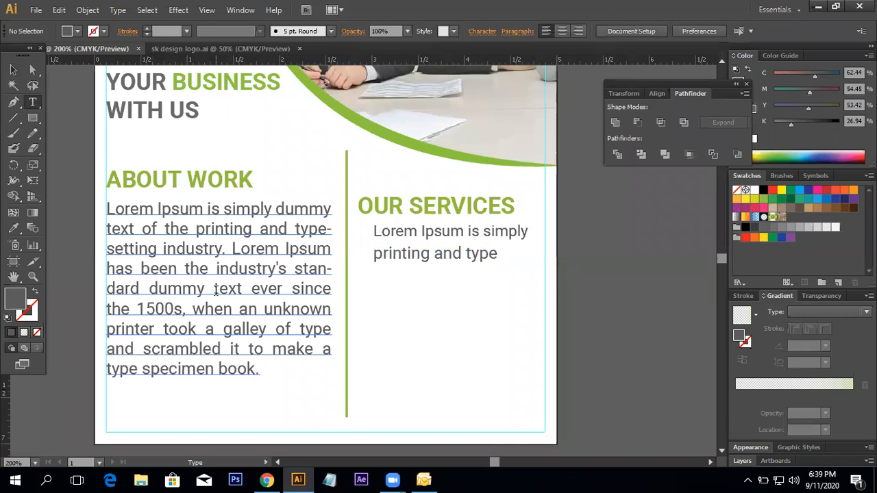
left_click_drag(215, 290, 345, 294)
key("ctrl+c")
left_click(15, 74)
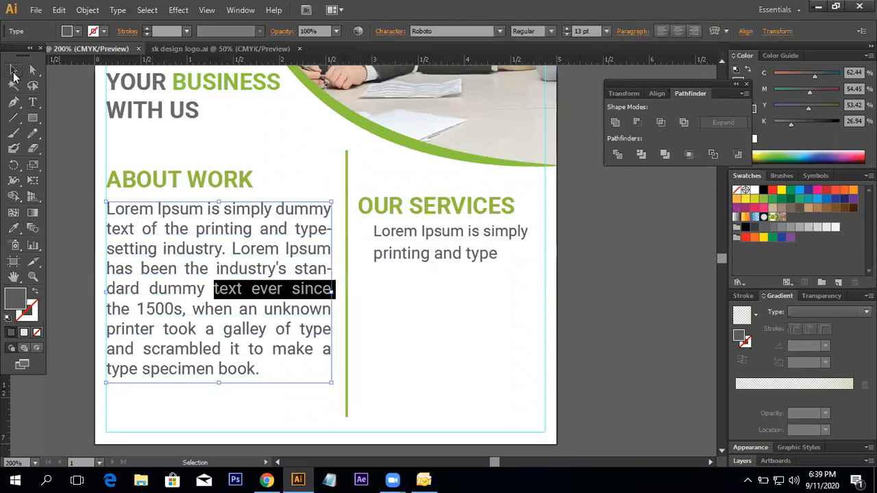
left_click(577, 343)
Paste "text ever since" as a separate text line and align it below "printing and type" in the services list.
left_click(32, 103)
key("space")
left_click_drag(590, 260, 464, 242)
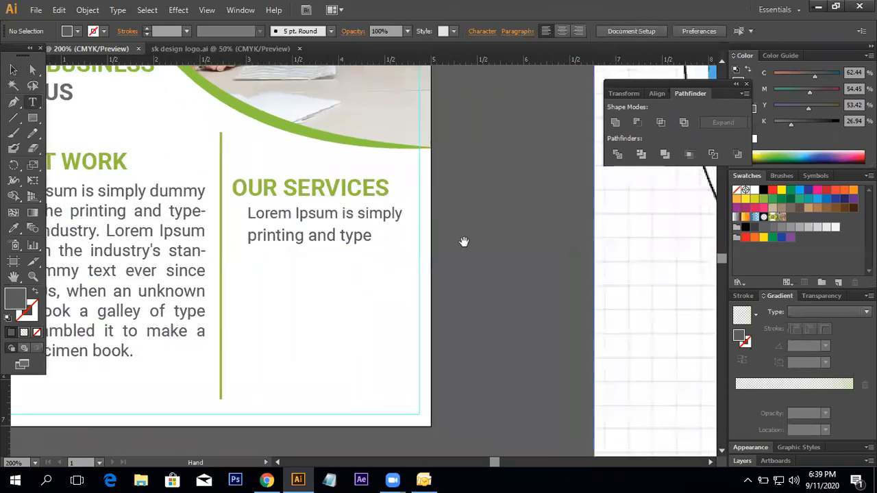
left_click(475, 290)
key("ctrl+v")
left_click(14, 70)
left_click_drag(533, 287, 308, 265)
left_click(499, 275)
key("space")
left_click_drag(400, 264, 516, 268)
Copy the words "galley of type" from the ABOUT WORK paragraph.
left_click(38, 104)
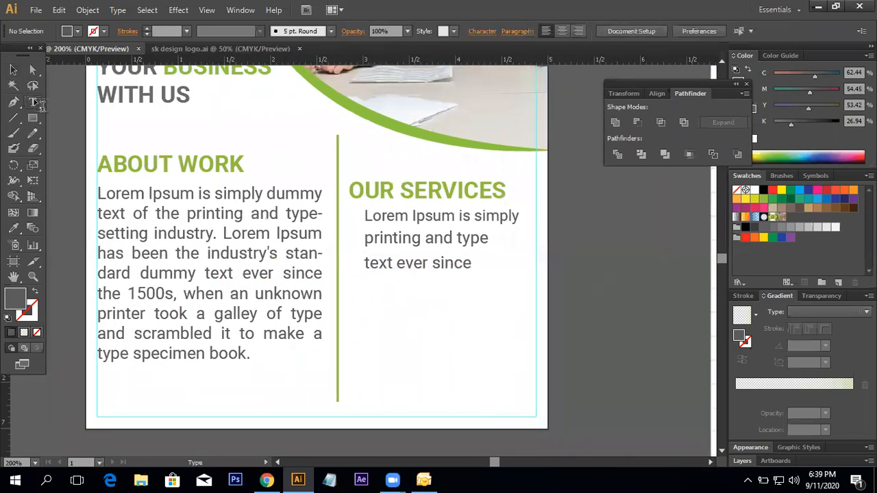
left_click_drag(217, 315, 323, 318)
left_click(13, 69)
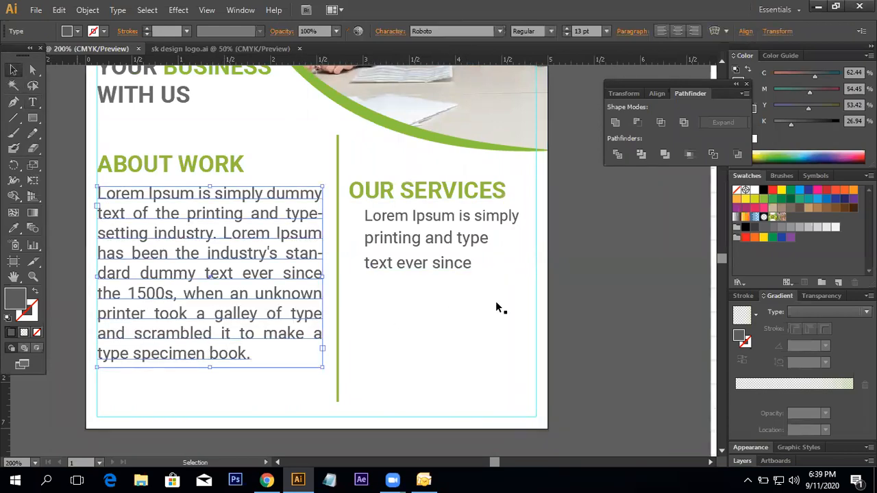
left_click(660, 357)
Paste "galley of type" as a separate text line and align it below "text ever since" as the fourth service.
left_click(37, 103)
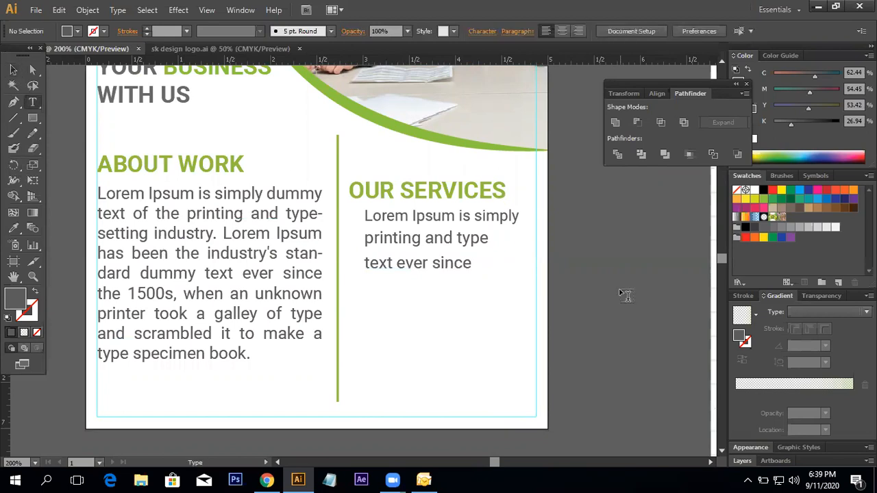
left_click_drag(599, 292, 691, 273)
key("Escape")
left_click(637, 264)
left_click_drag(634, 287, 407, 290)
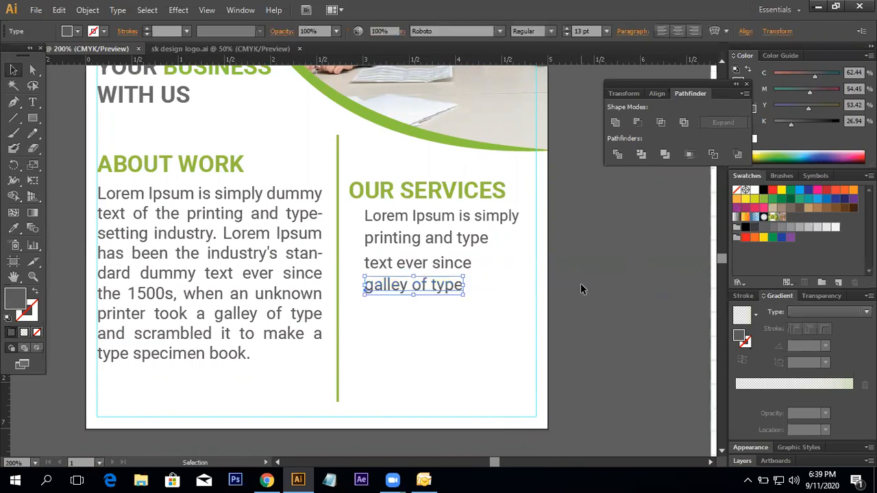
left_click(580, 283)
left_click_drag(580, 283, 472, 290)
left_click(344, 288)
left_click(332, 268, "shift")
left_click(316, 244, "shift")
left_click(323, 221)
left_click(516, 245)
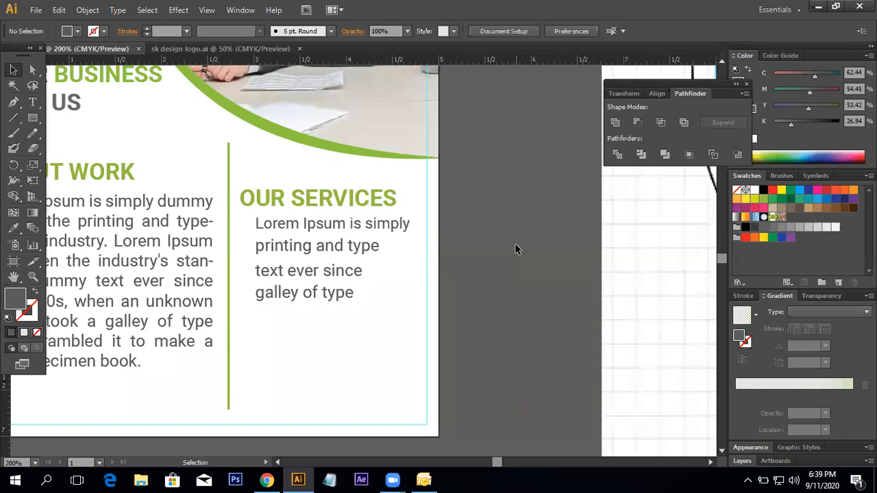
Nudge the "text ever since" and "galley of type" lines up to tighten the spacing of the services list.
left_click(324, 248)
left_click(318, 272)
key("Up")
key("Up")
key("Up")
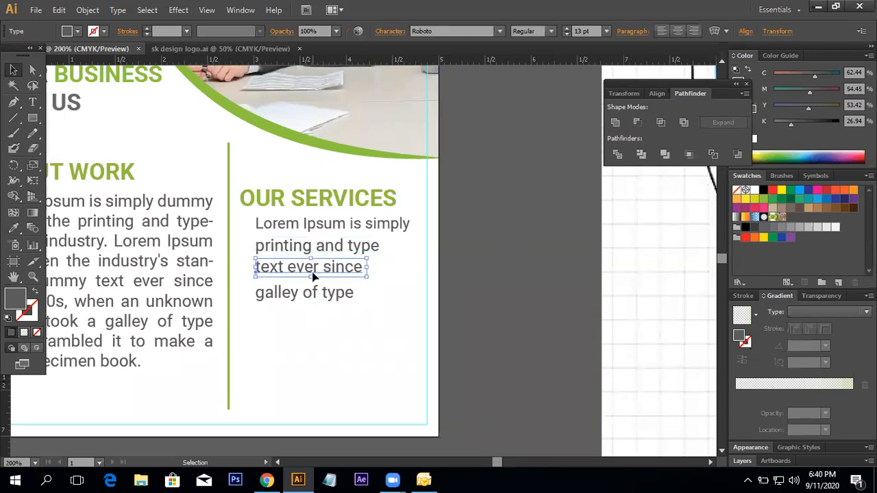
left_click(316, 290)
key("Up")
key("Up")
key("Up")
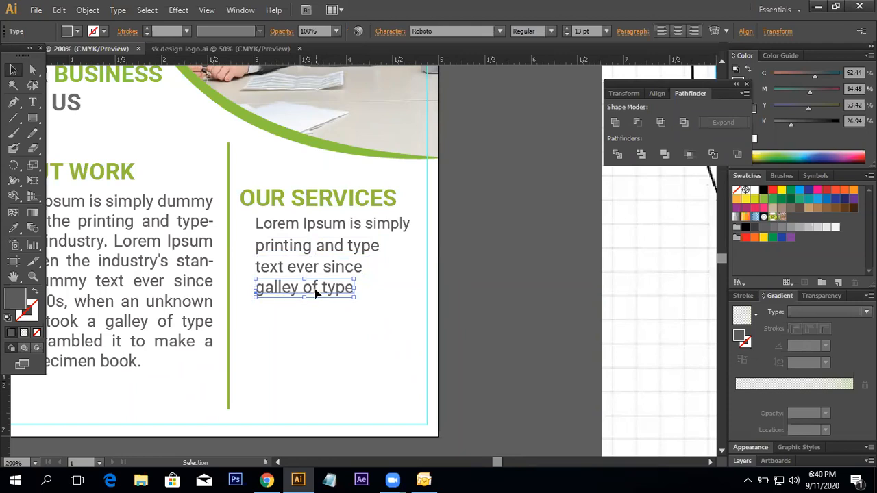
left_click(551, 278)
left_click_drag(326, 287, 416, 334)
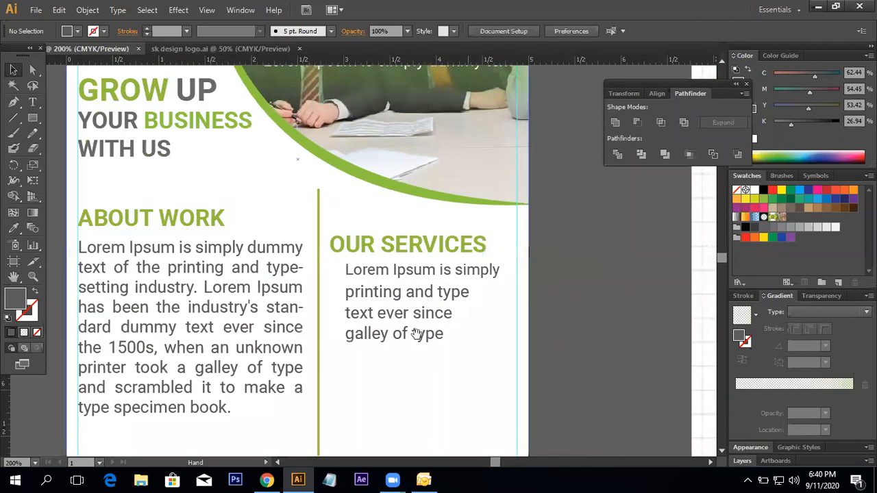
left_click(410, 333)
left_click(404, 316, "shift")
left_click(404, 295, "shift")
left_click(404, 277, "shift")
left_click(607, 312)
Nudge the "galley of type" and "text ever since" lines slightly down to even out the line spacing.
left_click(413, 337)
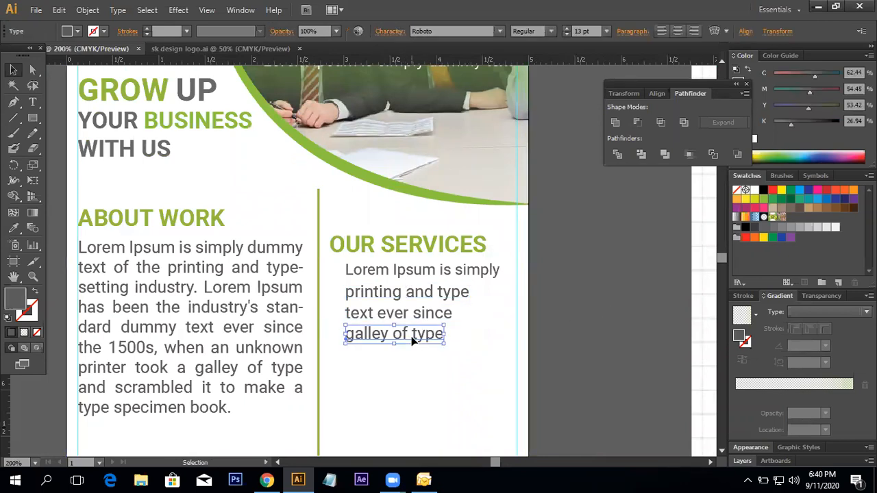
key("Down")
key("Down")
left_click(465, 322)
left_click(436, 313)
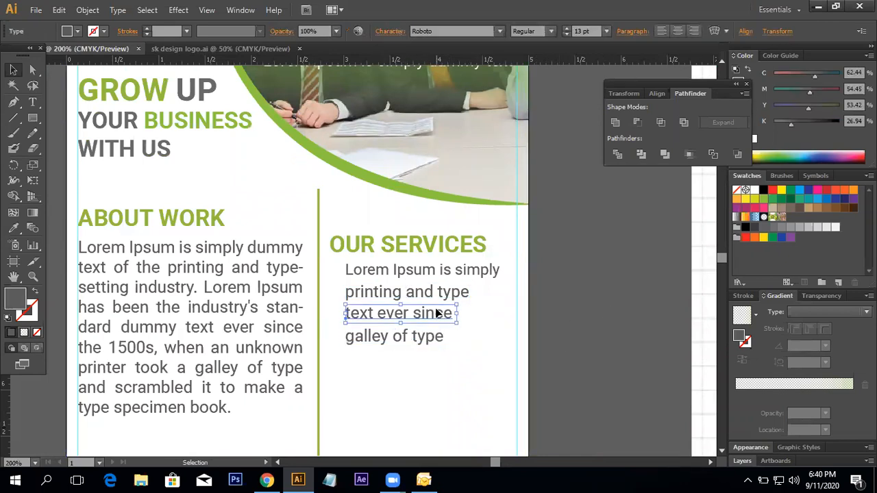
left_click(748, 295)
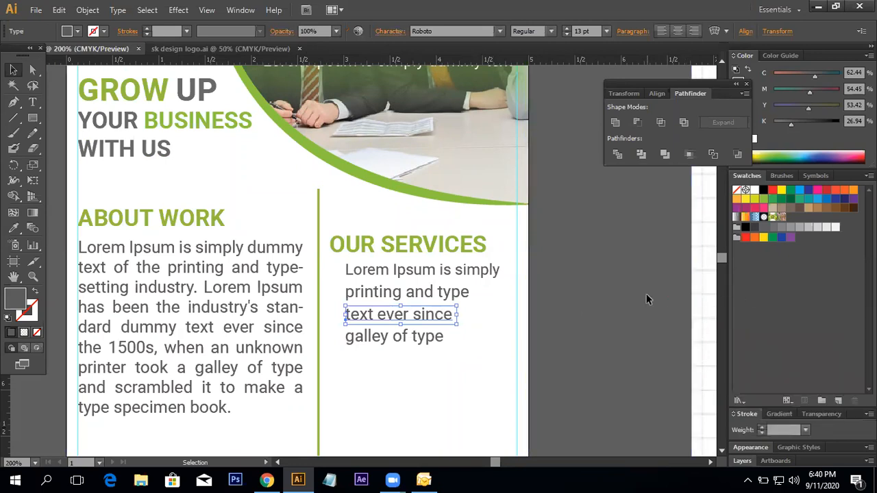
left_click(472, 314)
Draw a small circle with the Ellipse tool as a bullet in front of the "Lorem Ipsum is simply" line.
mouse_move(364, 307)
left_mouse_down()
mouse_move(411, 304)
mouse_move(374, 295)
mouse_move(393, 313)
mouse_move(352, 297)
left_mouse_up()
scroll(419, 278, "down", 2)
scroll(351, 302, "up", 1)
left_click_drag(237, 92, 328, 110)
left_click_drag(32, 122, 50, 147)
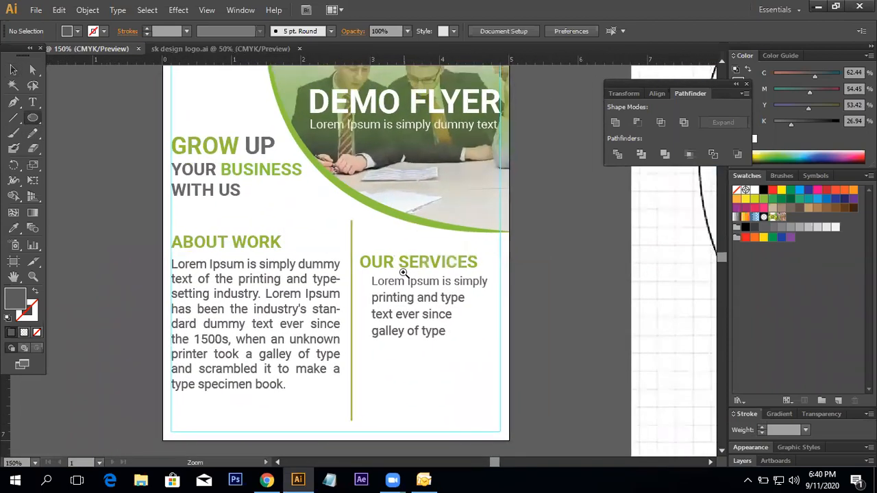
left_click(403, 272, "ctrl")
left_click(368, 275, "ctrl")
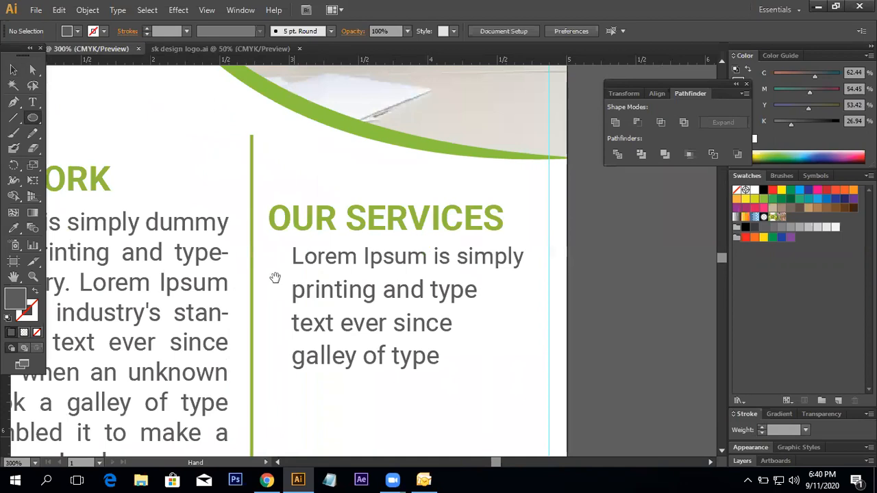
left_click(303, 261, "ctrl")
left_click_drag(339, 258, 349, 268)
Copy the ABOUT WORK heading's green onto the bullet with the Eyedropper and fine-tune the bullet beside its line.
left_click(13, 70)
left_click(19, 229)
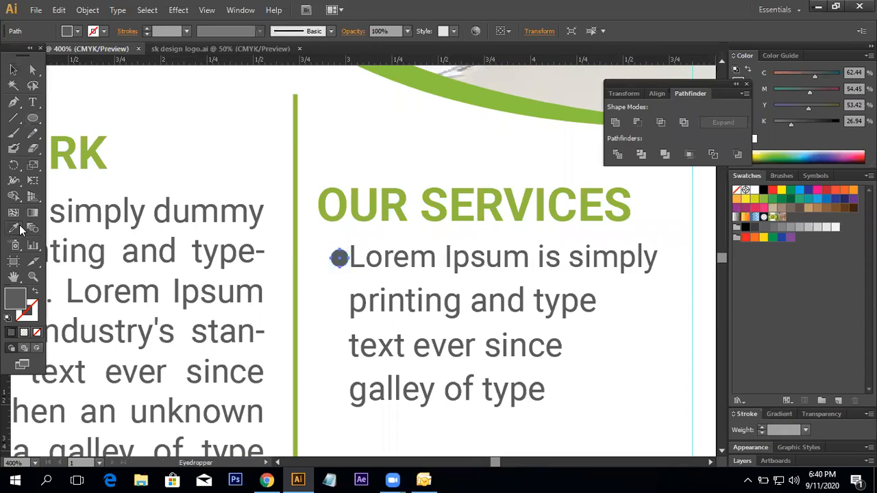
left_click(87, 157)
mouse_move(343, 258)
left_mouse_down()
mouse_move(317, 274)
mouse_move(352, 252)
mouse_move(346, 258)
left_mouse_up()
Duplicate the green bullet down the list in front of "printing and type", "text ever since" and "galley of type".
left_click(367, 255, "ctrl")
left_click(323, 250, "ctrl")
scroll(350, 256, "down", 3)
left_click_drag(326, 186, 334, 342)
scroll(337, 307, "down", 3)
left_click_drag(306, 182, 324, 313)
scroll(323, 313, "down", 3)
left_click_drag(284, 170, 293, 317)
key("ctrl+minus")
key("ctrl+minus")
key("ctrl+minus")
key("ctrl+minus")
key("ctrl+minus")
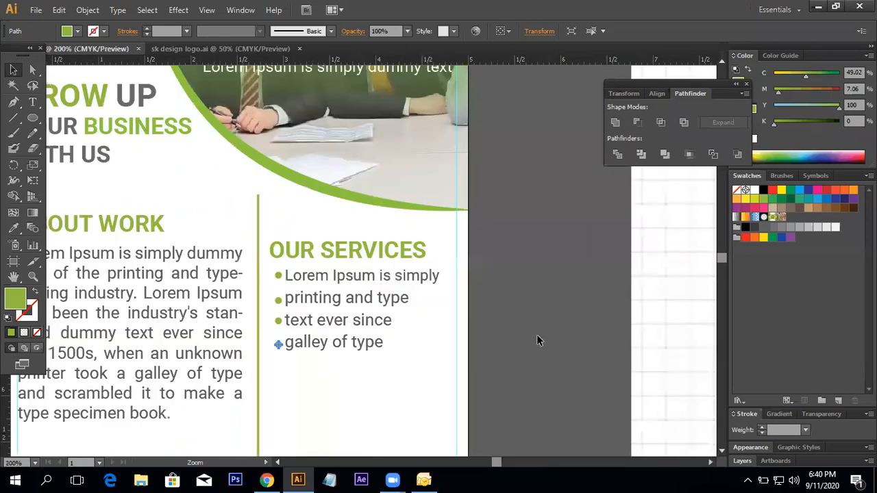
Select the four text lines under OUR SERVICES and nudge them slightly right, away from their green bullets.
left_click(544, 329)
scroll(475, 292, "down", 1)
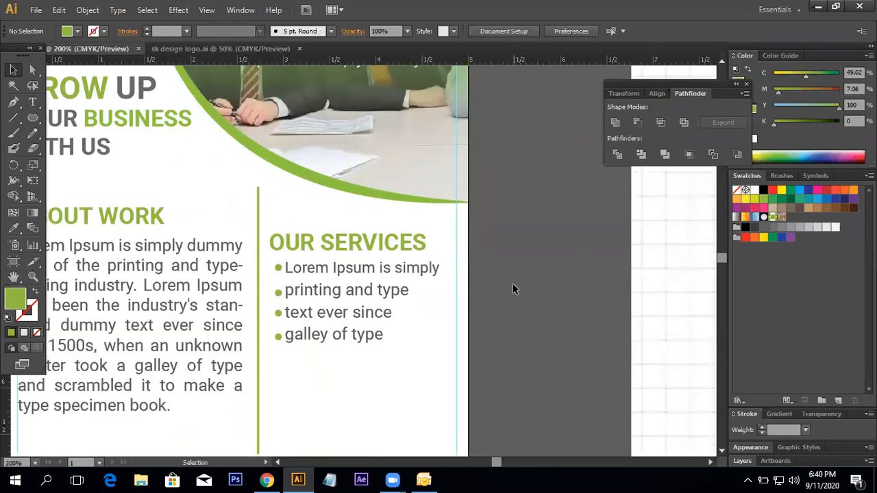
left_click_drag(351, 251, 357, 248)
left_click(489, 279)
key("ctrl+minus")
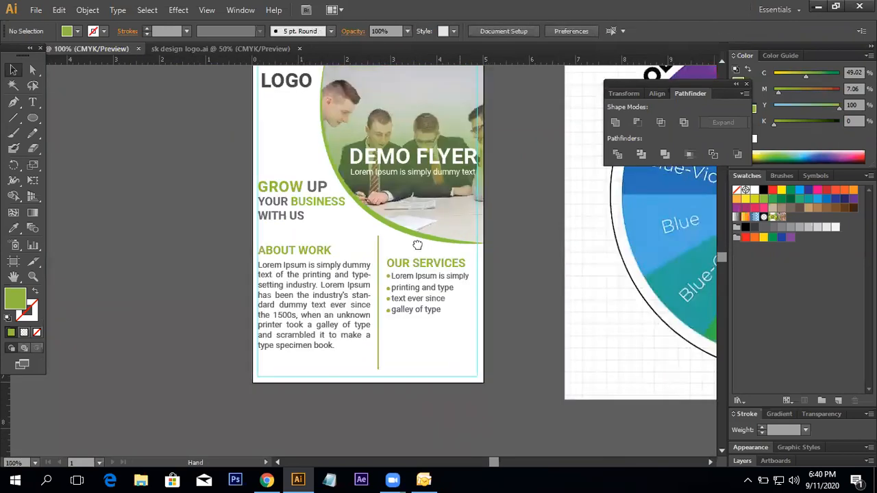
left_click_drag(417, 244, 376, 227)
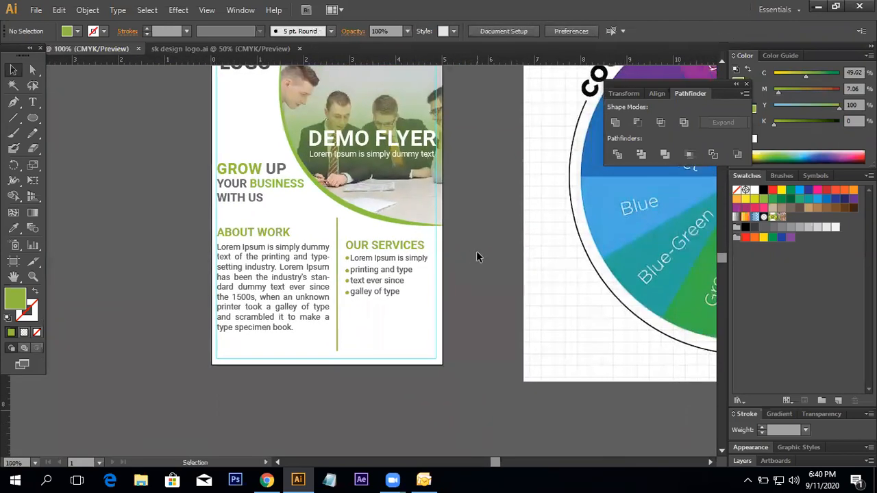
left_click(404, 258)
left_click(389, 269, "shift")
left_click(388, 281, "shift")
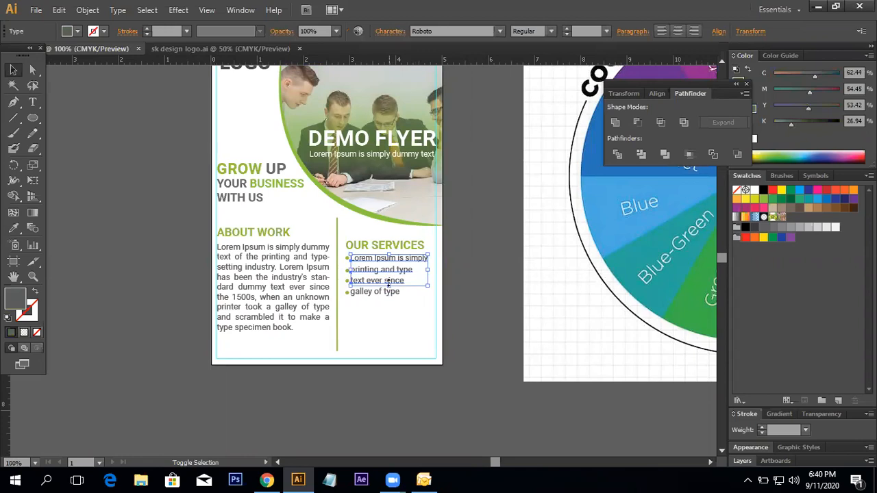
key("Right")
key("Right")
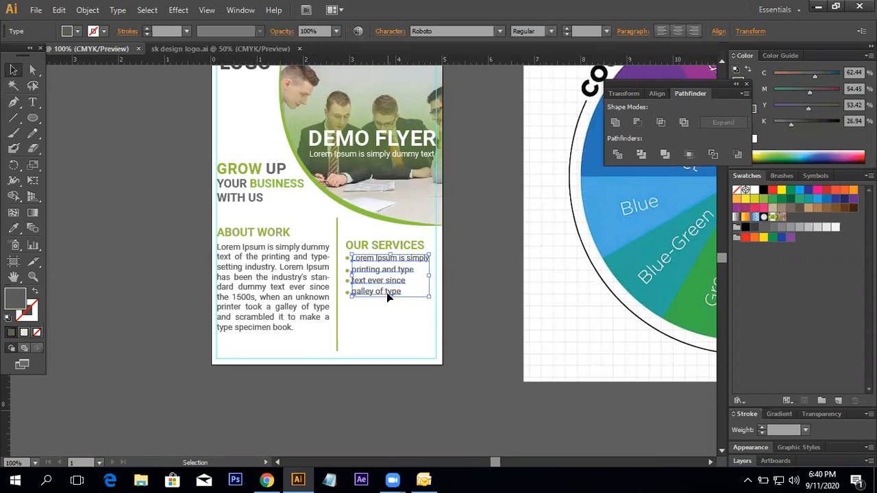
left_click(511, 288)
Align the four green bullets of the OUR SERVICES list on their horizontal centers.
left_click_drag(349, 294, 348, 263)
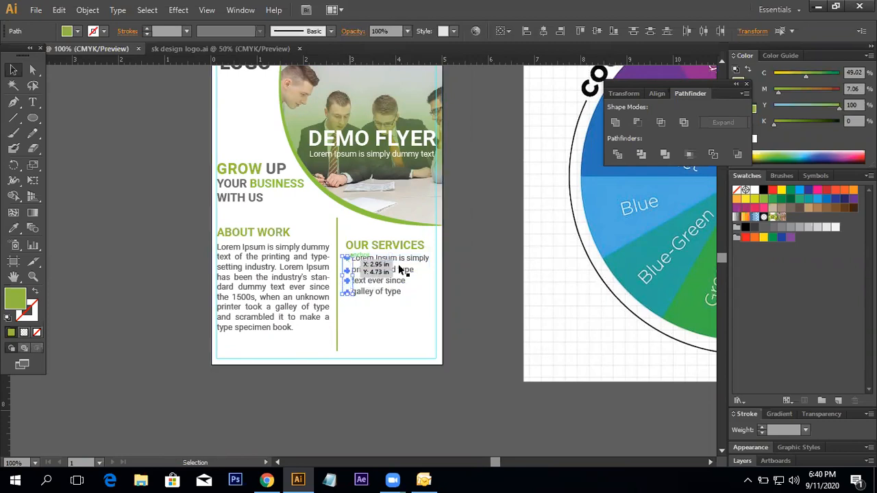
left_click_drag(400, 270, 400, 270)
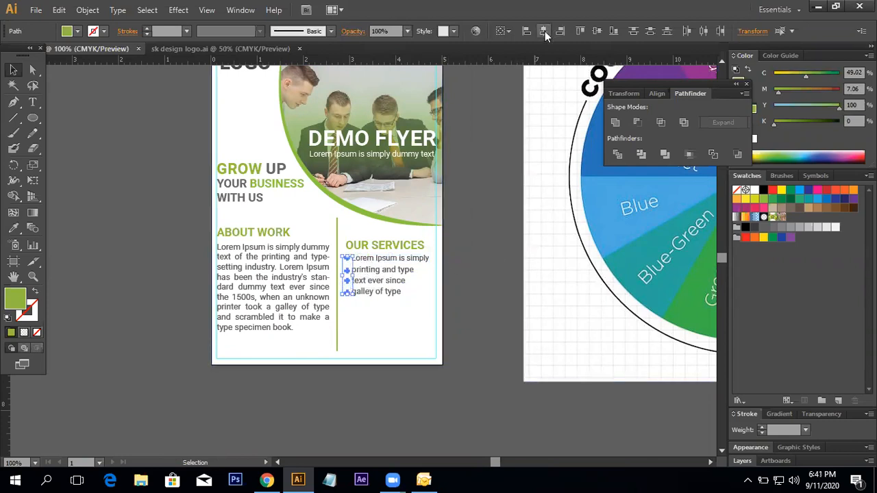
left_click(462, 300)
Try to group the four green bullets together and undo the grouping.
left_click(347, 292)
left_click(347, 281, "shift")
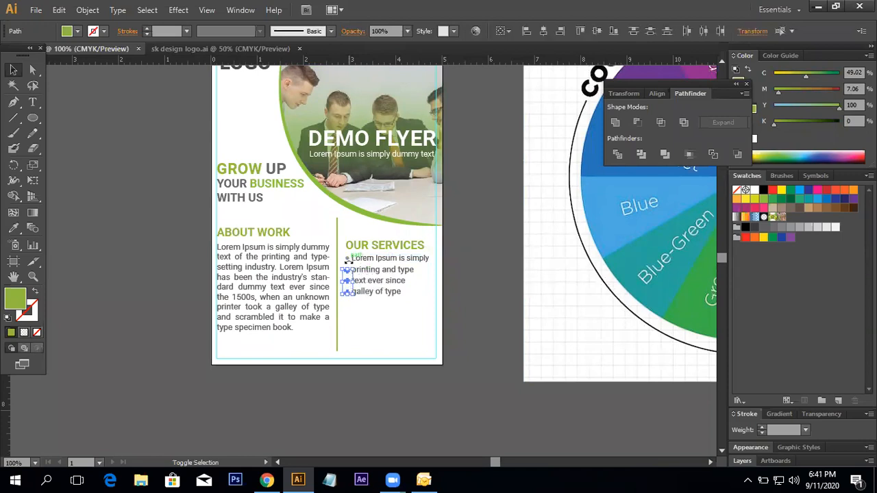
left_click(348, 258, "shift")
key("ctrl+g")
left_click(469, 257)
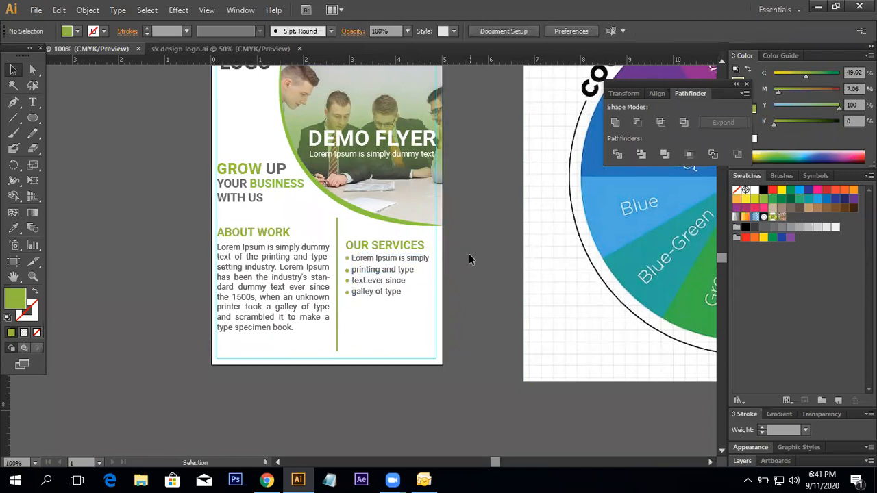
key("ctrl+plus")
key("ctrl+plus")
key("ctrl+z")
left_click(525, 268)
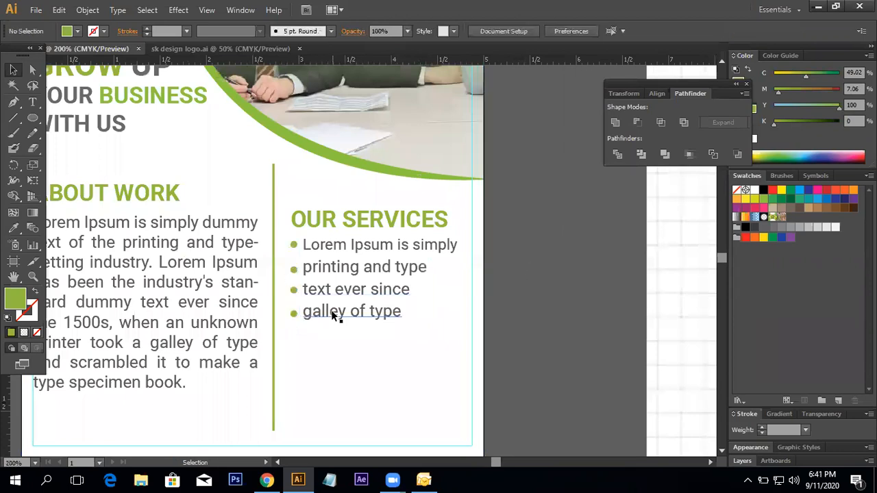
Group the "galley of type", "text ever since" and "printing and type" lines each with its own green bullet.
left_click(294, 313)
left_click(333, 317, "shift")
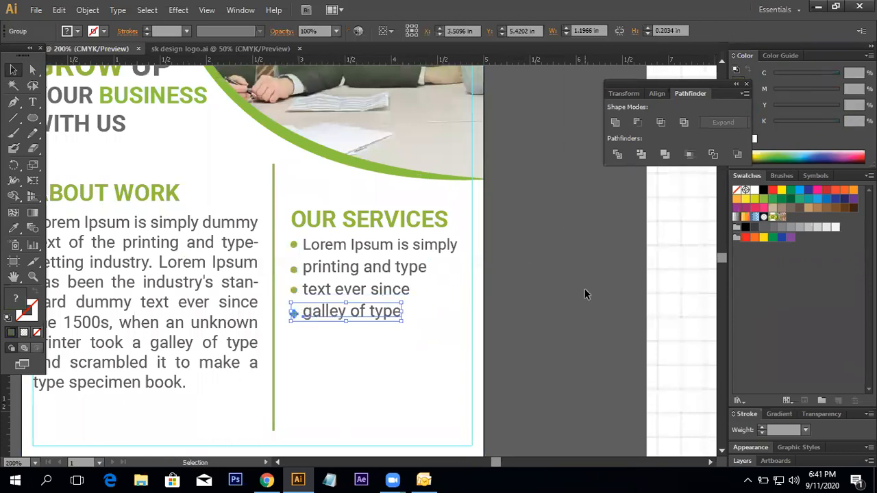
left_click(585, 288)
left_click(373, 291)
left_click(293, 290, "shift")
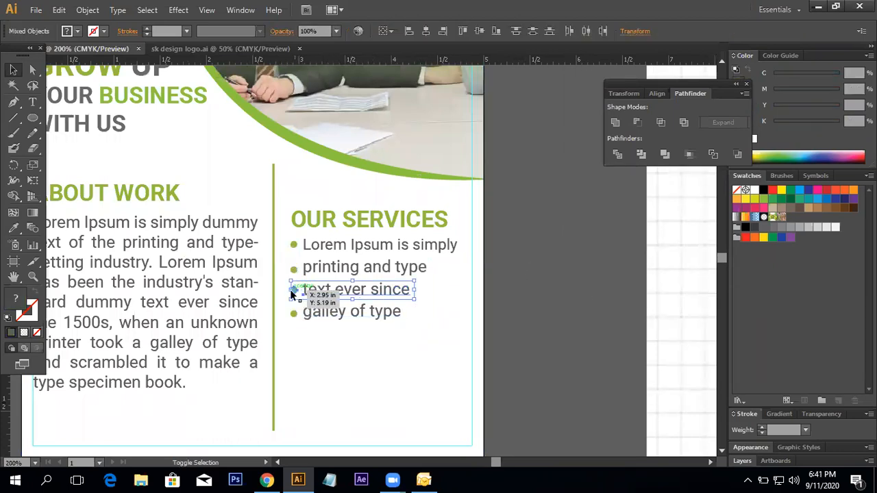
left_click(581, 295)
left_click(345, 272)
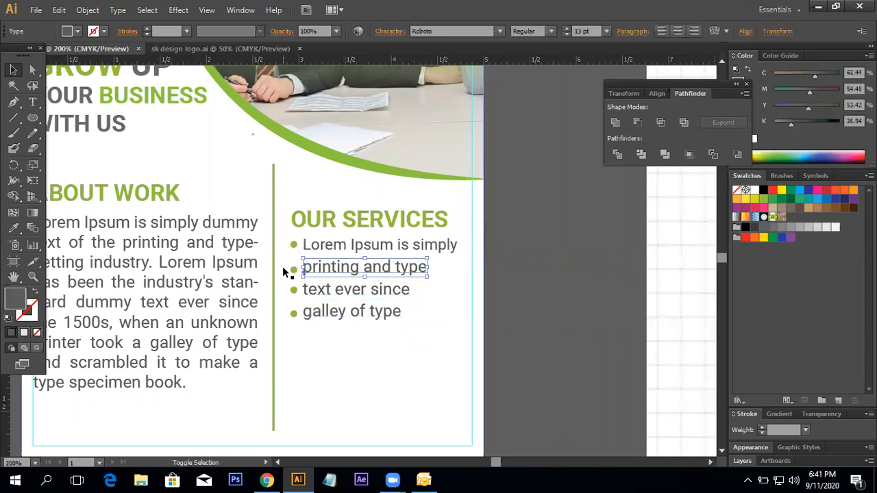
left_click(293, 270, "shift")
key("ctrl+g")
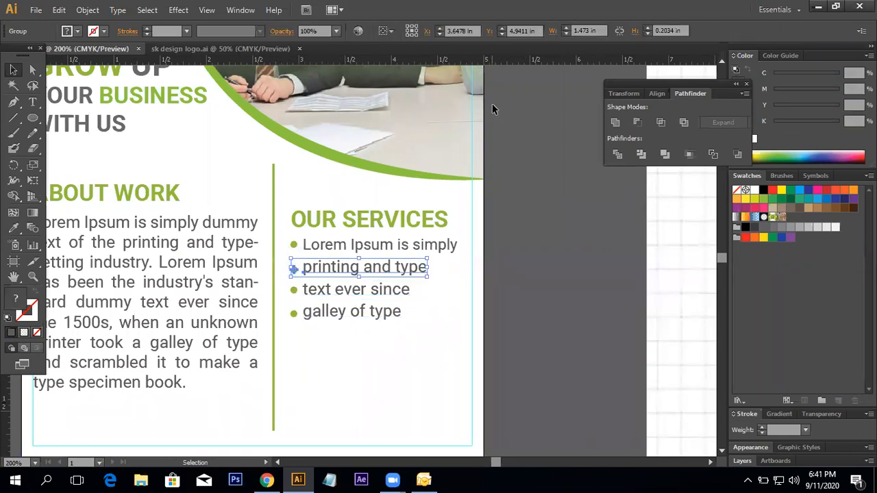
Group the "Lorem Ipsum is simply" line with its green bullet.
left_click(326, 251)
key("a")
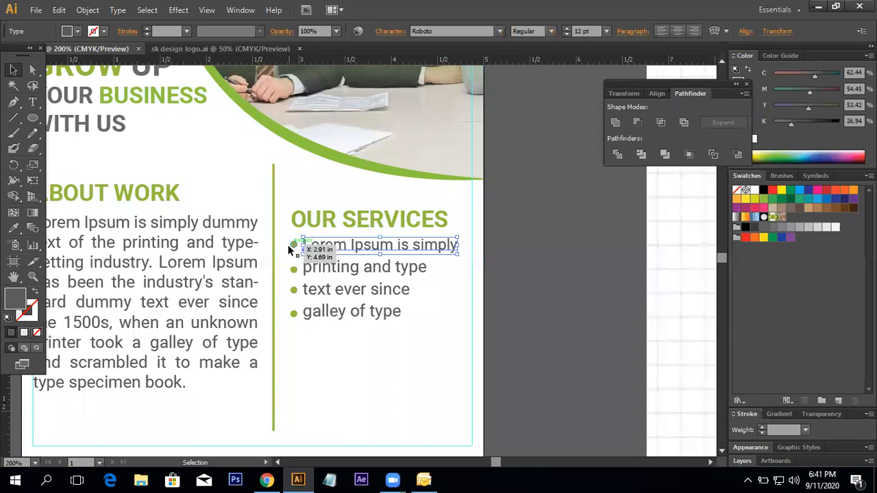
left_click(293, 246)
left_click(516, 270)
key("v")
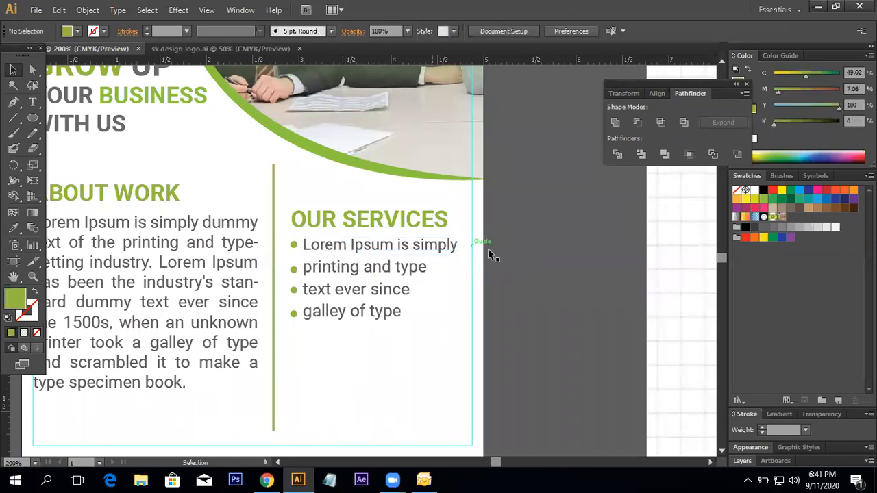
left_click(336, 251)
left_click(293, 245, "shift")
key("ctrl+g")
left_click(568, 295)
Shorten the green vertical divider between the two columns from its lower end.
scroll(387, 270, "down", 1)
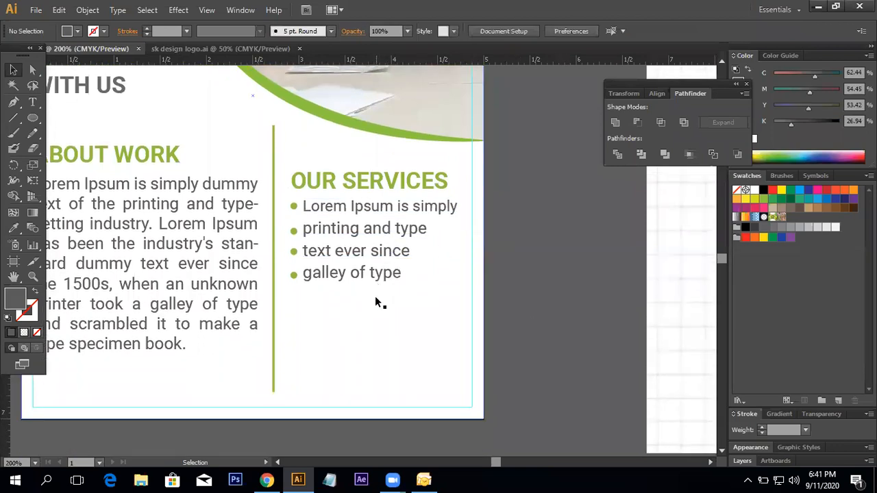
left_click(273, 327)
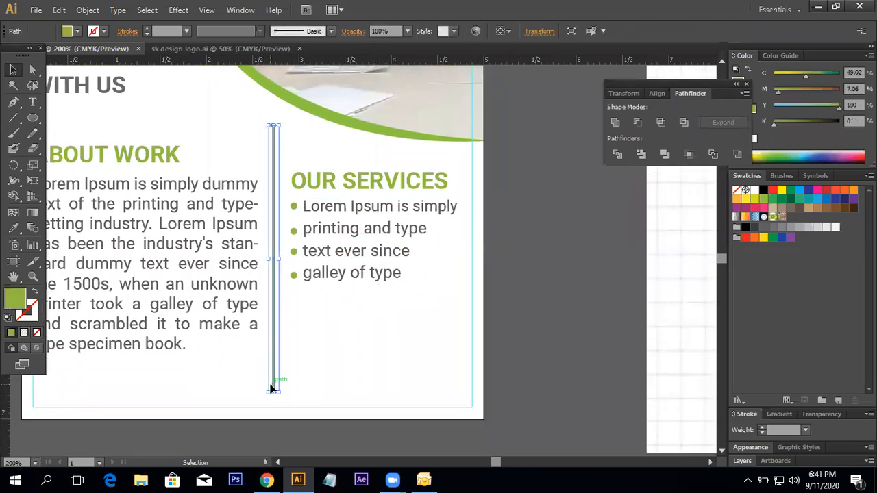
left_click_drag(276, 398, 275, 367)
left_click(508, 278)
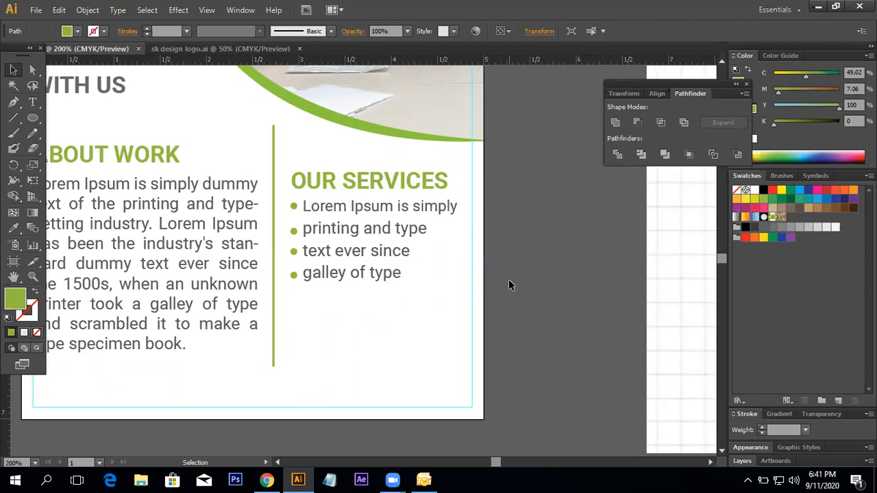
Check the font size of the "printing and type" line against the "Lorem Ipsum is simply" line.
left_click_drag(357, 260, 321, 262)
left_click(286, 255, "ctrl+alt")
left_click(462, 275)
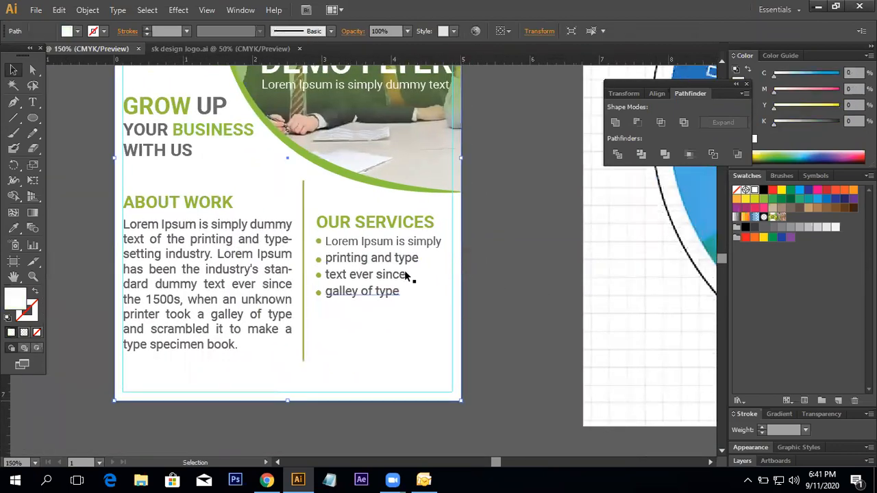
left_click(411, 247)
left_click(393, 244, "ctrl")
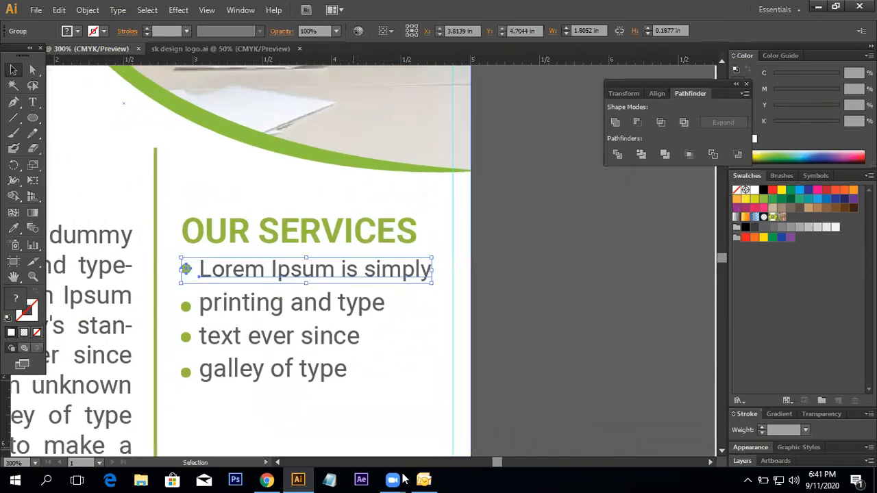
left_click_drag(363, 372, 410, 353)
left_click(32, 101)
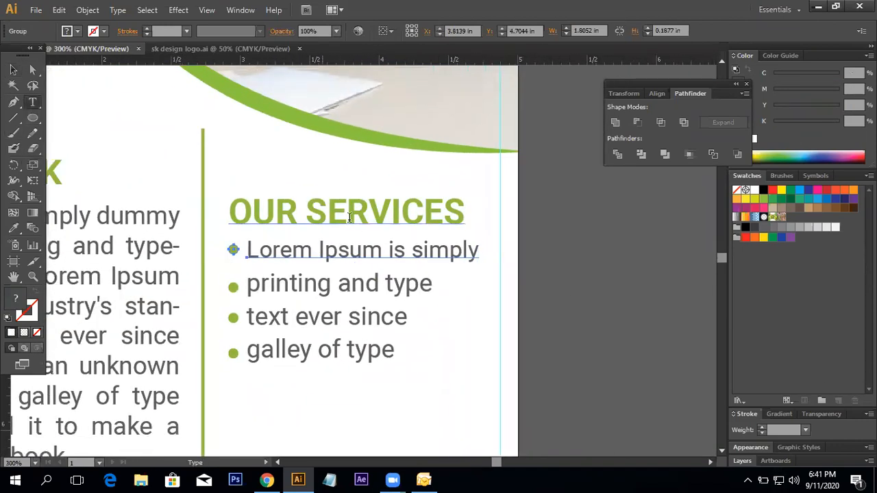
left_click(360, 249)
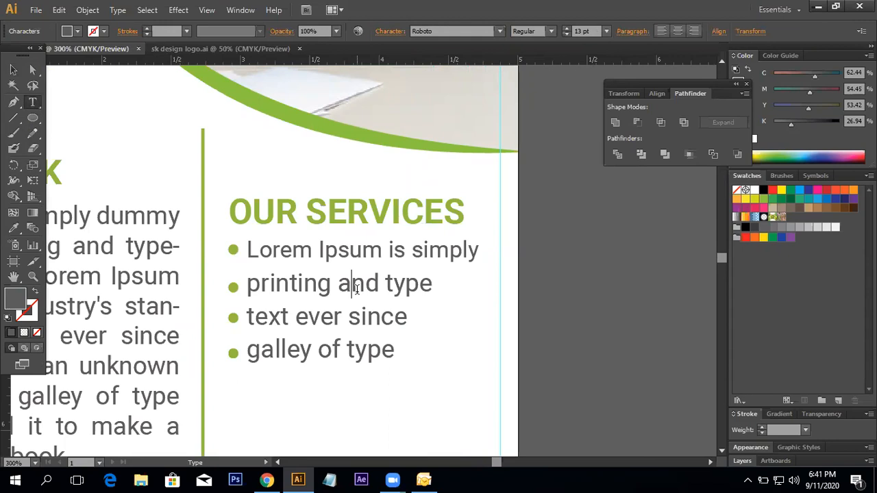
left_click(12, 69)
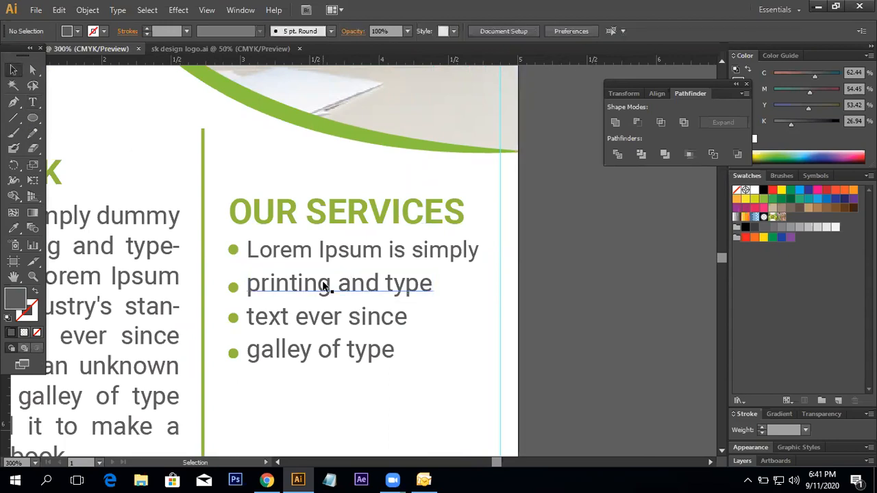
left_click(326, 288)
left_click(625, 287)
left_click(32, 102)
left_click(376, 288)
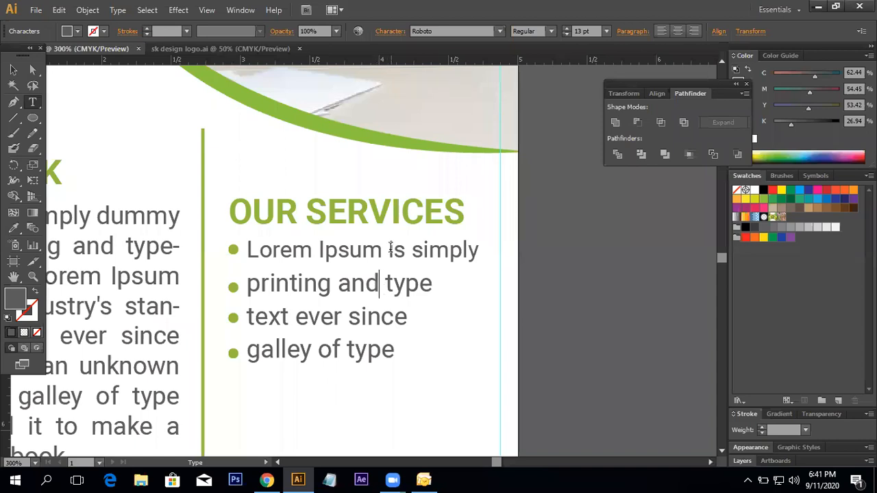
left_click(147, 246)
left_click_drag(423, 284, 191, 280)
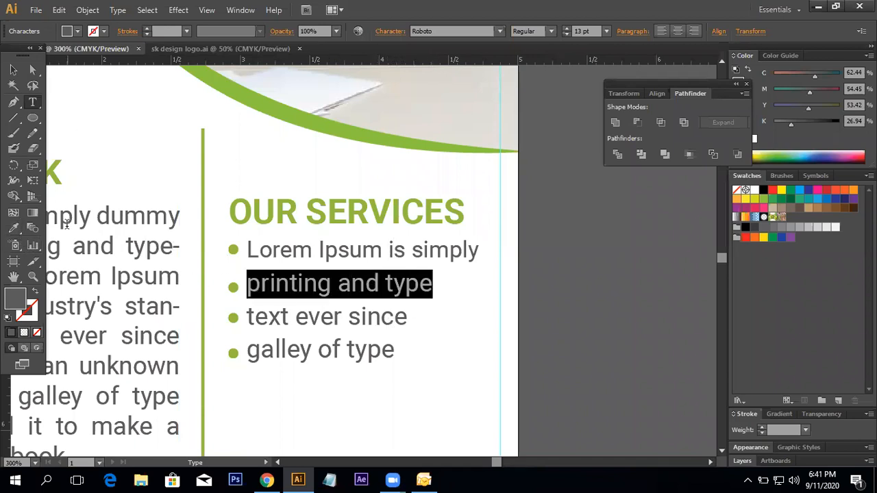
Set the font size of the "Lorem Ipsum is simply" line under OUR SERVICES to 13 pt.
left_click(368, 260)
left_click_drag(476, 251, 416, 215)
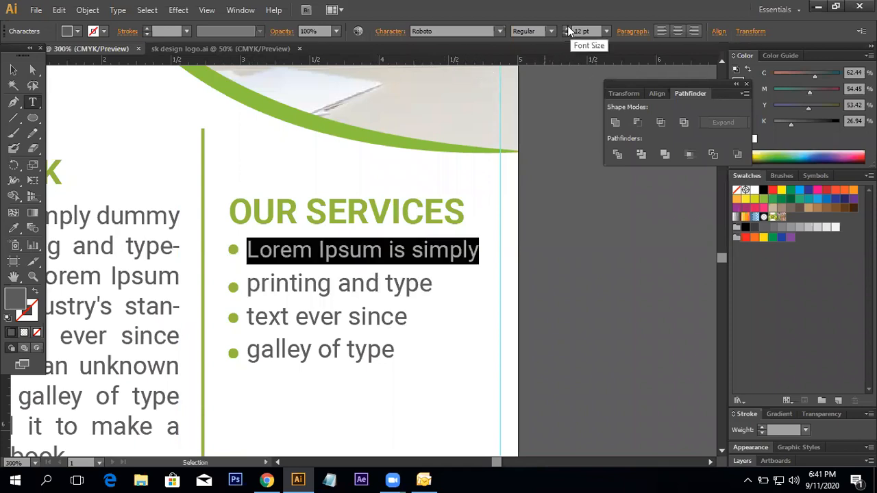
left_click(567, 29)
left_click(13, 71)
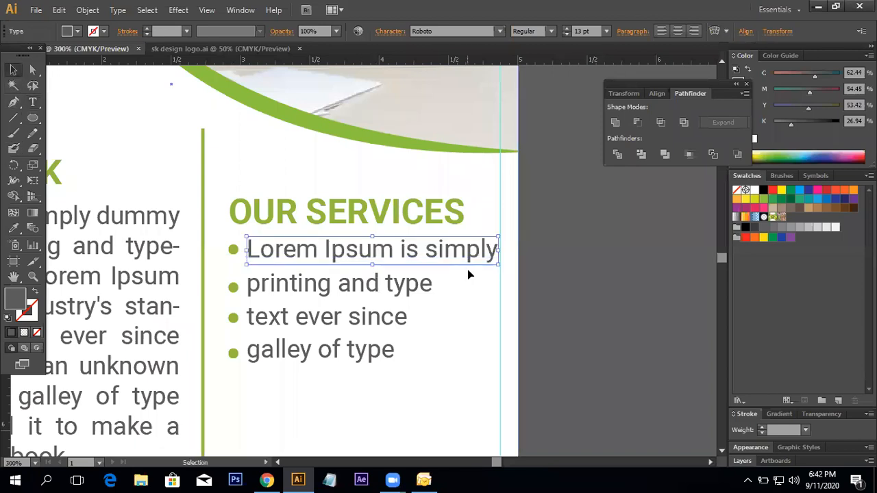
left_click(552, 270)
Move the green vertical divider up toward the curved edge of the photo.
left_click(406, 253, "ctrl+alt")
left_click(406, 254, "ctrl+alt")
left_click_drag(349, 287, 430, 237)
scroll(380, 276, "up", 2)
left_click_drag(316, 301, 319, 271)
left_click(540, 310)
left_click(504, 241)
left_click_drag(505, 245, 506, 260)
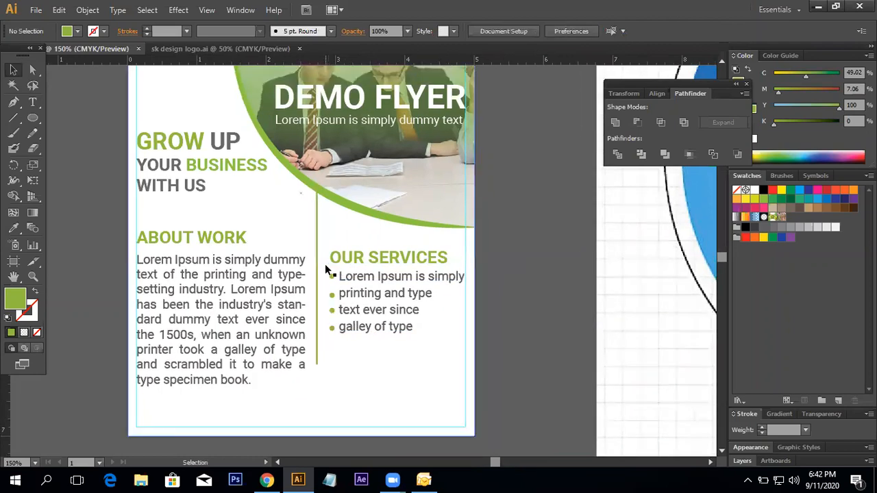
Try to shift the green divider right toward the OUR SERVICES list and undo the recent moves.
left_click_drag(318, 272, 324, 272)
left_click(521, 274)
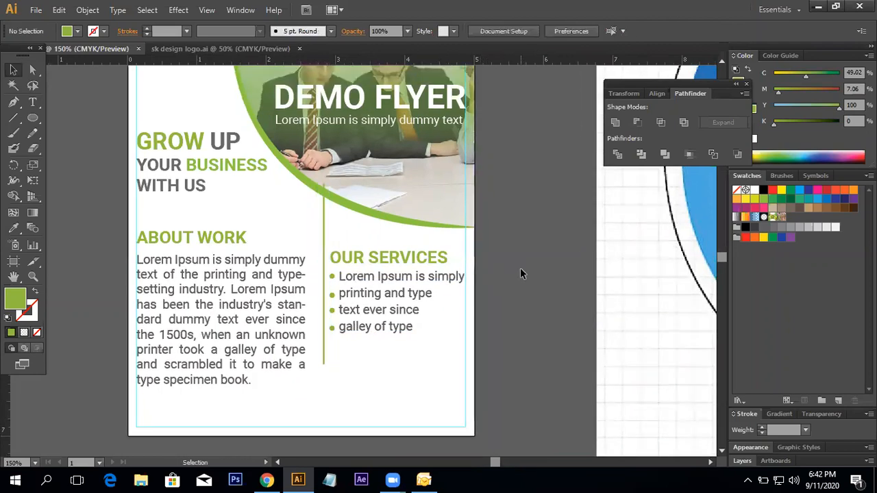
key("ctrl+z")
key("ctrl+z")
key("ctrl+z")
key("ctrl+z")
key("ctrl+z")
key("ctrl+z")
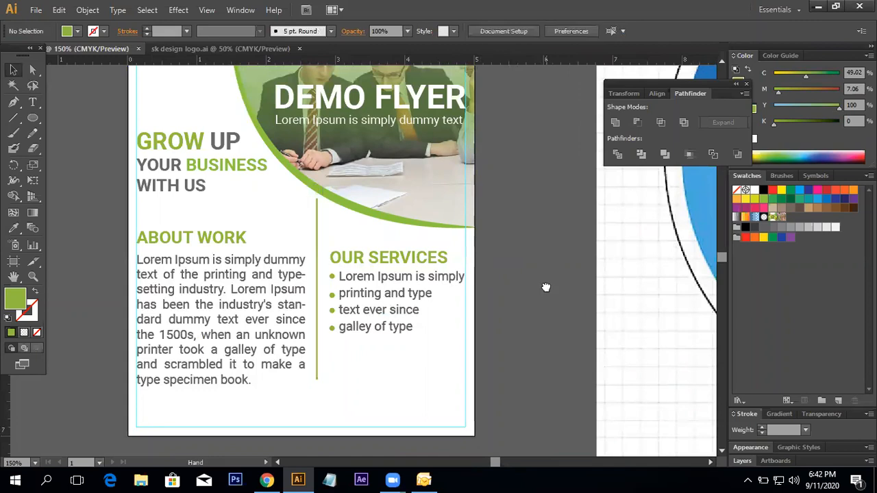
Move the green vertical divider slightly down, clear of the photo's curved edge.
left_click_drag(547, 288, 546, 272)
left_click_drag(317, 229, 318, 234)
left_click(479, 281)
left_click_drag(536, 258, 540, 333)
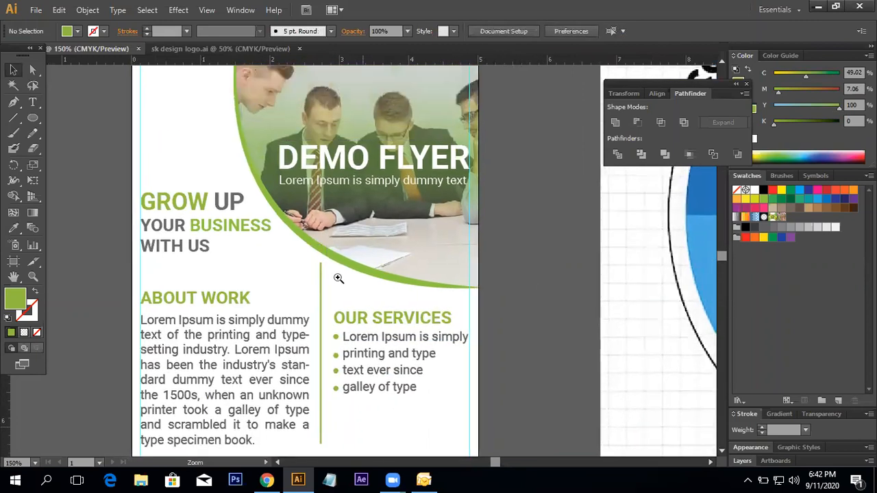
Open the recently used file Visiting Card D10.ai.
key("ctrl+minus")
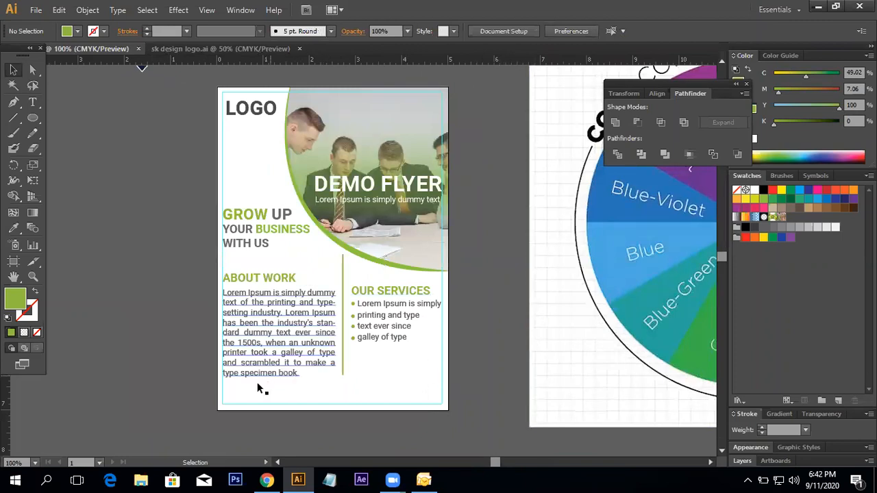
left_click_drag(479, 295, 461, 251)
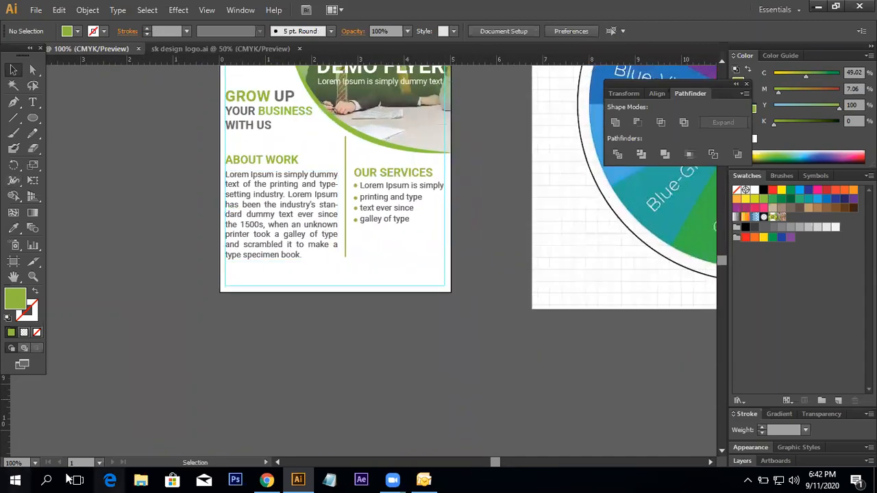
left_click(36, 10)
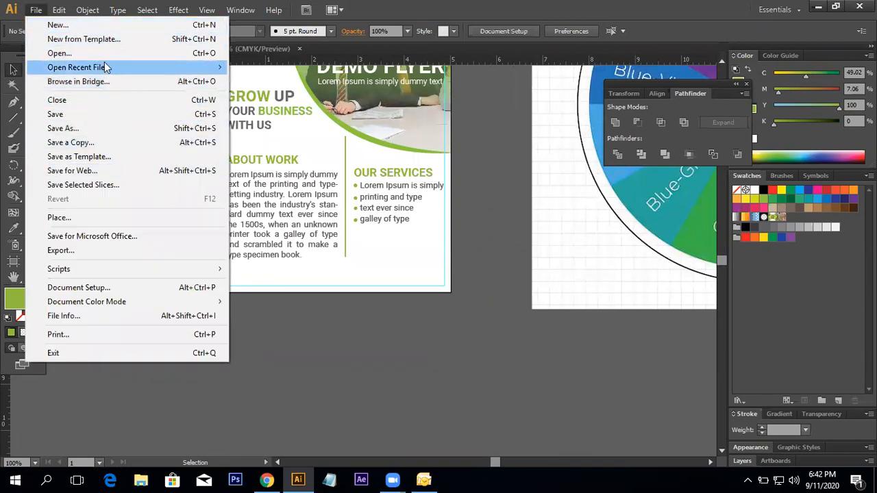
mouse_move(114, 67)
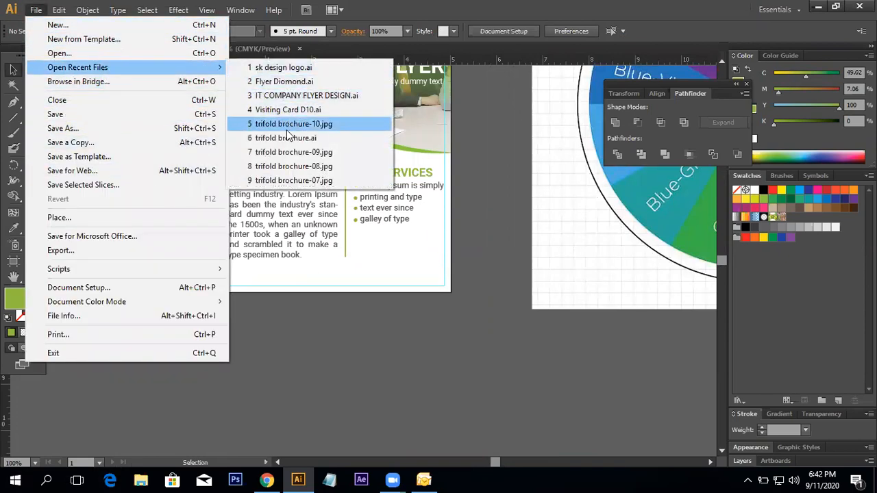
left_click(296, 110)
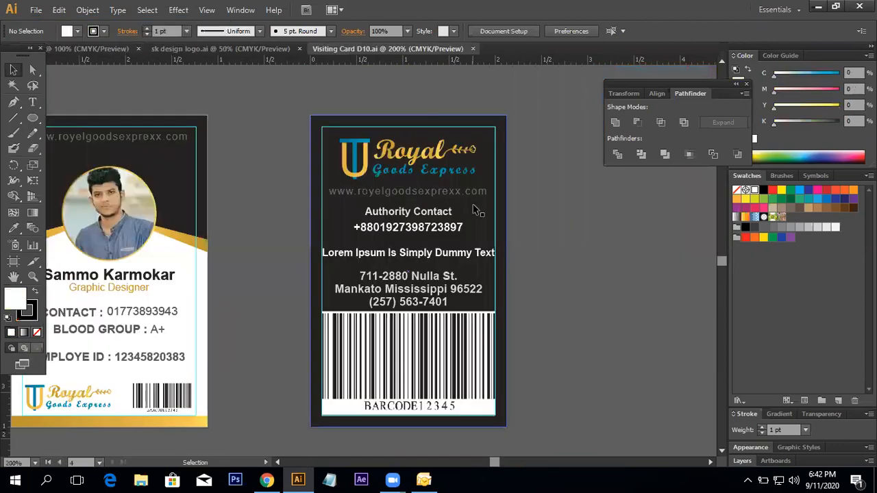
Copy the grouped contact details with their icons from the visiting card into the flyer document, outside the artboard.
left_click_drag(288, 175, 384, 185)
scroll(403, 137, "down", 1)
left_click_drag(404, 117, 268, 241)
left_click_drag(412, 208, 192, 222)
scroll(308, 220, "up", 2)
left_click(343, 296)
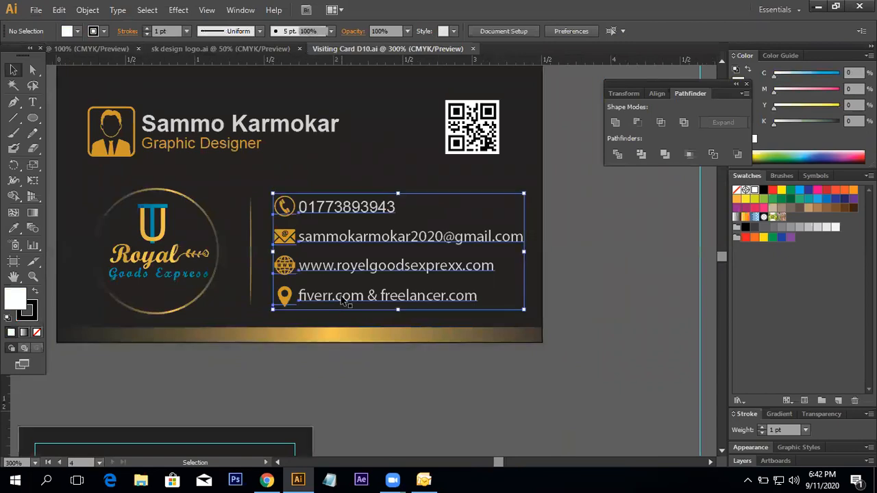
left_click(96, 49)
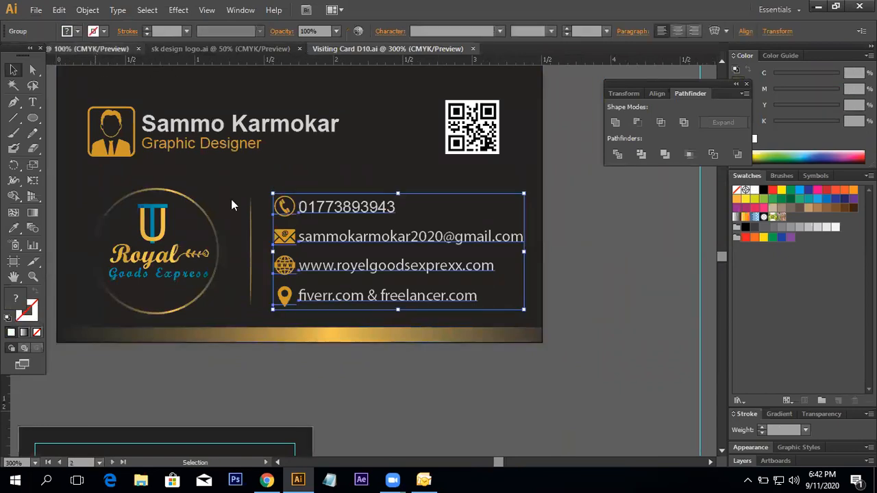
key("ctrl+v")
left_click_drag(358, 246, 246, 298)
left_click(301, 285)
left_click(352, 279)
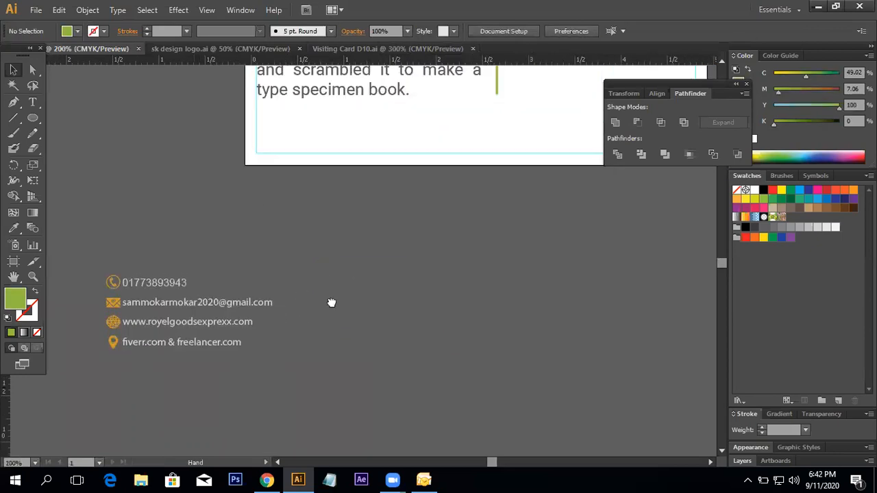
Ungroup the pasted contact details into separate lines.
left_click_drag(171, 289, 180, 315)
left_click(179, 314)
right_click(180, 313)
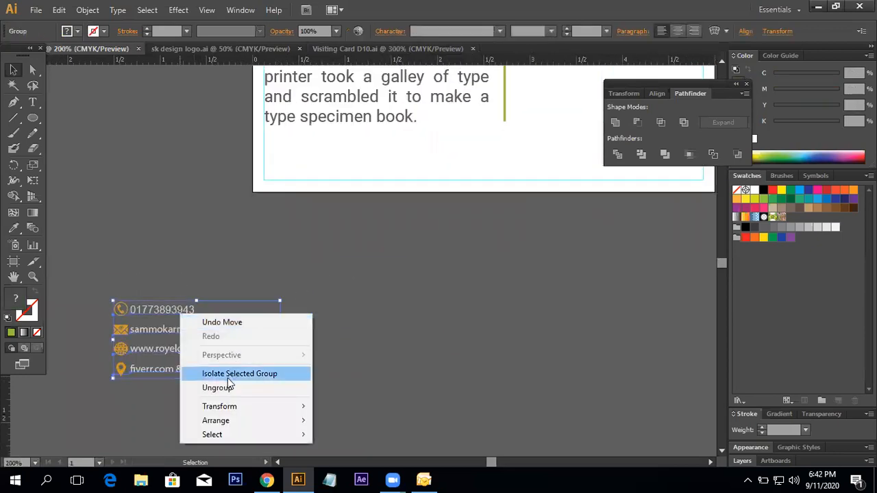
left_click(235, 388)
left_click(342, 347)
Separate the website address from its globe icon and place the text just above the flyer's bottom margin guide.
left_click_drag(211, 348, 556, 275)
left_click_drag(540, 266, 424, 320)
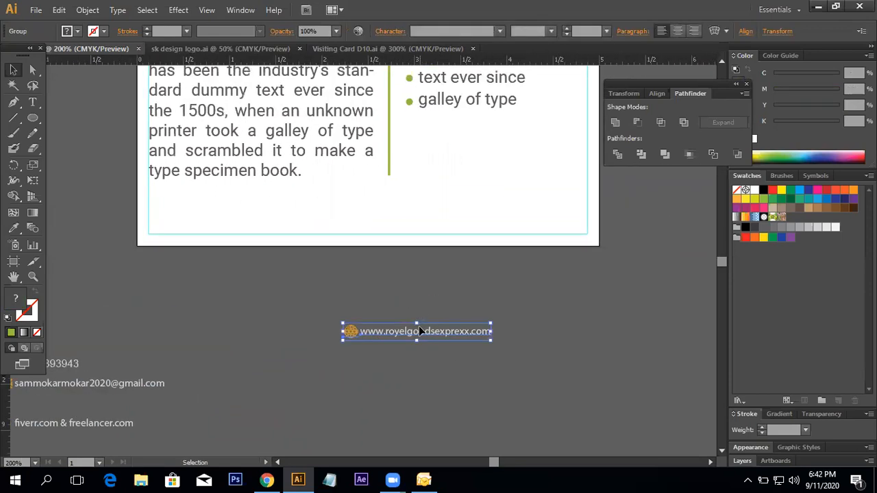
right_click(426, 327)
left_click(456, 403)
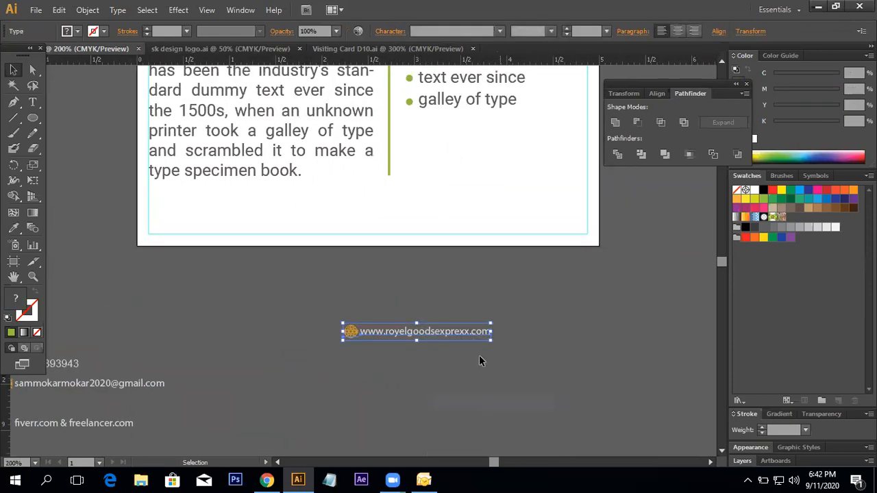
left_click(480, 356)
left_click_drag(447, 334, 406, 229)
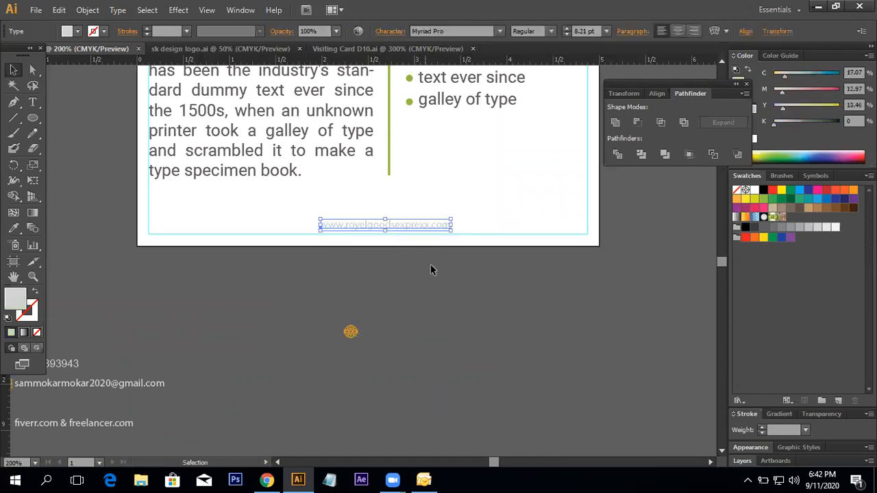
Change the website address text's fill to dark grey.
double_click(16, 299)
left_click_drag(277, 311, 268, 295)
left_click(571, 180)
scroll(549, 301, "up", 3)
left_click(414, 356)
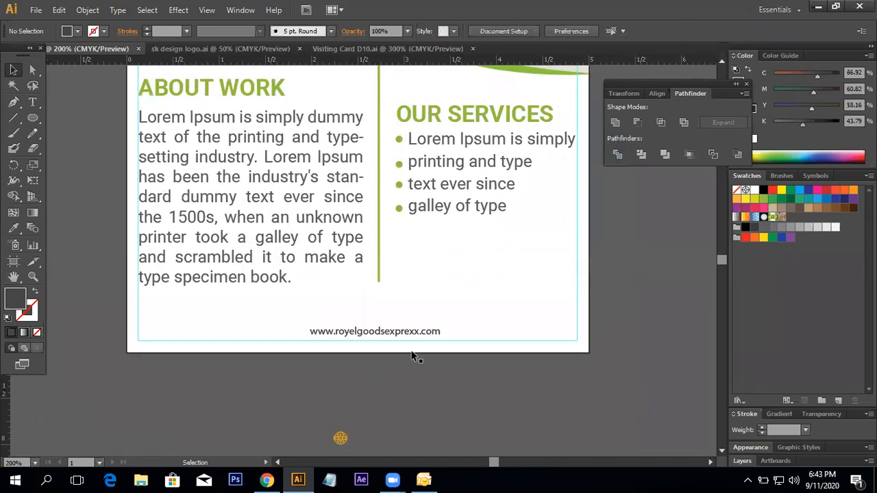
Enlarge the website address to about 10.4 pt and nudge it down toward the bottom margin.
left_click(415, 333)
left_click_drag(442, 336, 461, 345)
left_click(467, 360)
left_click_drag(395, 362, 419, 335)
left_click(413, 298, "ctrl+alt")
left_click(413, 297, "ctrl+alt")
left_click_drag(350, 256, 388, 401)
left_click(357, 354)
left_click(383, 371)
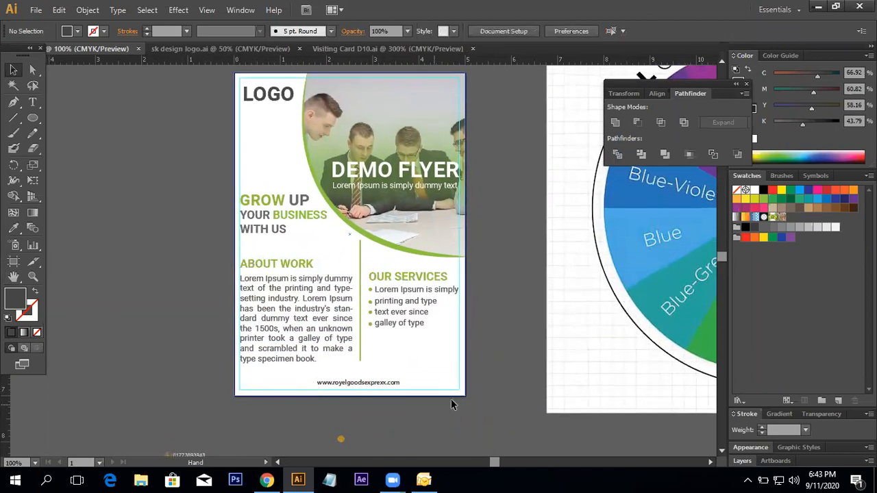
left_click(388, 381)
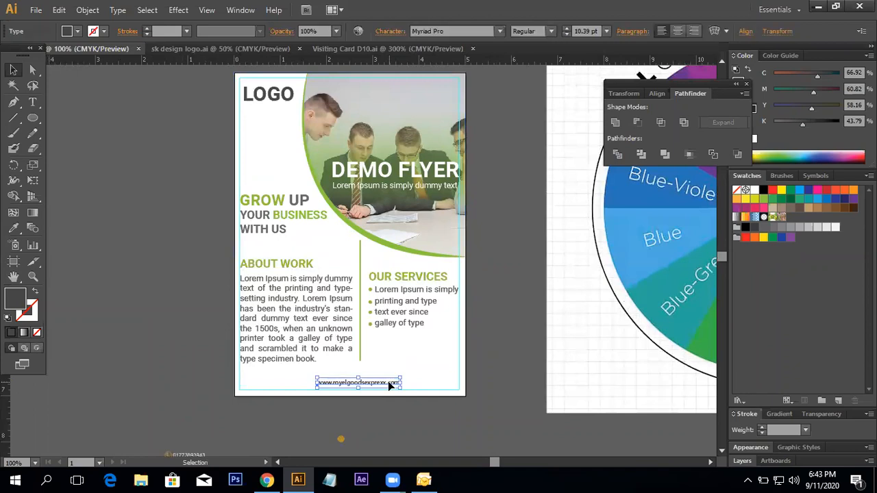
left_click(470, 348)
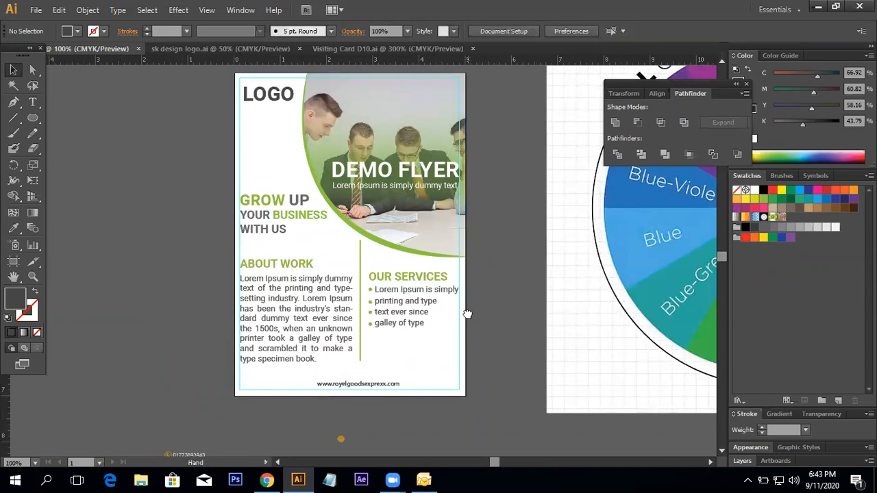
Move the phone line with its icon onto the flyer, just below the ABOUT WORK paragraph.
left_click_drag(467, 314, 477, 297)
left_click(356, 299, "ctrl")
left_click_drag(373, 292, 385, 260)
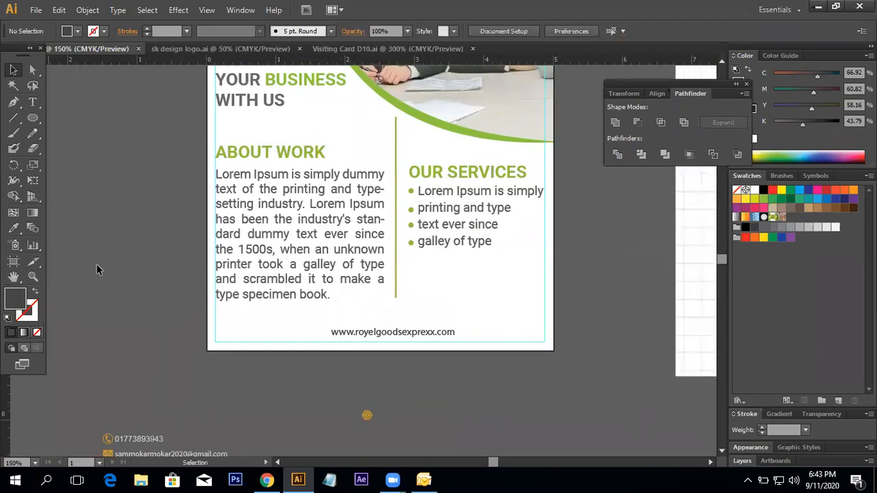
left_click_drag(281, 298, 262, 237)
left_click(134, 374)
right_click(139, 372)
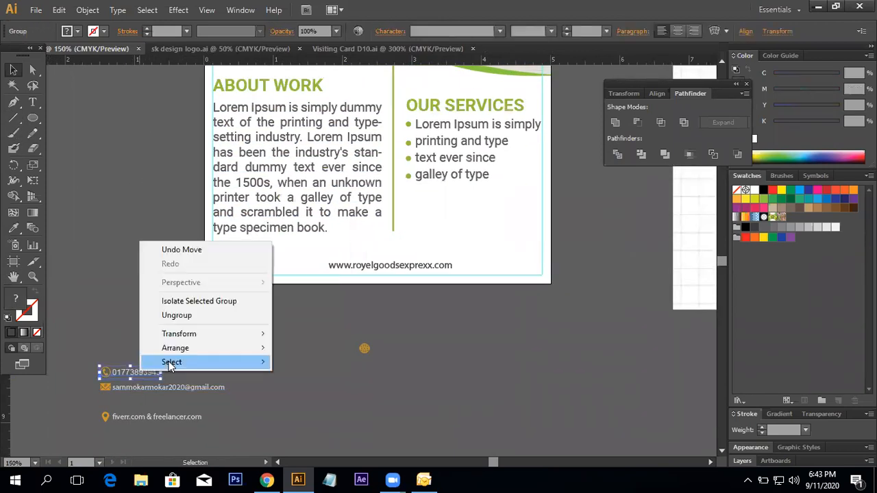
left_click(128, 326)
left_click_drag(130, 372, 246, 246)
left_click(233, 339)
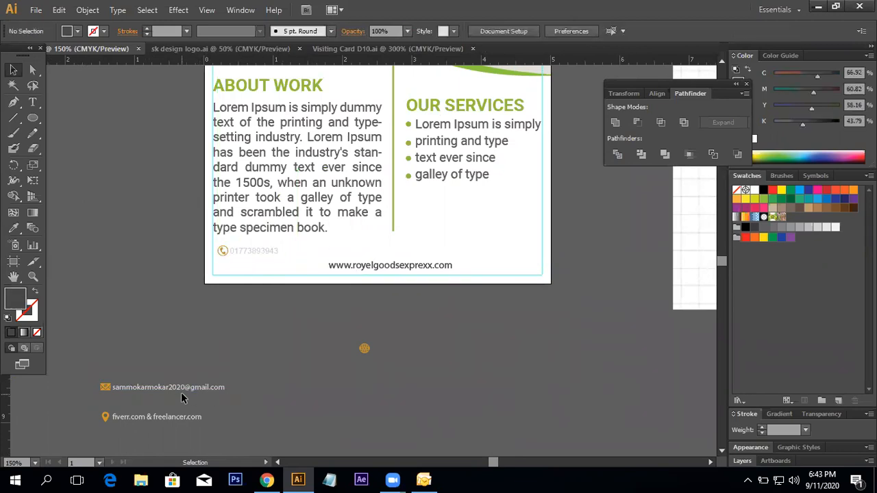
Place the email line and the "fiverr.com & freelancer.com" line in a row beside the phone line, above the website address.
left_click_drag(162, 390, 355, 252)
left_click(250, 390)
left_click_drag(144, 418, 478, 256)
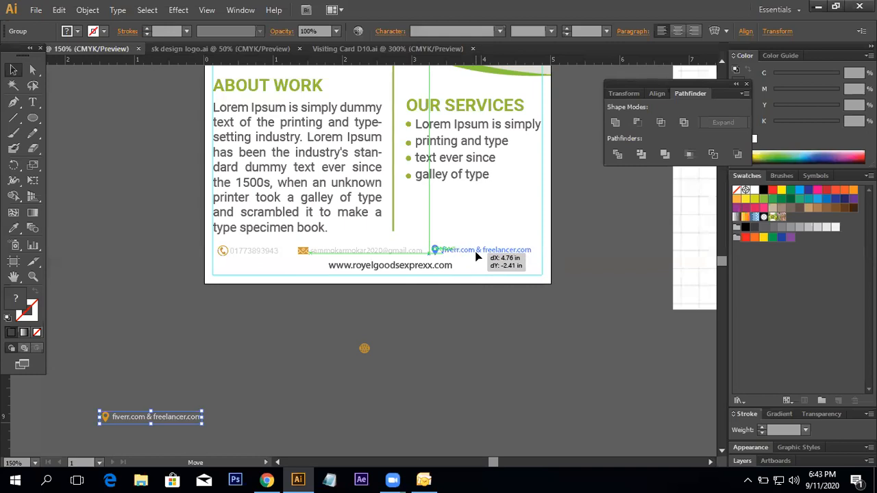
left_click(453, 332)
Select only the phone, email and "fiverr.com & freelancer.com" texts, without their icons.
left_click_drag(419, 259, 380, 266)
left_click(380, 266, "ctrl")
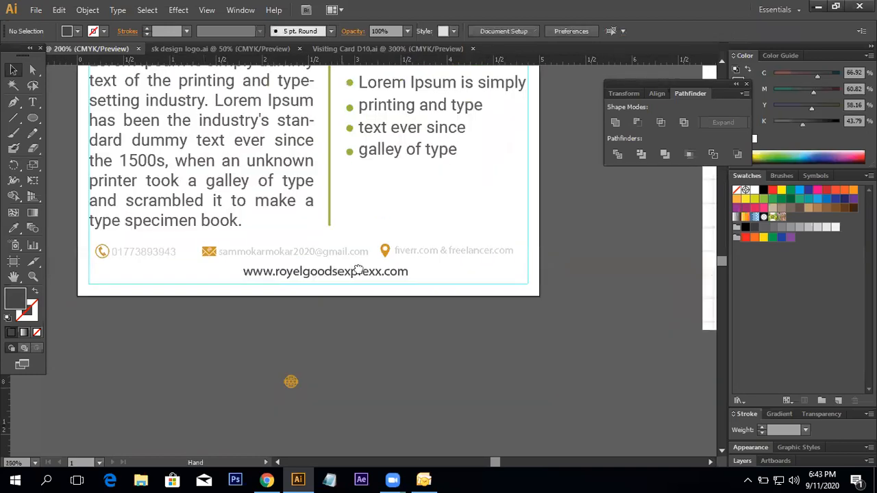
left_click_drag(323, 265, 383, 271)
left_click(32, 69)
left_click(198, 266)
left_click(343, 260, "shift")
left_click(473, 259, "shift")
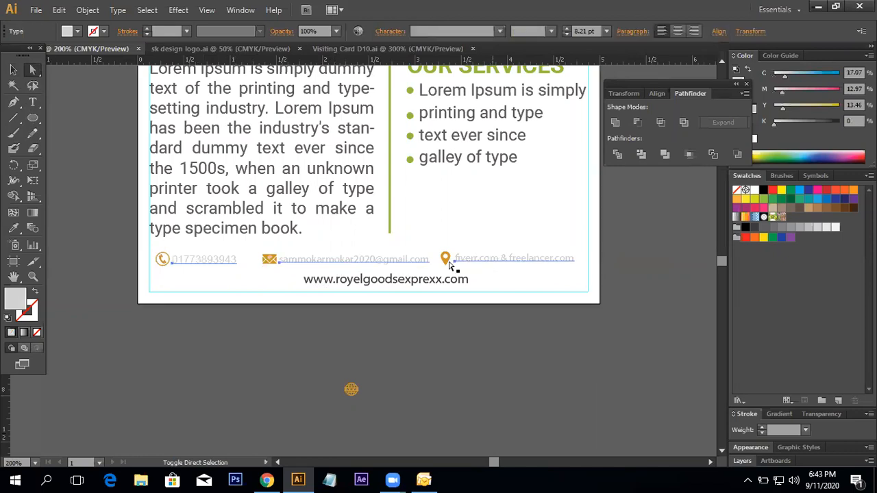
Try to apply the ABOUT WORK paragraph's text style to the selected contact texts with the Eyedropper and undo it.
left_click(12, 231)
left_click(229, 180)
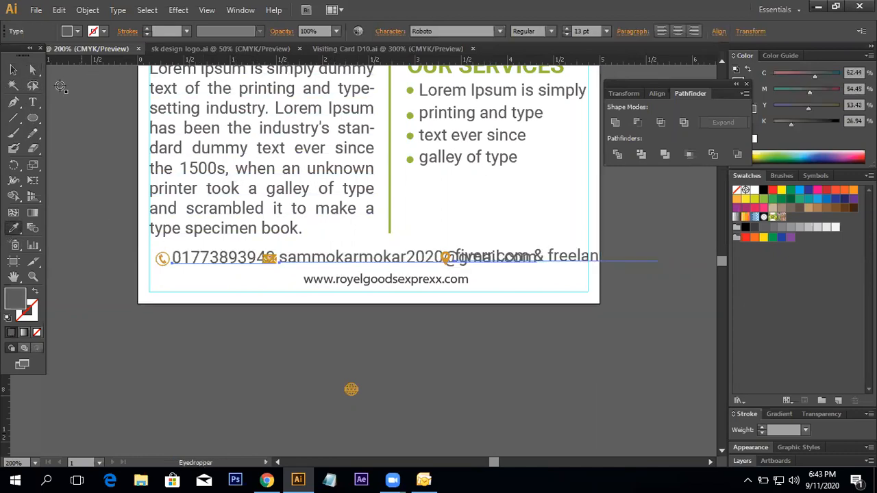
key("ctrl+z")
Match the selected contact texts to the website address's style and reduce their font size so the row fits.
left_click(357, 279)
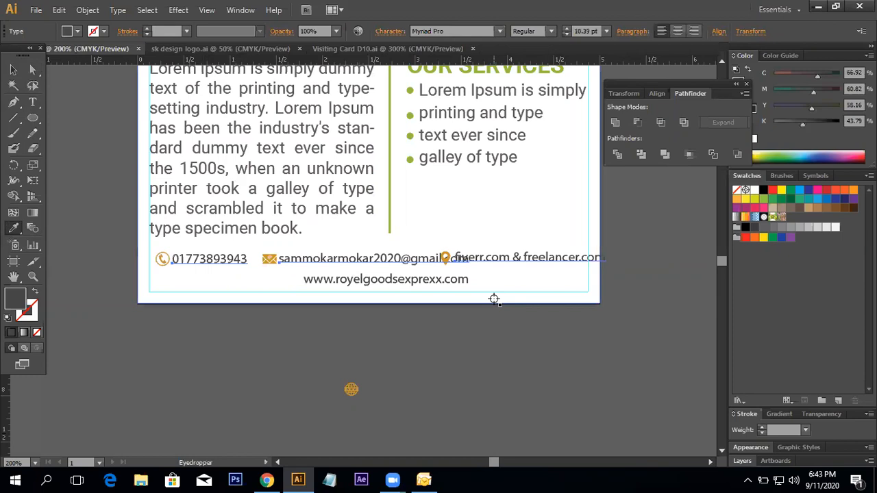
left_click(567, 34)
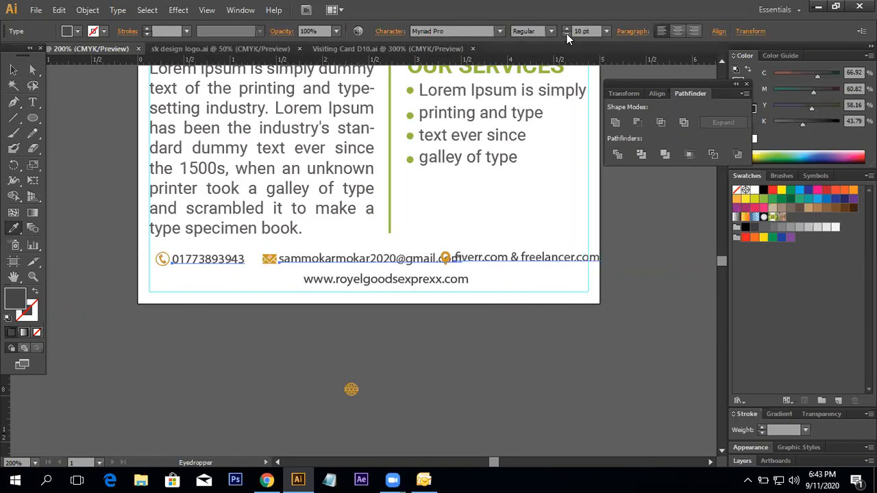
left_click(13, 69)
left_click(376, 337)
Shift the phone line left to the margin guide and the email line left, clear of the location icon.
left_click_drag(385, 259, 376, 258)
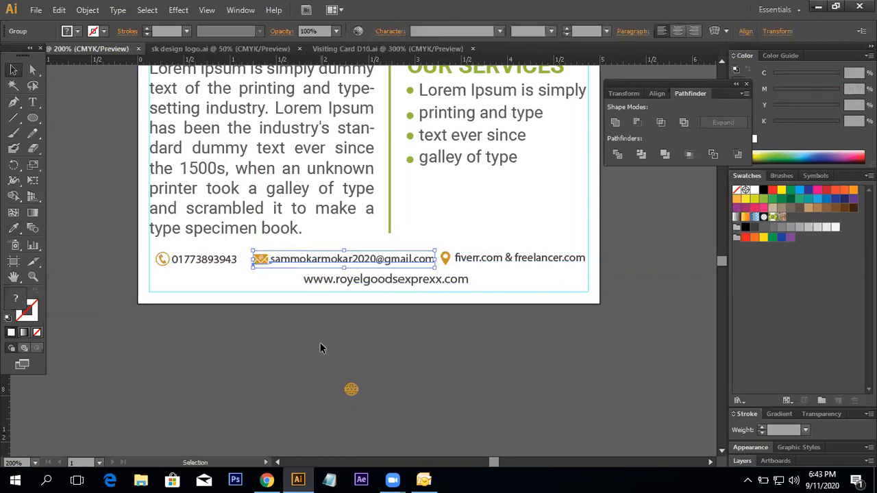
left_click(562, 338)
left_click_drag(186, 262, 181, 262)
left_click(239, 355)
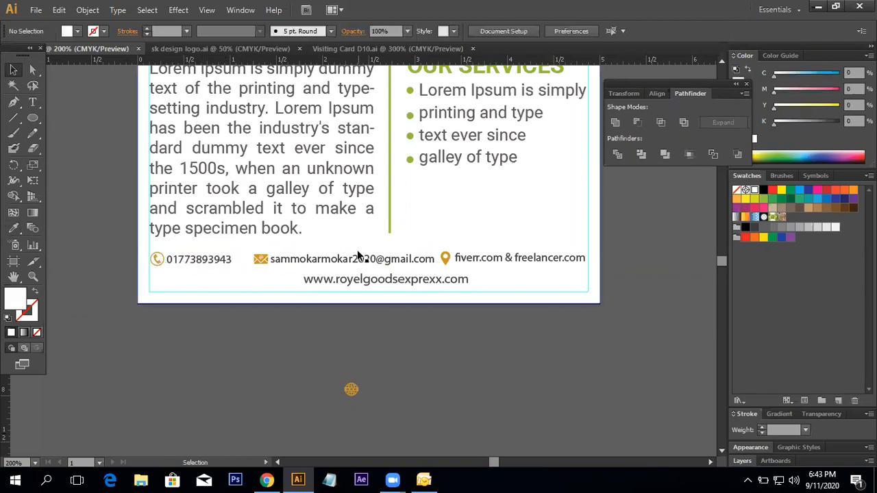
left_click(378, 262)
left_click_drag(377, 264, 373, 264)
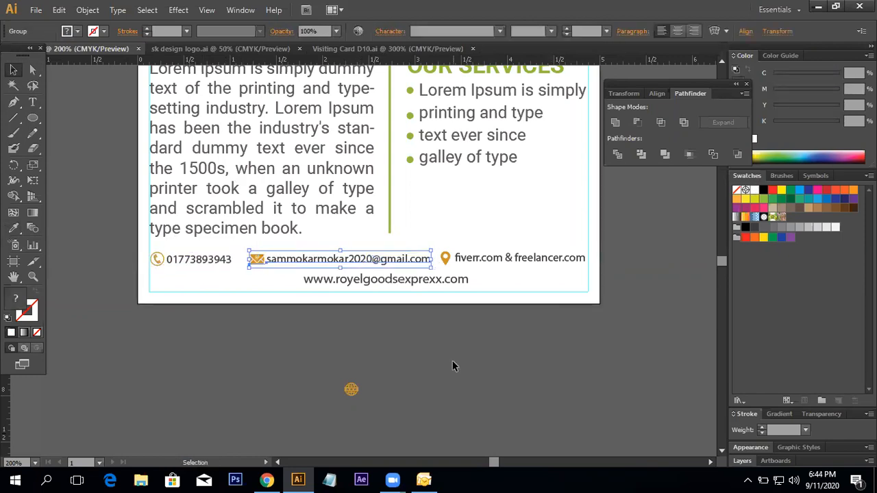
left_click(452, 361)
Nudge the "fiverr.com & freelancer.com" line right to the margin guide.
left_click(521, 262)
key("Right")
key("Right")
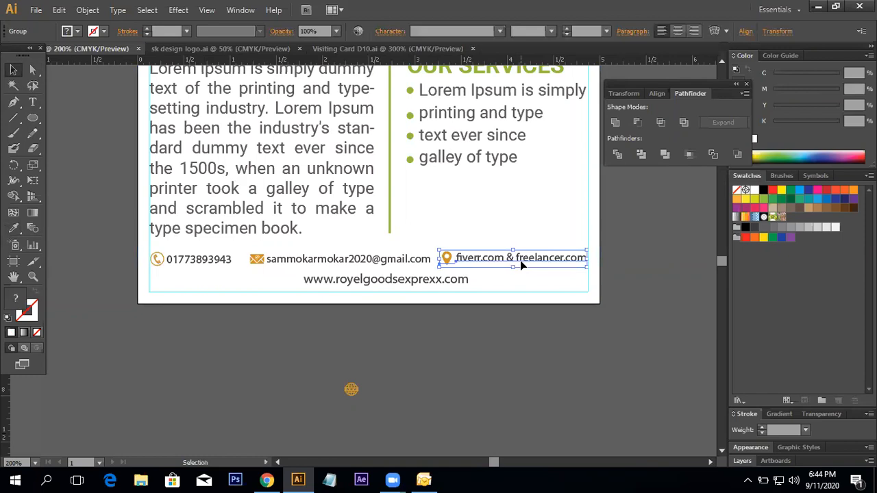
left_click(510, 340)
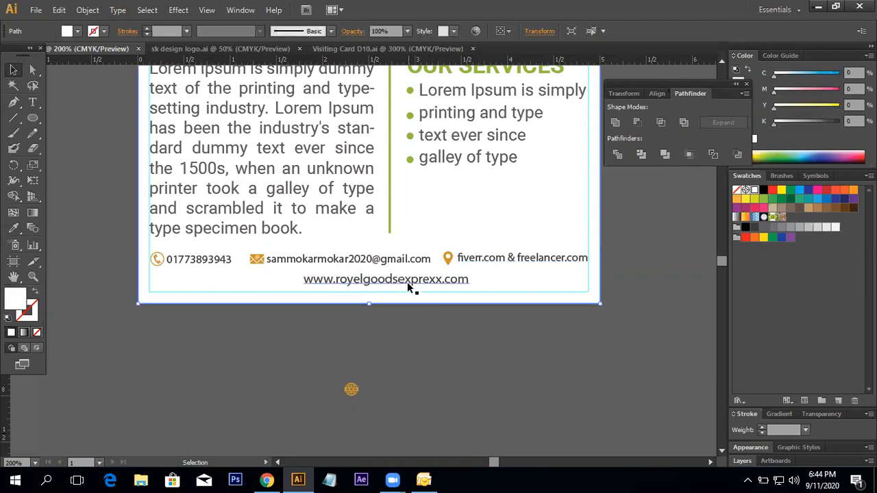
Nudge the website address slightly down, away from the contact row.
left_click(408, 282)
left_click(479, 330)
left_click(418, 280)
key("Down")
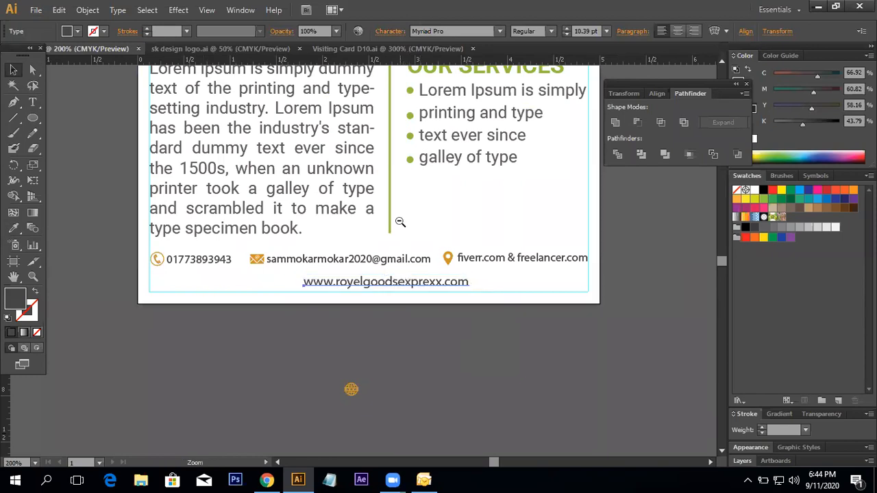
Nudge the phone, email and "fiverr.com & freelancer.com" lines down together, away from the ABOUT WORK paragraph.
key("ctrl+minus")
left_click(321, 328)
left_click(430, 329, "shift")
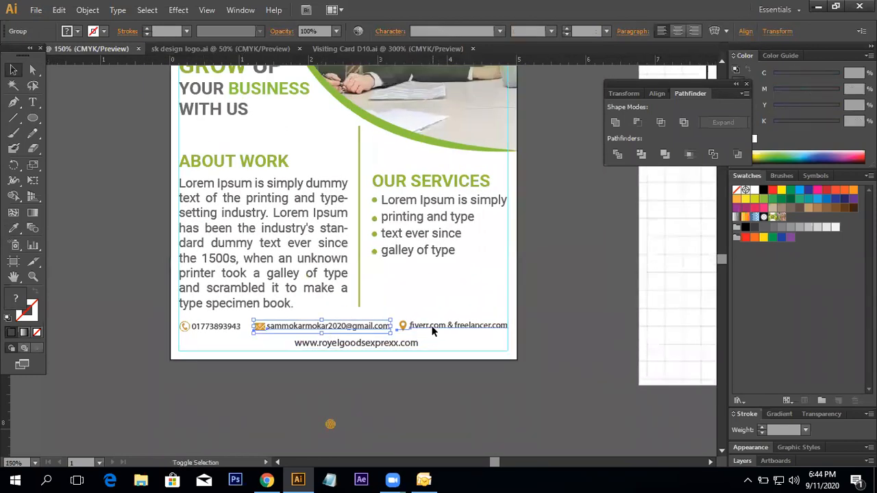
left_click(216, 329, "shift")
key("Down")
key("Down")
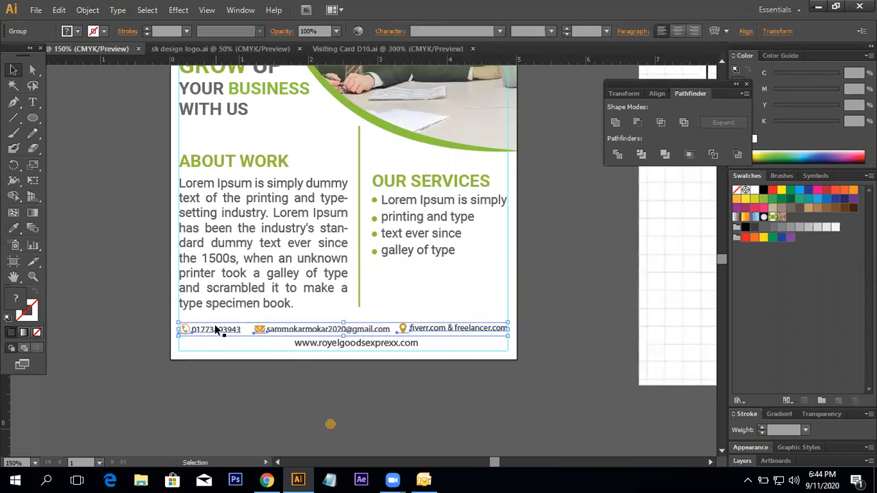
left_click(253, 403)
Nudge the website address down again toward the bottom margin guide to restore its spacing from the contact row.
left_click(353, 343)
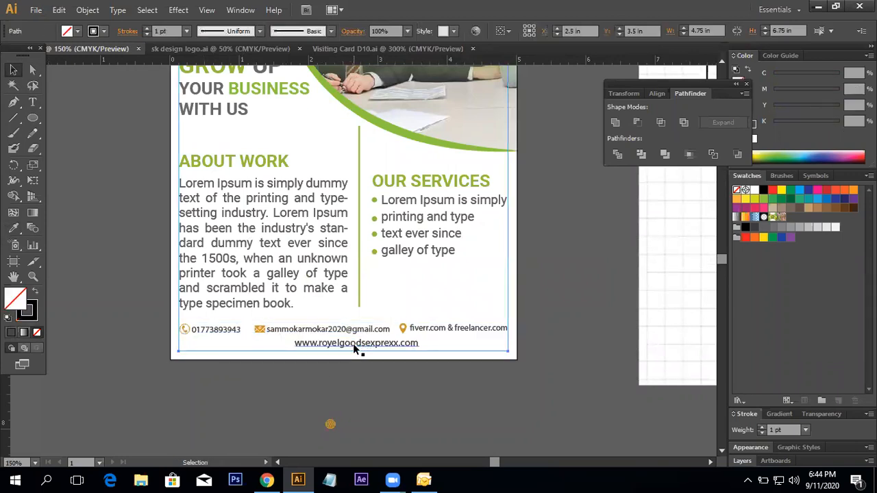
key("Down")
left_click(553, 297)
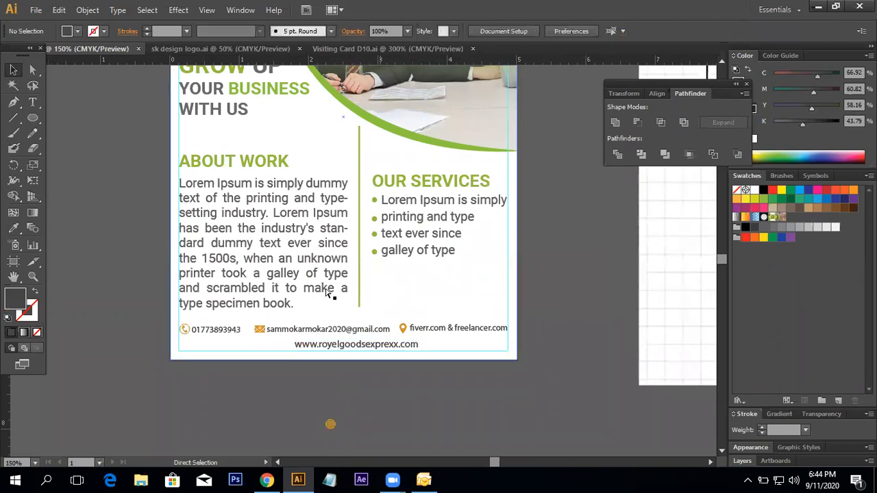
Nudge the LOGO text up slightly toward the flyer's top margin guide.
left_click(352, 209, "ctrl+alt")
left_click(353, 213, "ctrl+alt")
left_click(360, 272, "ctrl")
left_click_drag(331, 277, 313, 258)
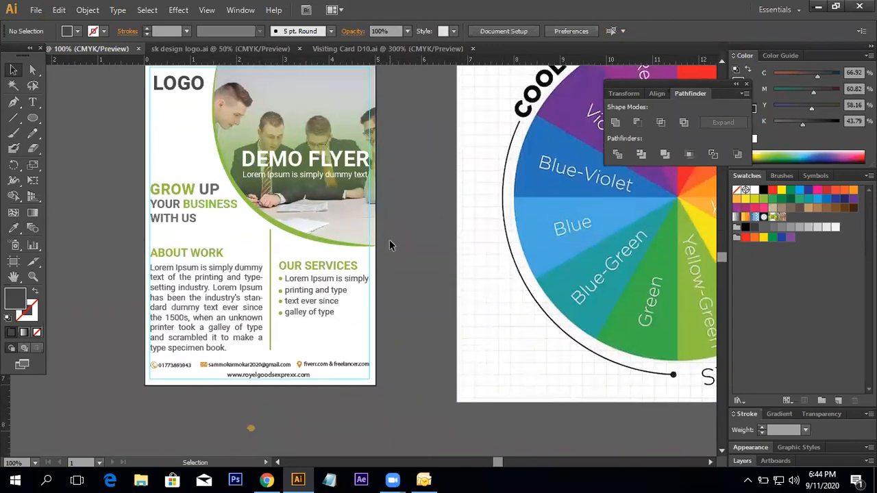
left_click(180, 96)
key("Up")
key("Up")
key("Up")
key("Up")
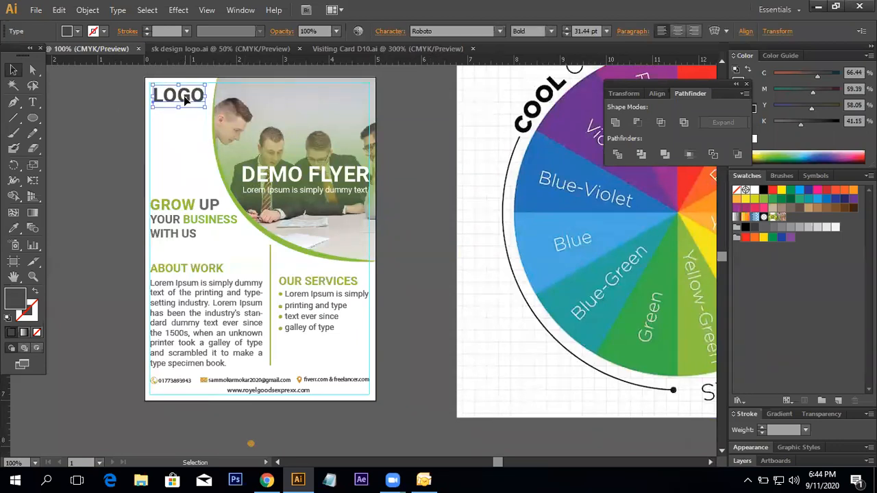
left_click(439, 206)
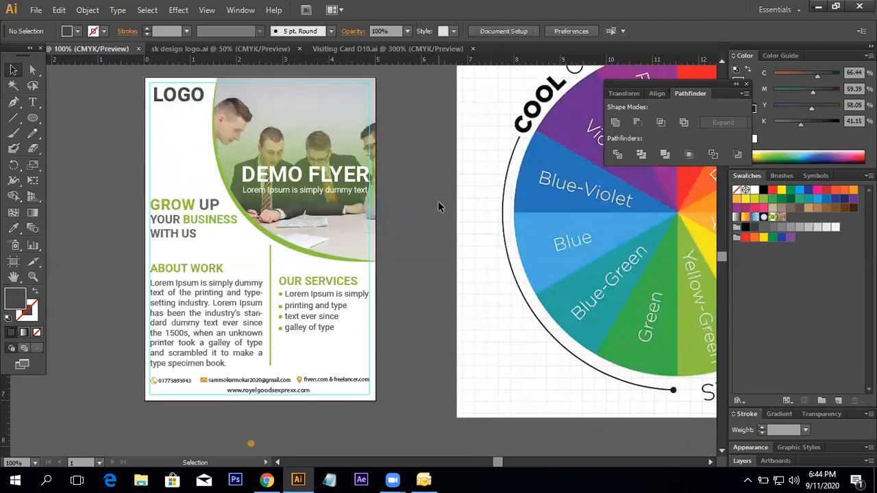
Nudge the OUR SERVICES heading and its bulleted list left together, away from the right margin guide.
left_click(212, 276)
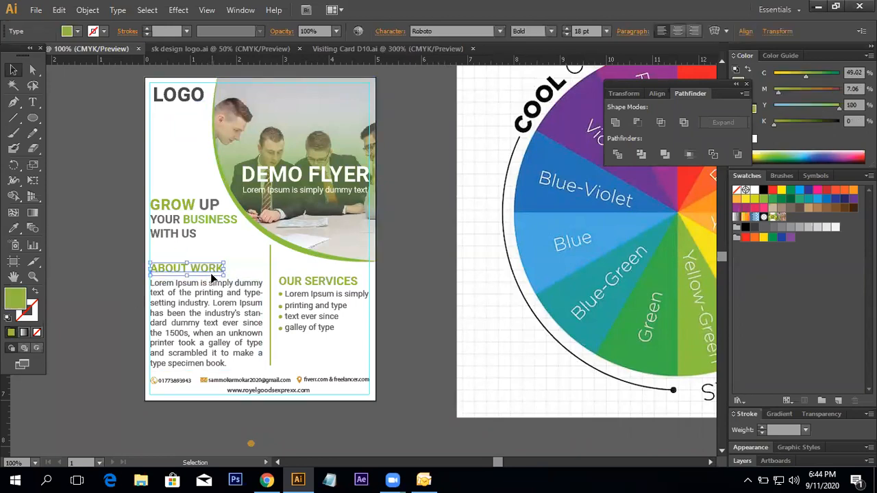
left_click(432, 298)
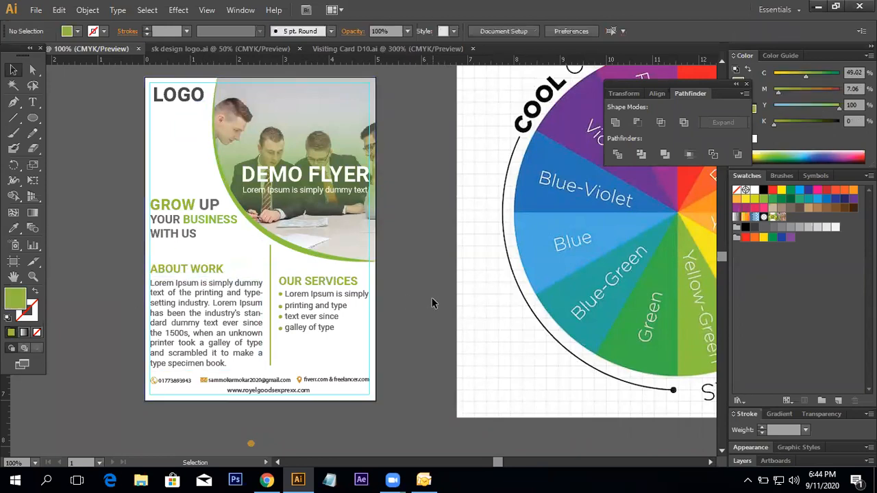
left_click(350, 279)
left_click(349, 297, "shift")
left_click(319, 306, "shift")
left_click(316, 317, "shift")
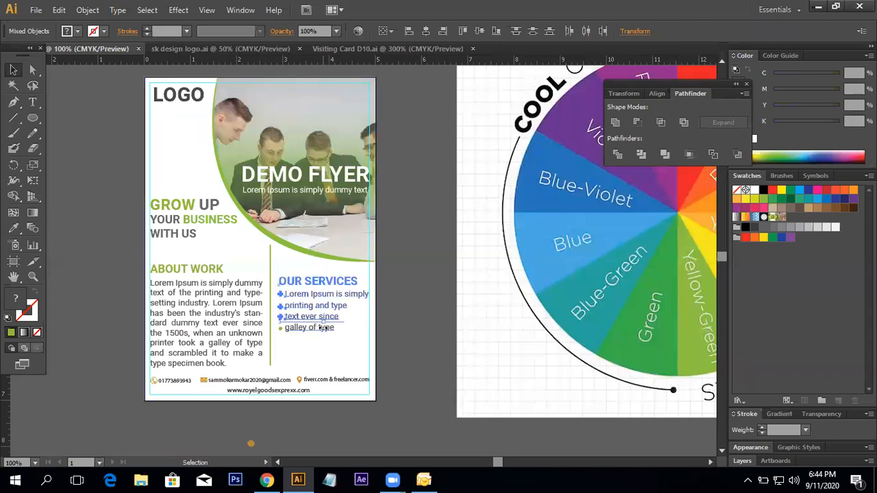
left_click(322, 329, "shift")
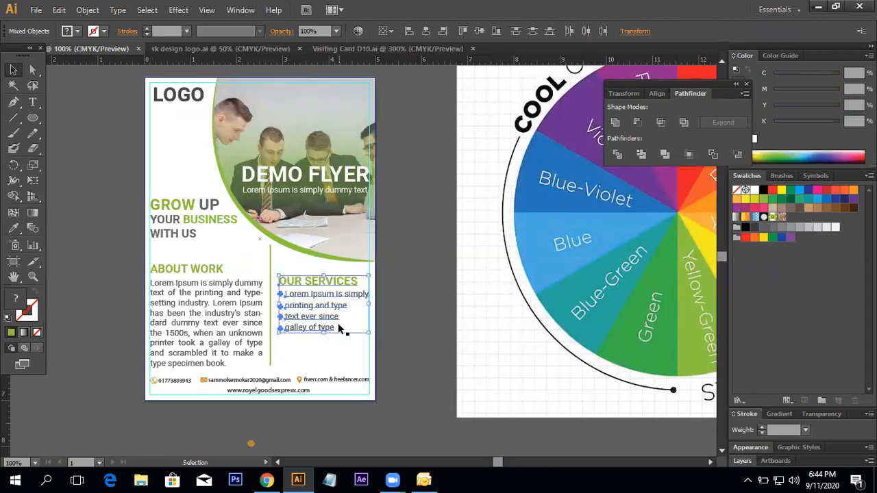
key("Left")
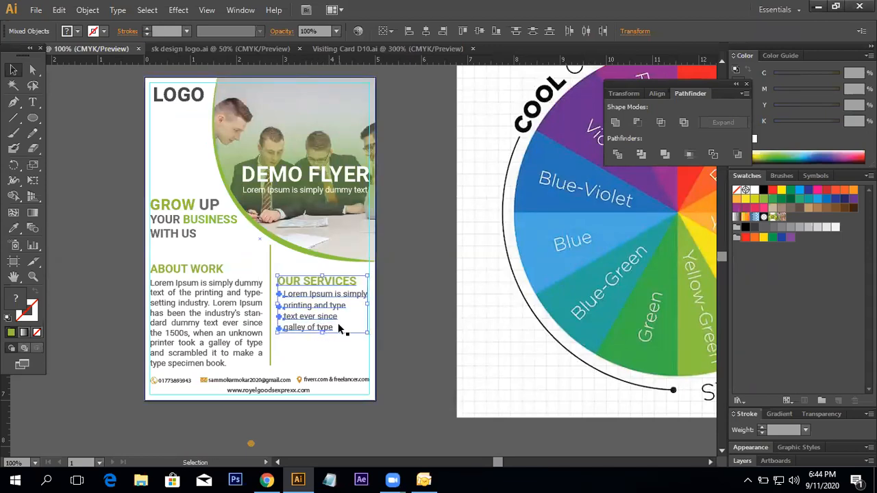
left_click(432, 291)
scroll(430, 293, "up", 1)
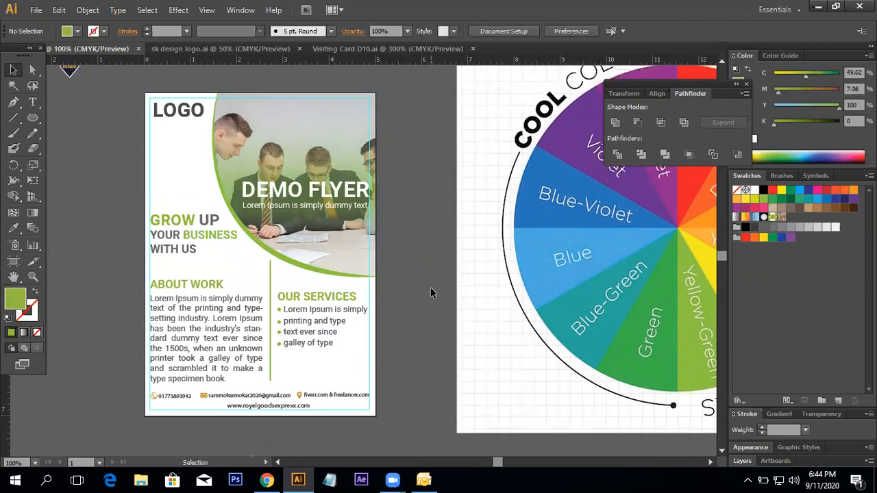
left_click(364, 438)
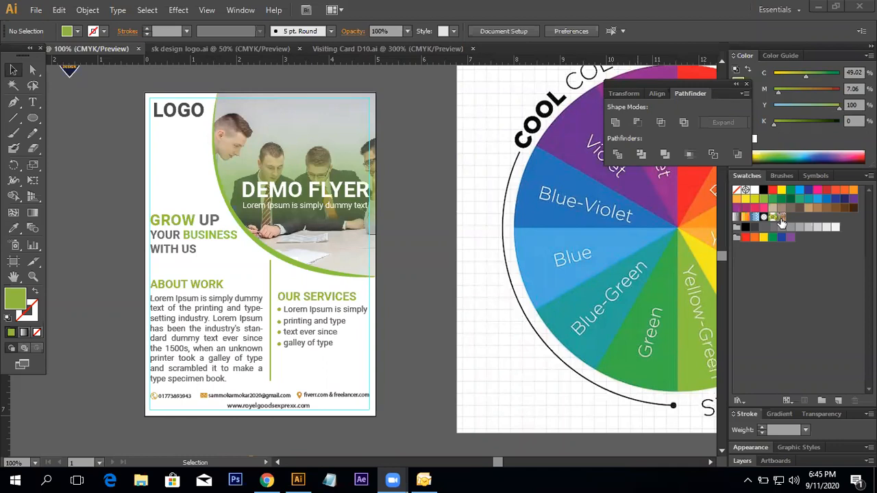
left_click_drag(191, 257, 300, 341)
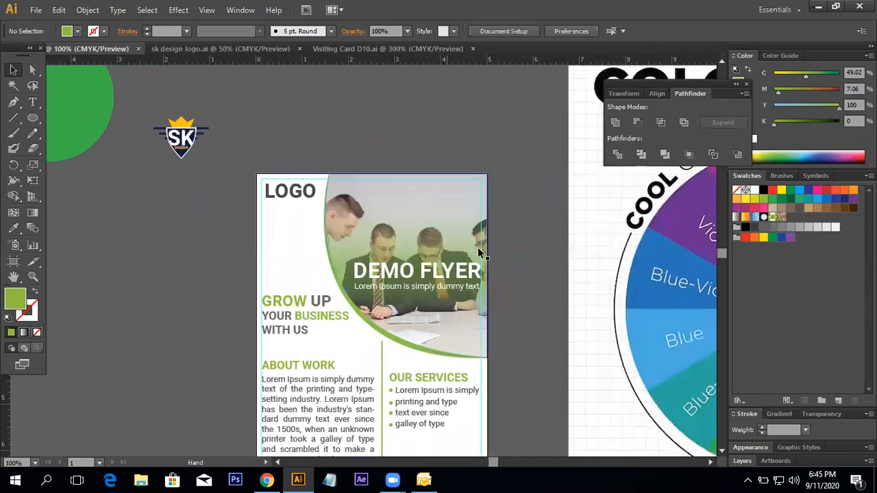
left_click_drag(475, 315, 466, 252)
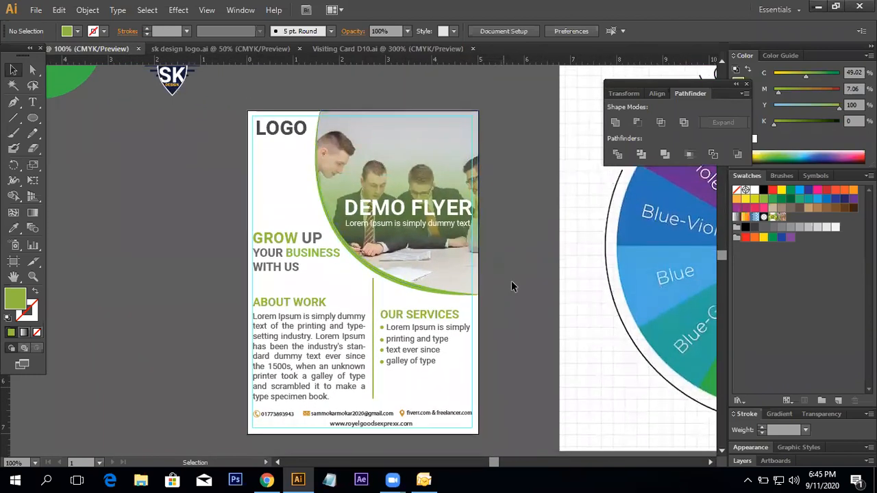
left_click(373, 296)
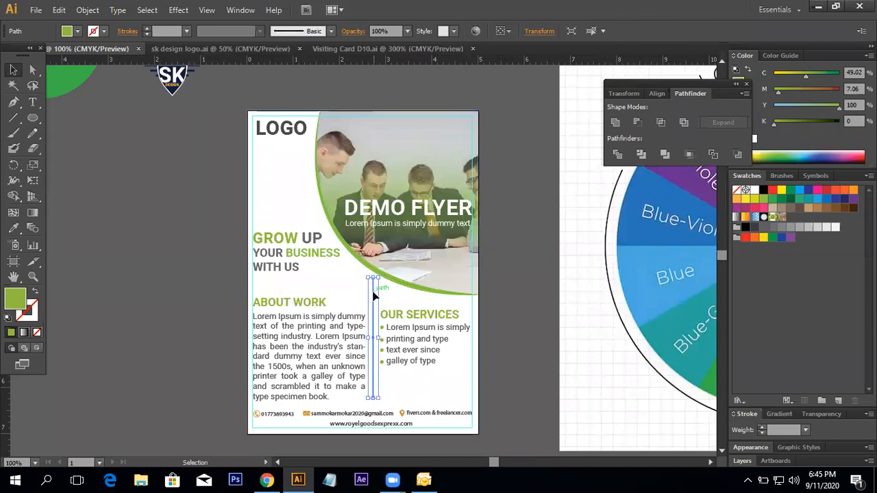
left_click(519, 277)
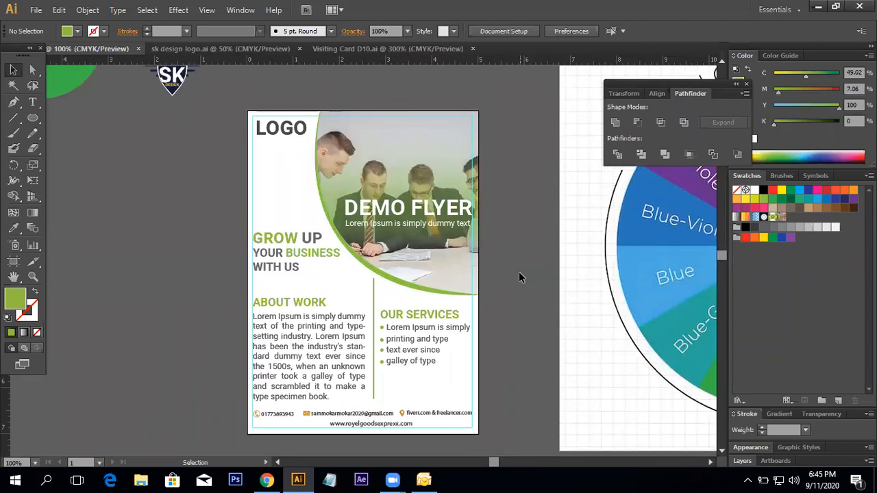
scroll(518, 277, "down", 2)
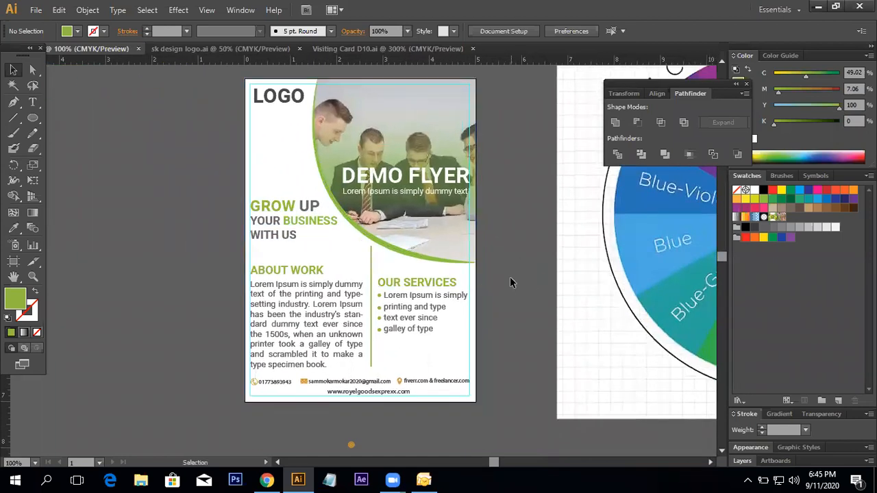
Draw a solid green circle on the empty canvas beside the flyer.
left_click_drag(162, 247, 287, 275)
left_click(31, 122)
mouse_move(180, 239)
left_mouse_down()
mouse_move(246, 290)
mouse_move(259, 318)
left_mouse_up()
key("v")
left_click(283, 134)
left_click(232, 228)
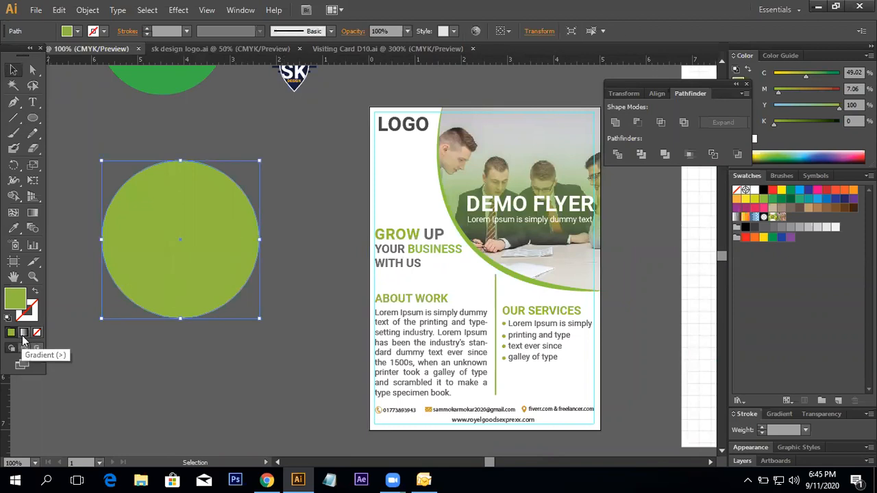
Fill the circle with a linear gradient running from white to the green swatch.
left_click(24, 333)
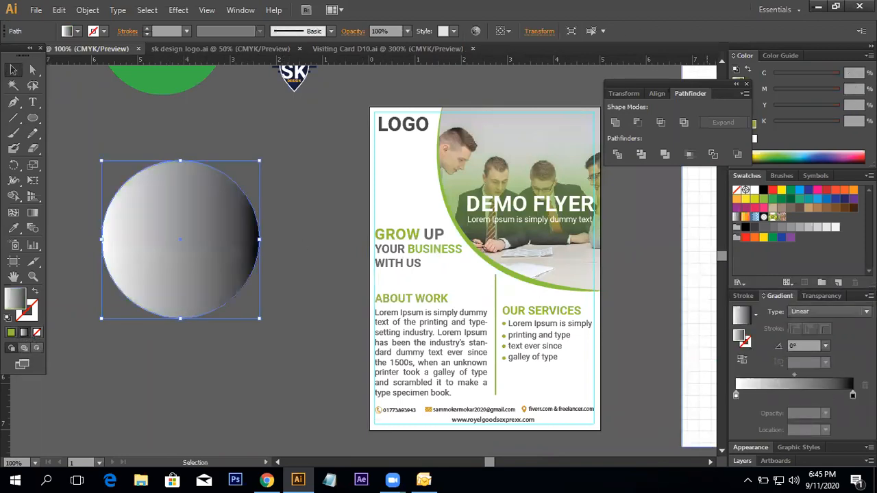
left_click(853, 395)
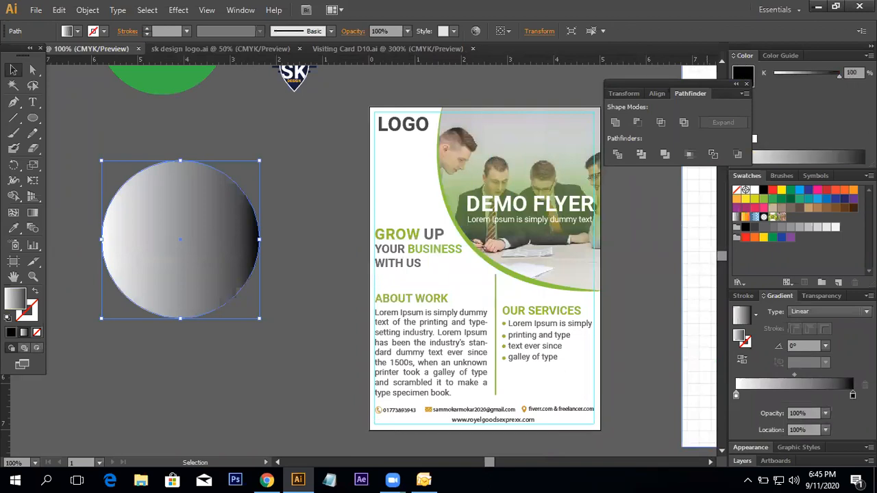
double_click(854, 395)
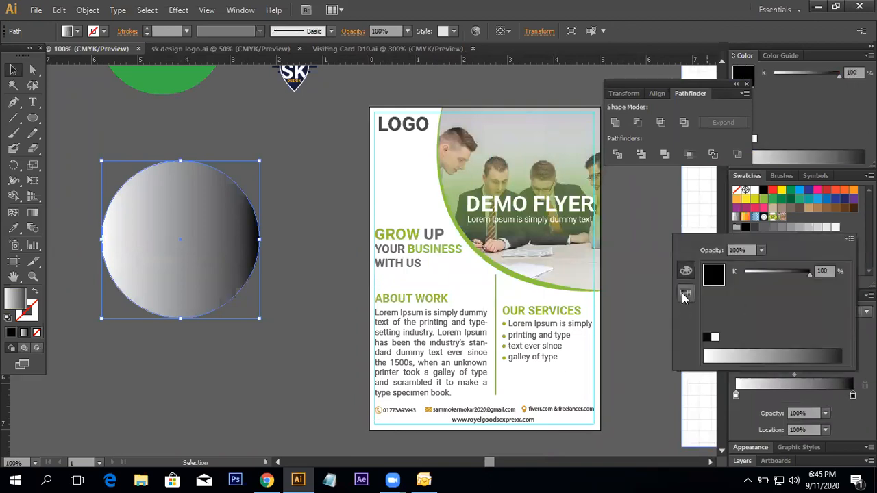
left_click(685, 293)
left_click(829, 266)
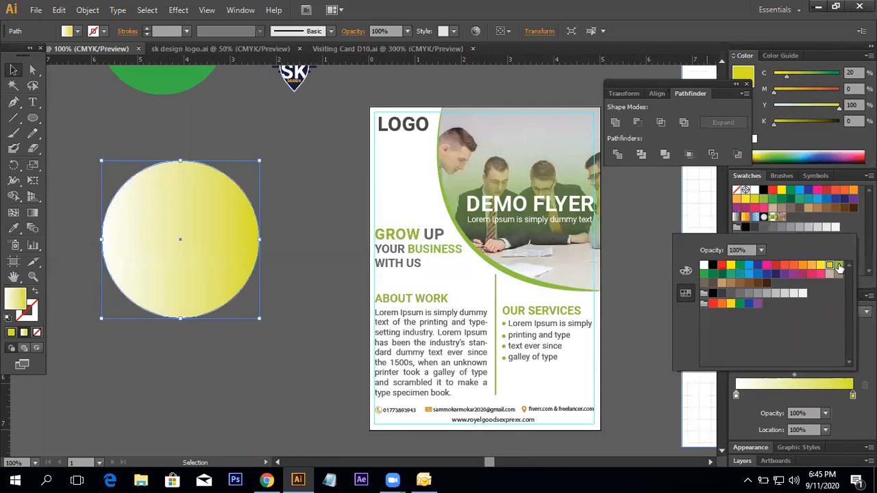
left_click(839, 265)
left_click(737, 395)
left_click_drag(737, 396, 736, 396)
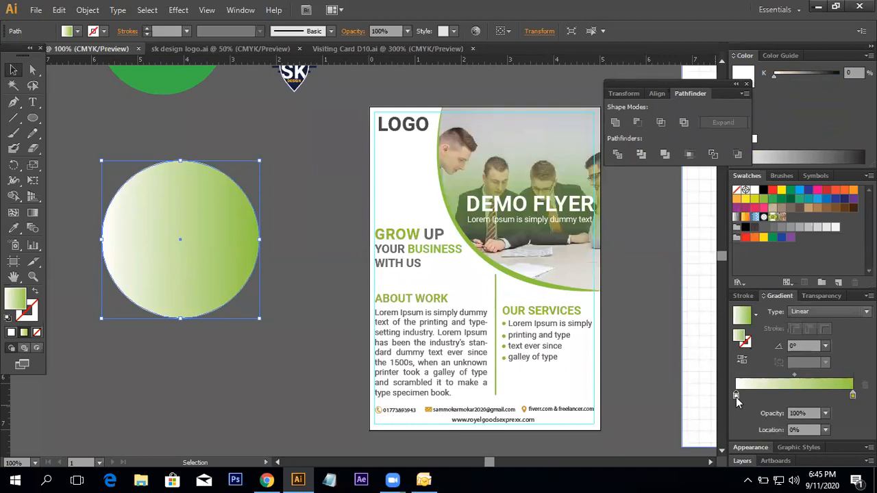
double_click(736, 397)
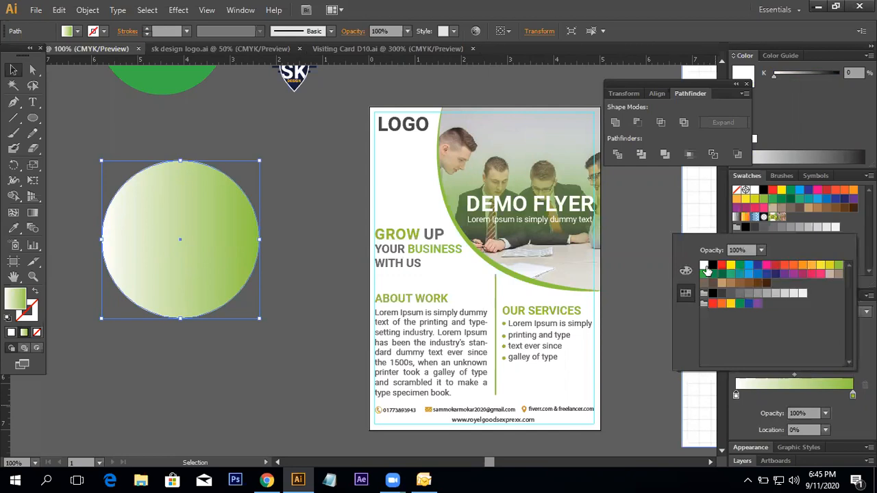
left_click(290, 288)
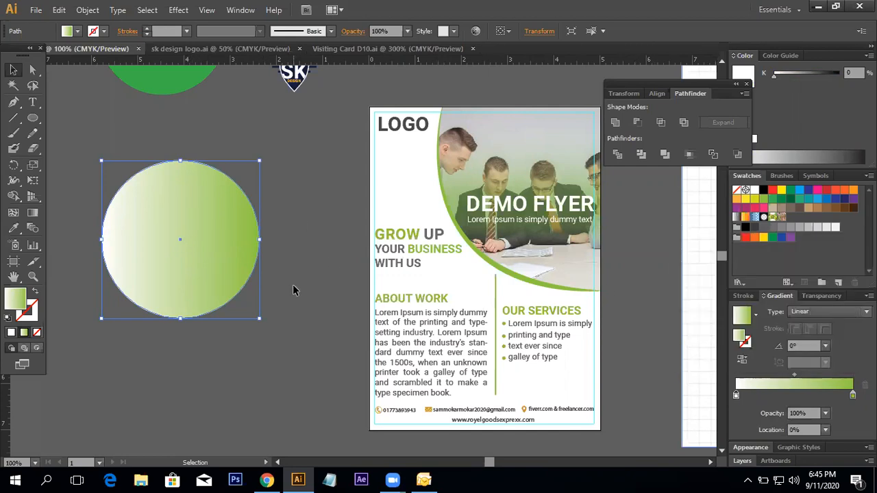
left_click(678, 326)
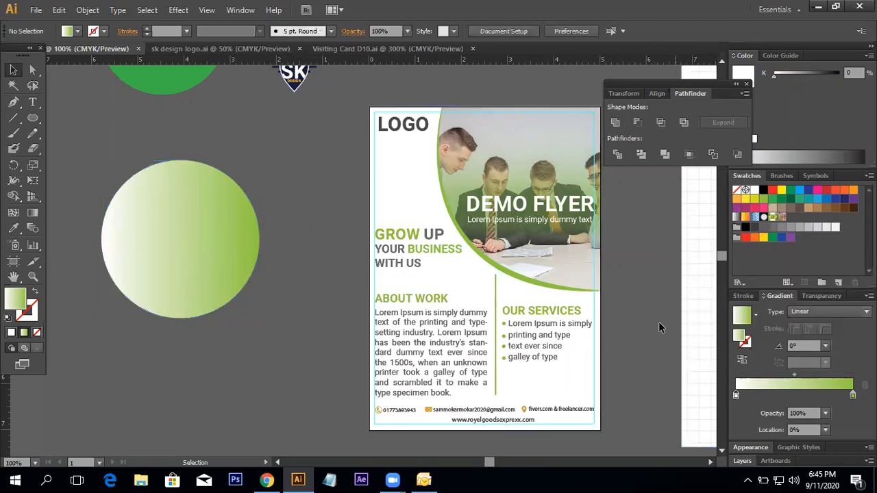
left_click(394, 328)
key("t")
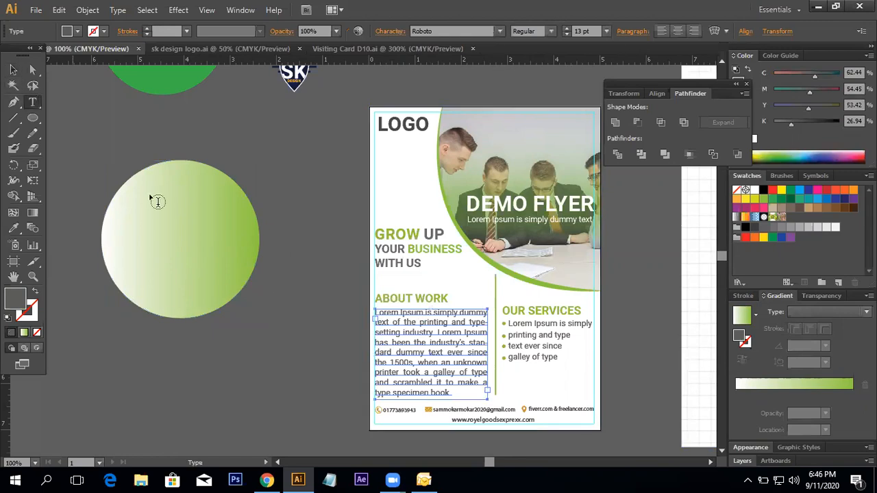
scroll(266, 258, "down", 2)
scroll(266, 259, "left", 1)
left_click_drag(113, 316, 308, 412)
key("ctrl+z")
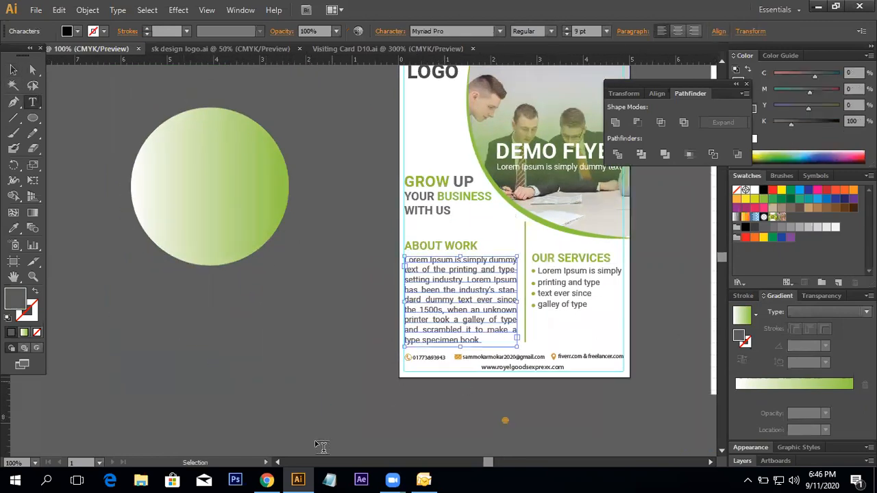
Copy the opening Lorem Ipsum passage, through "type specimen book.", from lipsum.com in the browser and return to Illustrator.
key("alt+Tab")
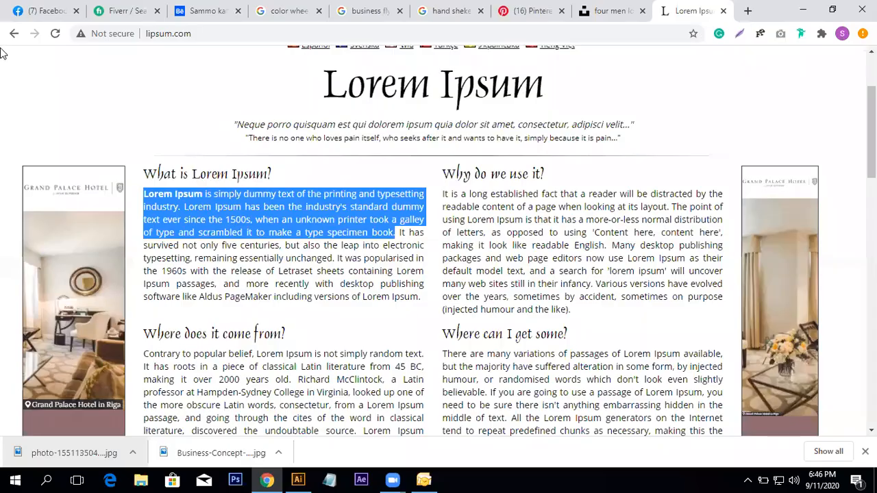
key("alt+Tab")
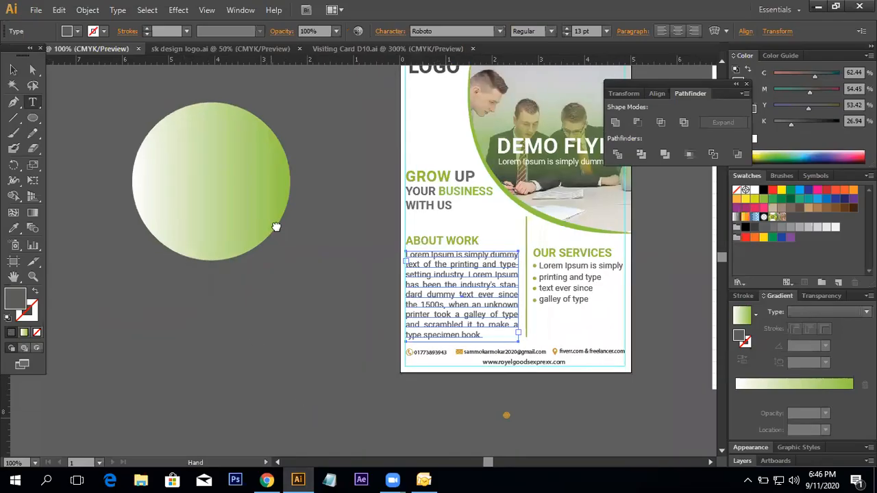
Paste the Lorem Ipsum passage as single-line point text on the empty canvas below the flyer.
left_click_drag(270, 384, 300, 190)
left_click(242, 334)
key("ctrl+v")
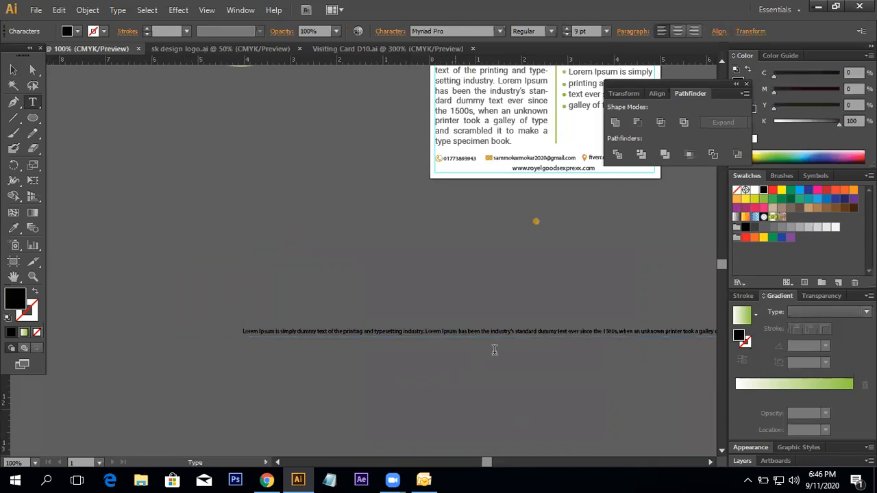
left_click(567, 320, "ctrl+alt")
left_click(567, 320, "ctrl+alt")
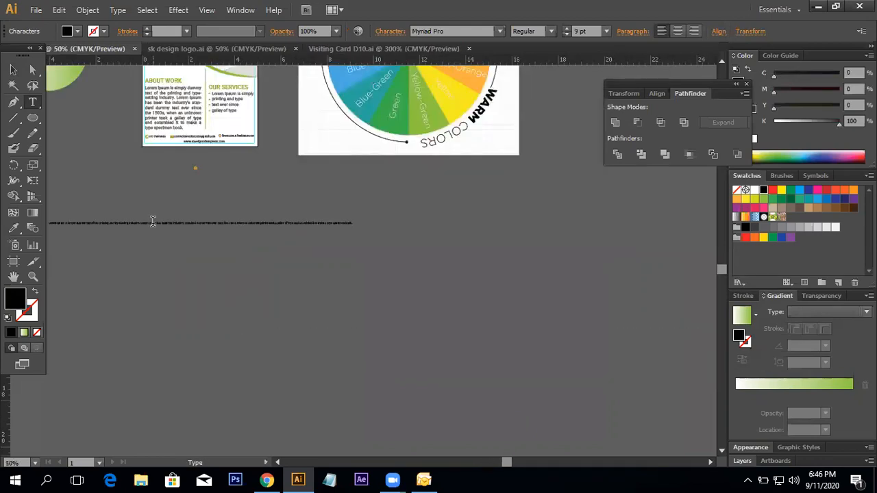
Delete the single-line Lorem Ipsum text below the flyer.
left_click(15, 70)
left_click(201, 192)
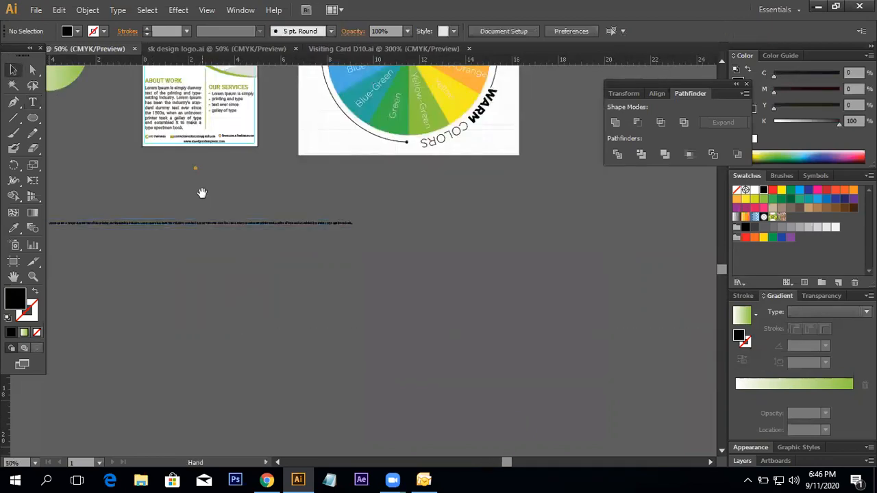
left_click_drag(201, 192, 269, 214)
scroll(392, 278, "up", 2)
left_click_drag(473, 345, 94, 279)
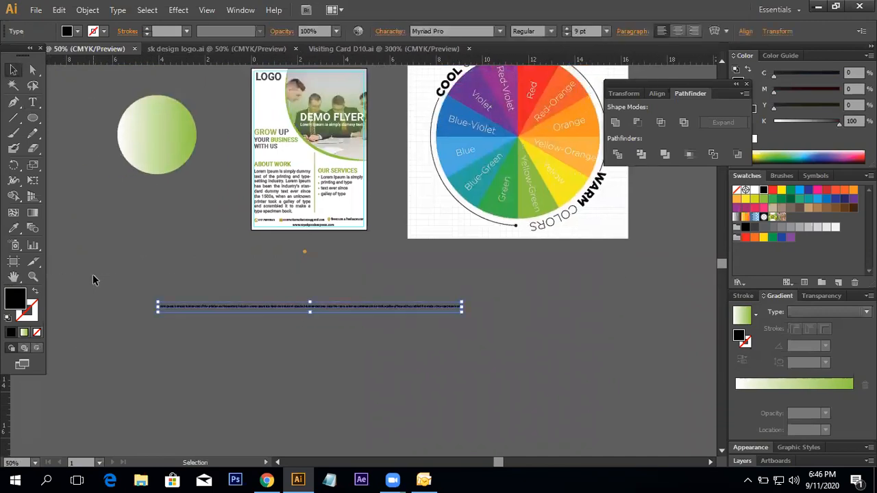
key("Delete")
Draw a rectangular text frame on the canvas below the flyer and fill it with the copied Lorem Ipsum passage.
key("z")
left_click(312, 258)
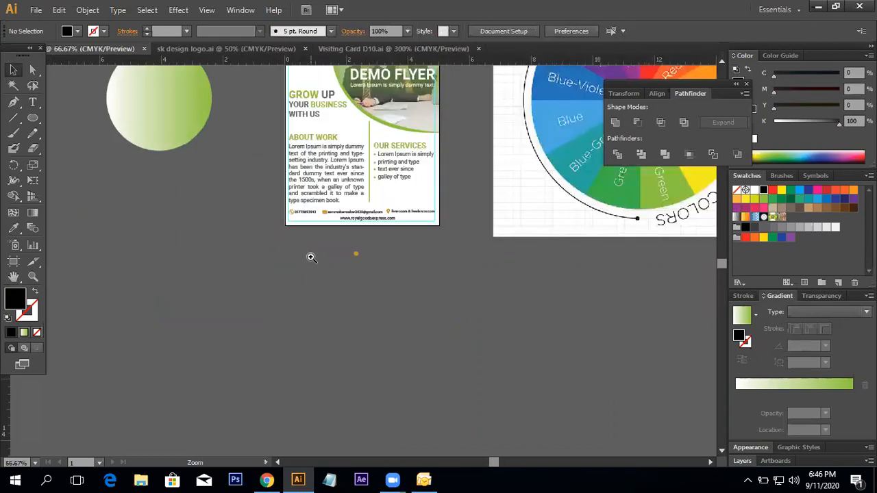
left_click(311, 257)
left_click(33, 102)
left_click_drag(126, 278, 291, 376)
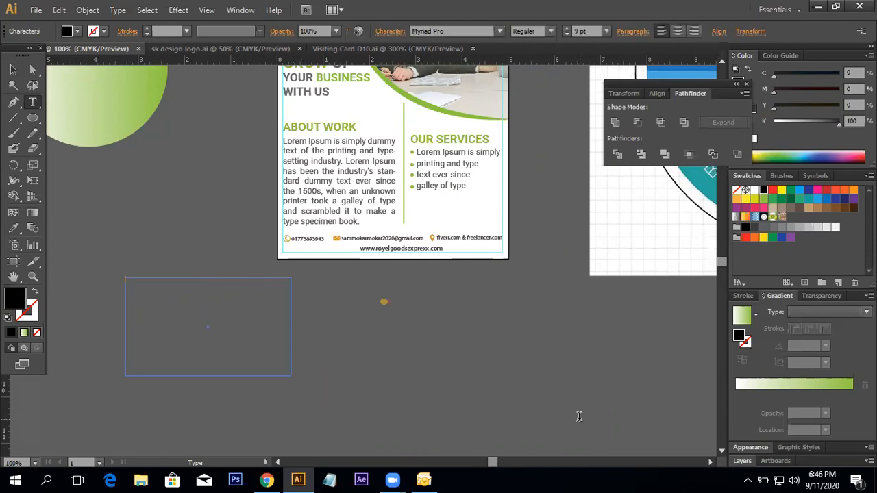
type("Lorem Ipsum is simply dummy text of the printing and typesetting industry. Lorem Ipsum has been the industry's standard dummy text ever since the 1500s, when an unknown printer took a galley of type and scrambled it to make a type specimen book.")
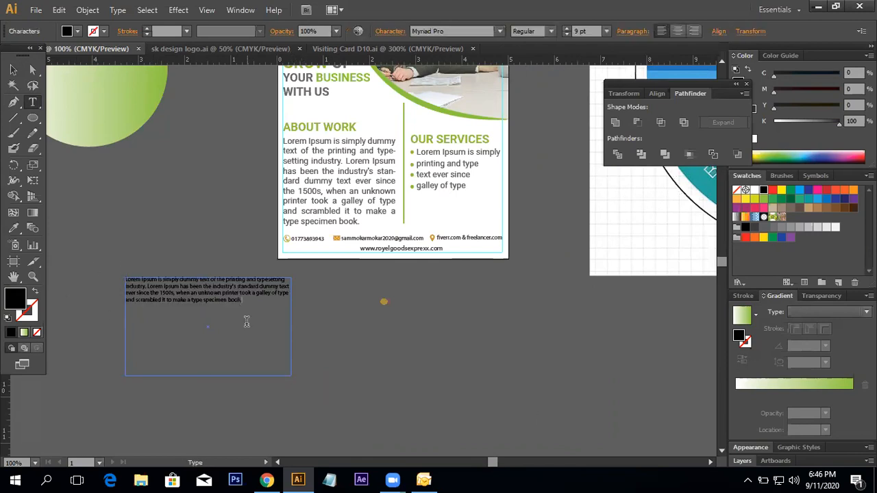
Narrow and shorten the Lorem Ipsum text frame below the flyer so its passage reflows into more lines.
left_click(13, 70)
left_click_drag(291, 375, 224, 346)
left_click(282, 314)
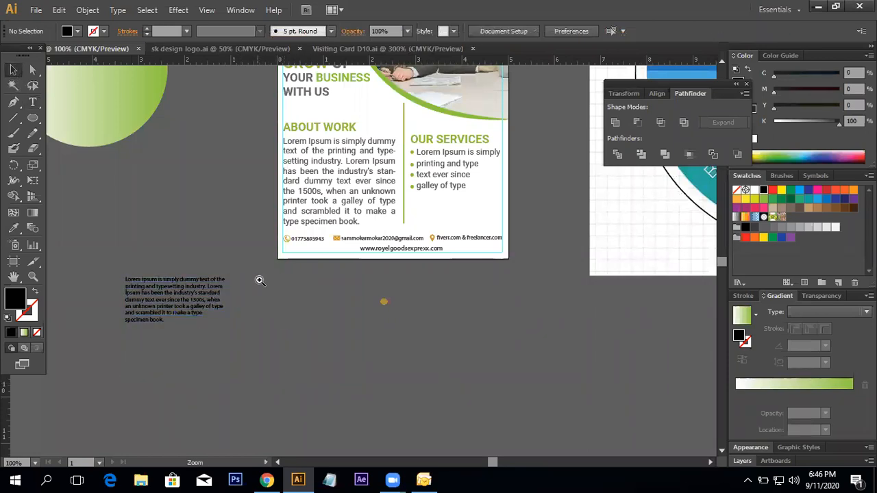
Justify the Lorem Ipsum paragraph below the flyer with its last line aligned left.
left_click(259, 279, "ctrl")
left_click(259, 280, "ctrl")
left_click_drag(398, 321, 386, 323)
left_click(414, 252)
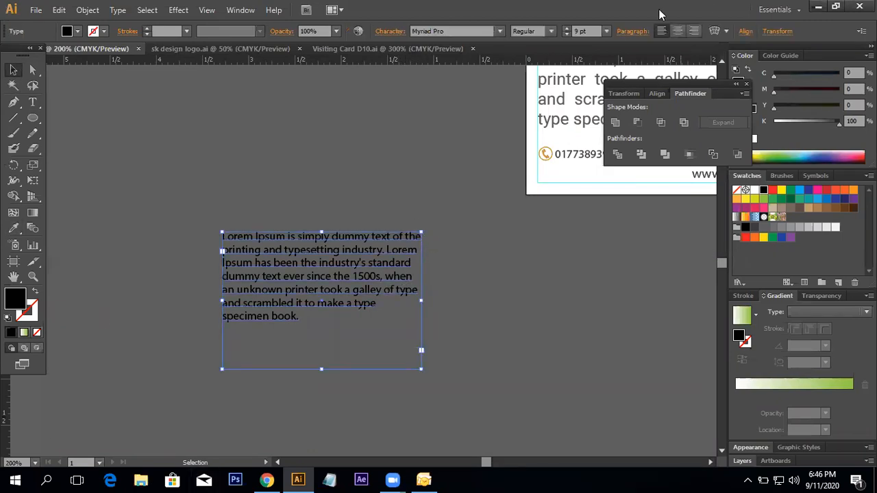
left_click(626, 32)
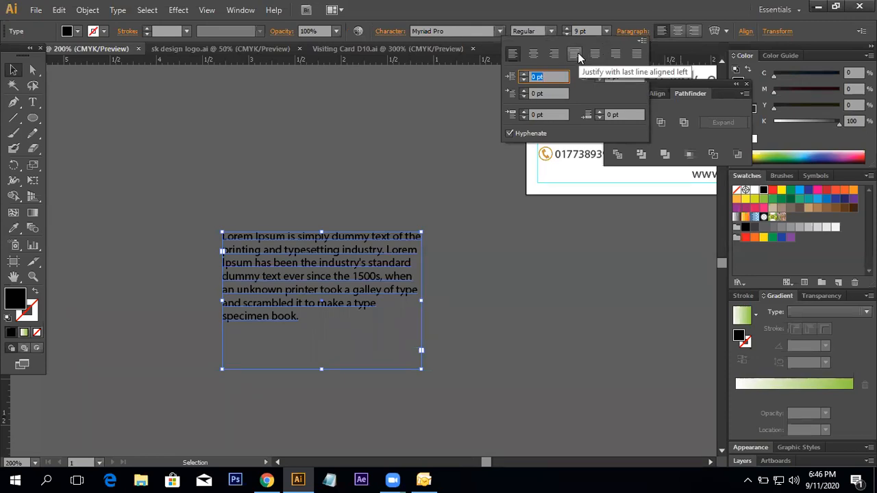
left_click(578, 52)
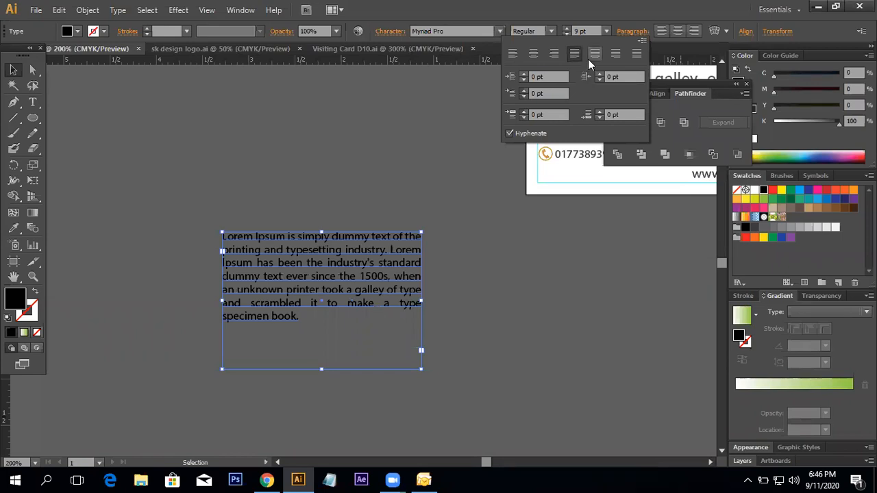
Try the centered, right-aligned and all-lines justification options on the paragraph, and return to justified with last line aligned left.
left_click(594, 55)
left_click(616, 54)
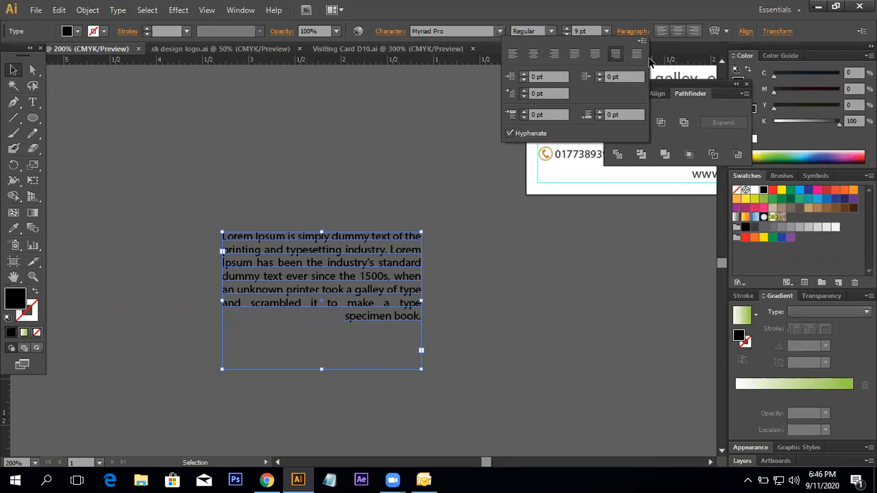
left_click(641, 58)
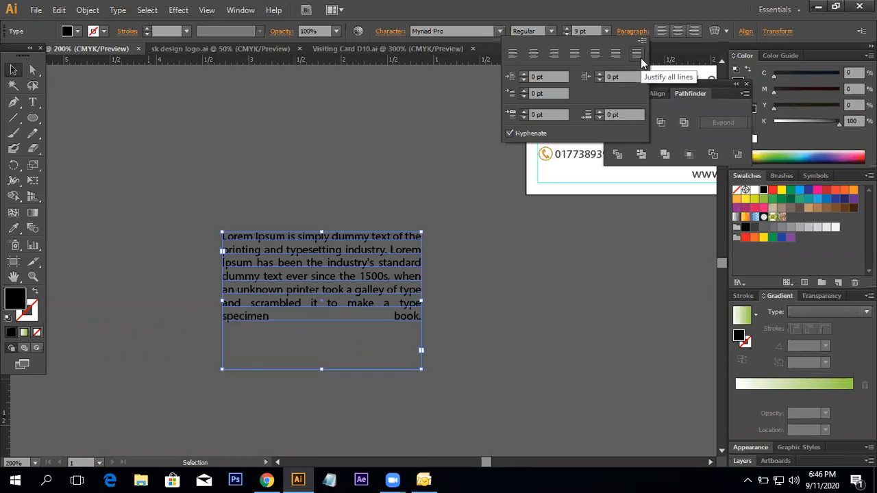
left_click(598, 54)
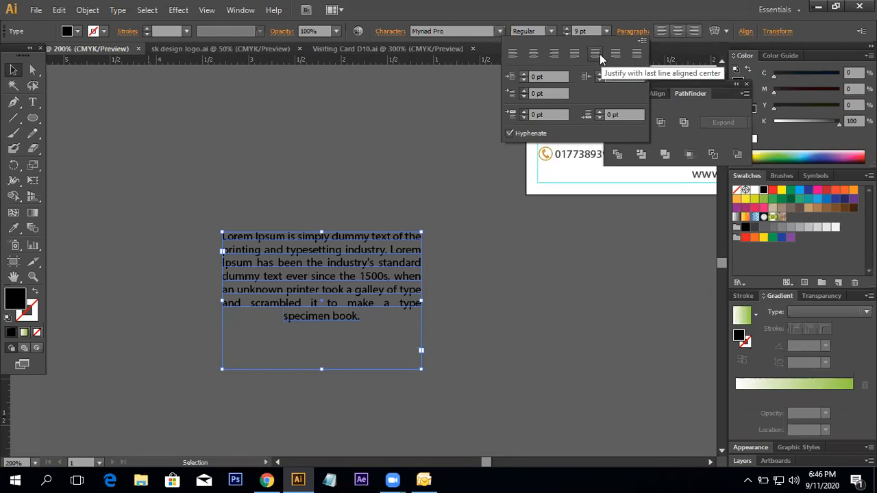
left_click(576, 55)
left_click(360, 200)
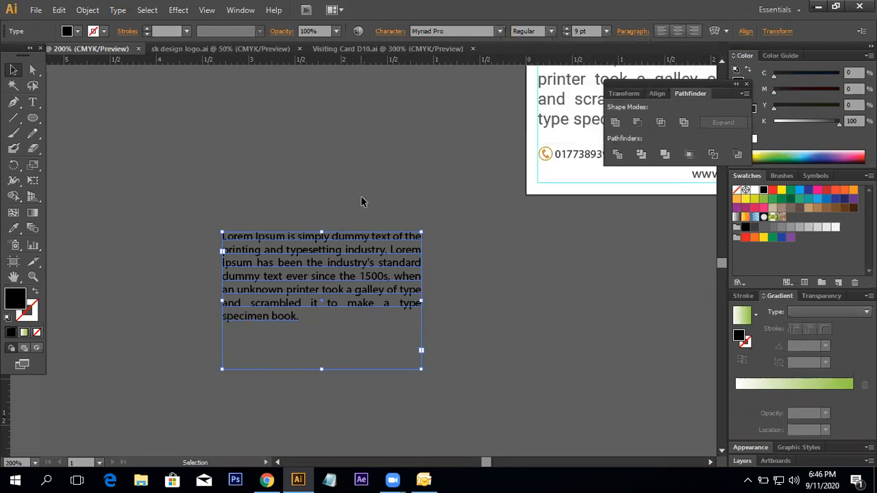
Reduce the Lorem Ipsum frame's height from its lower edge to fit closely around the text.
left_click(471, 206)
left_click(351, 240)
left_click_drag(324, 369, 323, 334)
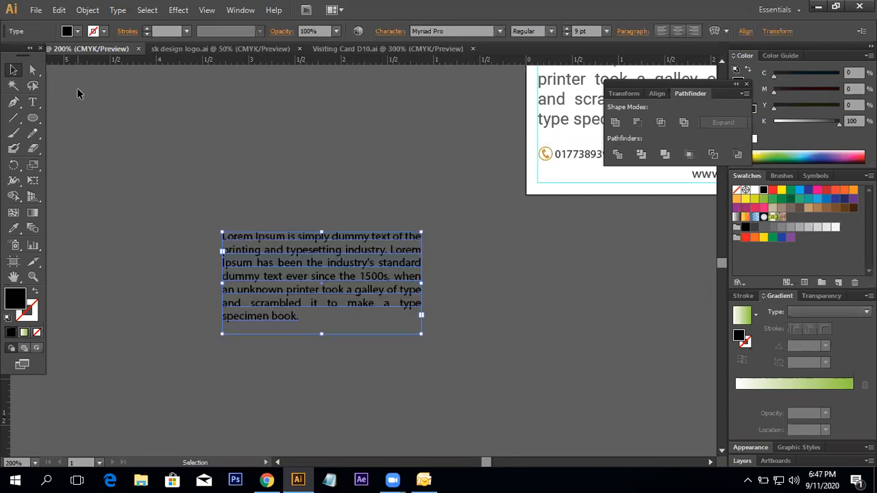
left_click(88, 9)
mouse_move(119, 274)
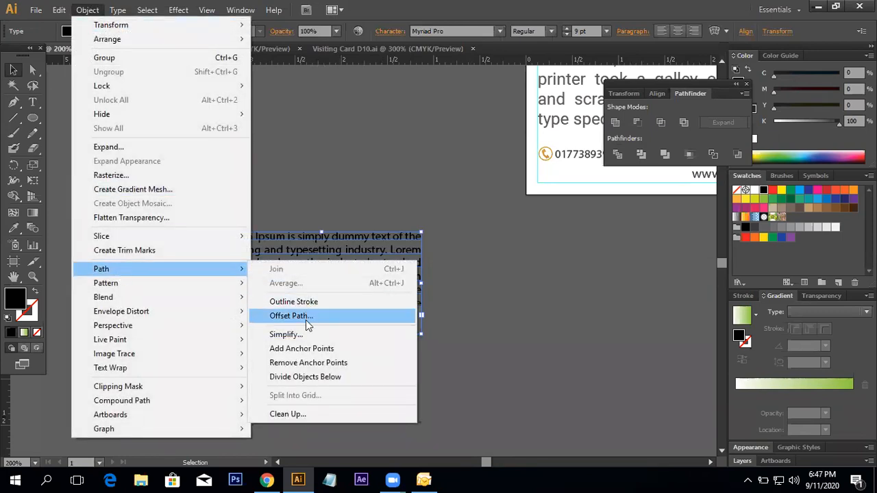
left_click(621, 318)
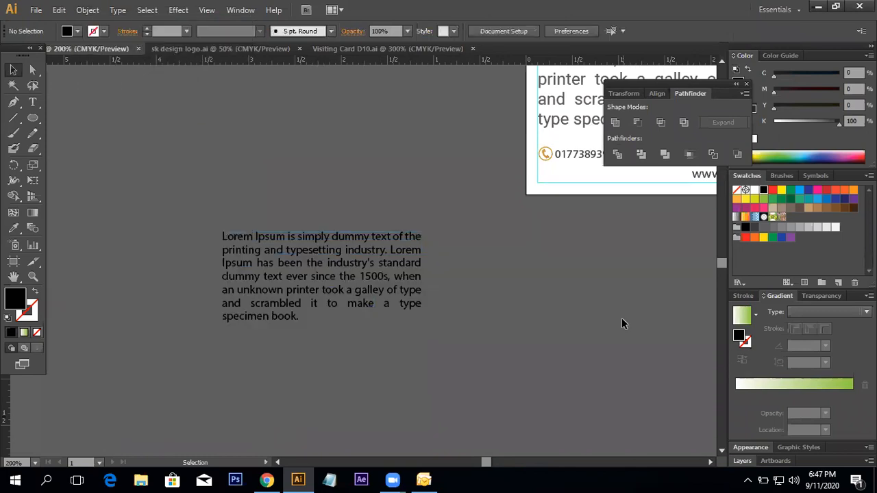
Delete the Lorem Ipsum area text from the canvas below the flyer.
left_click(371, 249, "ctrl+alt")
left_click(371, 249, "ctrl+alt")
left_click_drag(359, 253, 329, 331)
left_click(315, 347)
key("Delete")
Examine the demo flyer up close, from the services and About Work text up to the header photo and logo.
left_click_drag(589, 231, 508, 350)
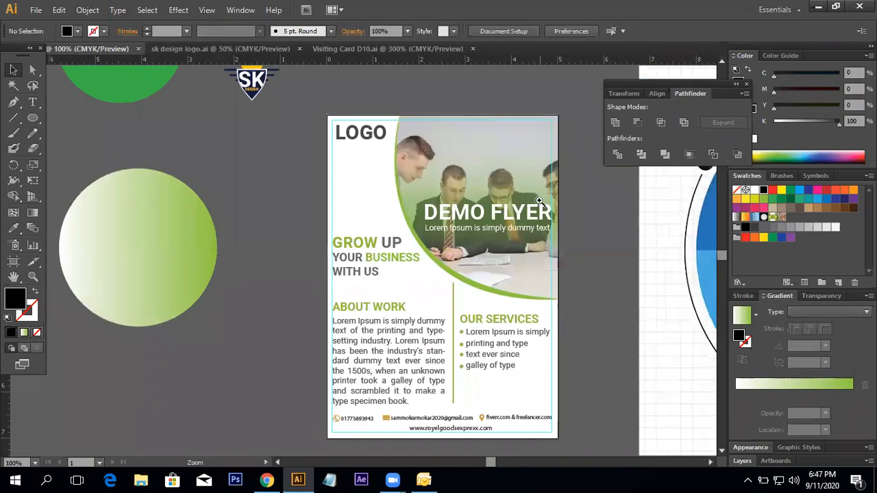
left_click(543, 203, "ctrl")
left_click_drag(379, 350, 669, 144)
left_click_drag(445, 370, 368, 166)
left_click_drag(526, 135, 452, 339)
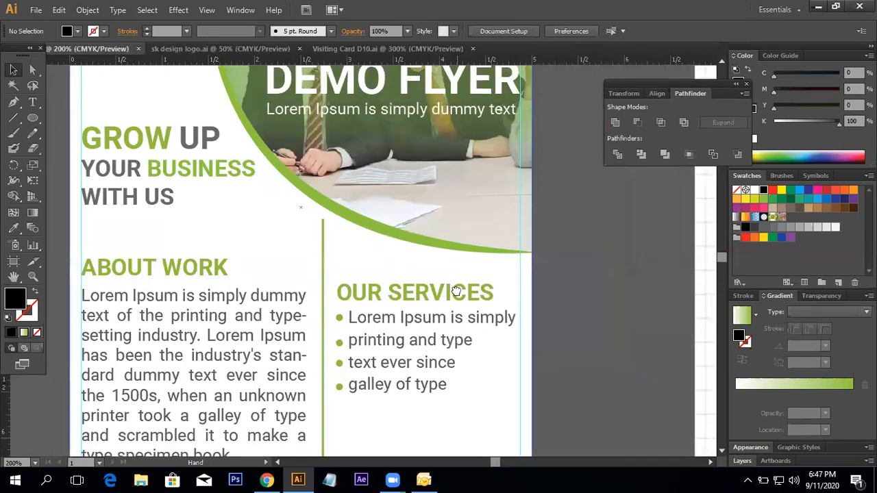
left_click_drag(466, 247, 466, 394)
left_click_drag(479, 188, 472, 318)
left_click_drag(535, 385, 528, 188)
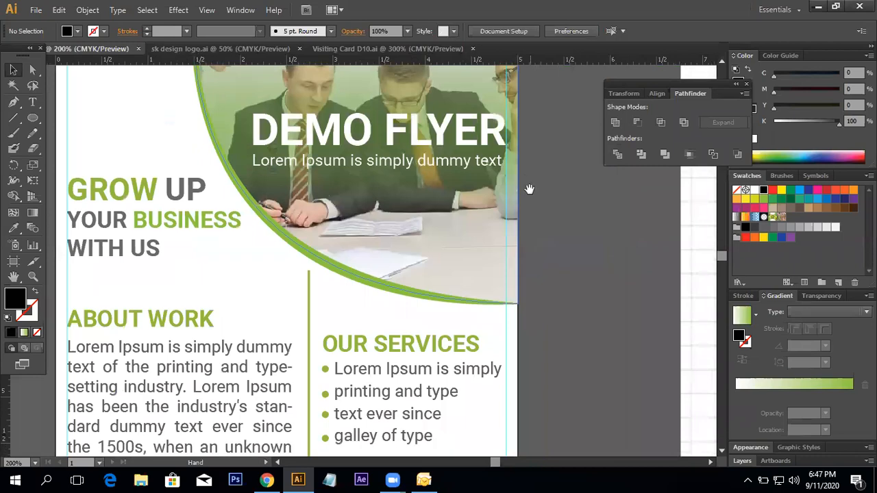
left_click_drag(507, 445, 503, 295)
left_click_drag(338, 425, 392, 311)
left_click_drag(172, 83, 184, 395)
left_click_drag(152, 169, 144, 256)
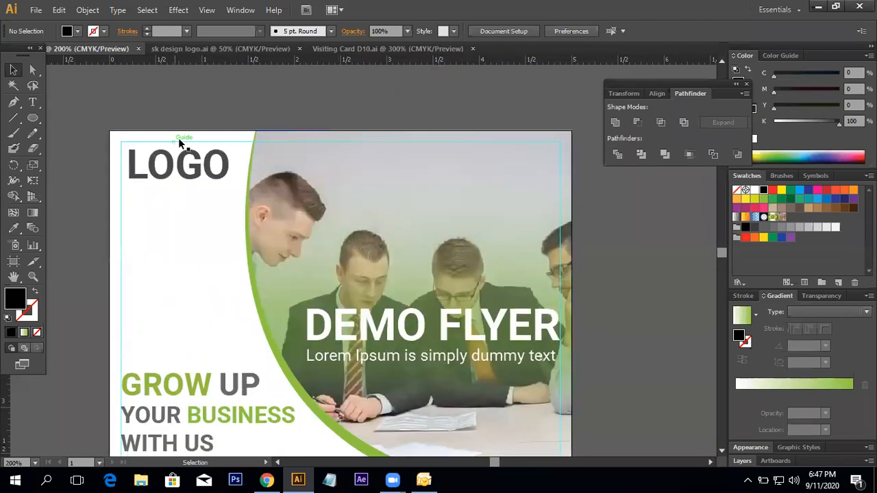
Move the LOGO text slightly upward, closer to the flyer's upper margin guide.
left_click(168, 184)
left_click_drag(168, 184, 169, 178)
left_click(663, 272)
Draw a second artboard, about 4.79 by 6.46 in, on the empty canvas left of the gradient circle.
left_click_drag(561, 405, 606, 211)
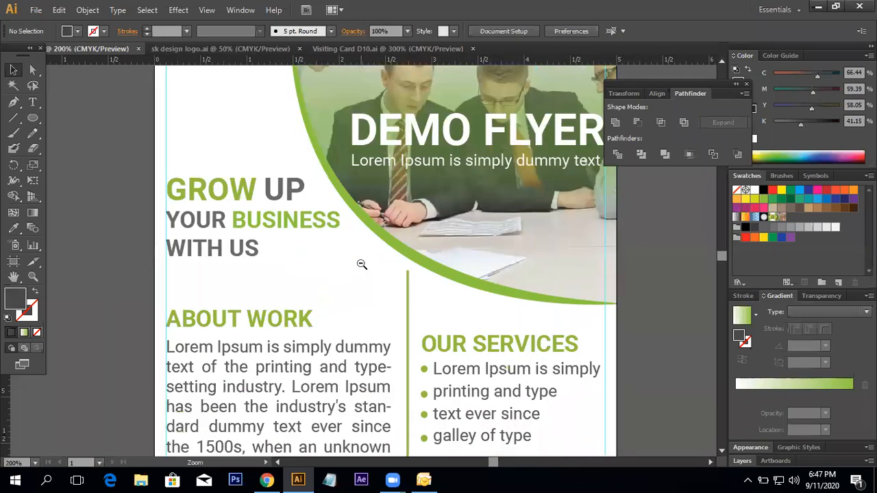
left_click(363, 264, "alt")
left_click(403, 283, "alt")
left_click(403, 283, "alt")
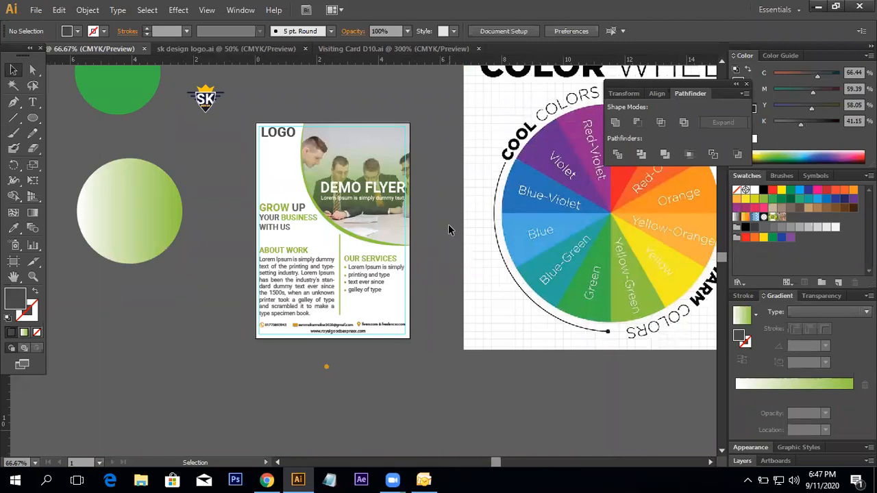
key("space")
left_click_drag(143, 213, 507, 248)
left_click(435, 257)
left_click(33, 118)
left_click(82, 147)
key("shift+o")
left_click_drag(214, 182, 361, 410)
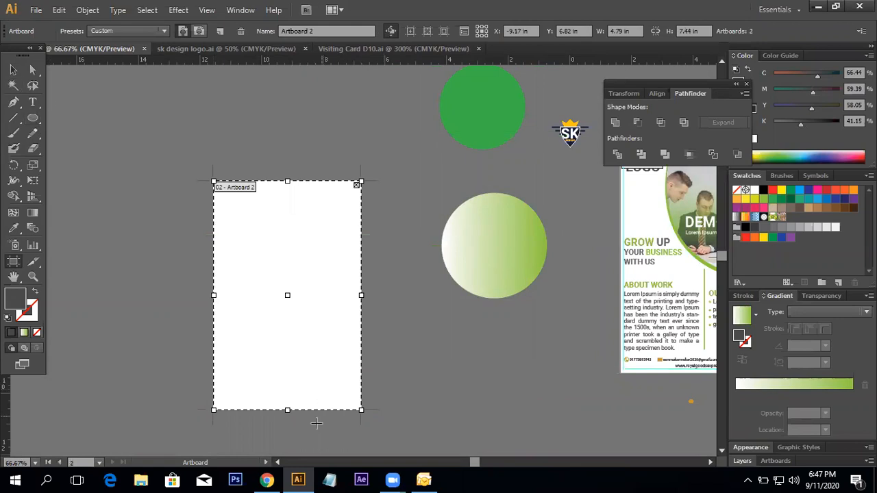
left_click_drag(287, 411, 287, 380)
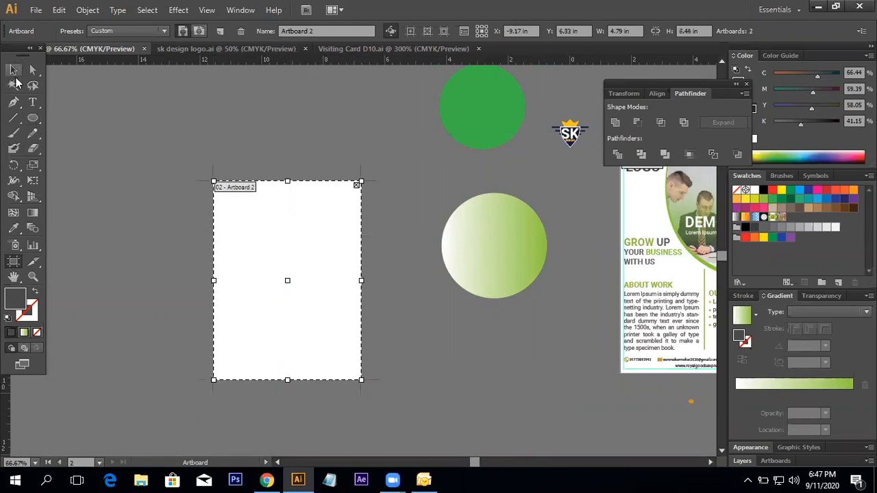
left_click(13, 69)
Draw a rectangle covering the whole second artboard and fill it with white.
left_click(33, 117)
key("m")
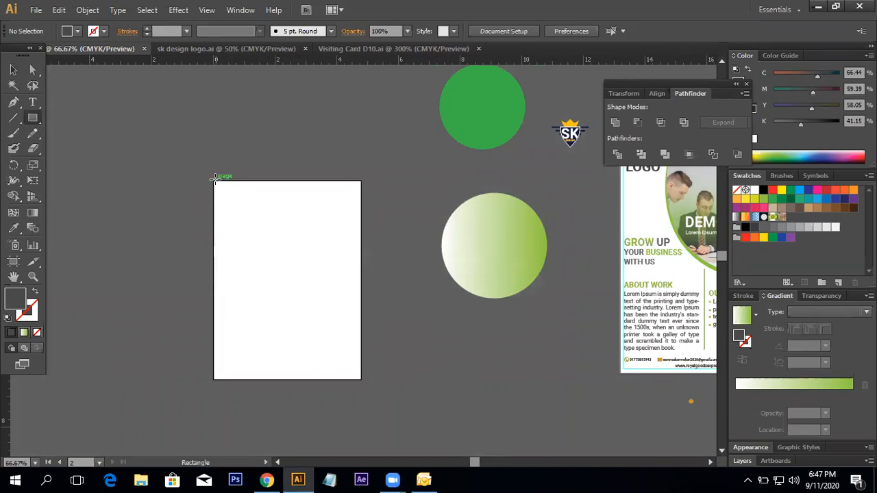
left_click_drag(214, 182, 361, 380)
left_click(13, 69)
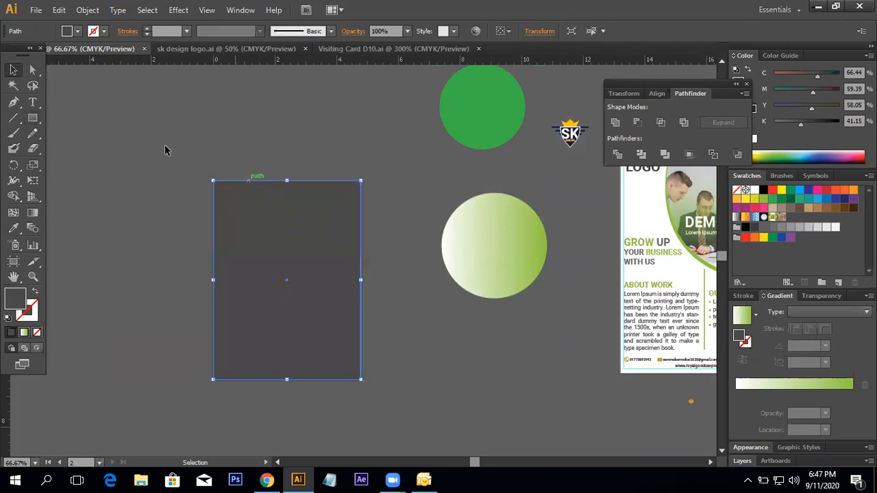
left_click(754, 191)
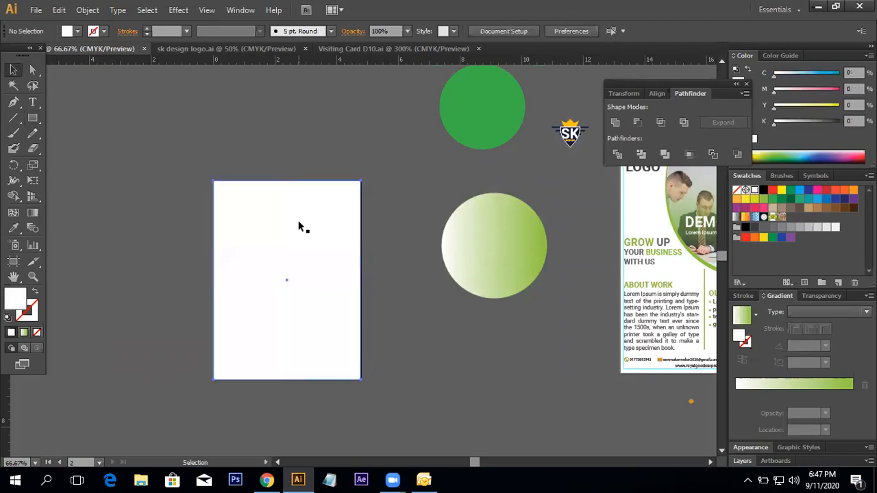
Preview Offset Path on the white rectangle at 0.125 in and -0.125 in, and apply the -0.125 in offset with Miter joins.
left_click(87, 13)
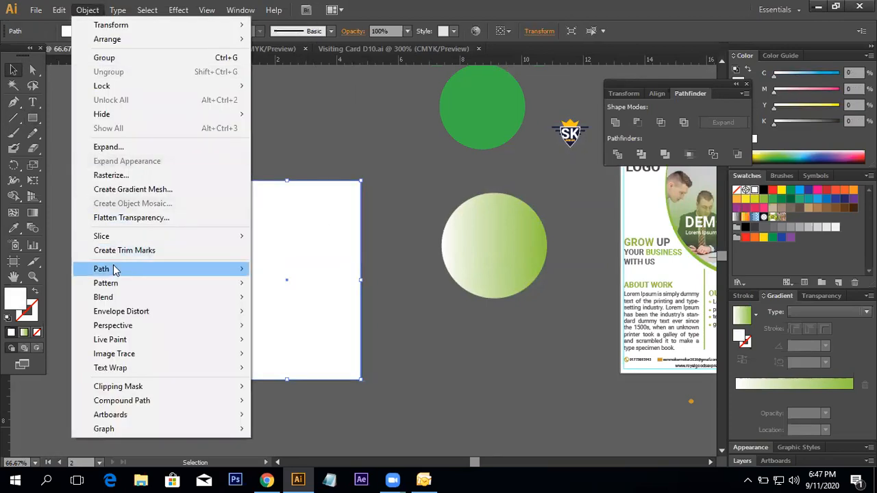
mouse_move(116, 270)
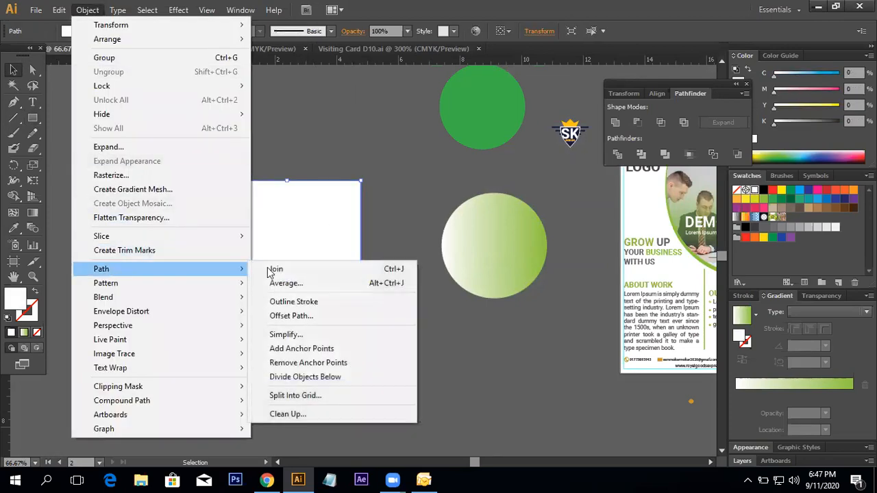
left_click(299, 317)
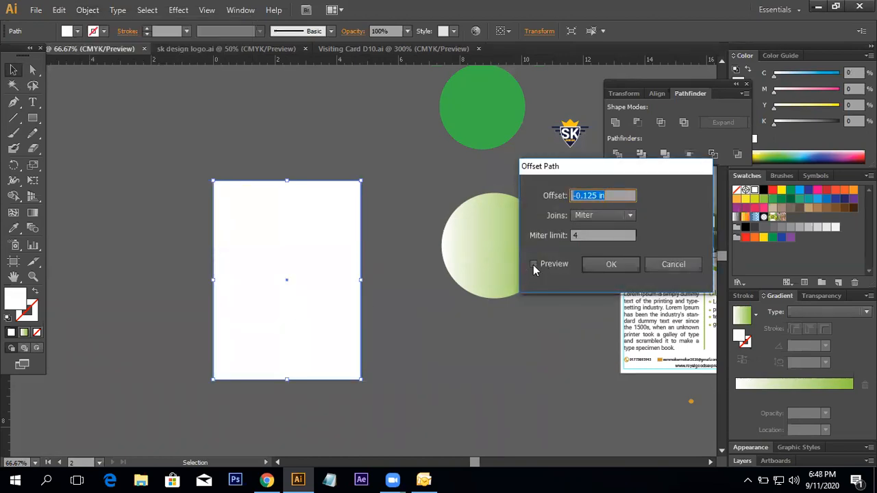
left_click(534, 265)
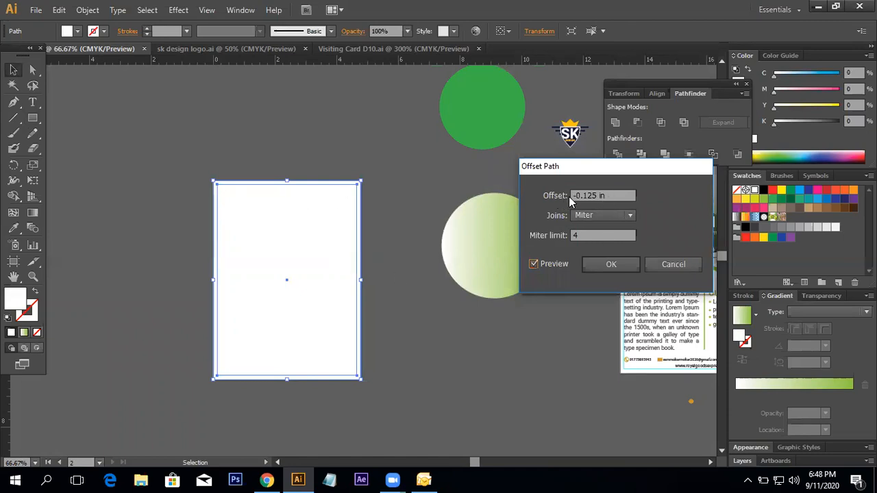
left_click_drag(576, 197, 539, 202)
key("BackSpace")
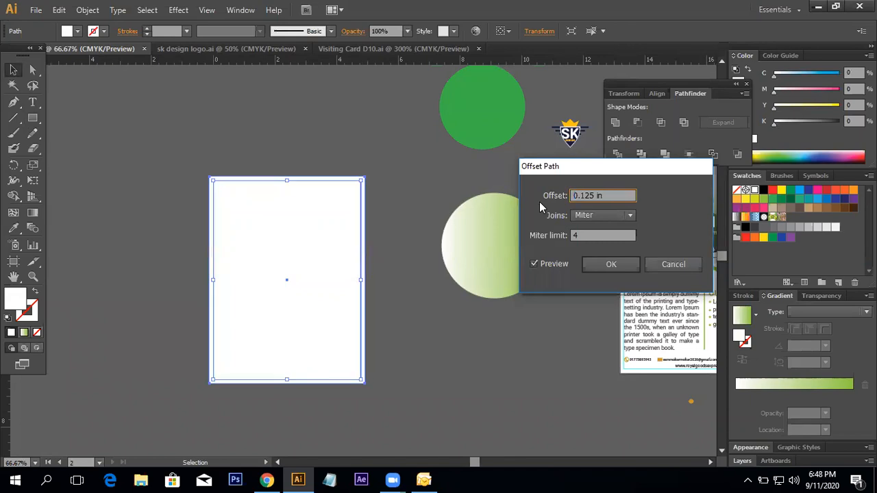
left_click(536, 263)
left_click(535, 264)
left_click(574, 196)
type("-")
left_click(602, 266)
left_click(378, 207)
Swap the fill and stroke of the inset rectangle on the second artboard, giving it a white stroke and no fill.
left_click(357, 226, "ctrl")
left_click(356, 226, "ctrl")
left_click(322, 298)
left_click_drag(355, 300, 425, 254)
left_click(35, 293)
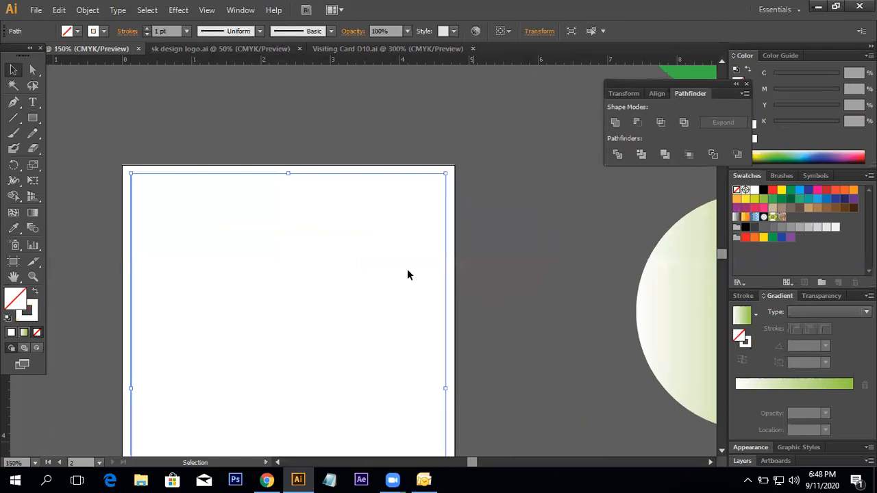
Give the inset rectangle on the blank artboard no fill and a black stroke.
left_click(496, 221)
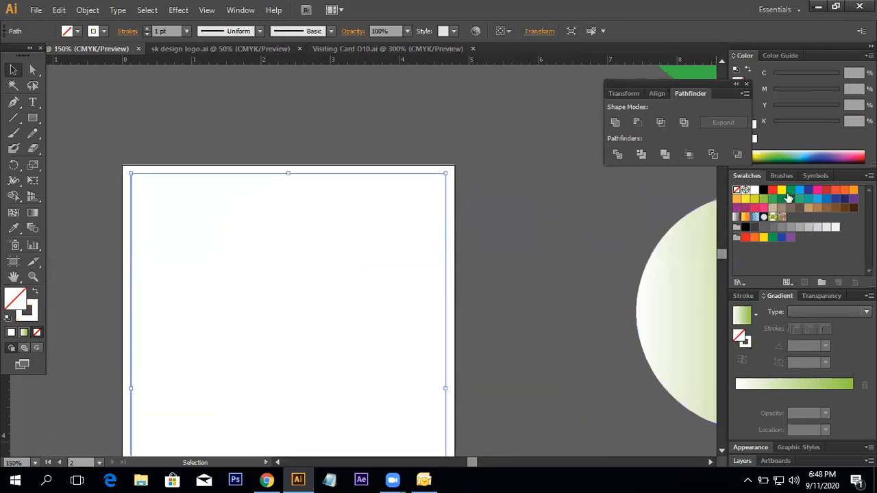
left_click(763, 190)
left_click(414, 245)
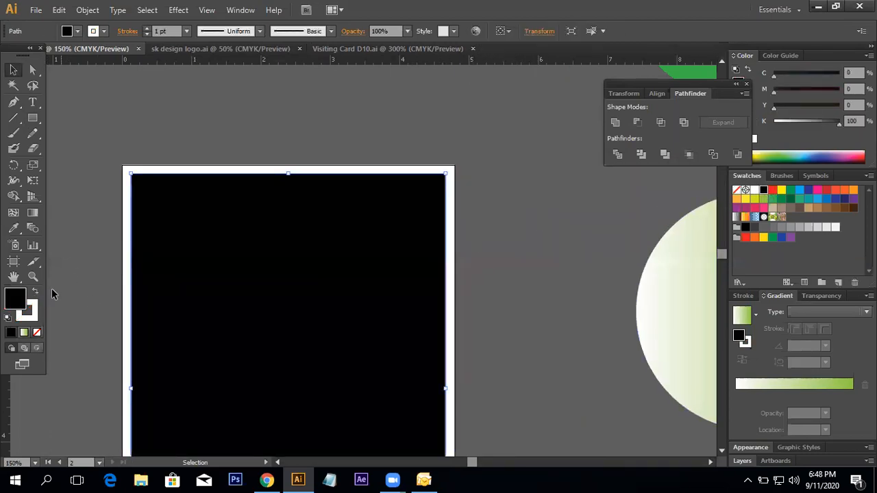
left_click(32, 293)
left_click(37, 333)
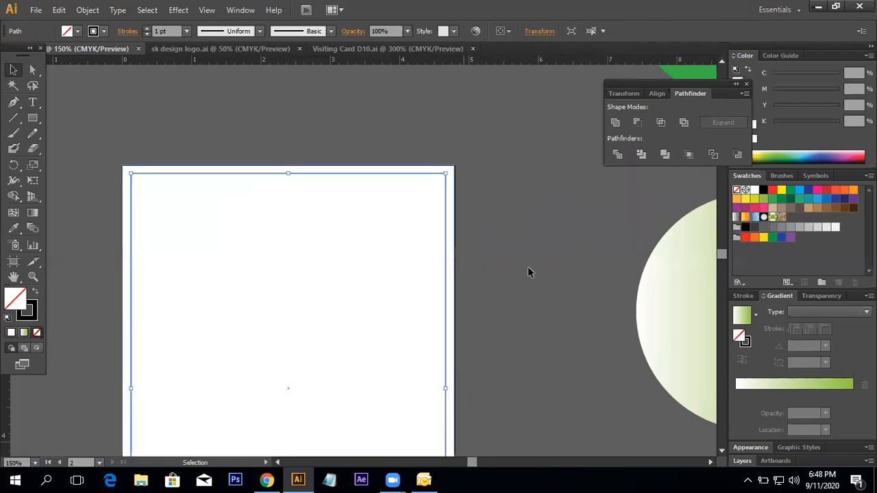
Convert the inset rectangle on the blank artboard into margin guides.
left_click(460, 272)
left_click(444, 255)
scroll(480, 219, "down", 3)
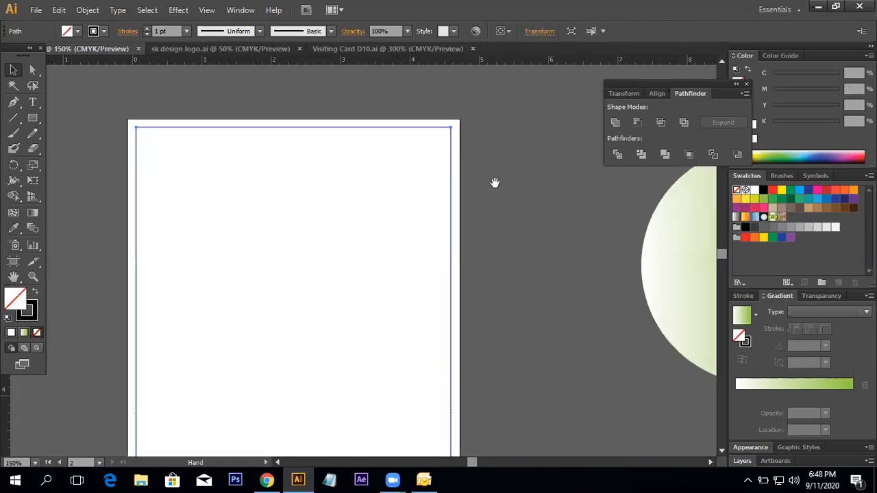
key("ctrl+5")
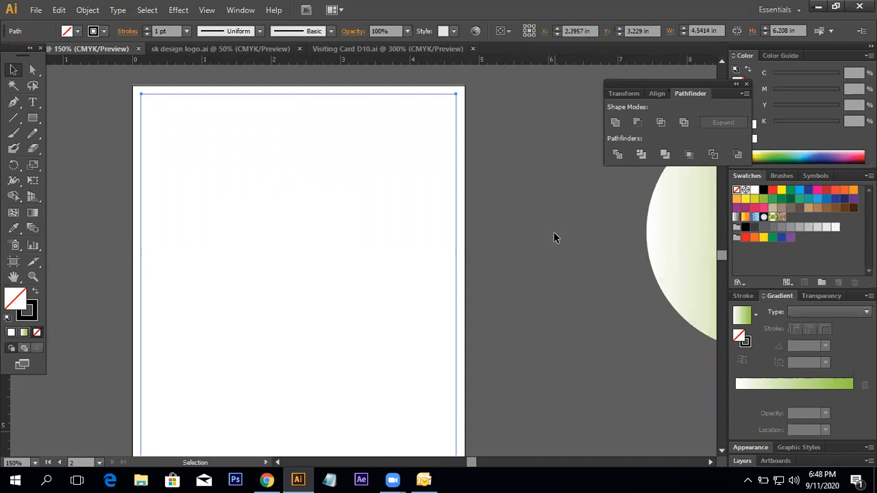
left_click(557, 234)
left_click(411, 253, "ctrl+alt")
left_click(411, 253, "ctrl+alt")
left_click_drag(320, 294, 381, 376)
left_click(377, 265, "ctrl")
left_click(377, 265, "ctrl")
left_click(372, 278, "ctrl+alt")
left_click_drag(389, 292, 405, 296)
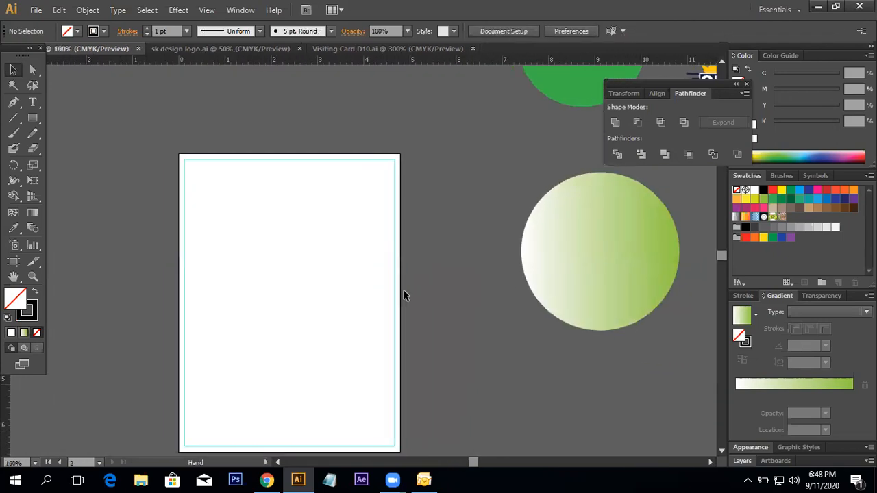
Delete the margin guides and remove the blank artboard beside the gradient circle.
left_click(378, 273, "ctrl+alt")
left_click(378, 273, "ctrl+alt")
left_click_drag(372, 348, 202, 186)
left_click(201, 186)
left_click(13, 261)
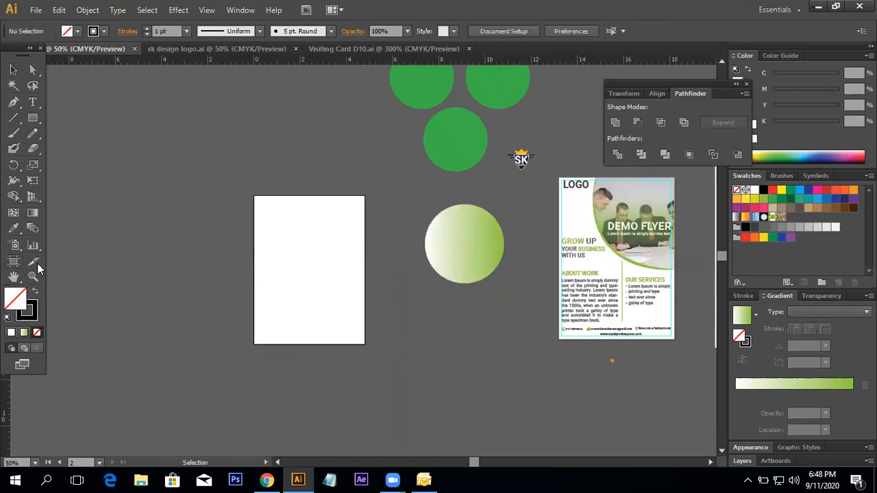
key("Delete")
left_click(13, 69)
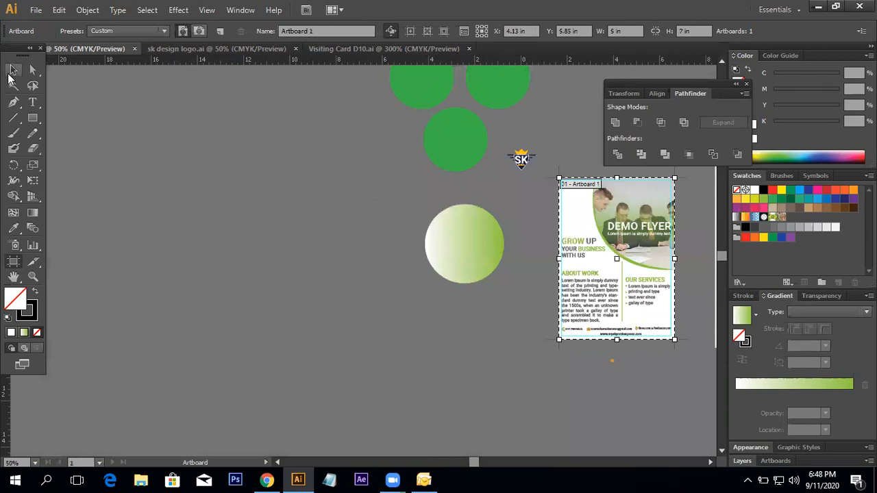
Remove the first stop from the gradient overlay on the flyer photo and place its green stop at 18.82%.
scroll(352, 212, "right", 5)
left_click(352, 212, "ctrl")
left_click(442, 259, "ctrl")
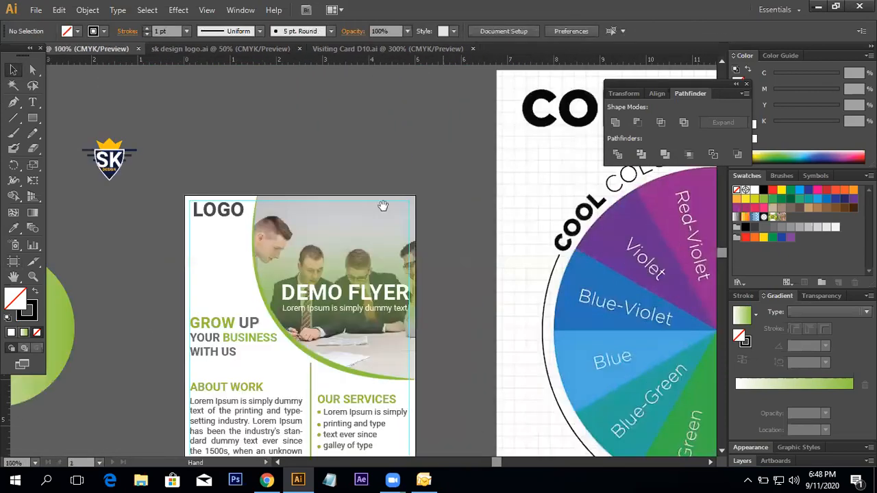
left_click_drag(381, 206, 323, 133)
left_click(270, 214)
left_click_drag(809, 399, 785, 400)
mouse_move(843, 381)
left_mouse_down()
mouse_move(825, 379)
mouse_move(843, 376)
left_mouse_up()
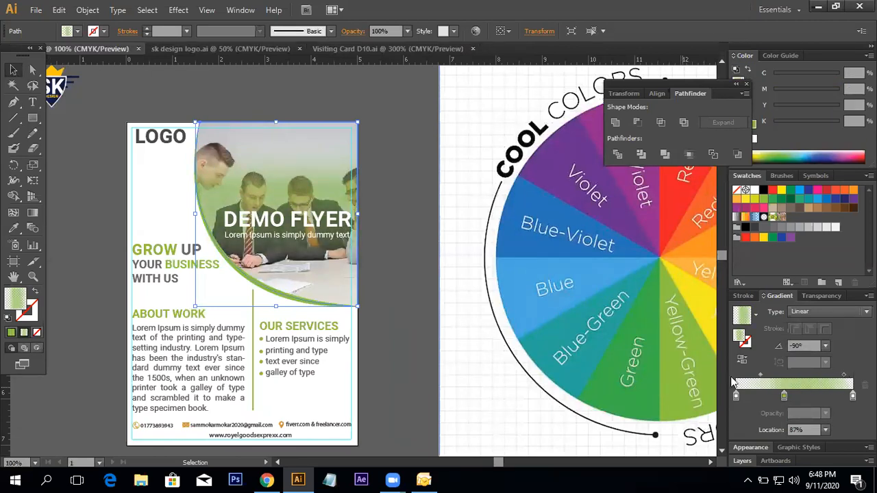
left_click_drag(761, 375, 743, 440)
left_click_drag(784, 397, 727, 397)
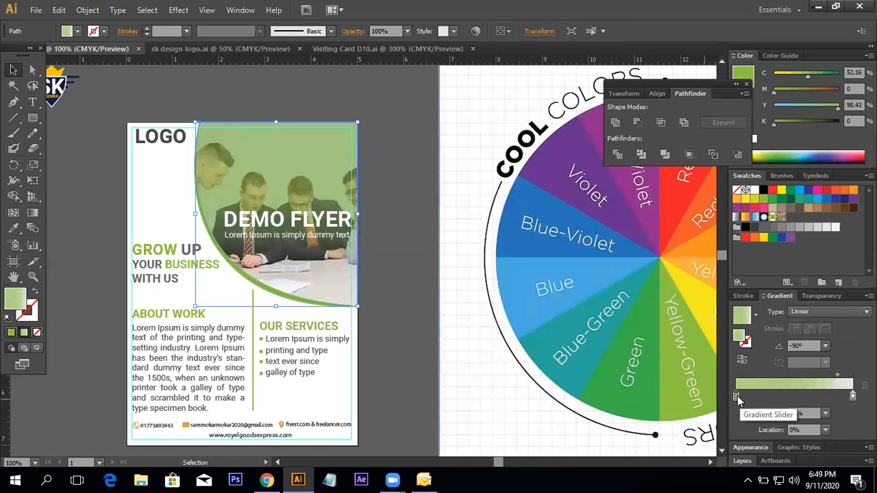
left_click_drag(736, 396, 758, 398)
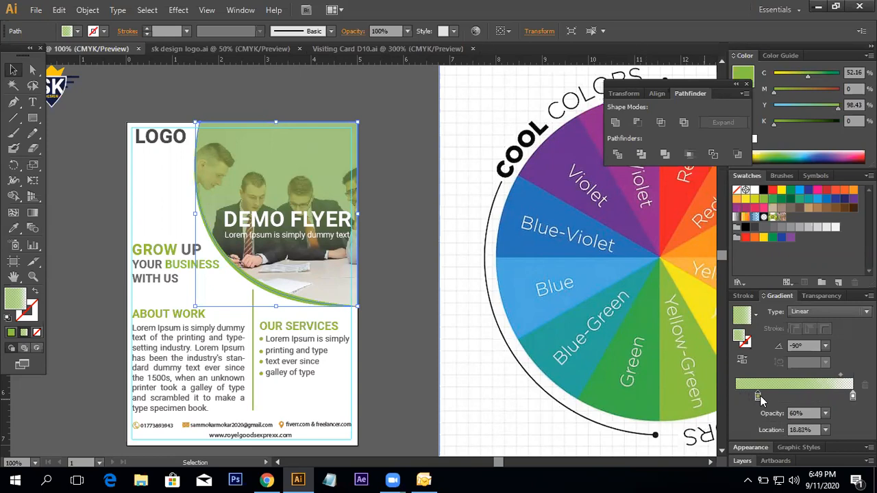
left_click(424, 172)
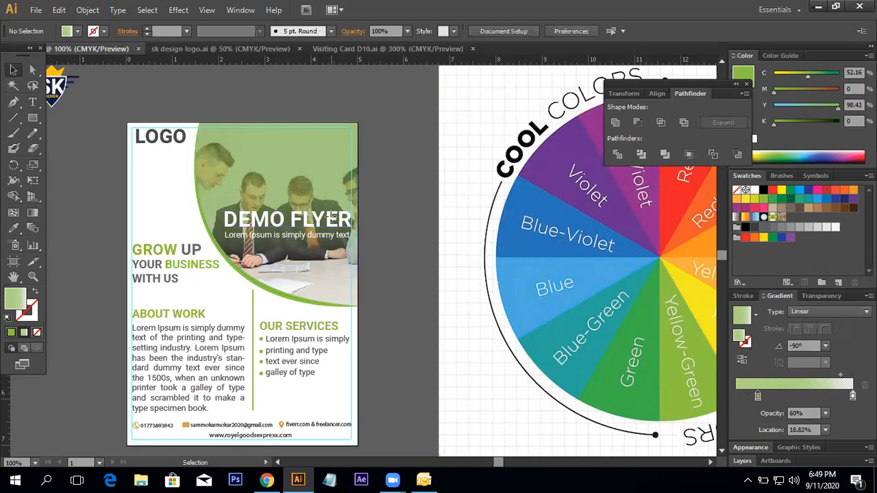
Try moving the DEMO FLYER heading and its subline to the top of the photo, and undo the move.
left_click(307, 233)
left_click_drag(316, 214, 316, 143)
left_click(406, 157)
left_click_drag(387, 164, 433, 158)
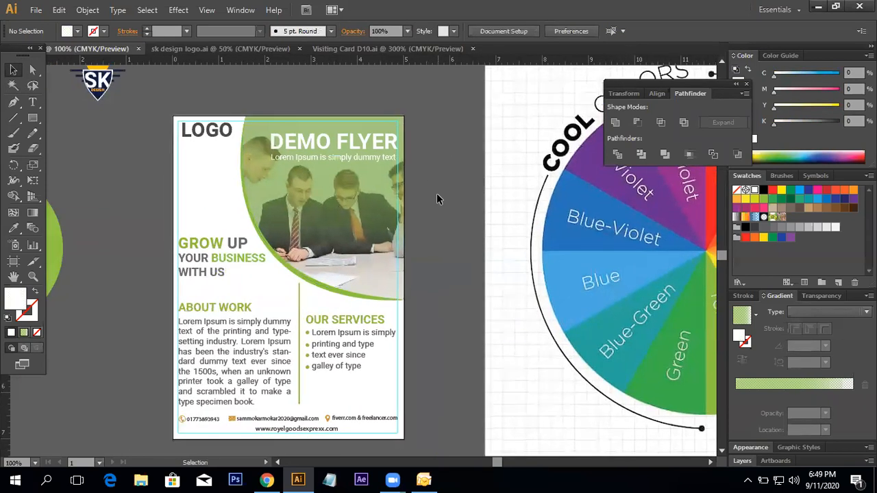
key("ctrl+z")
Shift the DEMO FLYER heading and its subline slightly up over the photo and enlarge them a little.
left_click_drag(344, 219, 344, 203)
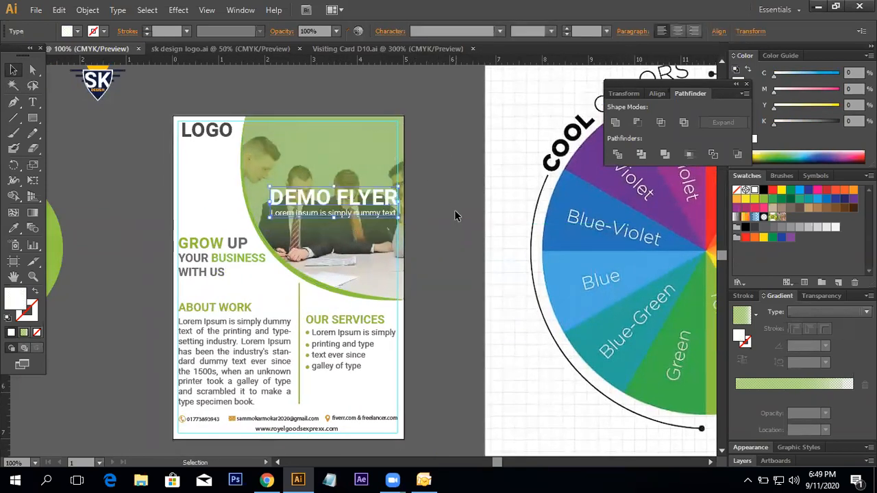
left_click_drag(269, 218, 261, 221)
left_click(465, 227)
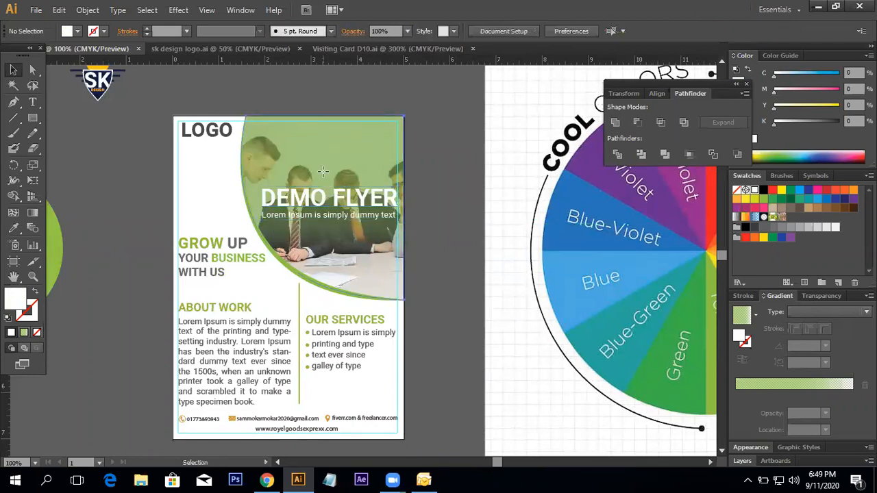
Set the opacity of both the white and the green stop in the photo overlay's gradient to 100%.
left_click(323, 172)
left_click(854, 396)
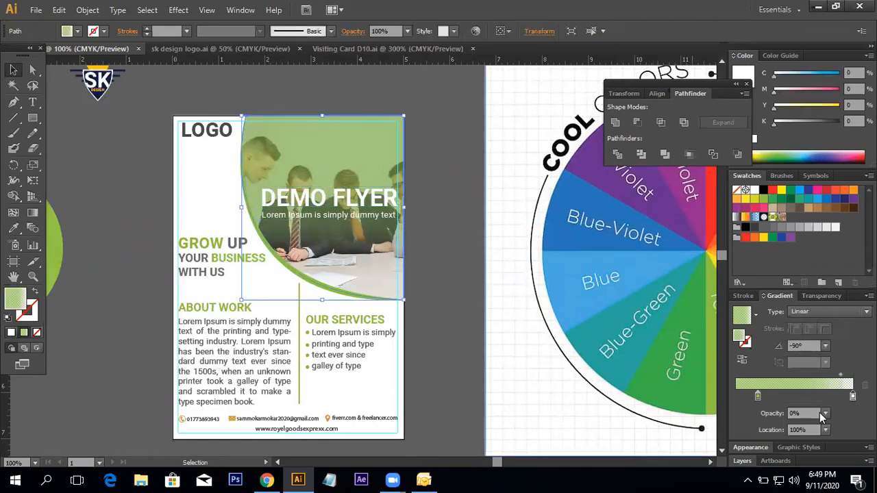
left_click(826, 415)
left_click(838, 404)
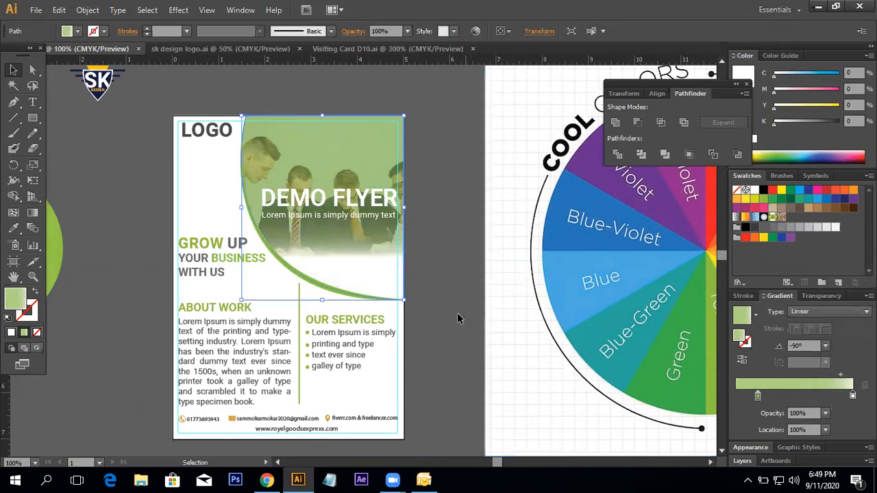
left_click(758, 397)
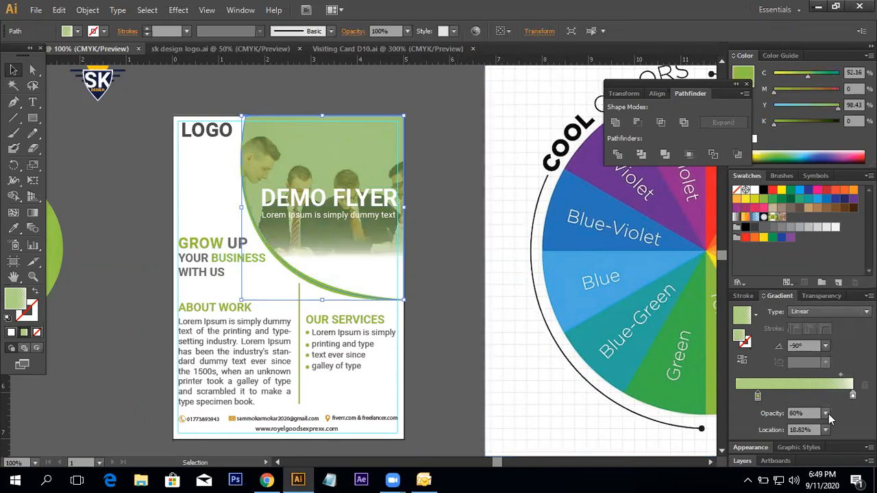
left_click(827, 414)
left_click(844, 259)
left_click(827, 414)
left_click(841, 346)
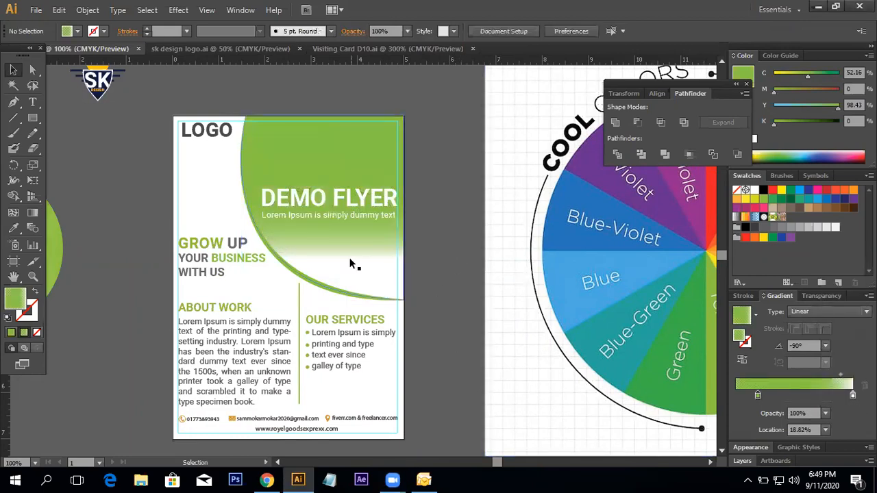
Move the overlay gradient's green stop to 0% and its midpoint to 53.67%.
left_click_drag(758, 396, 496, 384)
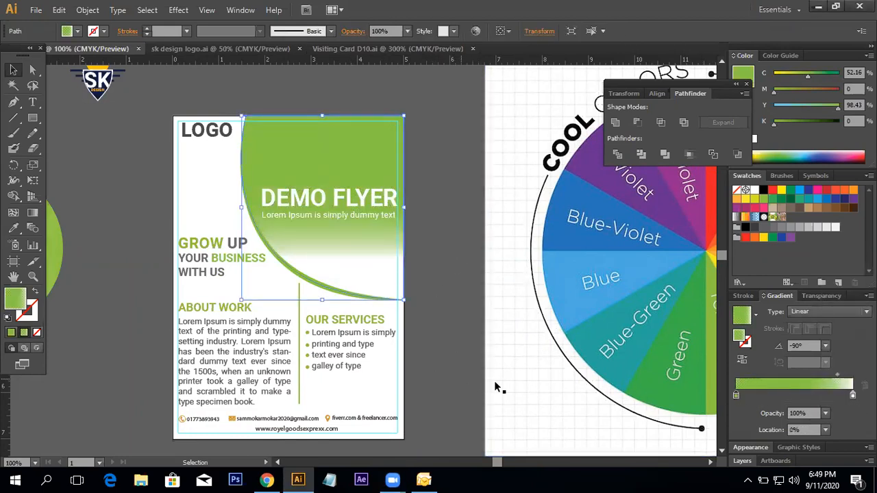
left_click_drag(840, 376, 788, 373)
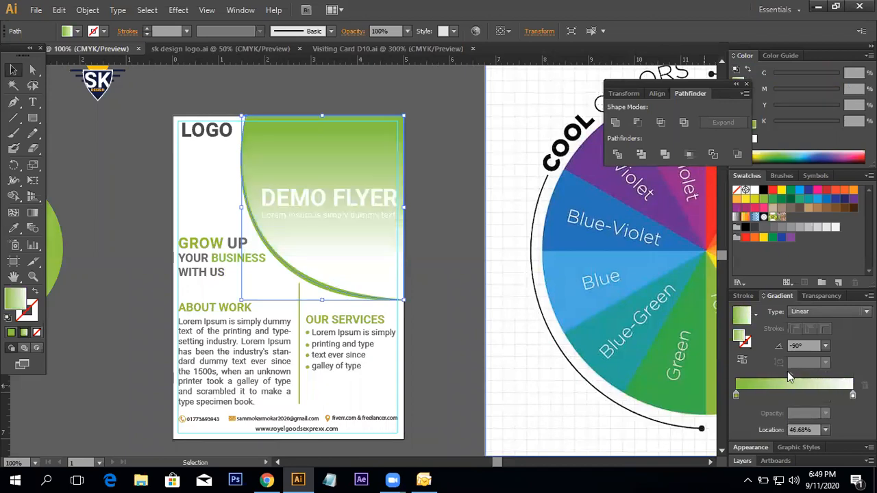
left_click(468, 238)
Try an overall opacity of 40% on the photo's gradient overlay and restore it to 100%.
left_click(338, 157)
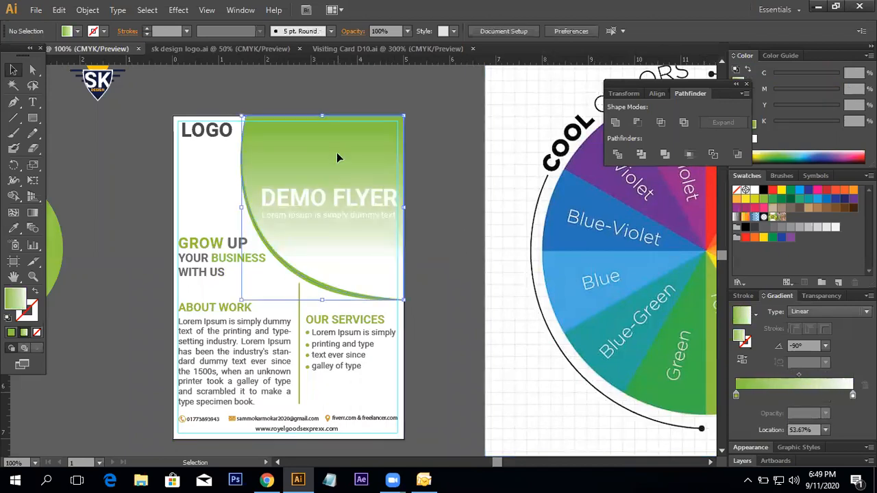
left_click(408, 31)
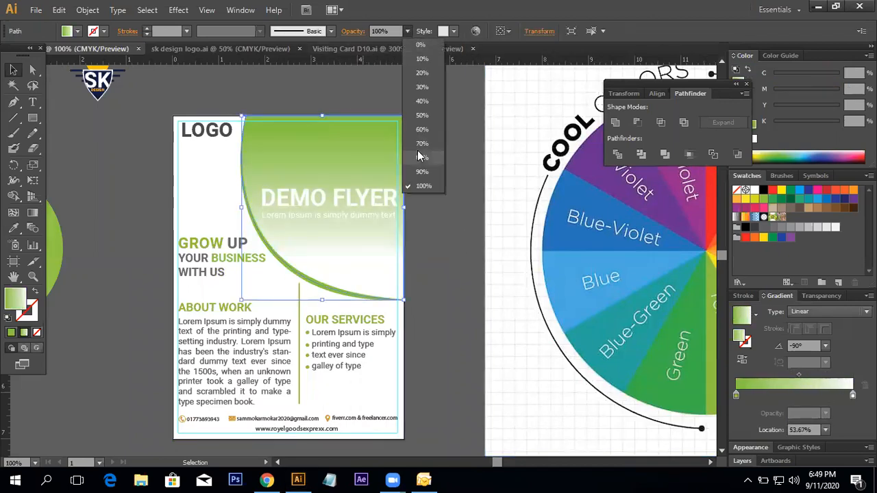
left_click(423, 101)
left_click(438, 176)
left_click(359, 157)
left_click(446, 185)
left_click(317, 154)
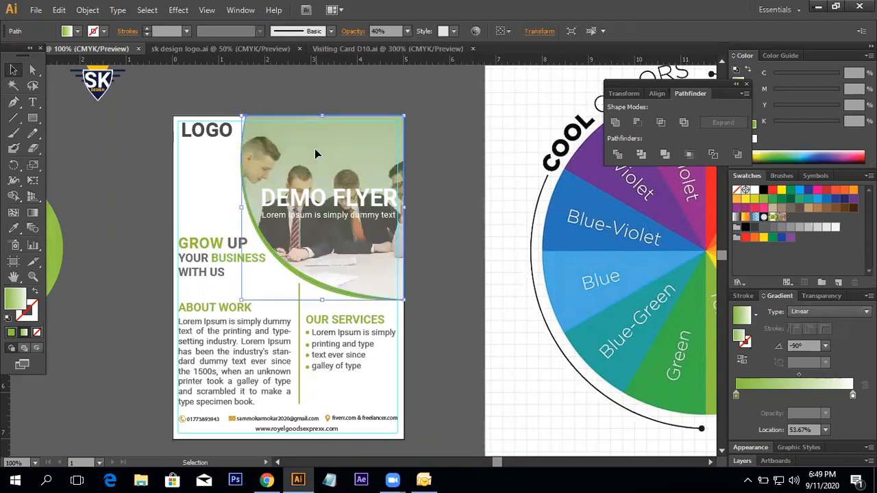
left_click(407, 31)
left_click(421, 181)
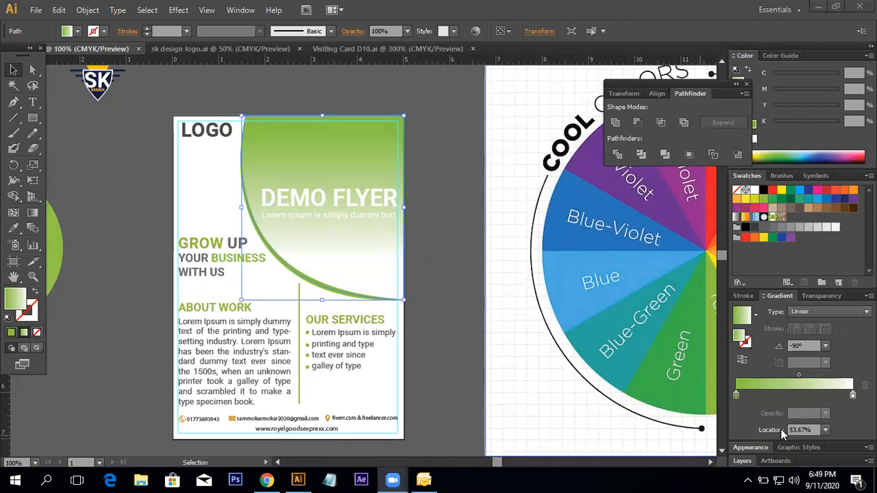
Try 50% and 30% opacity for the overlay gradient's green stop and settle on 80%.
left_click(737, 397)
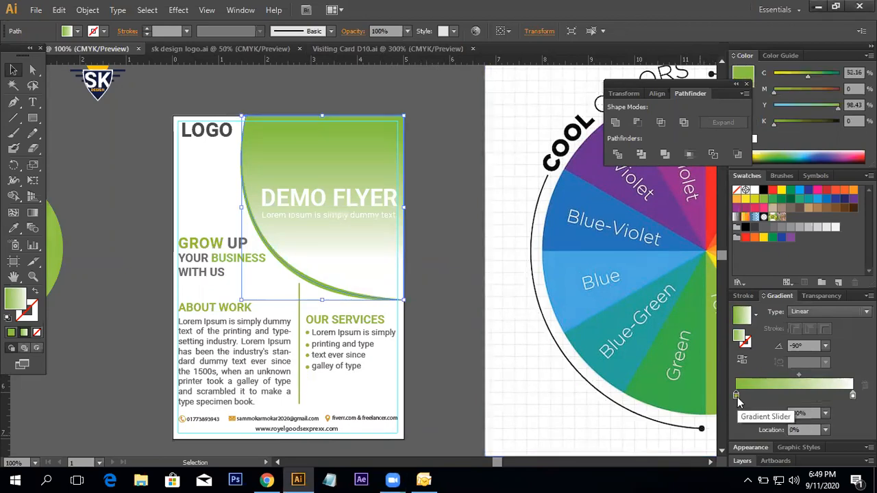
left_click(826, 416)
left_click(840, 332)
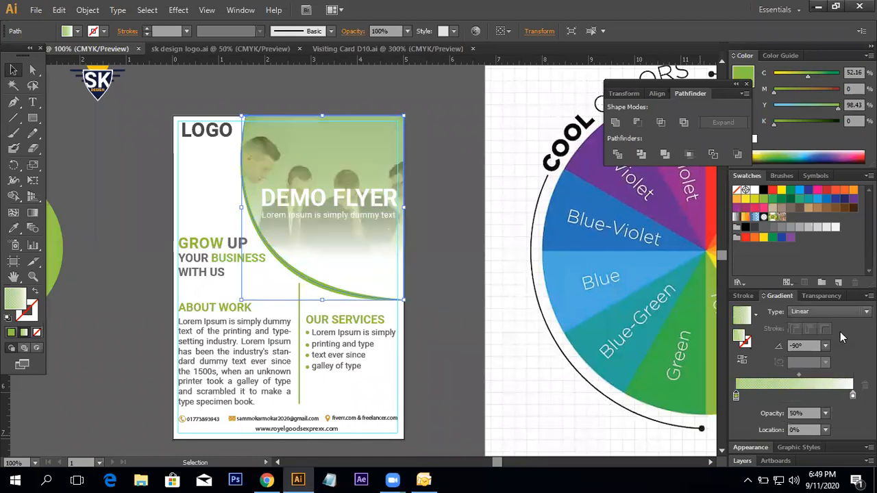
left_click(826, 415)
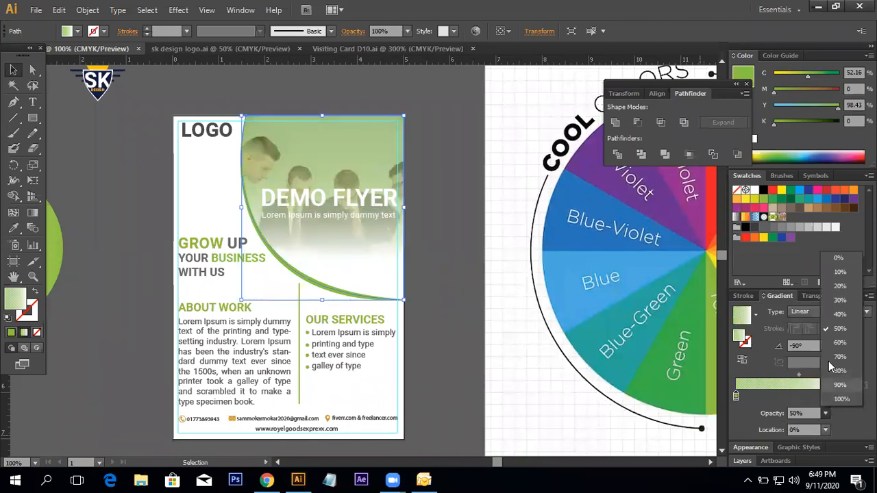
left_click(838, 311)
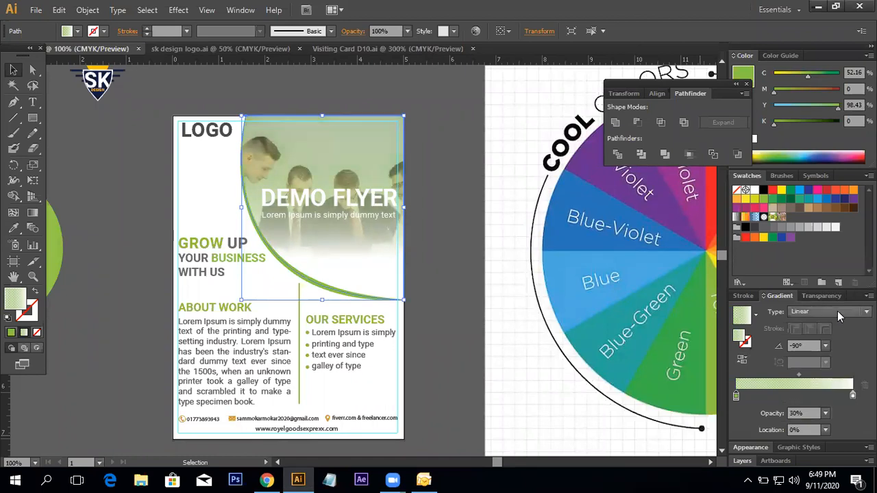
left_click(826, 415)
left_click(841, 373)
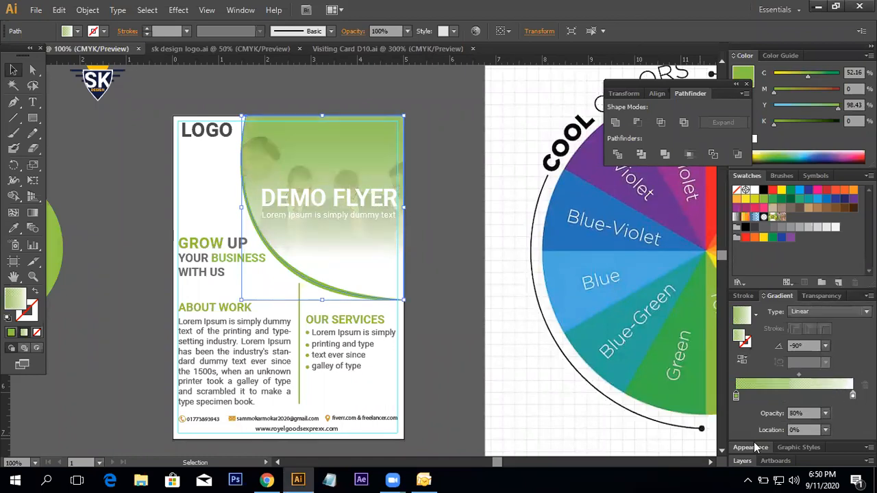
Set the opacity of the overlay gradient's white stop to 40%.
left_click(852, 395)
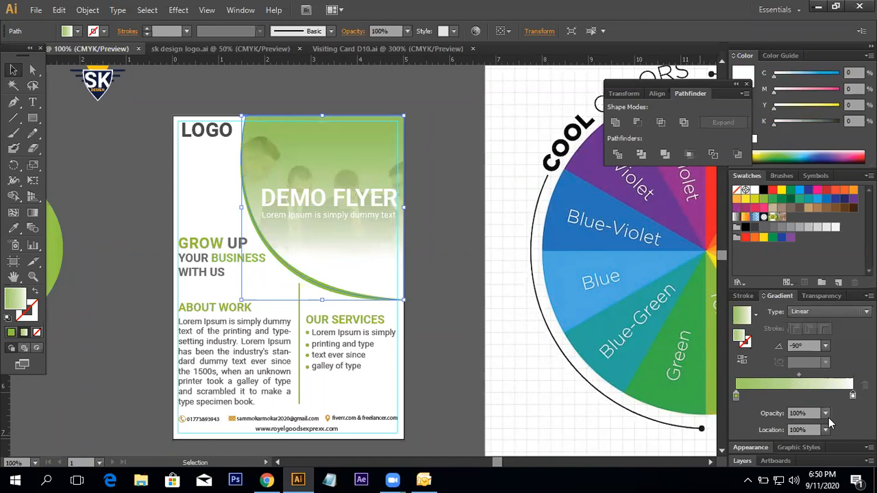
left_click(825, 413)
left_click(836, 320)
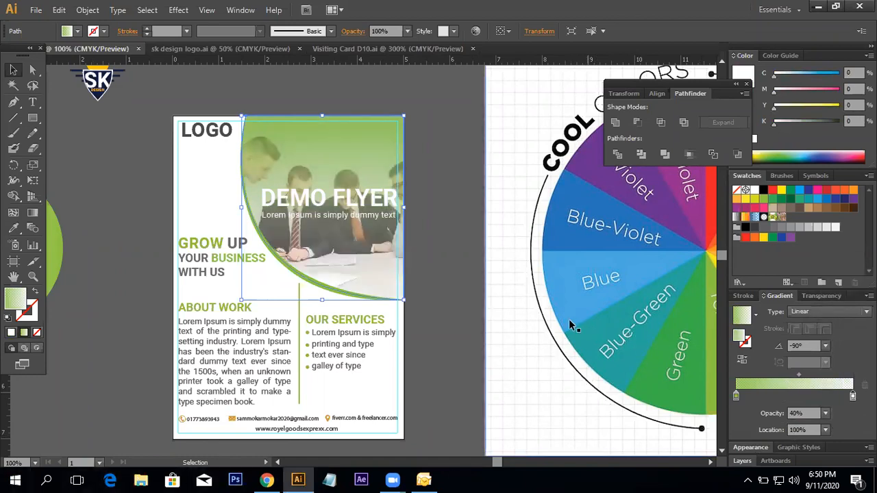
left_click(456, 241)
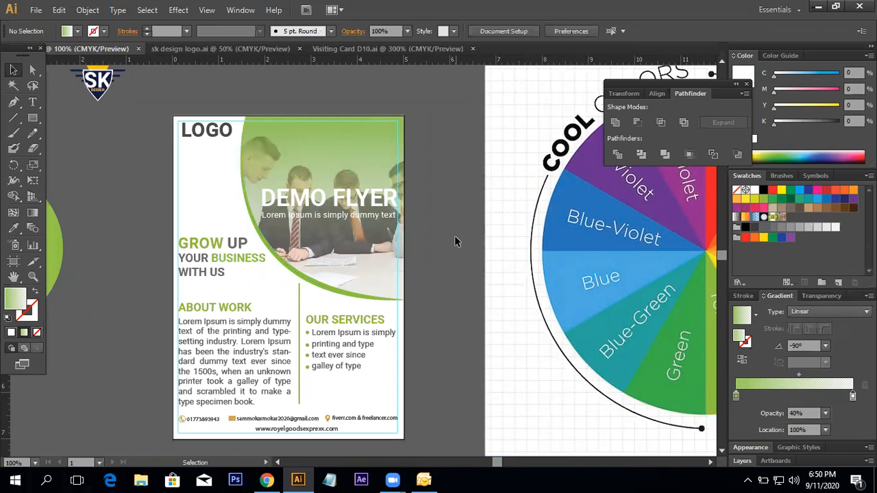
left_click(355, 205)
left_click(339, 137)
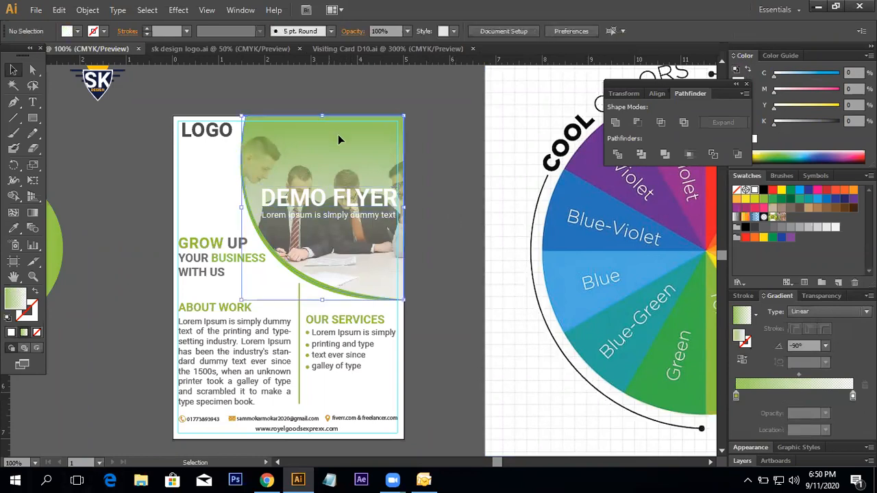
Try the overlay gradient's white stop at 75.81%, restore it to 100%, and move the green stop to 53.23%.
left_click(853, 397)
left_click_drag(834, 398, 825, 396)
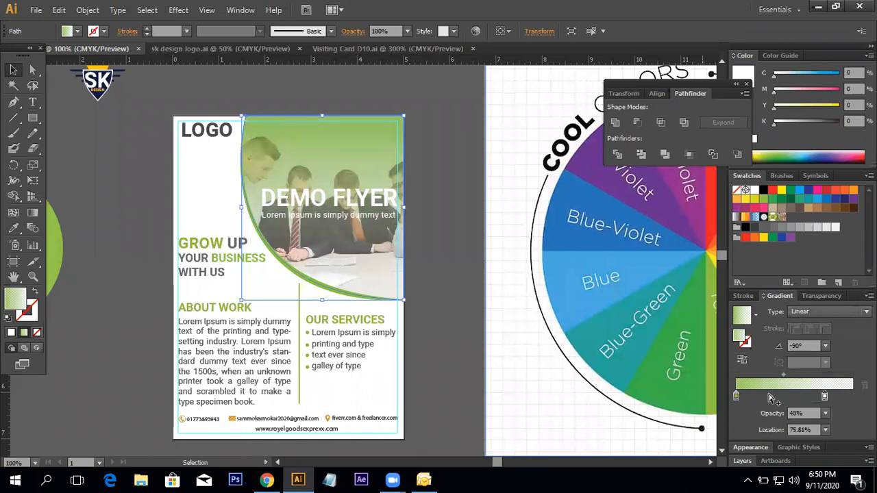
left_click_drag(738, 396, 853, 396)
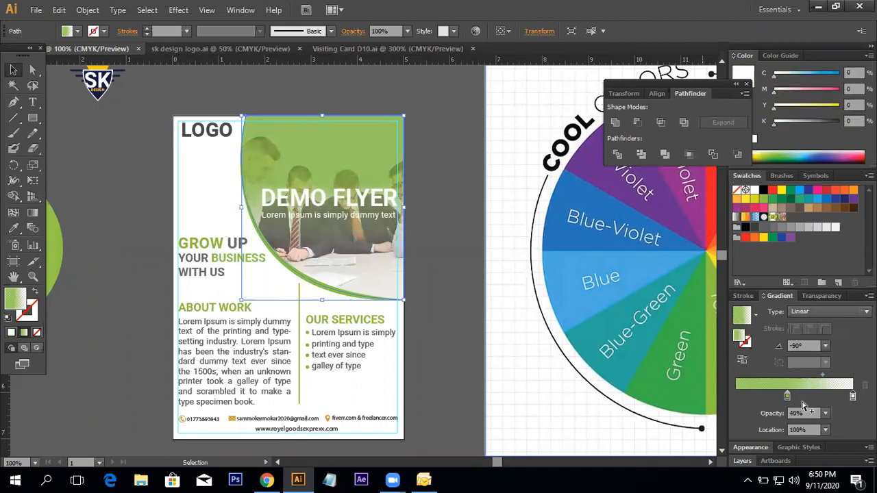
left_click_drag(787, 397, 798, 399)
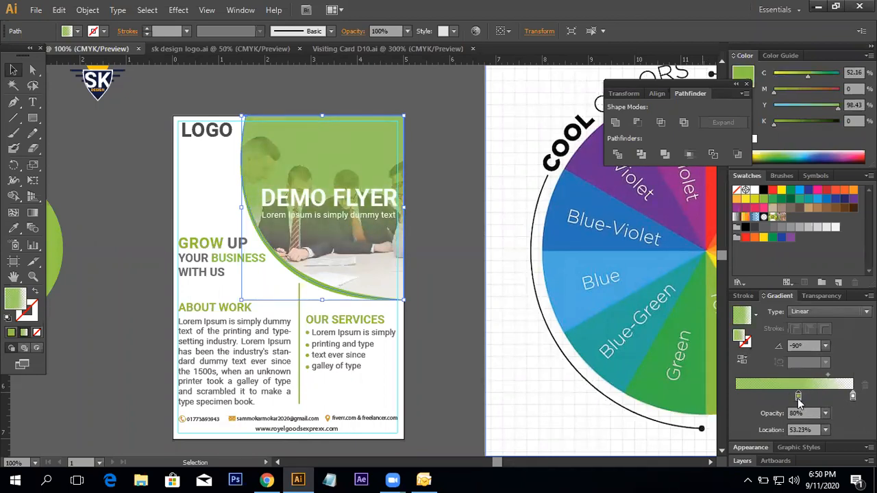
left_click(457, 200)
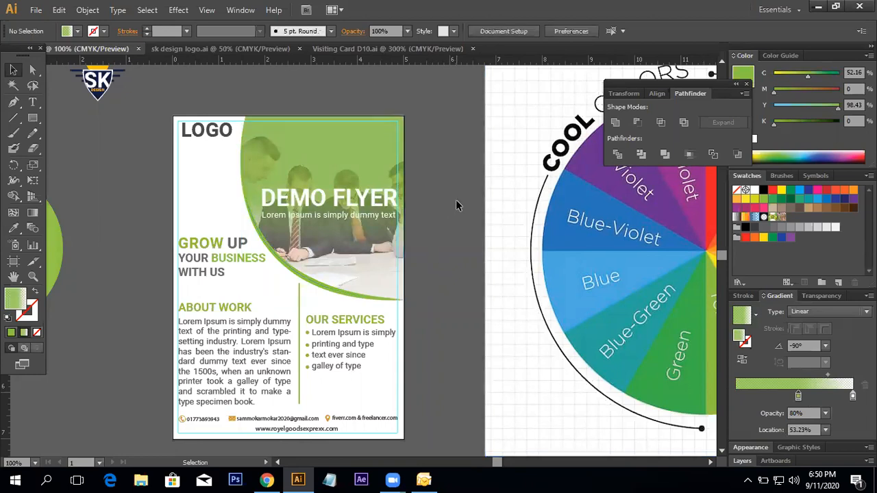
left_click(340, 226)
left_click(368, 201)
double_click(368, 199)
left_click(13, 69)
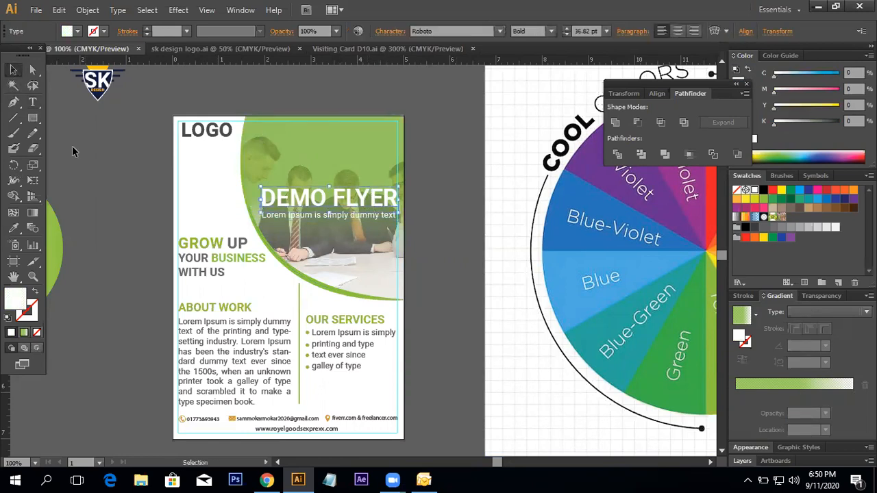
left_click(326, 209)
left_click(348, 216, "shift")
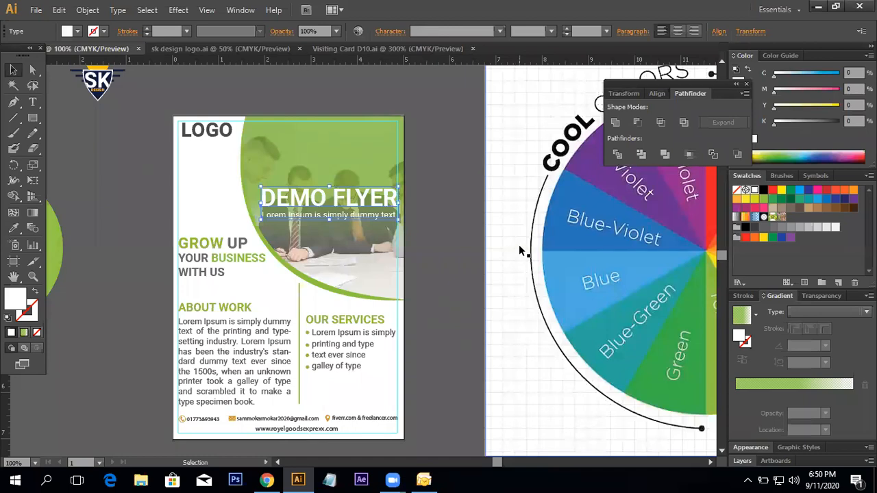
left_click(471, 251)
Move the green vertical divider line off the flyer onto the empty canvas beside it.
left_click_drag(204, 263, 230, 281)
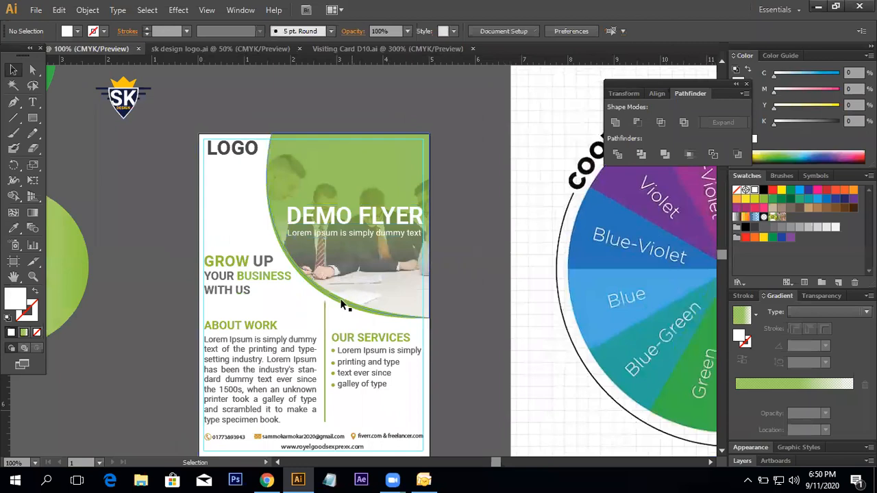
left_click_drag(457, 351, 463, 270)
left_click(338, 271)
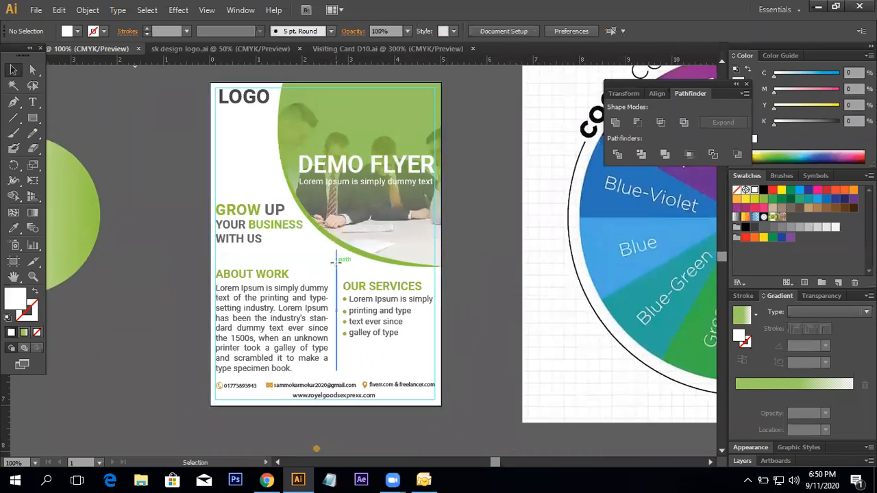
left_click_drag(340, 273, 121, 279)
left_click(203, 257)
Draw an S-shaped curve with the Pen tool between the About Work and Our Services columns.
left_click(13, 102)
scroll(332, 284, "up", 1)
left_click_drag(335, 287, 340, 251)
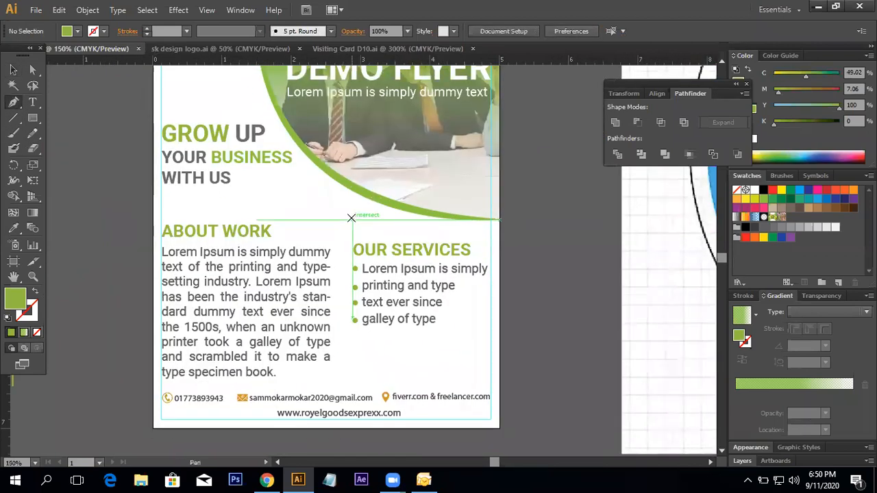
left_click(355, 212)
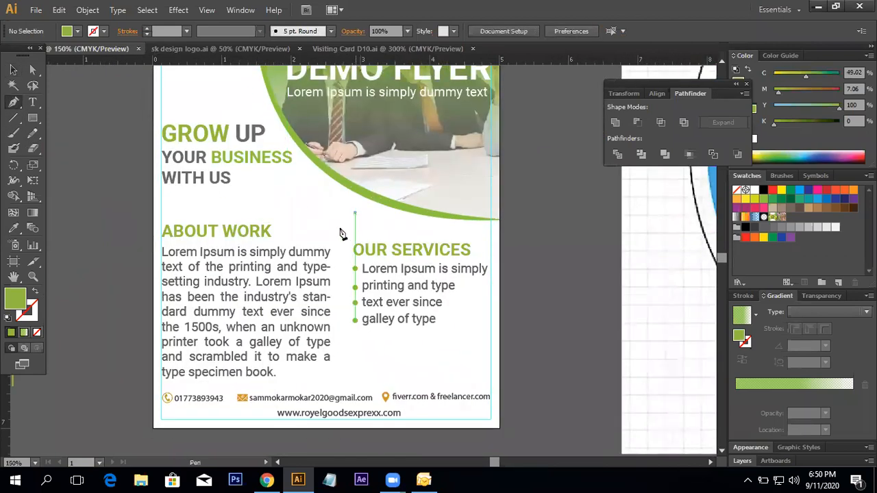
left_click_drag(339, 290, 348, 329)
key("ctrl+z")
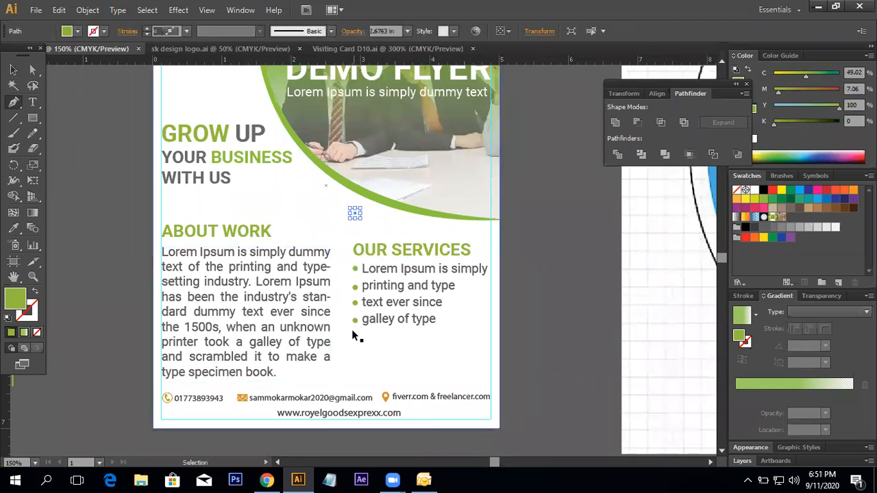
left_click(357, 340)
key("ctrl+z")
left_click_drag(349, 289, 366, 322)
left_click_drag(341, 383, 321, 386)
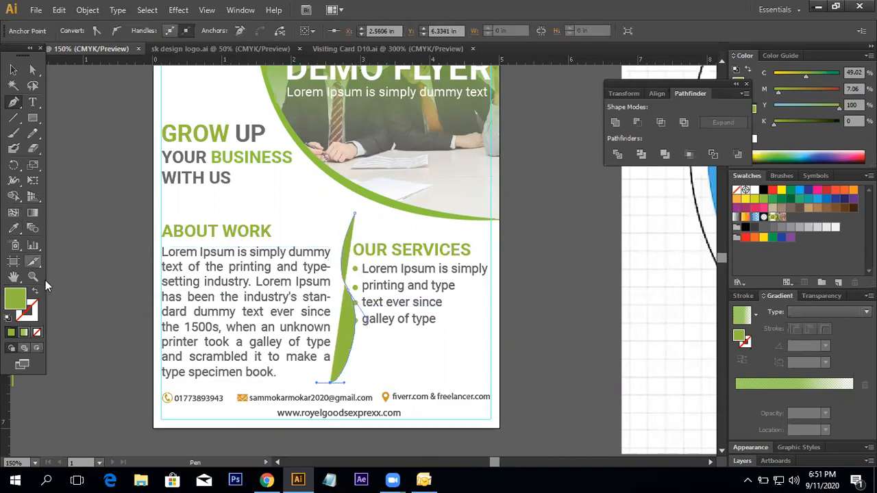
Swap the curve's green fill to a 1 pt stroke with no fill and shift the curve slightly toward the About Work text.
left_click(36, 291)
left_click(13, 70)
left_click(103, 157)
left_click_drag(341, 268, 331, 252)
left_click(622, 319)
left_click(542, 240)
left_click(575, 277)
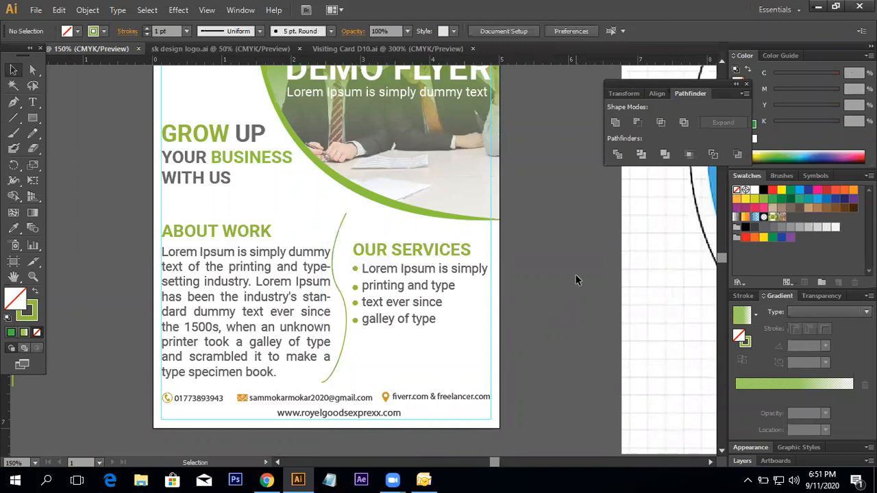
Try stretching the curve's upper end a little higher.
left_click(345, 215)
left_click_drag(346, 214, 340, 232)
left_click(506, 251)
left_click(617, 228)
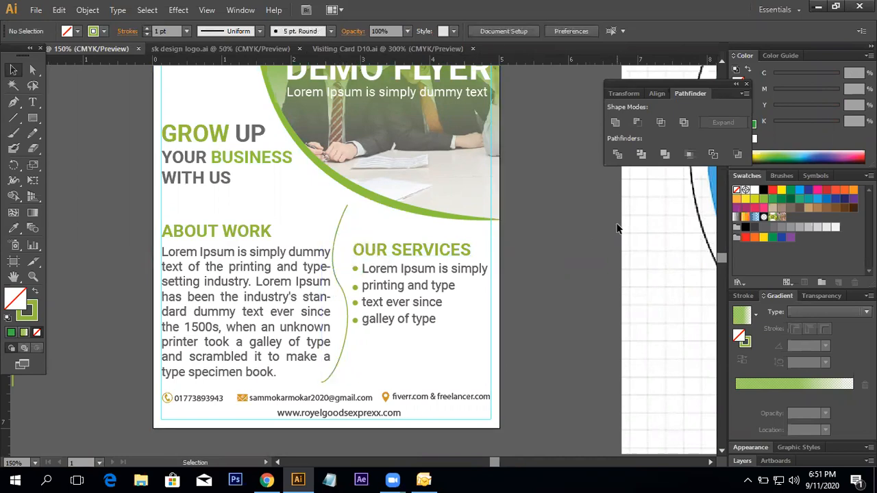
Delete the curved path from between the two text columns.
left_click(338, 221)
key("a")
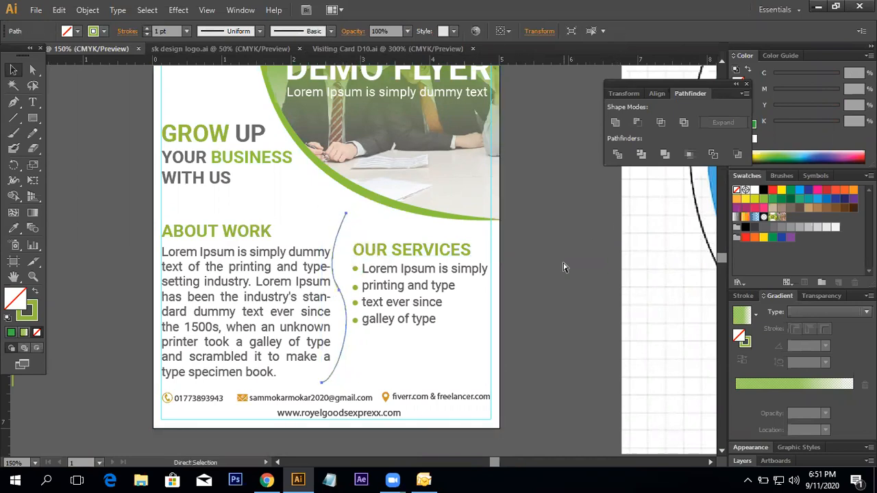
key("shift+x")
key("Delete")
Move the straight green divider back between the About Work and Our Services columns.
key("v")
left_click_drag(120, 260, 286, 255)
left_click(310, 255, "ctrl+alt")
left_click_drag(219, 266, 436, 266)
left_click(587, 270)
Fill the vertical divider between the columns with the overlay's green-to-white linear gradient.
left_click(446, 272, "ctrl")
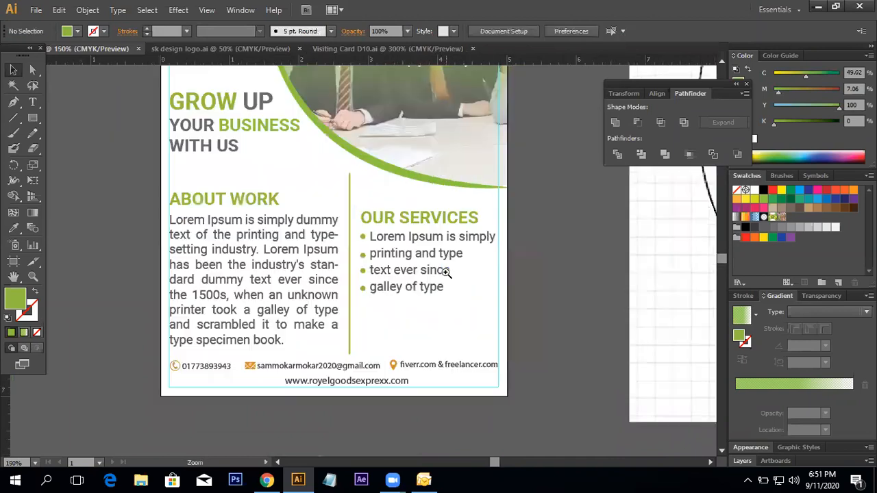
left_click(446, 272, "ctrl")
left_click(313, 290)
left_click(417, 270)
left_click(315, 252)
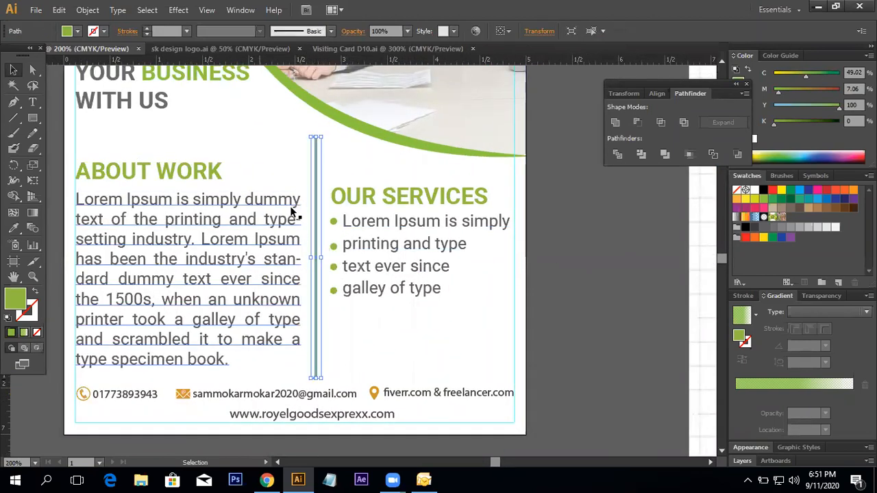
left_click(24, 333)
Try the divider's gradient as a 1 pt stroke without fill, and swap it back to the fill.
left_click(36, 292)
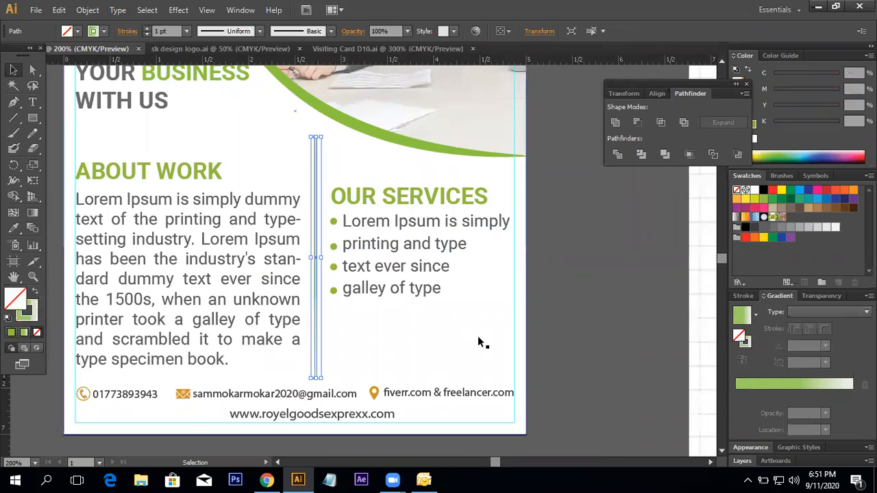
left_click(576, 305)
left_click(316, 264)
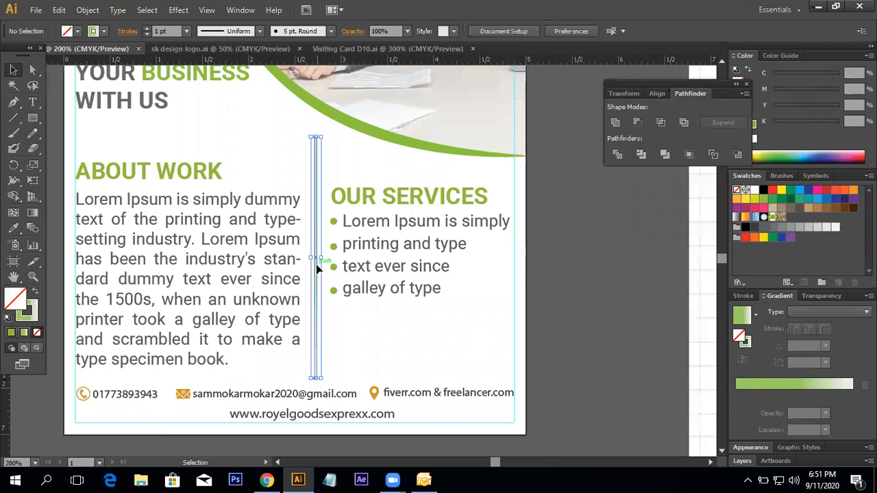
left_click(36, 293)
left_click(587, 297)
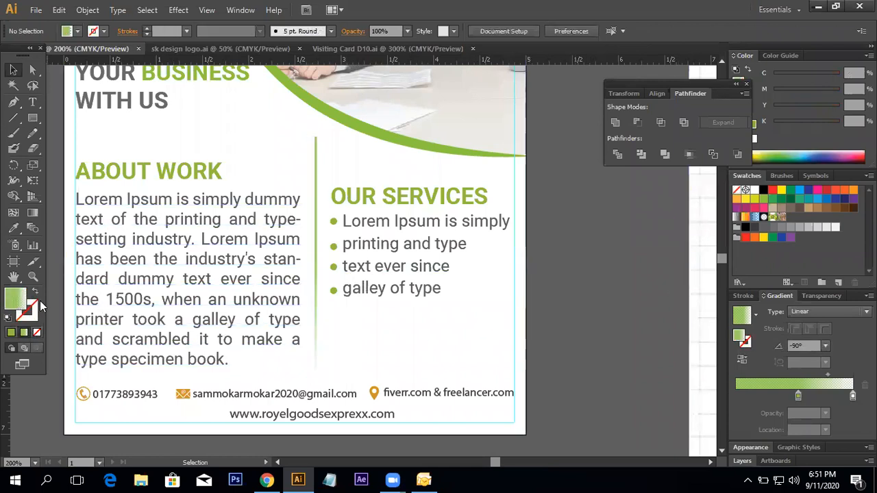
Compare the divider in solid green, reapply the gradient, and set both its white and green stops to 100% opacity.
left_click(315, 253)
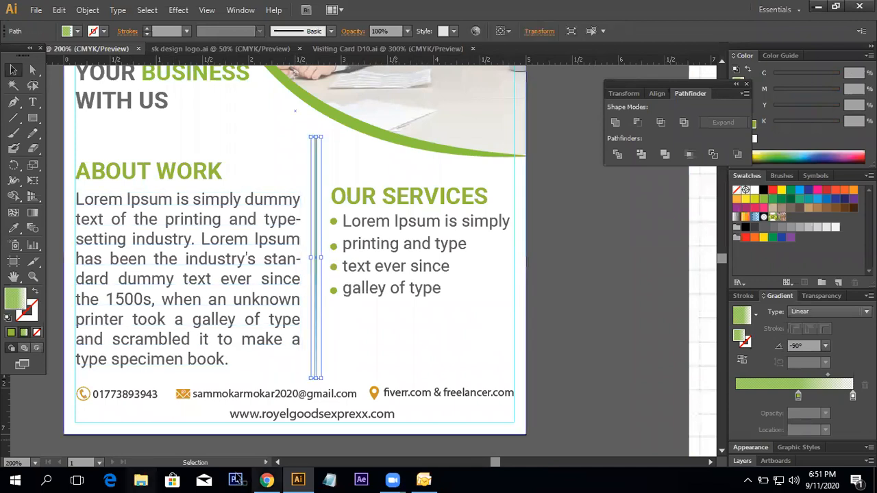
left_click(11, 333)
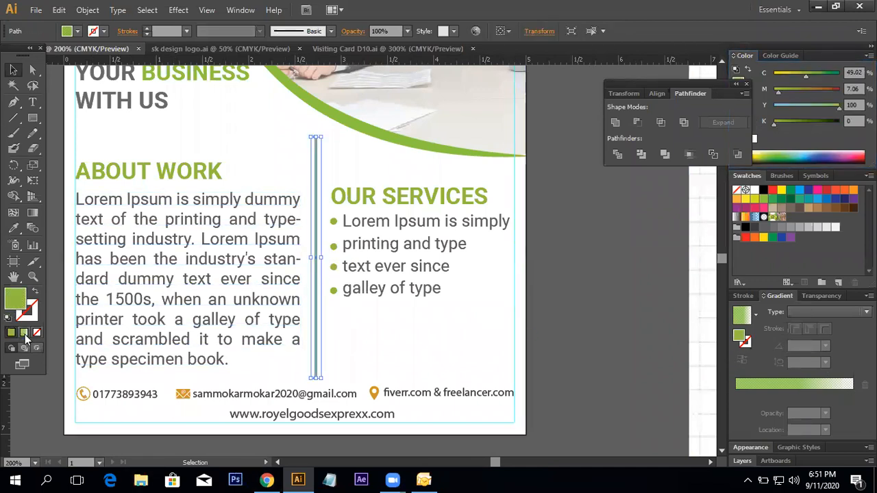
left_click(25, 335)
left_click(852, 396)
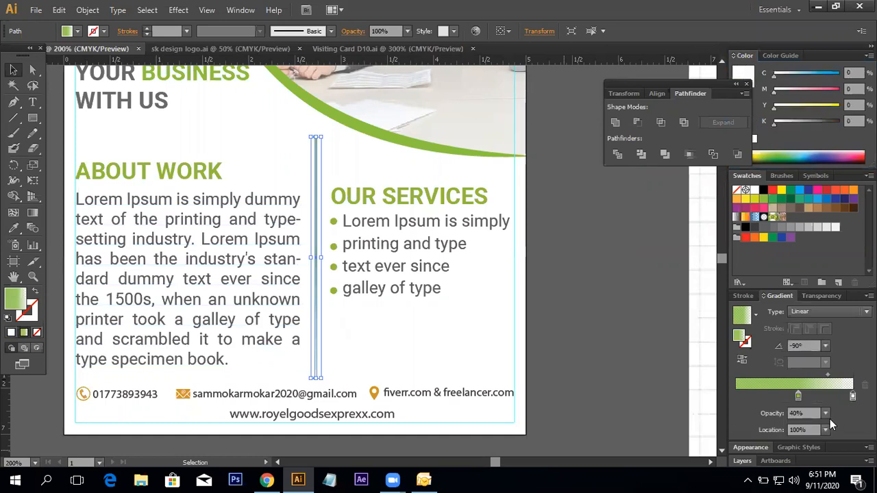
left_click(826, 414)
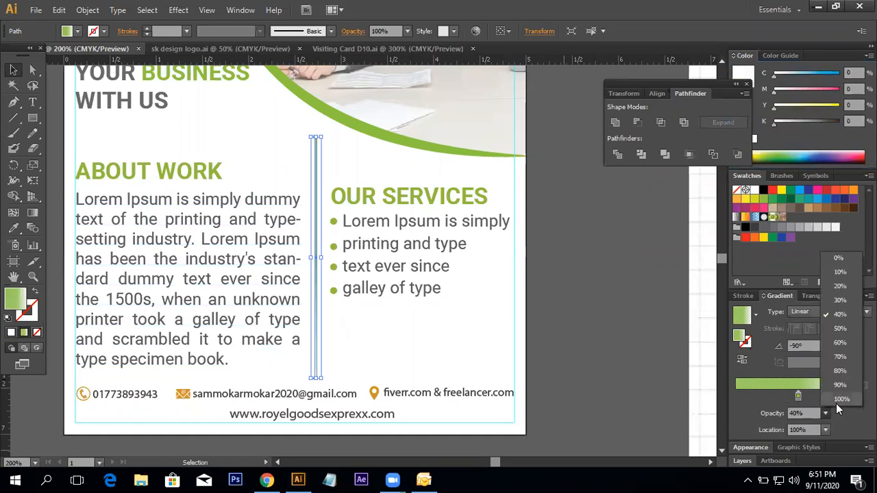
left_click(836, 404)
left_click(799, 396)
left_click(827, 413)
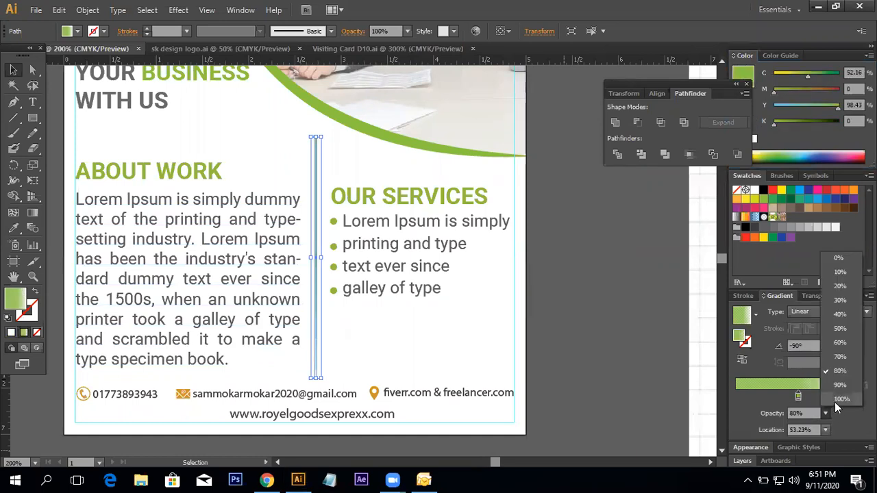
left_click(835, 403)
left_click(589, 274)
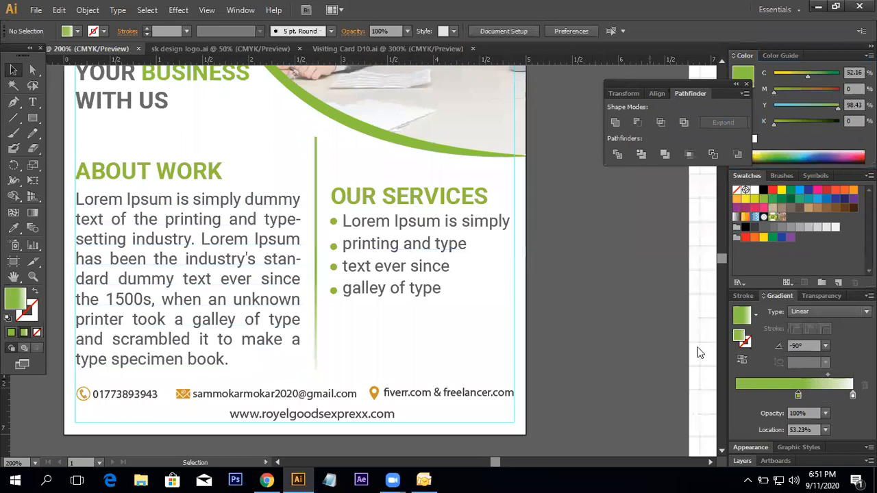
Move the gradient divider off the flyer onto the grey canvas to view its white end.
left_click(316, 218)
scroll(302, 229, "right", 1)
left_click_drag(299, 229, 615, 240)
left_click(645, 319)
left_click_drag(596, 314, 546, 311)
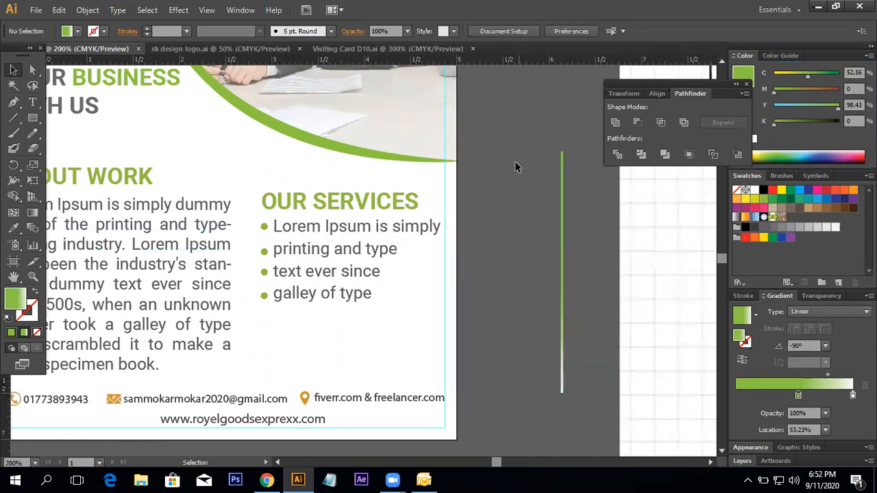
Select the photo's overlay to compare its gradient, and return the divider to its place between the text columns.
scroll(282, 289, "up", 5)
left_click_drag(282, 289, 301, 277)
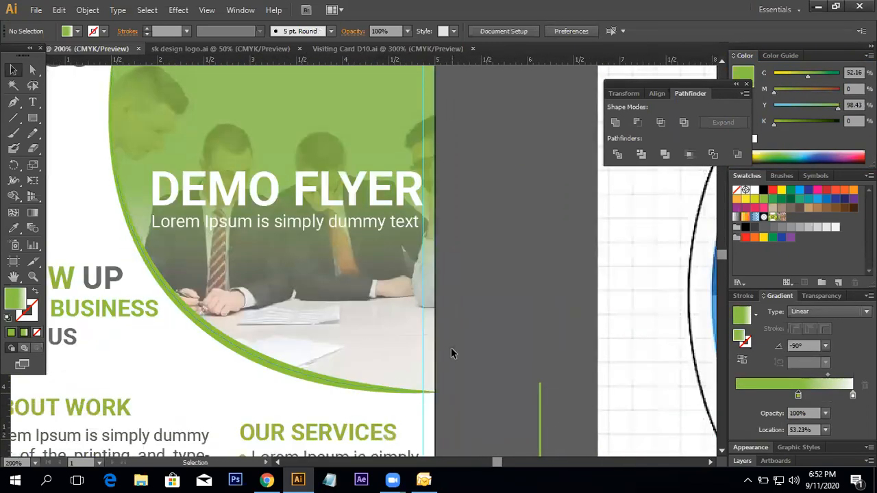
left_click(298, 104)
left_click_drag(495, 349, 577, 188)
left_click(535, 245)
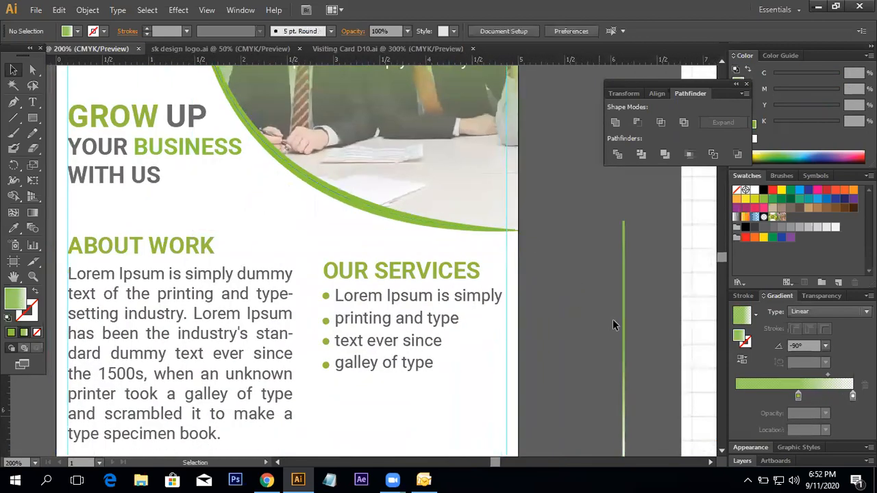
left_click_drag(553, 214, 543, 310)
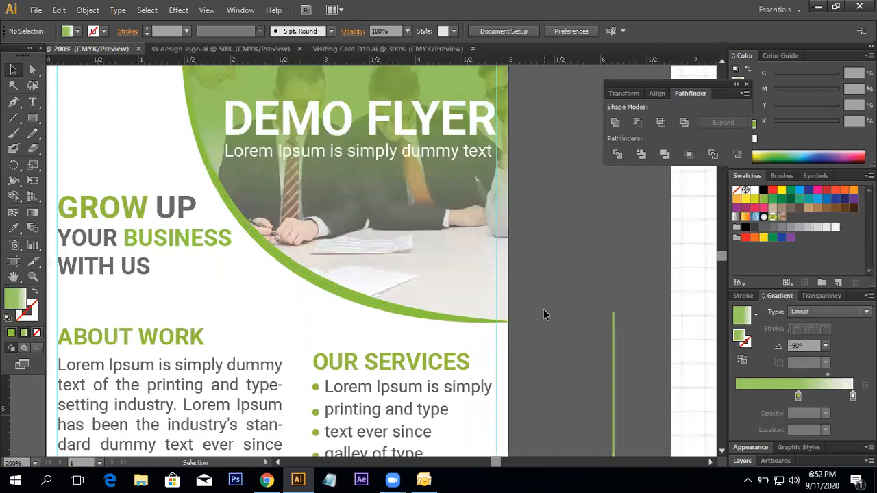
scroll(538, 322, "down", 3)
left_click_drag(616, 330, 300, 297)
left_click(639, 350)
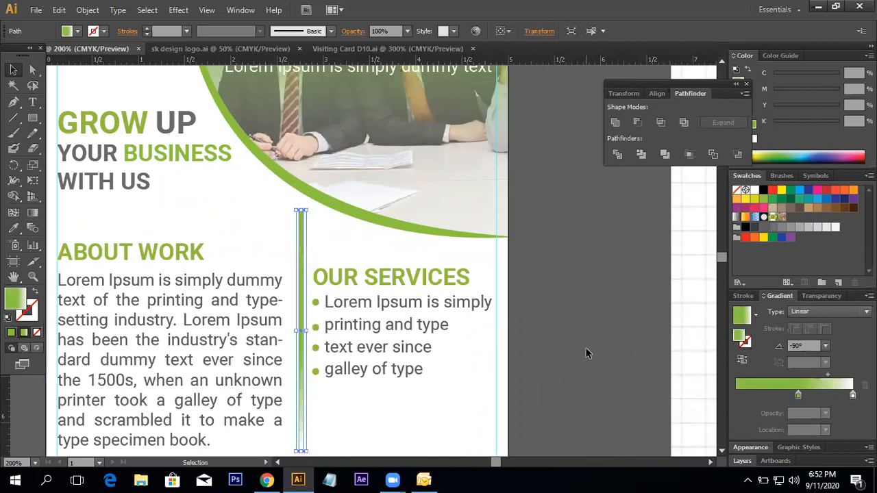
Try 30% opacity for the white stop of the divider's gradient and settle on 0%.
scroll(587, 323, "down", 3)
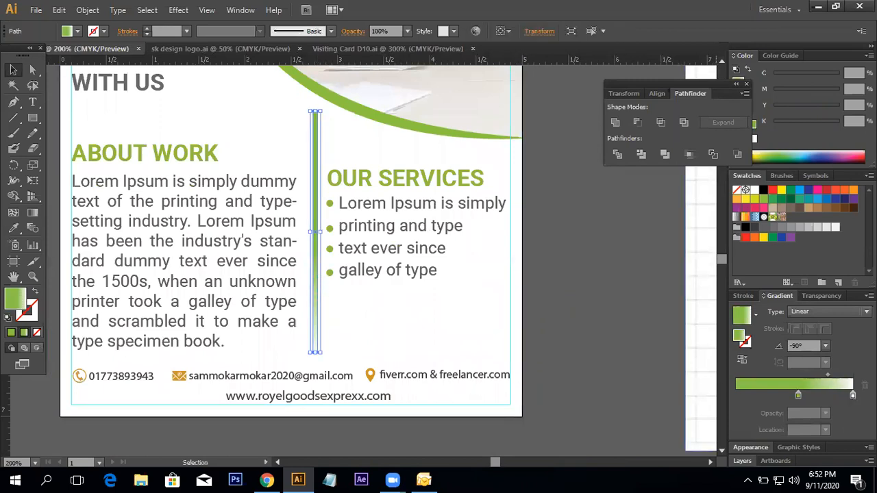
left_click(853, 397)
left_click(825, 414)
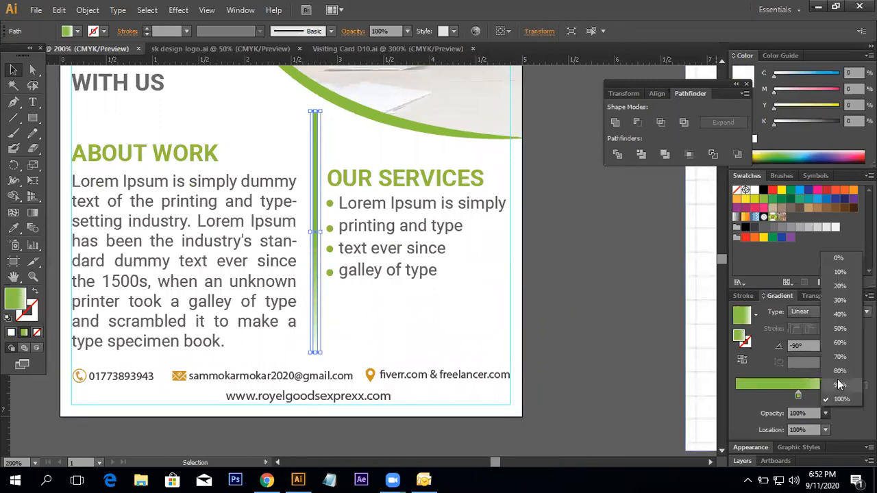
left_click(846, 313)
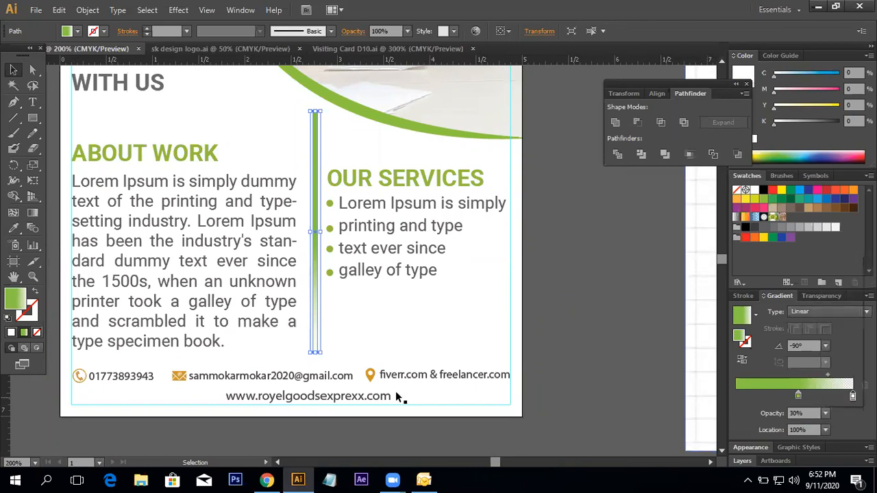
left_click(826, 415)
left_click(828, 257)
left_click(591, 227)
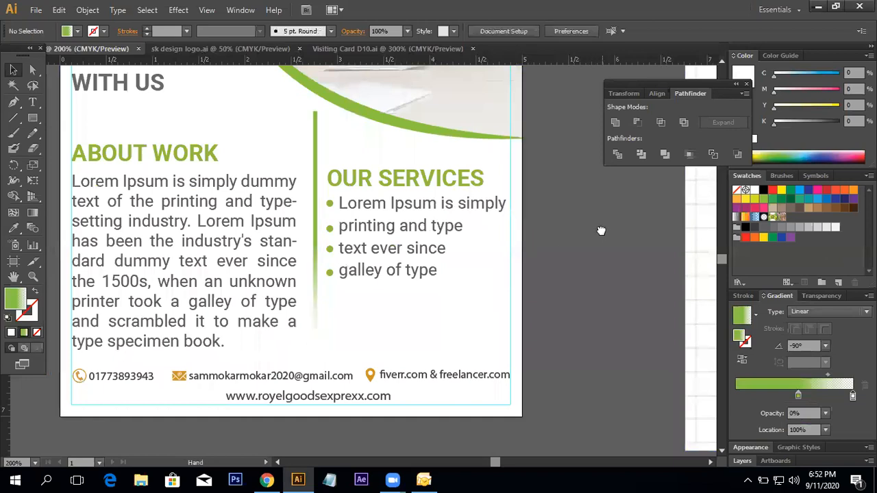
Move the gradient divider up over the flyer's photo to view its transparent end against the image.
left_click_drag(601, 229, 594, 320)
left_click_drag(309, 294, 502, 161)
left_click(583, 170)
left_click_drag(583, 170, 563, 378)
left_click_drag(399, 325, 403, 99)
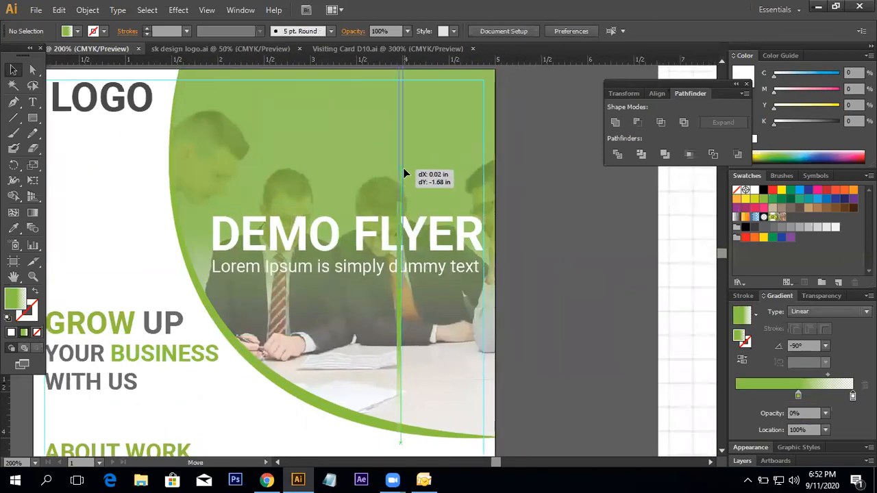
Move the divider off the flyer onto the grey canvas and over to the gridded white background of the colour wheel.
left_click_drag(581, 236, 570, 308)
left_click_drag(393, 209, 548, 298)
left_click(596, 323)
left_click_drag(597, 325, 575, 278)
left_click_drag(513, 225, 651, 291)
left_click(581, 297)
left_click_drag(562, 317, 373, 271)
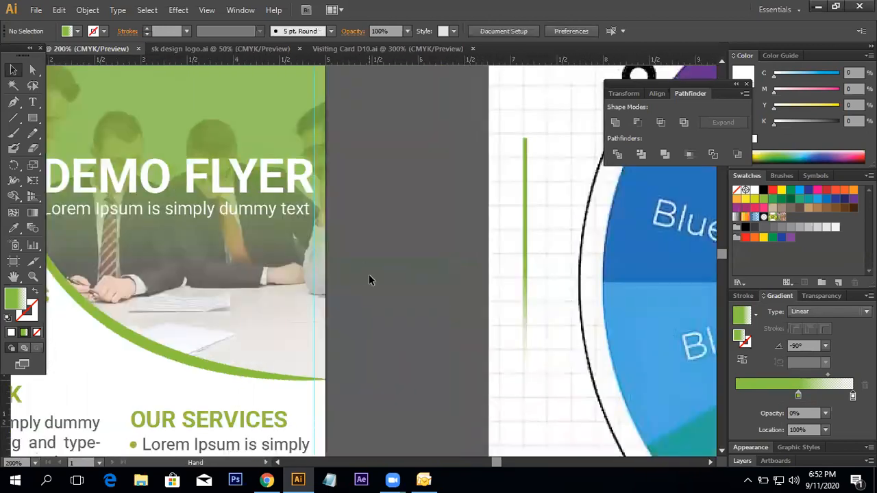
Return the divider to its place between the About Work and Our Services columns.
left_click_drag(461, 255, 324, 268)
left_click_drag(323, 308, 544, 265)
left_click_drag(497, 370, 601, 258)
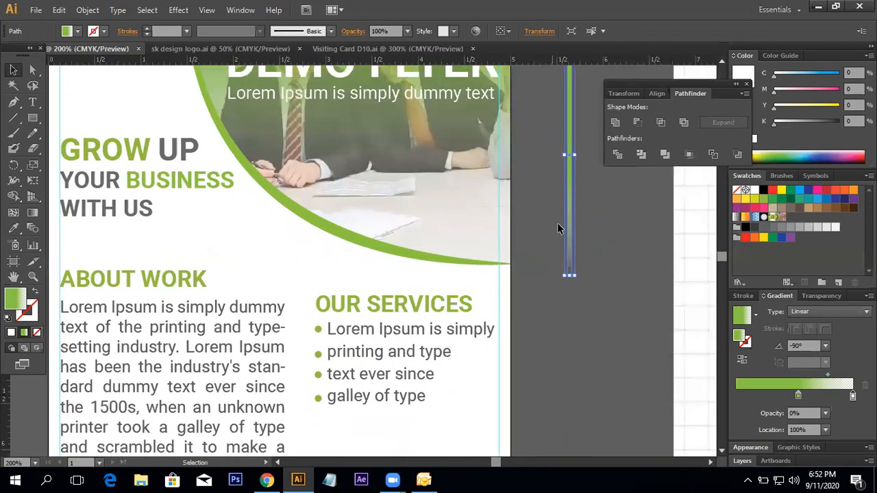
left_click_drag(558, 225, 300, 406)
left_click(554, 356)
left_click_drag(554, 356, 581, 230)
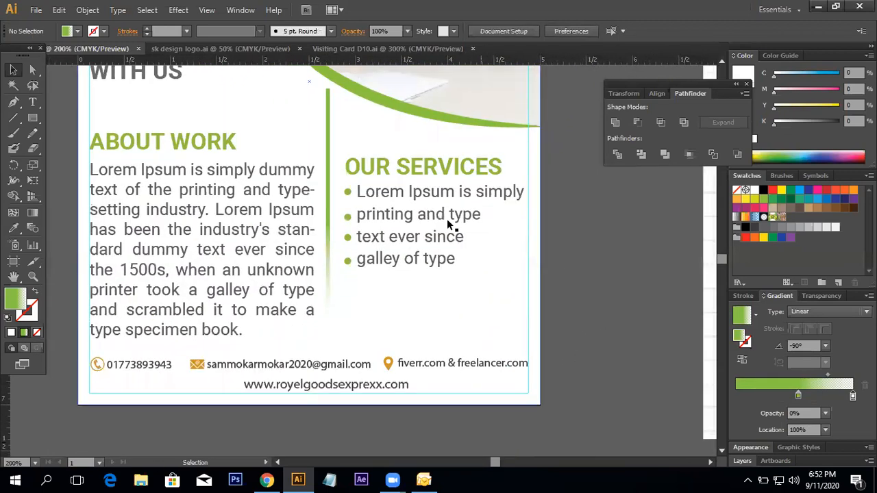
Duplicate the 0% opacity white stop to the start of the divider's gradient so both ends fade around the green.
left_click(325, 157)
left_click_drag(852, 395, 726, 393)
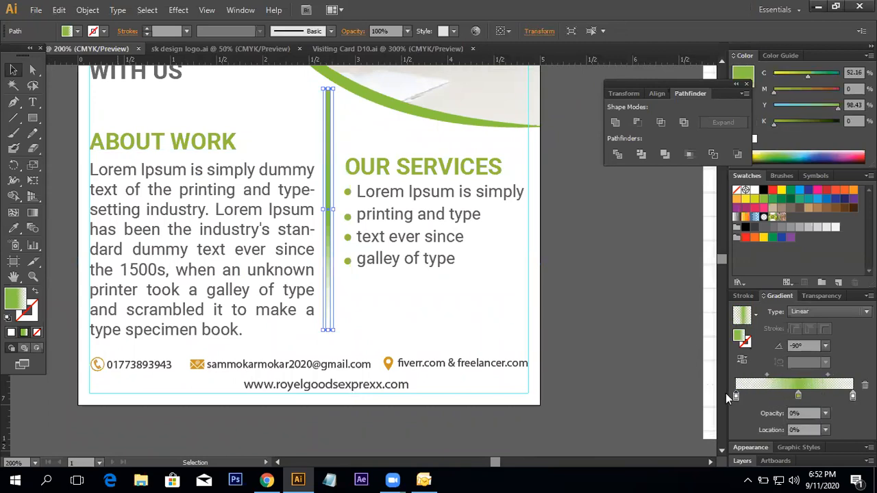
left_click(591, 277)
key("space")
left_click_drag(605, 267, 582, 319)
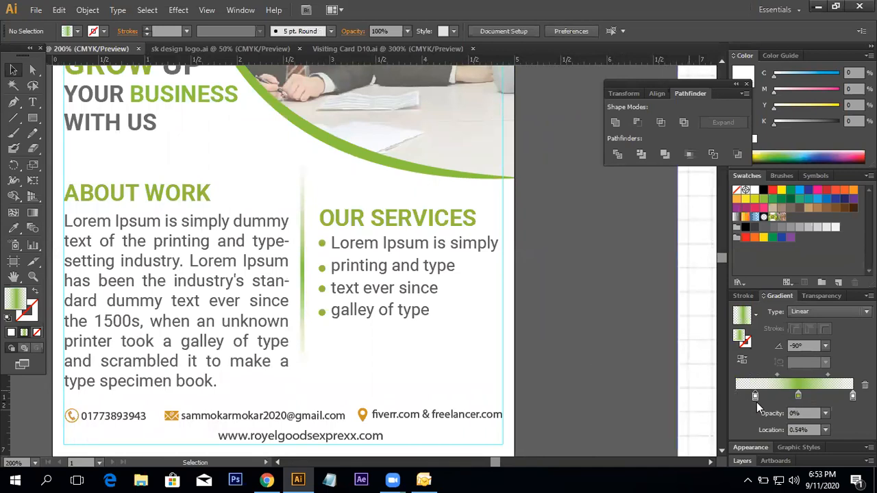
Try 100% opacity for both white stops in the gradient settings.
left_click(798, 397)
double_click(765, 396)
left_click(807, 428)
left_click(824, 414)
left_click(834, 400)
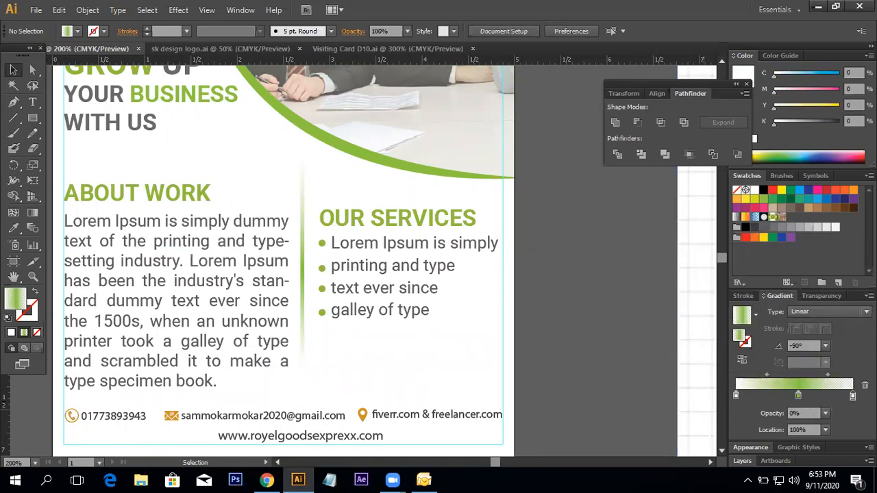
left_click(825, 414)
left_click(839, 401)
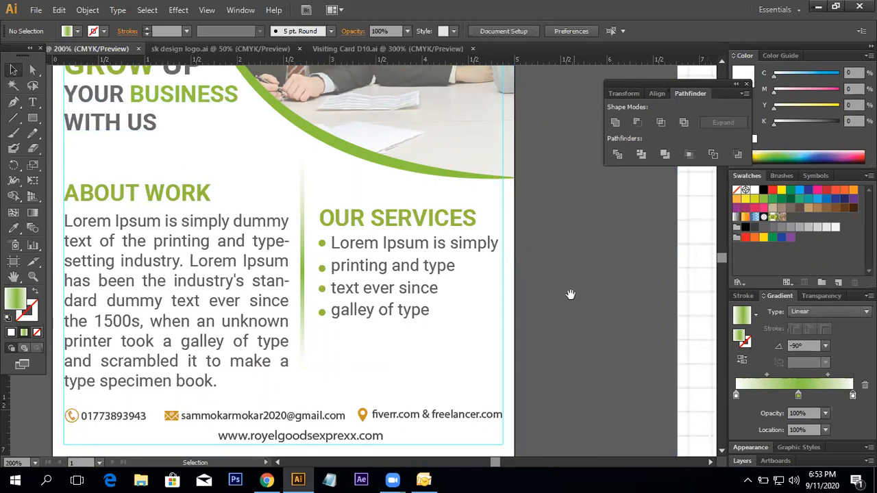
Move the divider onto the grey canvas to view it there and undo the move.
left_click_drag(570, 294, 583, 285)
left_click_drag(322, 246, 586, 296)
left_click(640, 281)
key("ctrl+z")
Fill the flyer's background with the red-violet sampled from the colour wheel using the Eyedropper.
left_click(370, 231, "ctrl+alt")
left_click(370, 231, "ctrl+alt")
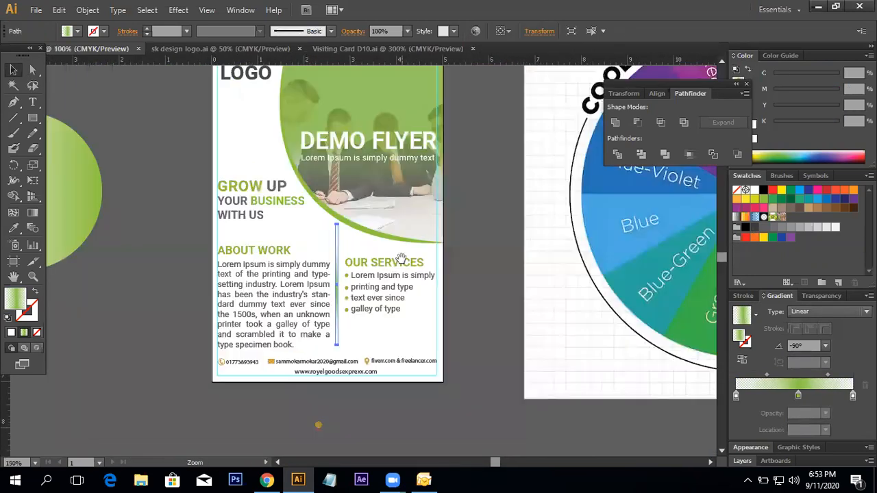
left_click_drag(401, 259, 400, 267)
left_click(410, 344)
left_click(15, 228)
left_click_drag(526, 252, 390, 261)
left_click_drag(460, 309, 421, 315)
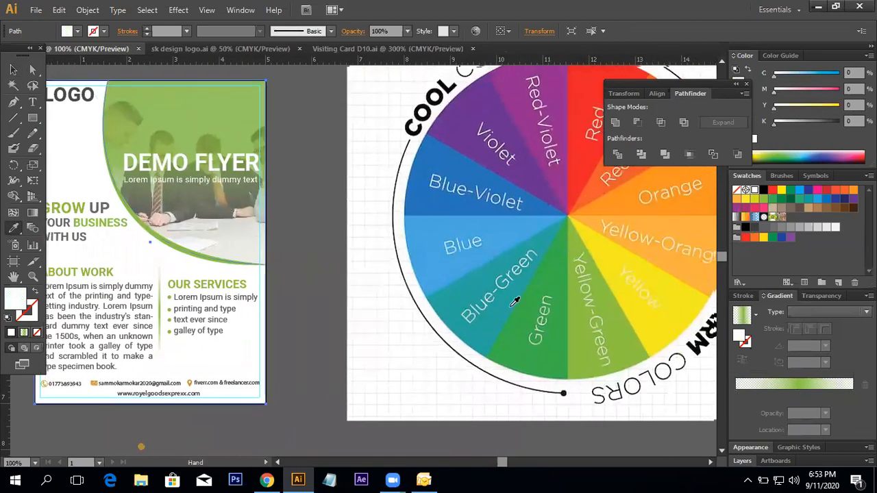
left_click(573, 186)
left_click(560, 173)
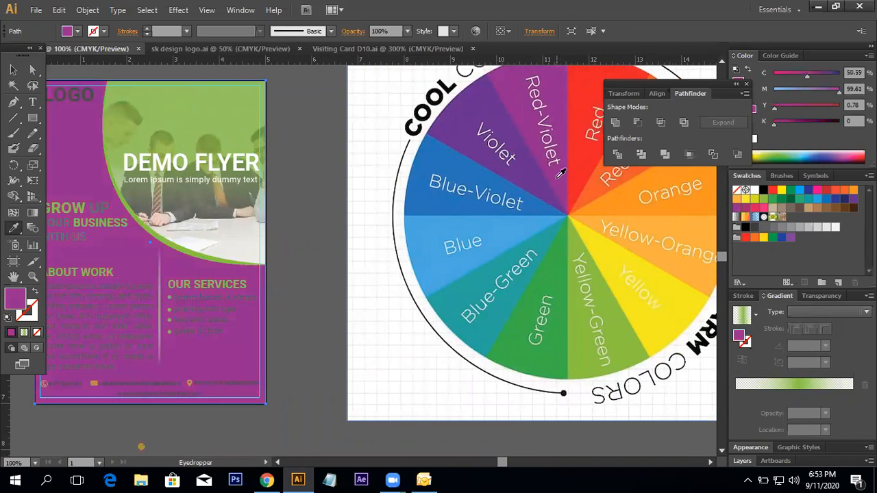
Change the flyer's background to the yellow-orange sampled from the colour wheel.
left_click_drag(580, 255, 461, 241)
left_click(505, 242)
left_click(582, 221)
left_click_drag(356, 221, 441, 254)
left_click_drag(352, 258, 414, 263)
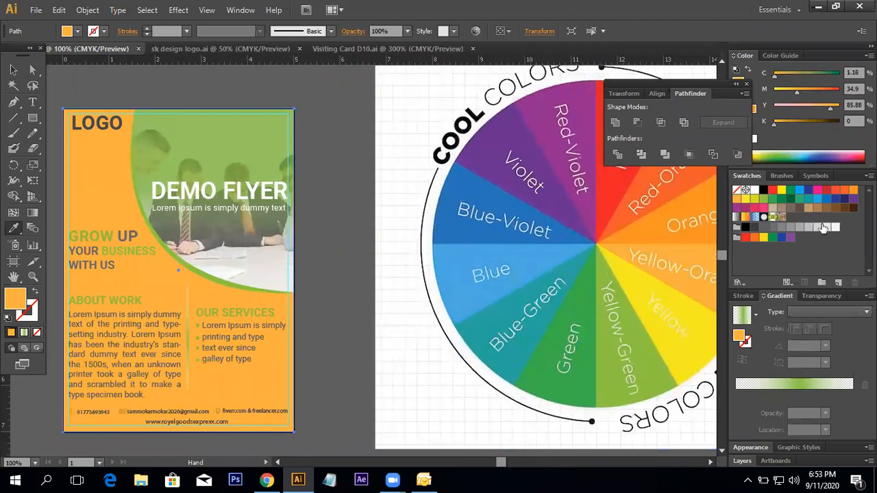
Fill the flyer's background with black to show the divider against a dark surface.
left_click(763, 192)
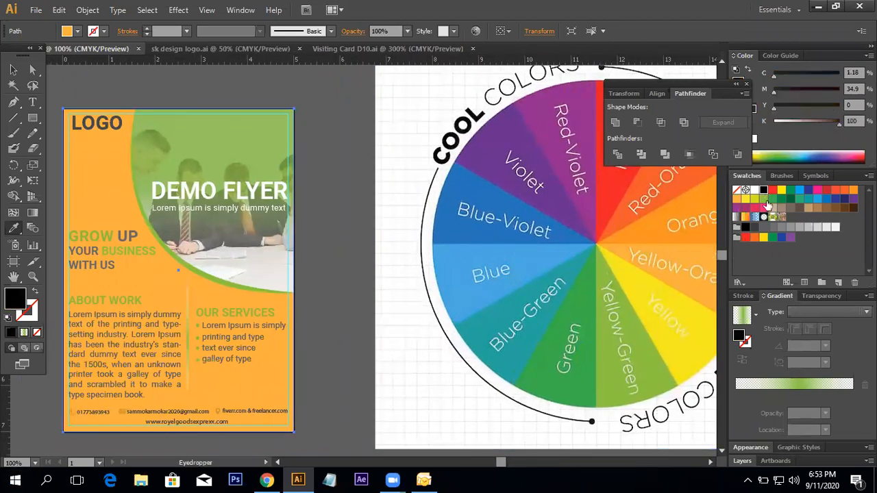
left_click(13, 70)
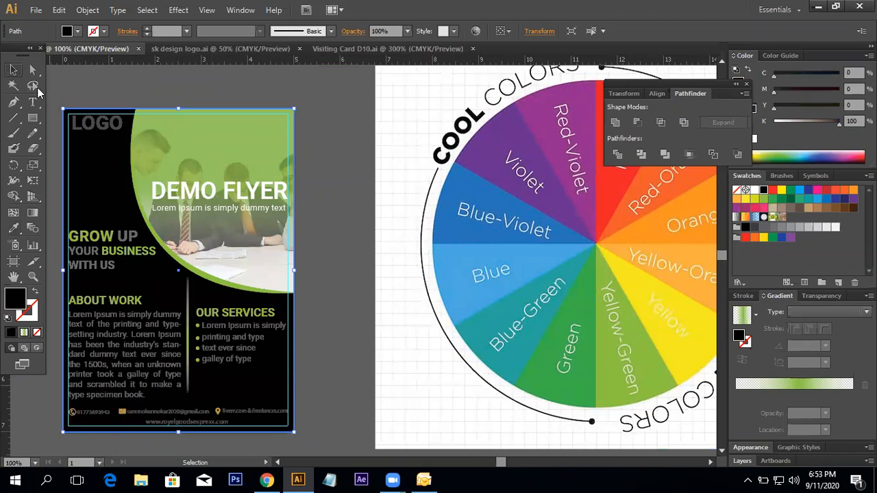
left_click(333, 302)
left_click_drag(271, 336, 358, 324)
left_click(337, 324, "ctrl")
left_click_drag(411, 305, 418, 334)
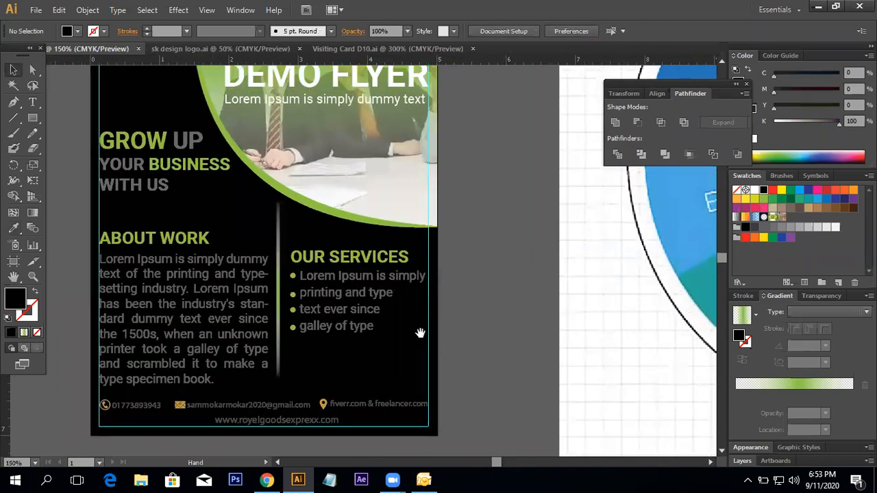
Set both white stops of the divider's gradient to 100% opacity and view it on the black background.
left_click(278, 272)
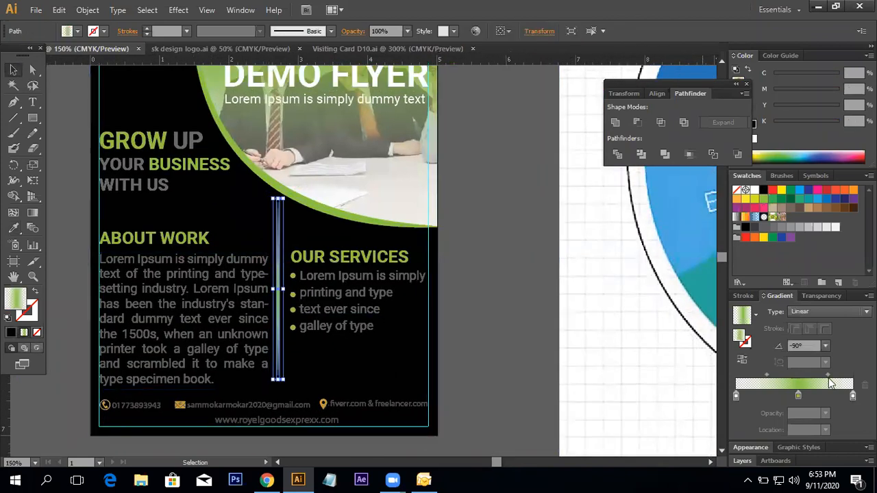
left_click(736, 397)
left_click(827, 413)
left_click(838, 259)
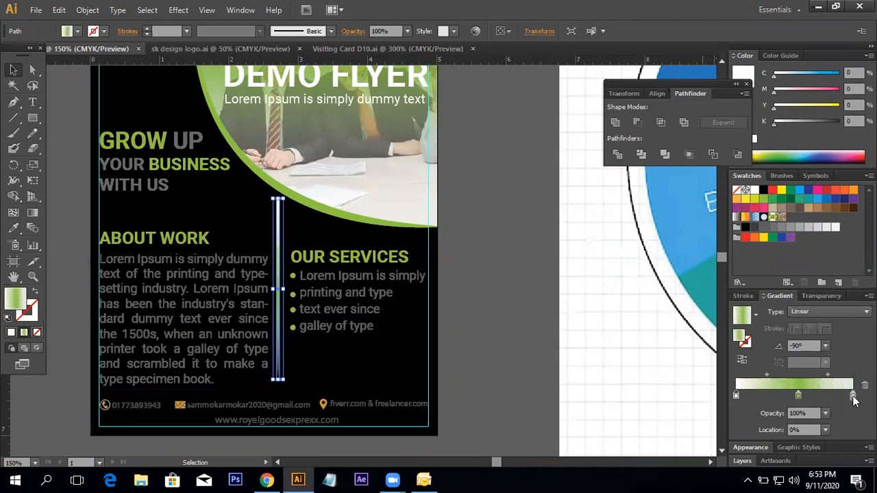
left_click(853, 396)
left_click(826, 414)
left_click(838, 259)
left_click(542, 276)
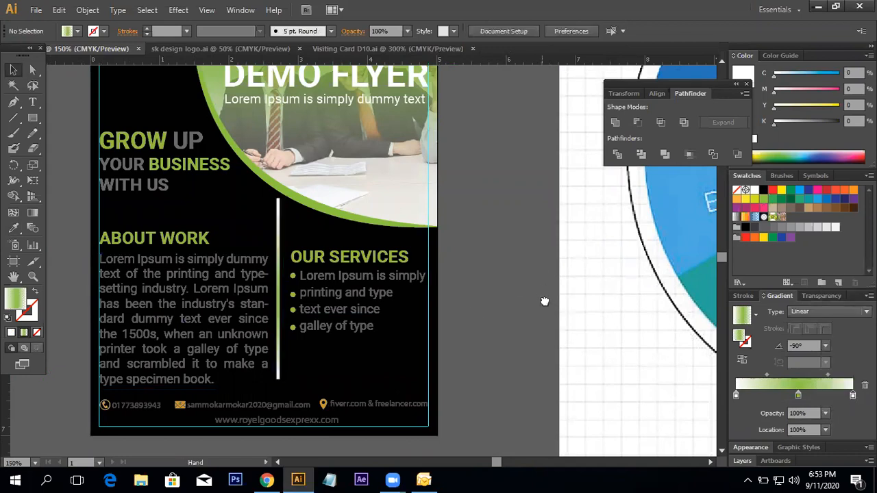
left_click_drag(544, 302, 548, 328)
Set both white stops of the divider's gradient to 0% opacity.
left_click(282, 269)
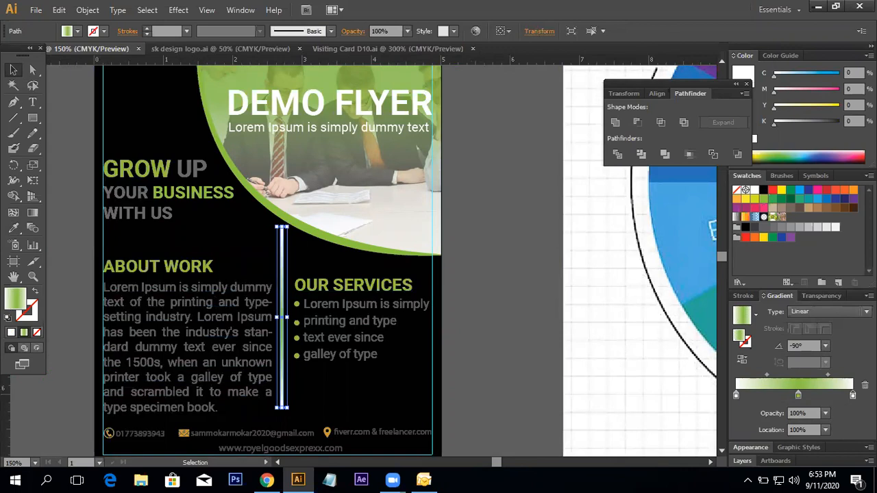
left_click(825, 413)
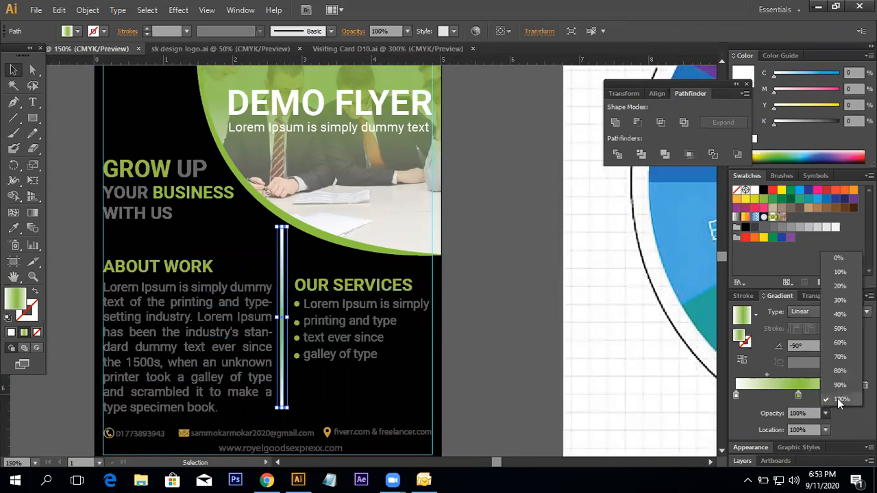
left_click(842, 263)
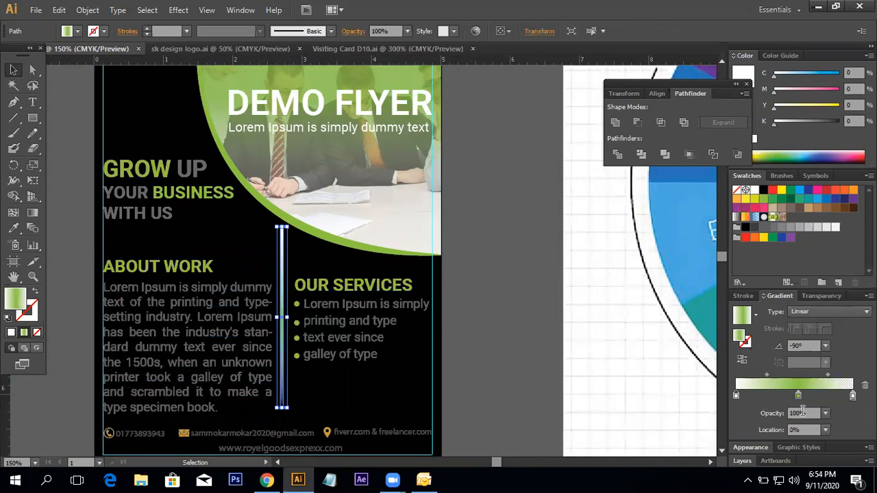
left_click(824, 415)
left_click(826, 259)
left_click(554, 239)
Examine how both ends of the divider fade against the black flyer background.
key("space")
left_click_drag(553, 242, 554, 295)
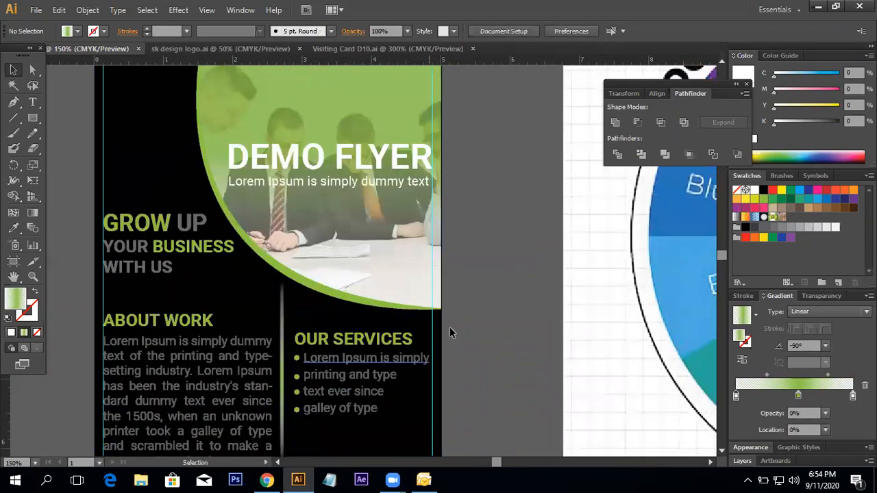
key("space")
left_click_drag(413, 306, 479, 252)
key("space")
left_click_drag(547, 364, 582, 302)
key("space")
left_click_drag(620, 281, 589, 389)
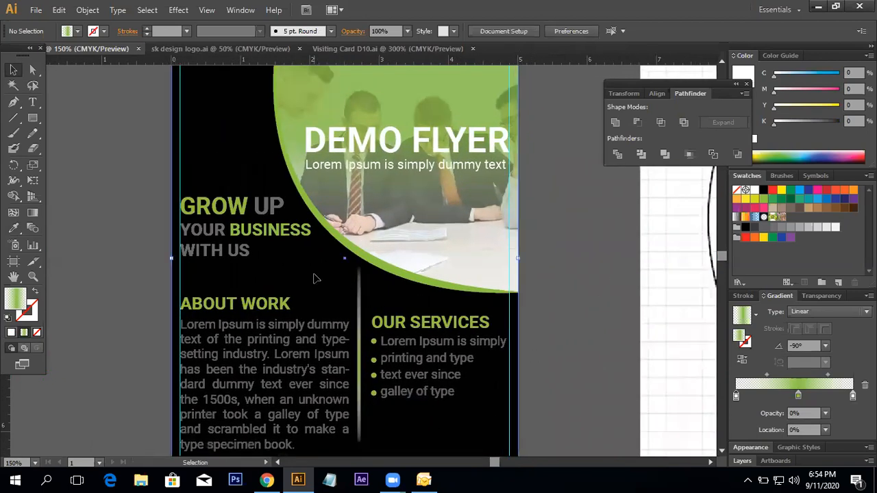
Change the flyer's black background to white.
left_click(315, 278)
key("space")
left_click_drag(360, 218, 353, 257)
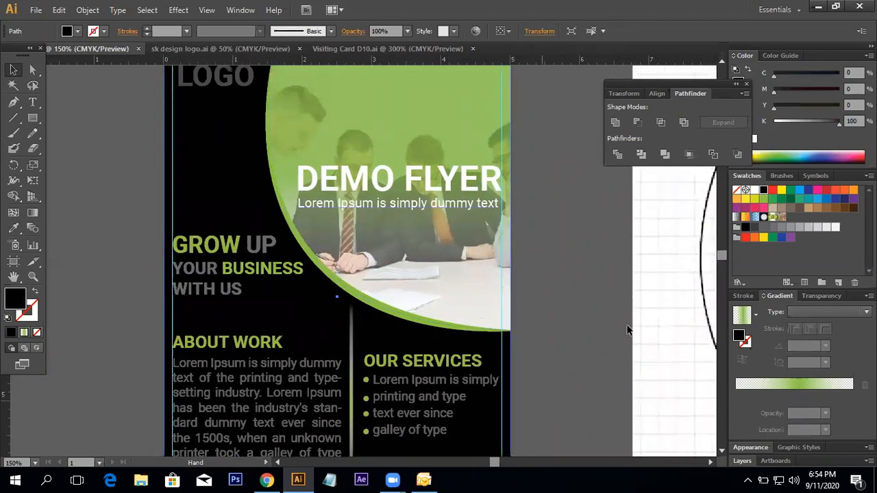
left_click(755, 190)
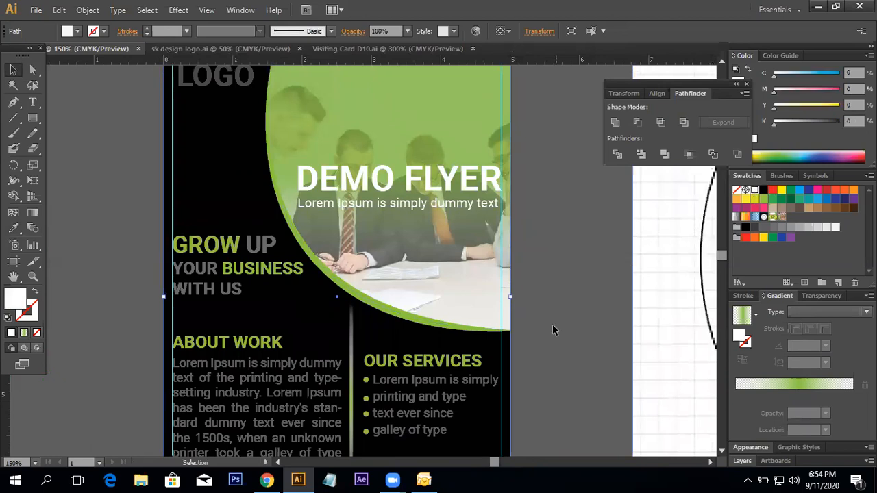
left_click(553, 324)
key("space")
left_click_drag(560, 370, 571, 267)
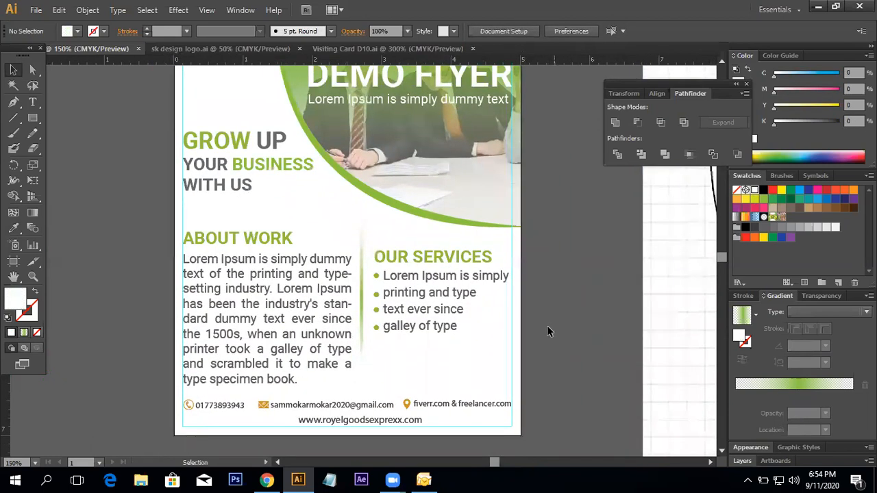
Move the gradient divider slightly straight down between the two text columns.
left_click(360, 287)
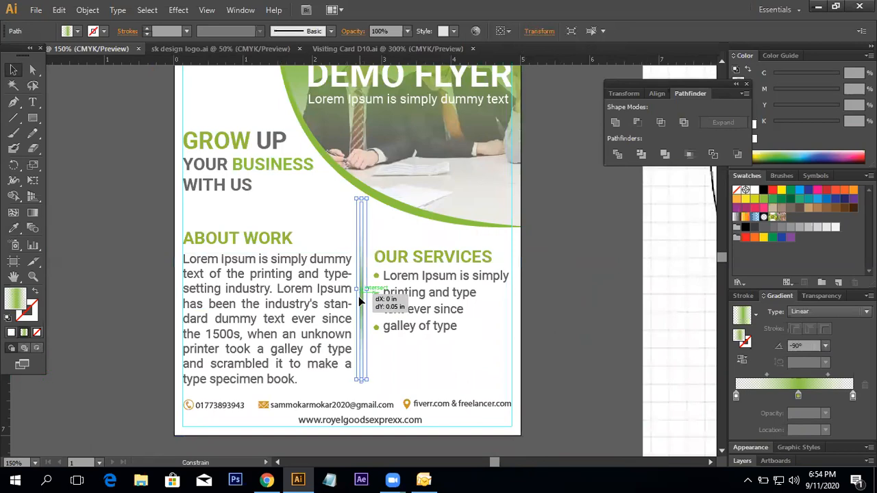
left_click(596, 329)
key("space")
left_click_drag(588, 326, 584, 353)
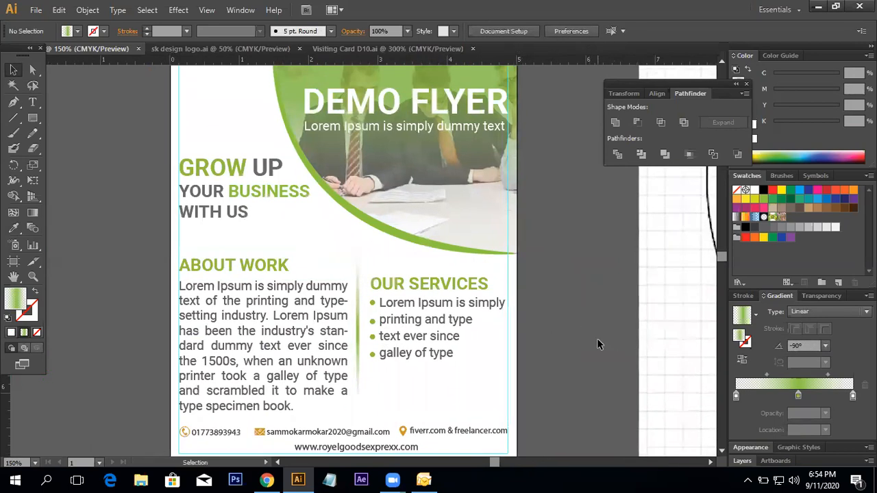
Look over the whole flyer to check its layout and the spacing of its text blocks.
key("space")
left_click_drag(459, 279, 572, 291)
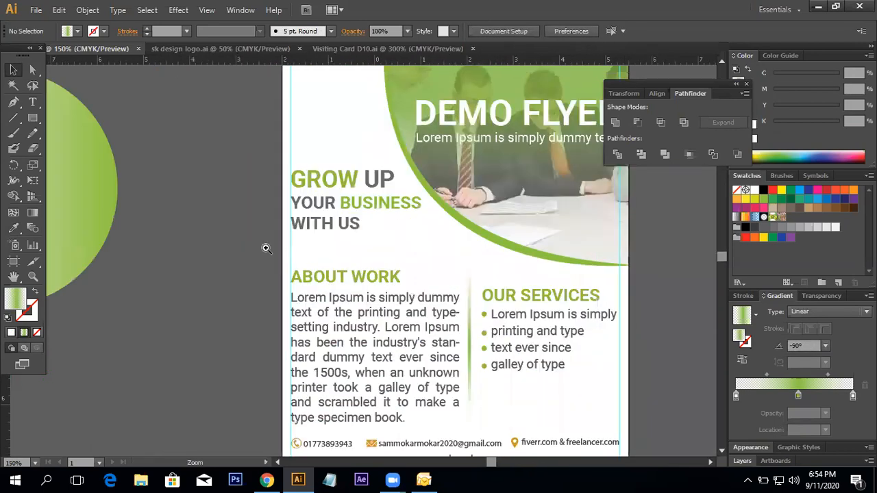
left_click(267, 249, "ctrl+alt")
left_click_drag(440, 357, 398, 306)
key("space")
left_click_drag(393, 215, 366, 266)
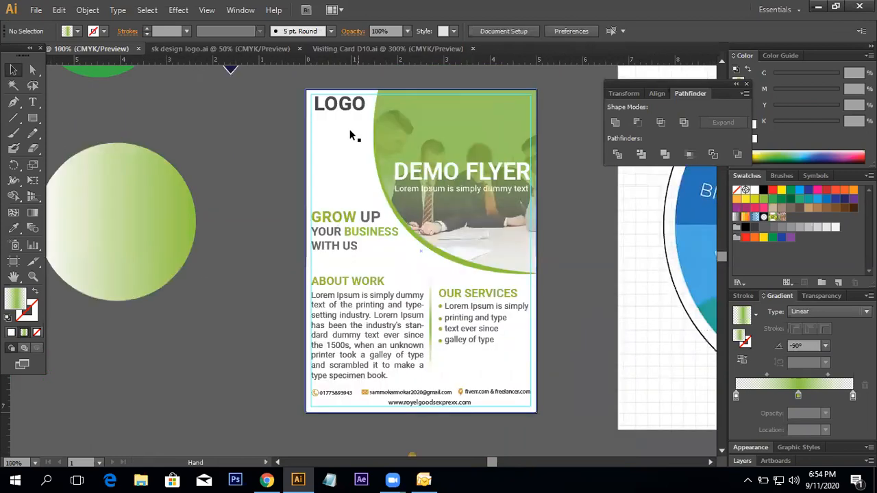
key("space")
left_click_drag(406, 355, 473, 355)
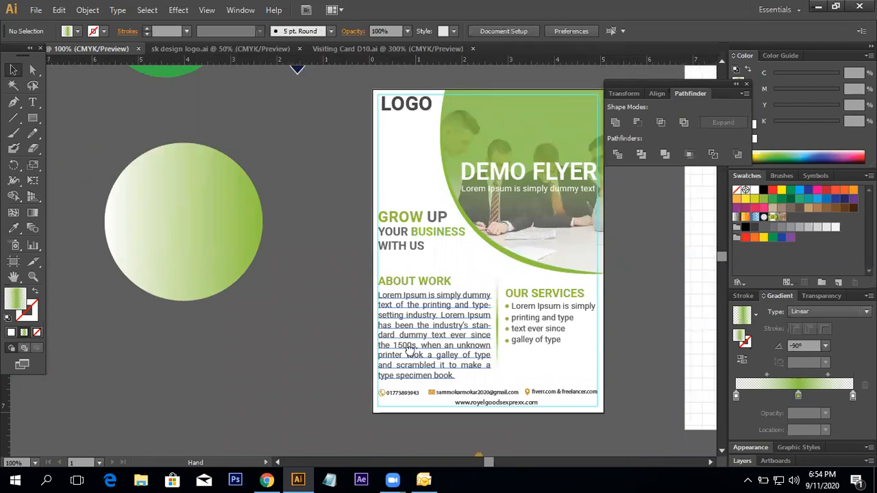
Try moving the About Work heading and its paragraph up about 0.3 in, and undo the move.
key("space")
left_click_drag(420, 353, 408, 363)
left_click(418, 293)
left_click_drag(422, 299, 419, 284)
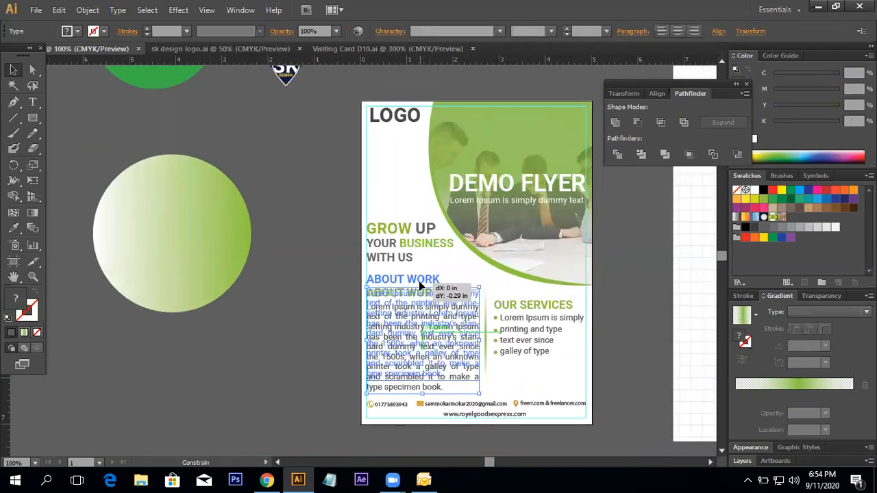
left_click(663, 320)
key("space")
left_click_drag(663, 319, 651, 320)
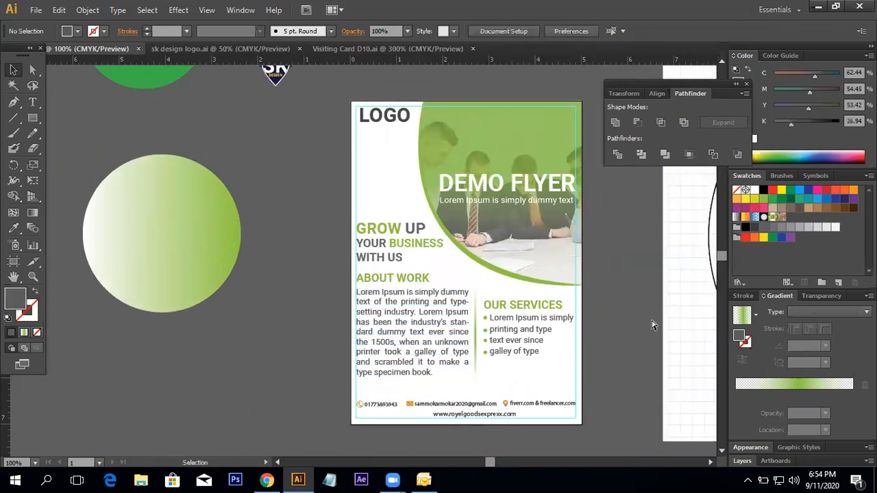
key("ctrl+z")
Shift the About Work heading and paragraph and the Grow Up headline block slightly up.
key("ctrl+space")
left_click(418, 308, "ctrl")
left_click_drag(419, 308, 396, 304)
left_click(607, 286)
left_click_drag(262, 240, 314, 275)
left_click(616, 313)
left_click_drag(393, 327, 433, 282)
Nudge the gradient divider slightly to the right between the two text columns.
left_click(430, 296, "ctrl+alt")
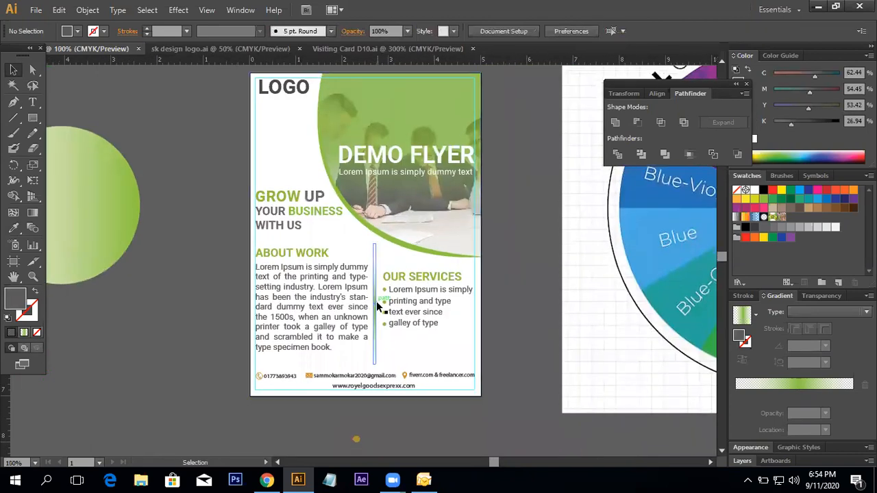
left_click(377, 301)
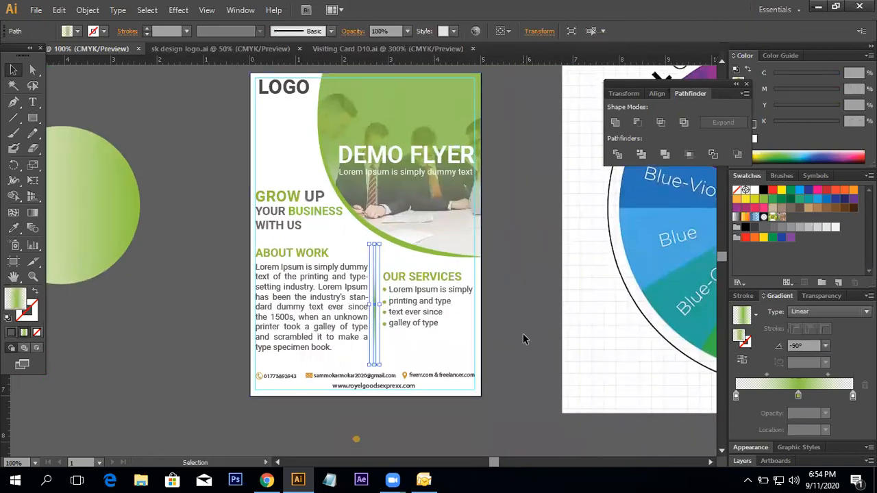
left_click(524, 335)
left_click(376, 295)
key("Right")
left_click(526, 302)
Redraw the large circle's linear gradient diagonally, and again horizontally from its right edge to its left edge.
left_click_drag(73, 229, 278, 262)
left_click(279, 263)
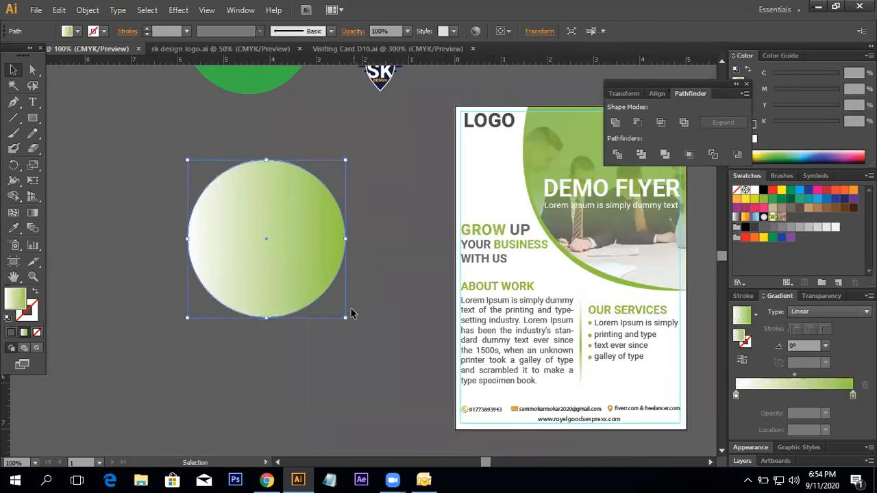
scroll(352, 314, "down", 1)
left_click(32, 212)
left_click_drag(314, 176, 174, 331)
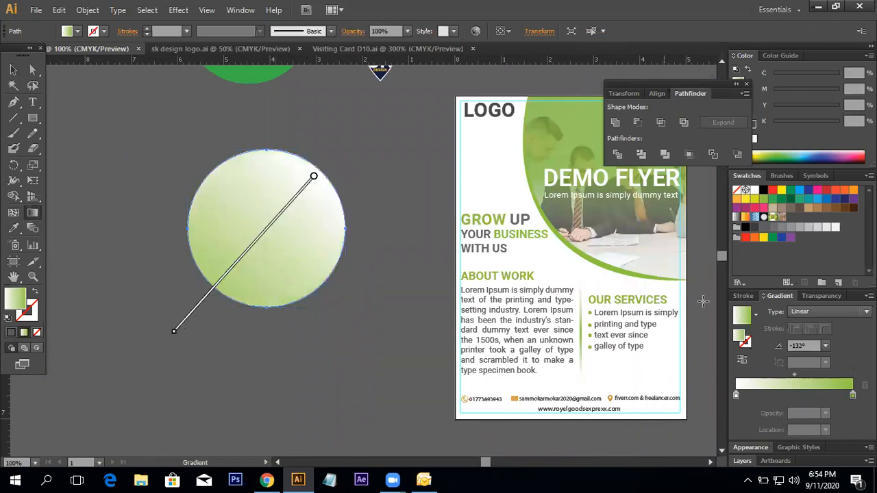
left_click_drag(346, 229, 172, 228)
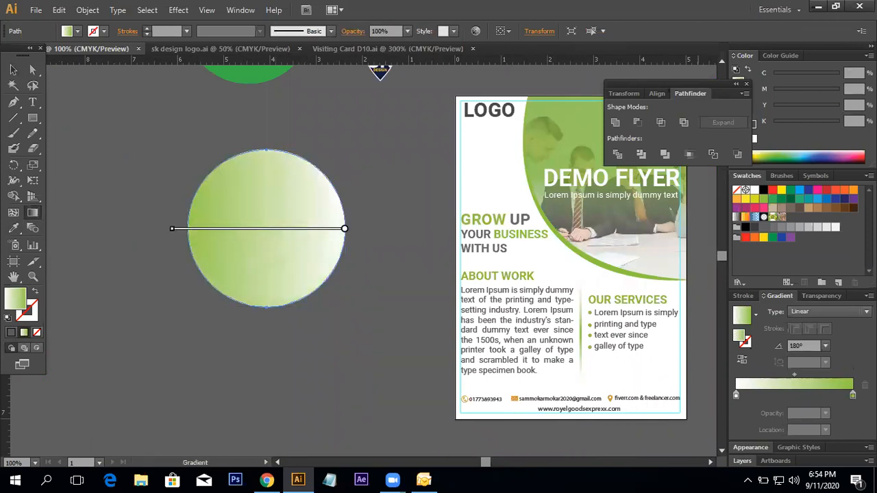
Change the circle's gradient to Radial and swap its stops so green is at the centre and white at the edge.
left_click(835, 311)
left_click(825, 338)
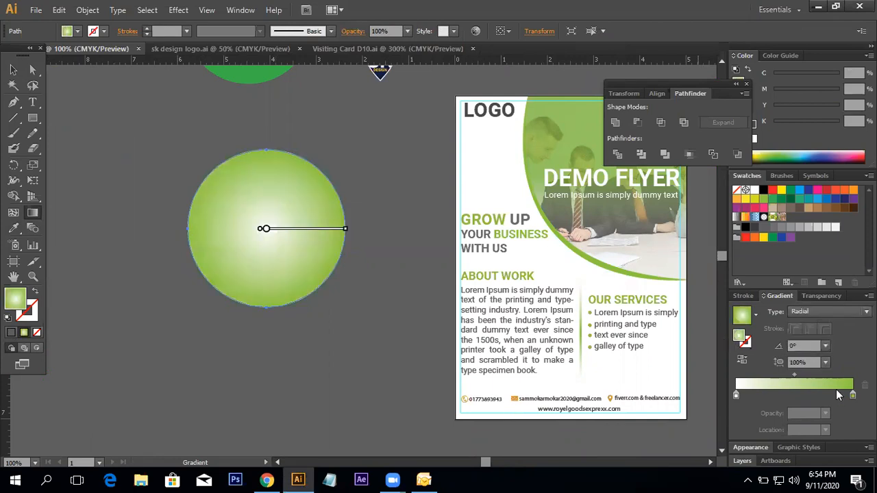
mouse_move(853, 395)
left_mouse_down()
mouse_move(741, 396)
mouse_move(853, 395)
left_mouse_up()
left_click_drag(756, 396, 756, 395)
left_click_drag(853, 396, 853, 395)
left_click_drag(756, 395, 736, 396)
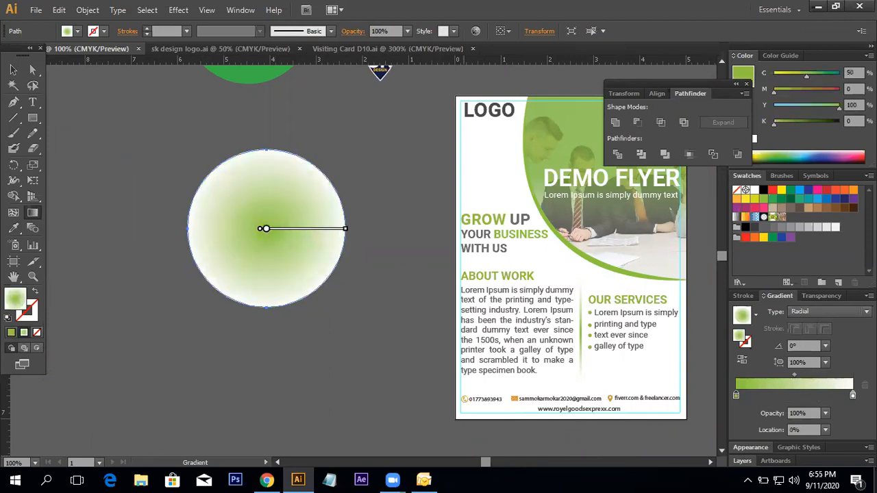
left_click(13, 69)
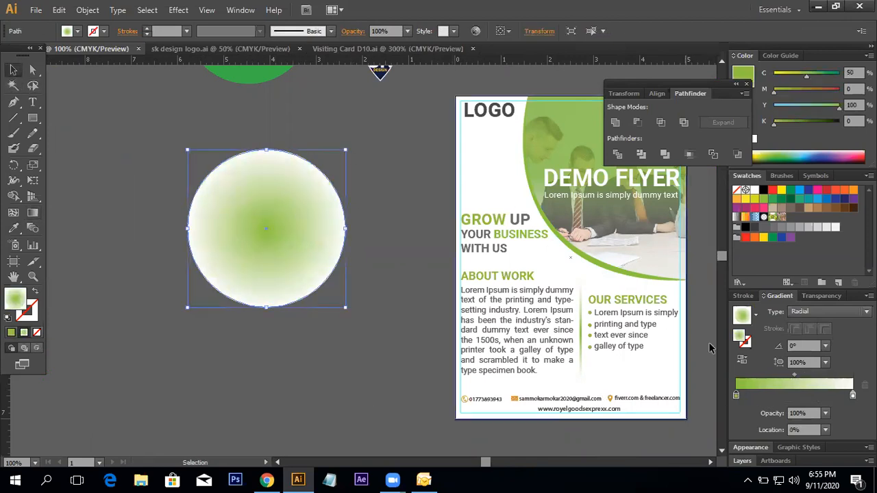
Set the opacity of the circle gradient's white outer stop to 0%.
left_click(853, 396)
left_click(825, 413)
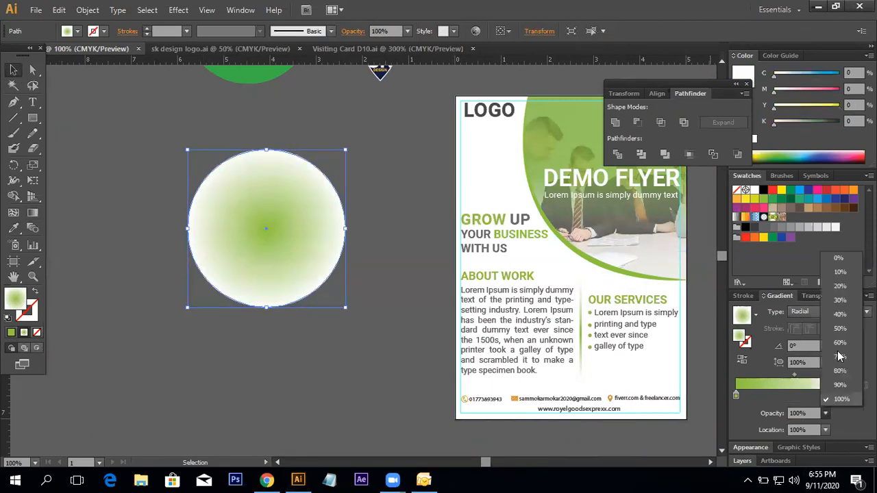
left_click(840, 260)
left_click(417, 291)
Try placing the fading green circle on the flyer, over the About Work paragraph and the column divider.
left_click_drag(257, 229, 552, 324)
left_click(289, 320)
key("space")
left_click_drag(299, 309, 163, 308)
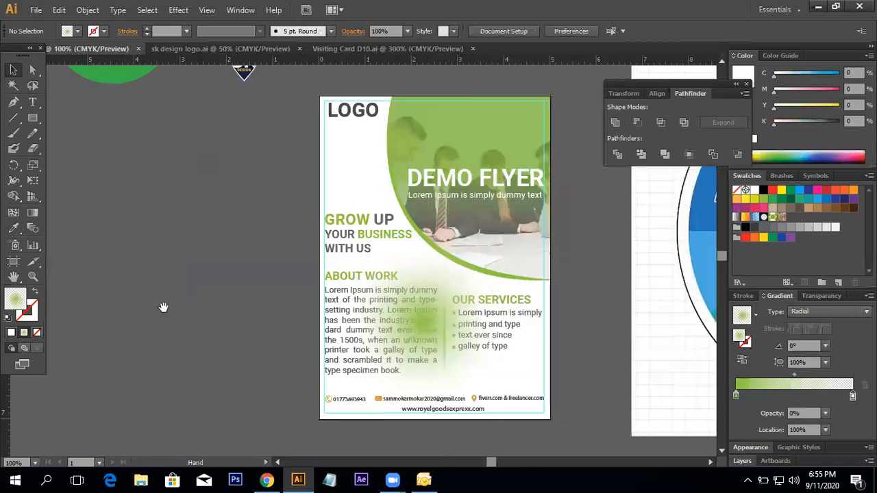
Try arranging the green circle and the flyer background behind the text, and undo the arrangement and the circle's move.
key("ctrl+=")
left_click(387, 287)
right_click(388, 288)
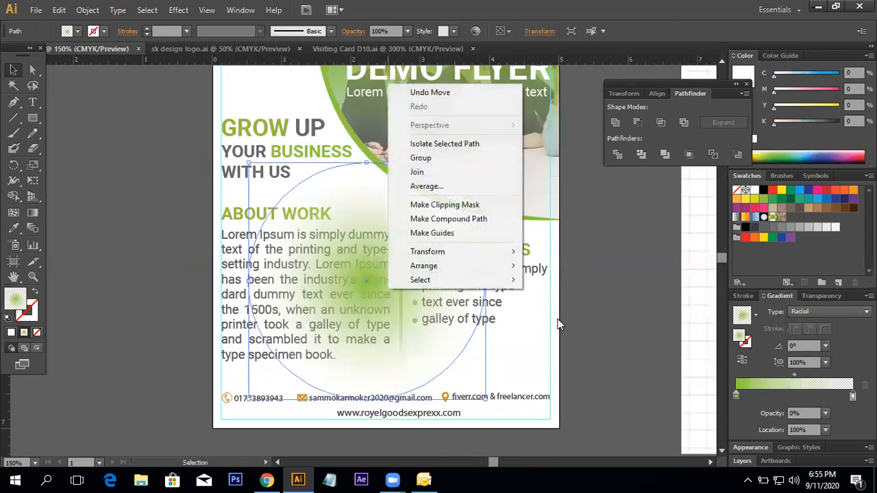
right_click(513, 337)
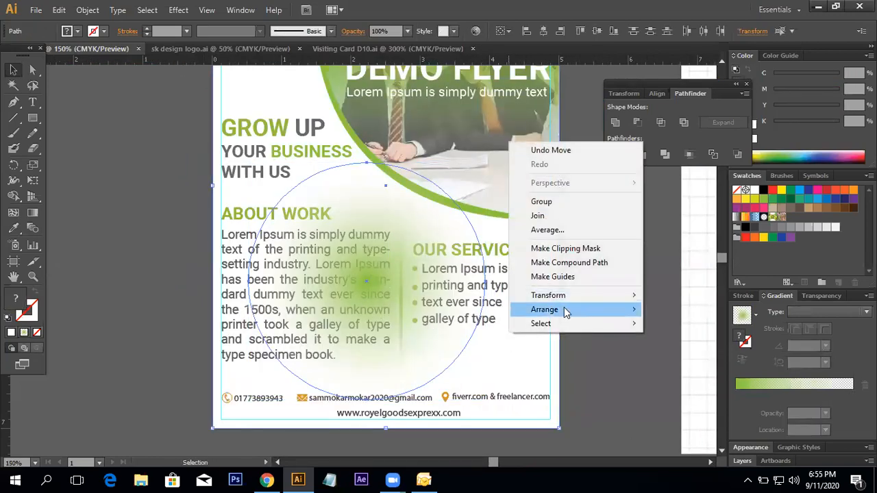
mouse_move(566, 312)
left_click(676, 352)
left_click(637, 300)
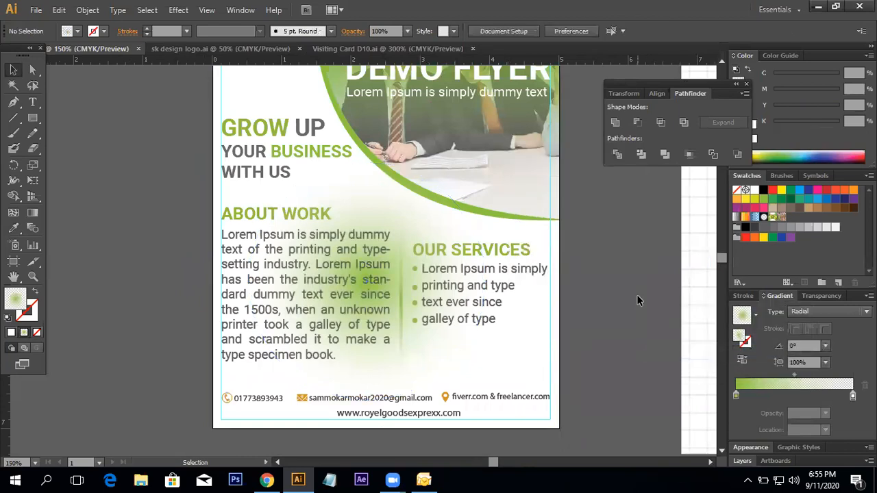
key("ctrl+z")
key("ctrl+z")
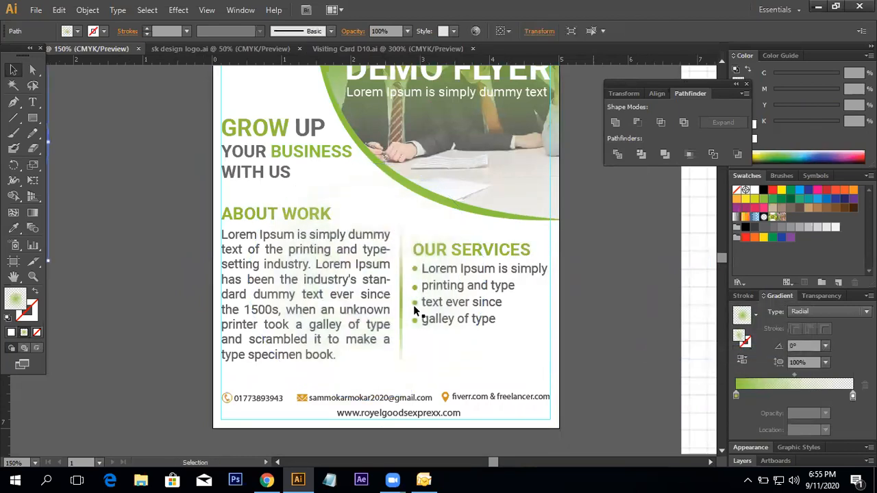
Recolour the circle's radial gradient with white at the centre stop and green (C 50, Y 100) at the transparent outer stop.
left_click_drag(161, 289, 476, 351)
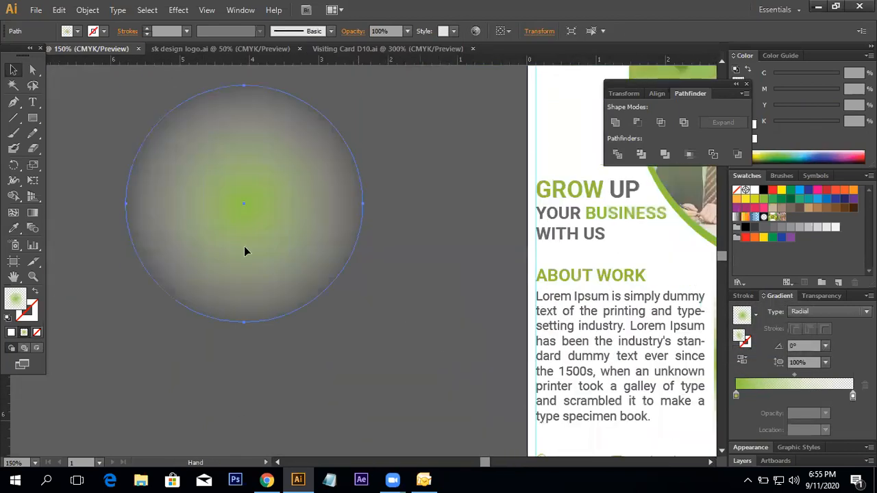
left_click(737, 396)
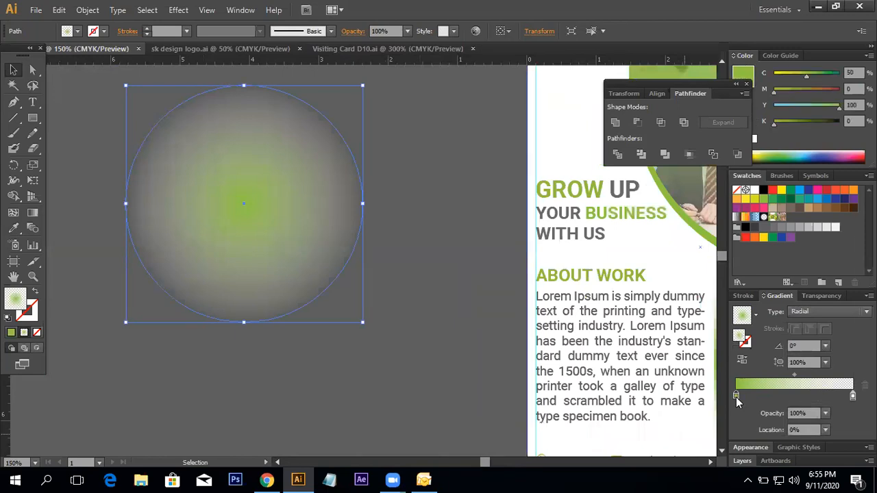
double_click(737, 397)
left_click(704, 266)
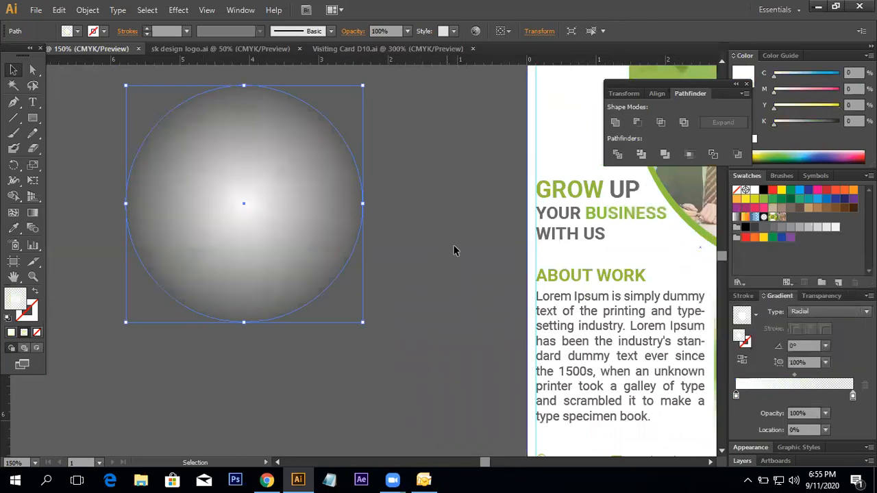
left_click_drag(274, 254, 358, 332)
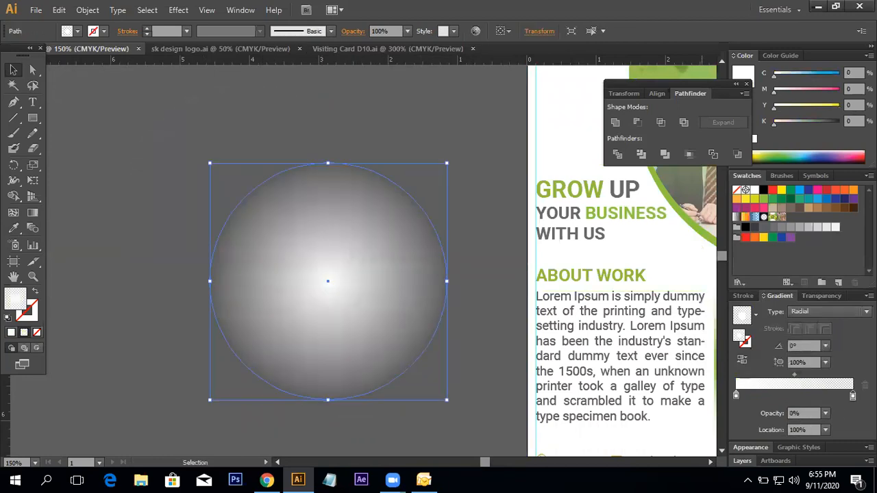
double_click(853, 397)
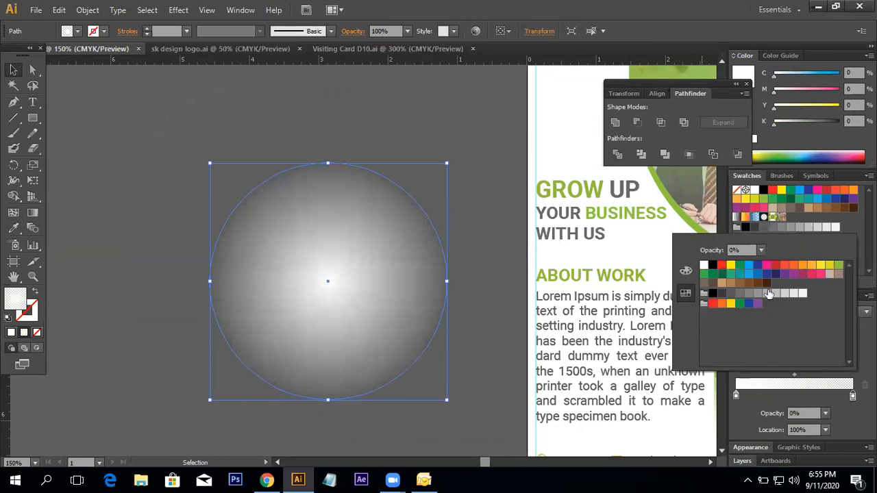
left_click(840, 266)
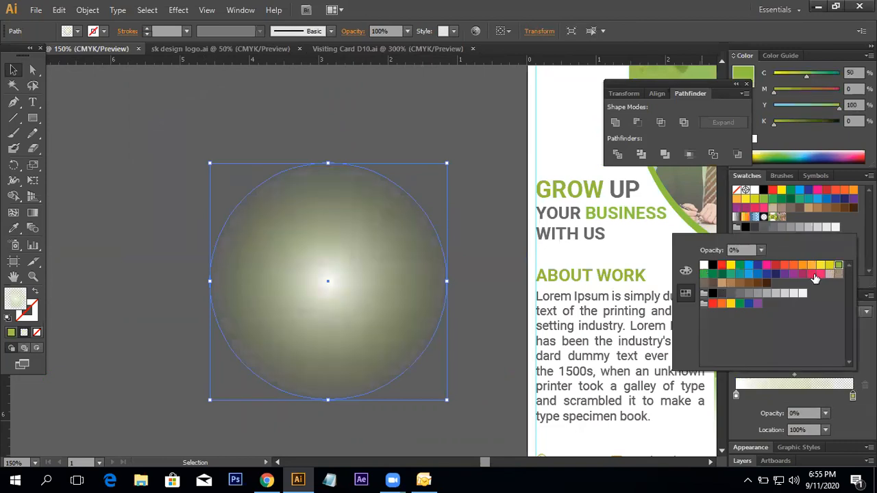
left_click(482, 320)
Move the circle onto the flyer and arrange it together with the flyer background behind the text.
left_click_drag(486, 319, 394, 315)
left_click_drag(304, 325, 440, 324)
left_click(556, 325, "shift")
right_click(557, 327)
mouse_move(599, 305)
left_click(721, 334)
left_click(638, 301)
Shrink the circle and place it in the flyer's lower-right corner, over the end of the contact line.
left_click_drag(489, 357, 452, 326)
left_click_drag(495, 142, 574, 337)
left_click(635, 331)
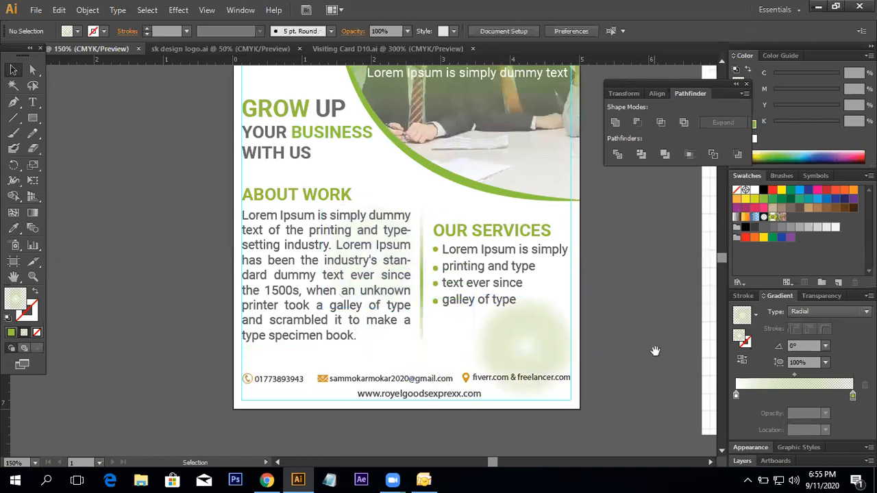
left_click_drag(654, 350, 611, 282)
left_click(505, 268)
key("Down")
key("Down")
key("Down")
key("Down")
key("Down")
key("Down")
key("Down")
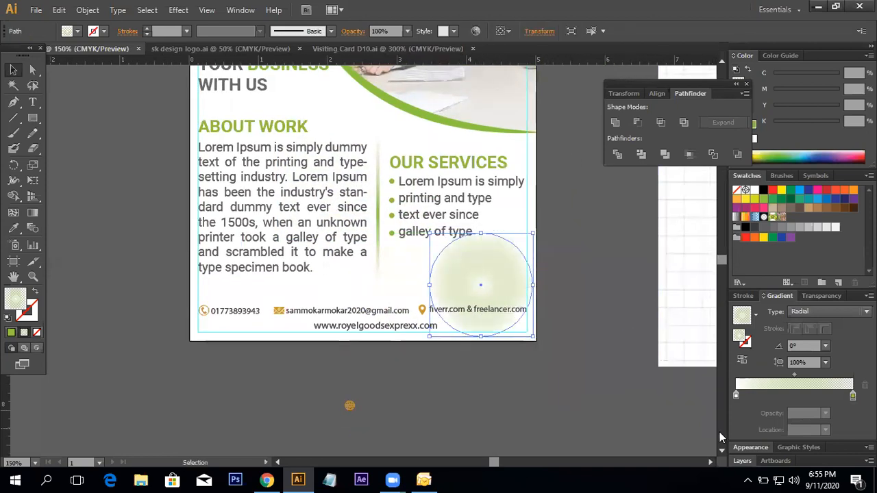
Try the circle's gradient midpoint at 13% and at 87%.
left_click_drag(795, 374, 752, 378)
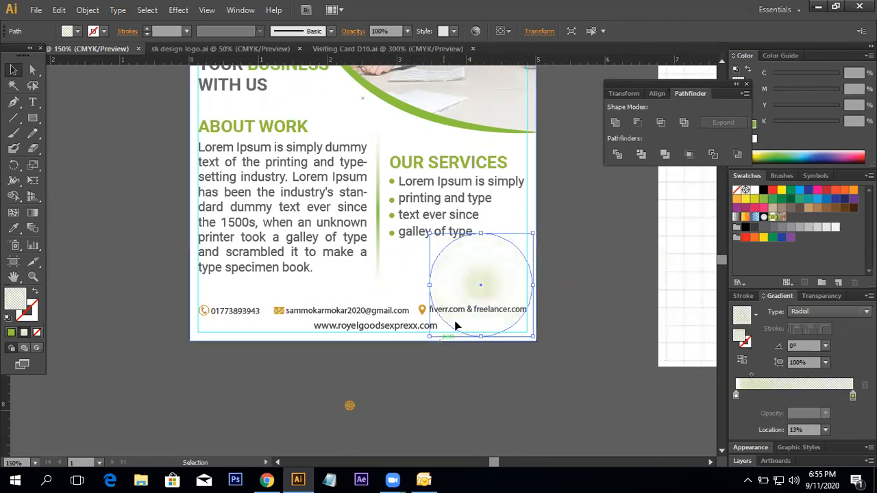
left_click(585, 254)
left_click(525, 273)
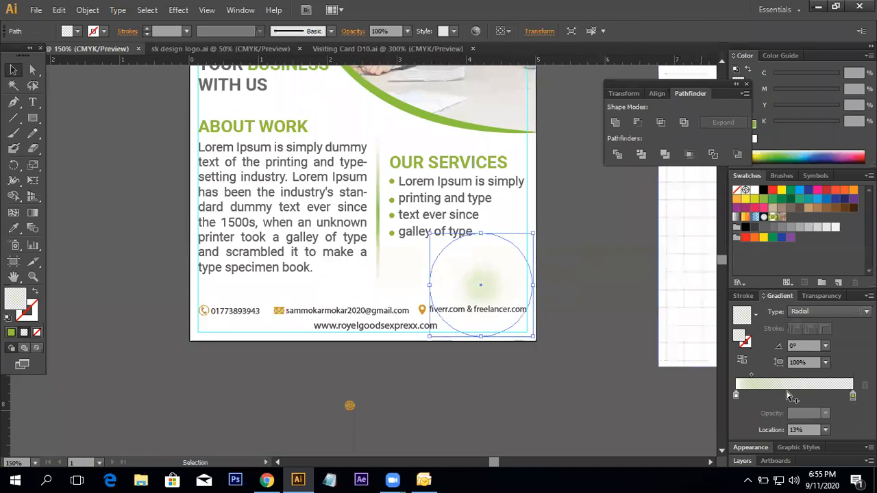
left_click_drag(752, 377, 837, 377)
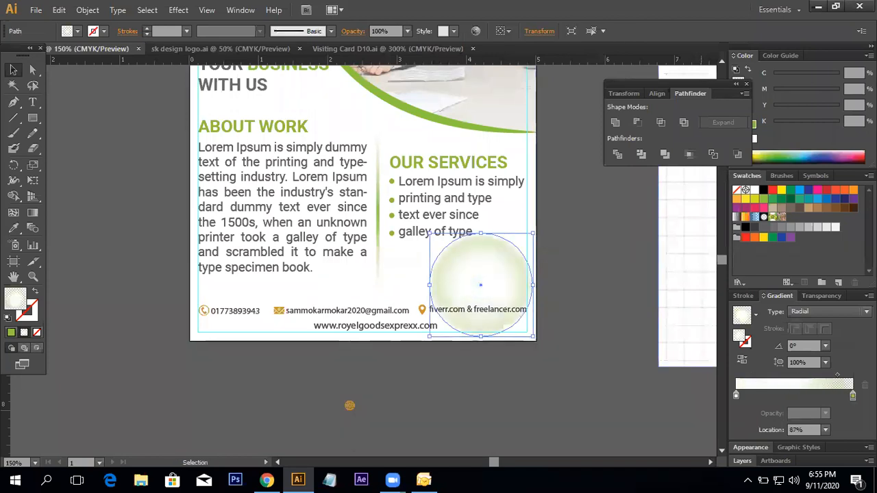
left_click(602, 270)
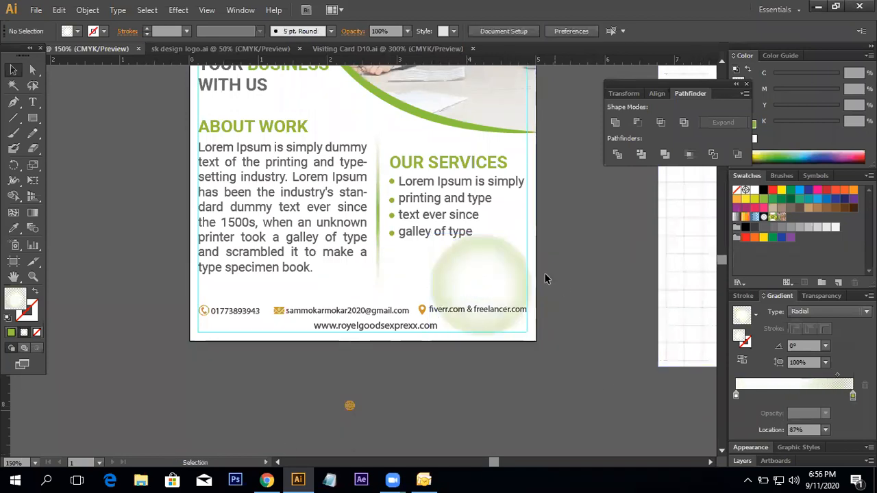
Change the small circle's gradient type to Linear.
left_click(471, 265)
left_click(830, 315)
left_click(805, 323)
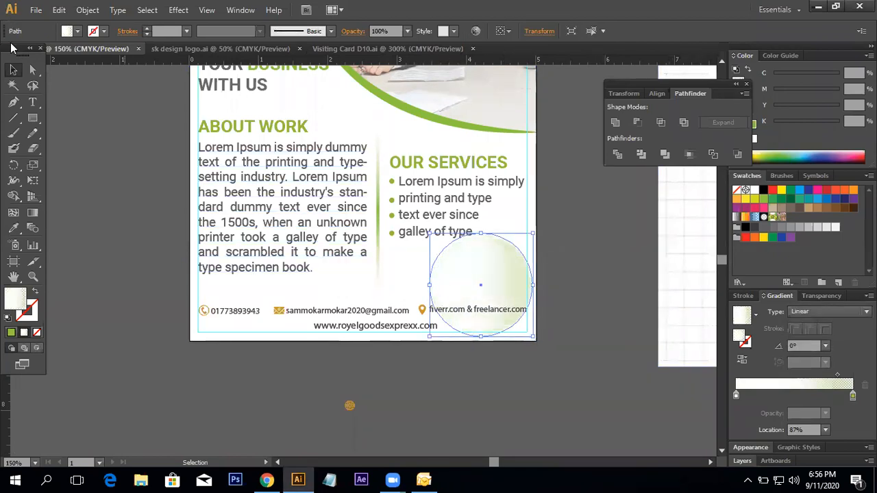
left_click(637, 343)
Set the opacity of the circle gradient's green end stop to 20%.
scroll(599, 301, "up", 1)
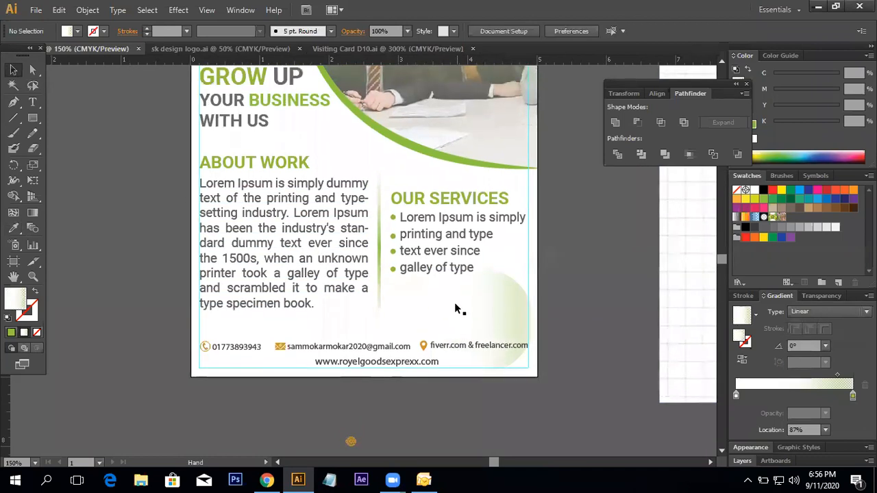
left_click(456, 308)
left_click(853, 397)
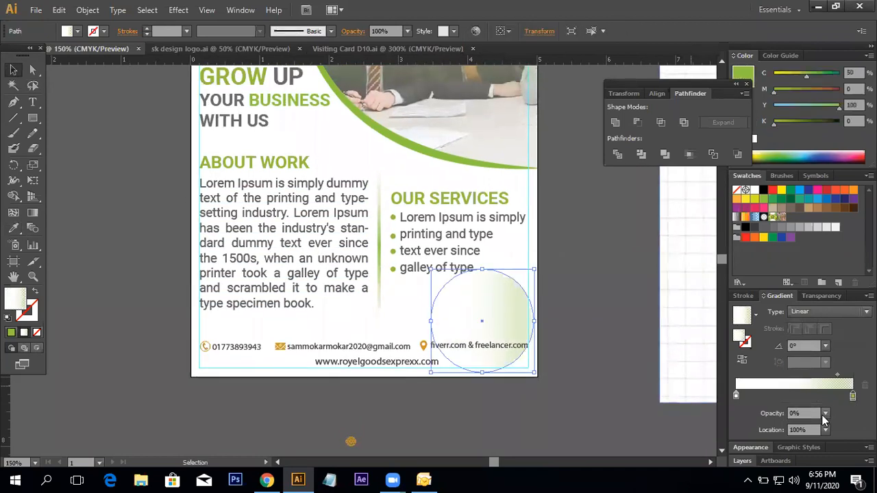
left_click(825, 414)
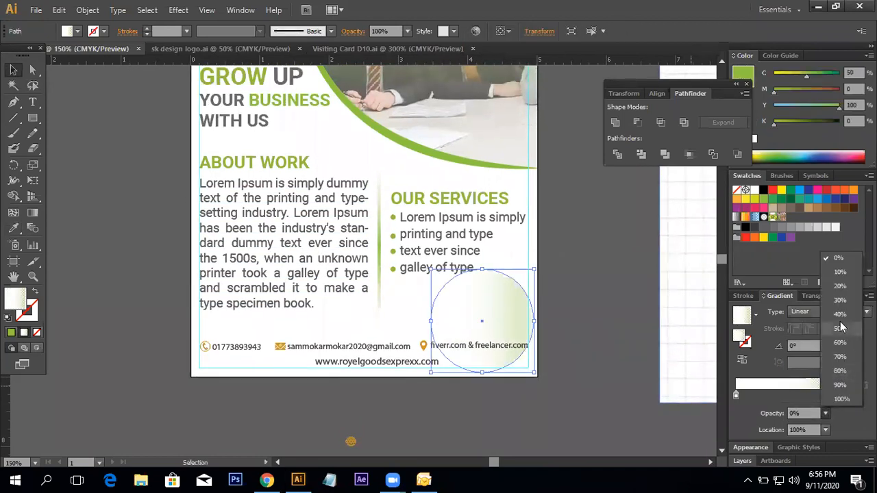
left_click(839, 289)
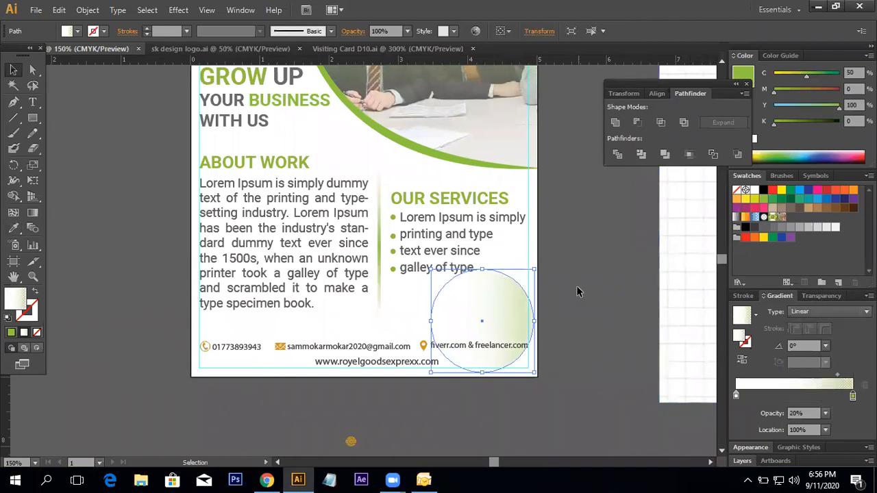
Raise the opacity of the circle gradient's green end stop to 90%.
left_click(825, 415)
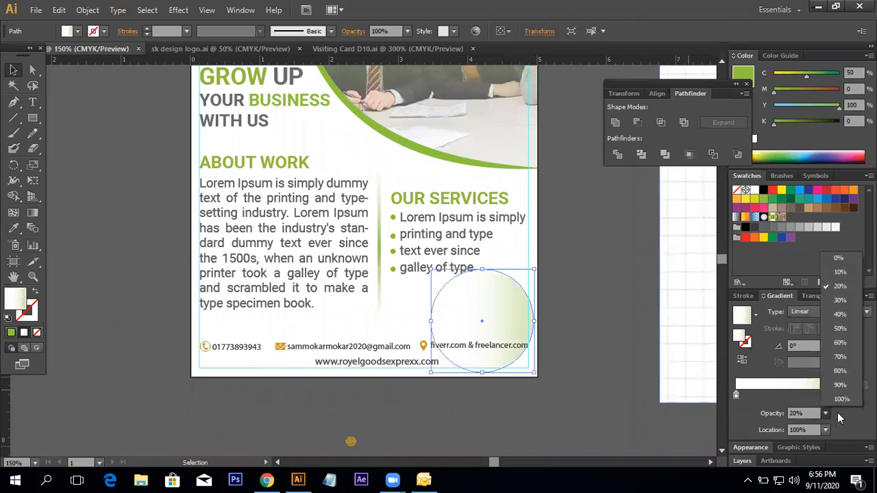
left_click(840, 373)
left_click(604, 314)
left_click(522, 319)
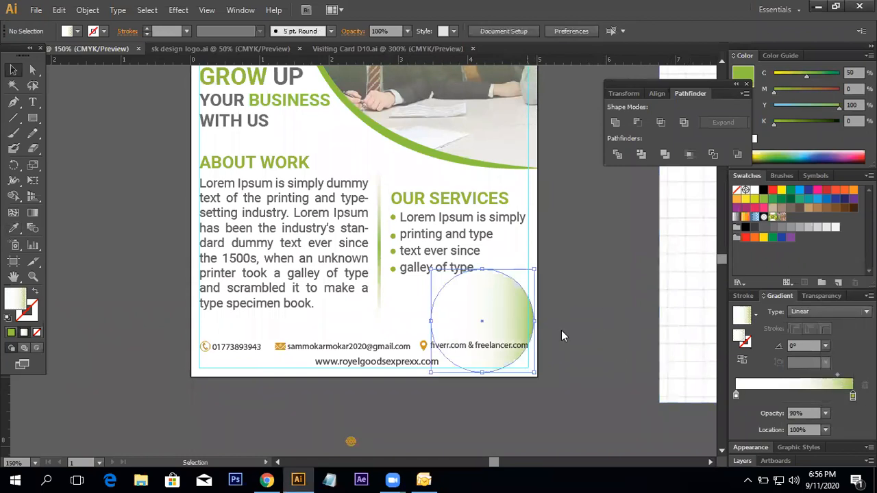
Set the circle's gradient midpoint to 33.24% and move the circle off the artboard, to the left of the flyer.
left_click_drag(852, 395, 764, 379)
left_click(583, 320)
scroll(580, 325, "up", 1)
left_click_drag(509, 346, 498, 348)
key("ctrl+minus")
left_click_drag(506, 313, 610, 419)
left_click_drag(508, 380, 166, 295)
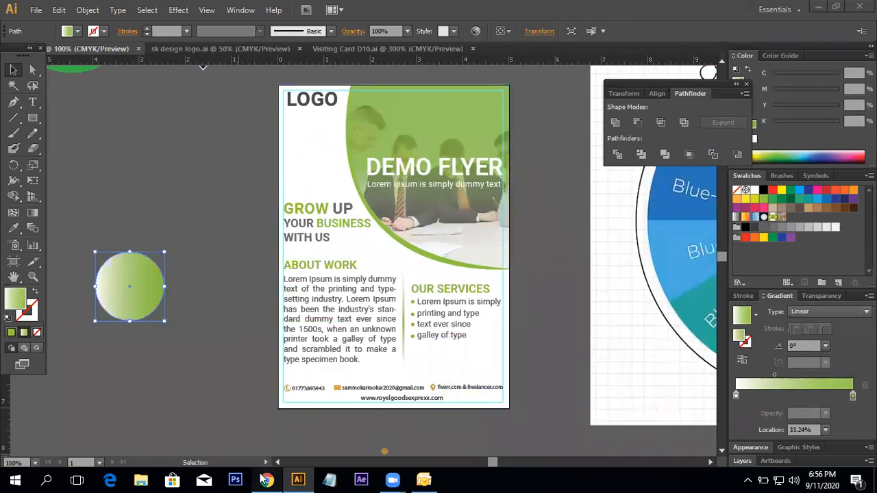
Copy the business handshake photo from the browser's image results and paste it over the lower part of the flyer in Illustrator.
left_click(267, 480)
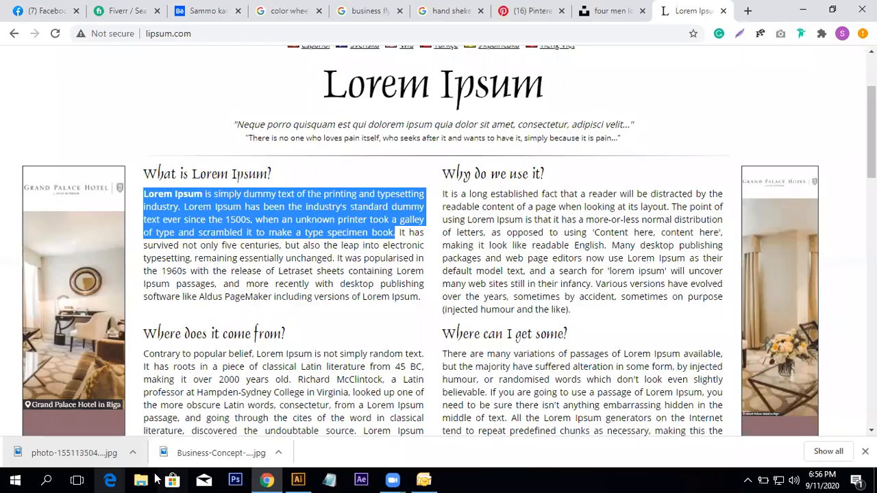
left_click(425, 10)
scroll(366, 317, "down", 3)
right_click(101, 261)
left_click(131, 392)
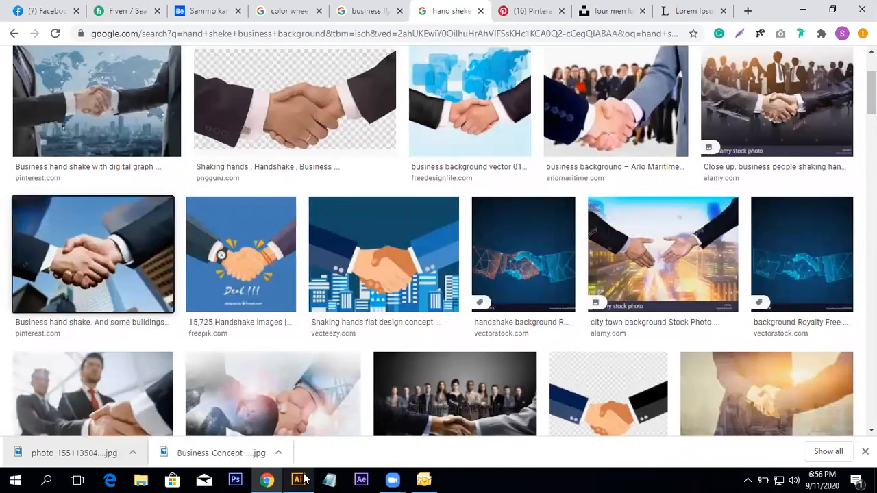
left_click(303, 478)
key("ctrl+v")
left_click_drag(370, 240, 404, 329)
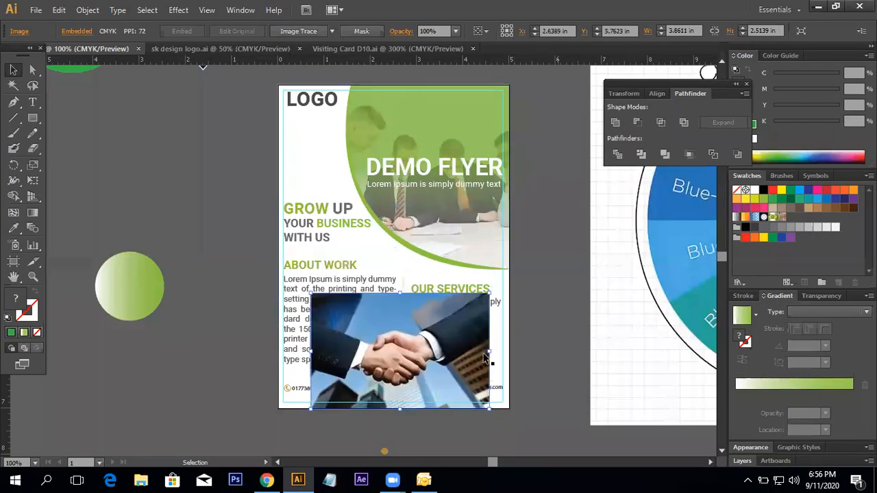
Send the handshake photo to the back, and send the flyer's white background rectangle behind it.
right_click(448, 354)
mouse_move(487, 427)
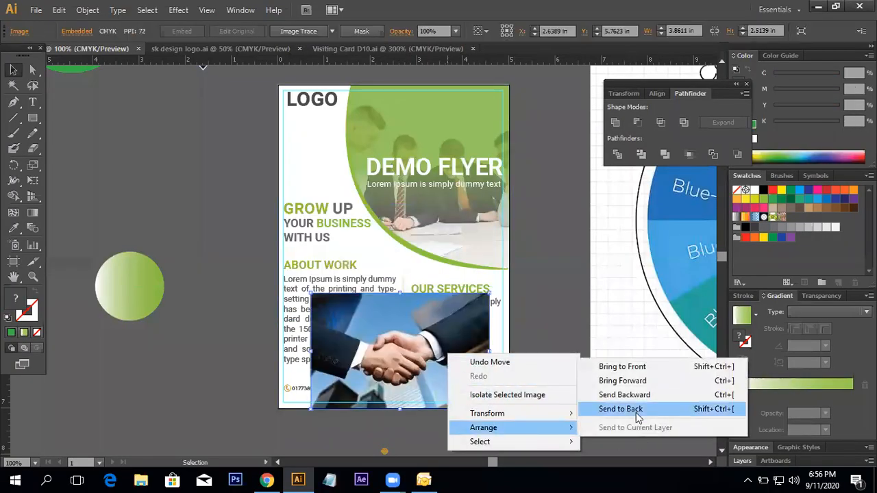
left_click(636, 409)
left_click(456, 355)
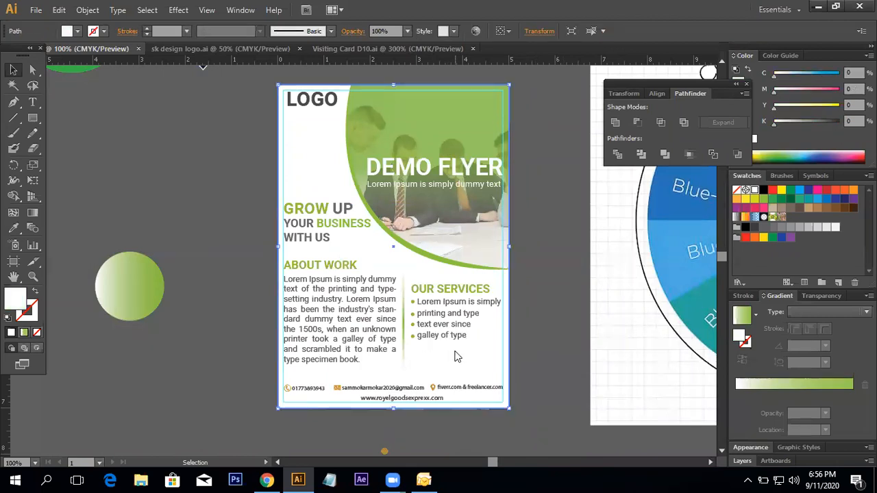
right_click(458, 356)
mouse_move(548, 330)
left_click(641, 372)
Apply a Feather effect with a 1.1 in radius to the handshake photo.
left_click(480, 329)
left_click(179, 10)
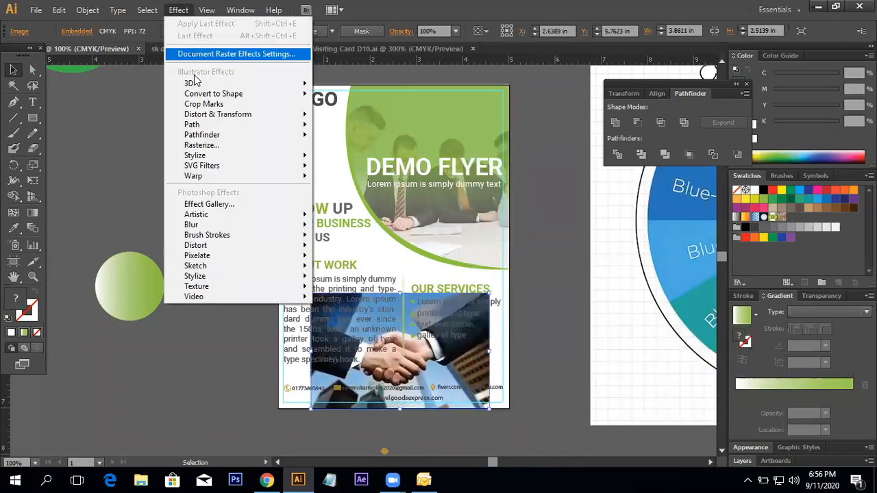
mouse_move(269, 160)
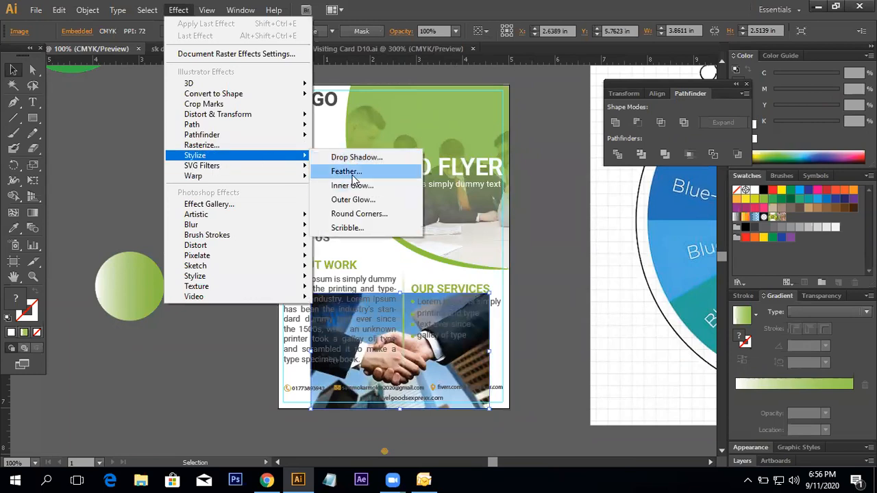
left_click(346, 171)
left_click(517, 237)
key("Tab")
type("0.7")
left_click(526, 203)
left_click(526, 203)
left_click(525, 202)
left_click(525, 203)
left_click(567, 236)
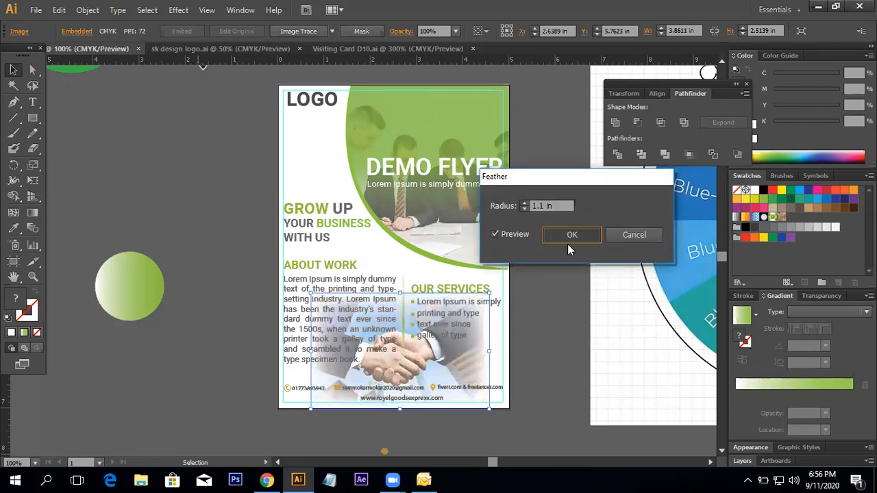
Align the handshake photo to the flyer's lower-left corner and enlarge it to the full flyer width, about 5 × 3.25 in.
left_click(553, 267)
left_click_drag(454, 366, 420, 365)
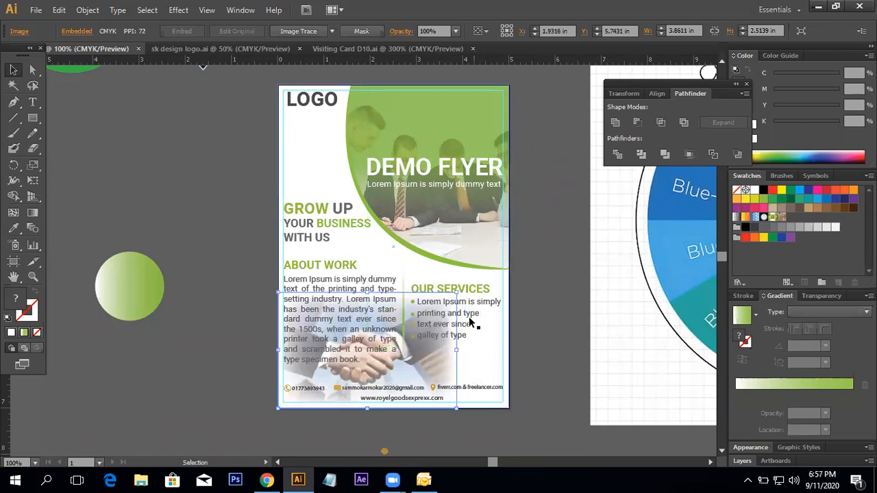
left_click_drag(456, 291, 506, 258)
left_click(559, 251)
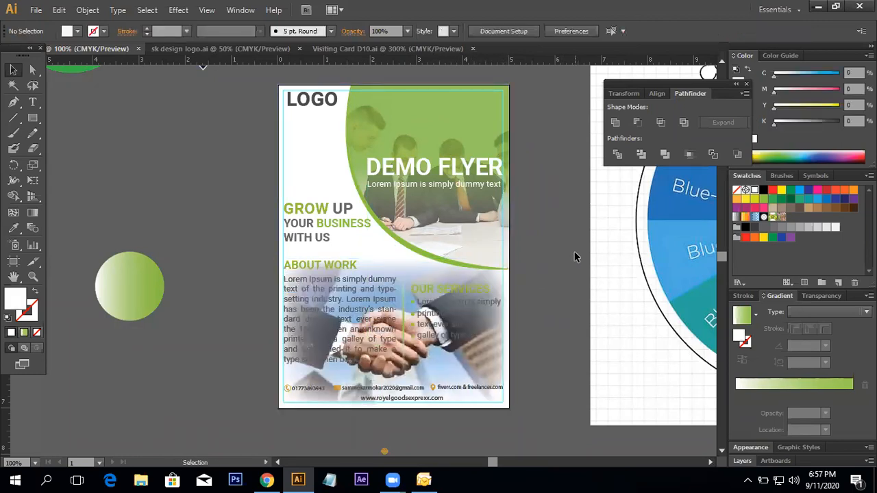
Add another Feather effect with a 1.5 in radius to the enlarged handshake photo.
left_click(493, 377)
left_click(180, 10)
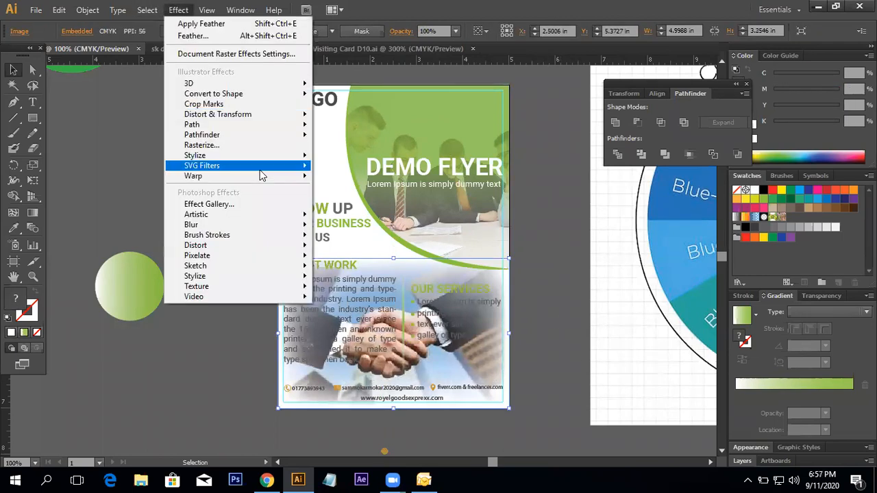
mouse_move(292, 155)
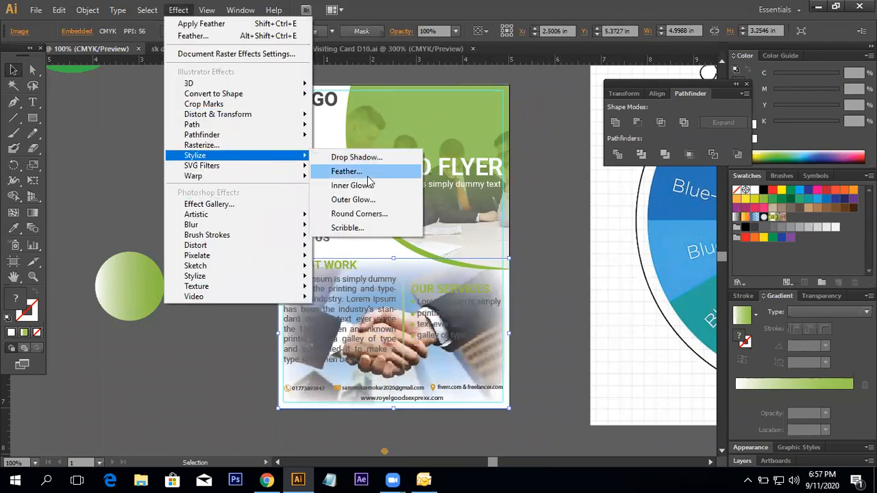
left_click(368, 177)
left_click(477, 266)
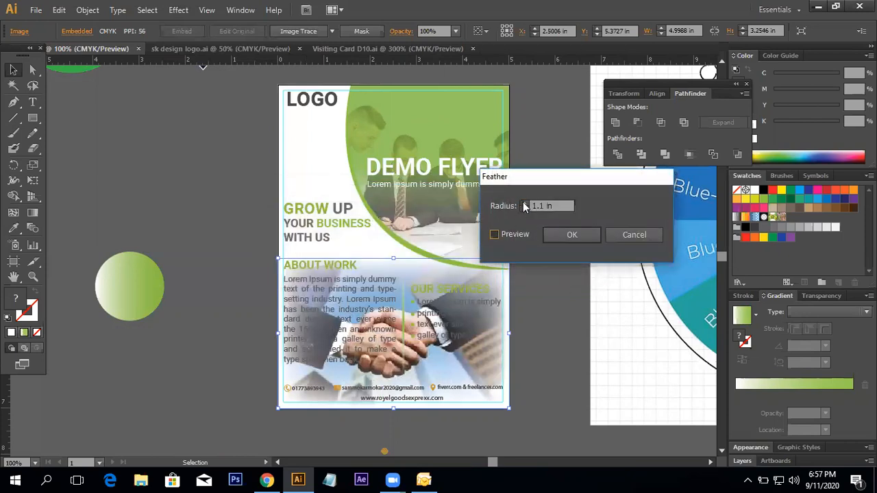
left_click(524, 204)
left_click(525, 204)
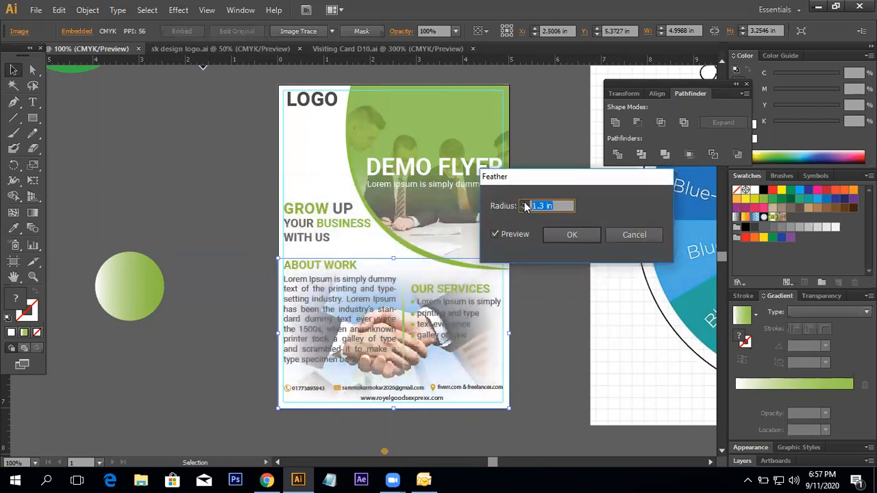
left_click(524, 204)
left_click(524, 205)
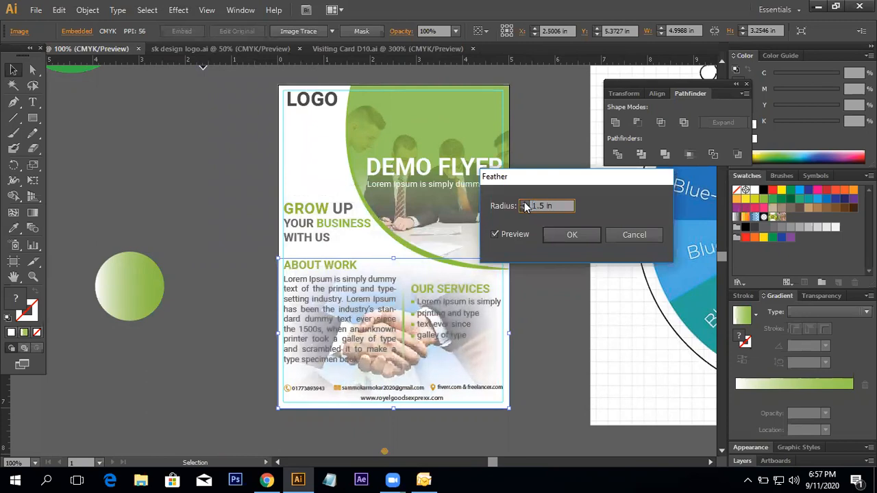
left_click(572, 235)
left_click(565, 237)
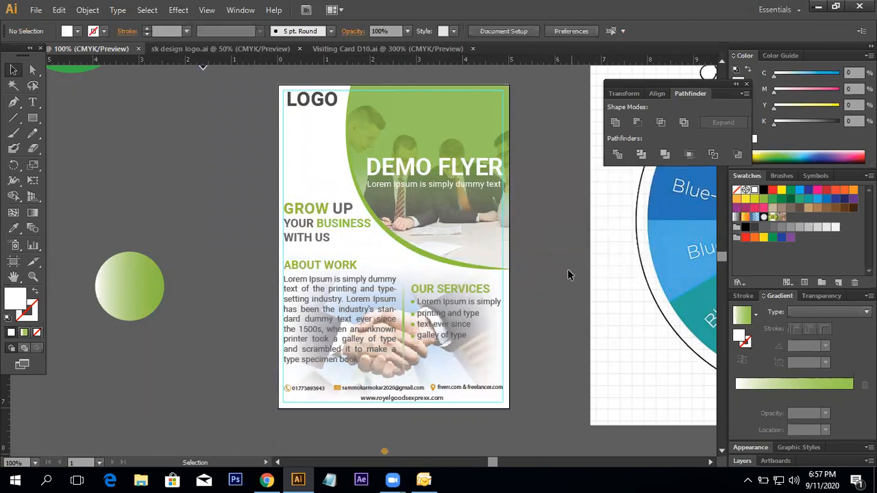
Enlarge the LOGO text to about 36 pt within the margin guides at the flyer's upper-left corner.
left_click(488, 360)
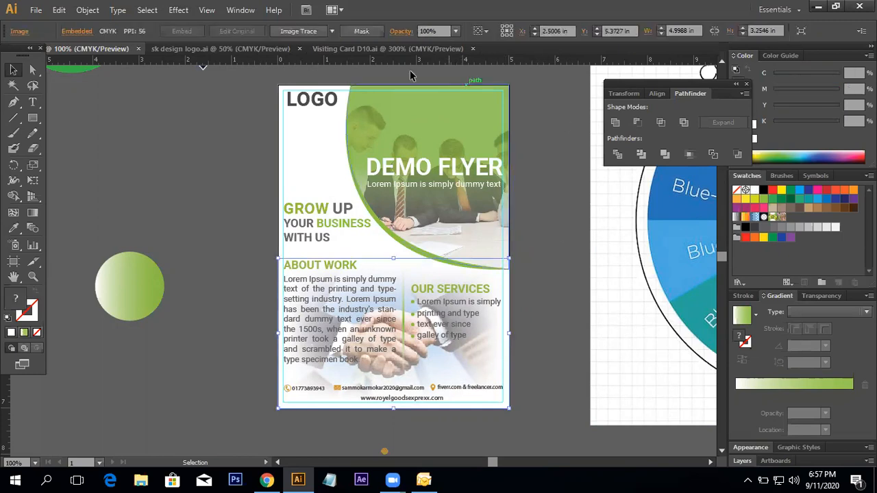
left_click(274, 151)
left_click(311, 104)
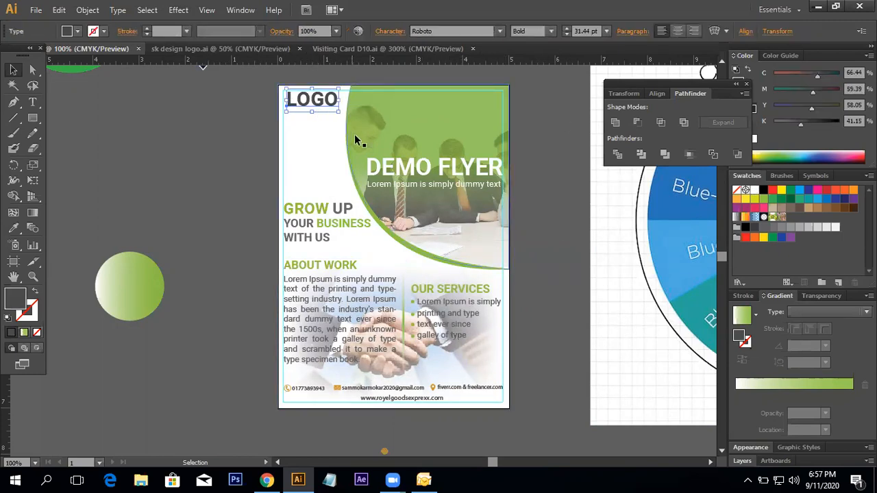
key("ctrl+=")
left_click_drag(271, 177, 266, 174)
left_click(308, 213)
left_click_drag(315, 215, 321, 165)
left_click(292, 119)
left_click_drag(308, 133, 330, 149)
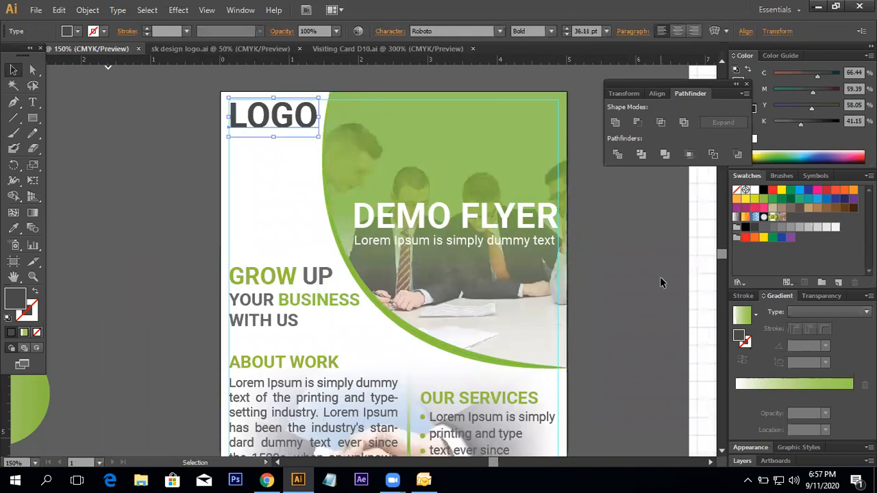
left_click(660, 277)
Try the handshake photo higher on the flyer and move it back down to the bottom edge.
left_click_drag(597, 301, 590, 231)
left_click_drag(445, 305, 360, 152)
key("ctrl+minus")
left_click(403, 289)
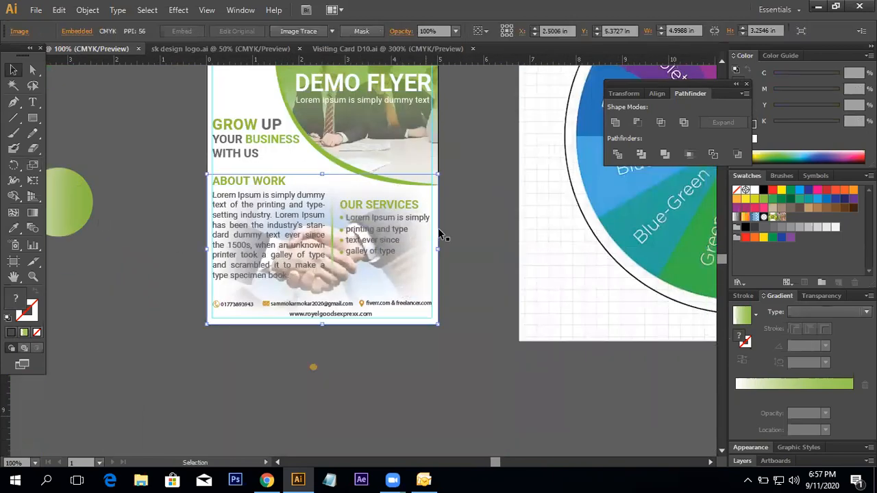
left_click(401, 330)
left_click_drag(415, 276, 414, 217)
left_click(485, 201)
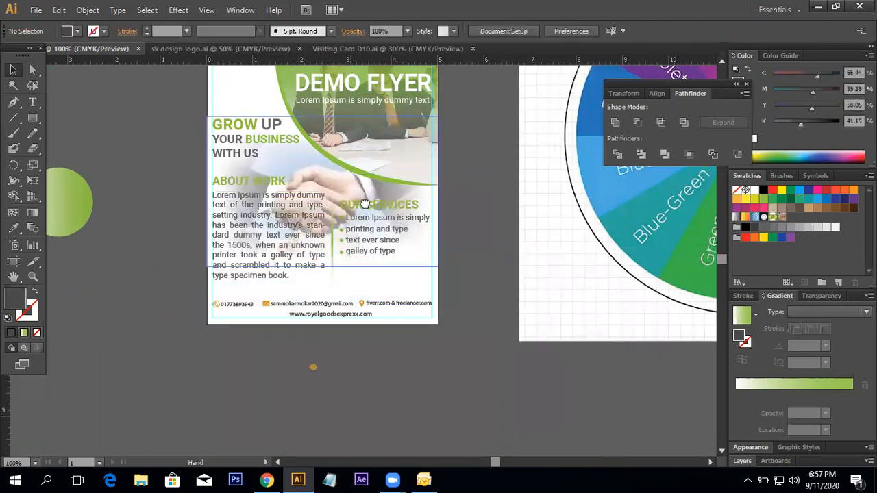
left_click_drag(366, 204, 382, 217)
left_click_drag(294, 180, 306, 231)
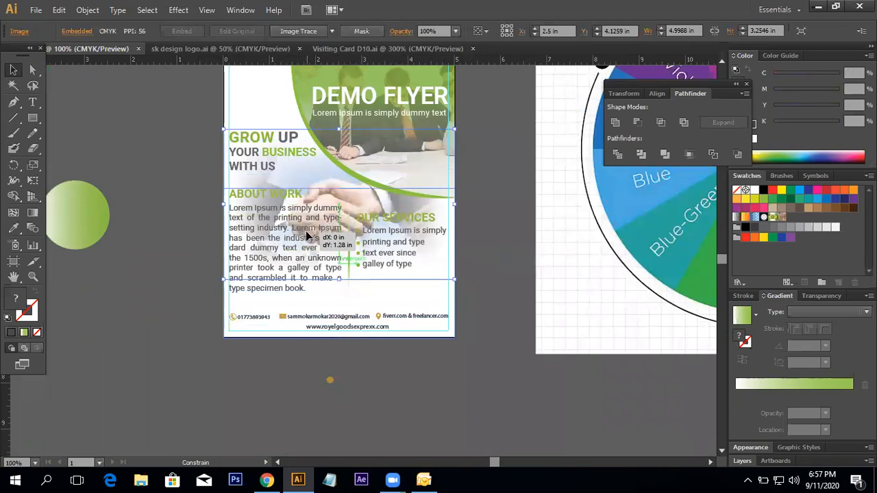
left_click(511, 248)
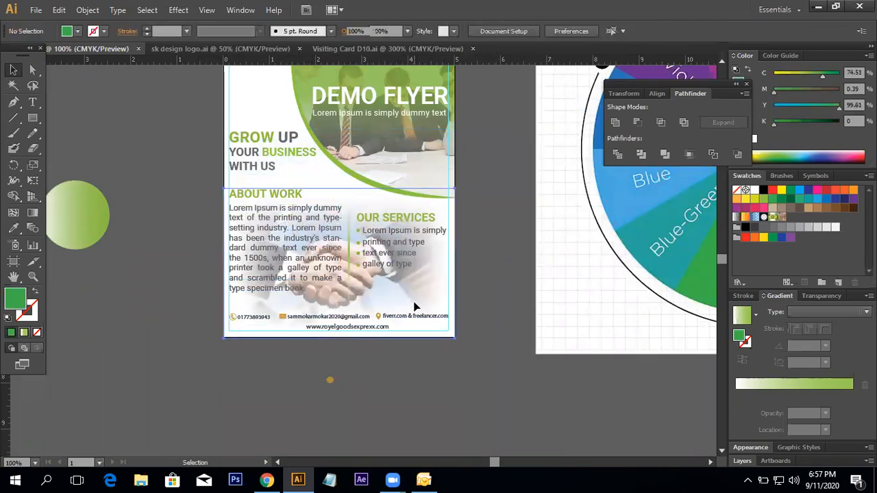
Lower the handshake photo's opacity to 20%.
left_click(414, 306)
left_click(457, 31)
left_click(470, 82)
left_click(494, 188)
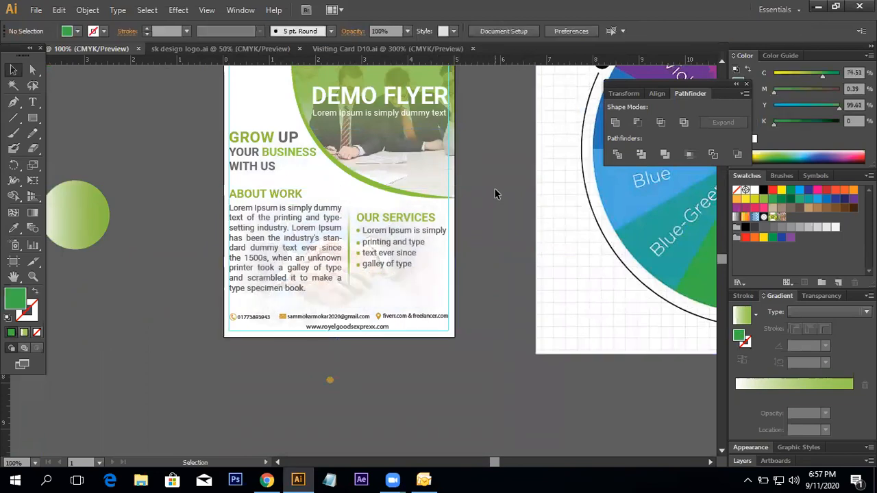
Set the handshake photo's opacity to 30%.
left_click(425, 292)
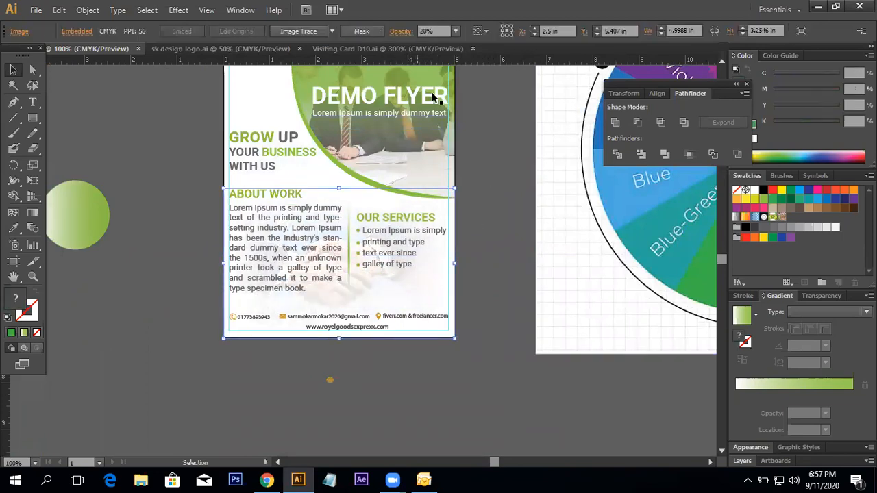
left_click(456, 31)
left_click(462, 88)
left_click(504, 195)
key("space")
left_click_drag(387, 187, 377, 256)
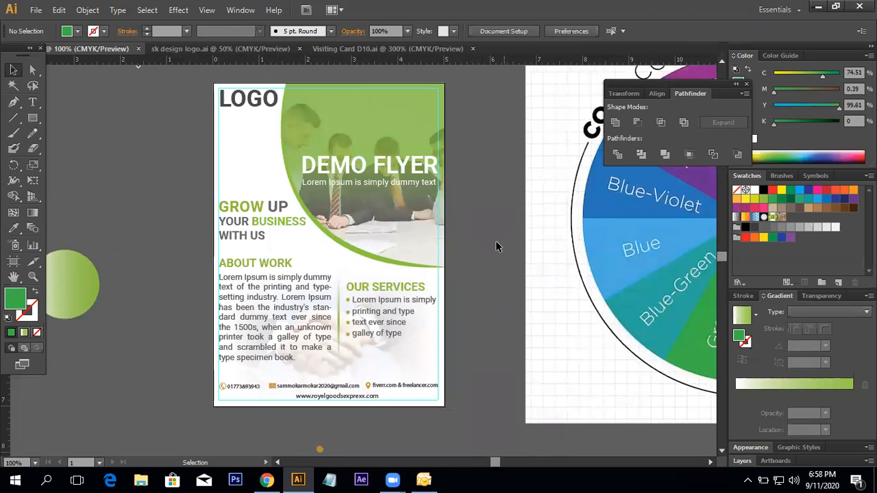
left_click(263, 151)
left_click(523, 258)
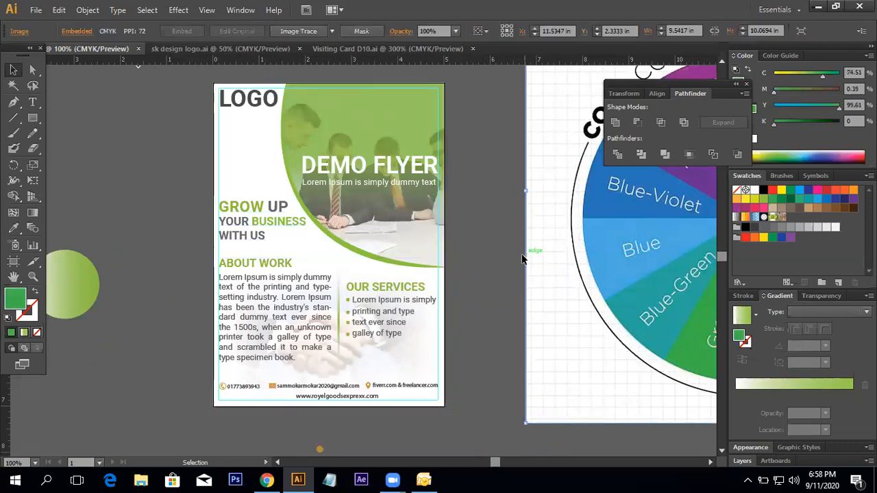
left_click(472, 266)
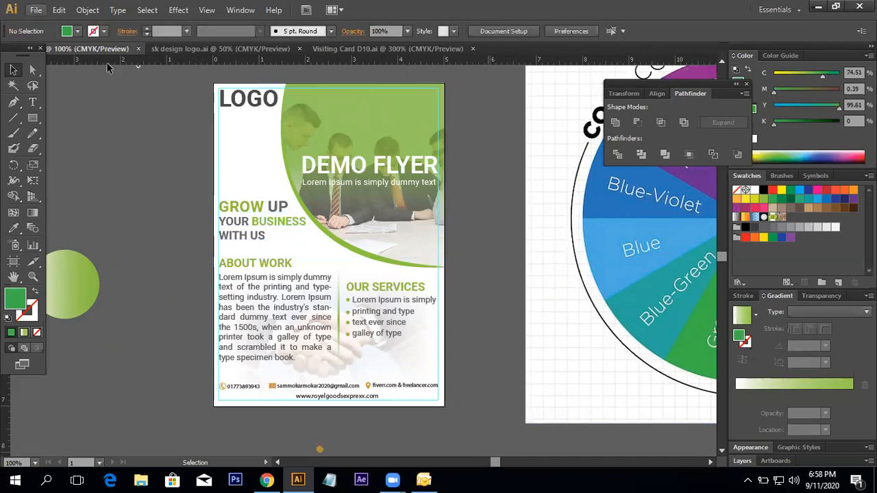
scroll(500, 248, "down", 3)
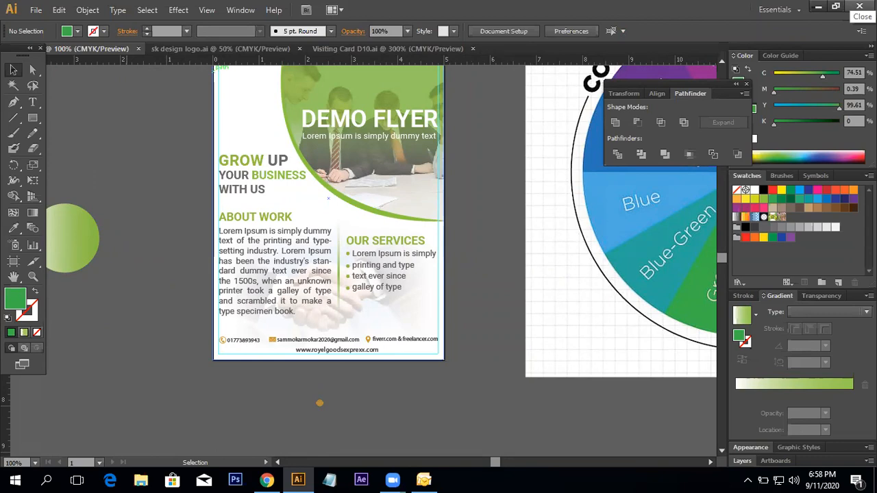
left_click_drag(129, 162, 410, 263)
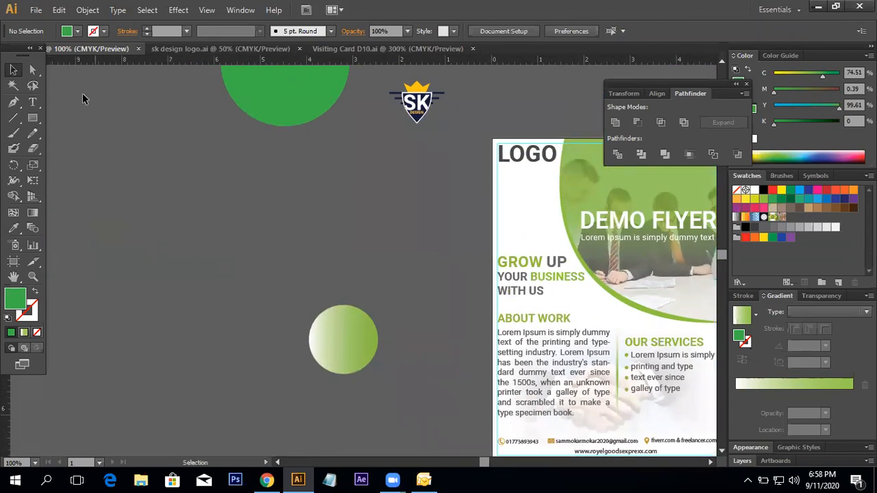
Move the handshake photo off the flyer to the empty canvas at its left and return it to the flyer's lower part.
left_click(41, 66)
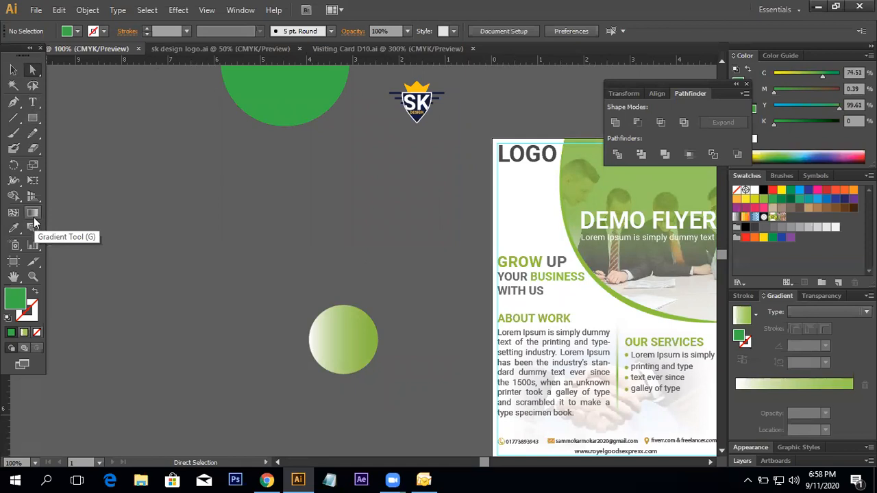
left_click_drag(606, 317, 488, 248)
left_click(594, 362)
left_click_drag(558, 339, 277, 229)
left_click(329, 321)
left_click_drag(312, 293, 406, 372)
left_click(396, 318)
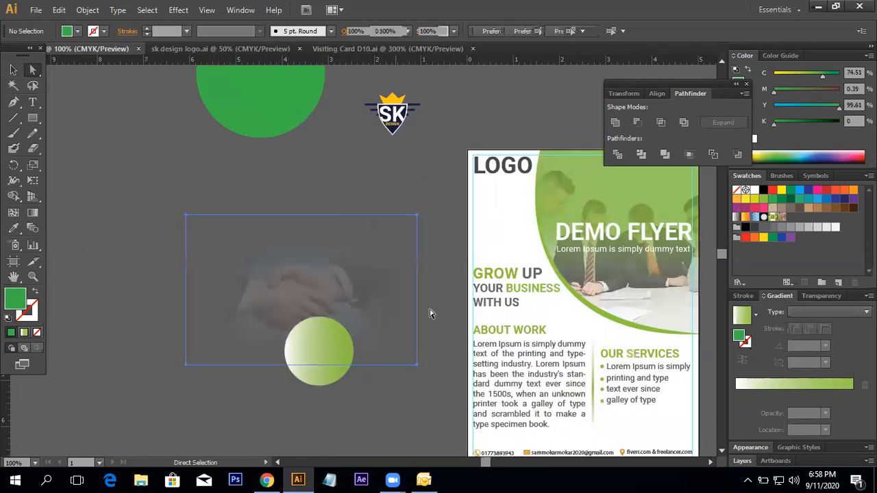
left_click_drag(415, 305, 372, 275)
left_click_drag(237, 256, 533, 366)
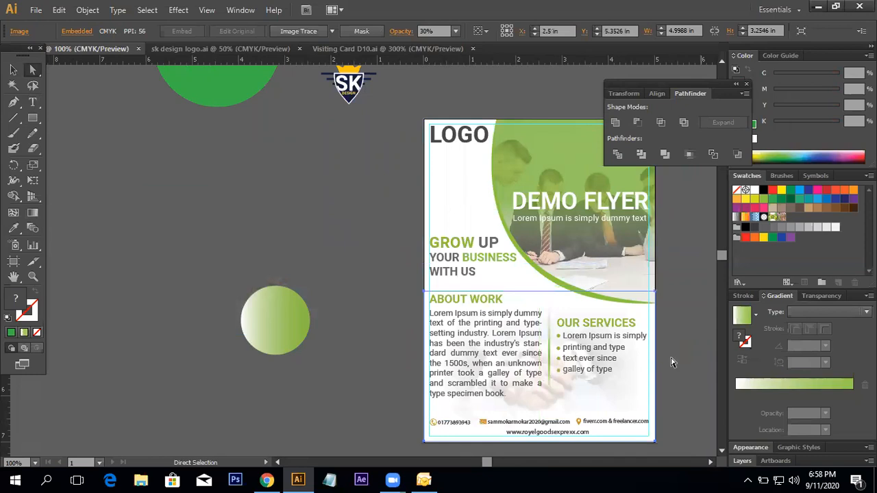
left_click(672, 363)
Fill the flyer's white background rectangle with the blue-green sampled from the colour wheel using the Eyedropper.
left_click_drag(671, 362, 660, 338)
left_click(501, 256)
left_click(13, 228)
scroll(540, 259, "right", 10)
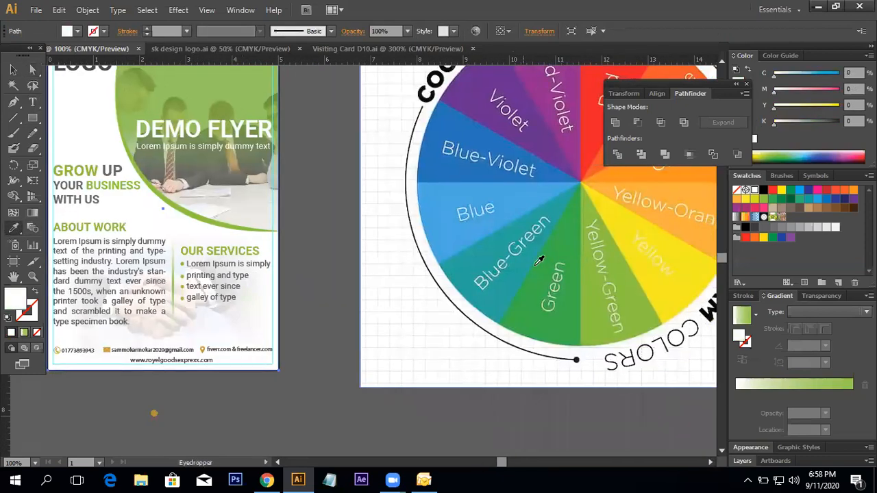
left_click(560, 205)
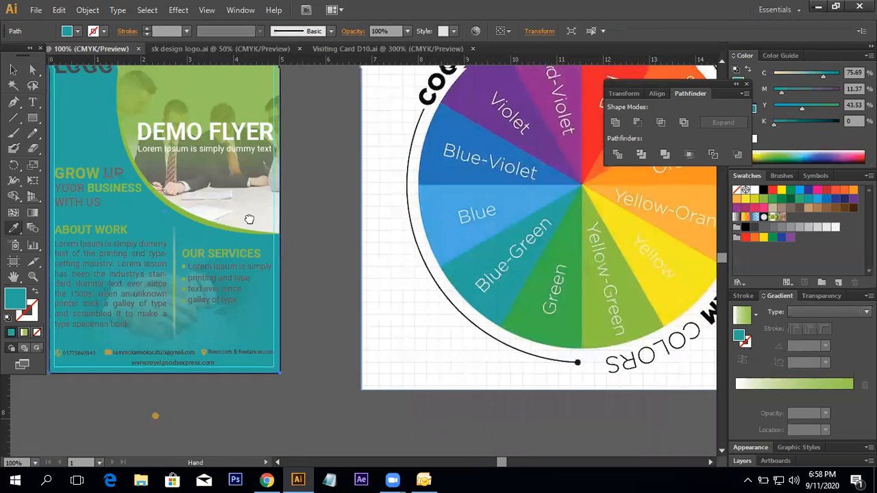
Fill the flyer's background rectangle with the yellow-green sampled from the colour wheel using the Eyedropper.
left_click_drag(249, 218, 256, 249)
left_click(638, 308)
left_click_drag(304, 266, 464, 287)
left_click_drag(562, 258, 369, 257)
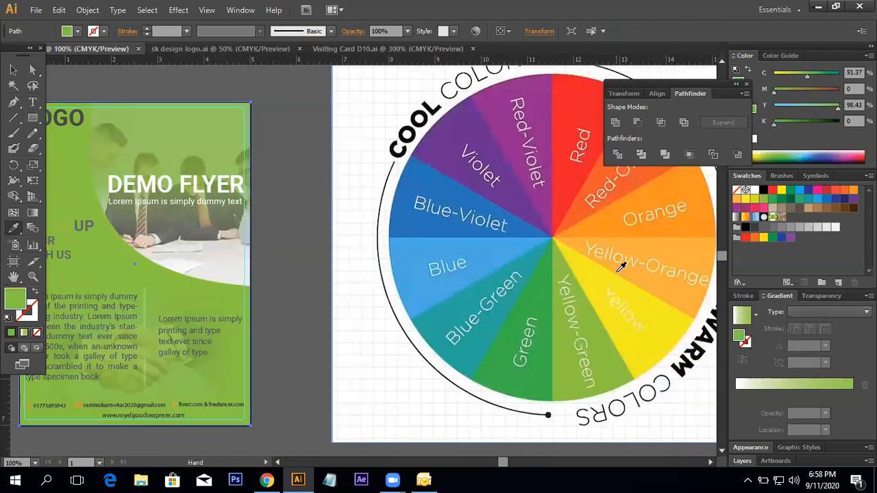
Lower the flyer's green background rectangle to 30% opacity.
left_click(407, 31)
left_click(420, 93)
left_click(13, 70)
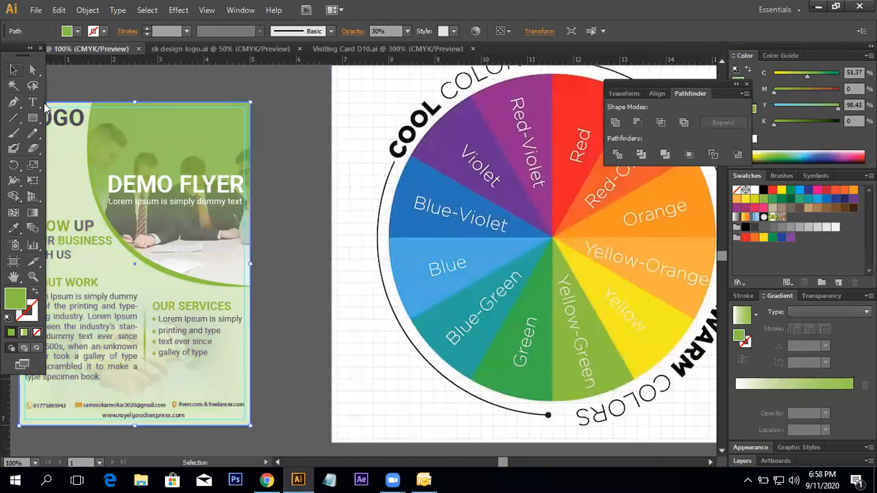
left_click(294, 235)
left_click_drag(292, 237, 413, 227)
left_click(453, 273)
Set the green background rectangle's opacity to 10%.
left_click(350, 354)
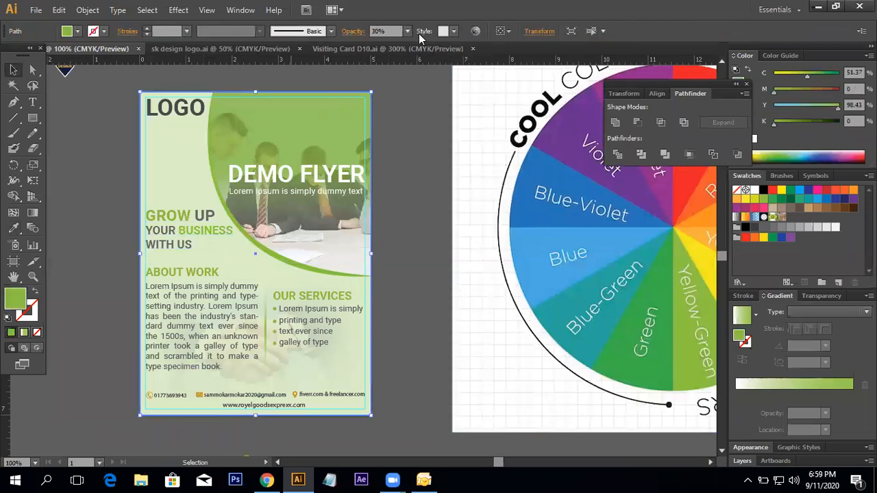
left_click(409, 32)
left_click(417, 63)
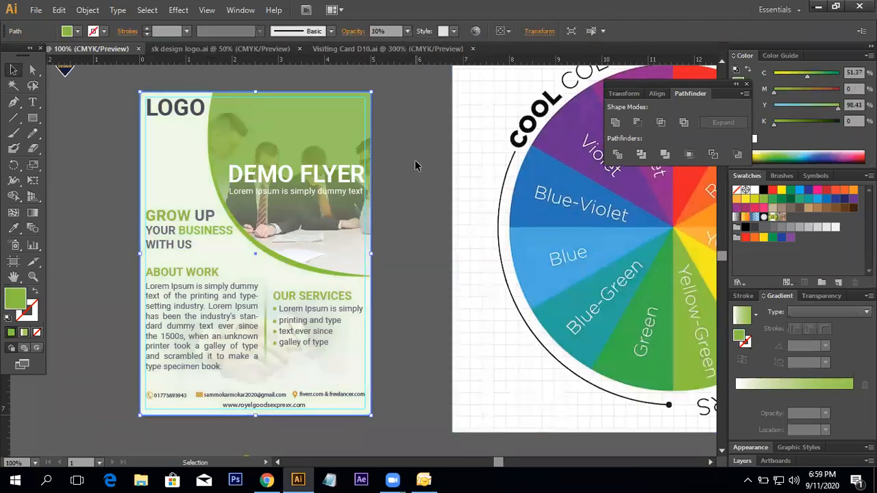
left_click(416, 165)
Nudge the handshake photo slightly down in the flyer's lower part.
left_click_drag(410, 316, 460, 317)
left_click(384, 381)
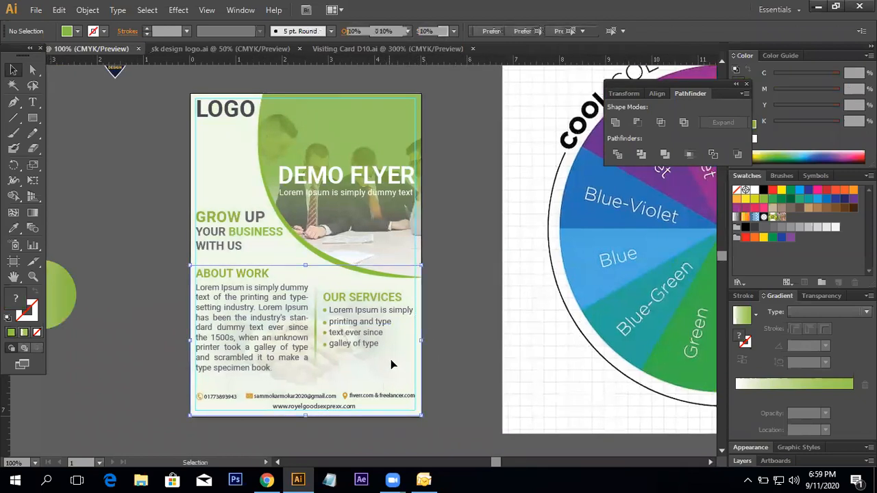
key("Down")
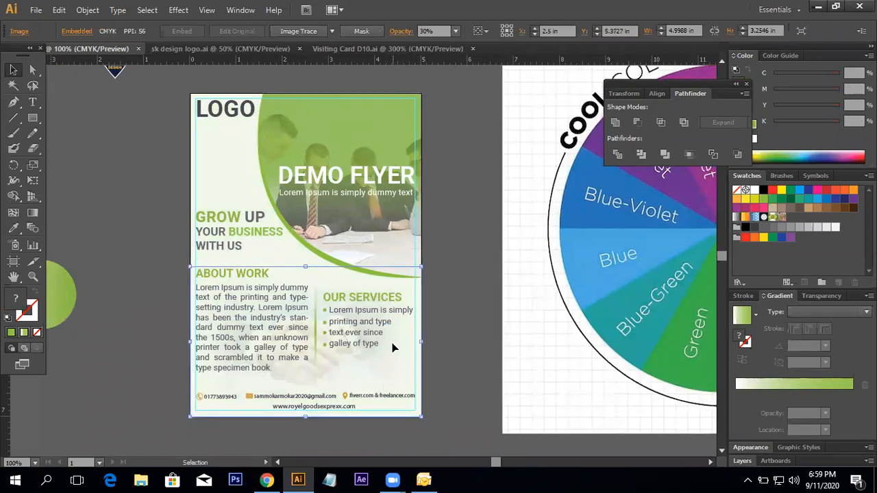
left_click(554, 295)
left_click_drag(102, 231, 237, 238)
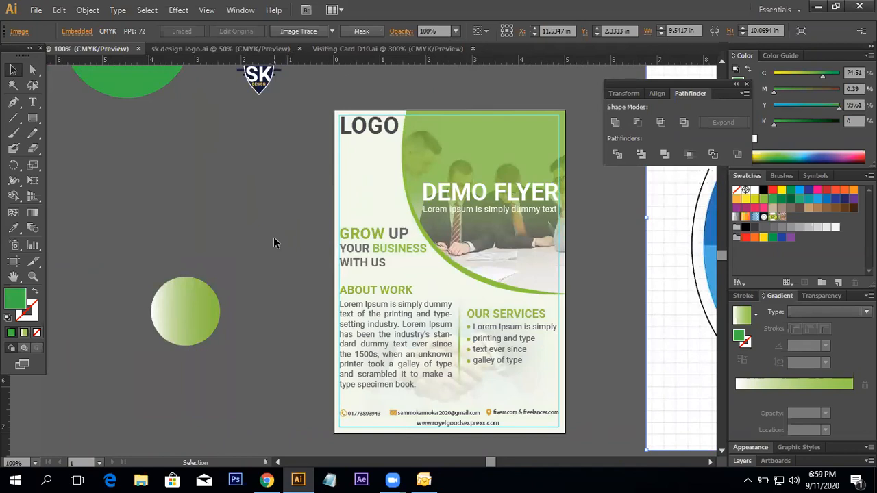
Set the green gradient stop of the overlay on the header photo to 100% opacity.
left_click(386, 296)
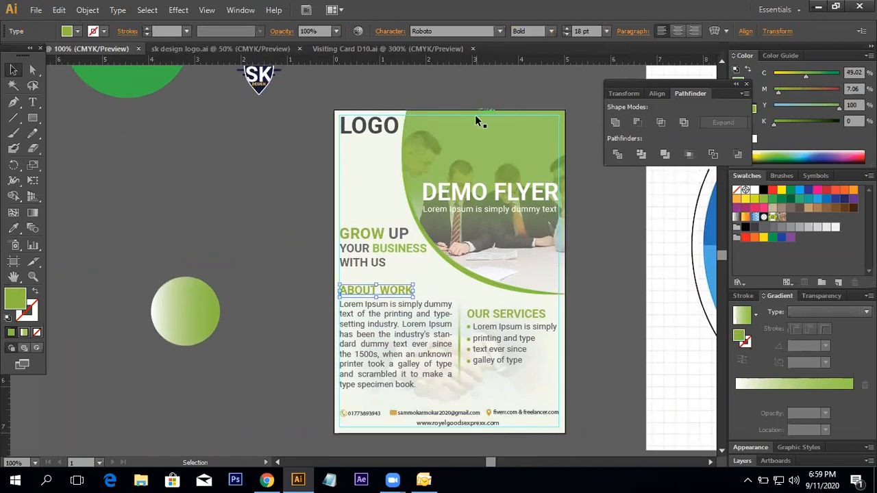
left_click(476, 117)
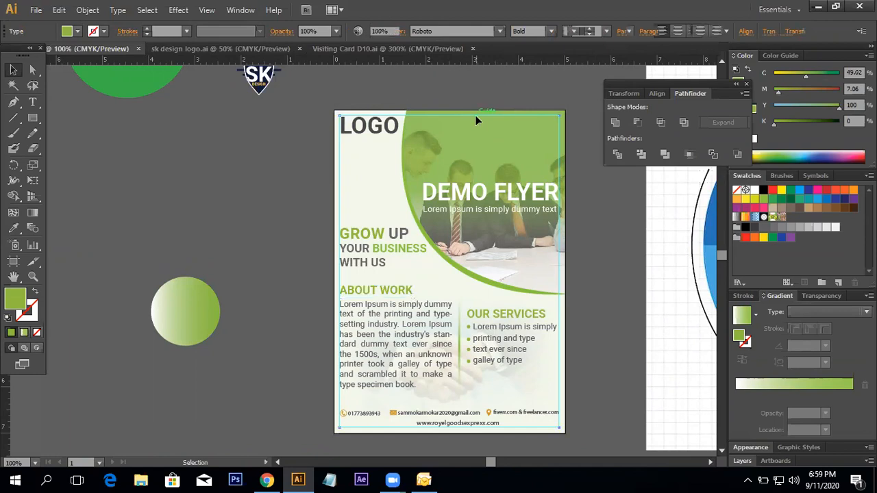
left_click(454, 169)
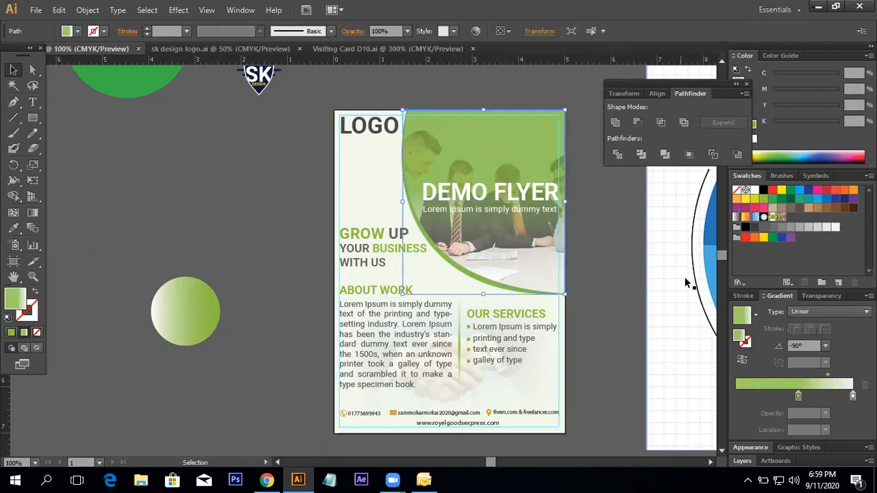
mouse_move(798, 397)
left_mouse_down()
mouse_move(732, 401)
mouse_move(797, 398)
left_mouse_up()
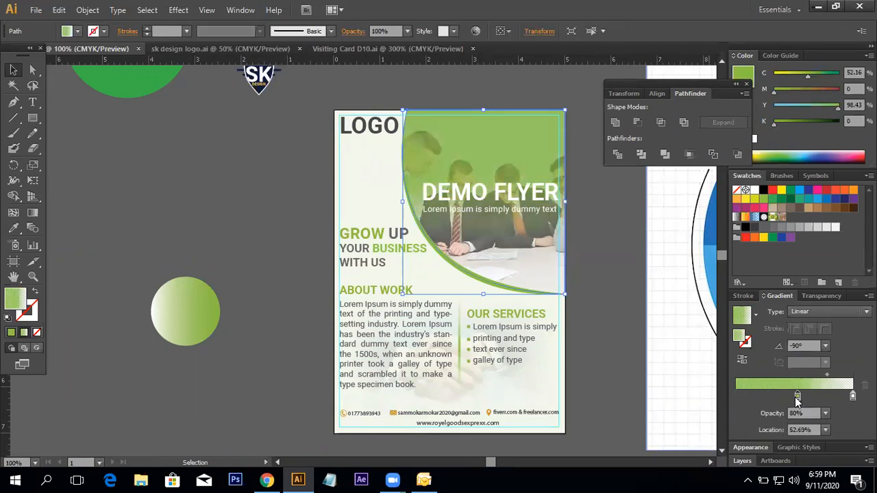
left_click(825, 413)
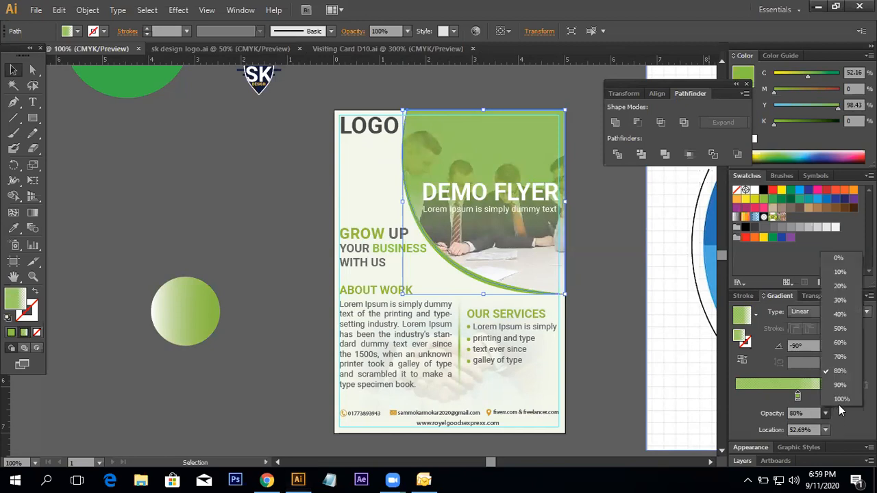
left_click(841, 400)
left_click(619, 260)
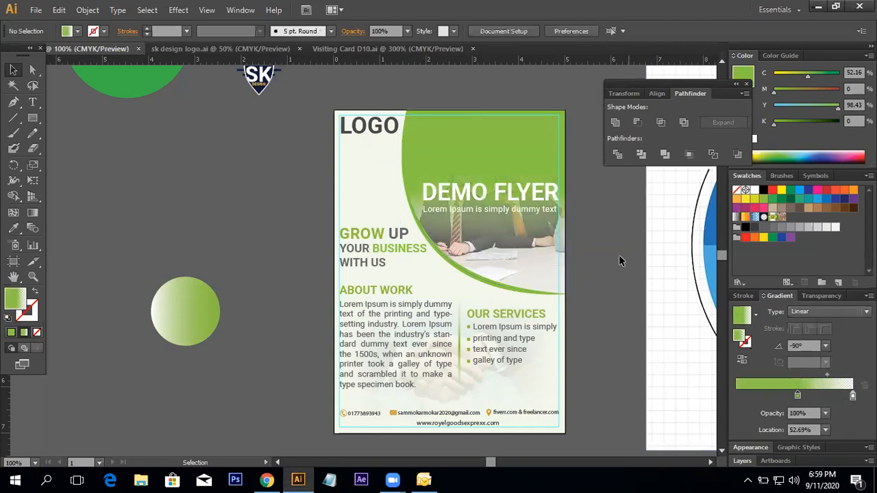
left_click(504, 200)
left_click(506, 210, "shift")
left_click(609, 314)
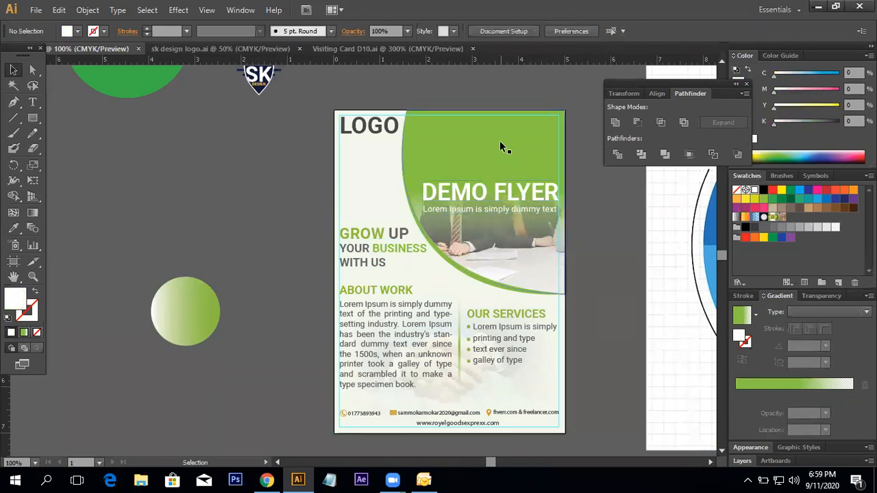
Reverse the header overlay's gradient by moving the translucent white stop to 0% and the green stop to 100%, and shift the midpoint.
left_click(501, 146)
left_click(751, 395)
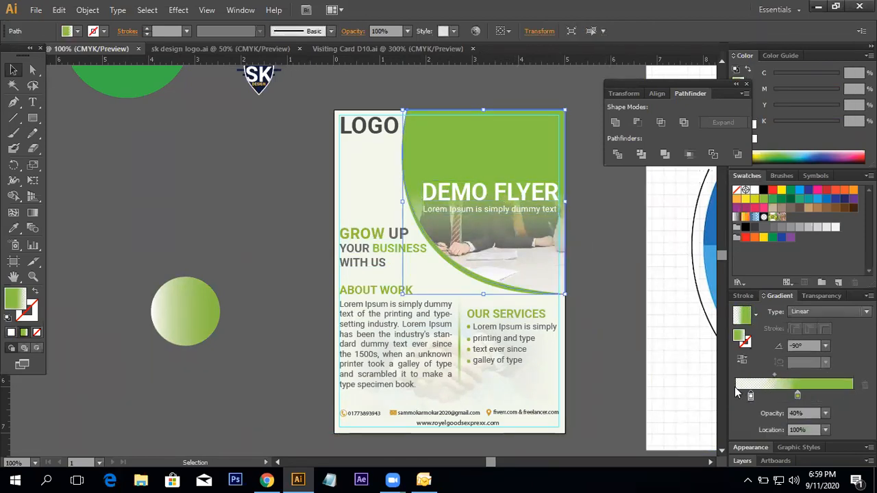
left_click_drag(737, 393, 736, 395)
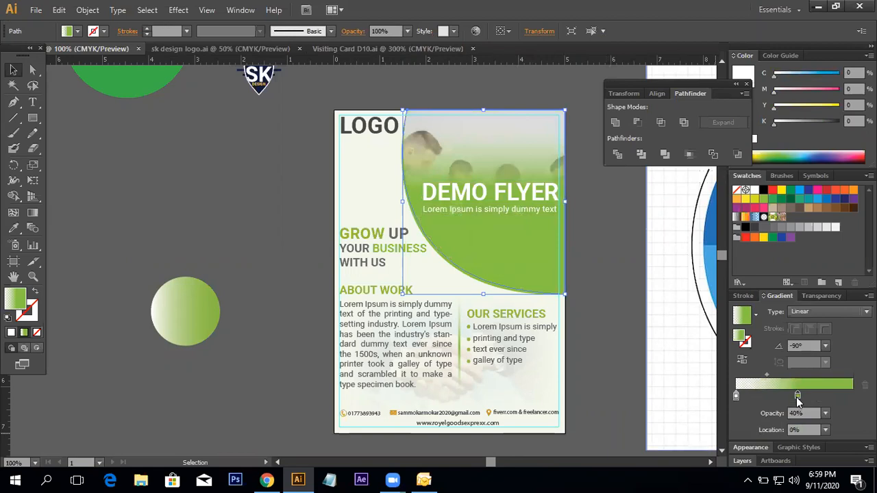
left_click_drag(798, 396, 852, 395)
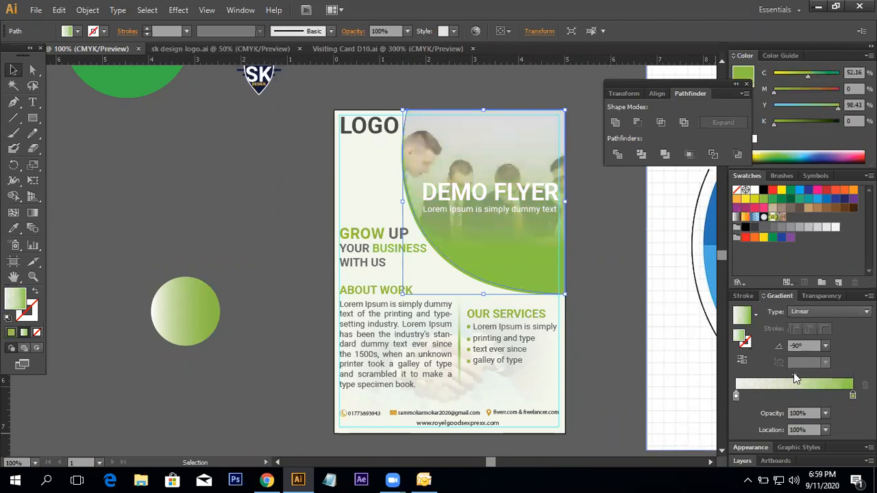
left_click_drag(794, 375, 785, 376)
left_click(852, 396)
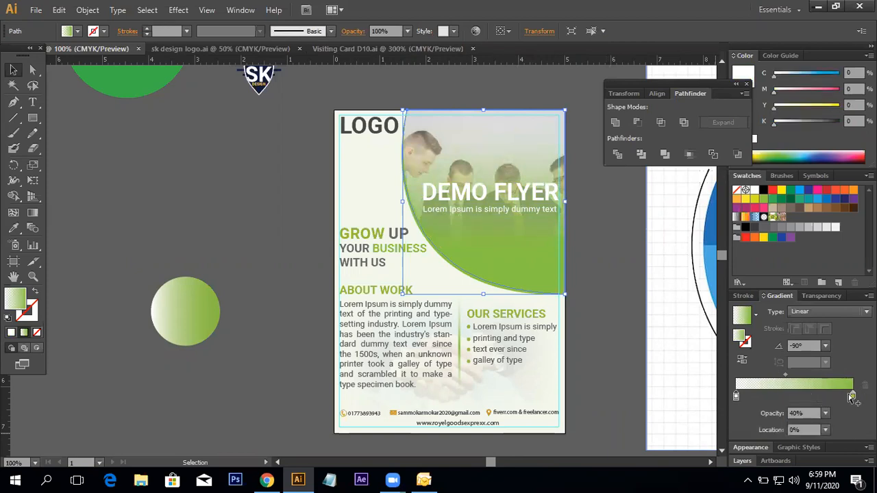
Undo the gradient stop and opacity changes on the header photo's overlay.
left_click(837, 396)
key("ctrl+z")
key("ctrl+z")
key("ctrl+z")
key("ctrl+z")
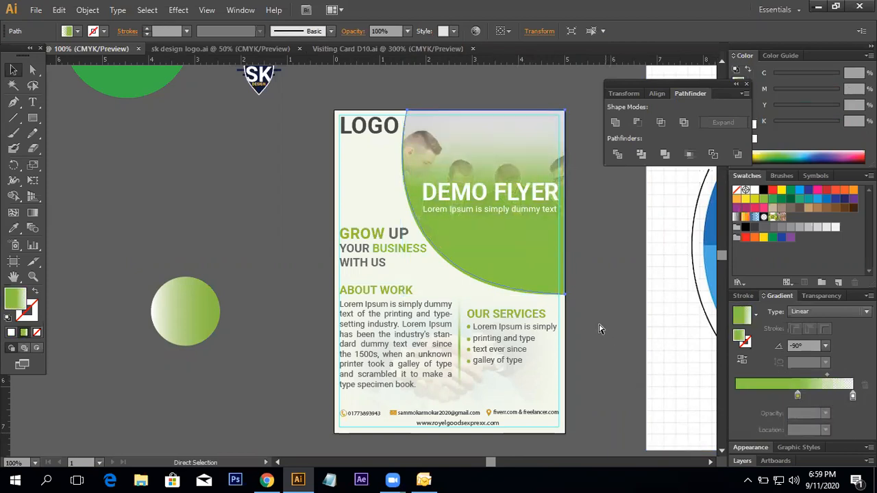
left_click(619, 244)
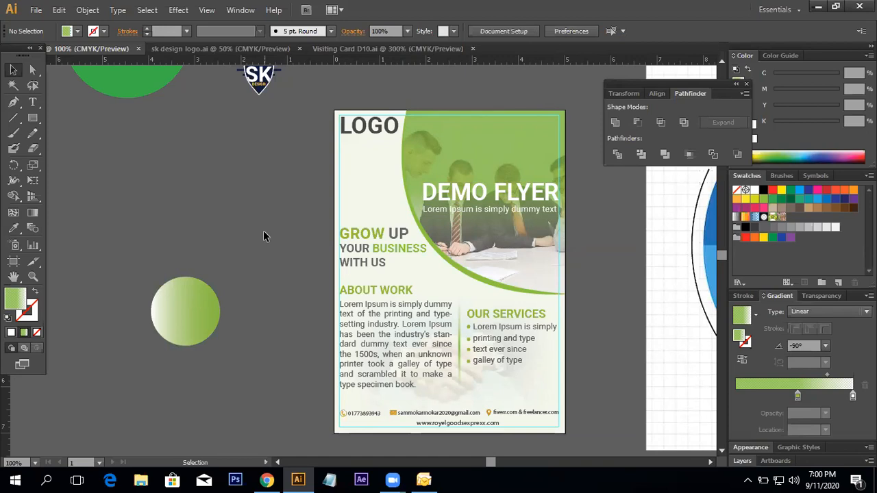
Move the tapered green stroke off the header photo's curved edge to the empty canvas and undo the move.
left_click_drag(496, 286, 293, 348)
key("ctrl+z")
left_click(587, 318)
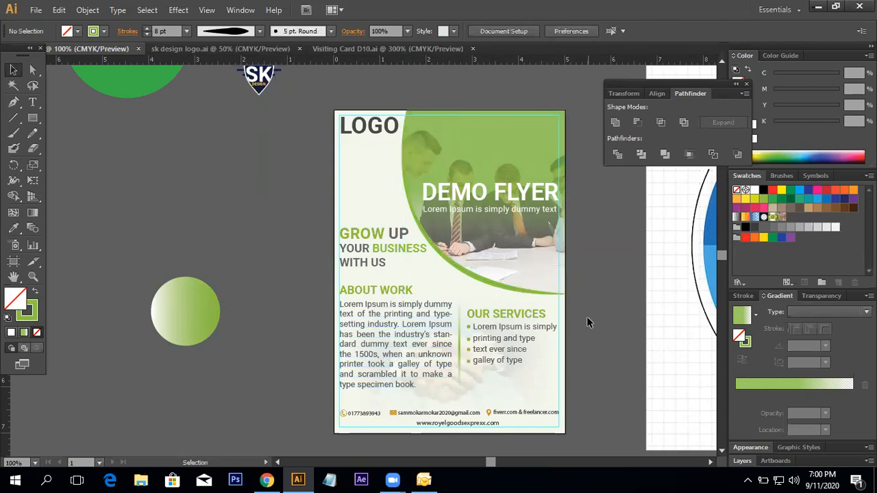
left_click(496, 287)
left_click_drag(469, 278, 230, 294)
key("ctrl+z")
Draw an open curve with the Pen tool on the empty canvas beside the flyer.
left_click(14, 102)
left_click_drag(266, 257, 335, 247)
left_click(342, 199, "ctrl")
left_click(223, 215)
left_click_drag(363, 383, 536, 357)
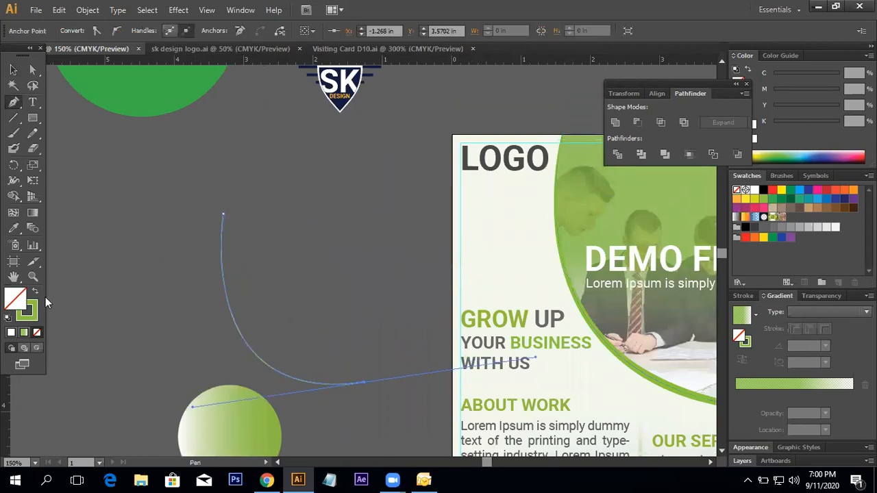
left_click(13, 70)
left_click(235, 168)
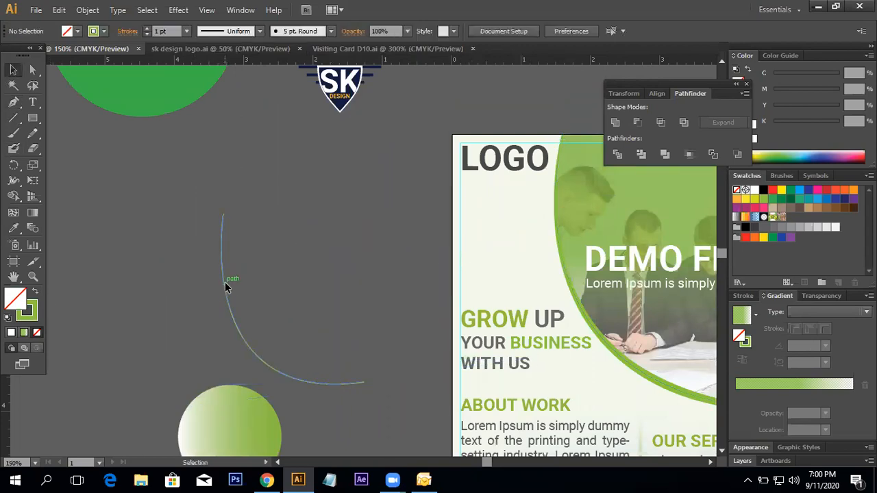
Give the new curve a 10 pt stroke with a width profile tapering at both ends.
left_click(225, 282)
left_click(147, 28)
left_click(147, 28)
left_click(259, 32)
left_click(238, 74)
left_click(375, 200)
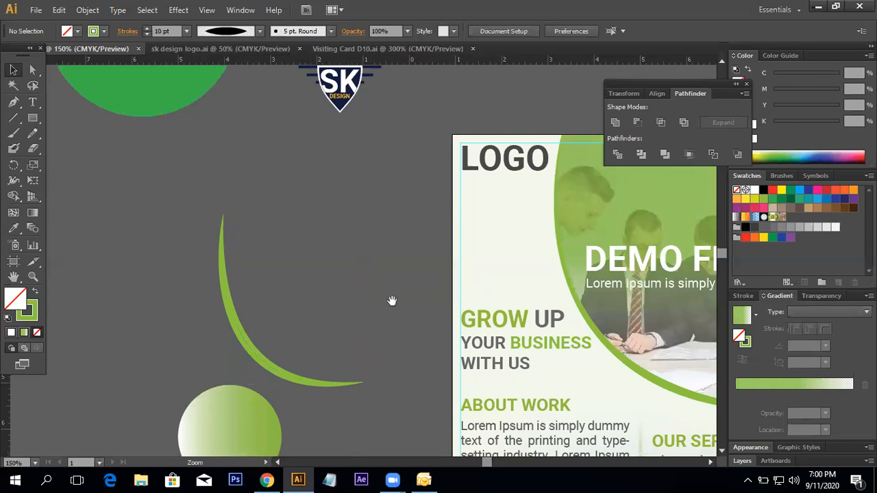
Delete the practice curve from the empty canvas.
key("ctrl+minus")
left_click(276, 294)
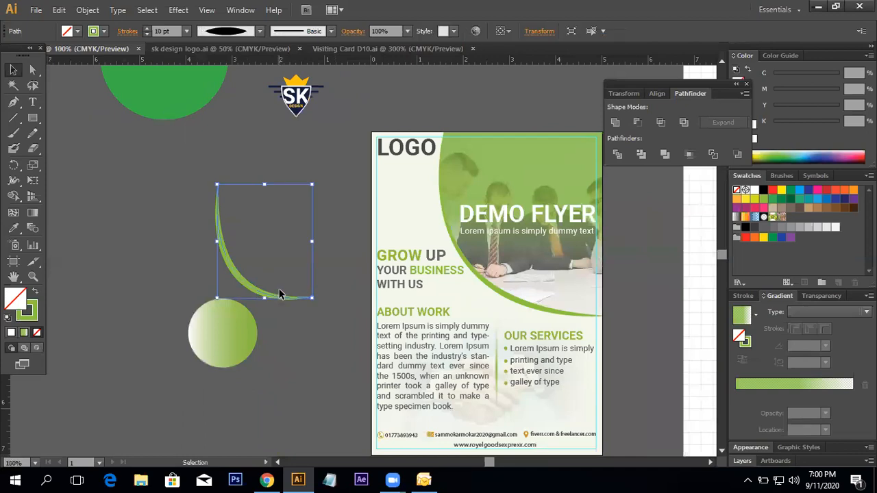
key("Delete")
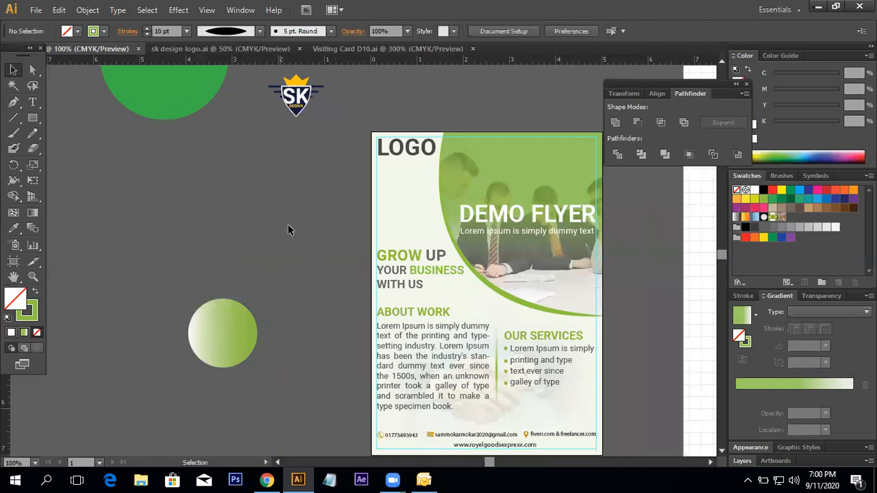
Trace the header photo's curved edge with the Pen tool from the flyer's top edge to its right edge.
left_click(13, 102)
left_click(448, 132)
left_click_drag(603, 316, 607, 322)
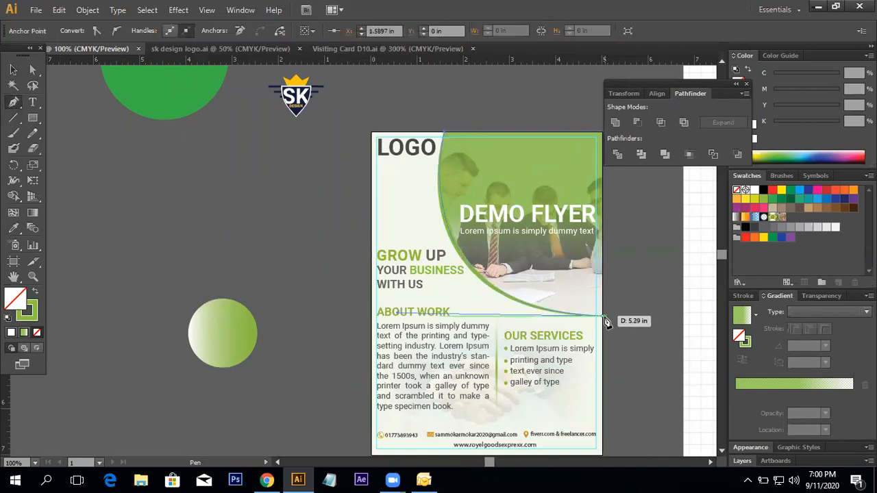
Move the tapered green stroke from the header photo's edge to the empty canvas beside the flyer.
left_click(10, 72)
left_click(250, 230)
left_click_drag(494, 286, 246, 284)
Draw a new Pen curve along the exposed edge of the header photo, from the flyer's top edge to its right edge.
left_click(13, 102)
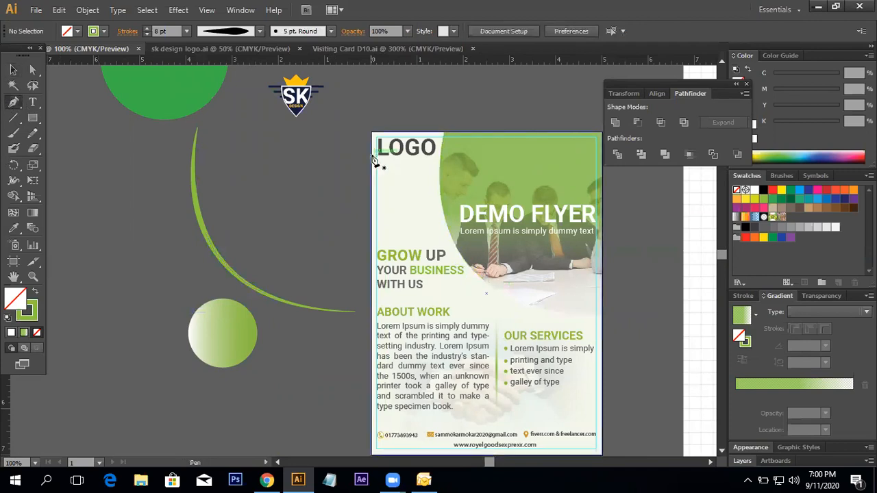
left_click(444, 131)
left_click_drag(602, 323, 686, 322)
left_click(12, 69)
left_click(516, 374)
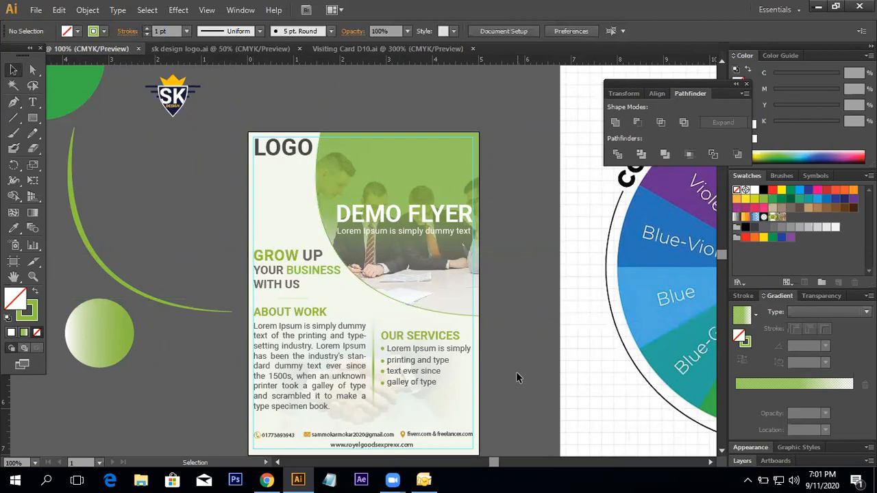
Undo the newly drawn curve and the move of the tapered green stroke.
left_click(464, 317)
key("ctrl+z")
key("ctrl+z")
key("ctrl+z")
key("ctrl+z")
left_click(500, 307)
Examine how the tapered green stroke follows the header photo's curved edge.
left_click(377, 288)
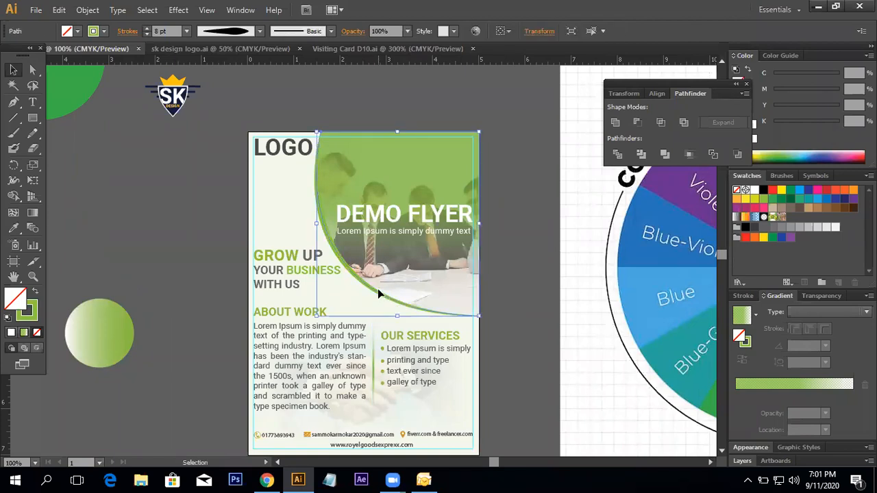
left_click(501, 288)
left_click(386, 295)
left_click(309, 227)
left_click(322, 229)
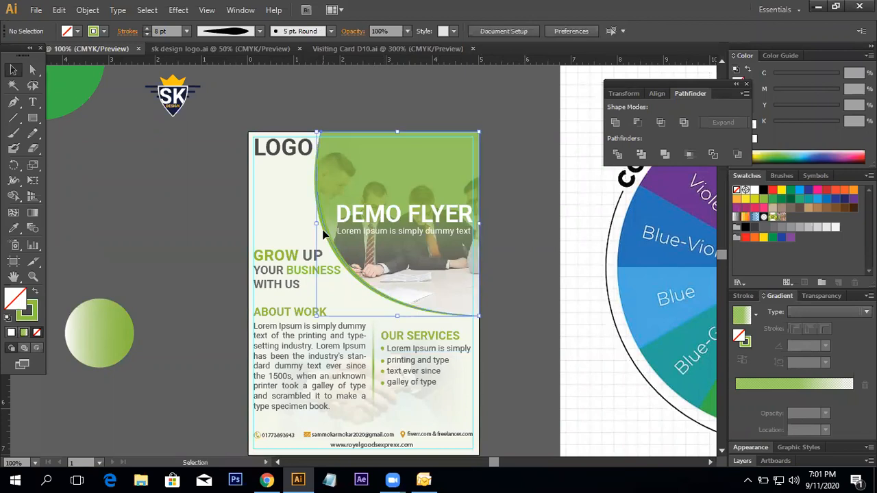
left_click(540, 240)
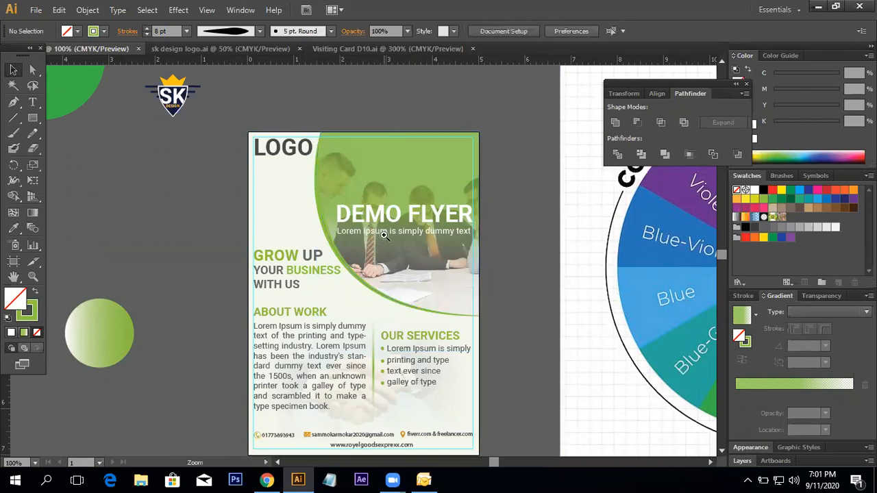
left_click(383, 236, "ctrl")
left_click(383, 236, "ctrl")
left_click_drag(360, 248, 459, 236)
left_click(326, 293)
left_click(642, 340)
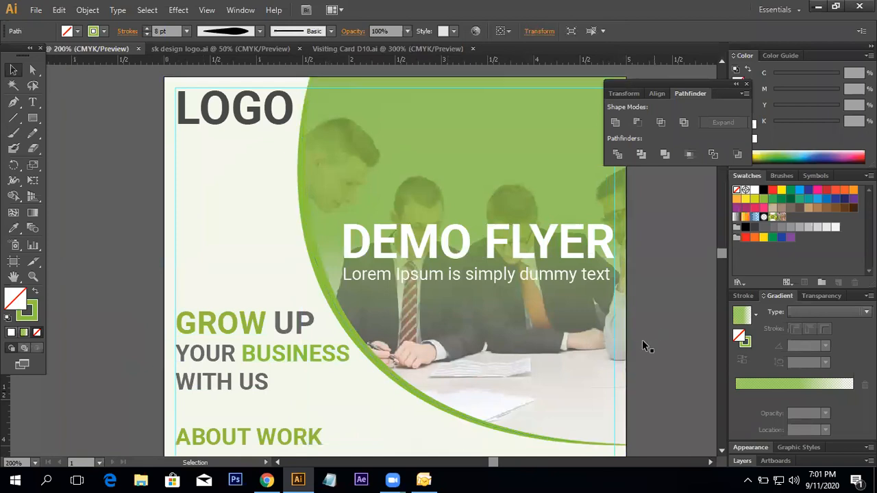
left_click(394, 380)
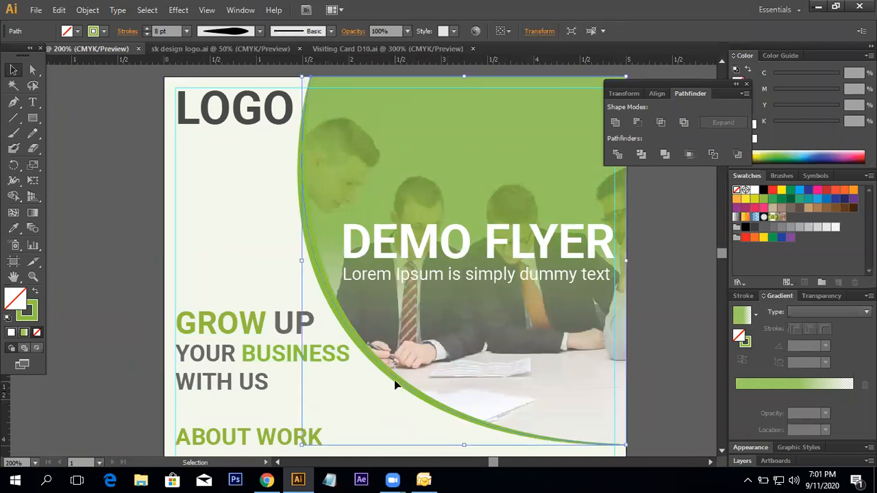
left_click(673, 366)
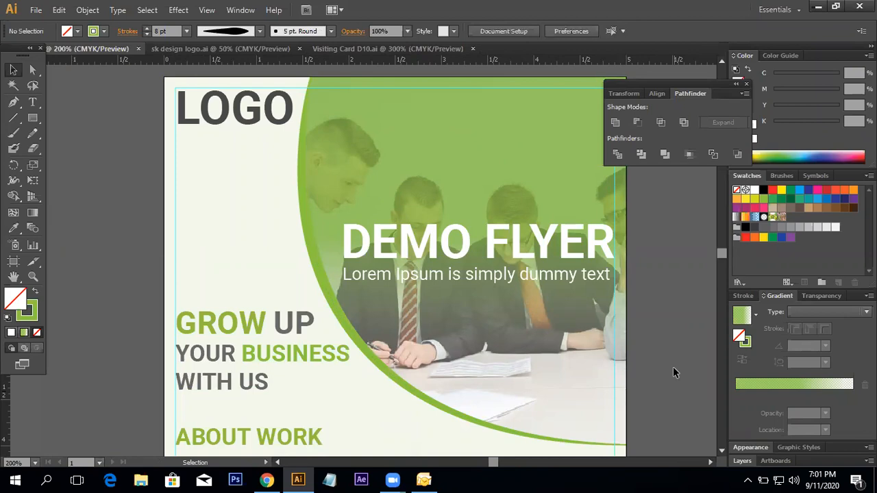
Try the double-bulge variable width profile on the curved green stroke along the header photo.
left_click(386, 300, "ctrl+alt")
left_click(386, 300, "ctrl+alt")
left_click_drag(376, 272, 373, 307)
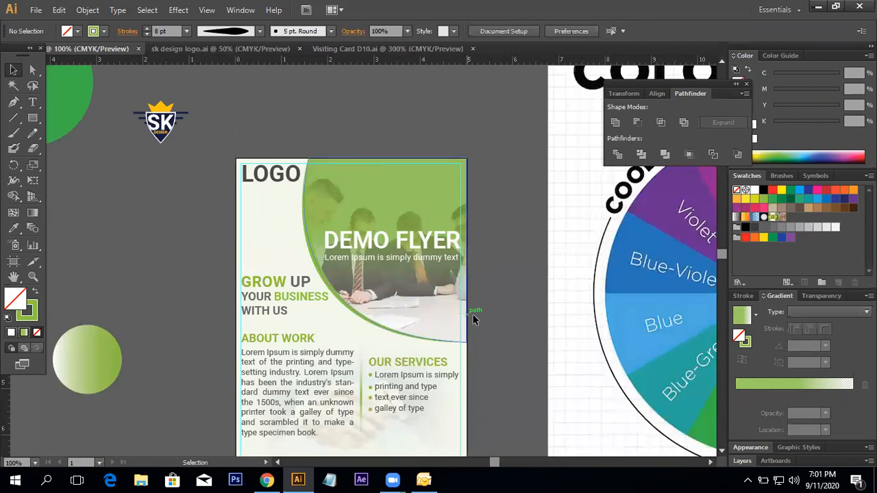
left_click(357, 315)
left_click(515, 293)
left_click_drag(417, 291, 495, 272)
left_click(438, 284, "ctrl")
left_click_drag(388, 288, 343, 346)
key("ctrl+z")
left_click(260, 32)
left_click(236, 82)
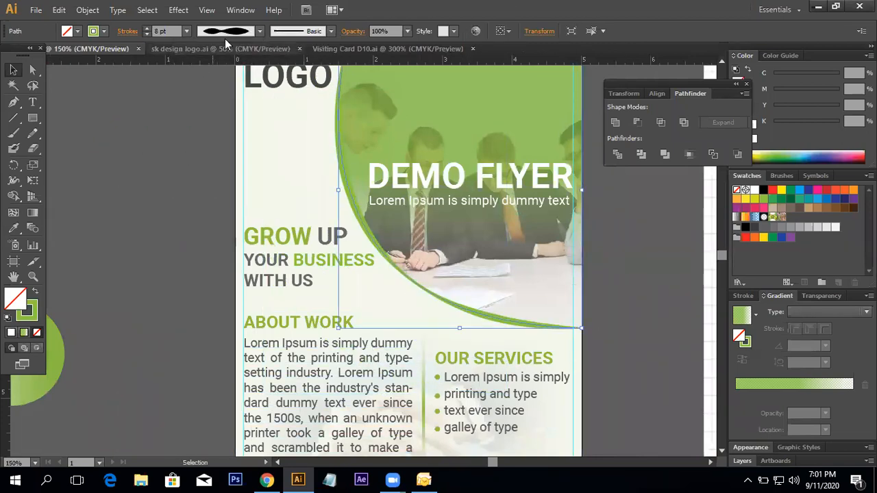
left_click(260, 32)
left_click(152, 179)
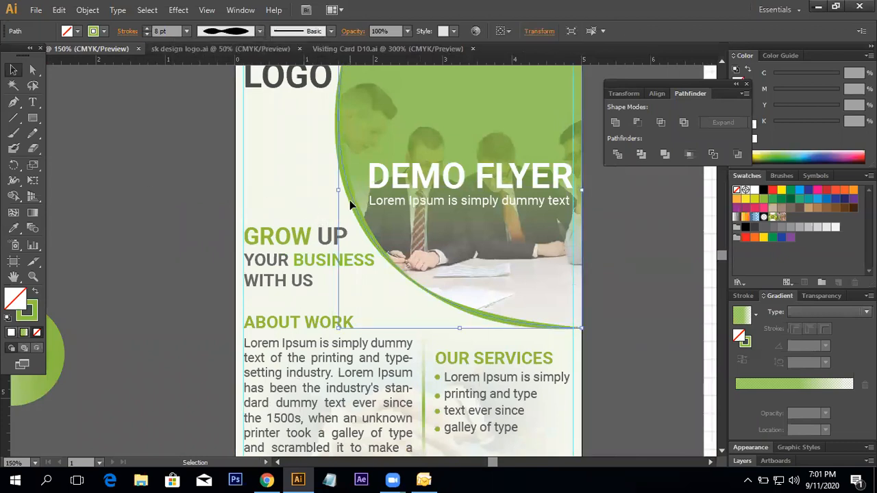
Give the header's curved green stroke the lens-shaped width profile tapered at both ends and a 5 pt weight.
left_click(259, 32)
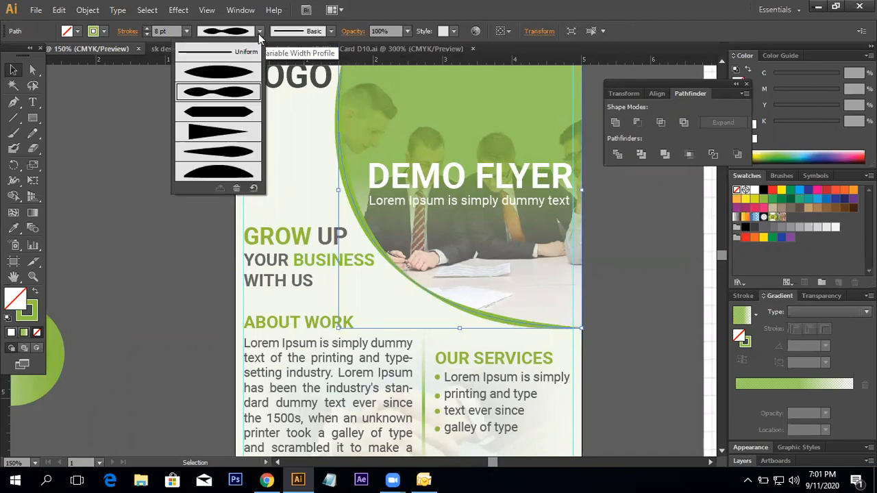
left_click(240, 72)
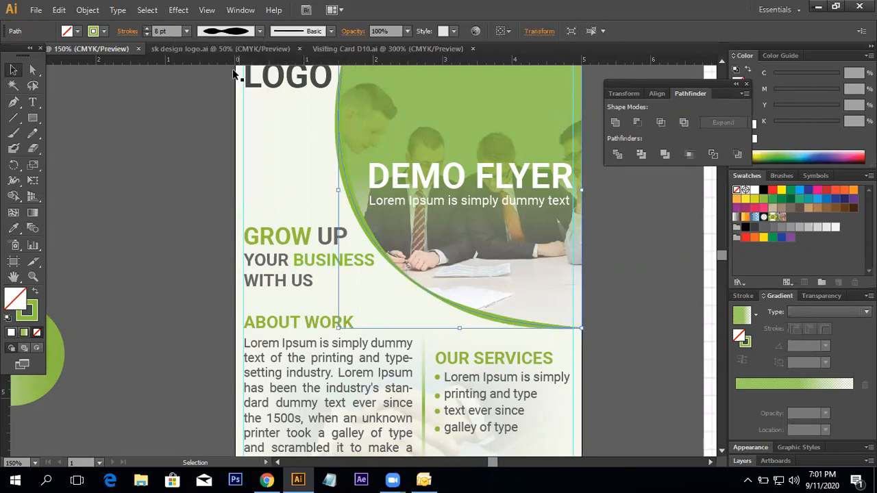
left_click(259, 31)
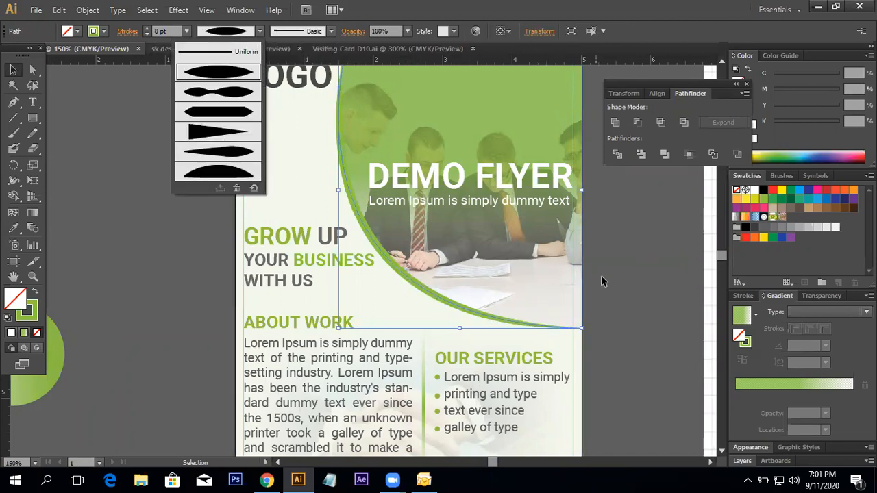
left_click(188, 33)
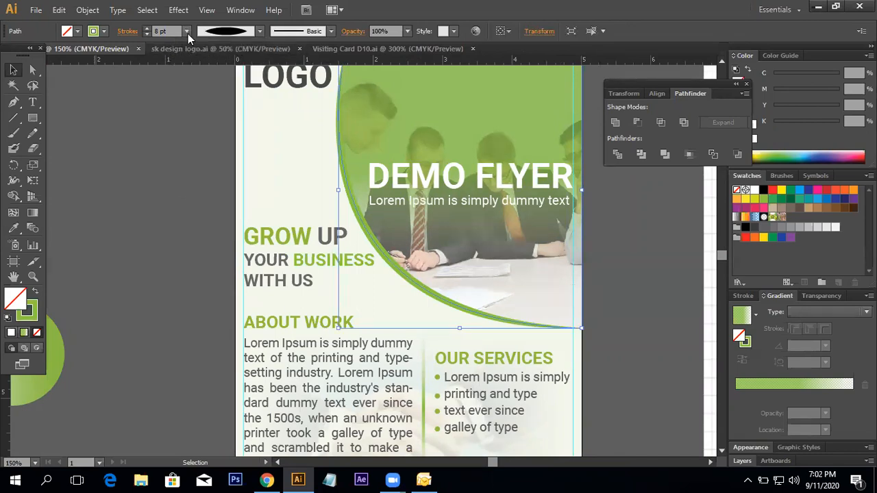
left_click(187, 35)
left_click(193, 159)
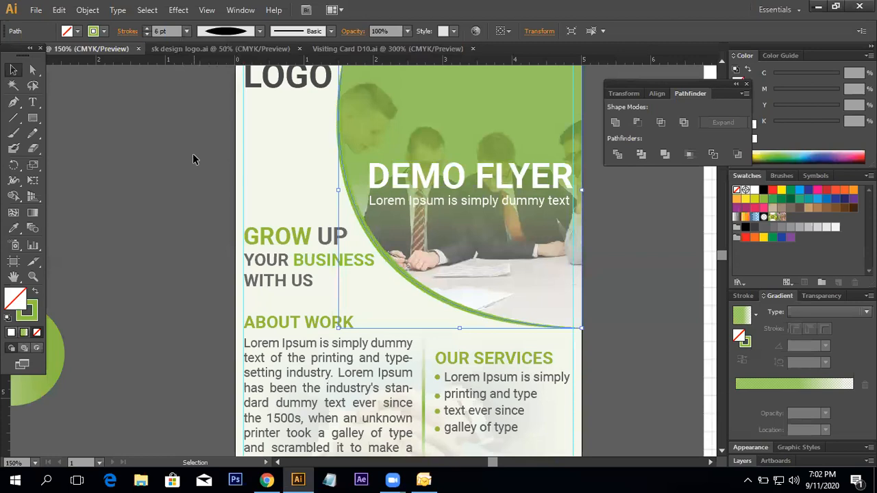
left_click(187, 32)
left_click(196, 143)
left_click(191, 151)
left_click_drag(620, 210, 530, 279)
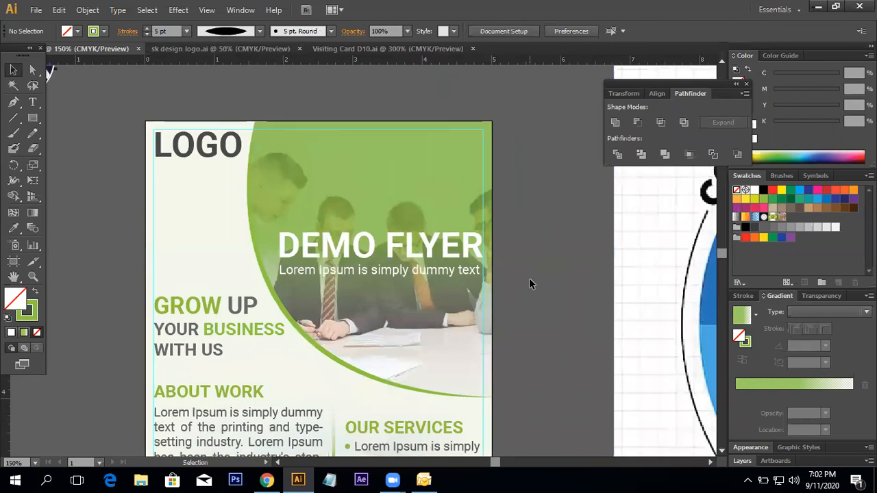
Move the "GROW UP YOUR BUSINESS WITH US" headline slightly down, closer to the ABOUT WORK heading.
left_click_drag(510, 398, 536, 277)
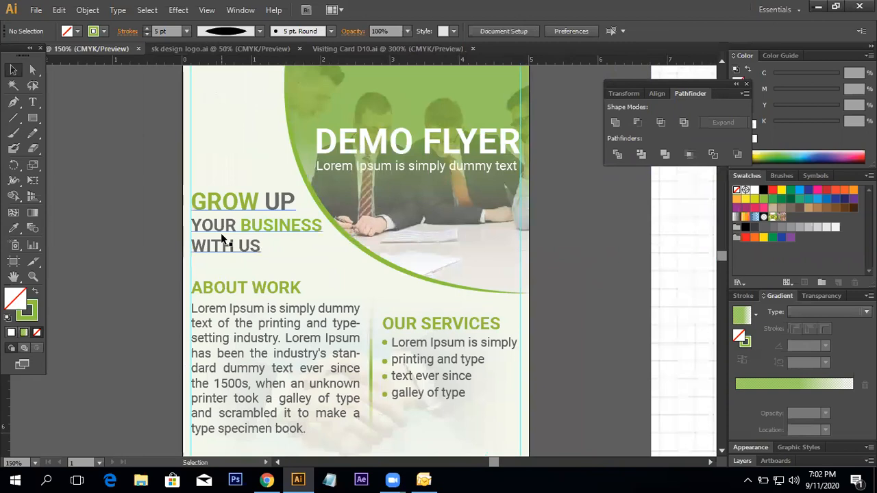
left_click(277, 231)
left_click_drag(278, 229, 278, 245)
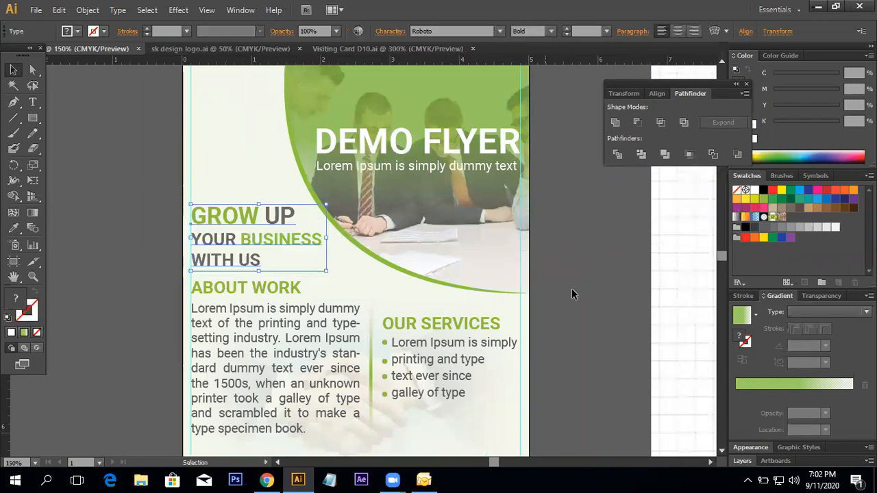
left_click(576, 314)
Move the ABOUT WORK text, OUR SERVICES list with its bullets and the vertical divider together slightly down toward the contact line.
left_click_drag(576, 314, 571, 289)
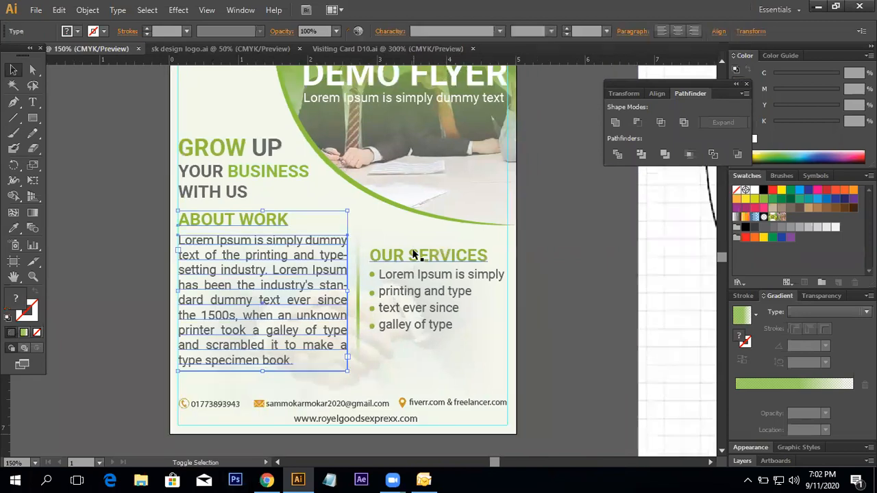
left_click(412, 257, "shift")
left_click(412, 274, "shift")
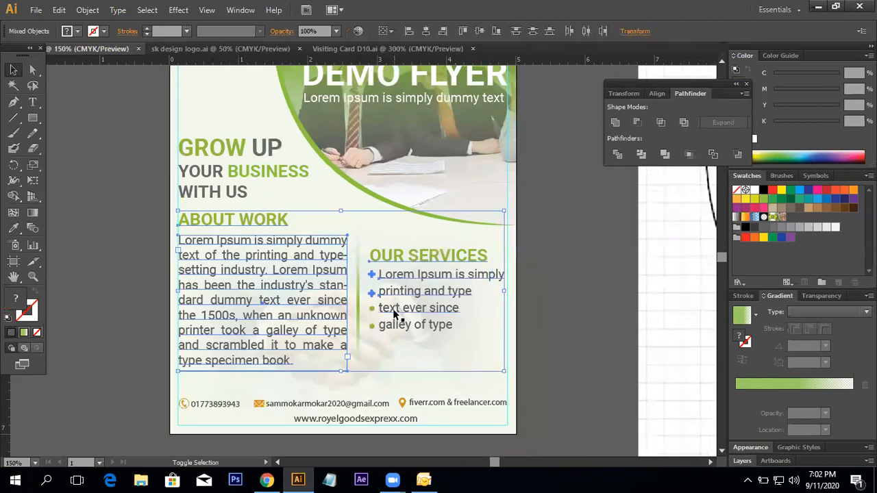
left_click(355, 305, "shift")
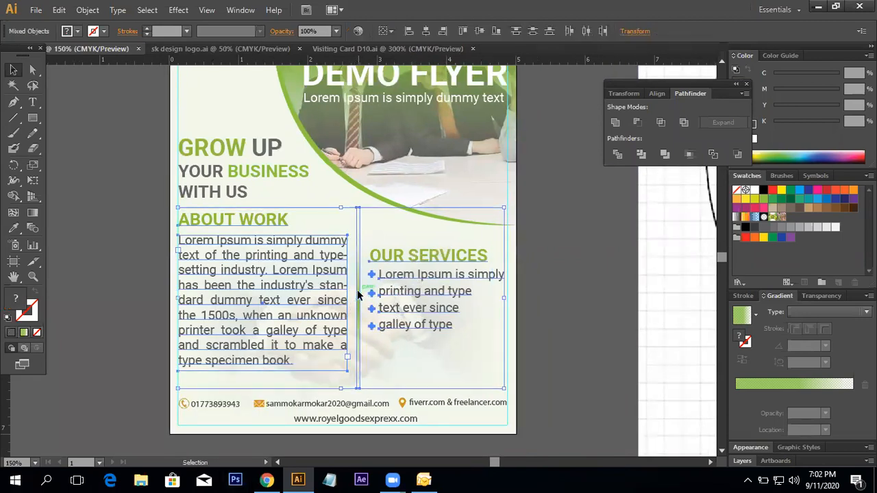
left_click_drag(358, 295, 357, 303)
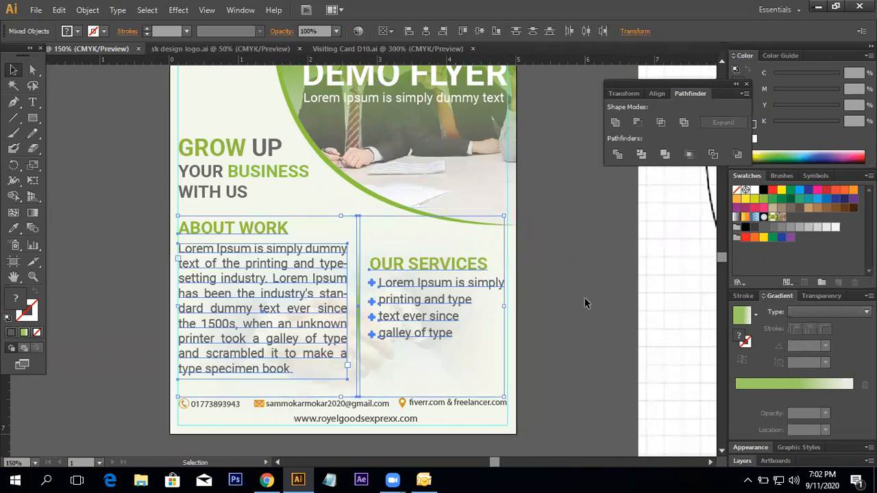
left_click(584, 301)
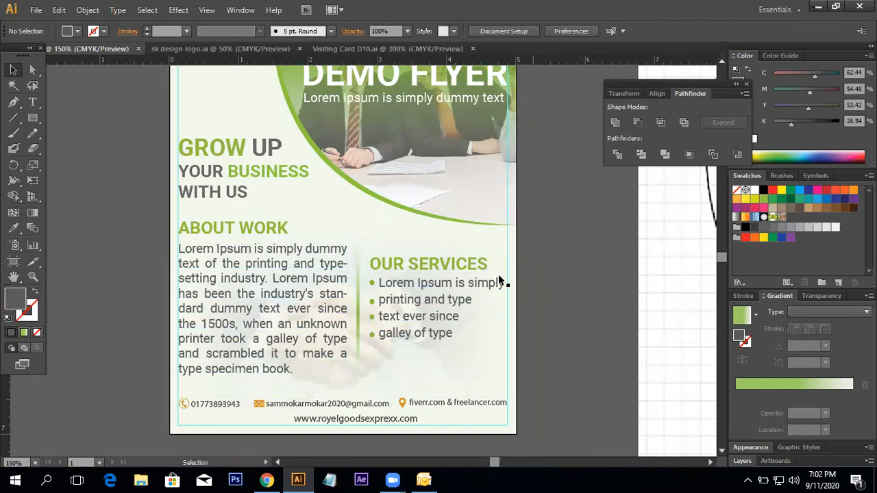
Draw a thin horizontal rectangle between the flyer's body text and the contact line.
scroll(566, 333, "up", 2)
scroll(566, 333, "up", 4)
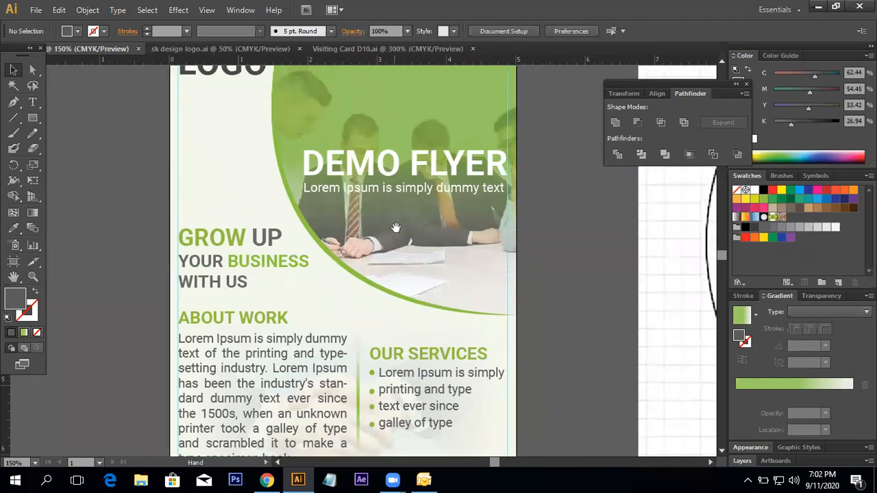
left_click_drag(376, 307, 395, 286)
key("ctrl+minus")
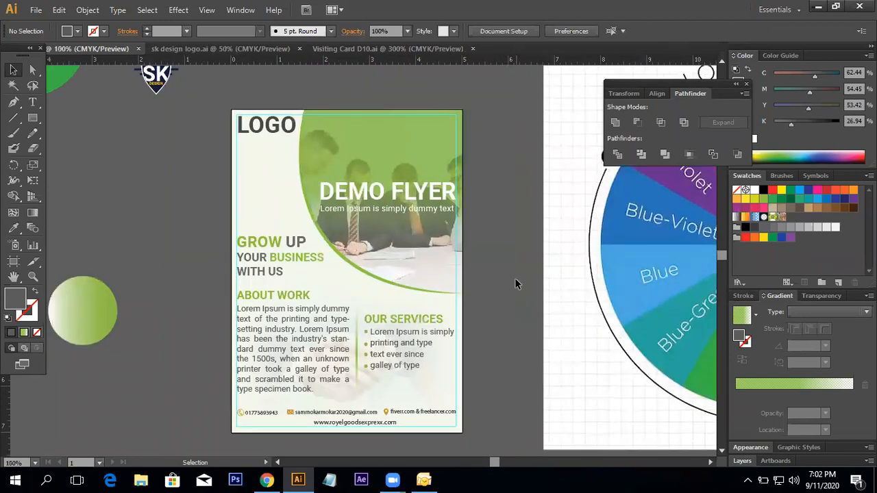
scroll(514, 278, "up", 1)
left_click(33, 117)
scroll(205, 274, "down", 4)
scroll(253, 272, "up", 2)
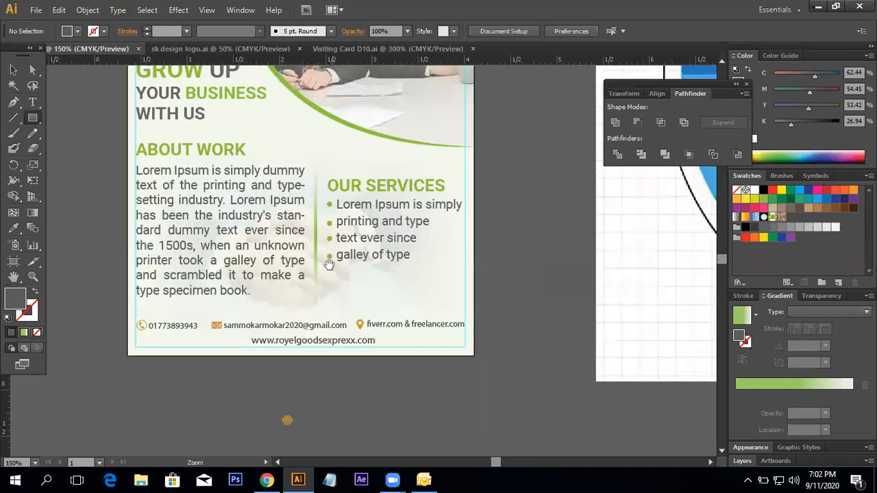
left_click_drag(254, 267, 444, 273)
Copy the vertical divider's fading green gradient onto the thin horizontal rectangle with the Eyedropper.
left_click(15, 230)
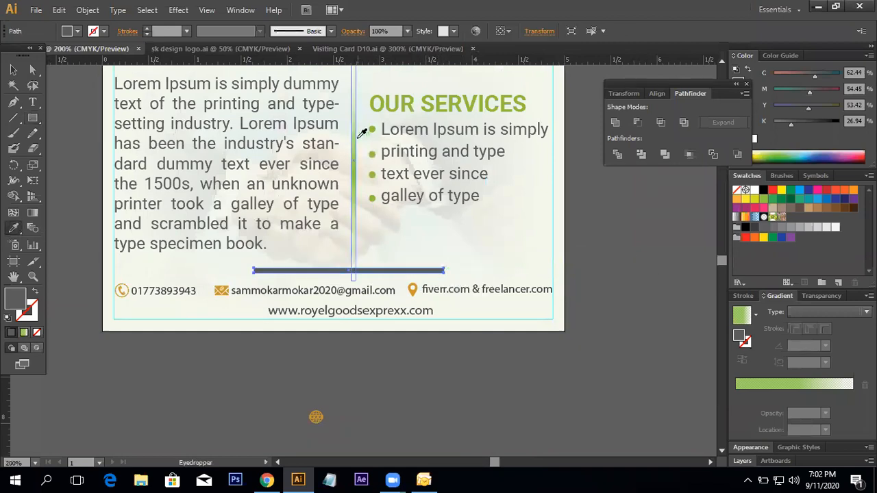
left_click(354, 139)
key("v")
left_click(652, 275)
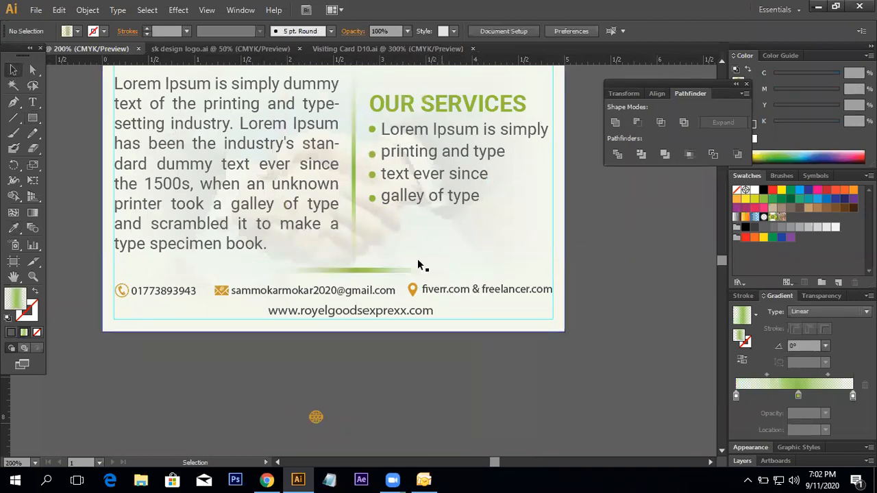
Move the green gradient bar to the flyer's bottom edge and stretch it across the full page width.
left_click_drag(366, 265, 367, 324)
left_click_drag(444, 330, 568, 332)
left_click(600, 323)
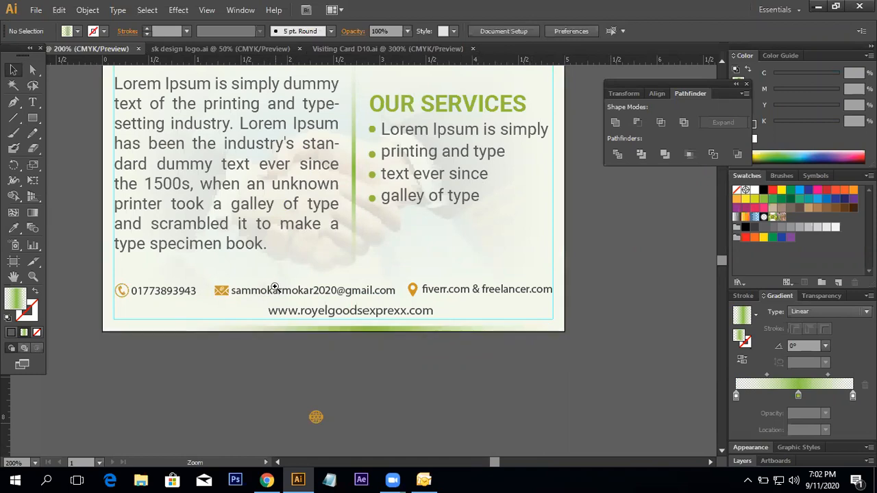
key("ctrl+plus")
left_click(146, 320)
left_click_drag(145, 321, 105, 320)
left_click(330, 394)
left_click_drag(431, 364, 260, 363)
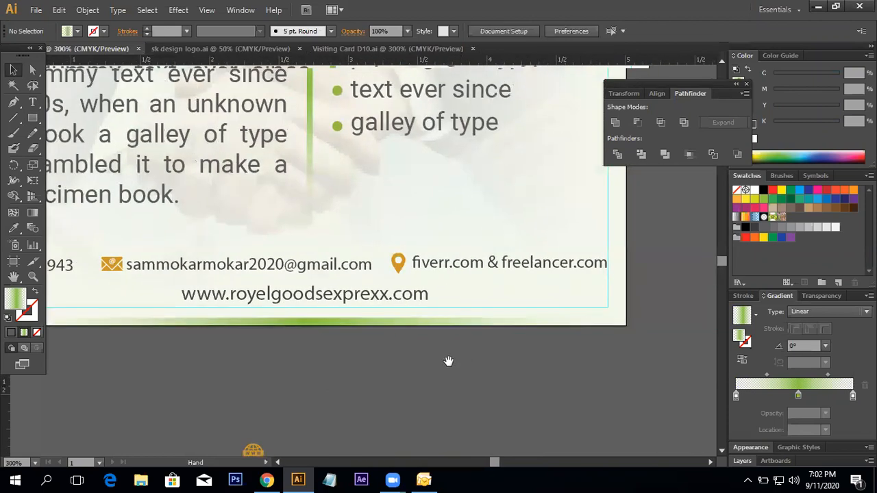
left_click(496, 323)
left_click_drag(631, 322, 627, 322)
left_click(671, 326)
Make the bottom gradient bar taller and align its lower edge exactly with the flyer's bottom edge.
left_click_drag(383, 351, 452, 366)
left_click(387, 340)
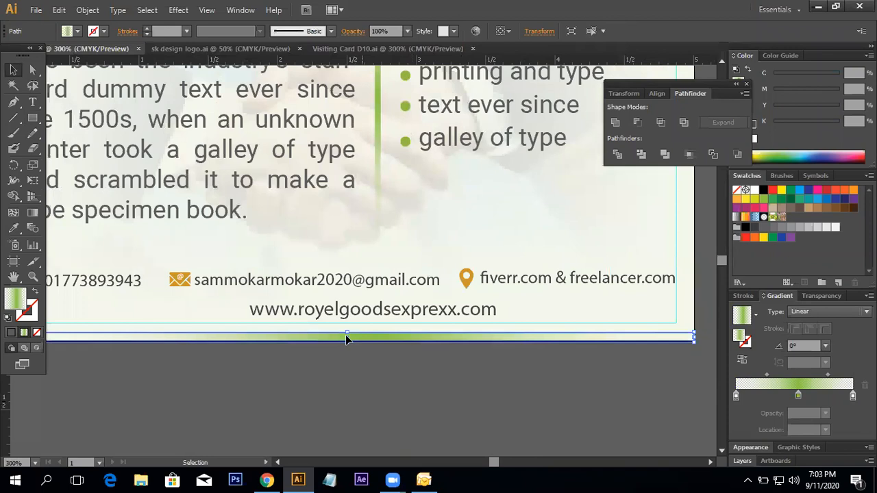
left_click_drag(347, 334, 346, 324)
left_click(372, 370)
left_click_drag(383, 366, 398, 368)
left_click(392, 339)
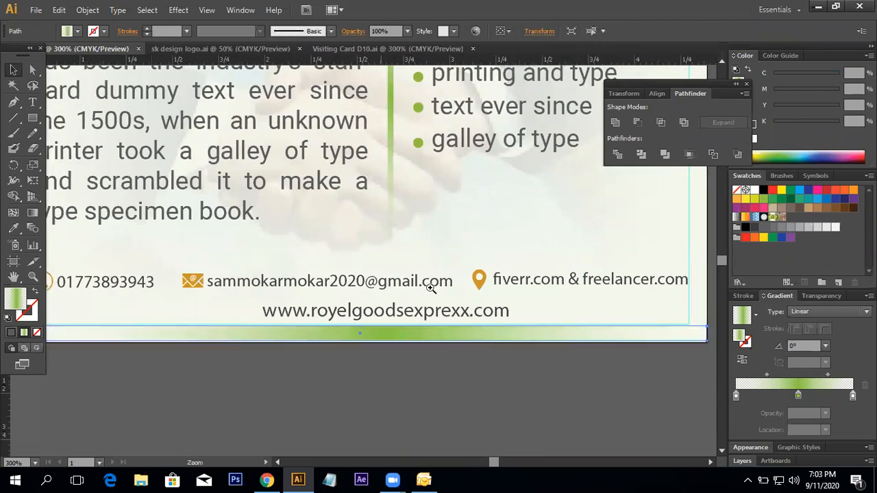
scroll(374, 309, "up", 3)
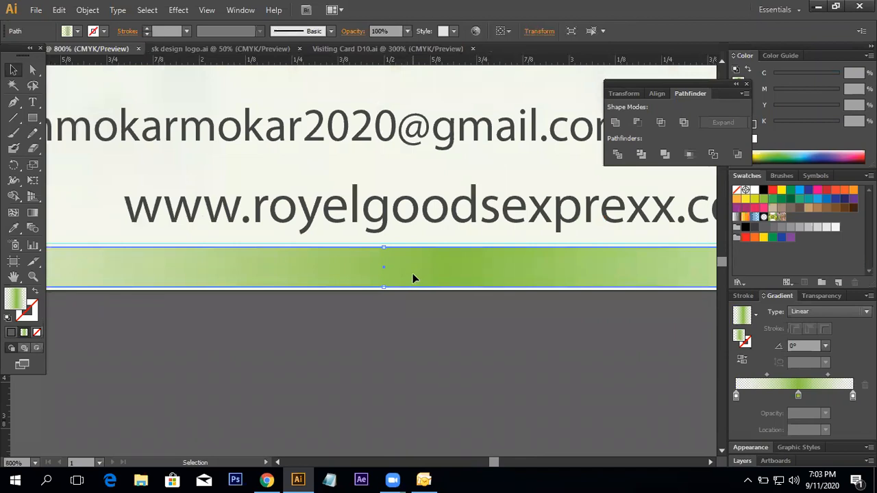
left_click_drag(412, 274, 412, 277)
left_click(420, 339)
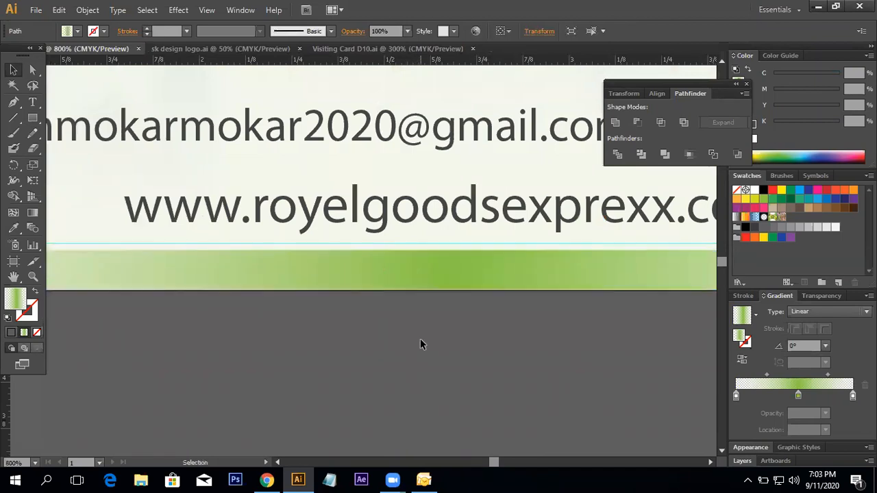
Widen the bottom bar's solid green area by moving its gradient midpoints outward to about 14% and 87%.
left_click(363, 251, "ctrl+alt")
left_click(363, 251, "ctrl+alt")
left_click(363, 251, "ctrl+alt")
left_click(363, 251, "ctrl+alt")
left_click_drag(375, 339, 385, 374)
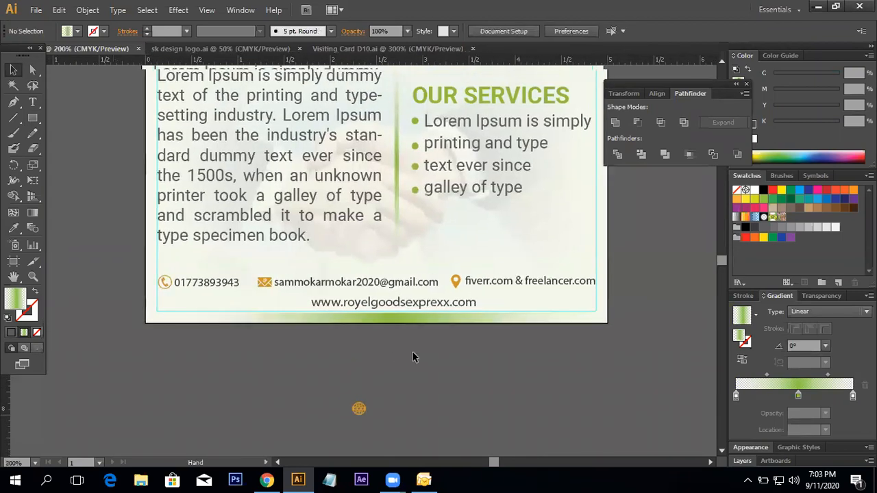
left_click(423, 323)
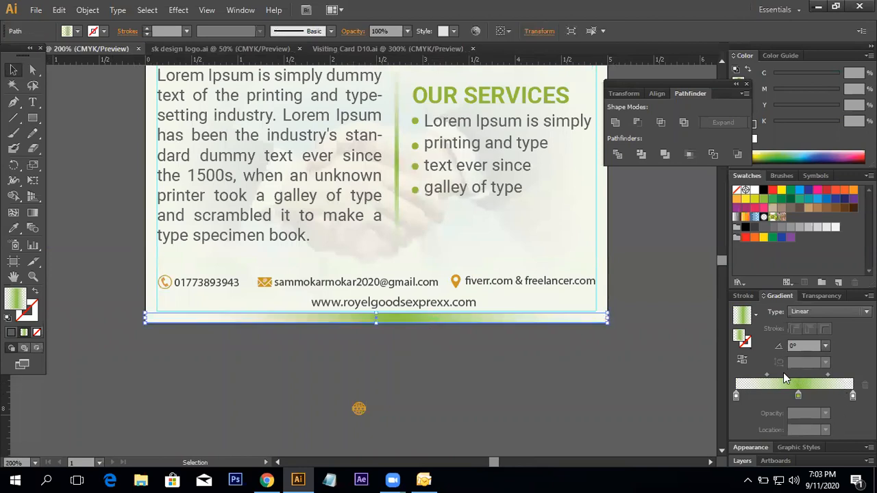
left_click_drag(766, 376, 743, 374)
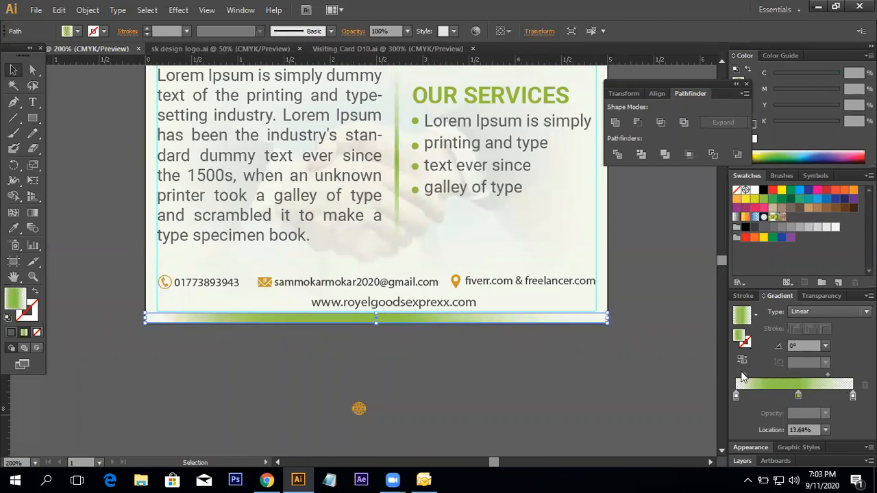
left_click_drag(833, 375, 846, 375)
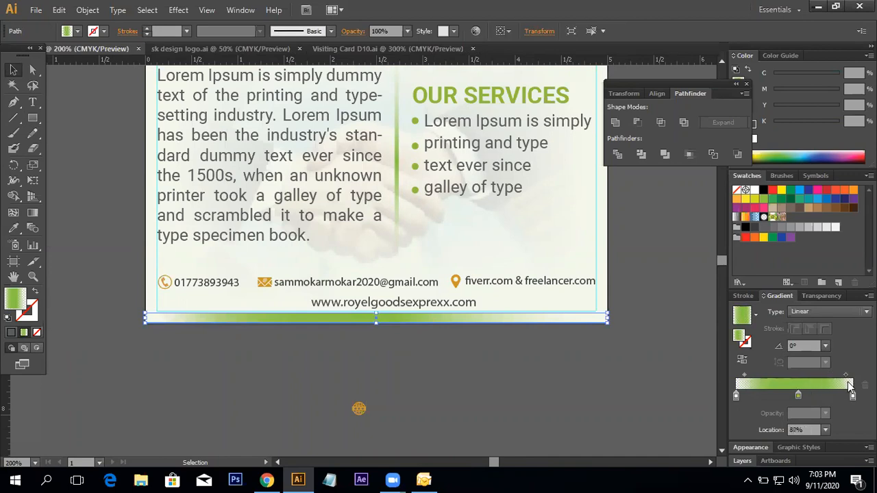
left_click(467, 366)
Shift the website address line slightly up, away from the bottom gradient bar.
left_click_drag(467, 365, 457, 385)
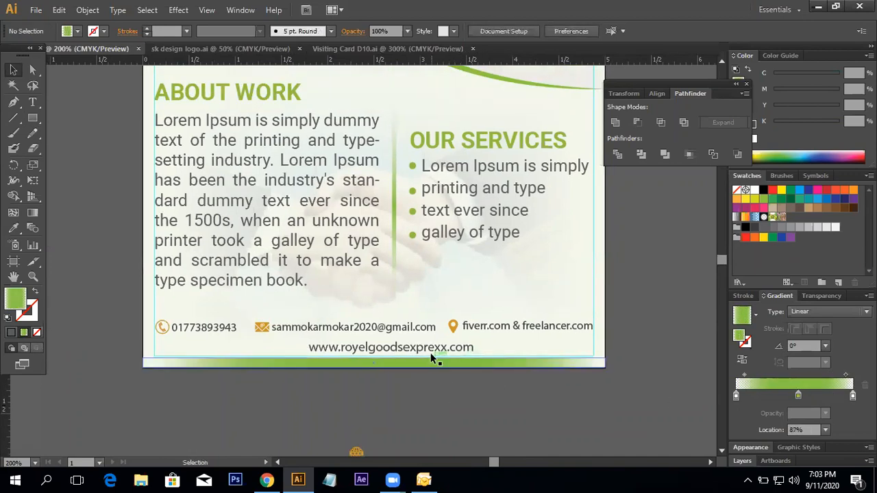
left_click(429, 349)
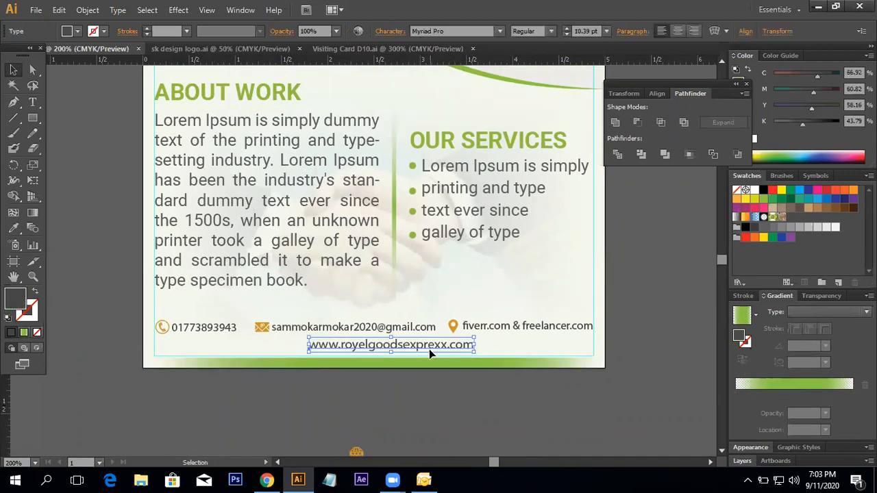
left_click(450, 379)
left_click(372, 272, "ctrl+alt")
left_click(373, 273, "ctrl+alt")
left_click_drag(307, 315, 257, 453)
left_click_drag(465, 291, 438, 298)
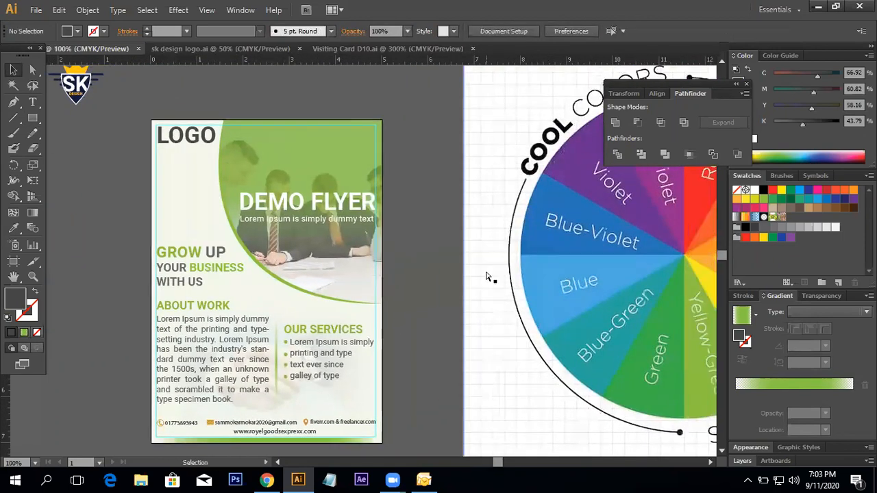
left_click(36, 10)
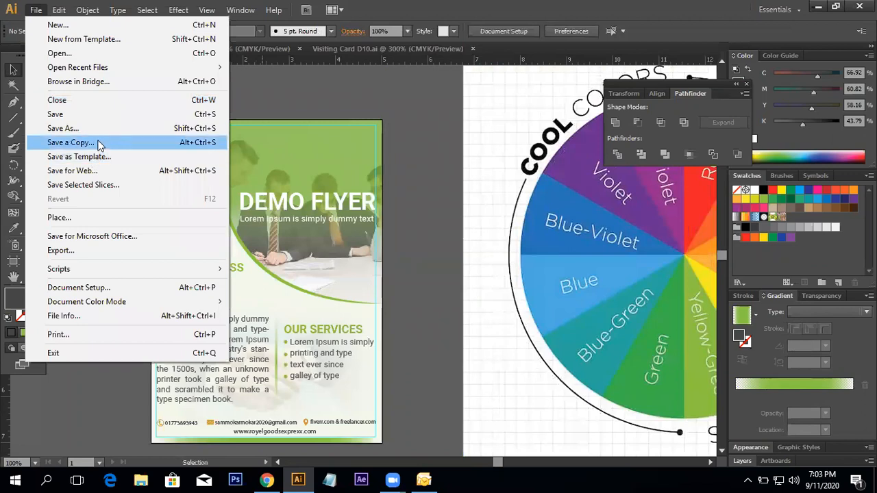
left_click(408, 166)
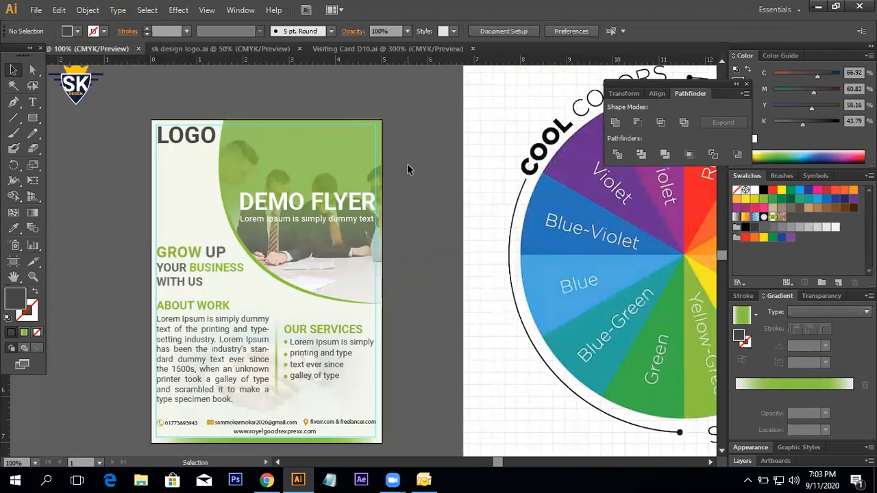
scroll(407, 168, "down", 1)
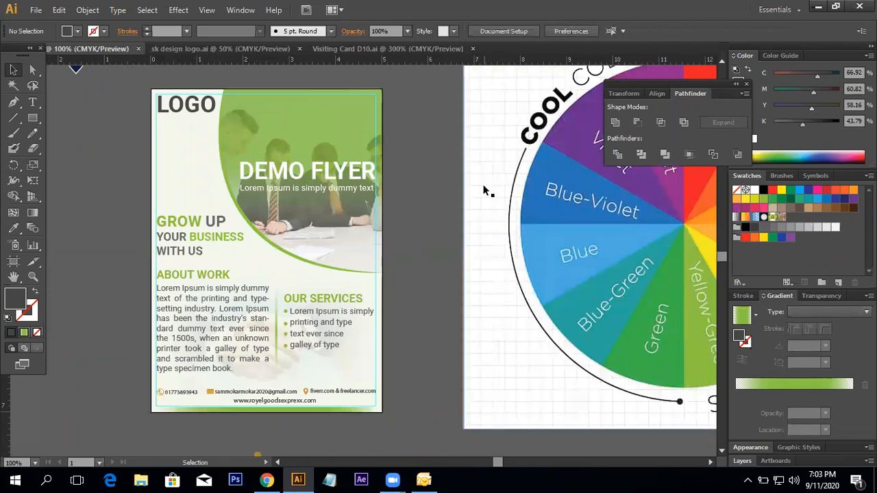
Save the flyer to the Desktop as an Illustrator CS6 file named "178.ai 2nd class", keeping the existing 178.ai file.
left_click(43, 6)
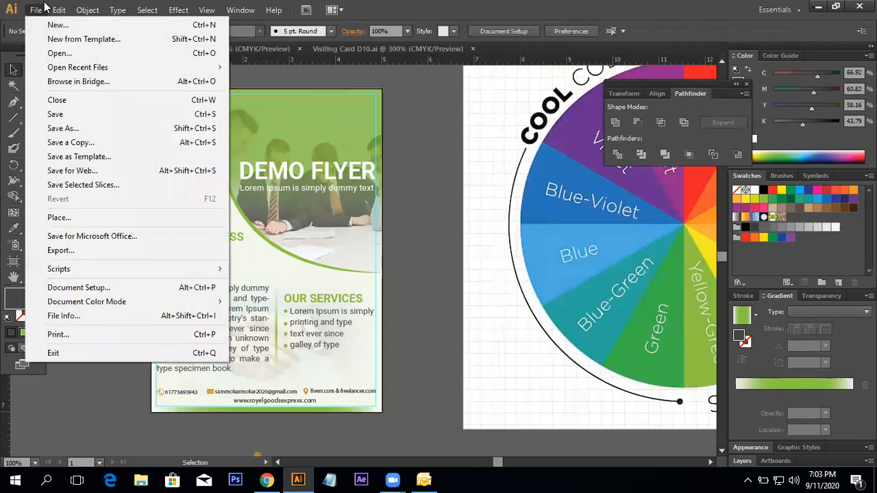
left_click(65, 128)
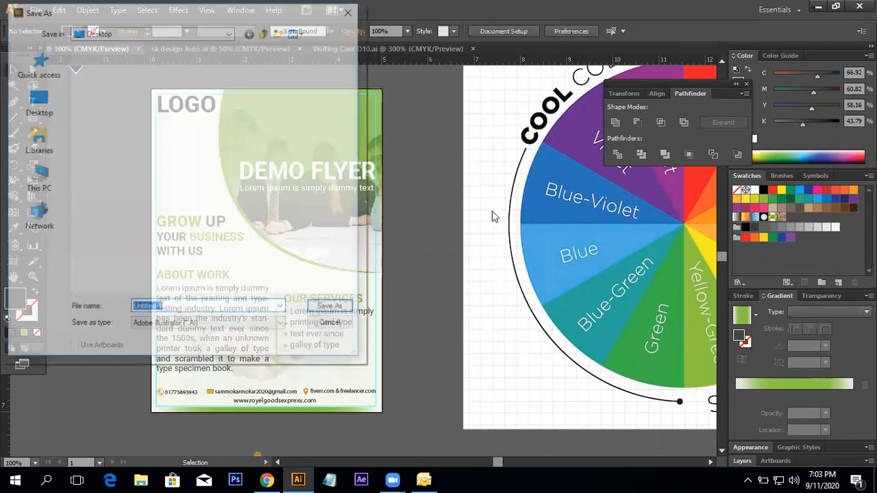
left_click(38, 103)
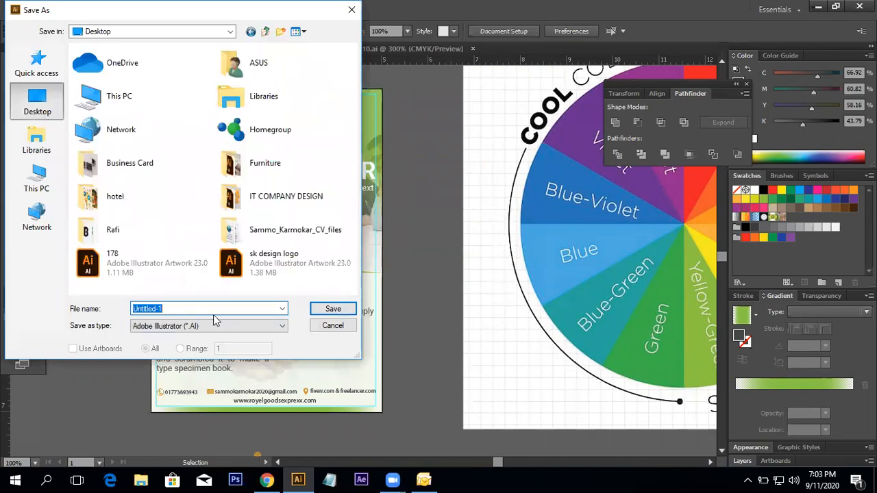
key("BackSpace")
type("178")
left_click(355, 311)
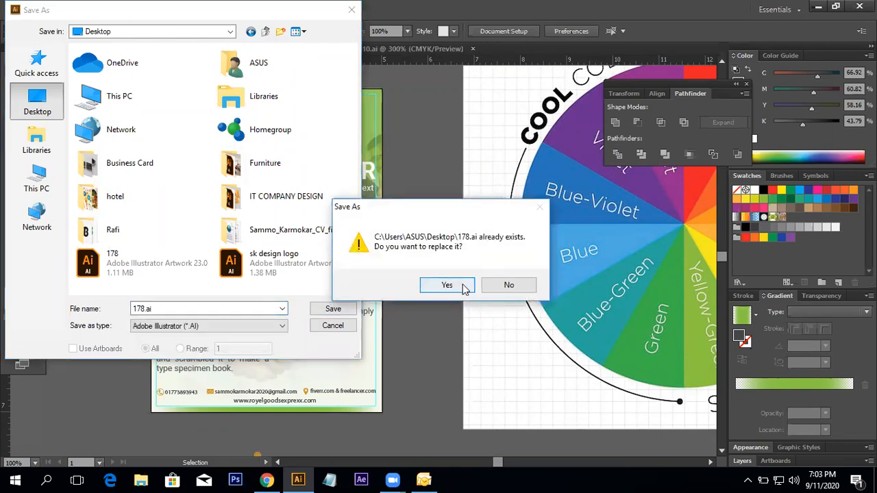
left_click(511, 286)
left_click(211, 311)
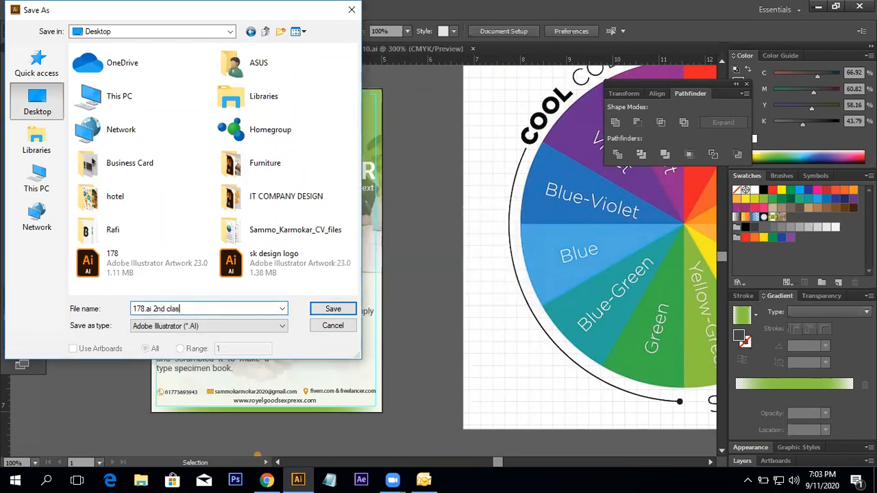
key("Return")
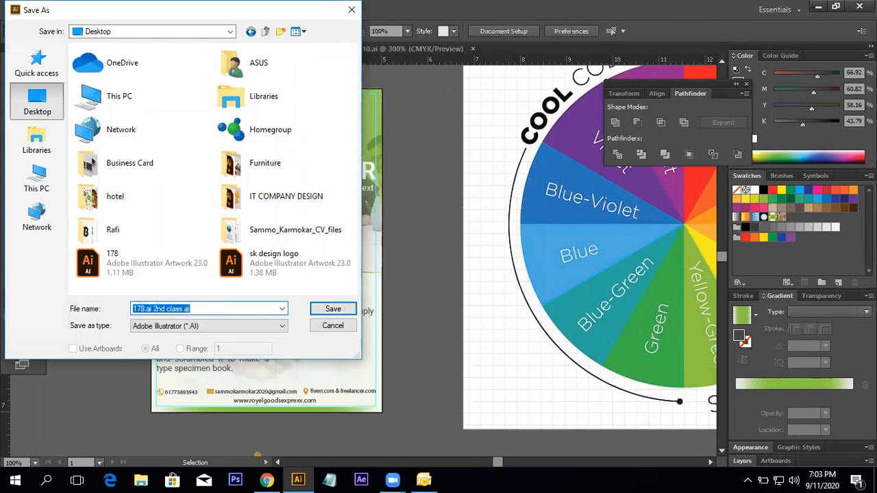
left_click(316, 313)
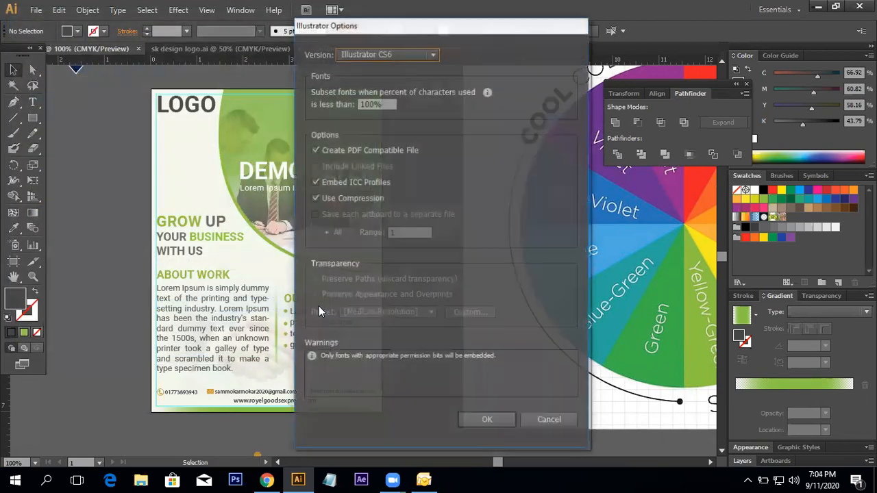
left_click(504, 429)
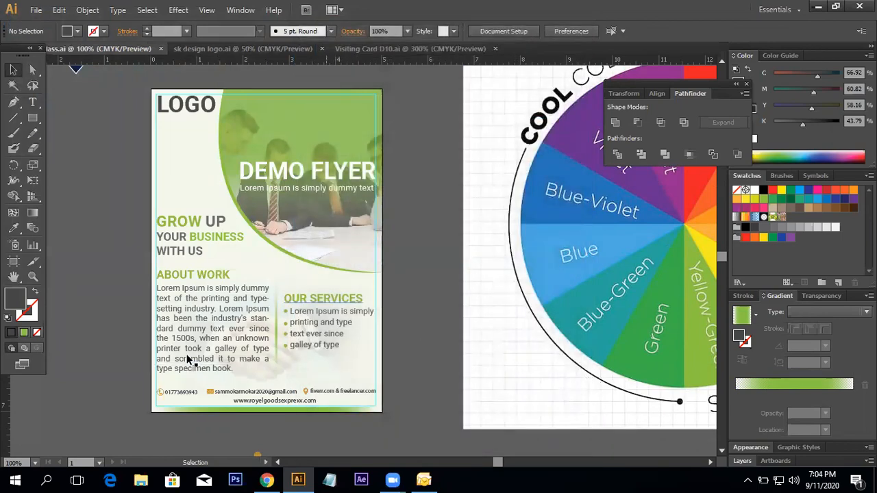
Export all artboards to the Desktop as JPEGs named "178.ai 2nd class", using CMYK, maximum quality 10 and medium 150 ppi resolution.
left_click_drag(270, 255, 350, 257)
left_click(350, 257, "ctrl+alt")
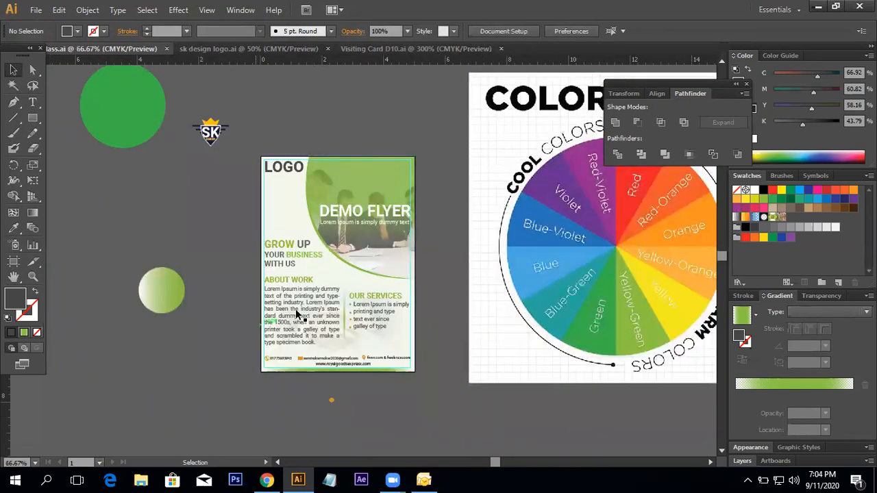
left_click(35, 9)
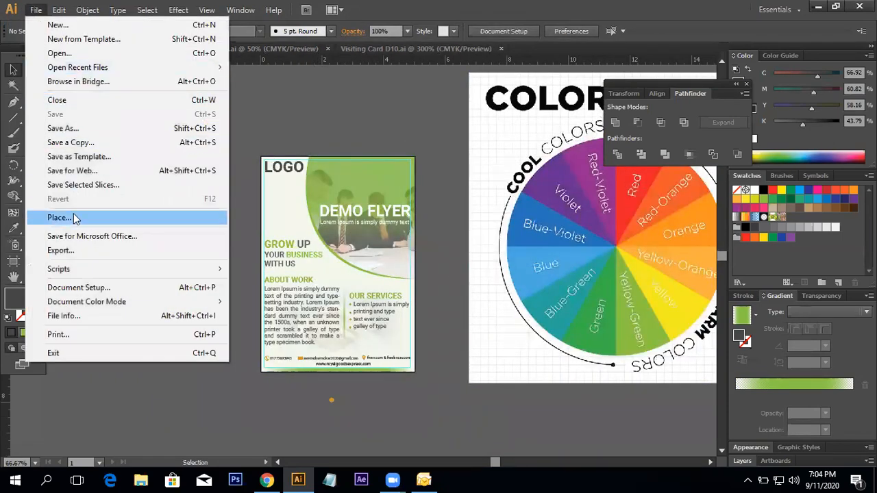
left_click(311, 131)
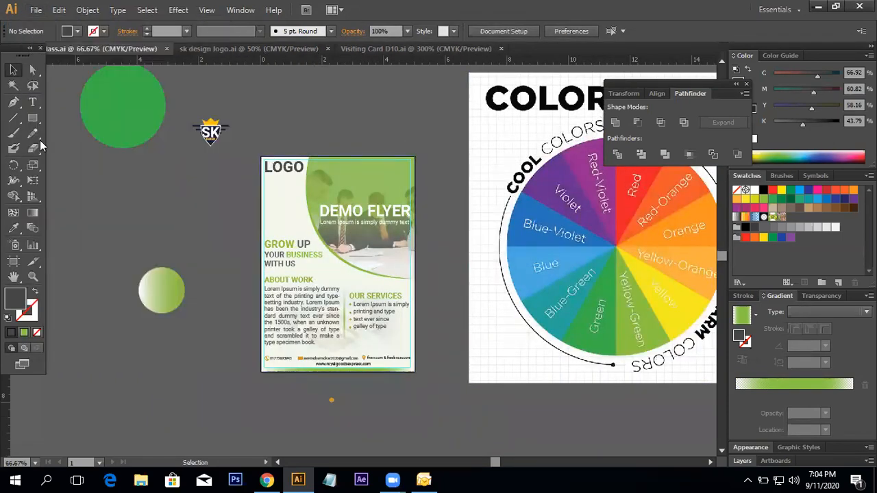
left_click(39, 9)
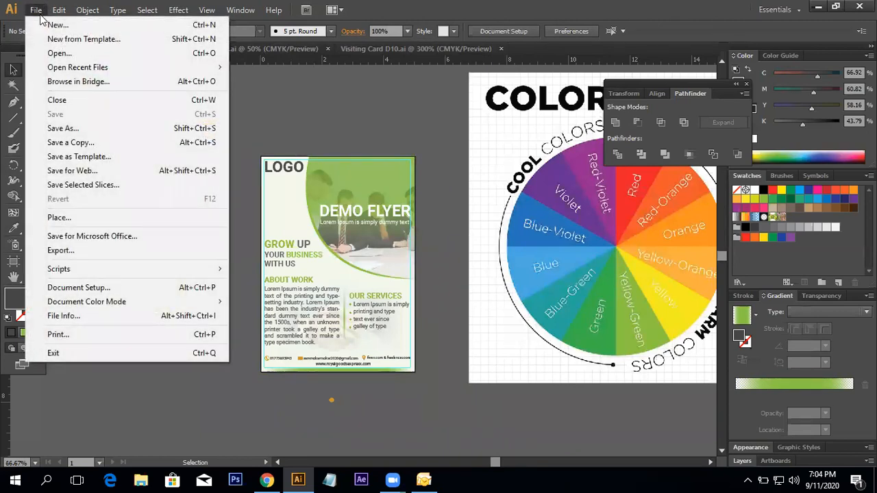
left_click(72, 249)
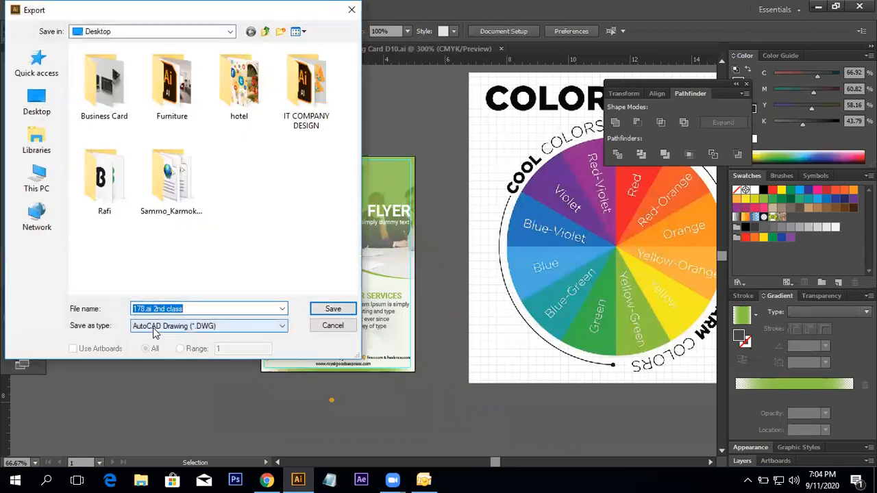
left_click(156, 333)
left_click(163, 366)
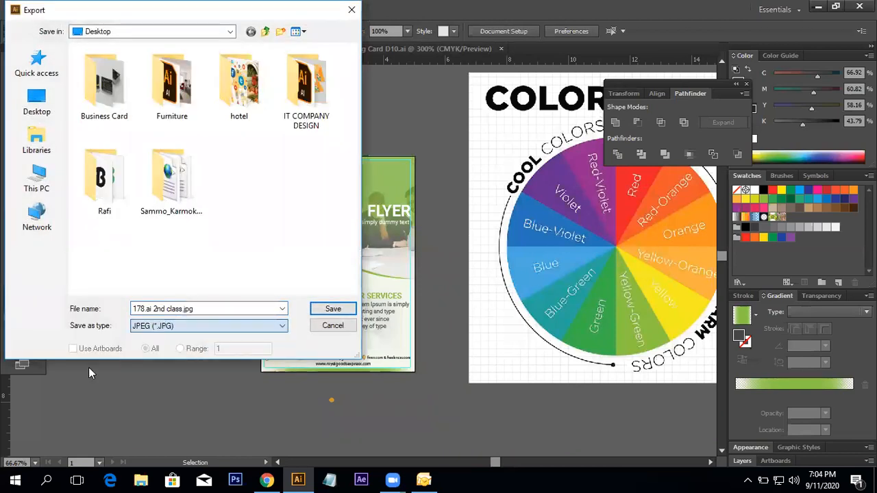
left_click(73, 350)
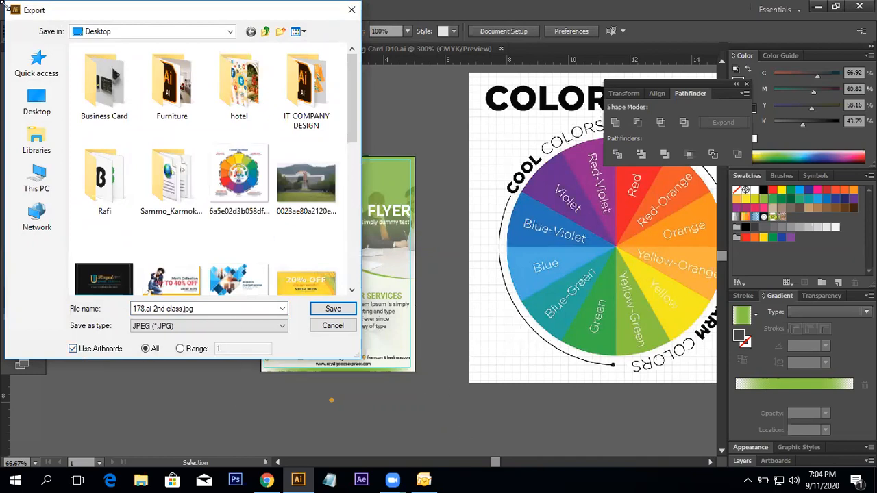
left_click(37, 103)
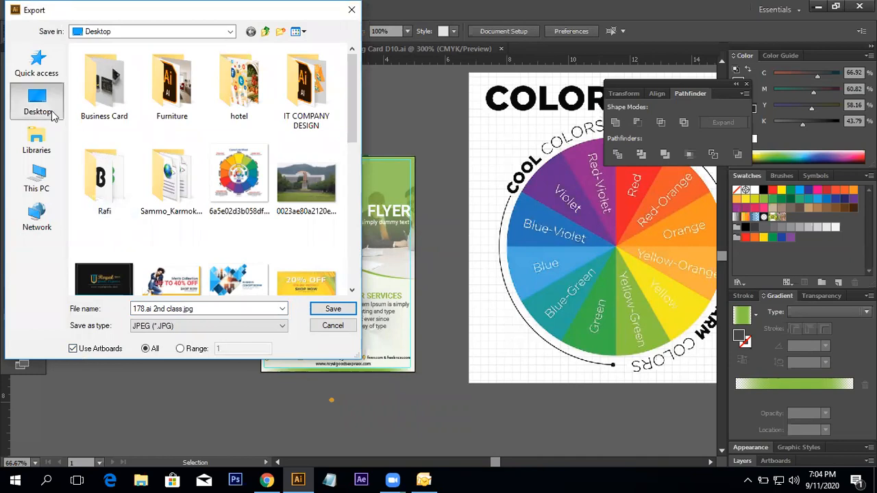
left_click(331, 310)
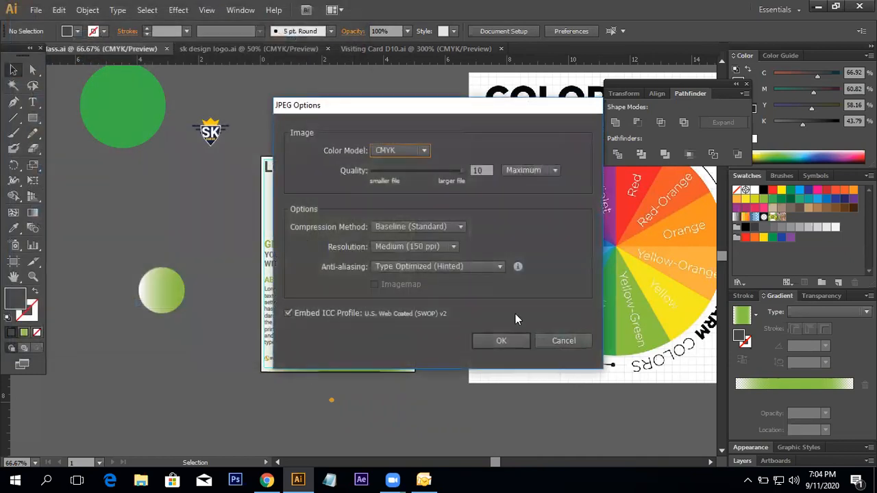
left_click(505, 341)
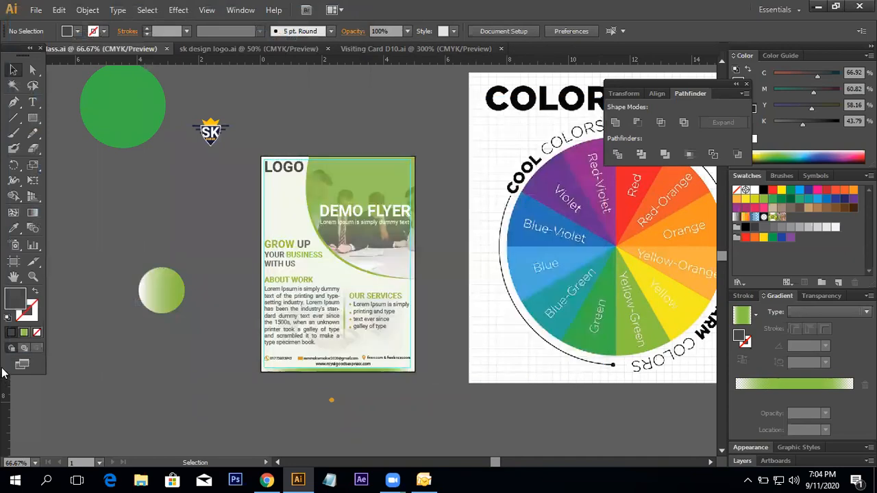
Go to the Windows desktop and open the exported flyer image "178.ai 2nd class-01.jpg" to check it.
left_click(817, 6)
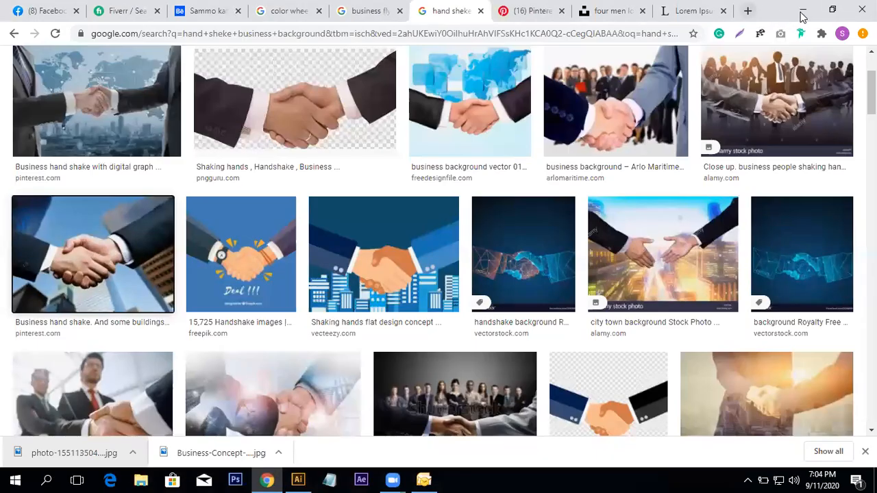
left_click(802, 11)
double_click(412, 92)
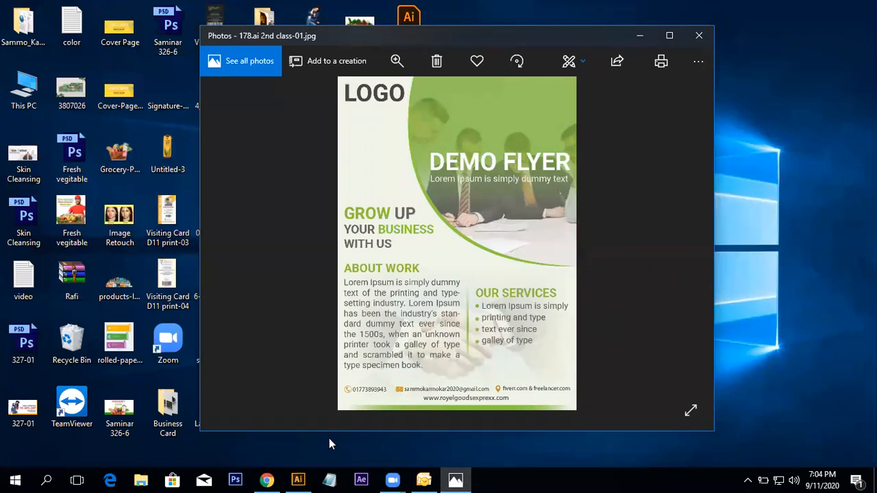
Switch back to Illustrator and preview the flyer as a web-optimised JPEG in Save for Web, closing it without saving.
left_click(298, 480)
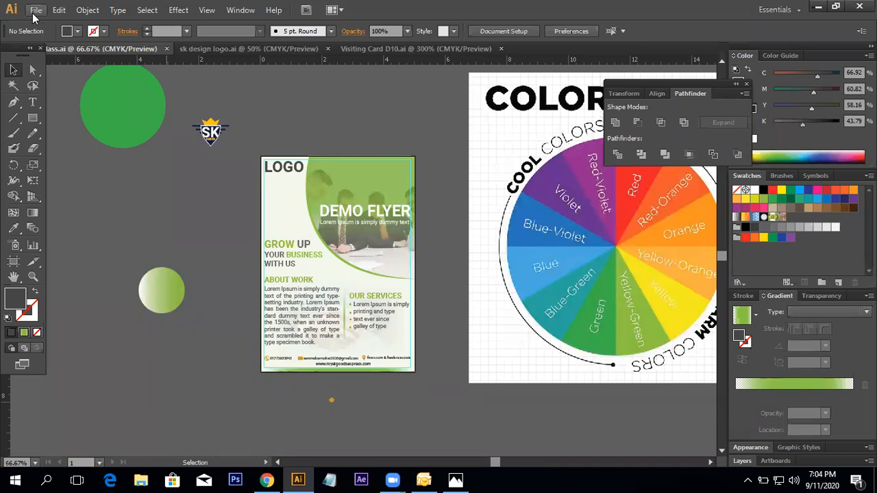
left_click(35, 11)
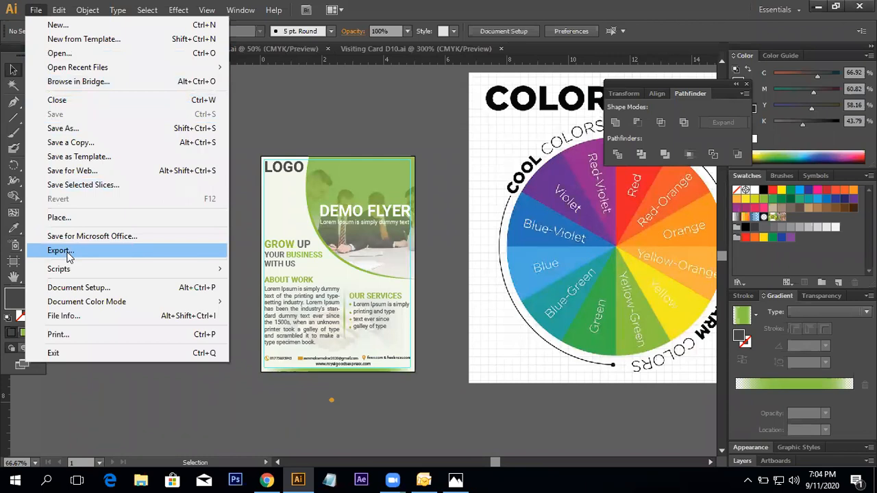
left_click(97, 176)
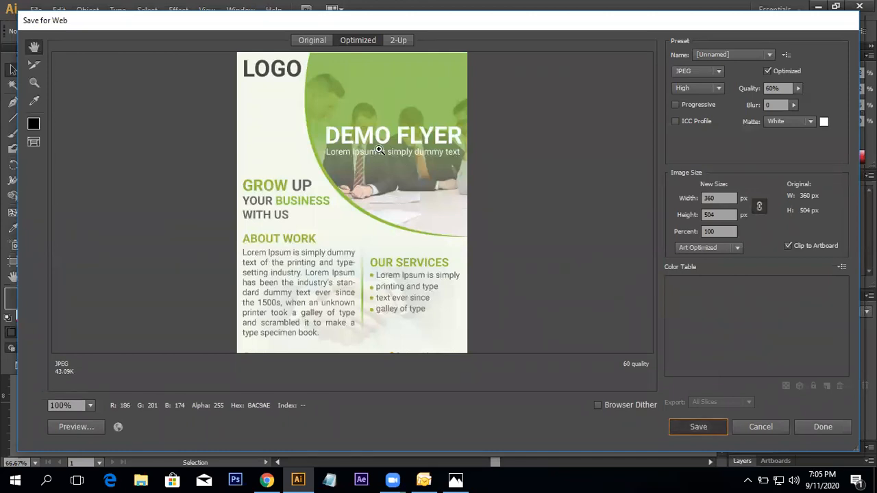
scroll(380, 130, "up", 3)
left_click_drag(379, 110, 353, 235)
scroll(473, 189, "down", 2)
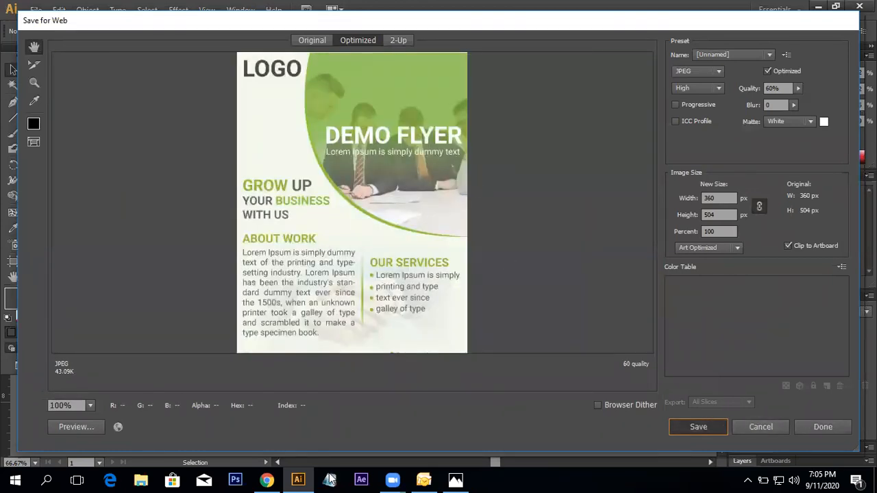
left_click(762, 425)
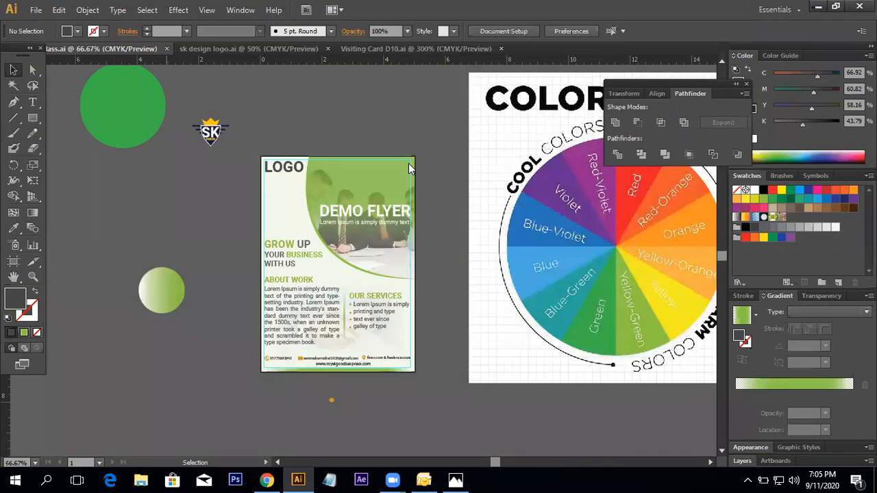
Inspect the header's curved left boundary at the flyer's top edge and select the green gradient shape.
left_click(274, 278)
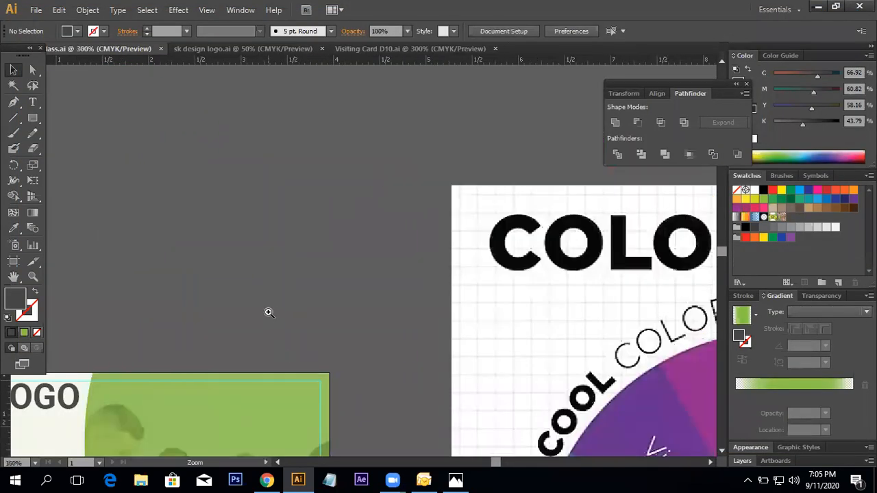
left_click(232, 272)
left_click(250, 199)
left_click(294, 260)
left_click(374, 368)
left_click(364, 303)
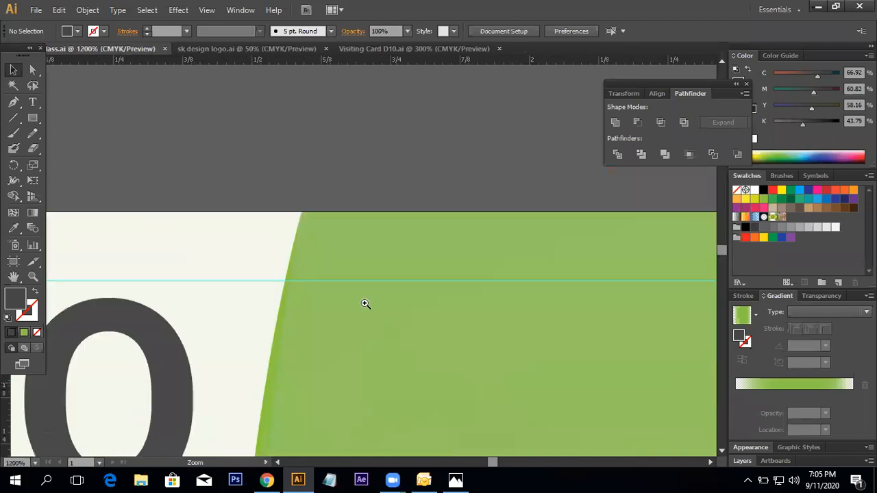
left_click(336, 253)
left_click(343, 165)
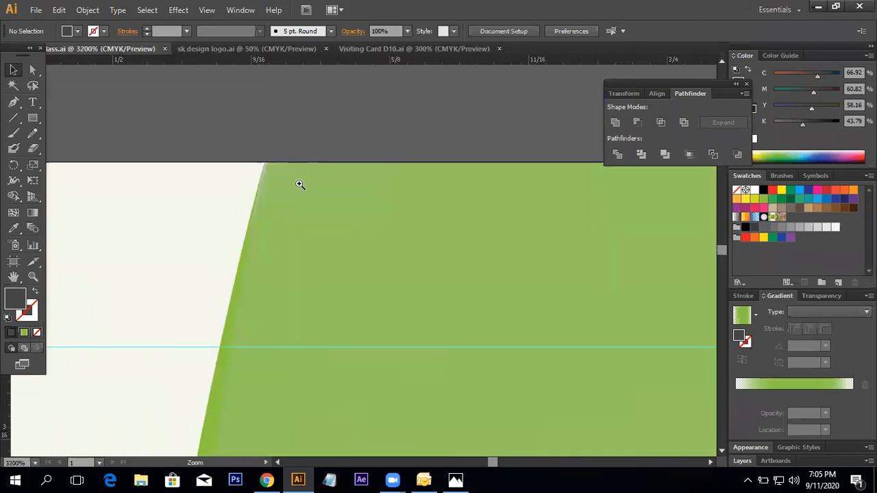
left_click(329, 226)
left_click(445, 302)
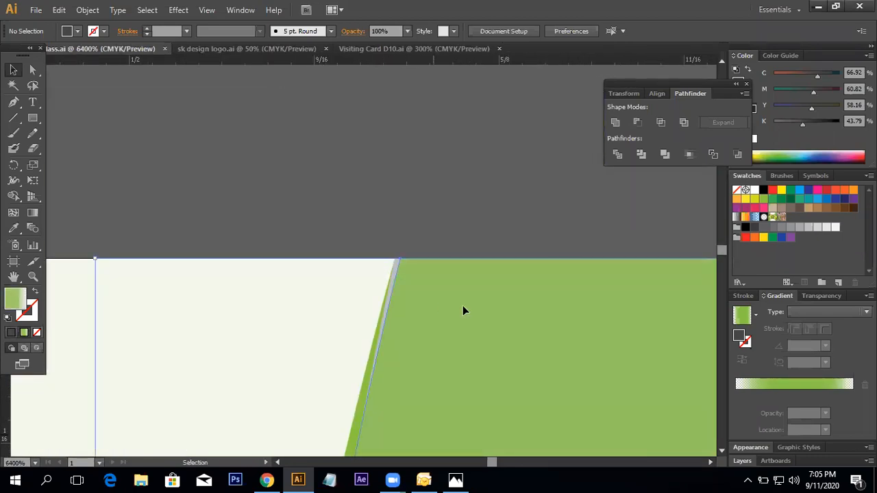
left_click(351, 237, "alt")
left_click(351, 237, "alt")
left_click(351, 237, "alt")
left_click(351, 237, "alt")
left_click(351, 237, "alt")
left_click(351, 237, "alt")
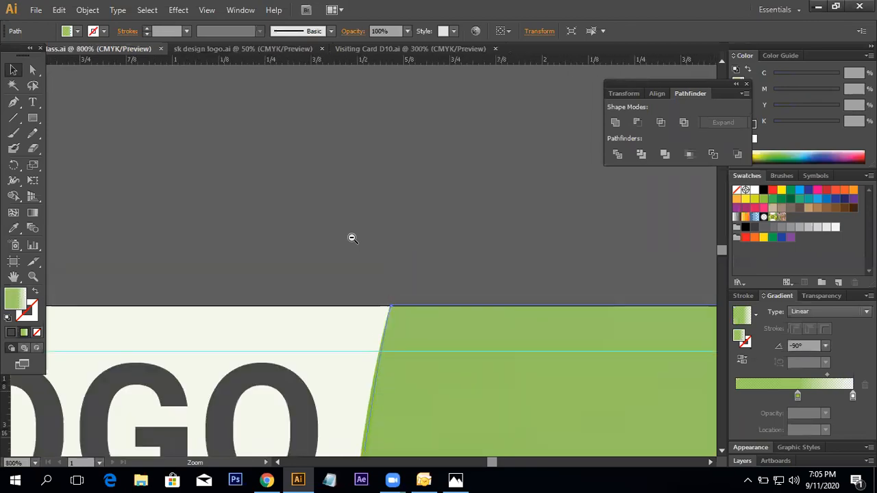
left_click(351, 237, "alt")
left_click(351, 237, "alt")
left_click(352, 237, "alt")
left_click(352, 237, "alt")
left_click(351, 237, "alt")
left_click(351, 237, "alt")
left_click(351, 237, "alt")
left_click(351, 237, "alt")
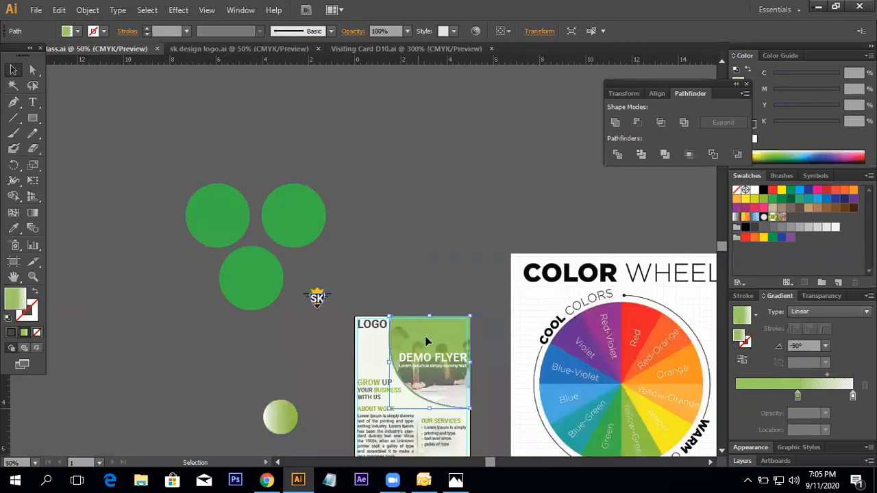
Deselect the green gradient shape and open the flyer in Save for Web with the whole page fitting in the preview.
left_click(426, 314)
left_click_drag(426, 312, 401, 249)
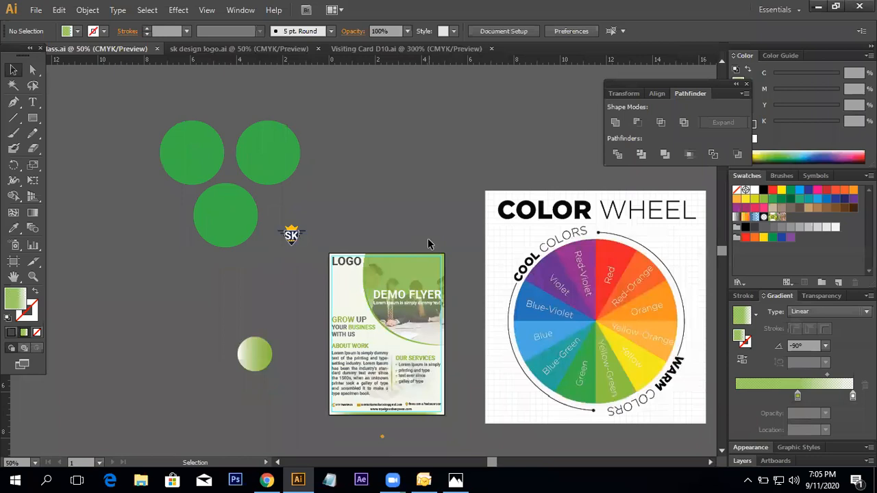
left_click(384, 340, "ctrl")
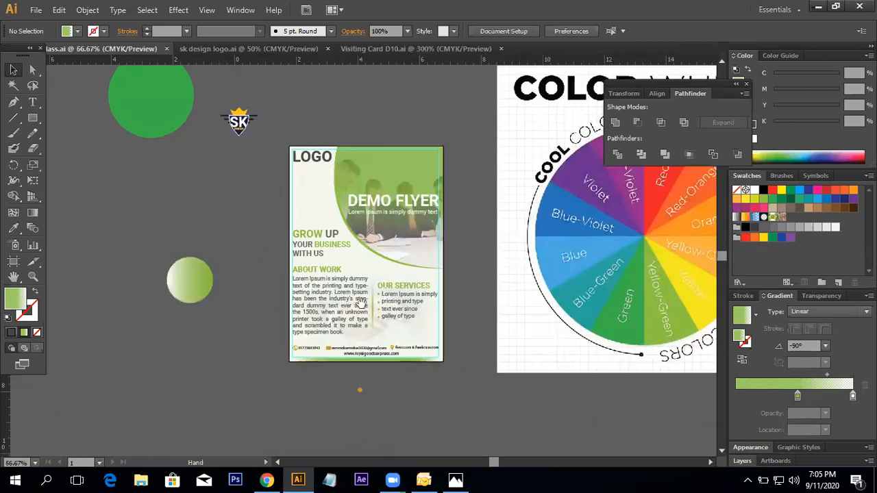
left_click_drag(409, 302, 355, 264)
left_click(355, 264, "ctrl")
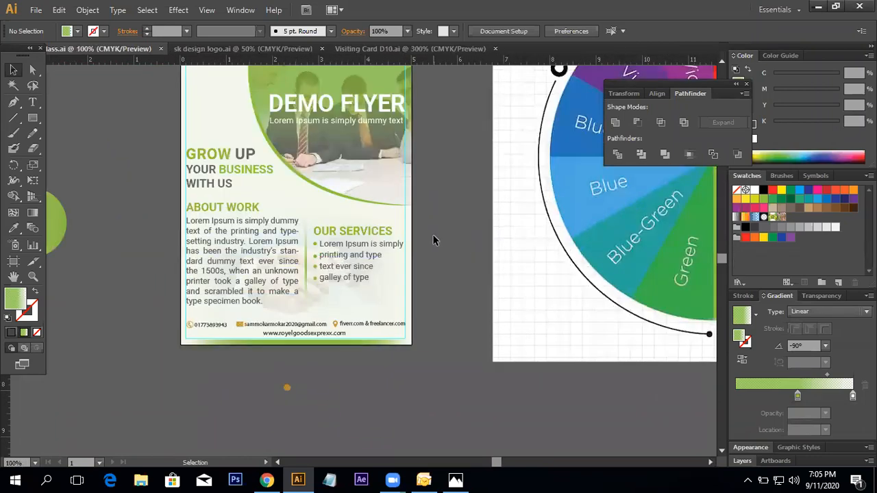
left_click_drag(432, 238, 442, 270)
left_click_drag(360, 264, 399, 332)
left_click(35, 10)
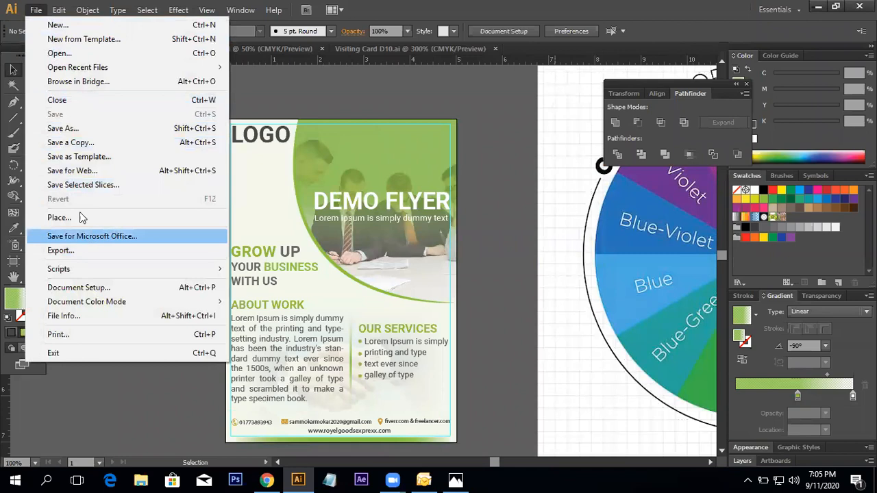
left_click(90, 175)
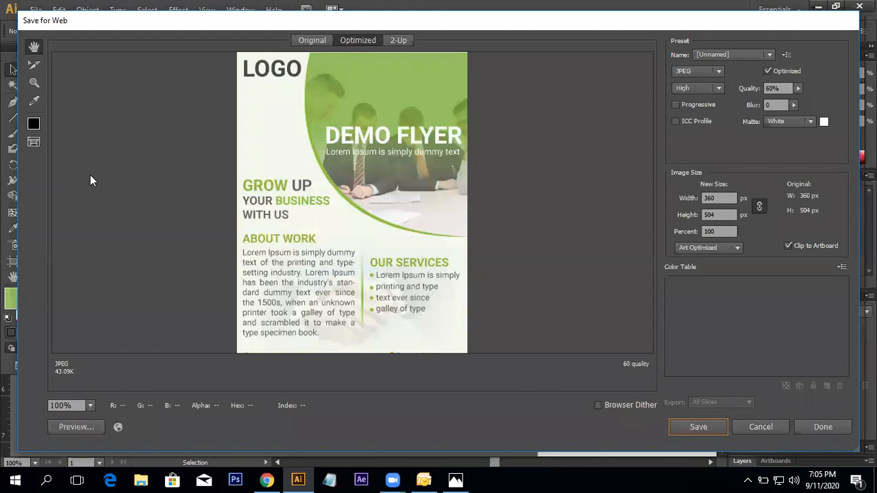
scroll(392, 206, "down", 1)
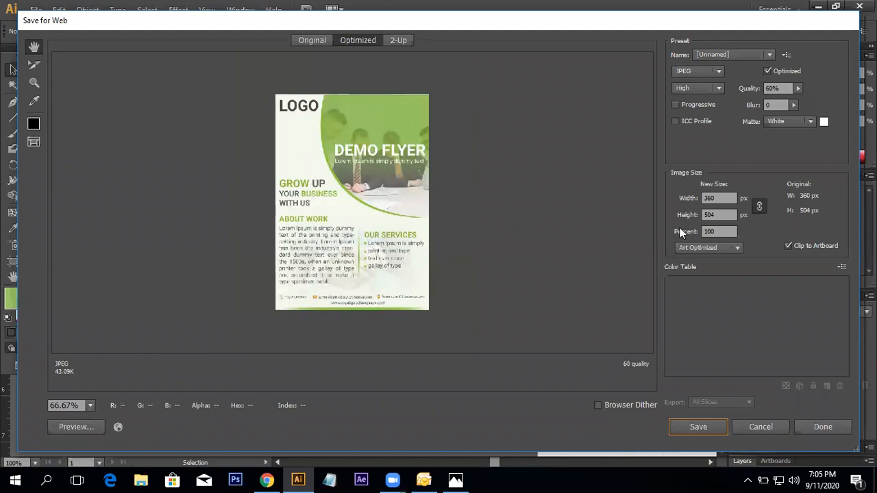
Set the web export to JPEG with a width of 1500 px and save the optimized flyer image.
left_click(698, 73)
left_click(693, 100)
double_click(720, 198)
type("1500")
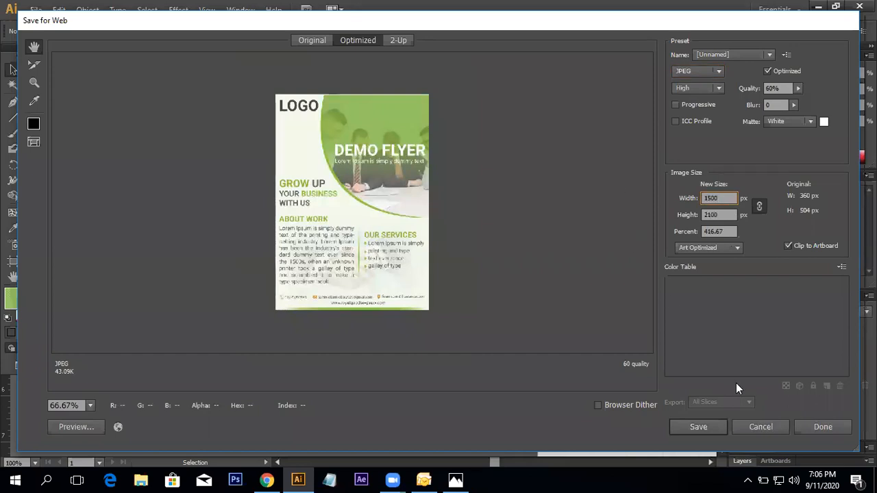
left_click(698, 429)
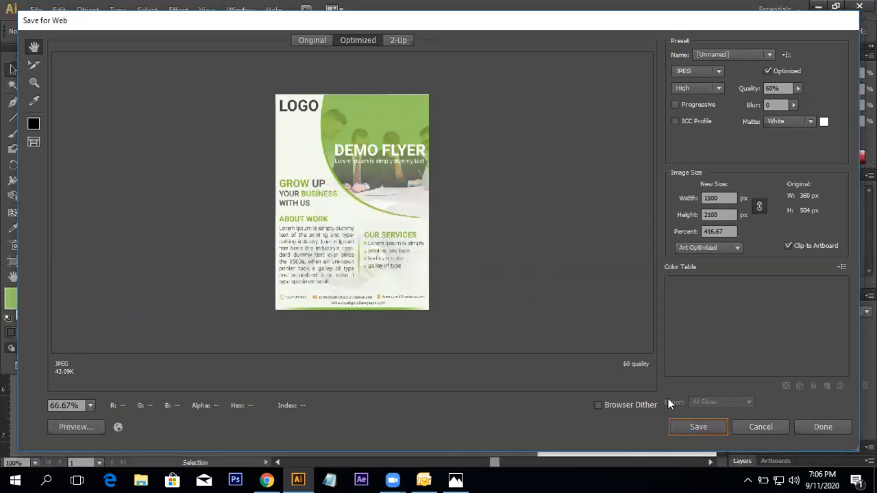
left_click(695, 428)
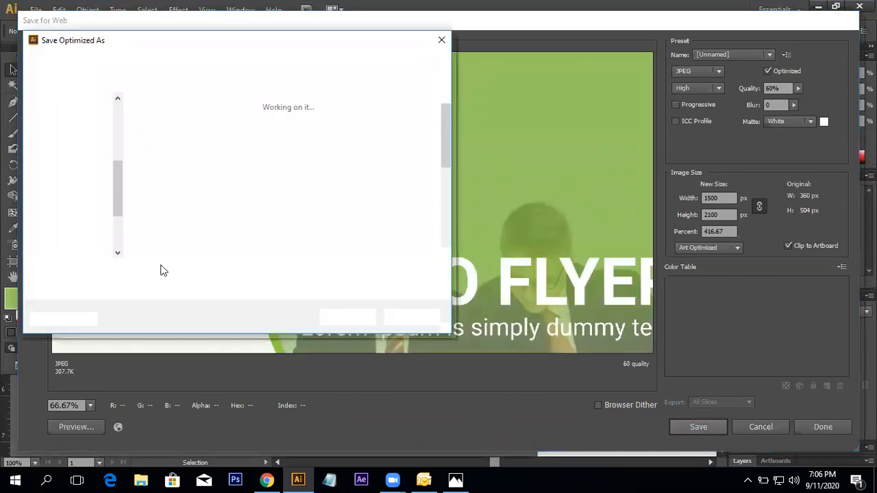
left_click(339, 320)
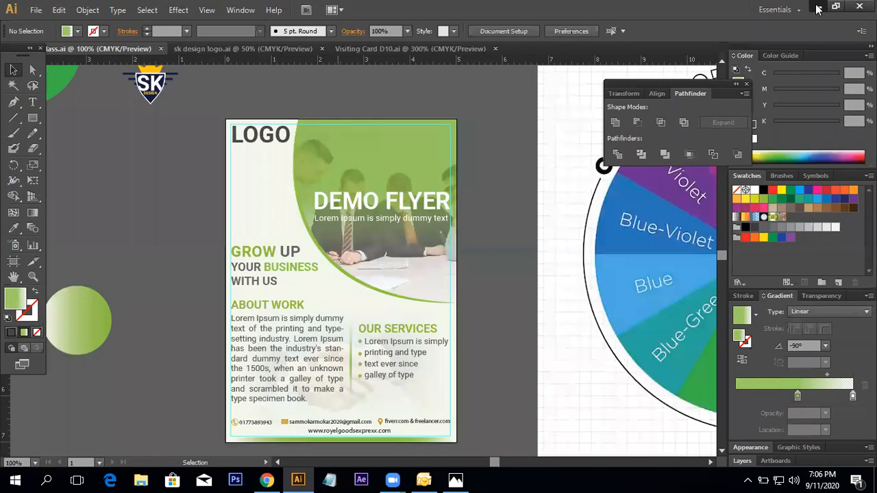
Go to the desktop, close and reopen the exported image "178.ai 2nd class-01" to check it, and return to Illustrator.
left_click(816, 8)
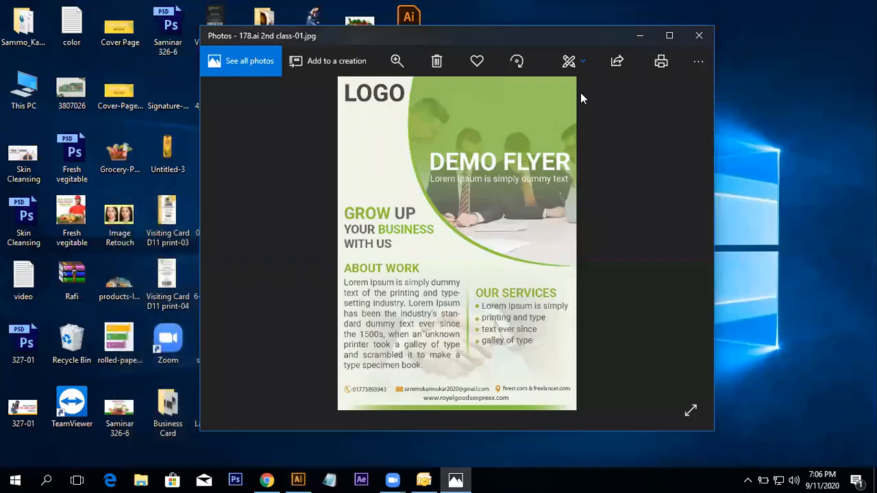
left_click(699, 34)
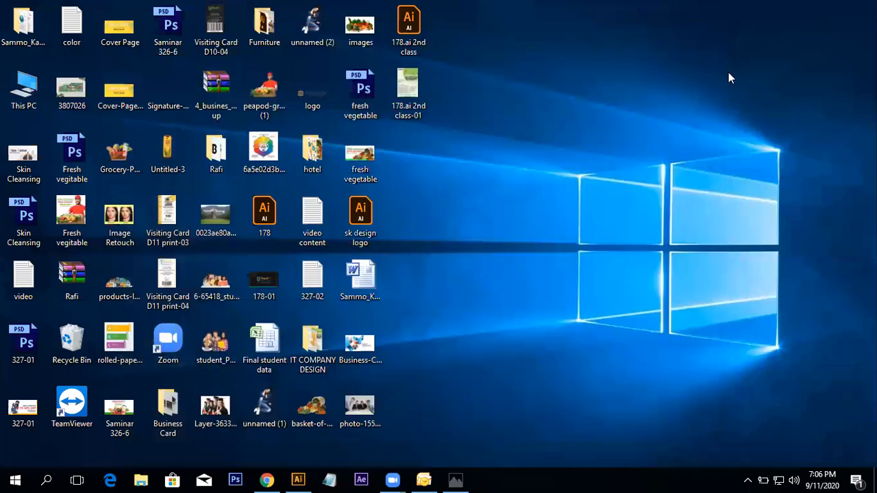
double_click(406, 91)
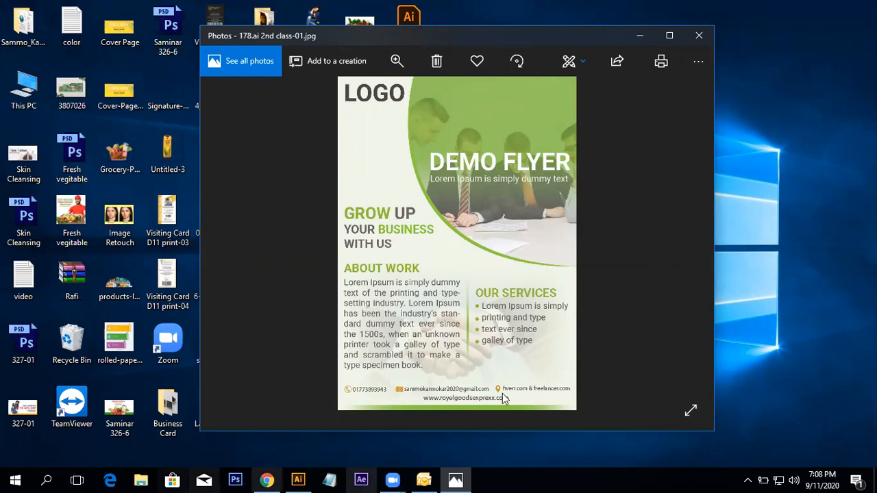
left_click(303, 476)
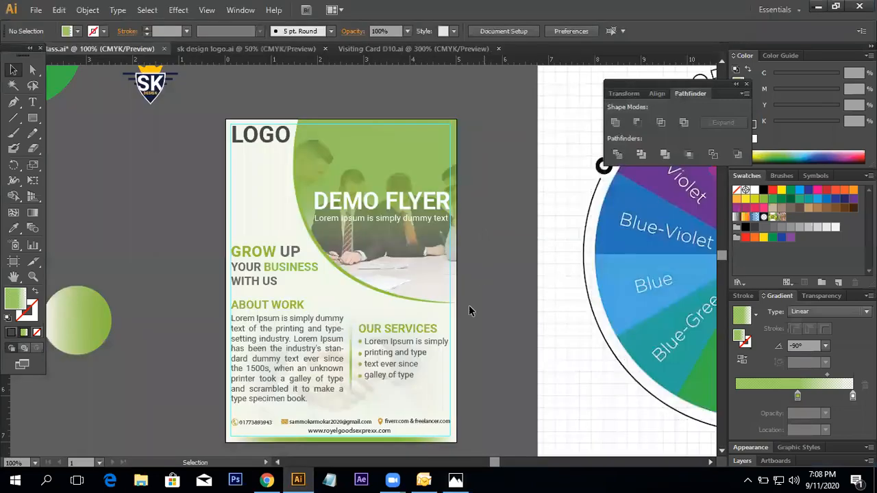
Move the About Work heading and paragraph, the Our Services list and the vertical divider slightly down together.
key("space")
mouse_move(455, 306)
left_mouse_down()
mouse_move(457, 255)
mouse_move(460, 297)
left_mouse_up()
left_click(295, 276, "ctrl")
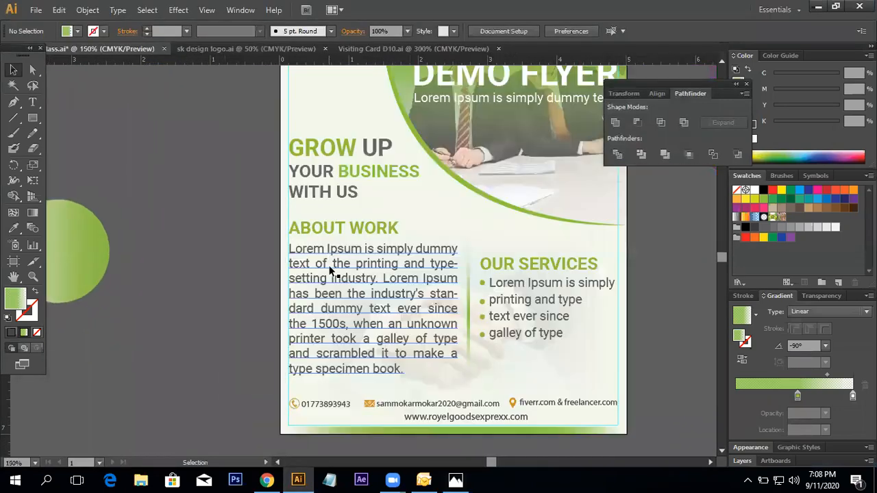
left_click(340, 232)
left_click(353, 250, "shift")
left_click(495, 300, "shift")
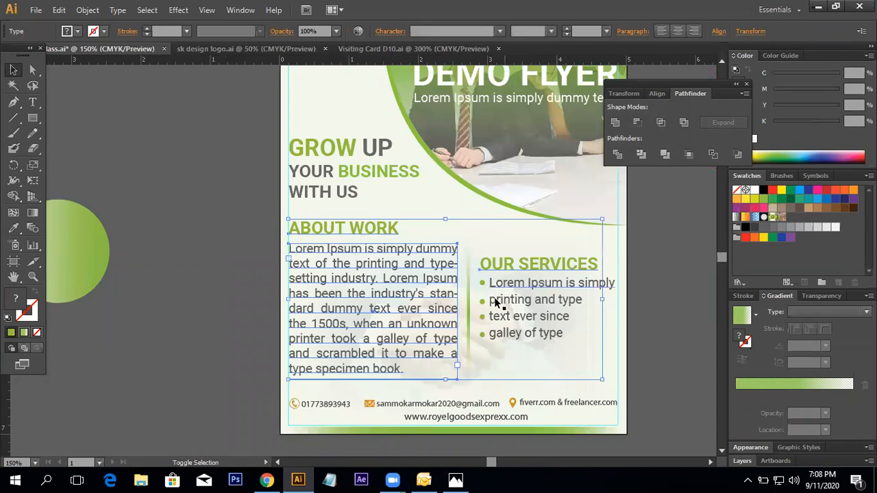
left_click(500, 316, "shift")
left_click(500, 333, "shift")
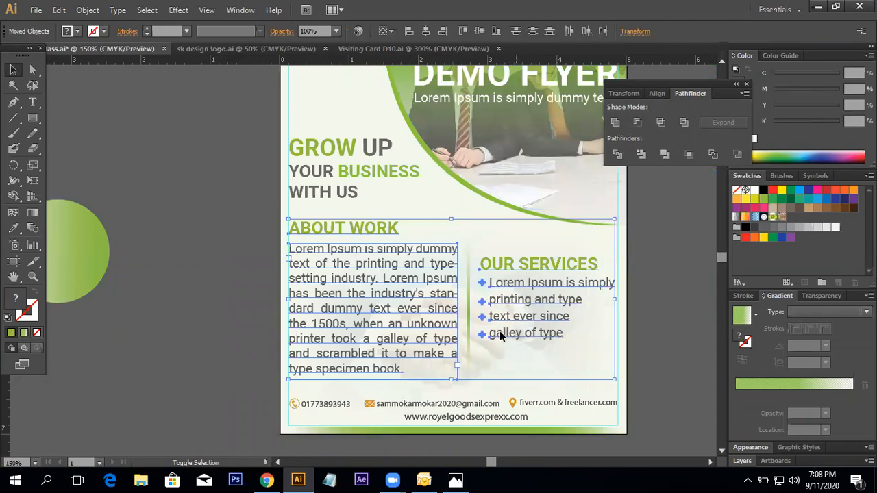
left_click(468, 312, "shift")
key("Down")
key("Down")
key("Down")
key("Down")
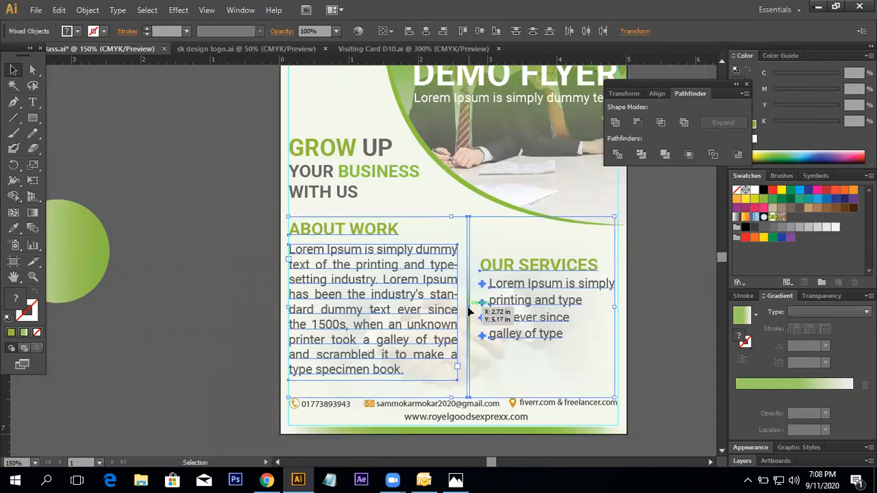
key("Down")
key("Down")
key("Down")
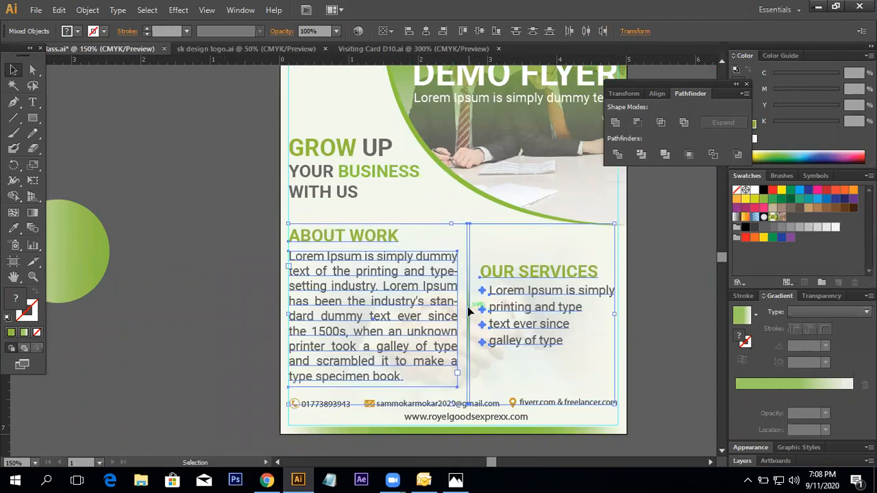
left_click(714, 265)
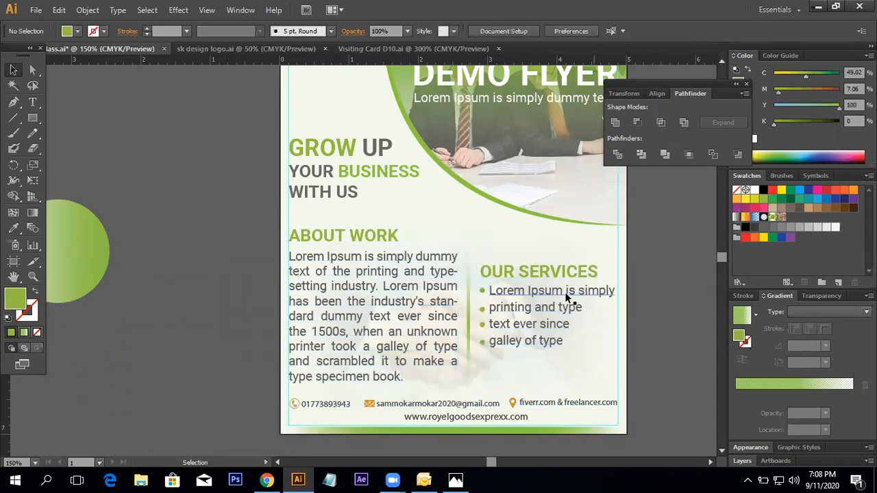
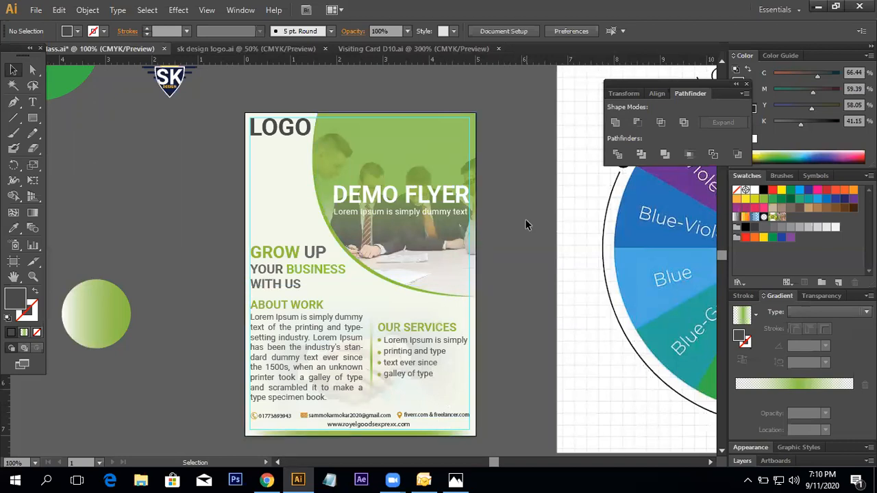
Examine the flyer's lower section and overall layout, including the faded background shape behind the text.
key("space")
left_click_drag(484, 281, 491, 232)
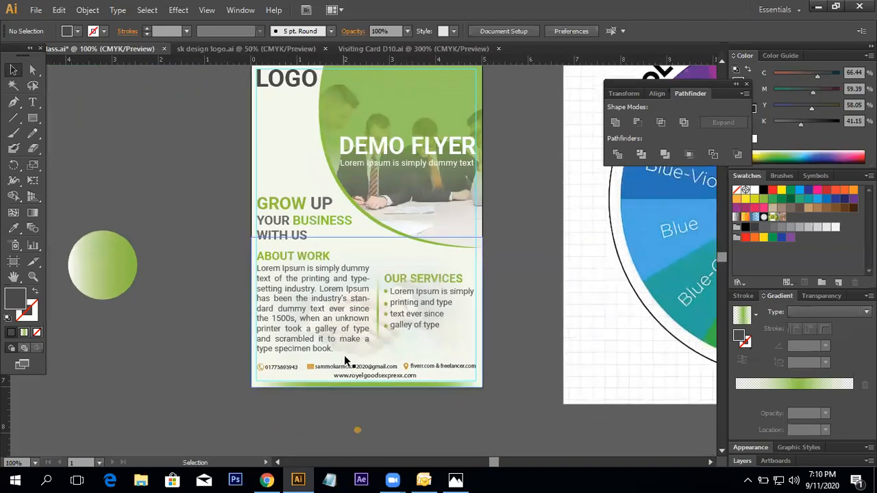
left_click(395, 353)
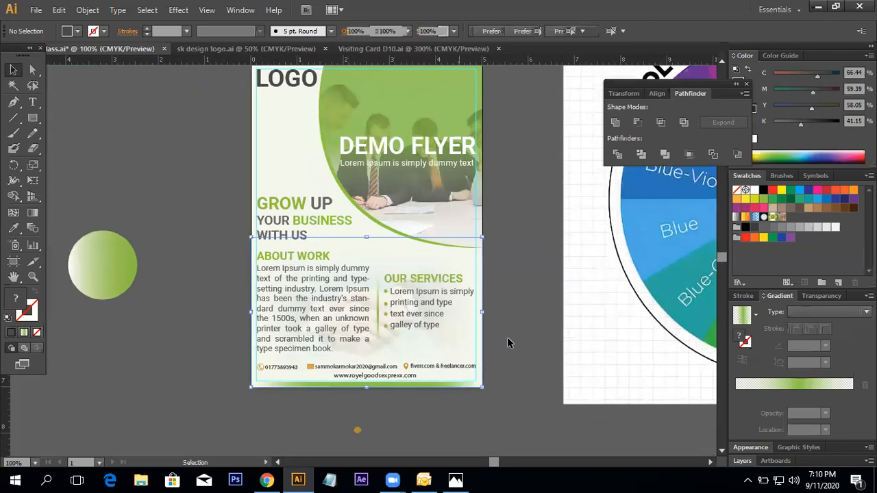
left_click(566, 296)
key("space")
left_click_drag(512, 169, 508, 232)
left_click(517, 240)
scroll(525, 226, "down", 3)
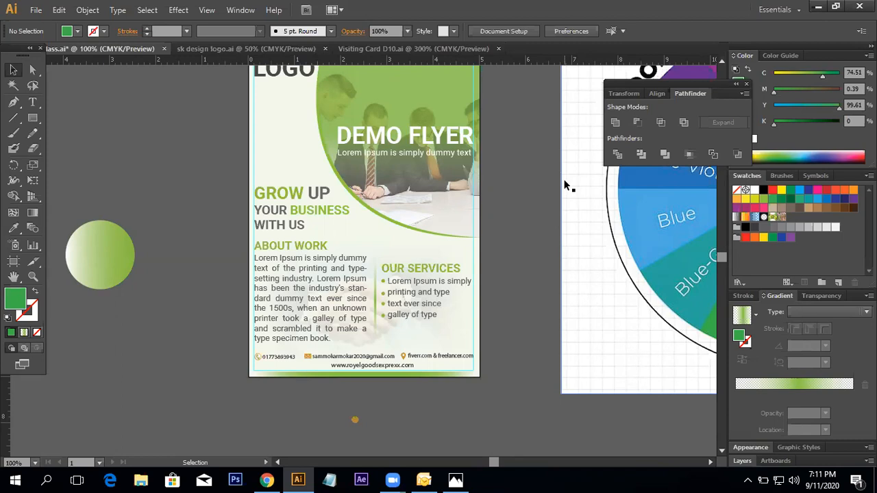
scroll(523, 214, "up", 2)
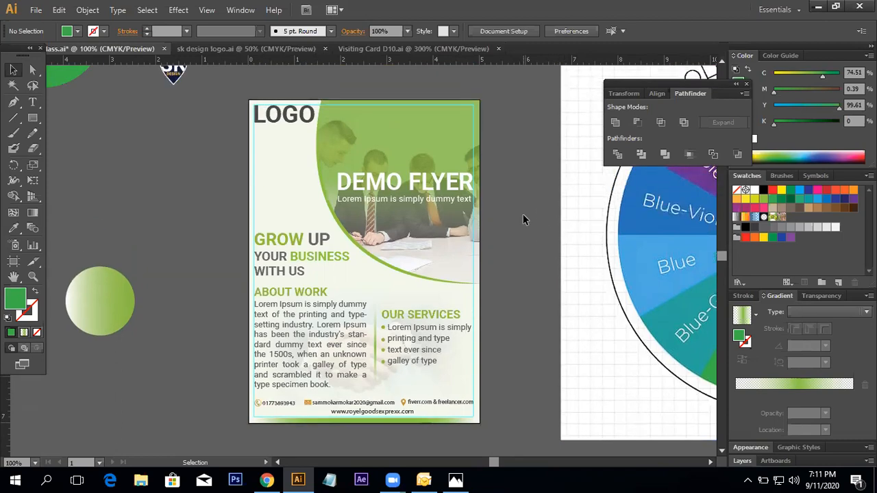
Try placing the DEMO FLYER title and its tagline about 0.85 in higher in the header, and undo the move.
left_click(375, 186)
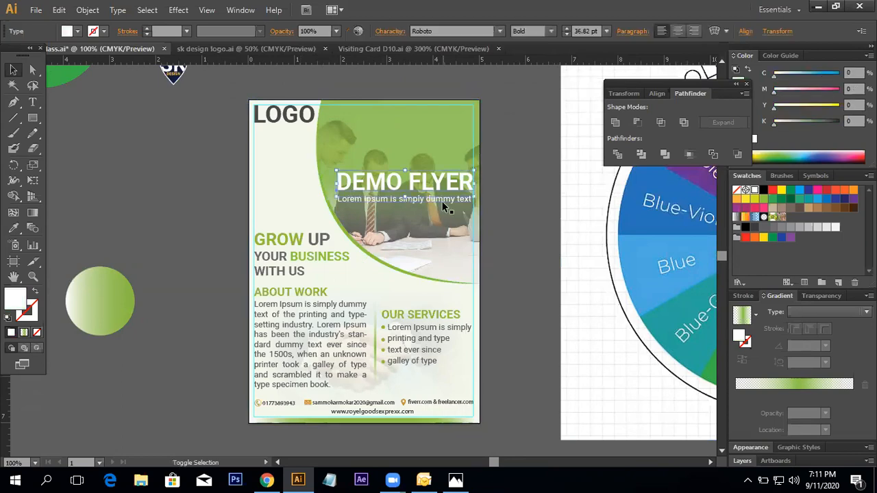
left_click_drag(442, 181, 444, 143)
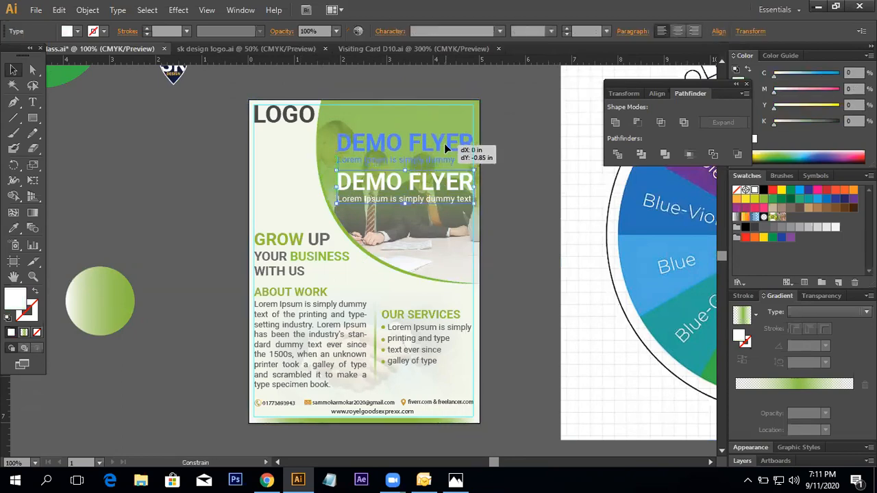
left_click(559, 166)
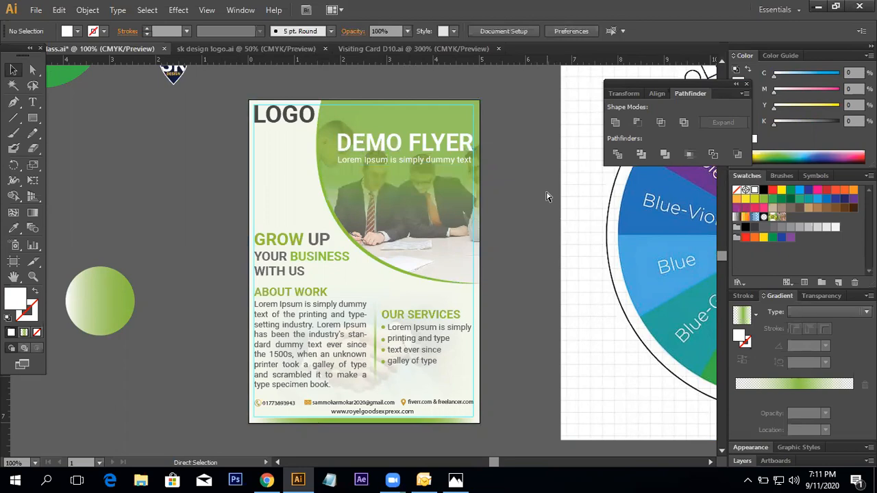
key("ctrl+z")
left_click(546, 194)
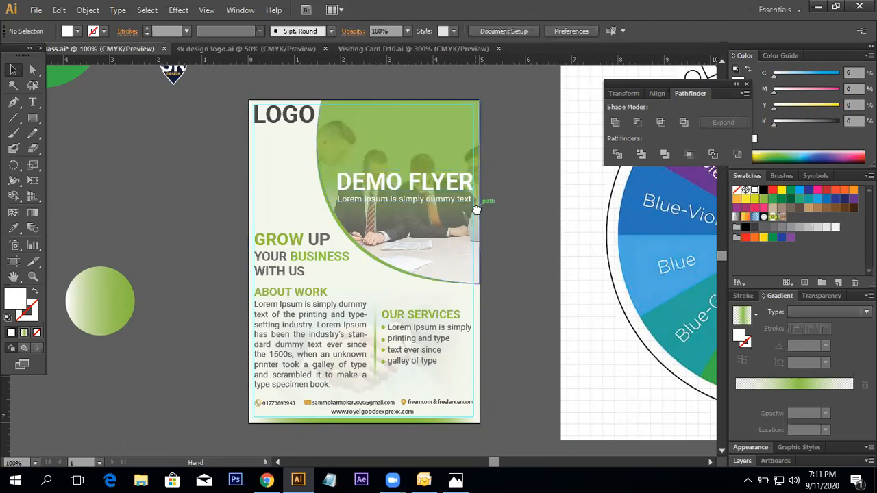
Move the DEMO FLYER title and its tagline together slightly upward within the green header.
left_click_drag(399, 176, 416, 202)
left_click(416, 203)
left_click(428, 222, "shift")
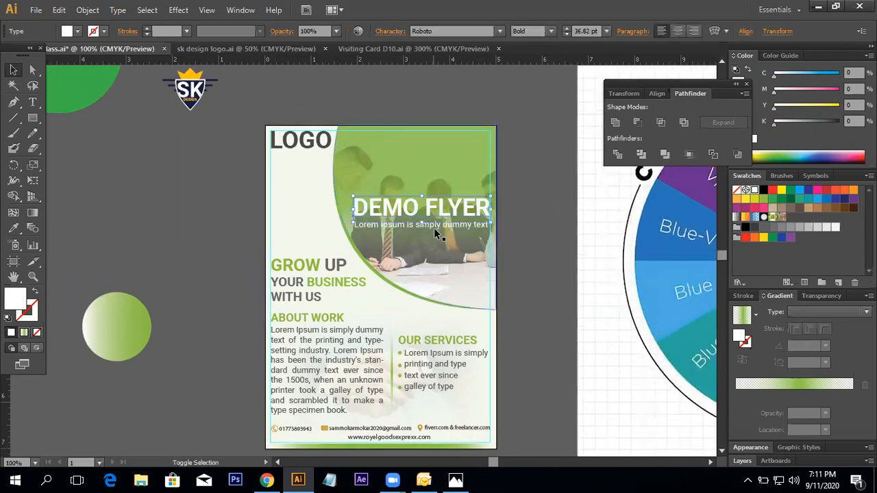
left_click(442, 230, "shift")
left_click(530, 226)
left_click(440, 223)
left_click_drag(445, 210, 447, 205)
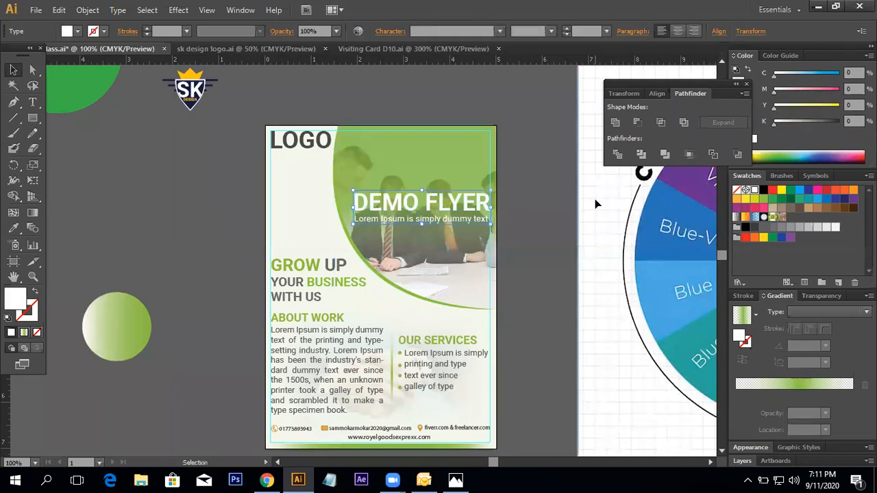
left_click(595, 198)
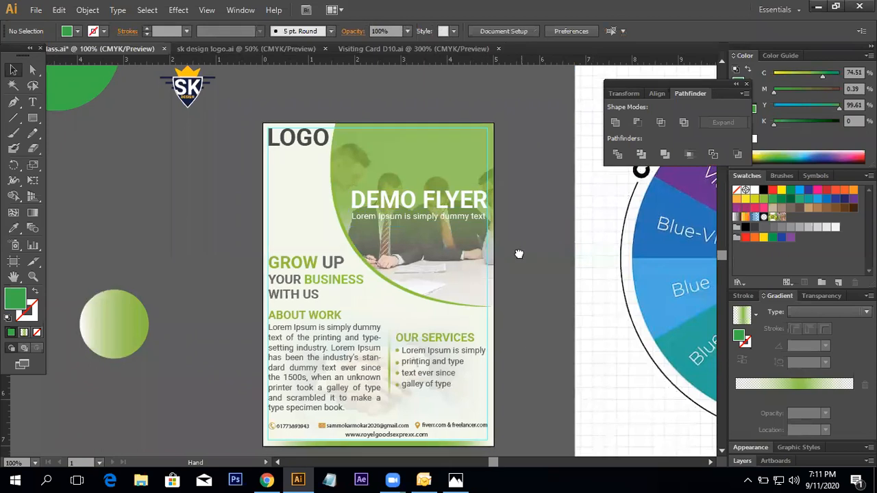
Delete the stray orange dot lying below the flyer's artboard.
scroll(521, 254, "down", 3)
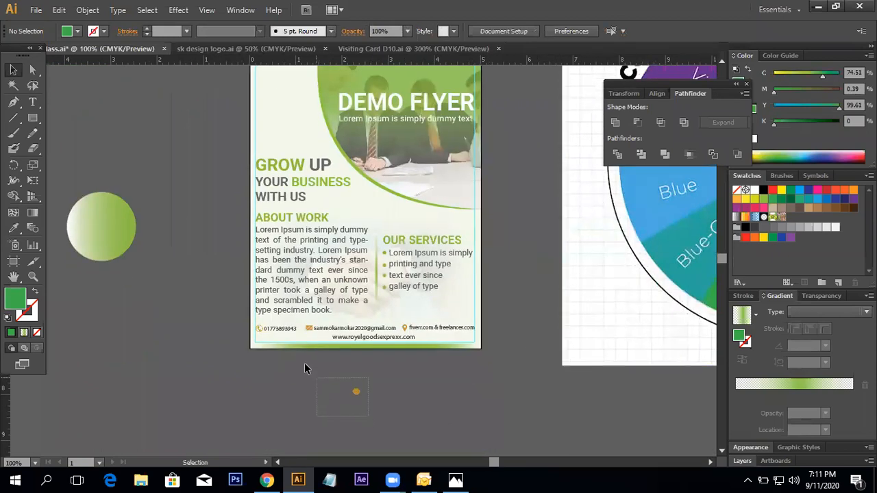
left_click(356, 392)
left_click(472, 391)
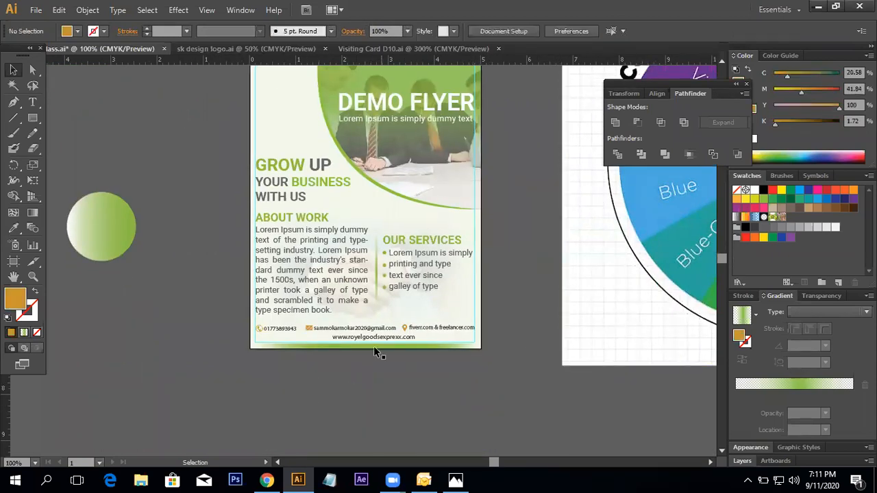
Centre the website address horizontally on the artboard, below the flyer's contact details row.
left_click_drag(378, 353, 401, 318)
left_click(398, 319)
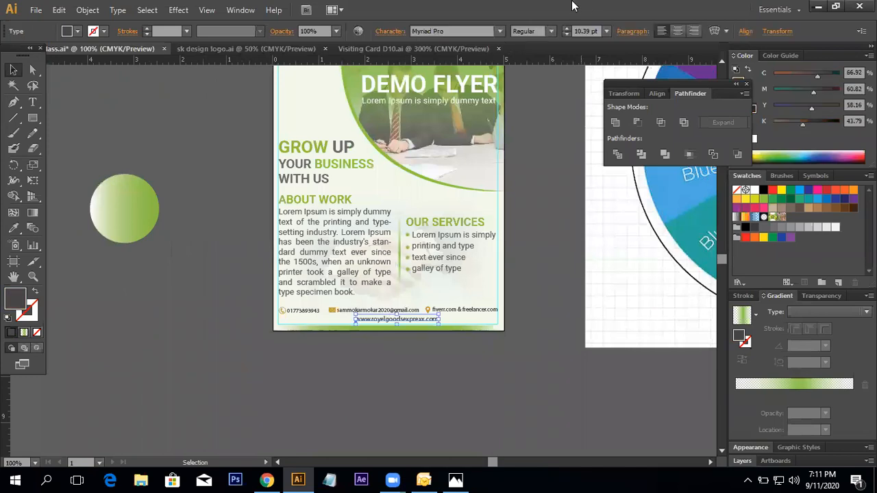
left_click(749, 32)
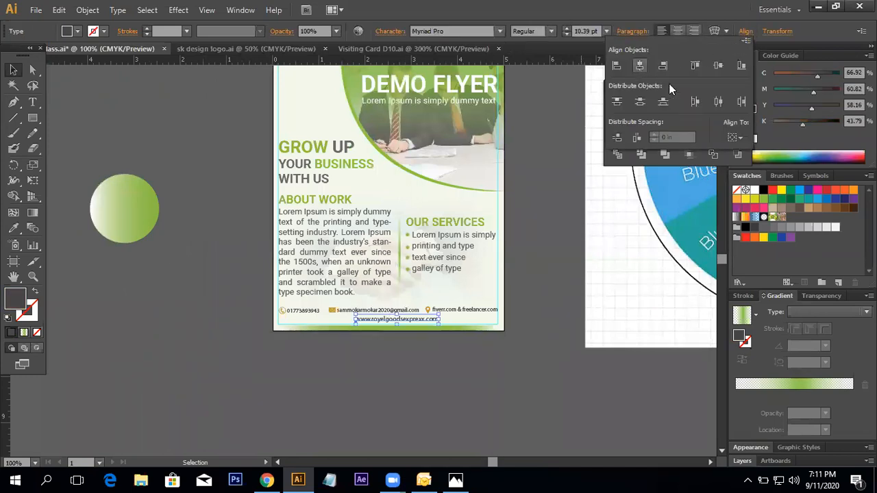
left_click(743, 136)
left_click(750, 155)
left_click(742, 140)
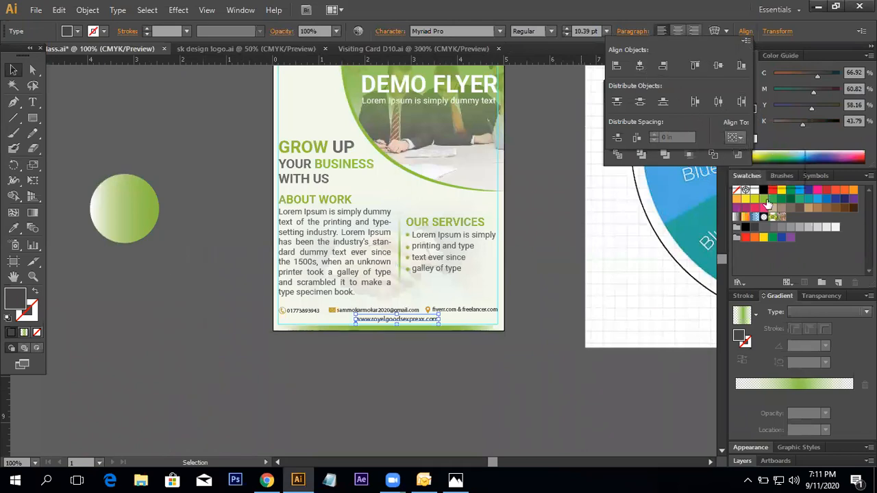
left_click(766, 184)
left_click(640, 65)
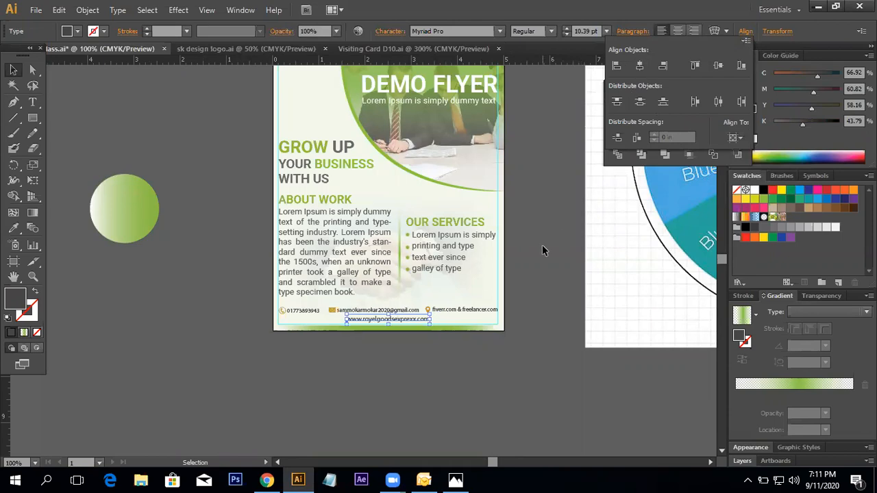
left_click(558, 219)
left_click(558, 218)
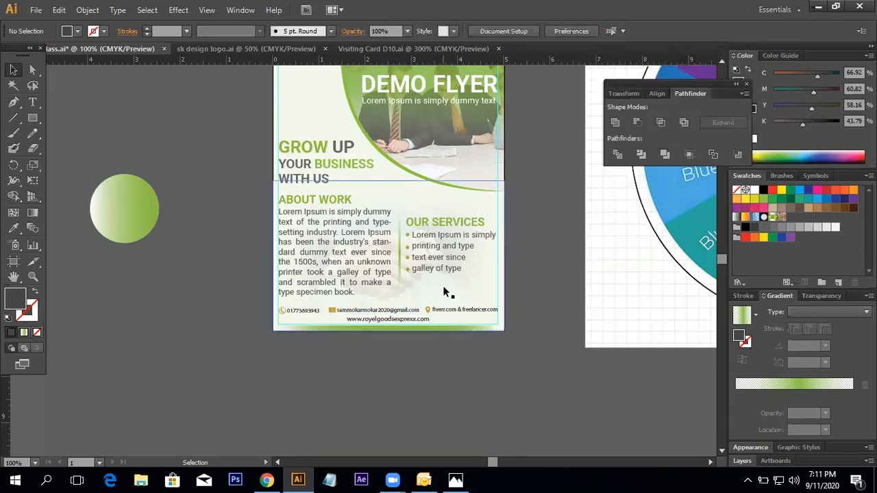
left_click(445, 313)
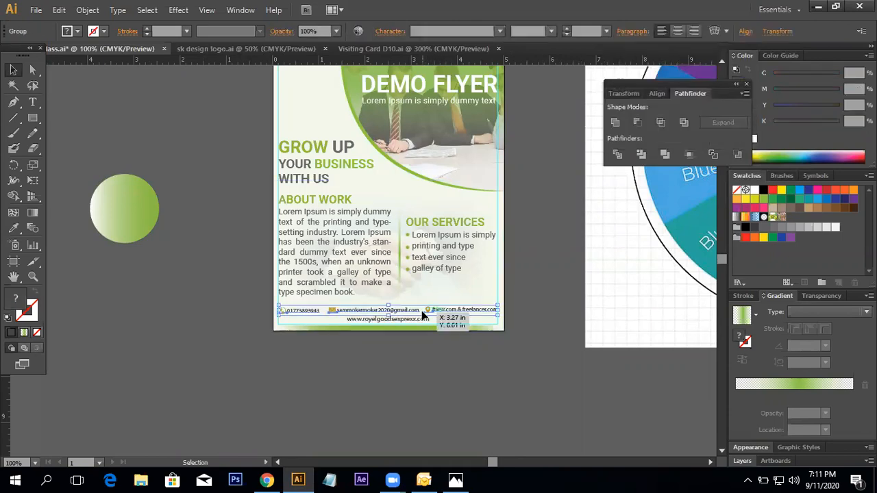
left_click(639, 33)
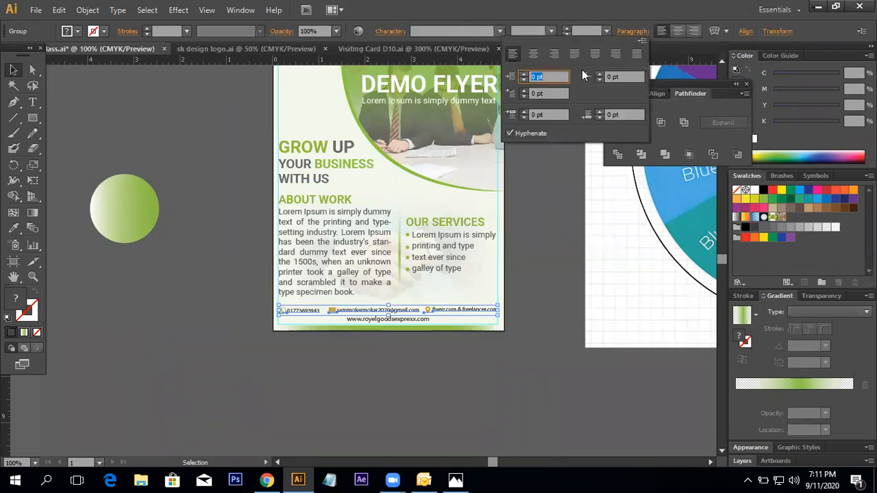
left_click(746, 32)
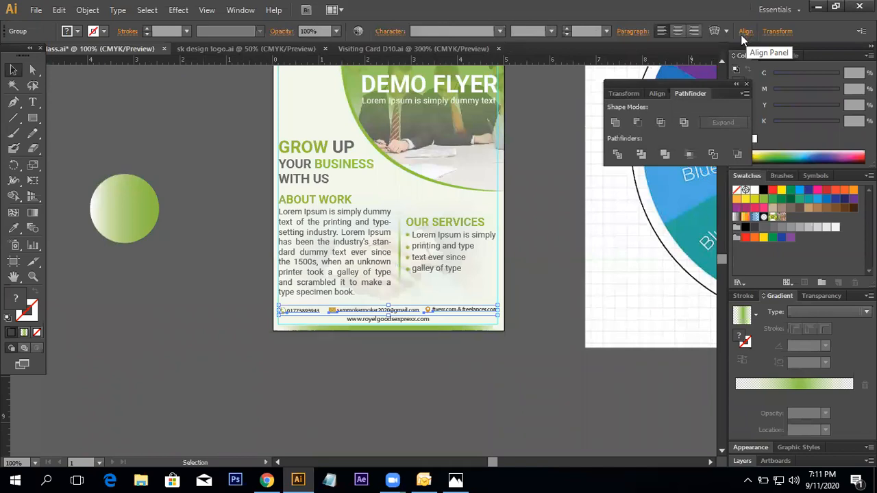
left_click(745, 31)
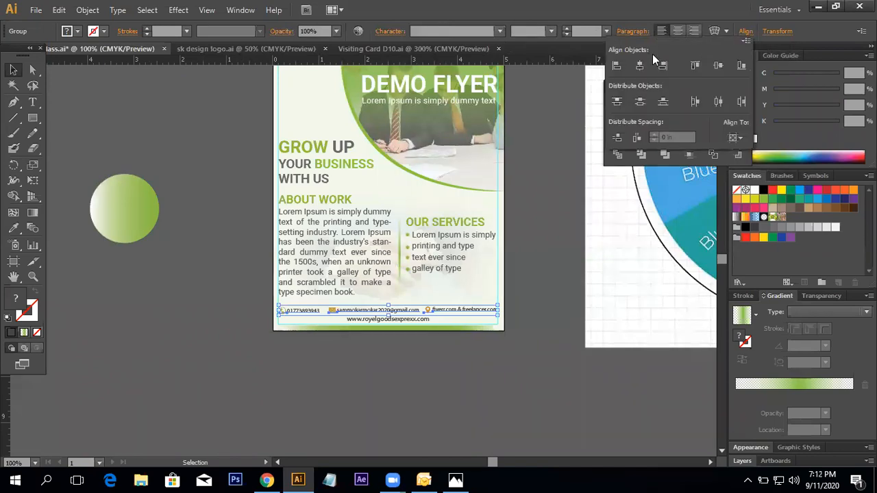
left_click(542, 229)
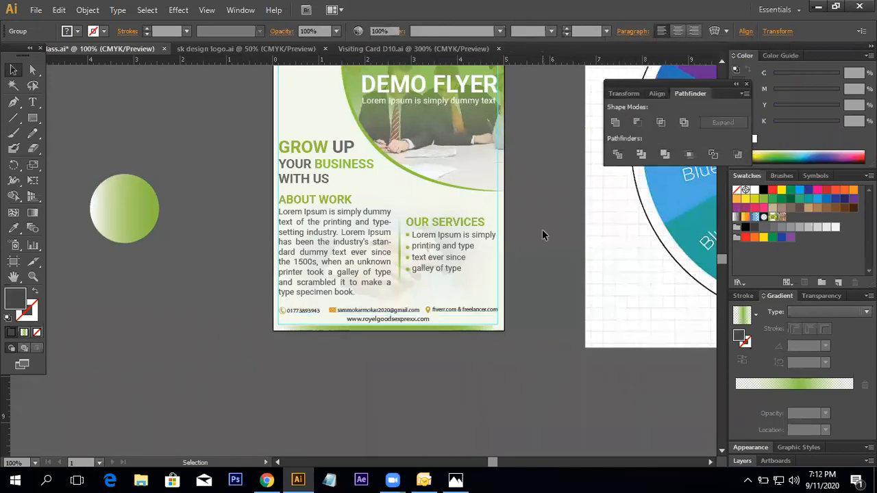
Examine the flyer's layout from the footer up to the logo, including the divider between the two text columns.
key("space")
left_click_drag(407, 268, 412, 306)
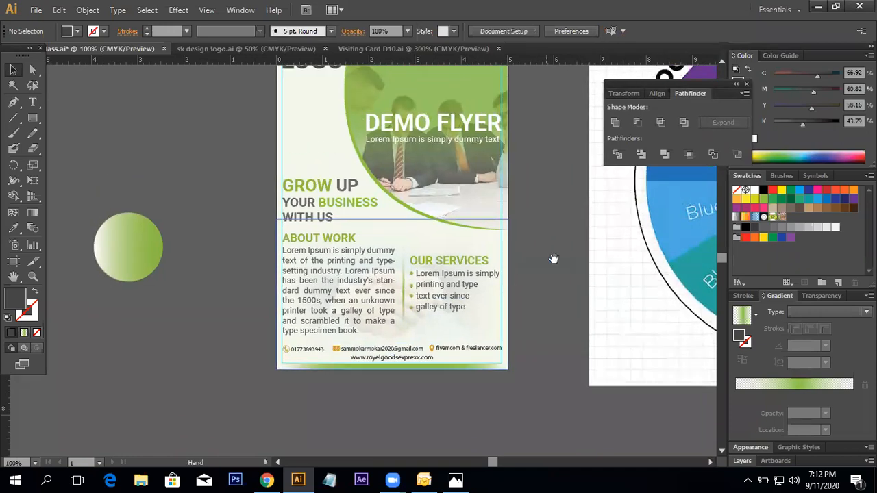
left_click_drag(549, 185, 562, 252)
left_click_drag(554, 375, 544, 247)
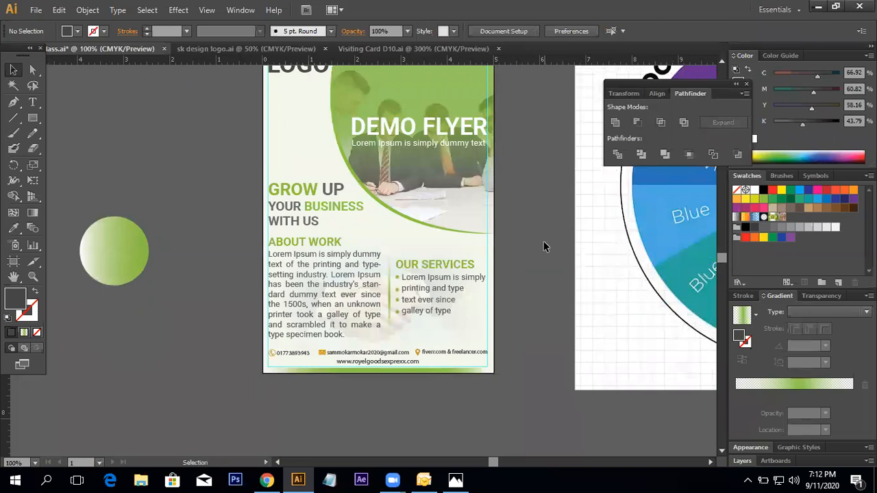
left_click(389, 291)
left_click(530, 258)
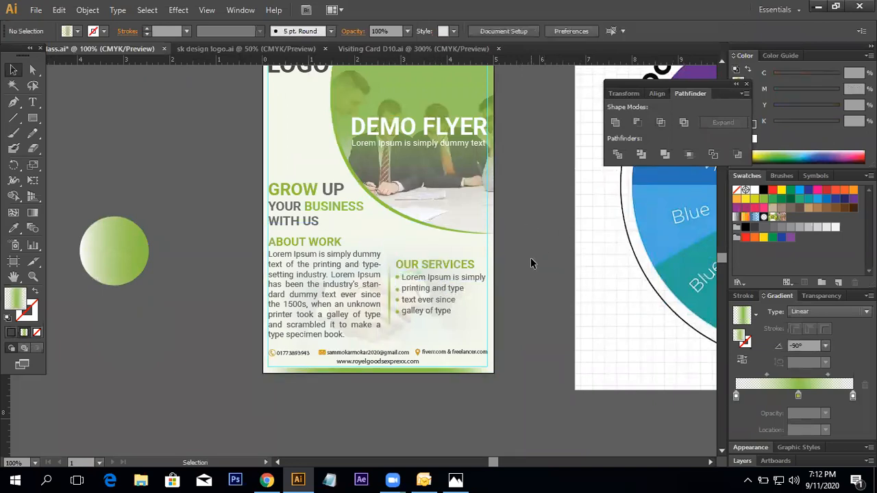
scroll(530, 261, "up", 1)
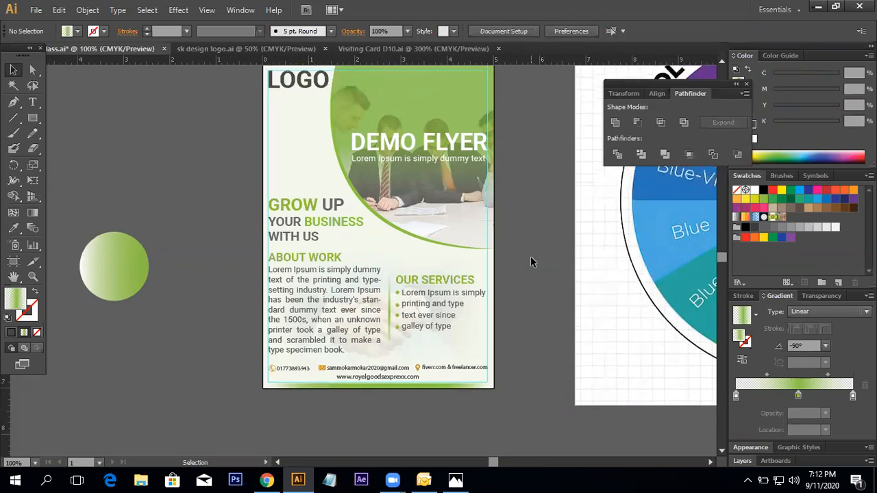
scroll(530, 261, "up", 3)
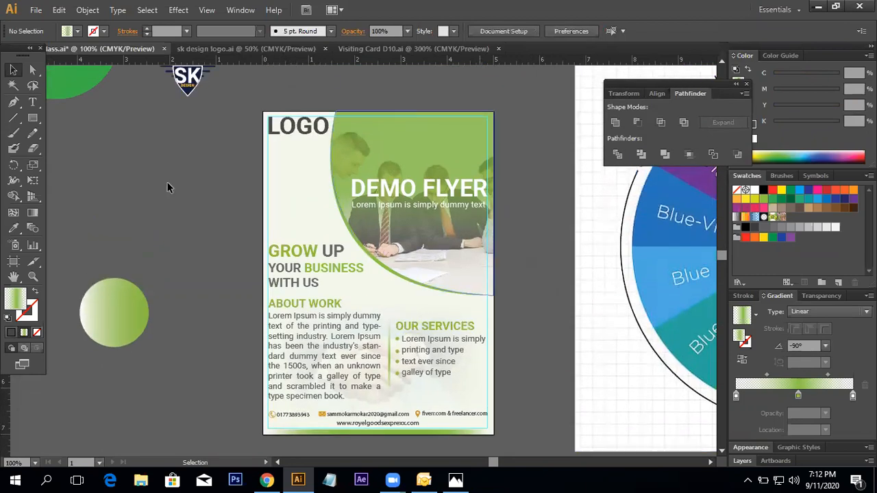
Draw a narrow full-height rectangle with the green gradient fill along the flyer's left edge.
left_click(32, 118)
left_click_drag(265, 107, 282, 320)
left_click_drag(272, 355, 269, 434)
left_click(13, 69)
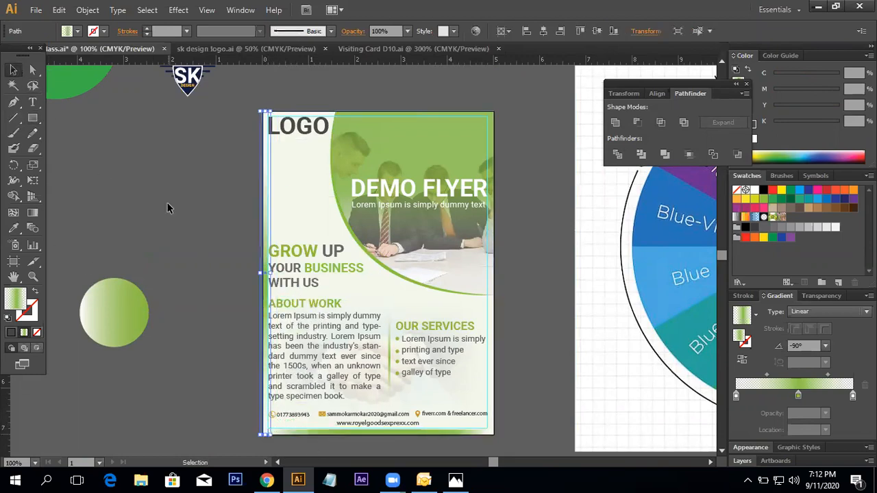
Set the opacity of both white end stops in the left strip's gradient to 100%.
left_click(264, 216)
left_click(32, 213)
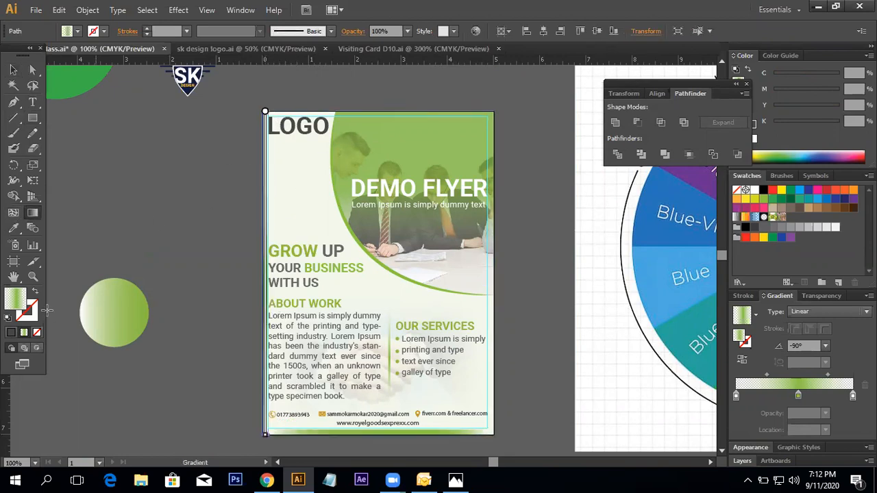
left_click(737, 396)
left_click(826, 413)
left_click(841, 400)
left_click(852, 395)
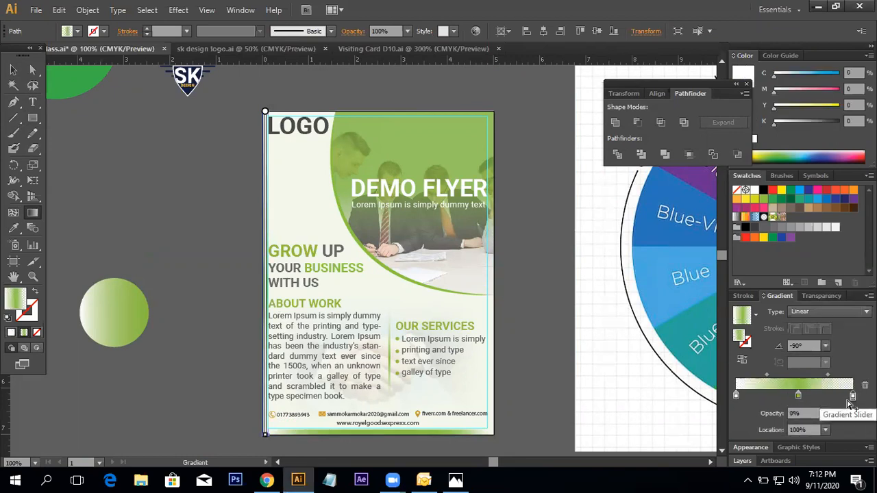
left_click(826, 413)
left_click(840, 400)
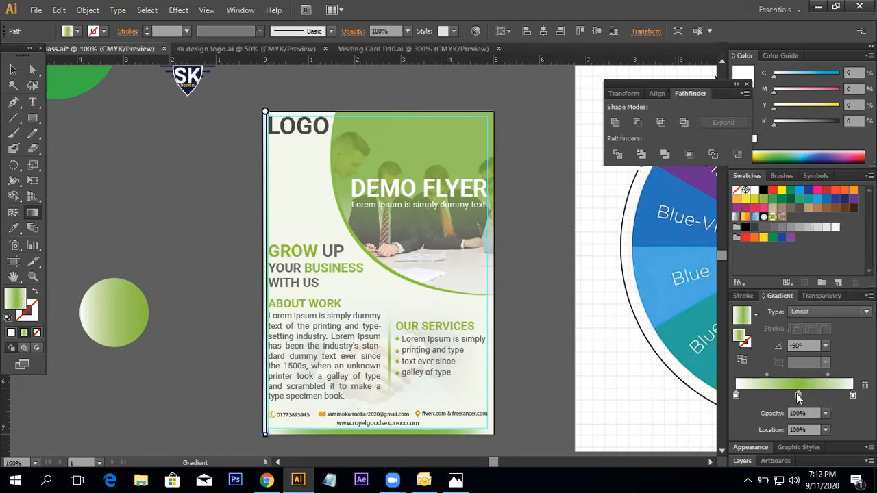
Remove the first white stop from the strip's gradient and move the green stop to location 0%.
left_click_drag(736, 396, 736, 423)
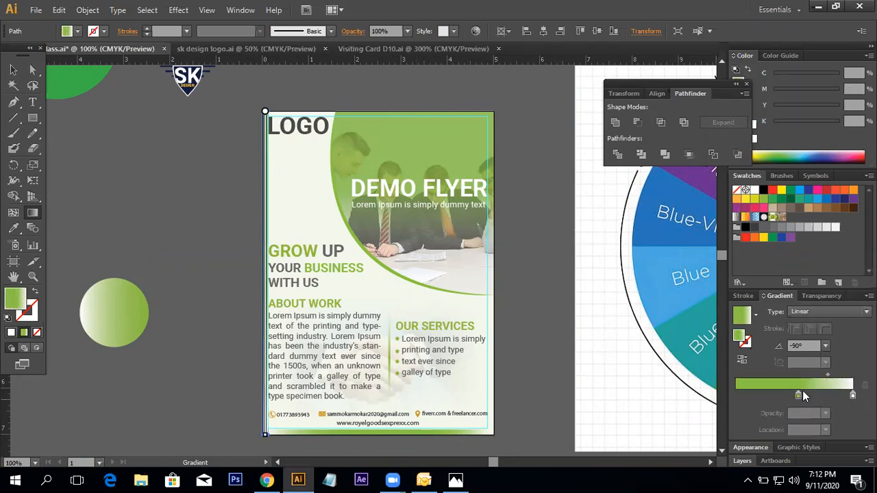
left_click_drag(797, 396, 730, 398)
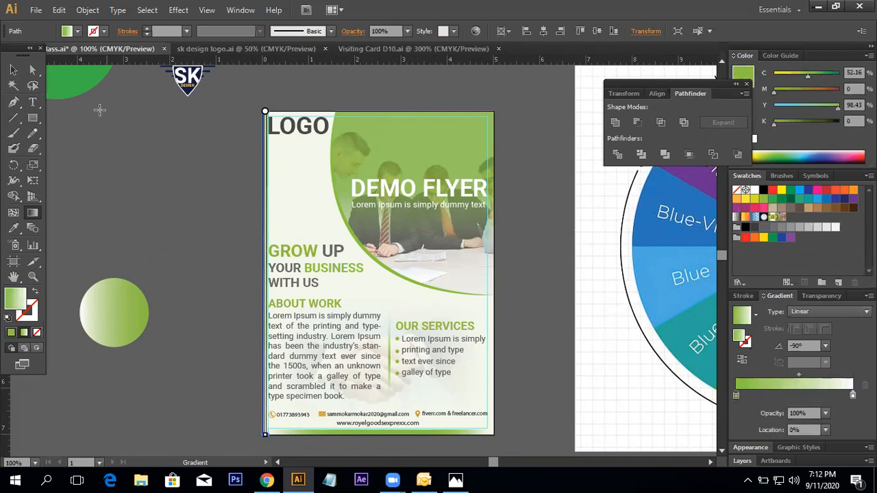
left_click(13, 70)
left_click(542, 250)
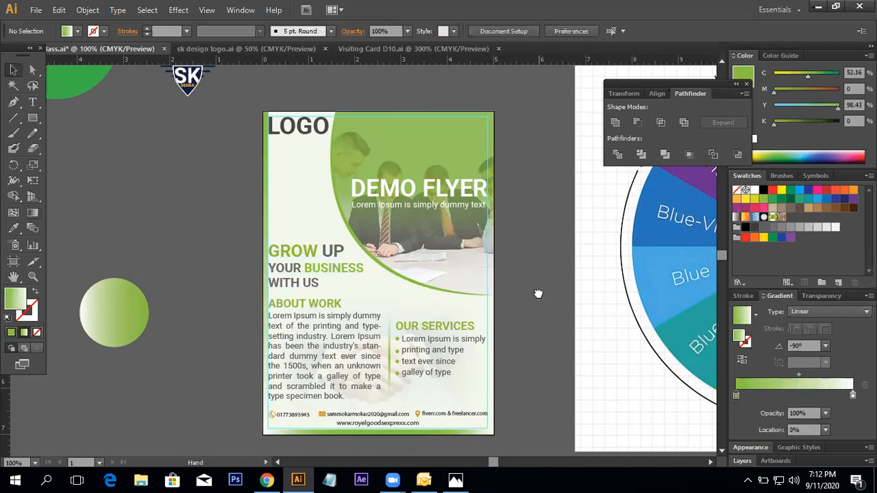
Duplicate the gradient strip onto the flyer's right edge.
scroll(335, 241, "down", 1)
left_click_drag(265, 202, 492, 224)
left_click(531, 224)
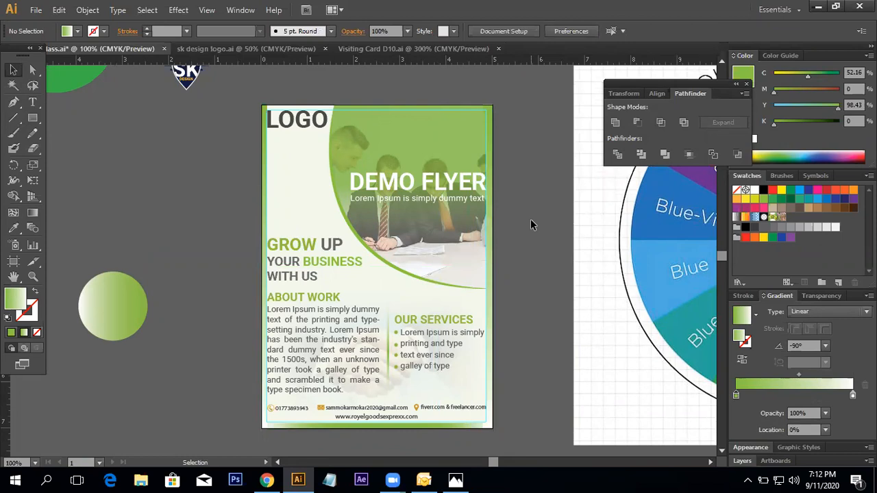
Move both gradient edge strips off the flyer and delete them.
scroll(511, 252, "down", 2)
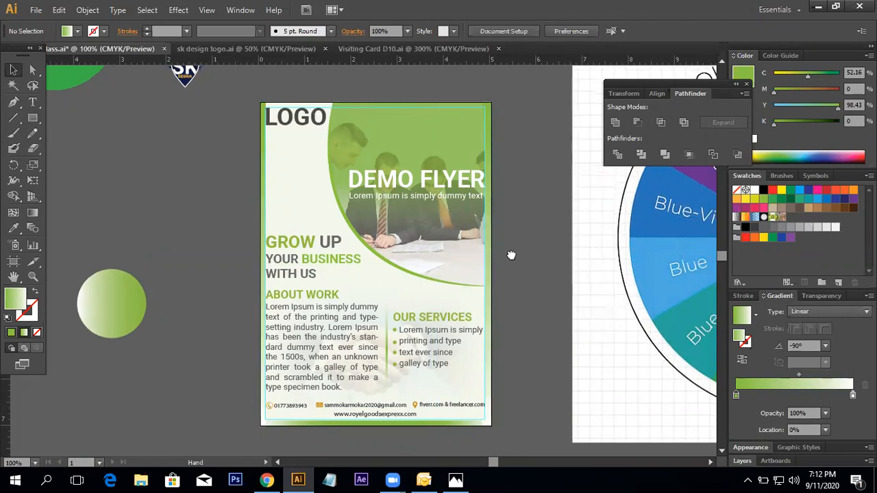
key("ctrl+space")
left_click(317, 225)
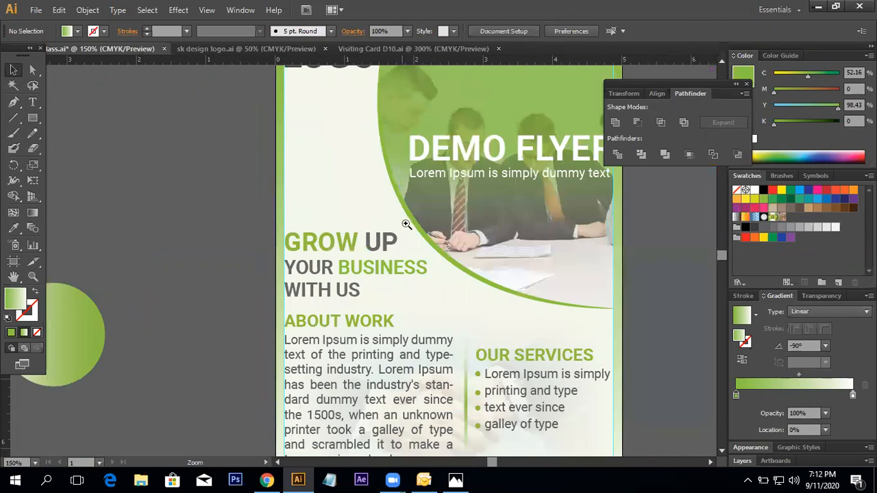
left_click(417, 287)
left_click(417, 288, "ctrl+alt")
left_click(417, 288, "ctrl+alt")
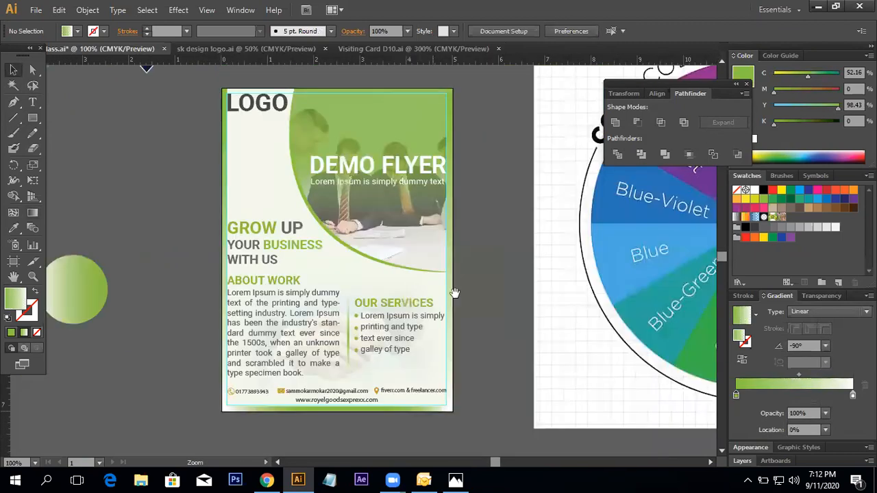
left_click(225, 211)
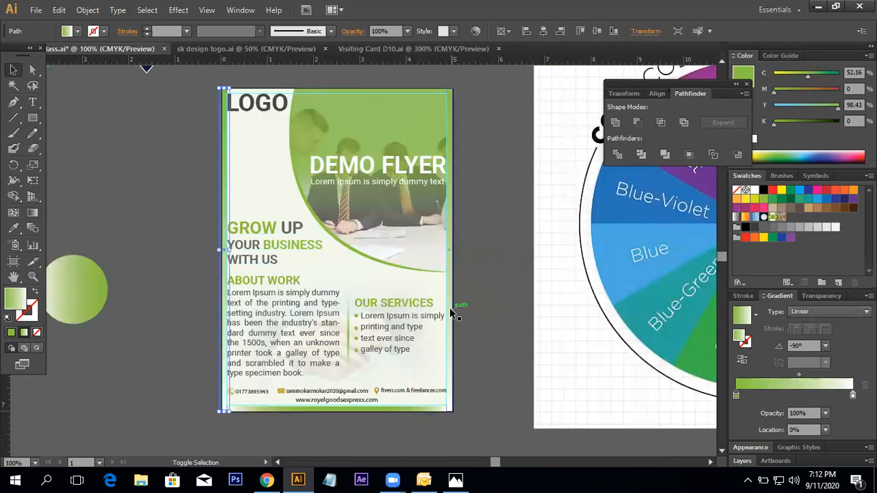
left_click_drag(450, 287, 209, 287)
scroll(411, 302, "left", 4)
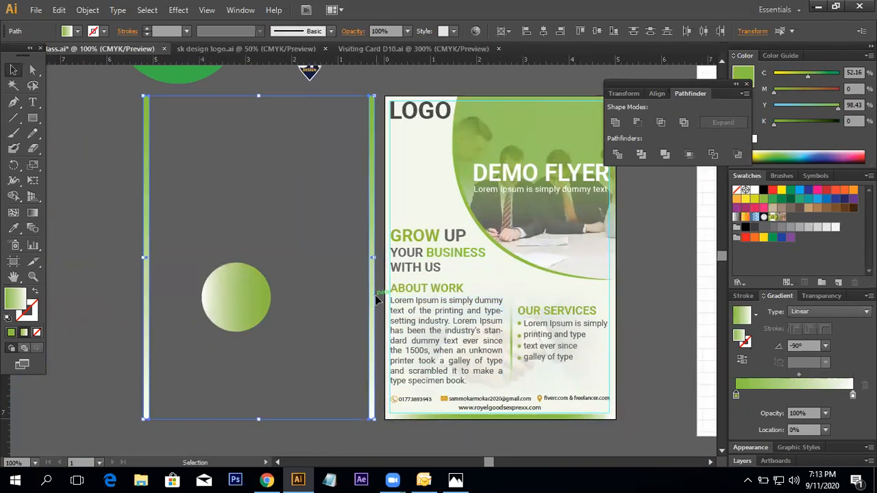
left_click_drag(374, 295, 294, 296)
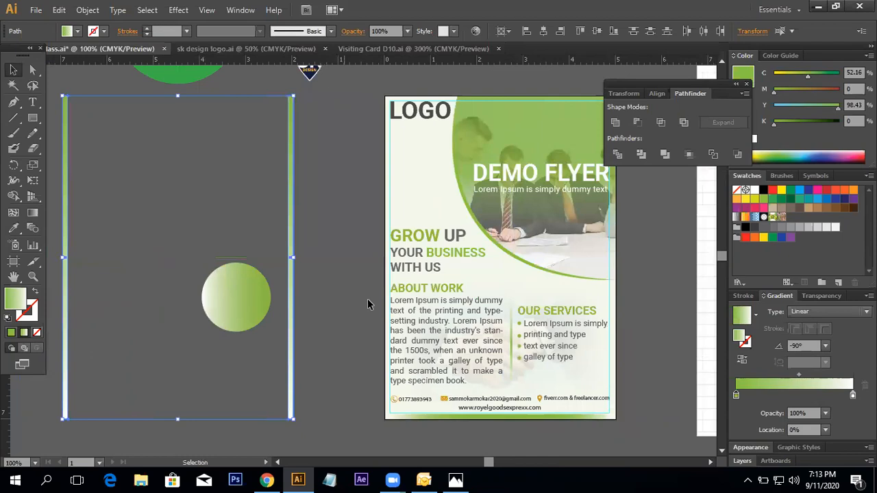
key("Delete")
left_click(356, 269, "ctrl+alt")
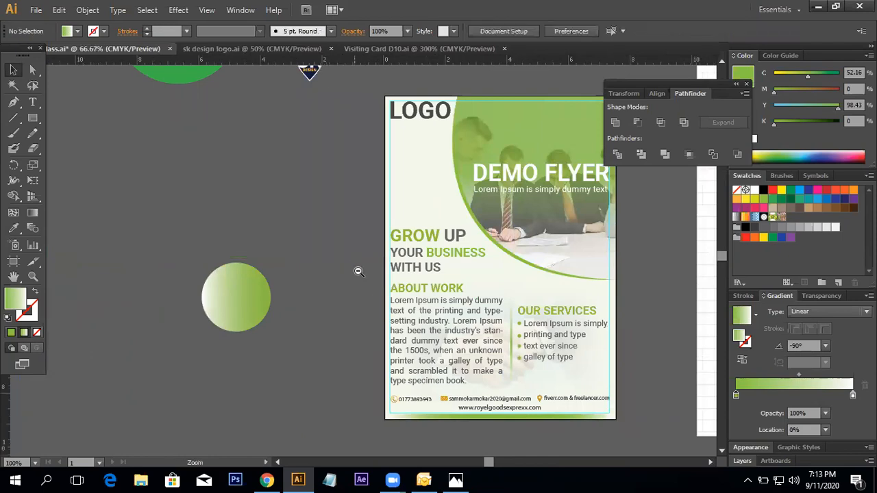
left_click(358, 270, "ctrl+alt")
left_click_drag(473, 272, 404, 283)
key("ctrl")
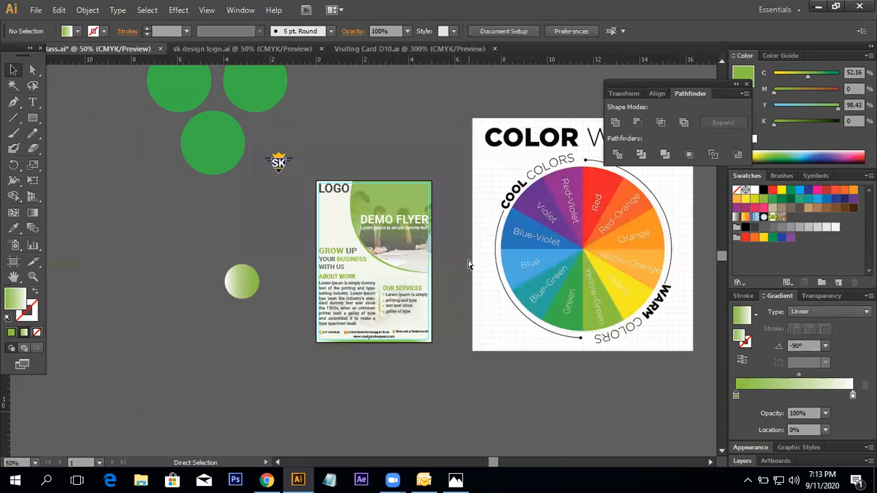